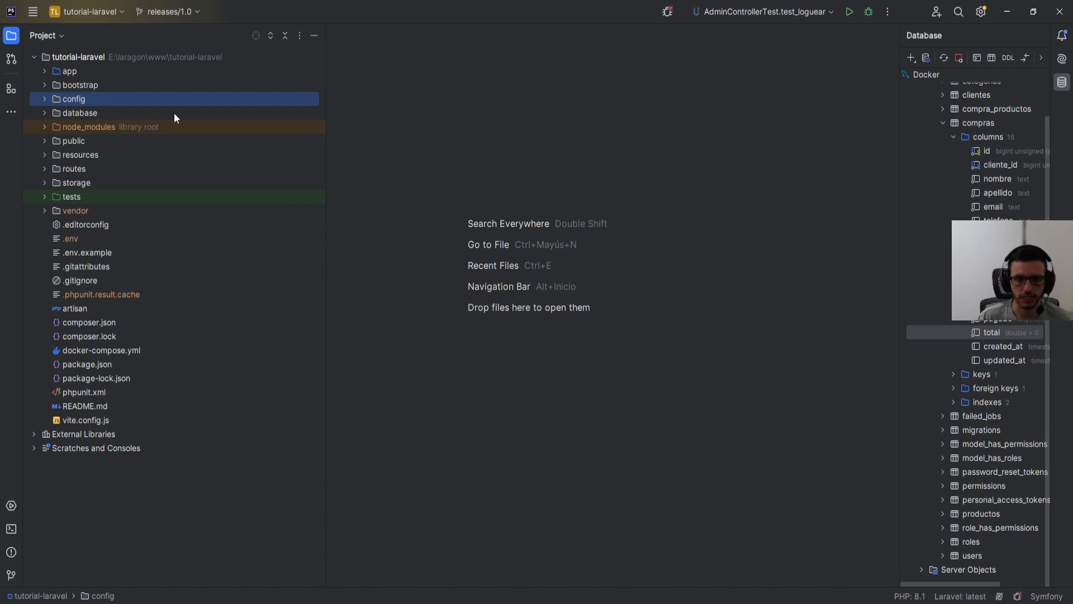
pyautogui.click(146, 116)
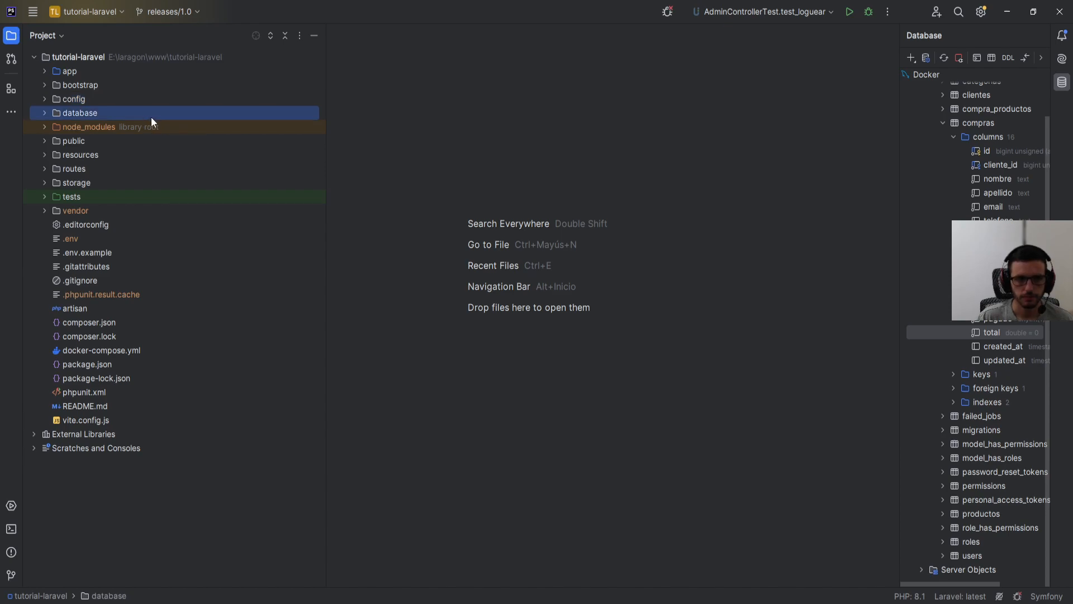
pyautogui.click(141, 83)
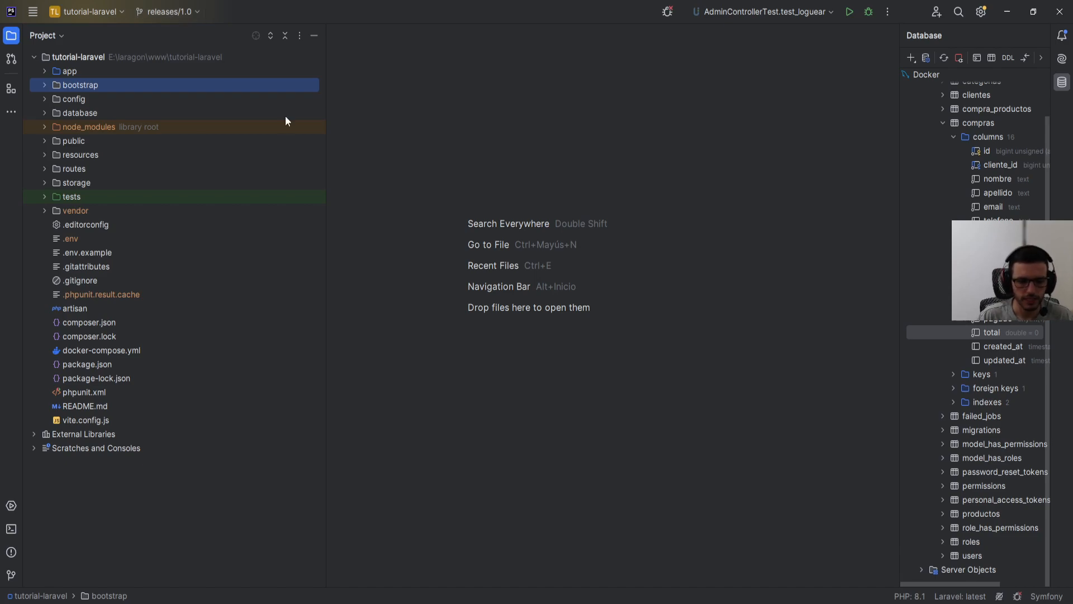
pyautogui.hotkey('alt', 'Tab')
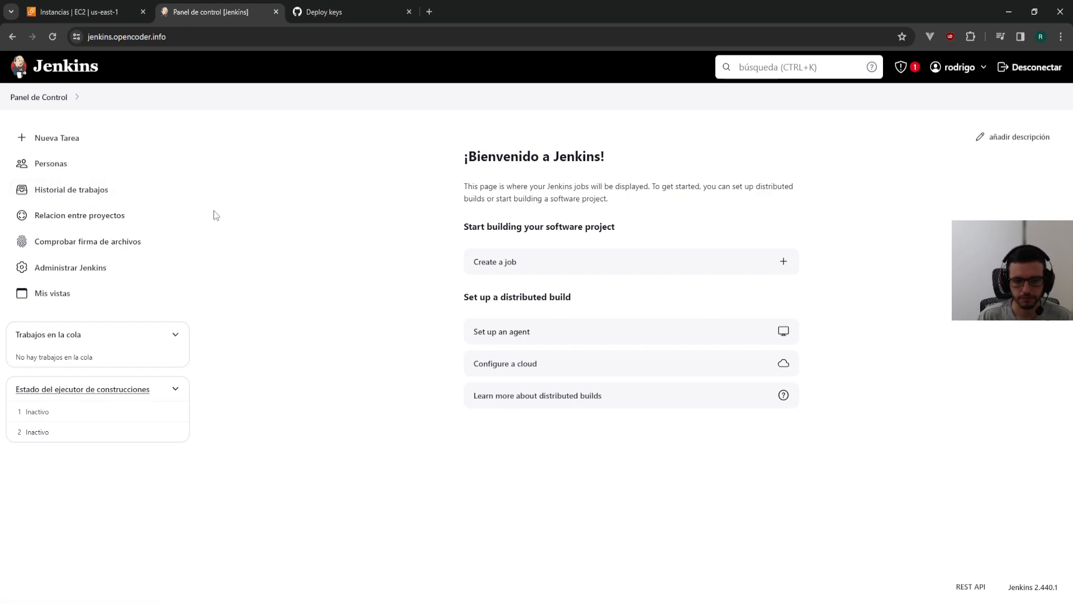
pyautogui.hotkey('alt', 'Tab')
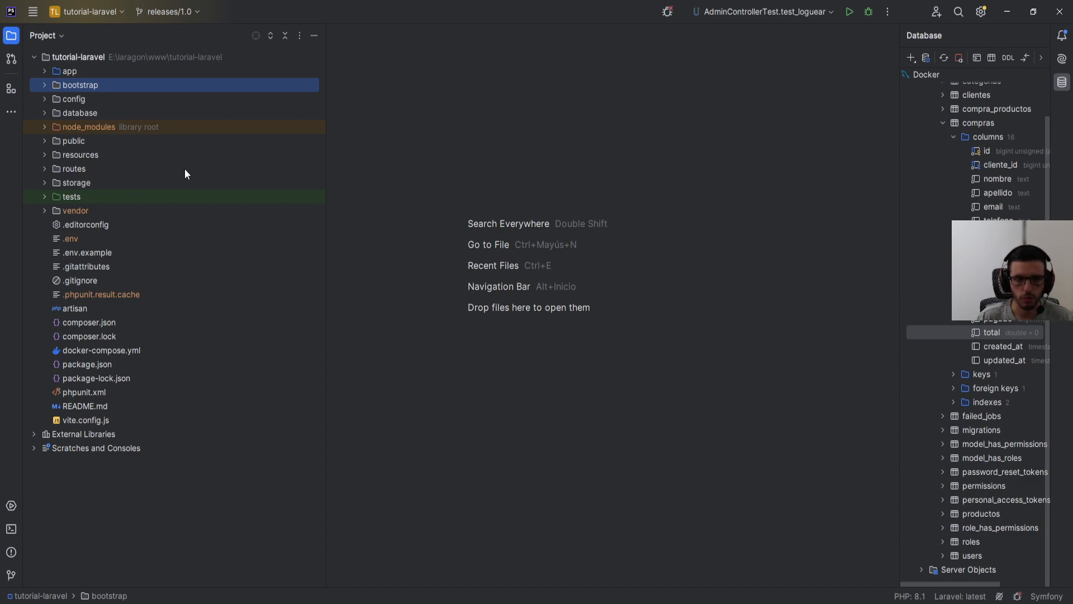
pyautogui.hotkey('alt', 'Tab')
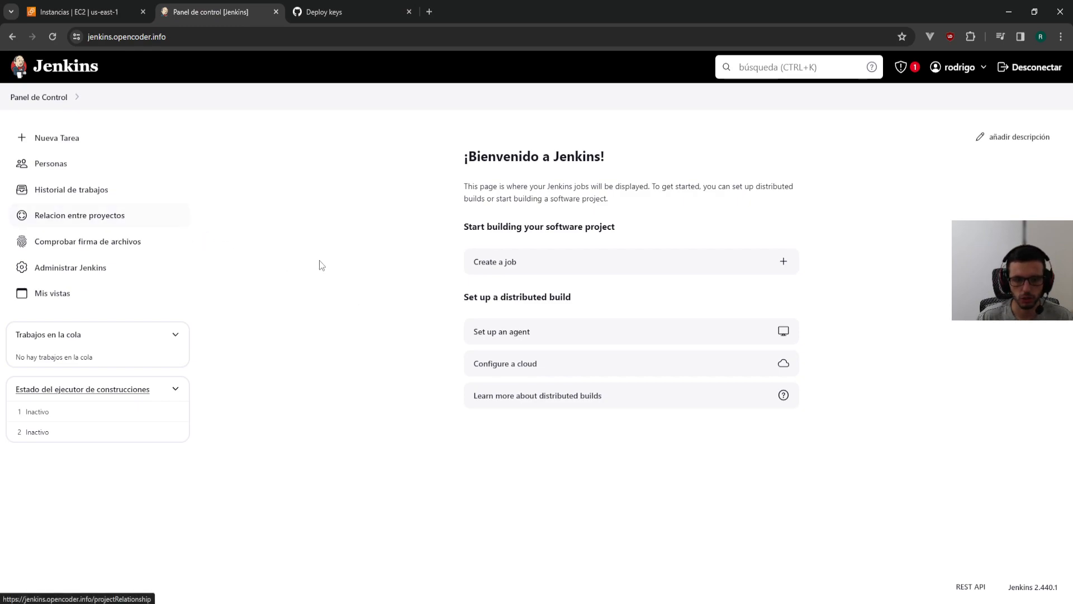
pyautogui.hotkey('alt', 'Tab')
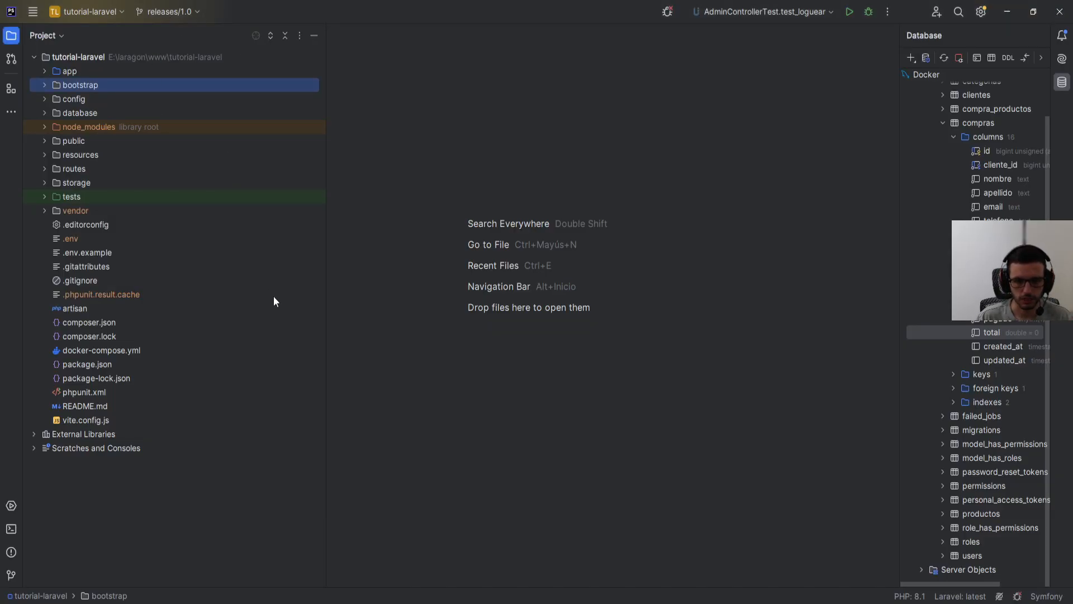
pyautogui.click(122, 154)
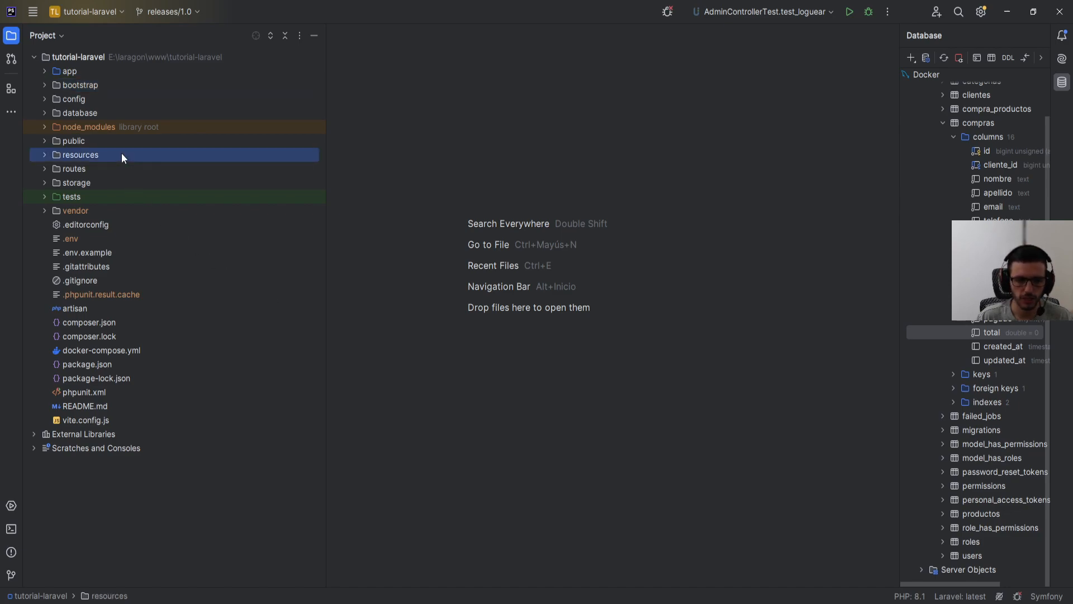
pyautogui.click(122, 140)
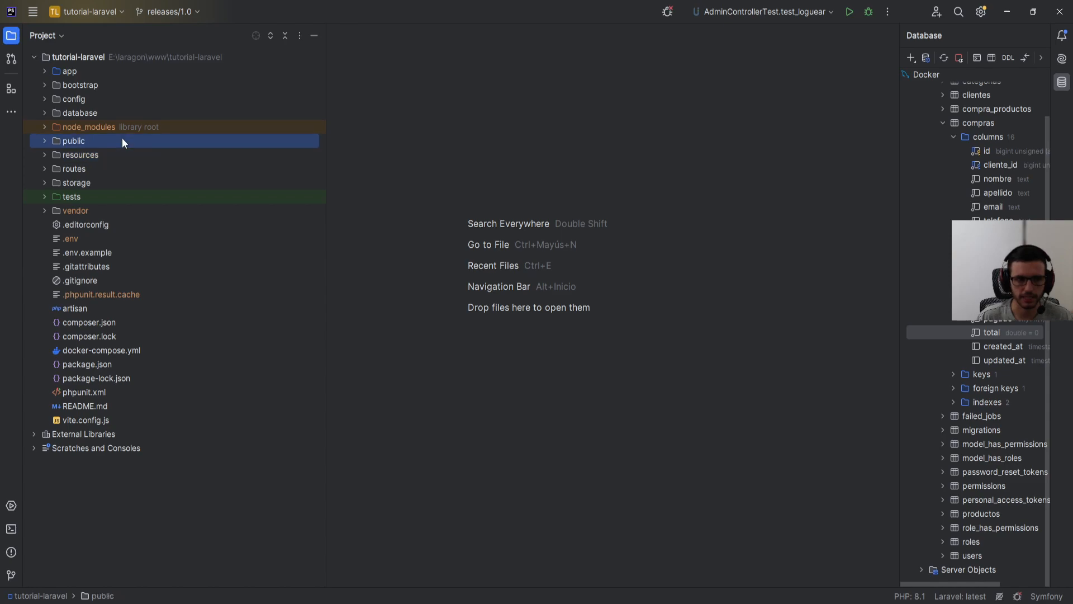
pyautogui.click(120, 112)
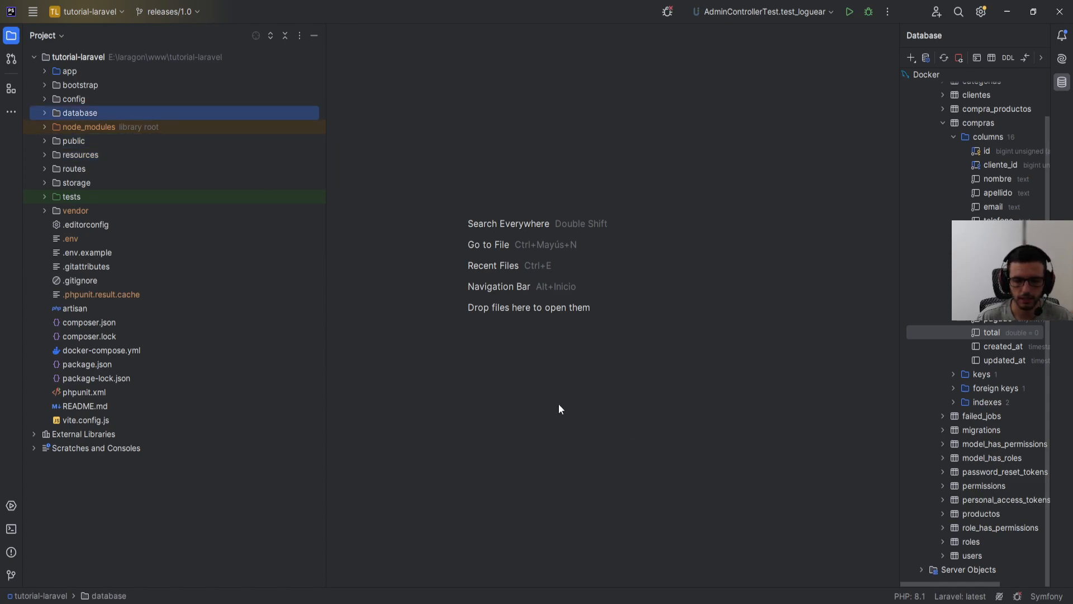
# Switch to Jenkins in the browser, search the installed plugins for "ssh agent", and return to the dashboard.
pyautogui.hotkey('alt', 'Tab')
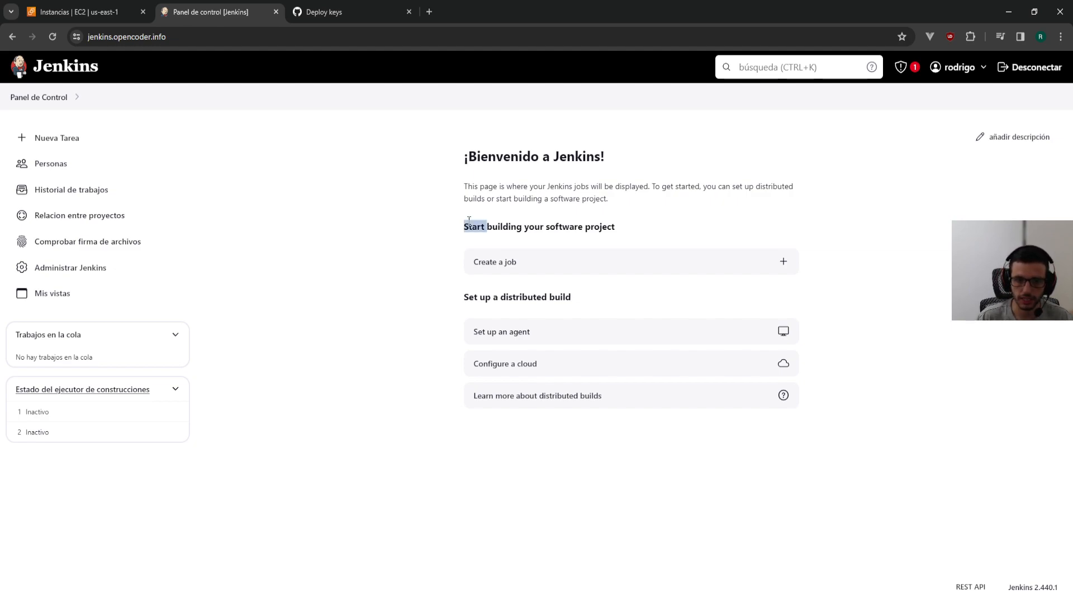
pyautogui.tripleClick(469, 220)
pyautogui.click(469, 220)
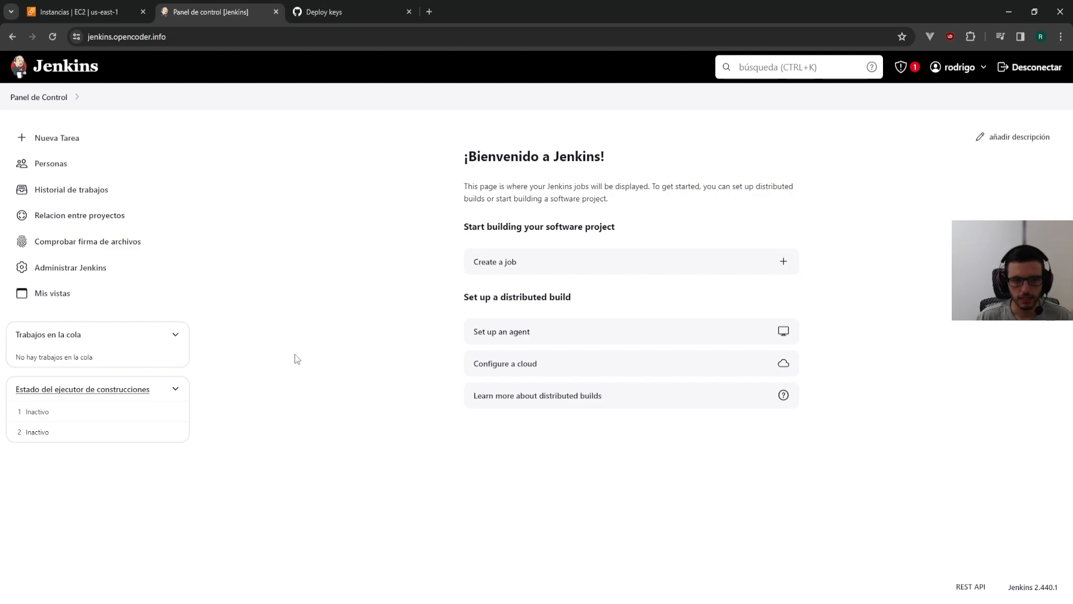
pyautogui.click(149, 274)
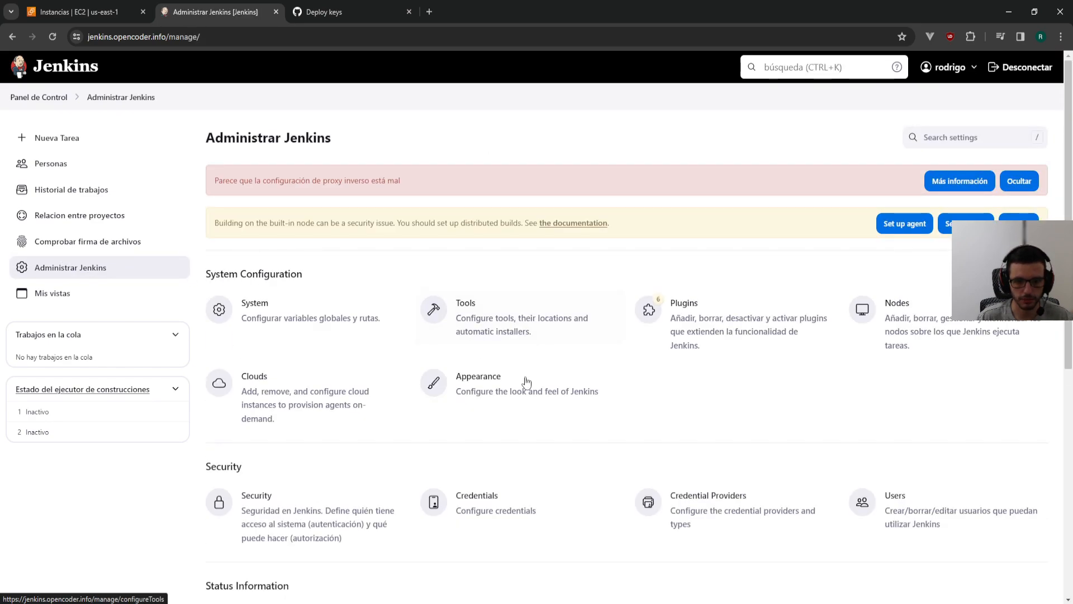
pyautogui.click(648, 311)
pyautogui.write('SSH agent')
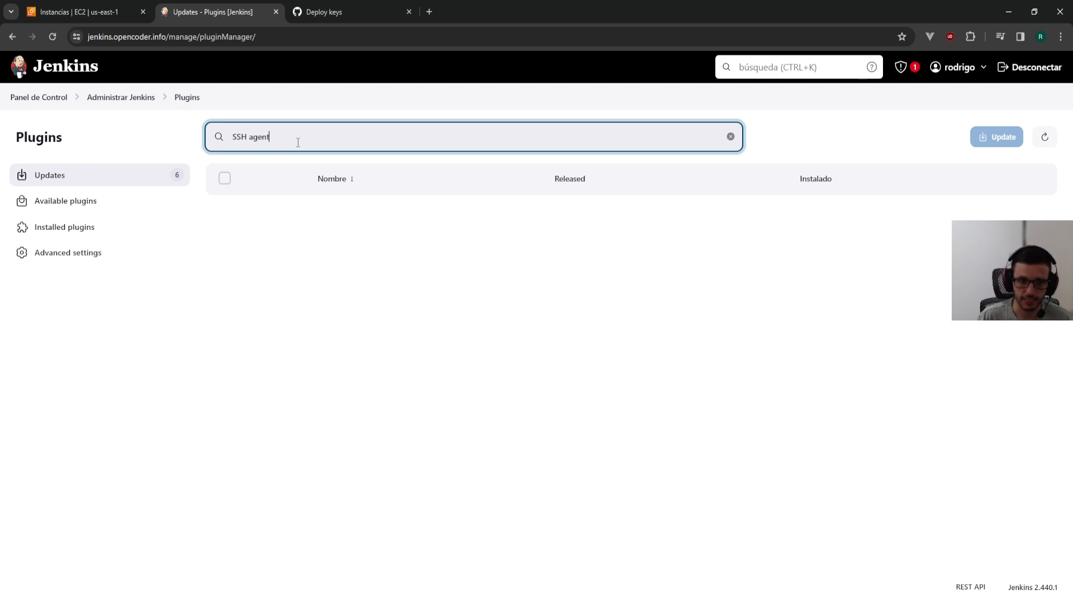
pyautogui.click(127, 228)
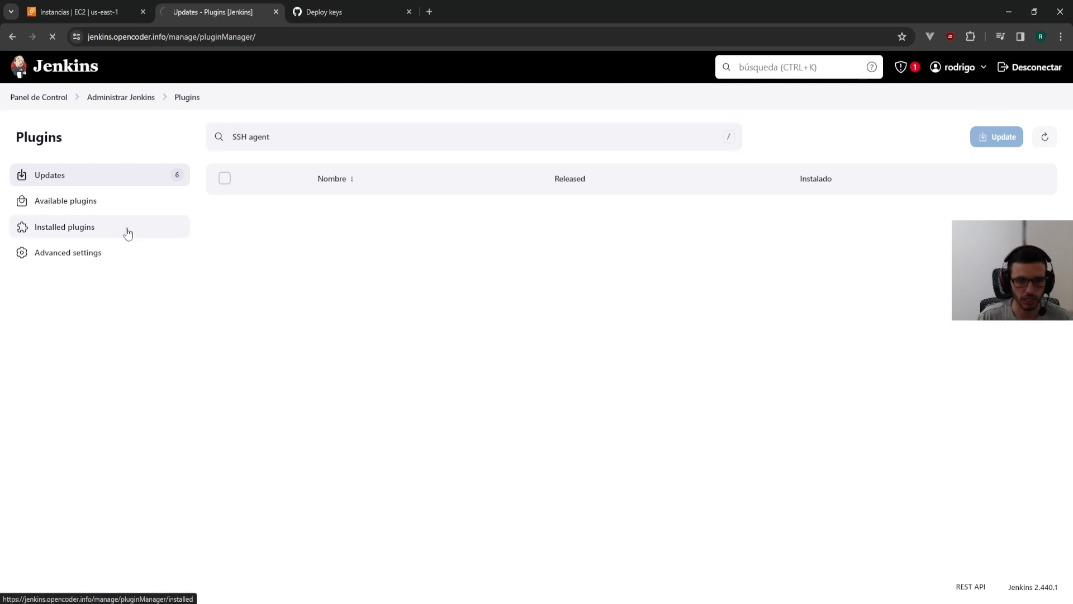
pyautogui.write('ssh')
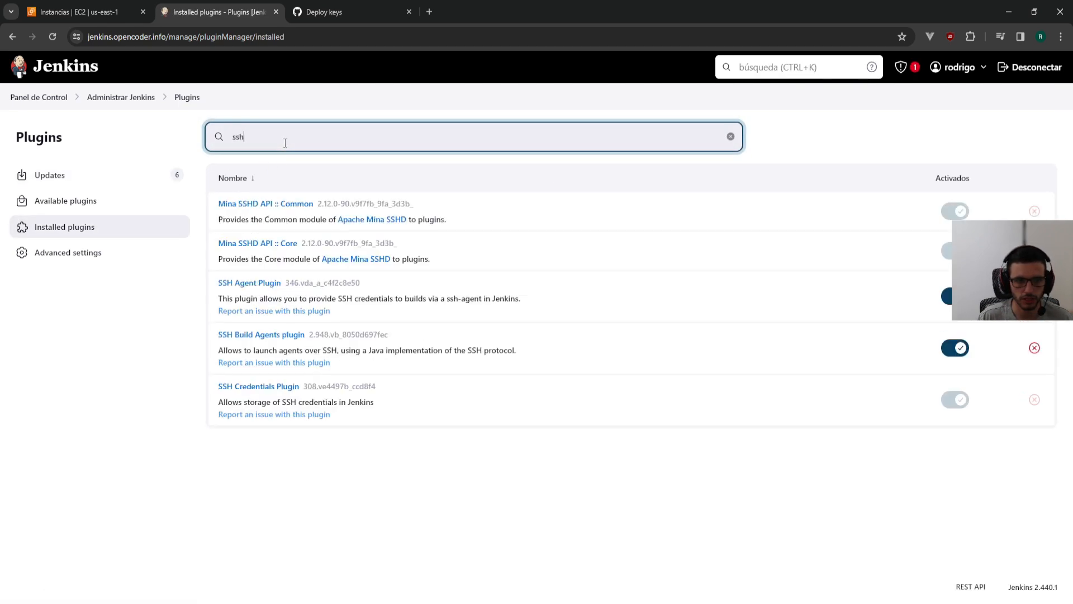
pyautogui.write(' agent')
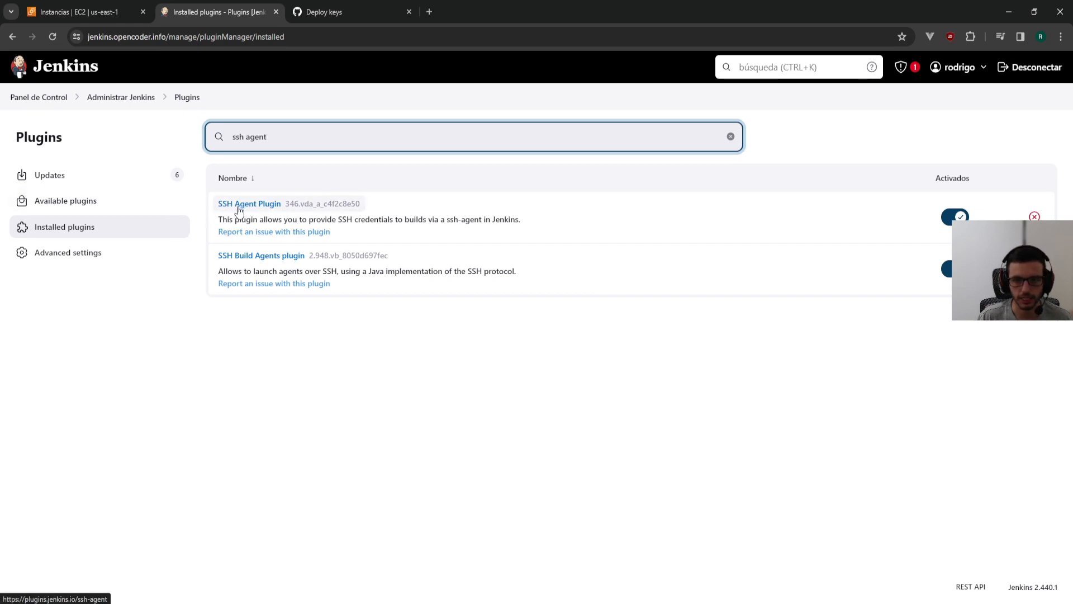
pyautogui.click(40, 96)
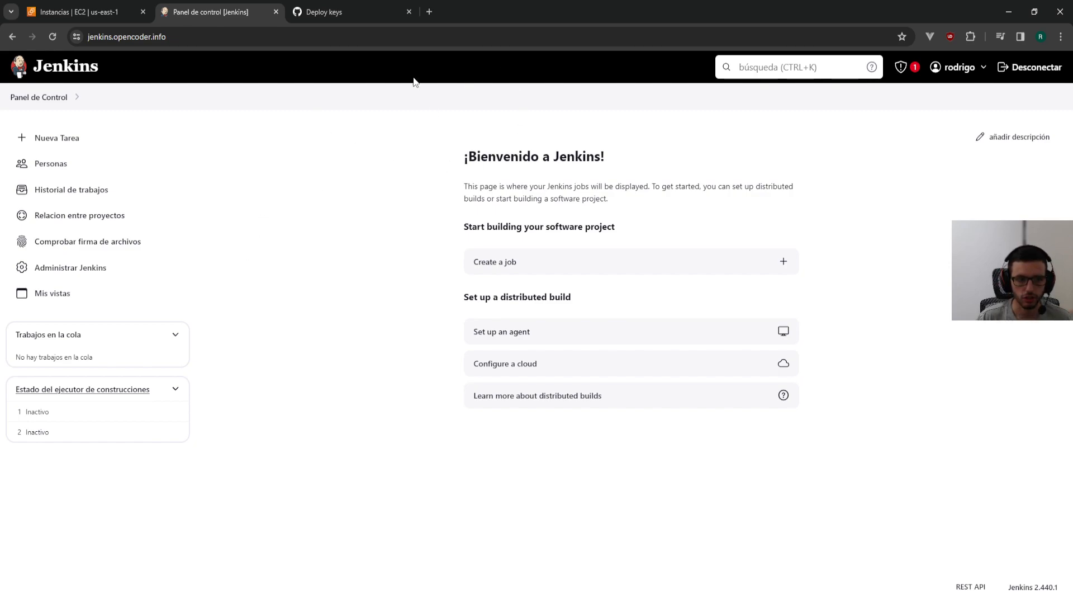
pyautogui.click(317, 7)
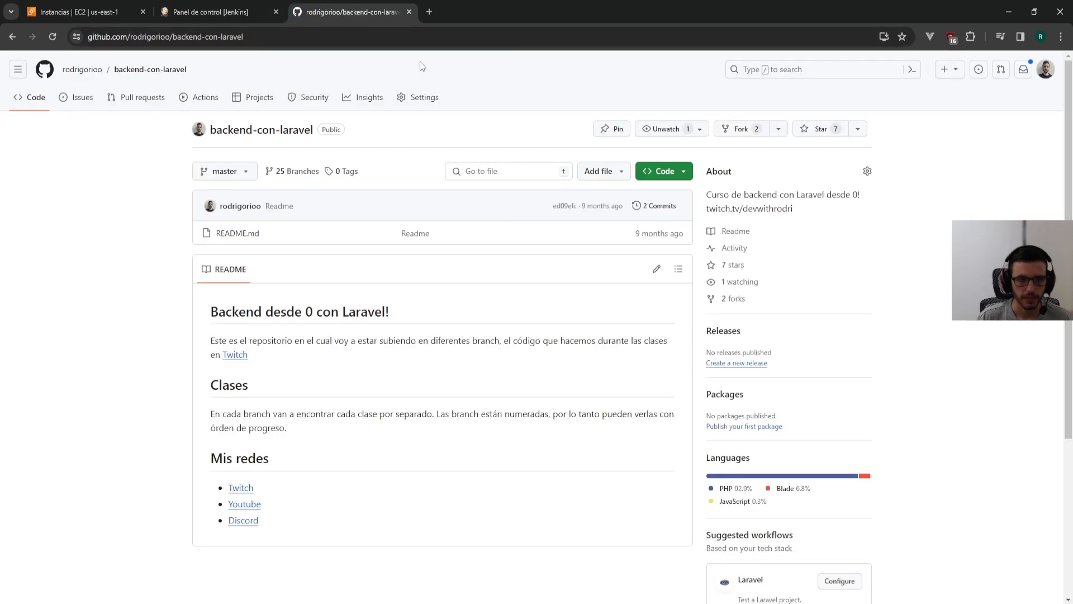
pyautogui.click(211, 11)
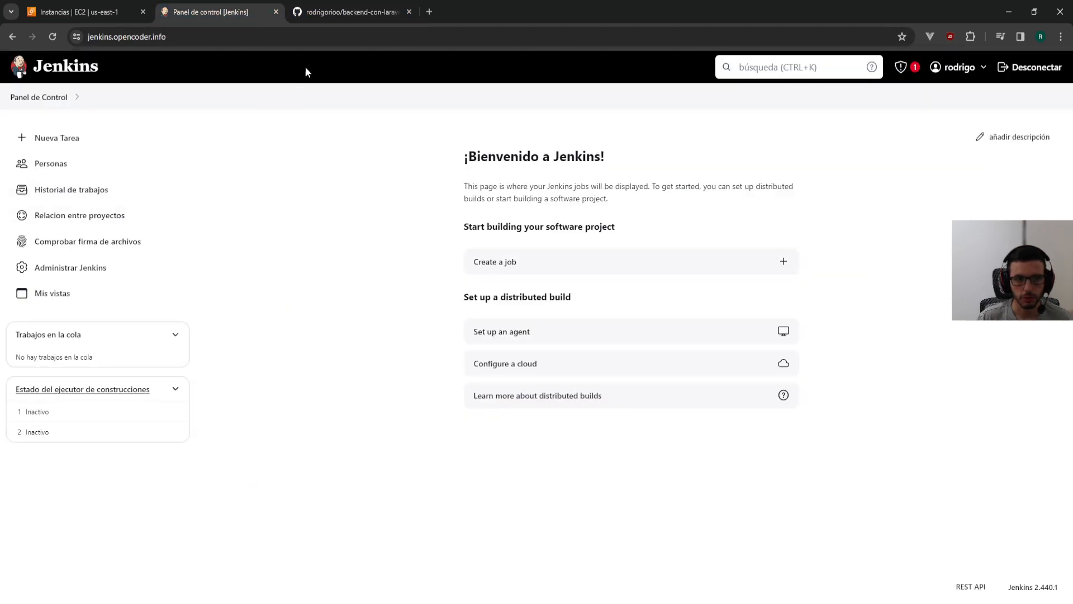
pyautogui.click(342, 15)
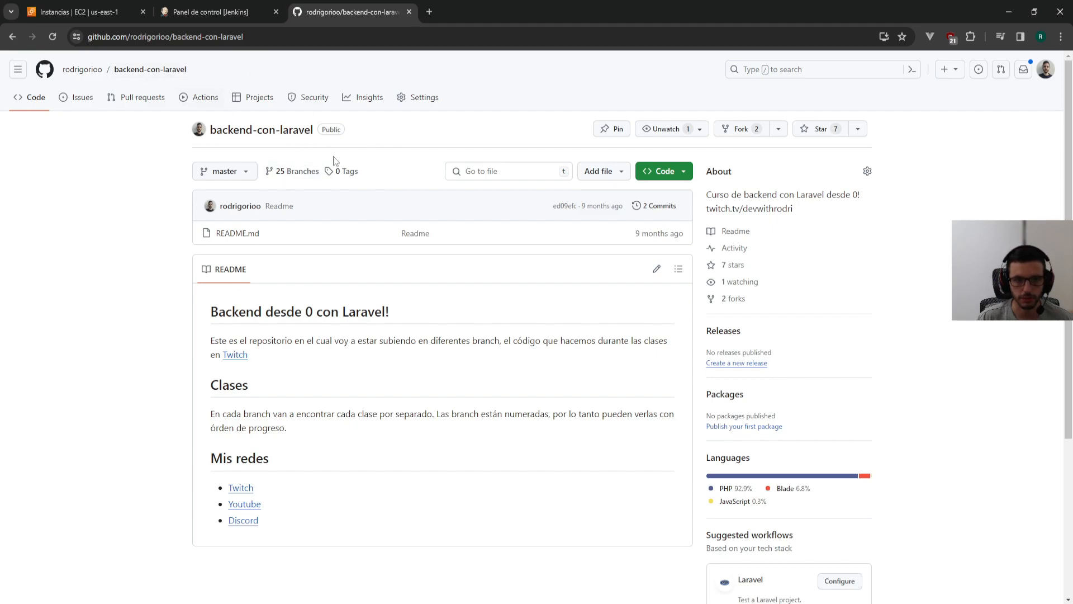
pyautogui.click(198, 6)
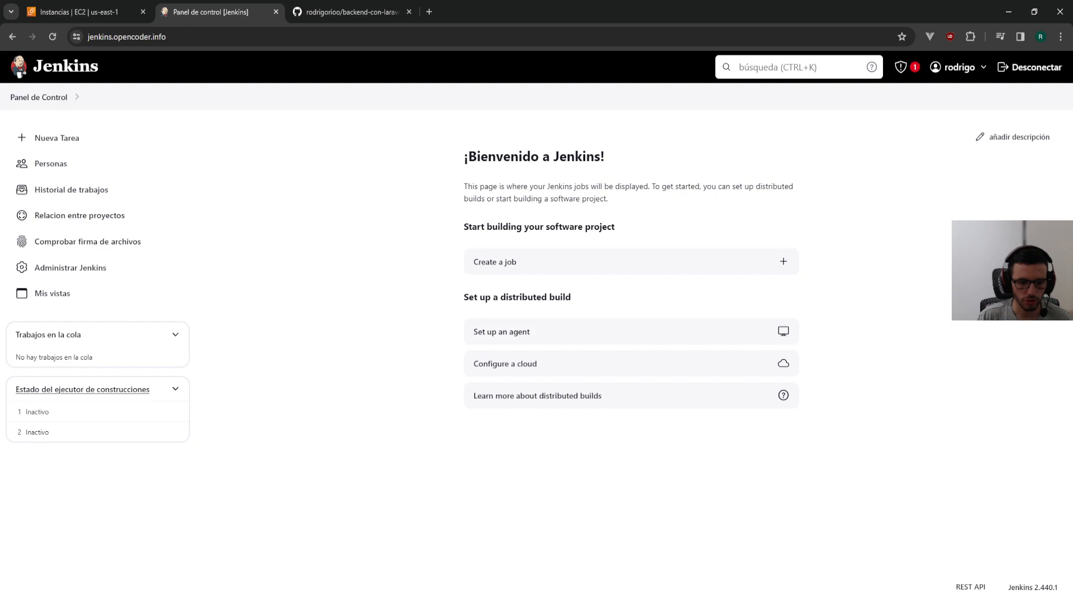
# Switch to PuTTY Key Generator and generate a 2048-bit RSA key pair.
pyautogui.click(245, 602)
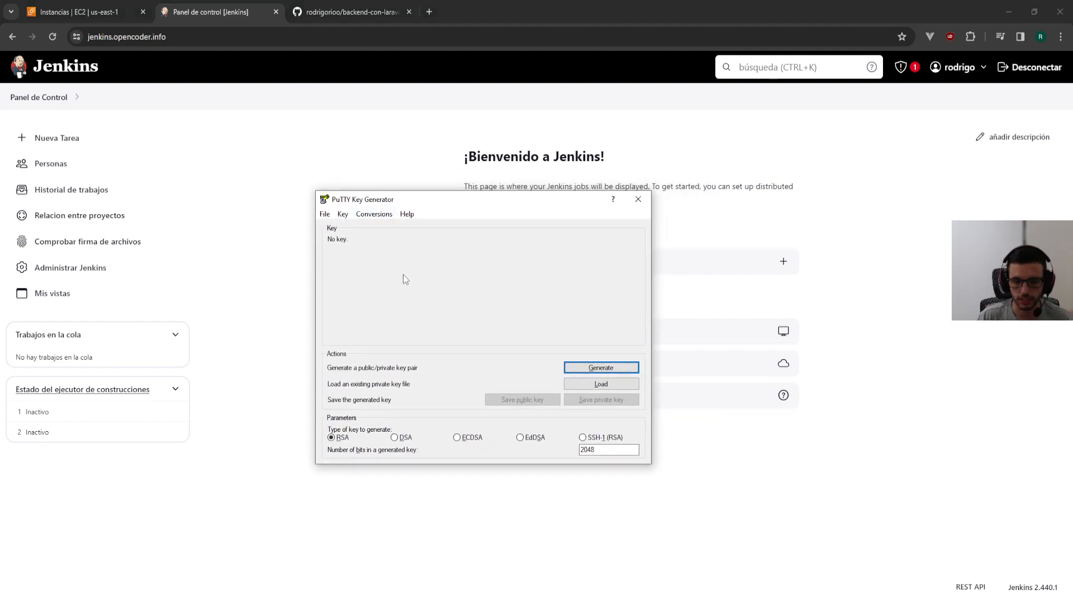
pyautogui.moveTo(369, 199); pyautogui.dragTo(336, 204)
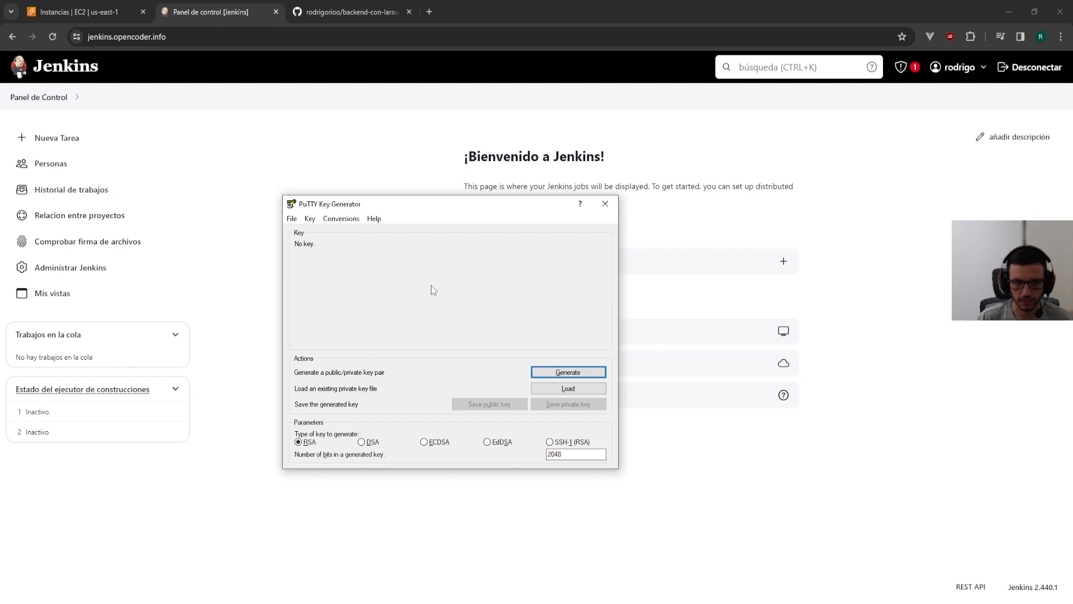
pyautogui.moveTo(359, 206); pyautogui.dragTo(369, 200)
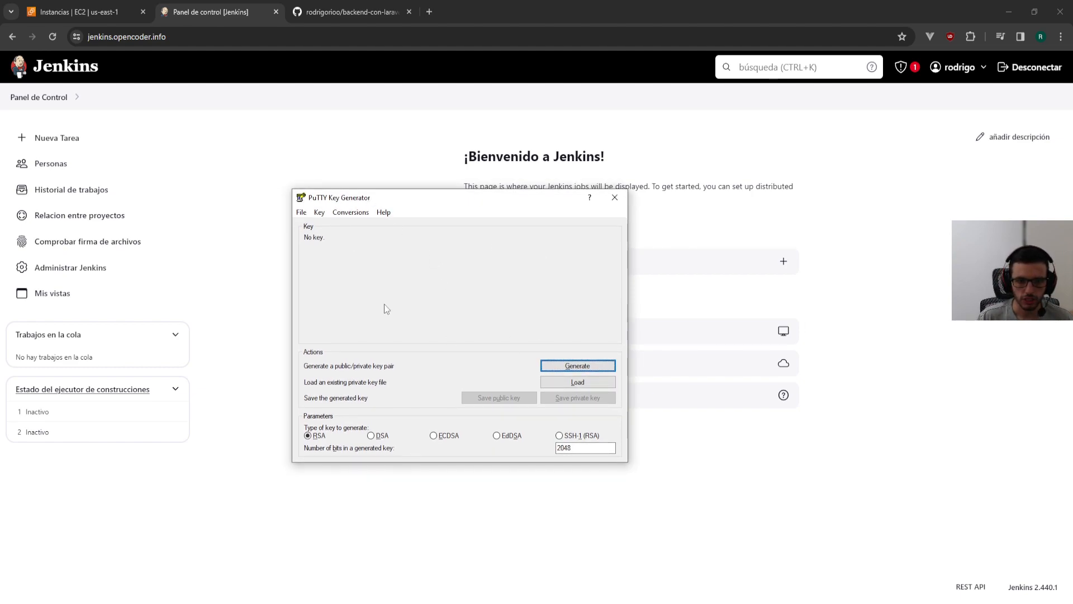
pyautogui.click(570, 366)
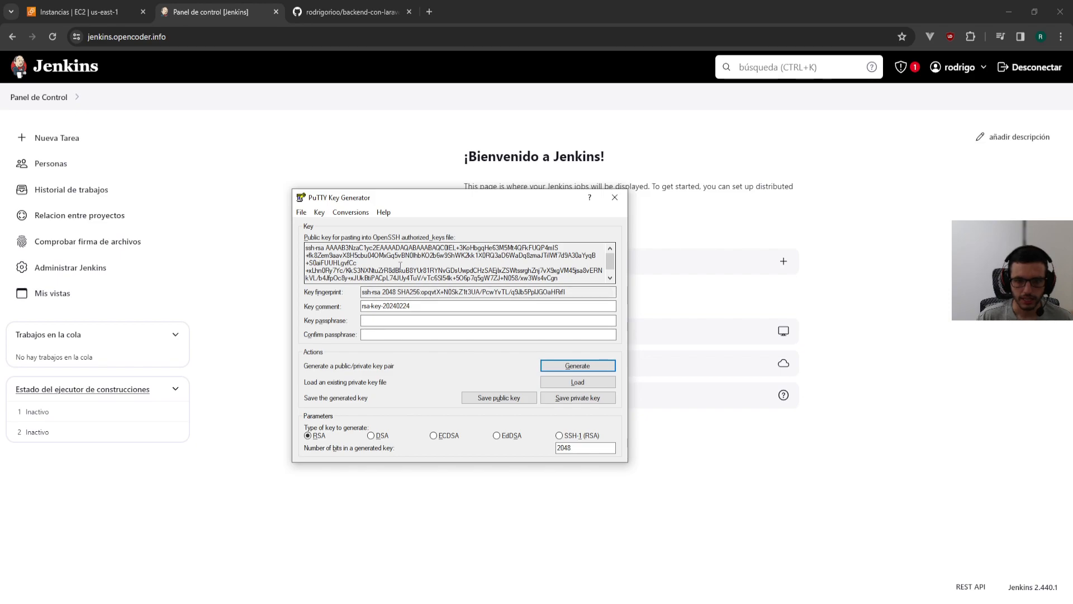
# Export the private key in OpenSSH format without a passphrase, saving it as github in the Descargas\dev folder.
pyautogui.click(351, 212)
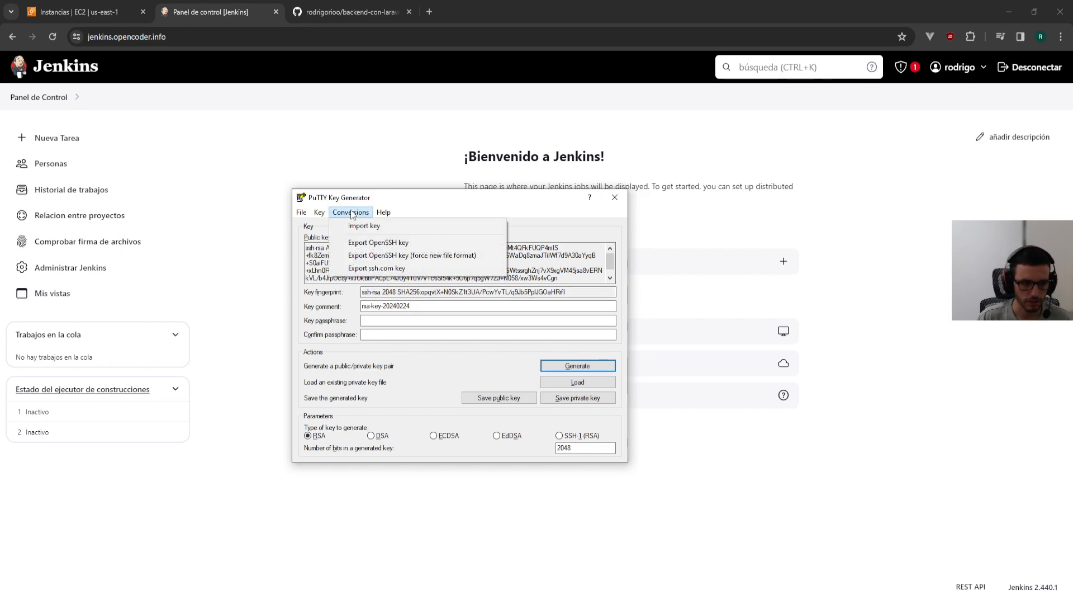
pyautogui.click(398, 244)
pyautogui.click(543, 351)
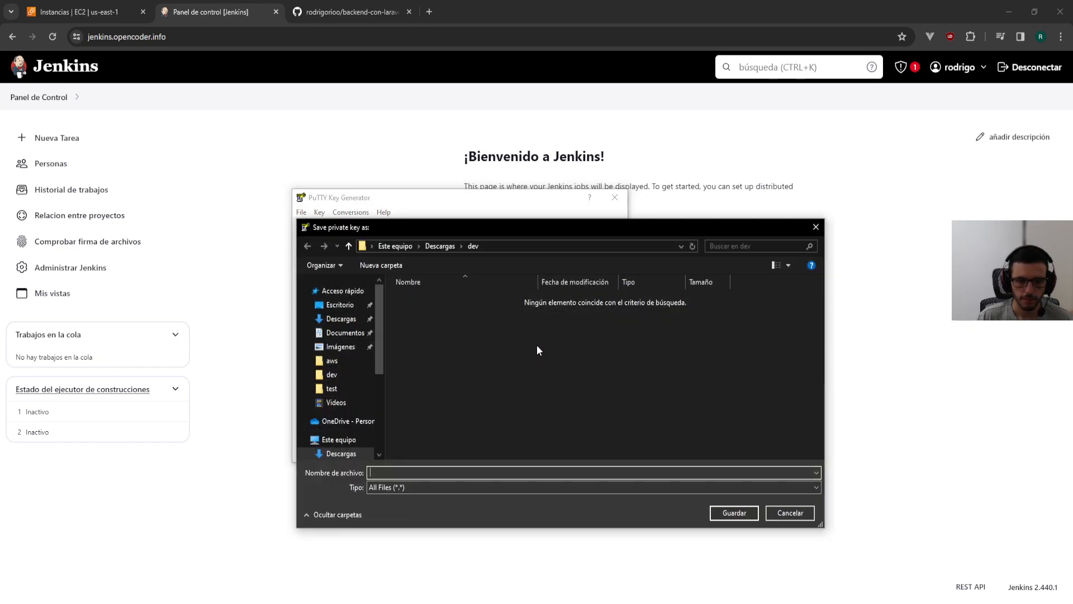
pyautogui.write('github')
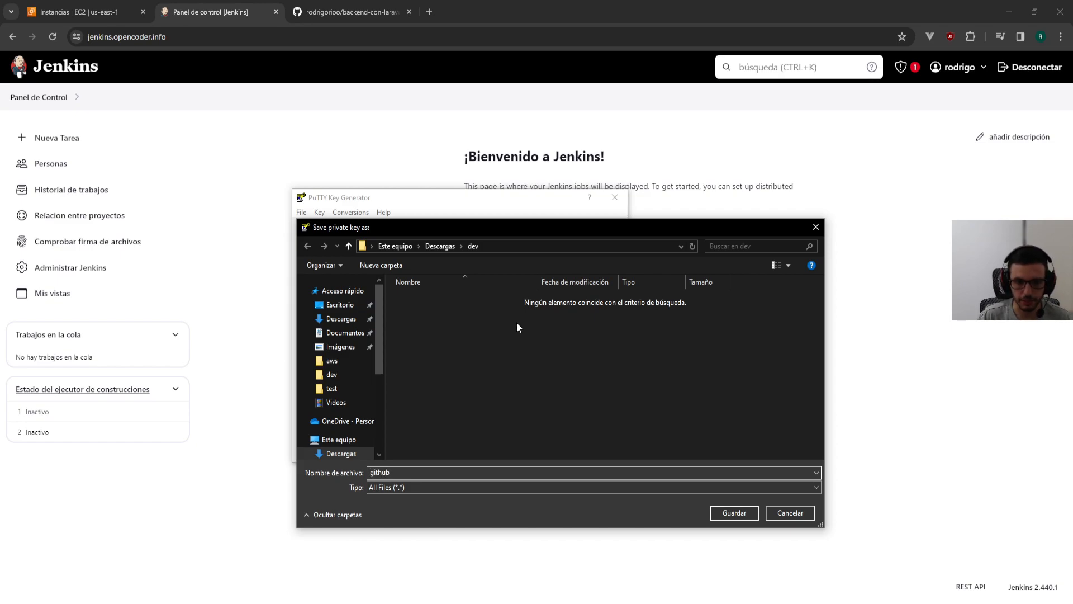
pyautogui.click(733, 511)
# Copy the generated public key and open a new deploy key form in the backend-con-laravel repository's settings on GitHub.
pyautogui.scroll(-2, 450, 262)
pyautogui.scroll(2, 450, 263)
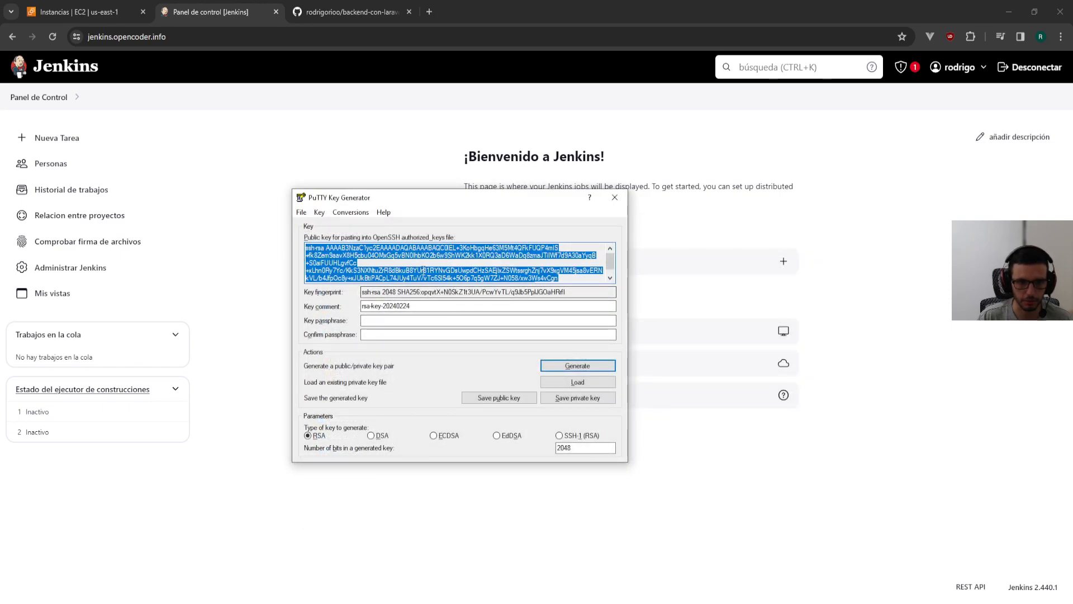
pyautogui.scroll(-1, 423, 271)
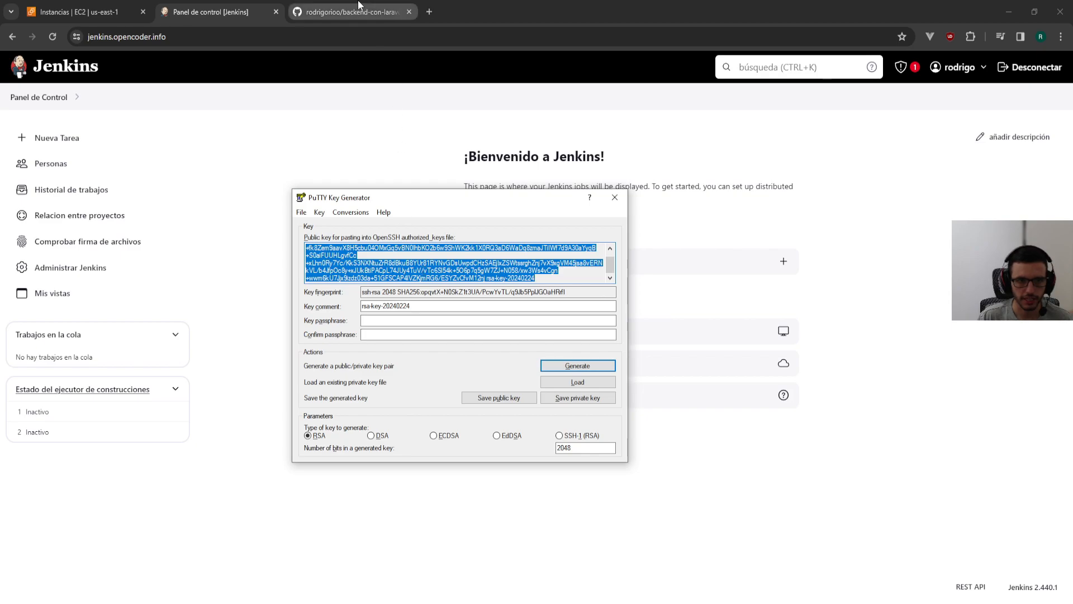
pyautogui.click(358, 10)
pyautogui.click(419, 105)
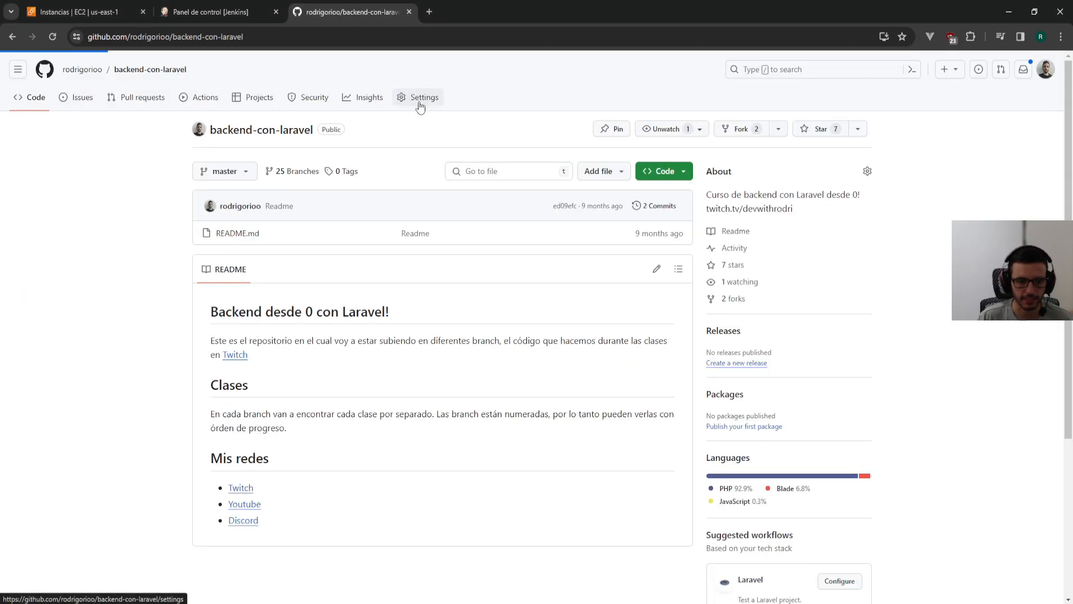
pyautogui.click(258, 449)
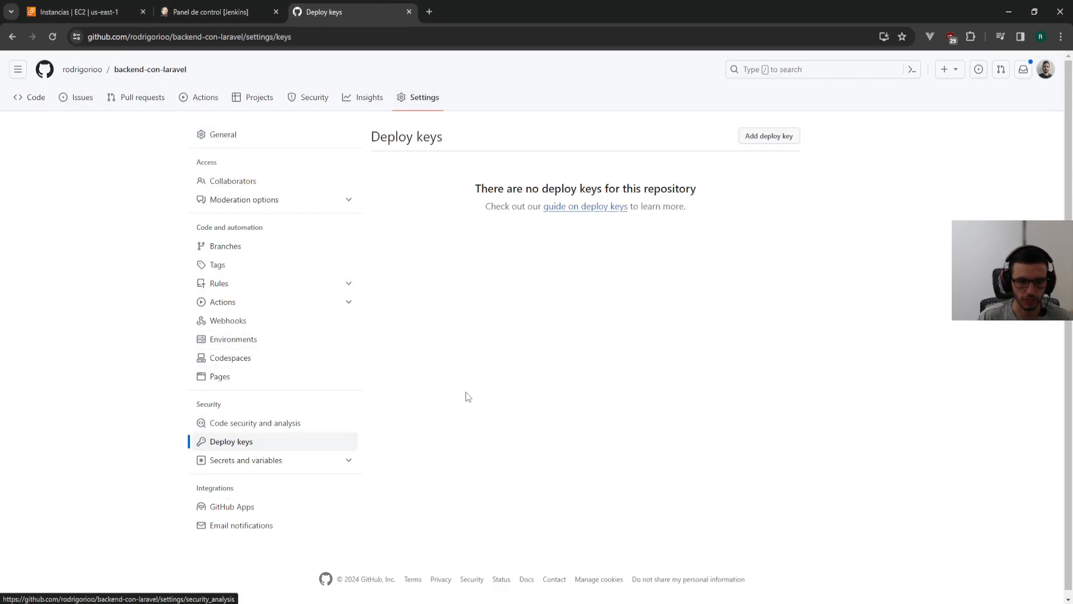
pyautogui.click(758, 142)
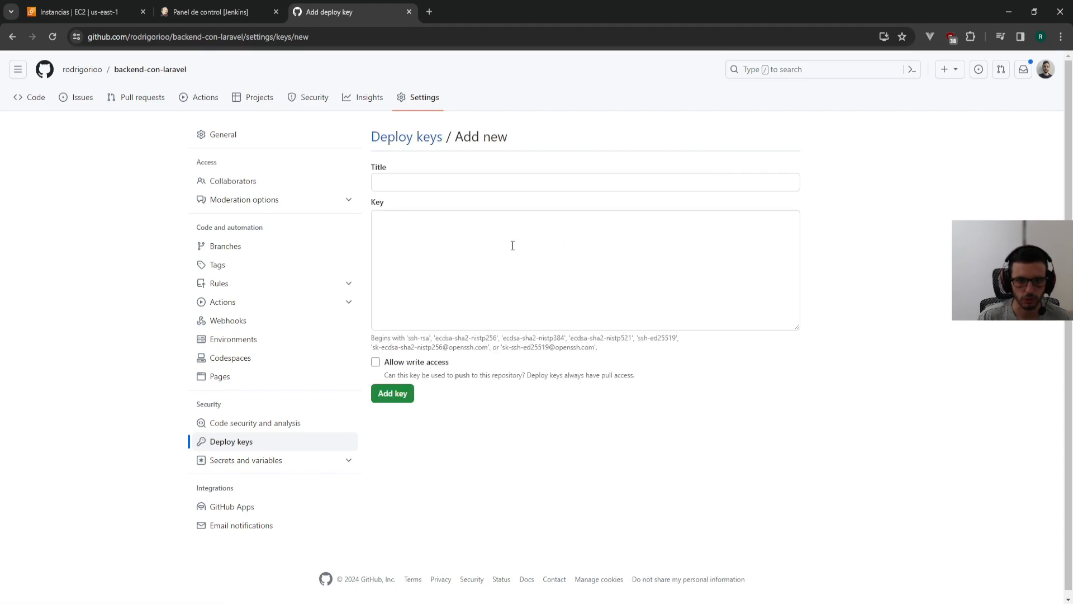
# Title the new deploy key jenkins and paste the copied public key as its content.
pyautogui.click(441, 181)
pyautogui.write('jenkins')
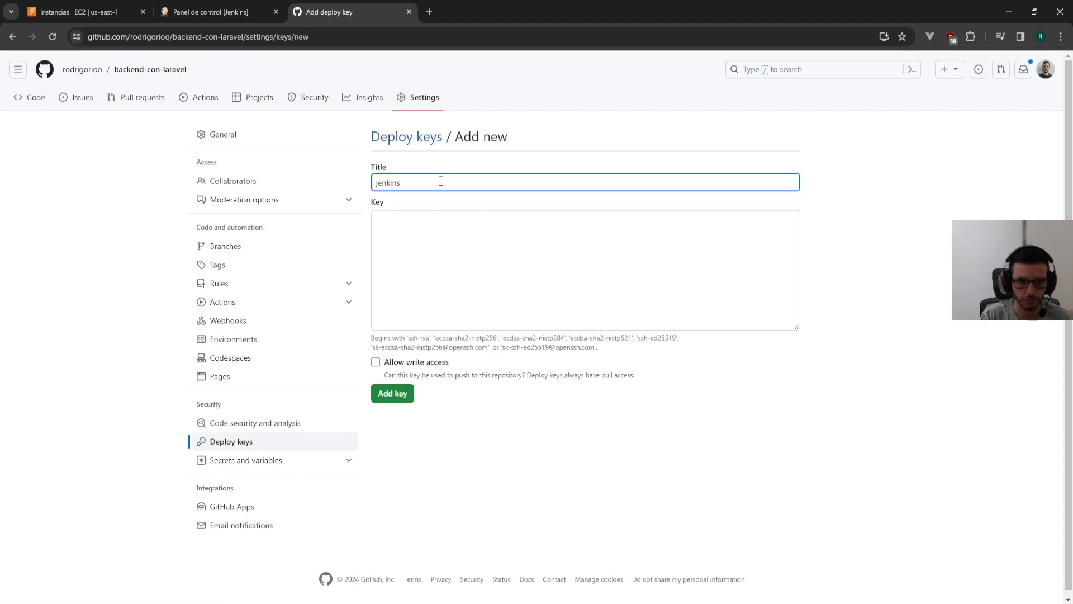
pyautogui.press('Tab')
pyautogui.hotkey('ctrl', 'v')
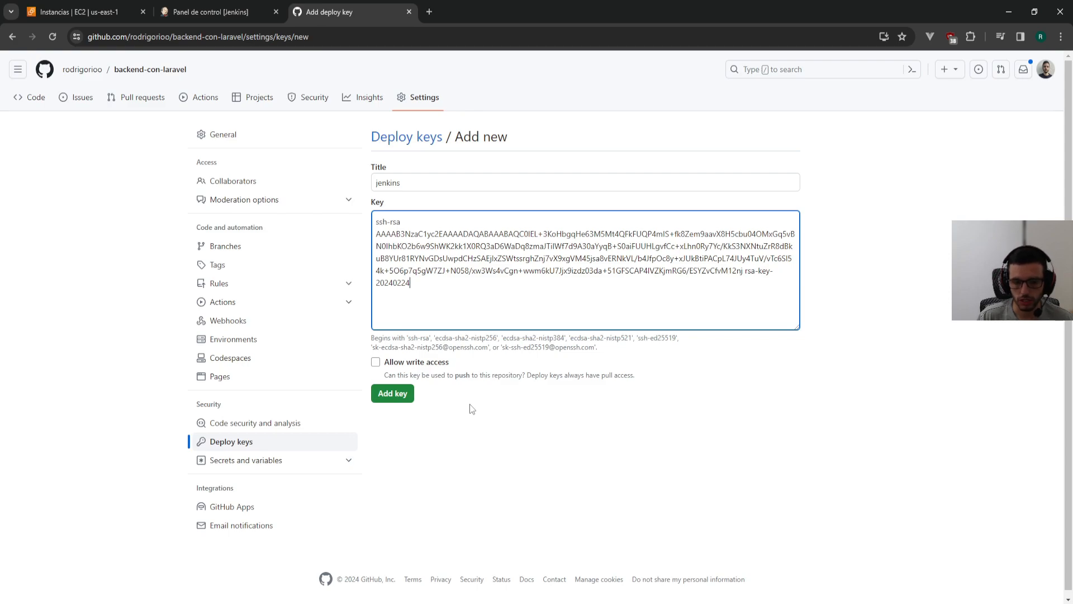
# Add the jenkins deploy key without write access, confirming access with the two-factor authentication code.
pyautogui.click(205, 12)
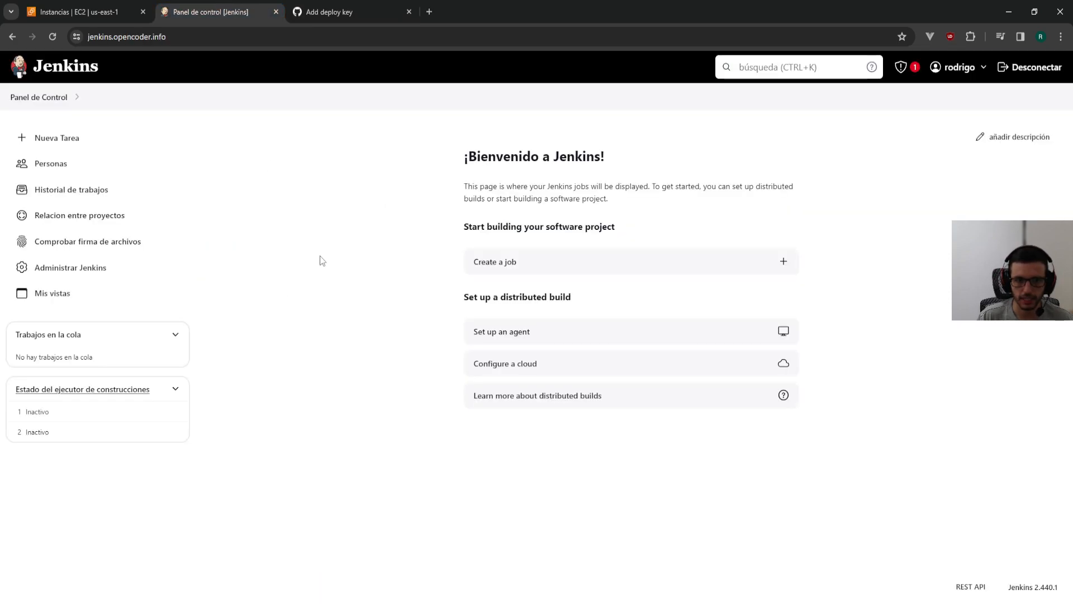
pyautogui.click(328, 10)
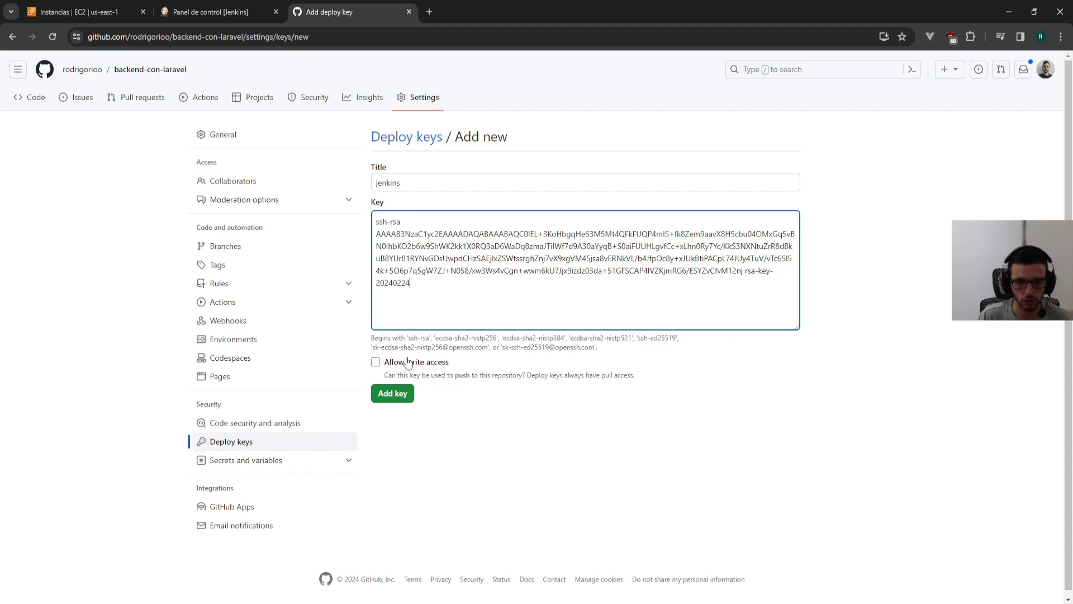
pyautogui.click(394, 394)
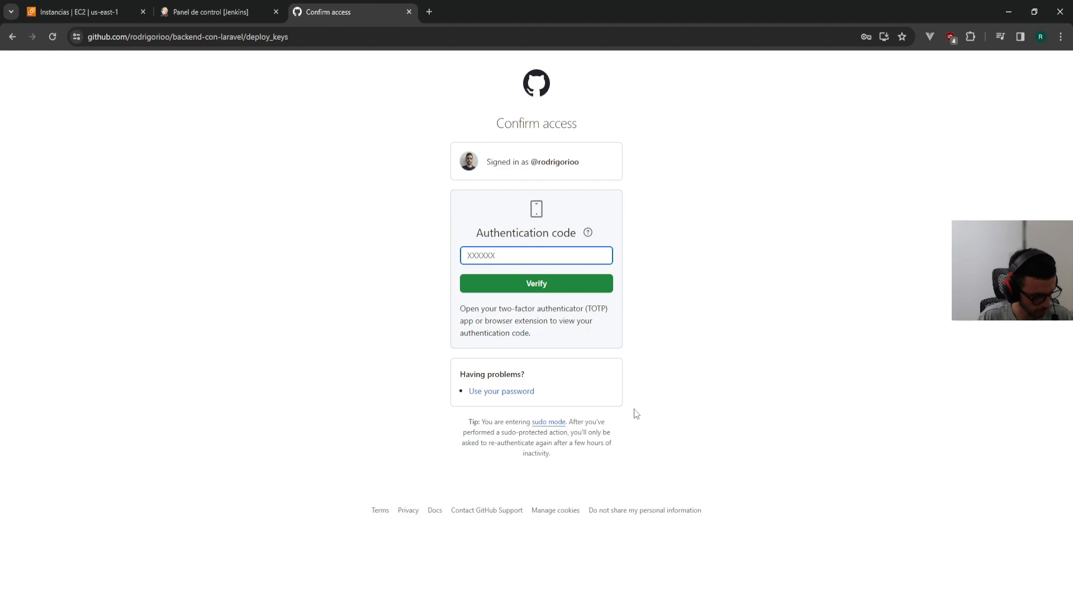
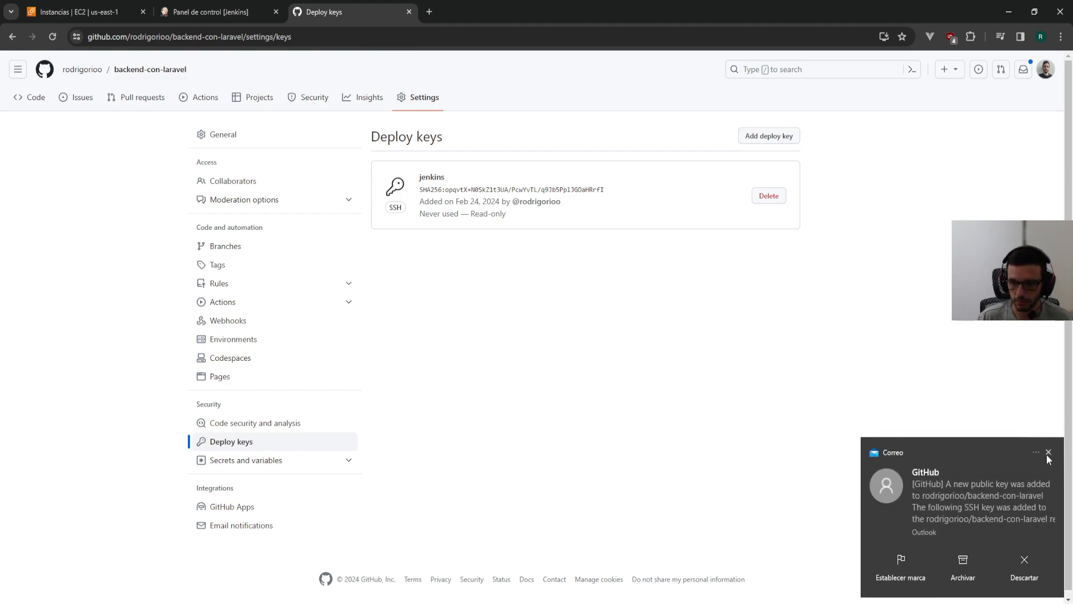
pyautogui.click(1048, 452)
# Switch to Jenkins and create a credential domain named github.com in the System credentials store.
pyautogui.hotkey('alt', 'Tab')
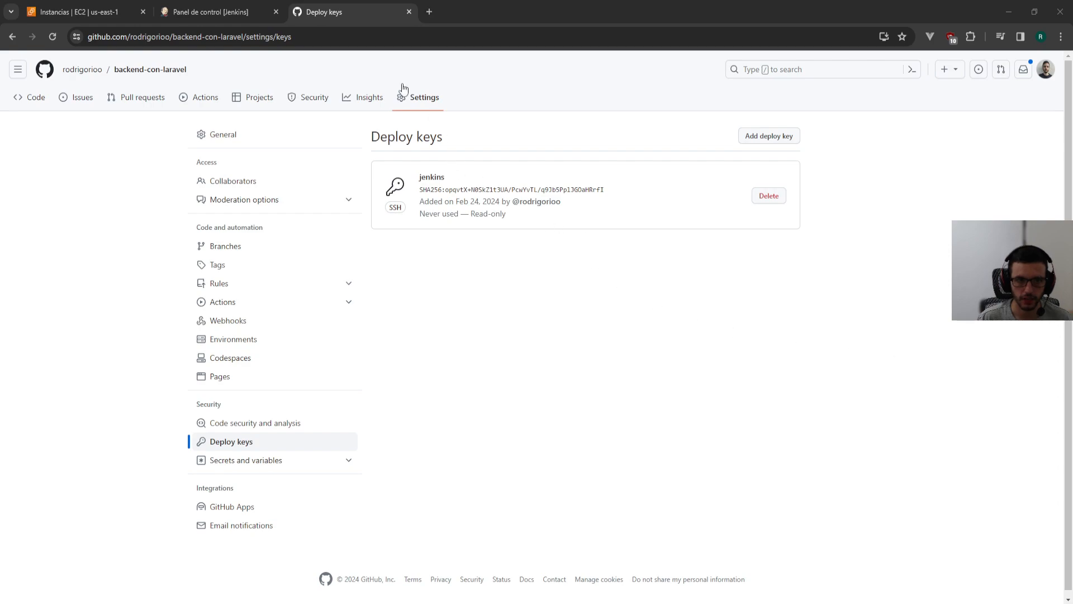
pyautogui.click(214, 9)
pyautogui.click(111, 270)
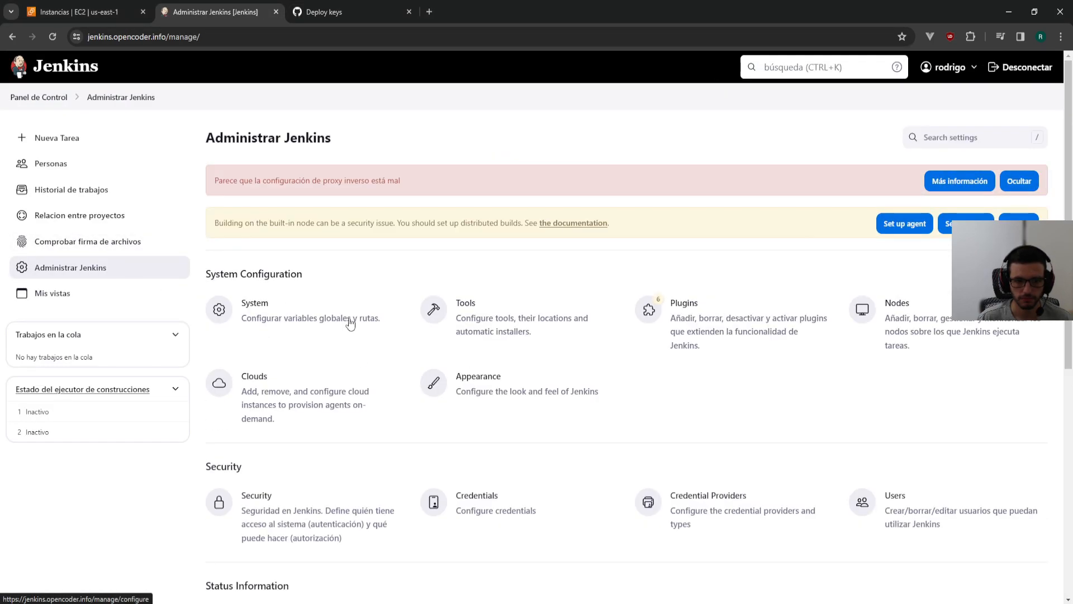
pyautogui.click(480, 505)
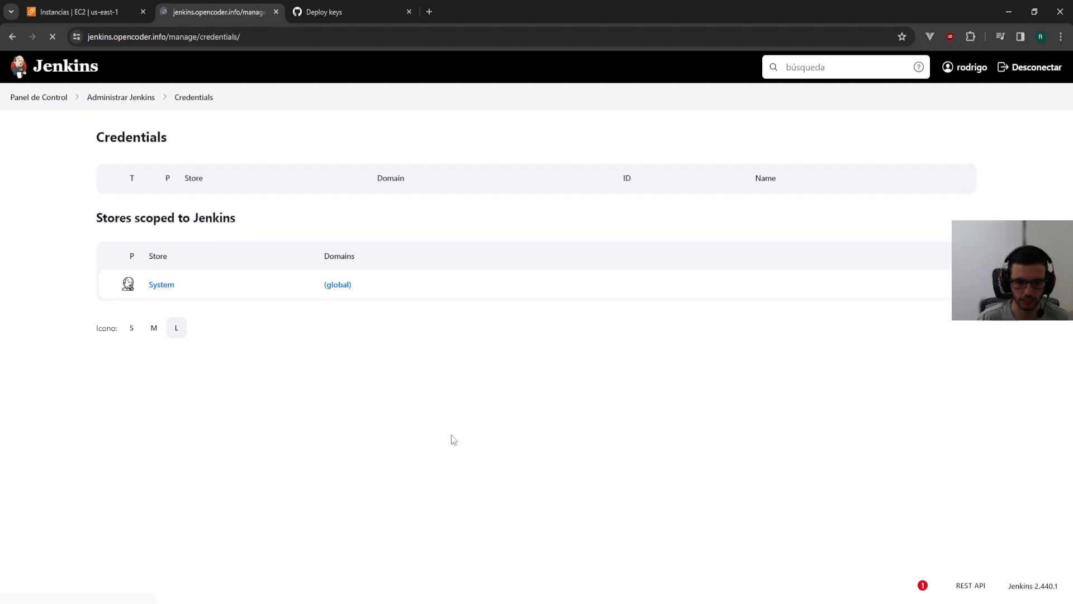
pyautogui.click(161, 287)
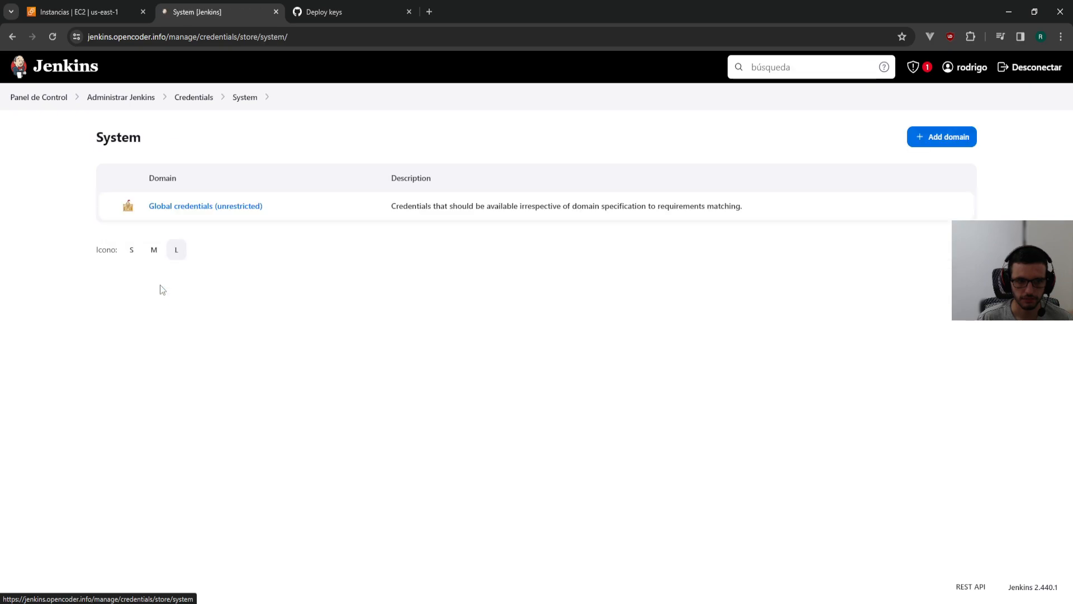
pyautogui.click(939, 140)
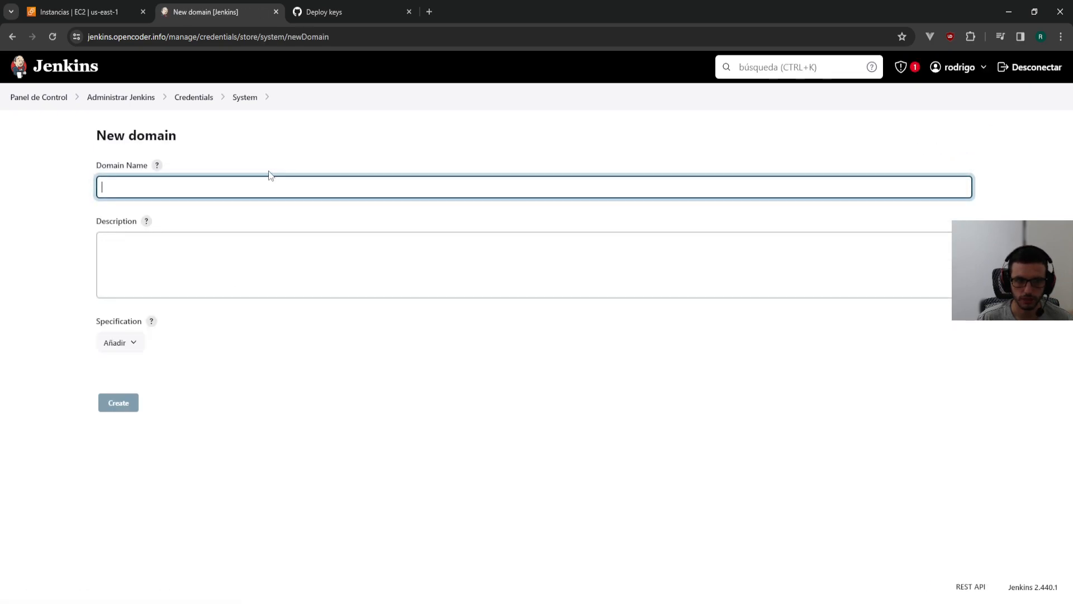
pyautogui.write('github.com')
pyautogui.press('Tab')
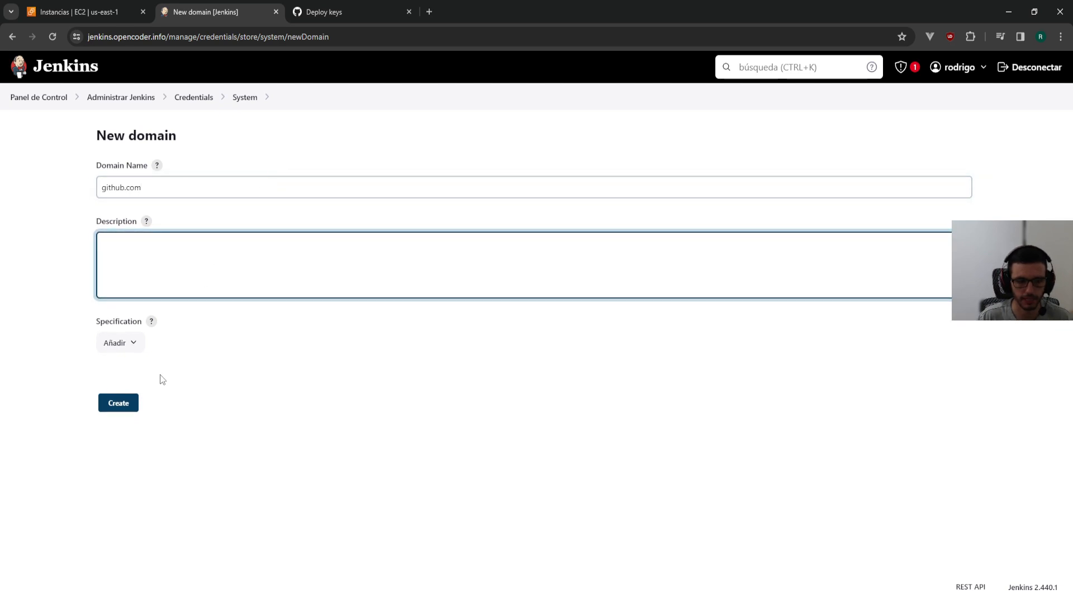
pyautogui.click(122, 407)
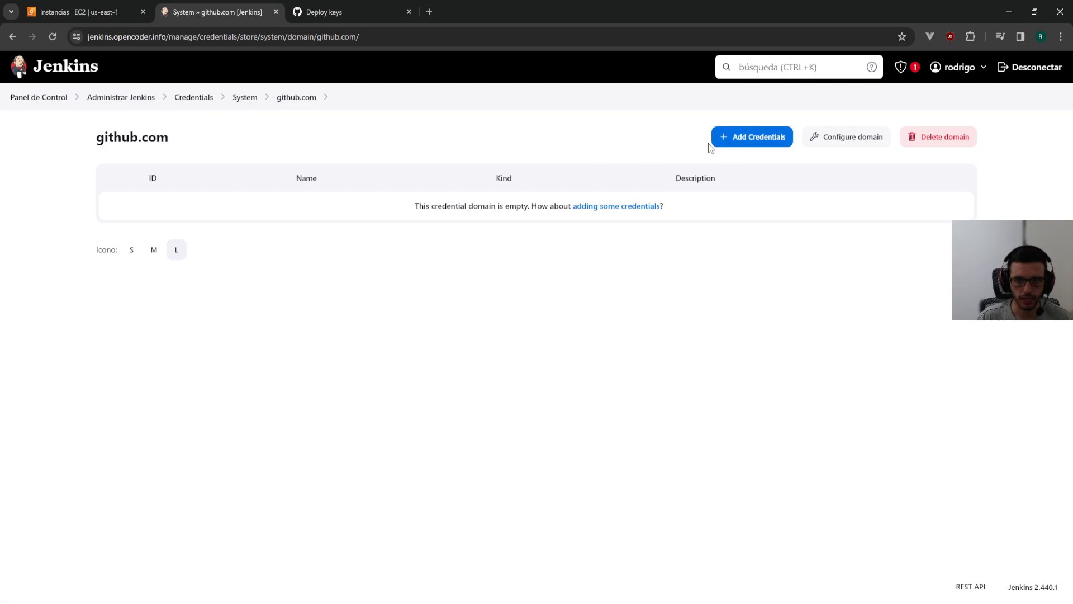
# Start a new credential in the github.com domain with the kind SSH Username with private key.
pyautogui.click(734, 143)
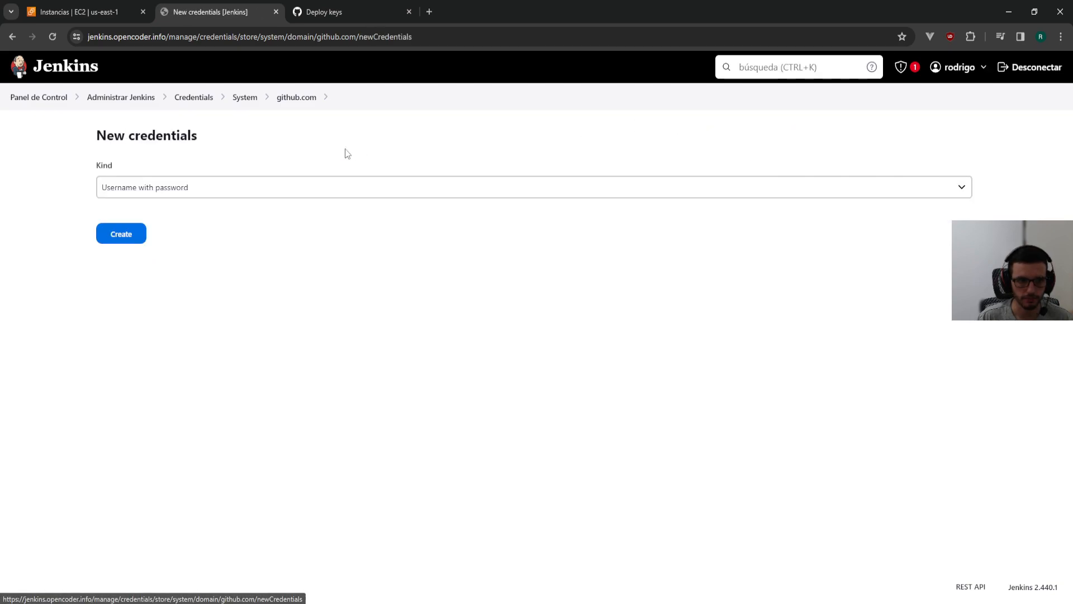
pyautogui.click(263, 187)
pyautogui.click(249, 231)
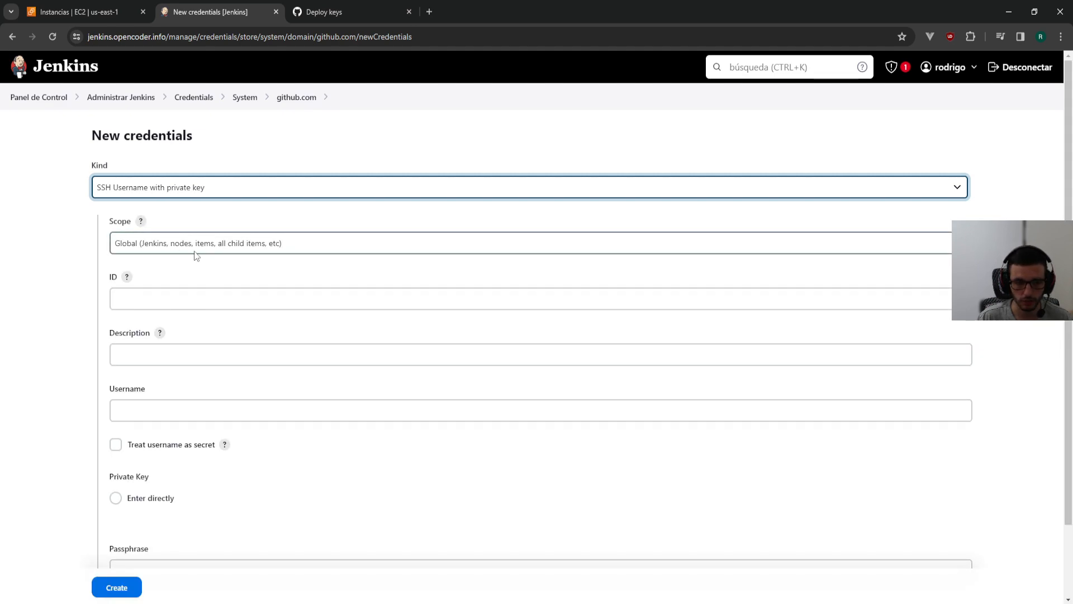
pyautogui.click(212, 298)
pyautogui.click(208, 354)
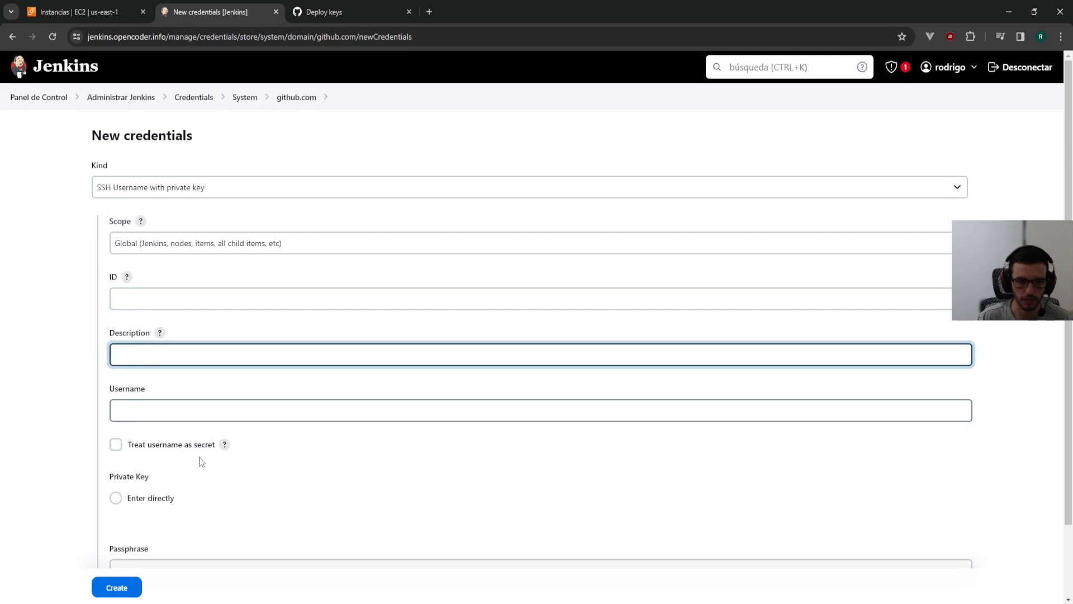
# Set the private key to be entered directly, paste the generated private key without a passphrase, and create the credential.
pyautogui.scroll(-2, 202, 457)
pyautogui.click(150, 420)
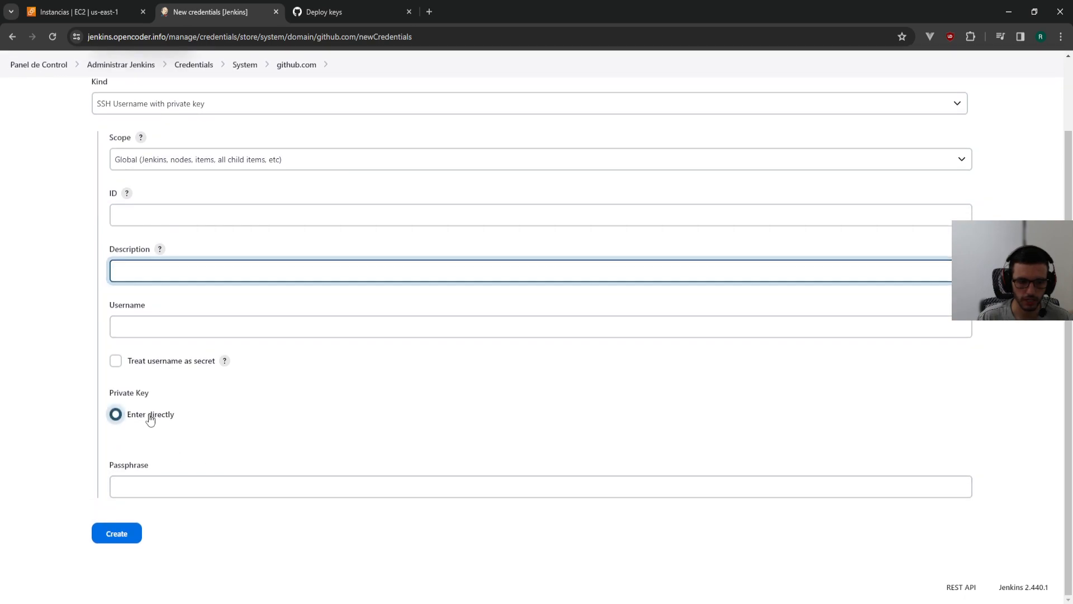
pyautogui.scroll(-1, 343, 432)
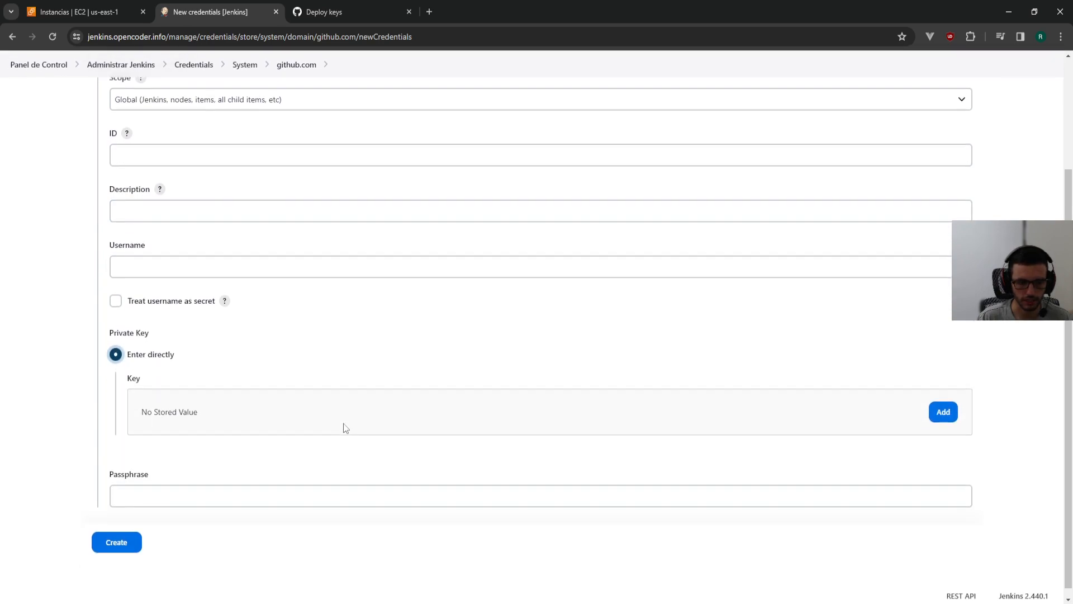
pyautogui.click(943, 403)
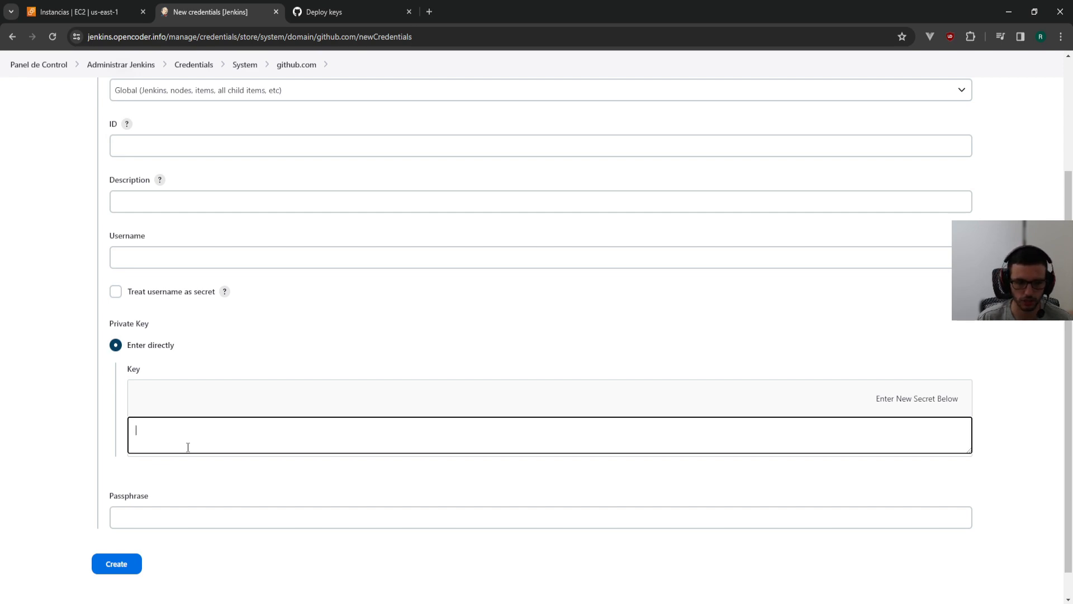
pyautogui.hotkey('ctrl', 'v')
pyautogui.moveTo(280, 439)
pyautogui.mouseDown()
pyautogui.moveTo(132, 432)
pyautogui.moveTo(132, 443)
pyautogui.moveTo(298, 444)
pyautogui.mouseUp()
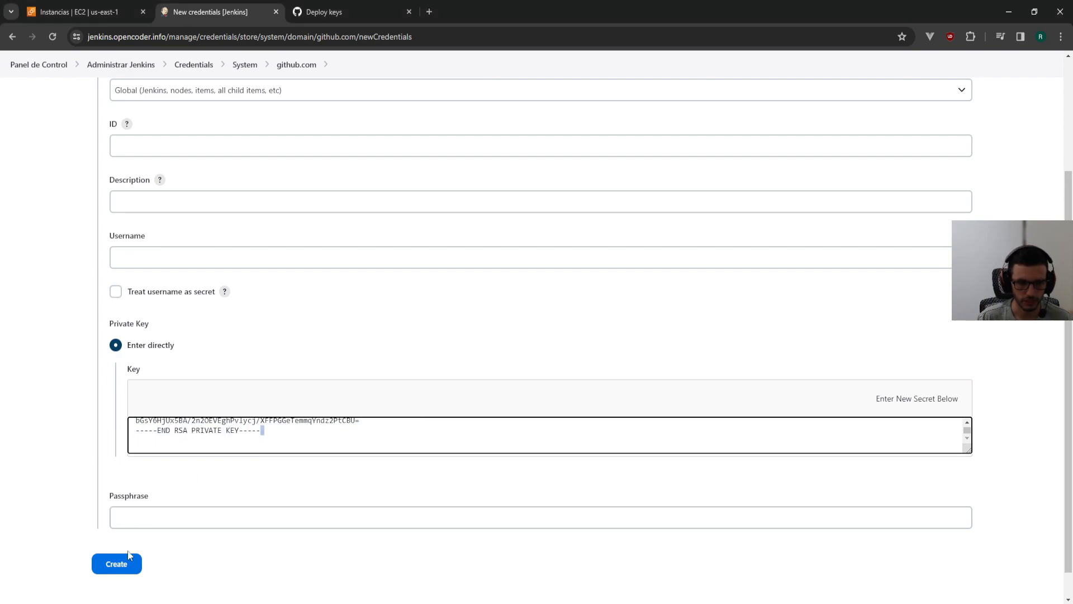
pyautogui.click(119, 564)
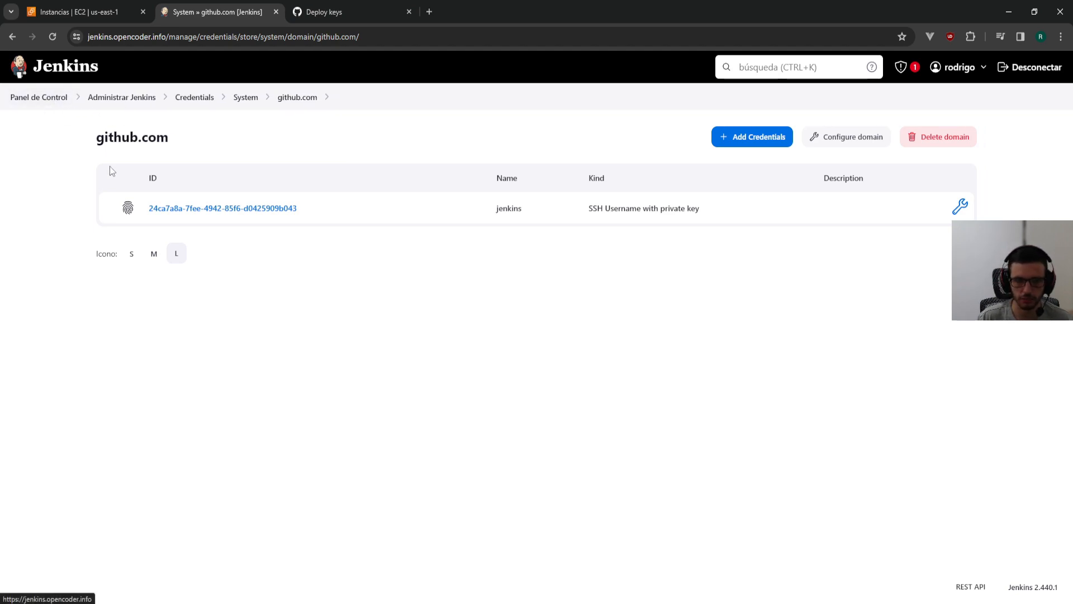
# Return to the Jenkins dashboard and create a new Pipeline job named tutorial.
pyautogui.click(49, 103)
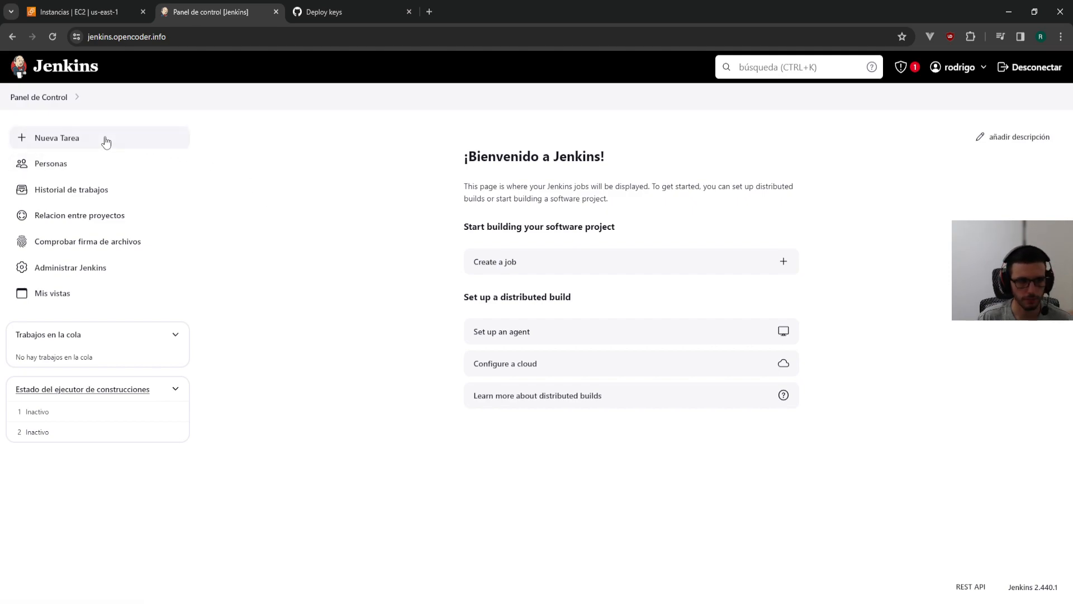
pyautogui.click(550, 269)
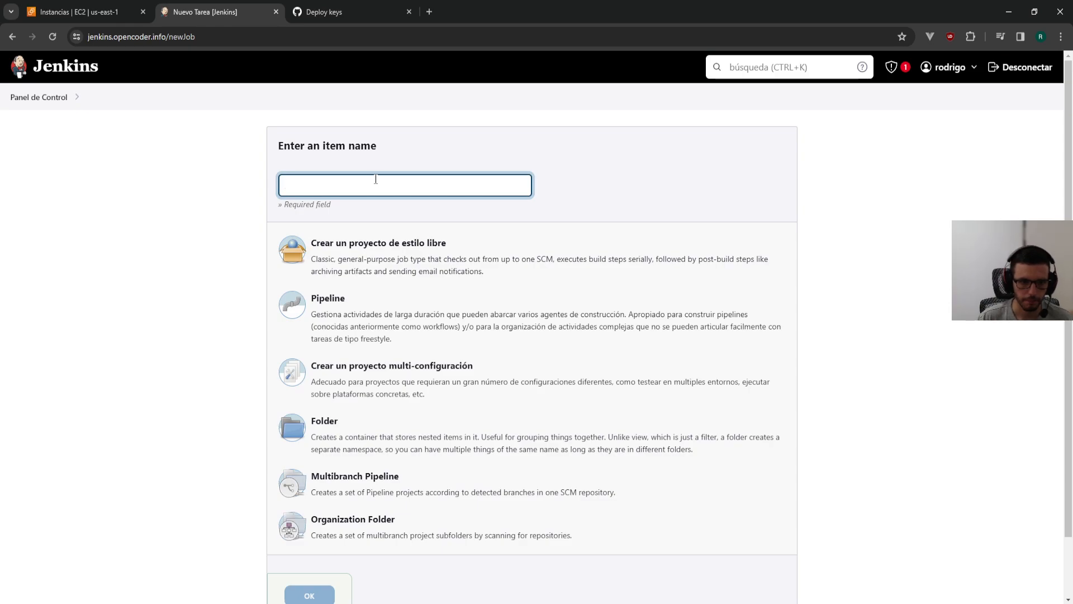
pyautogui.write('ti')
pyautogui.write('torial_larave')
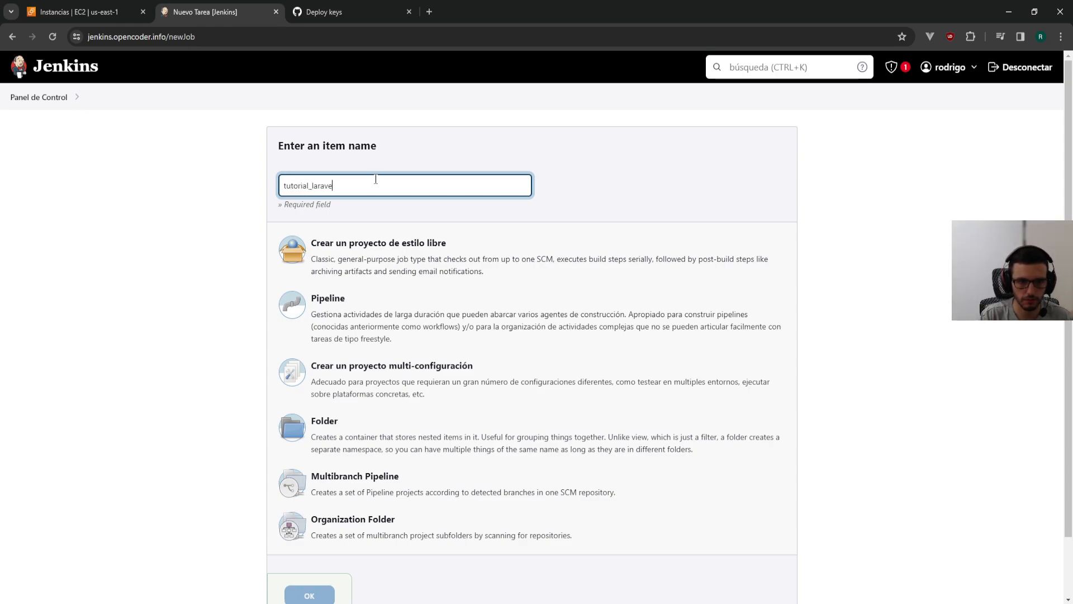
pyautogui.press('BackSpace')
pyautogui.press('BackSpace')
pyautogui.press('BackSpace')
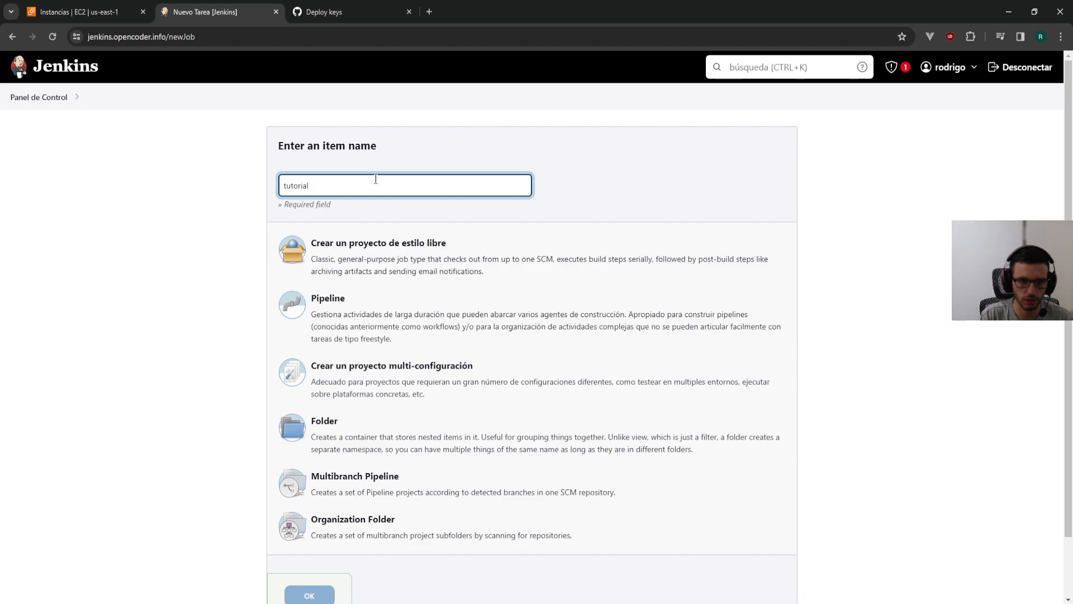
pyautogui.click(382, 327)
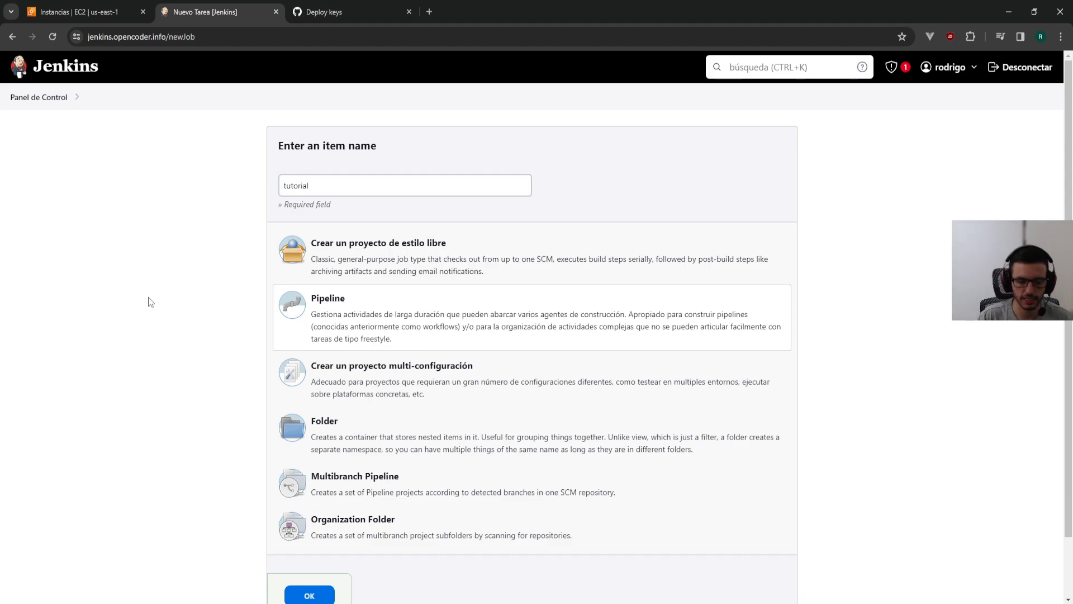
pyautogui.scroll(-2, 240, 397)
pyautogui.scroll(1, 323, 553)
pyautogui.click(309, 582)
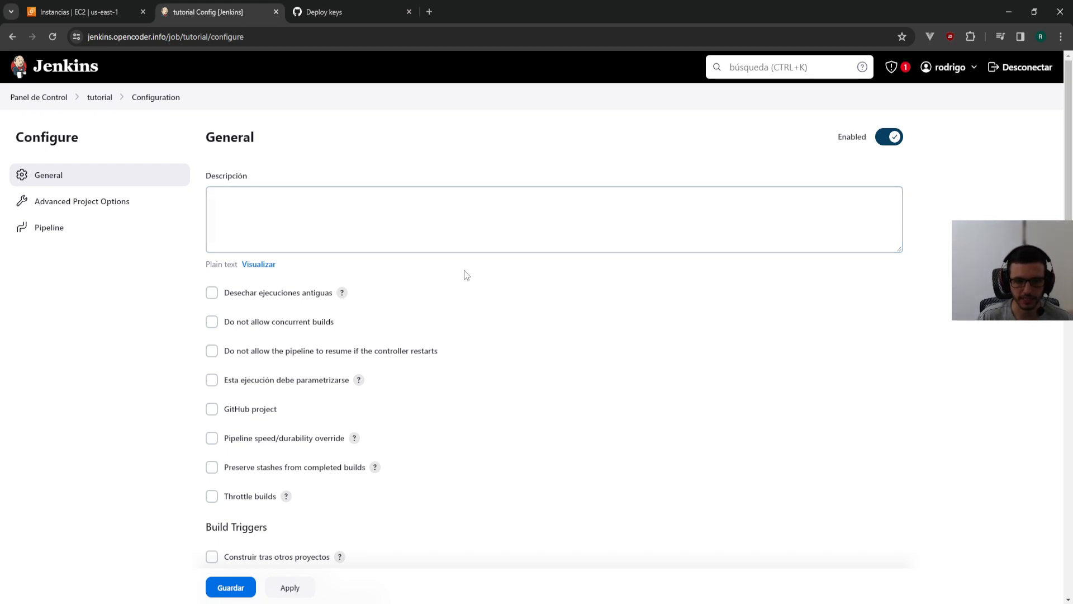
# Begin the tutorial job's pipeline script with an outer pipeline { } block.
pyautogui.scroll(-3, 455, 272)
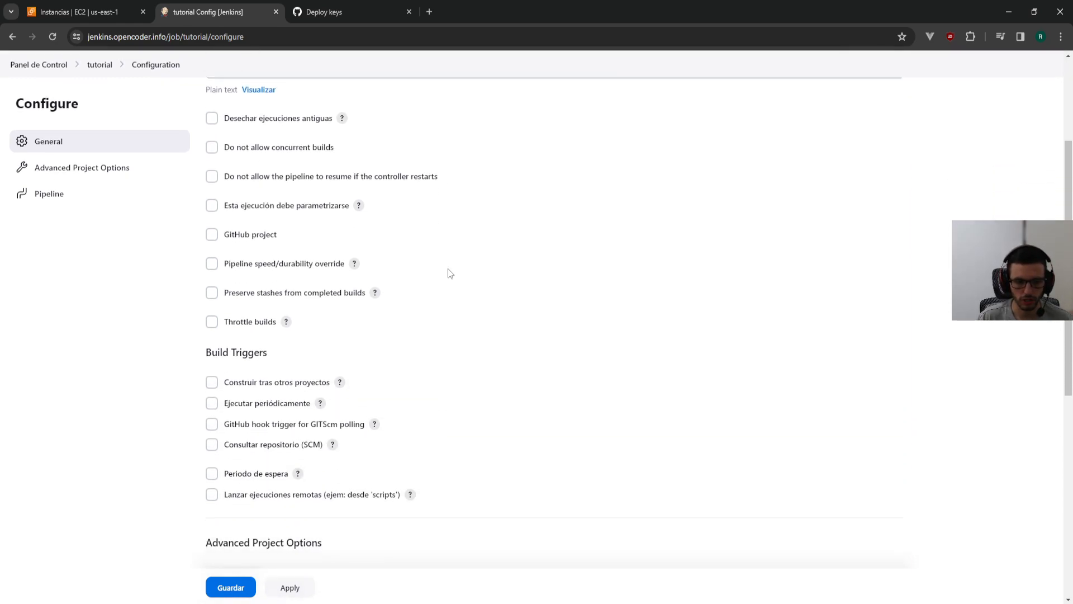
pyautogui.scroll(3, 448, 273)
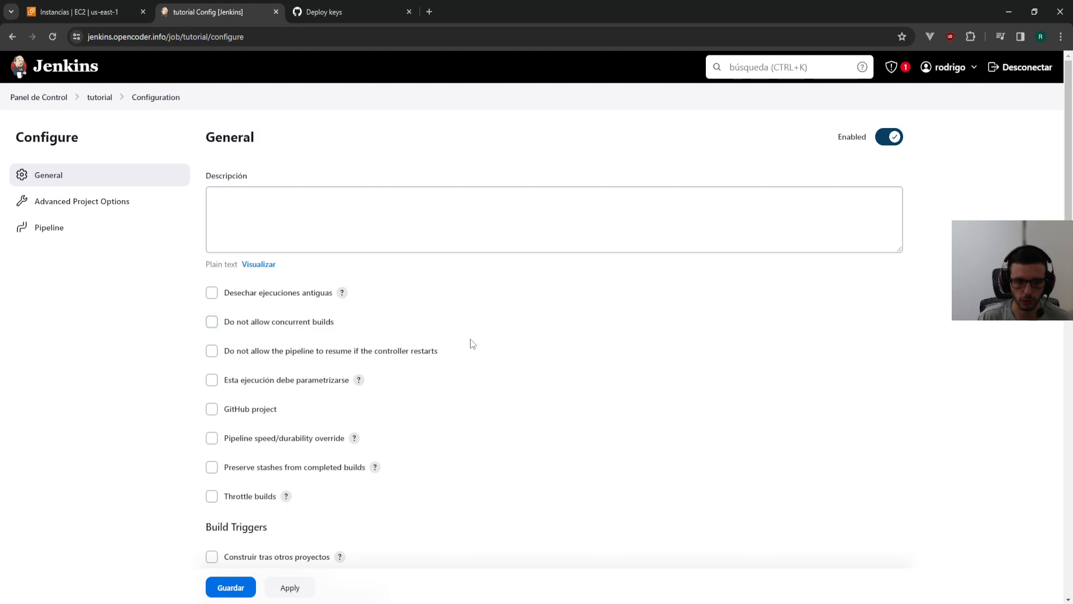
pyautogui.scroll(-5, 470, 339)
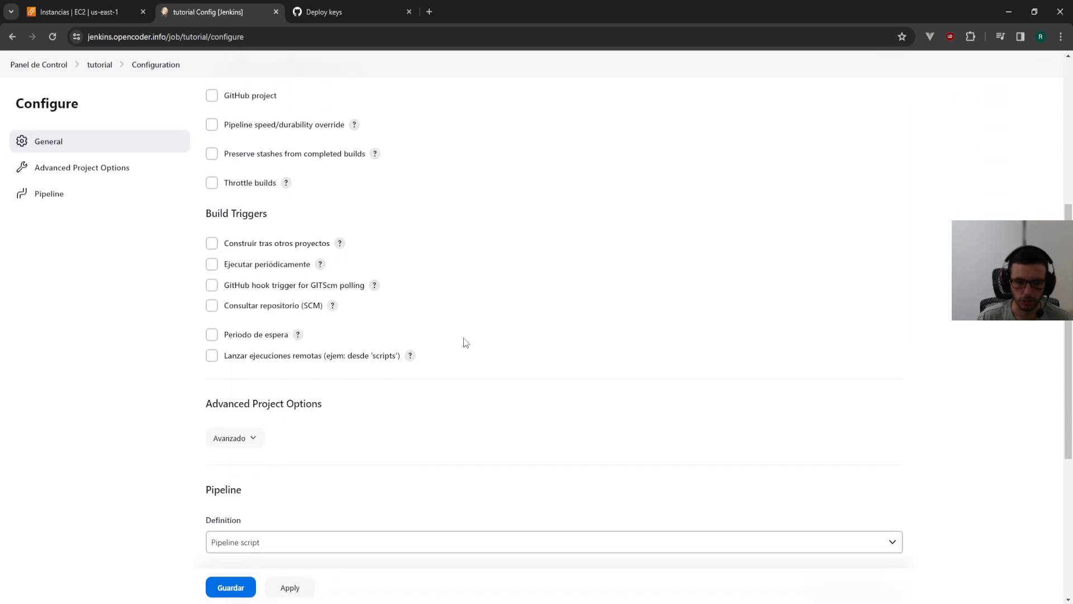
pyautogui.scroll(-2, 466, 342)
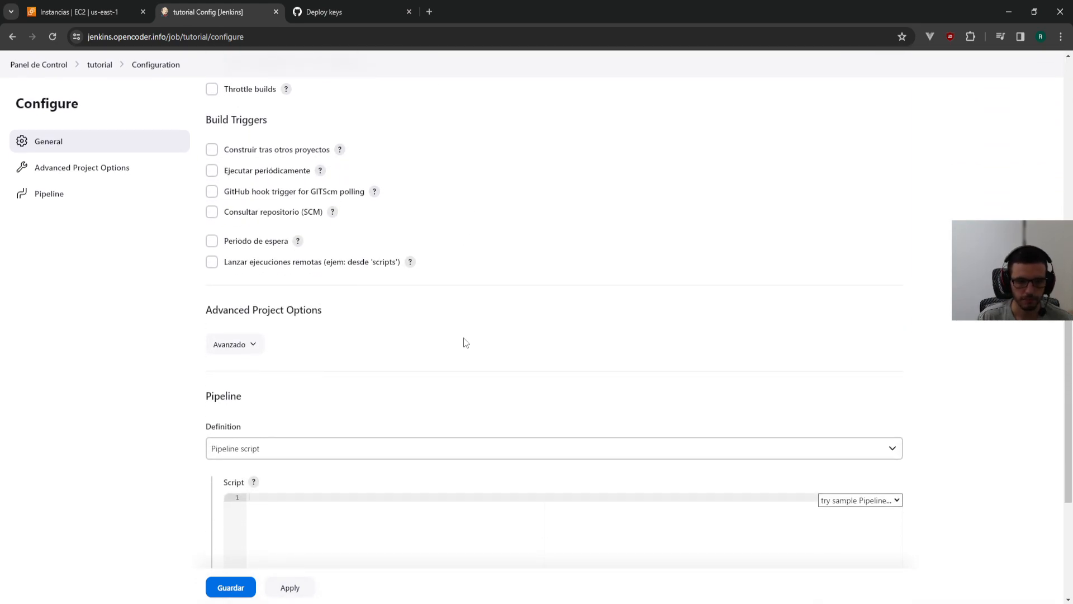
pyautogui.scroll(-2, 459, 340)
pyautogui.scroll(-1, 442, 330)
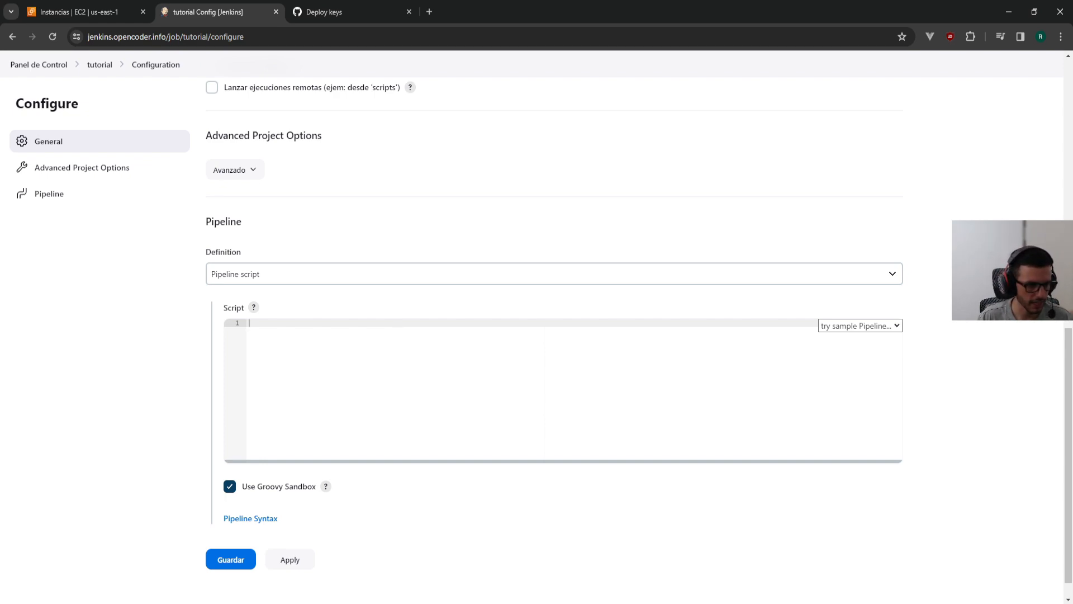
pyautogui.write('p')
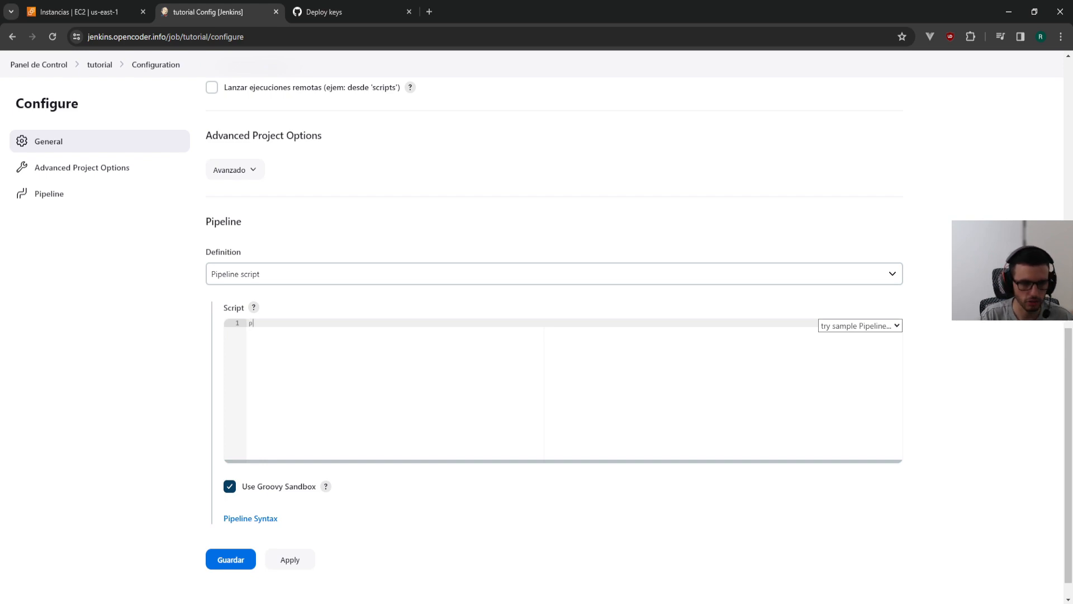
pyautogui.write('ipline')
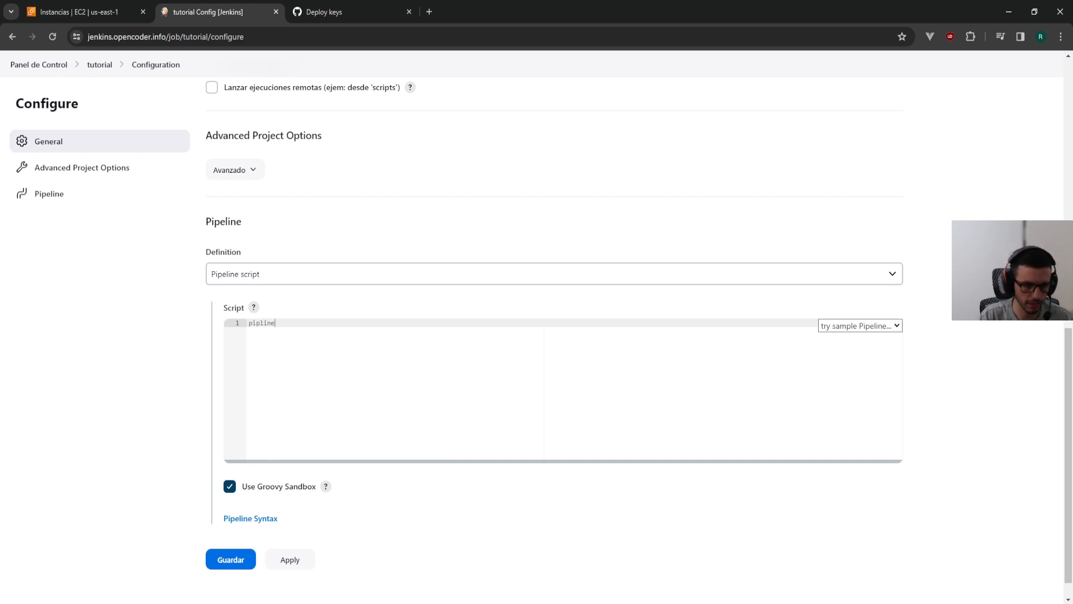
pyautogui.press('BackSpace')
pyautogui.press('BackSpace')
pyautogui.press('BackSpace')
pyautogui.press('BackSpace')
pyautogui.write('eline {')
pyautogui.press('Return')
# Inside the pipeline block, declare agent any and add an empty stages { } block after a blank line.
pyautogui.press('Return')
pyautogui.press('BackSpace')
pyautogui.write('agent any')
pyautogui.press('Return')
pyautogui.press('Return')
pyautogui.write('stages {')
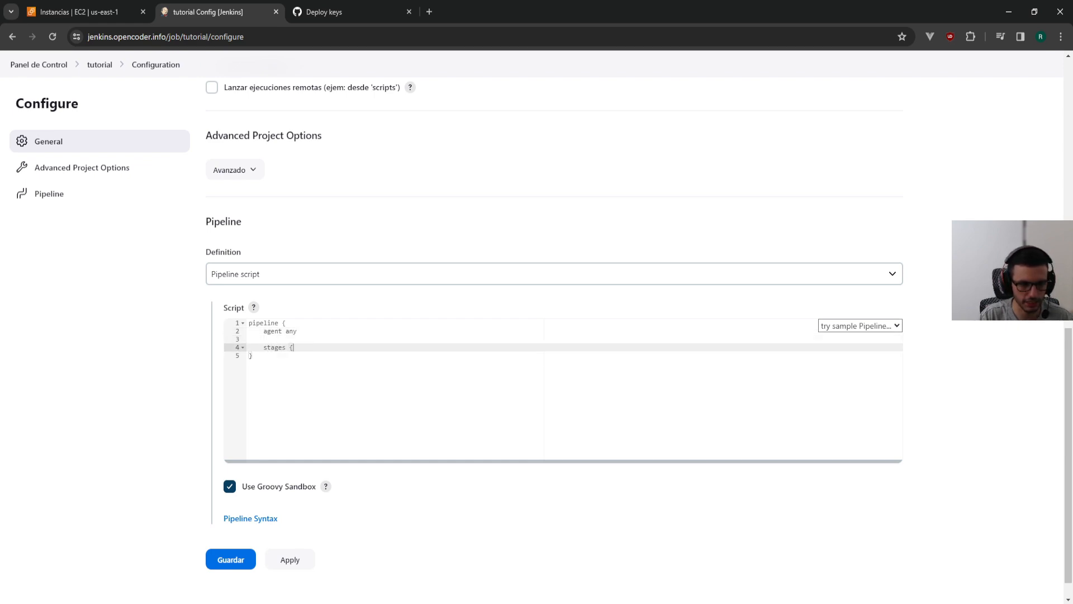
pyautogui.press('Return')
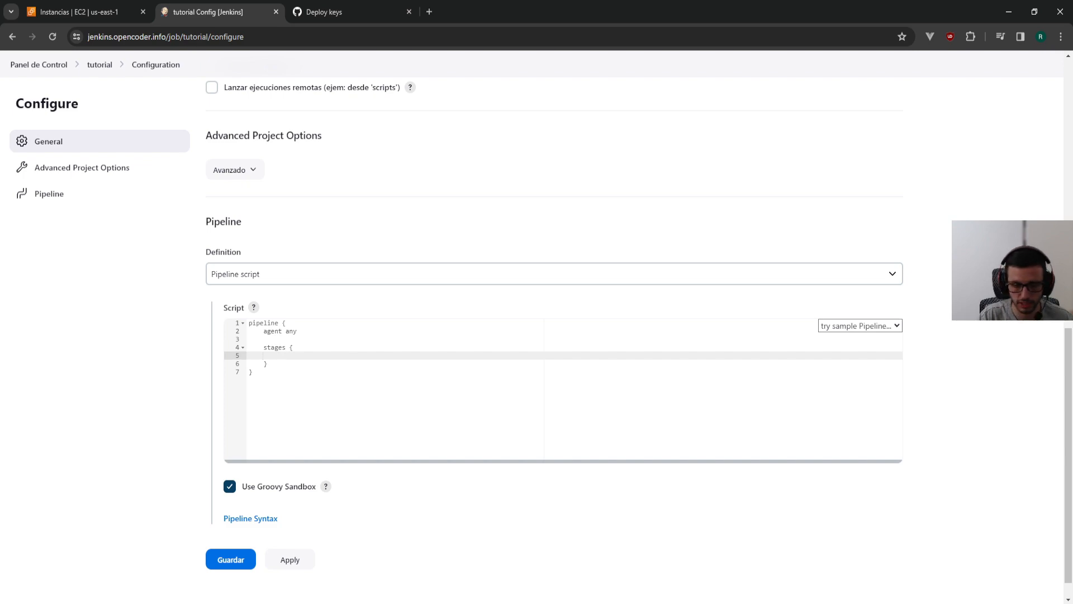
# Inside the stages block, add a stage('instalacion') block containing an empty steps { } block.
pyautogui.write('s')
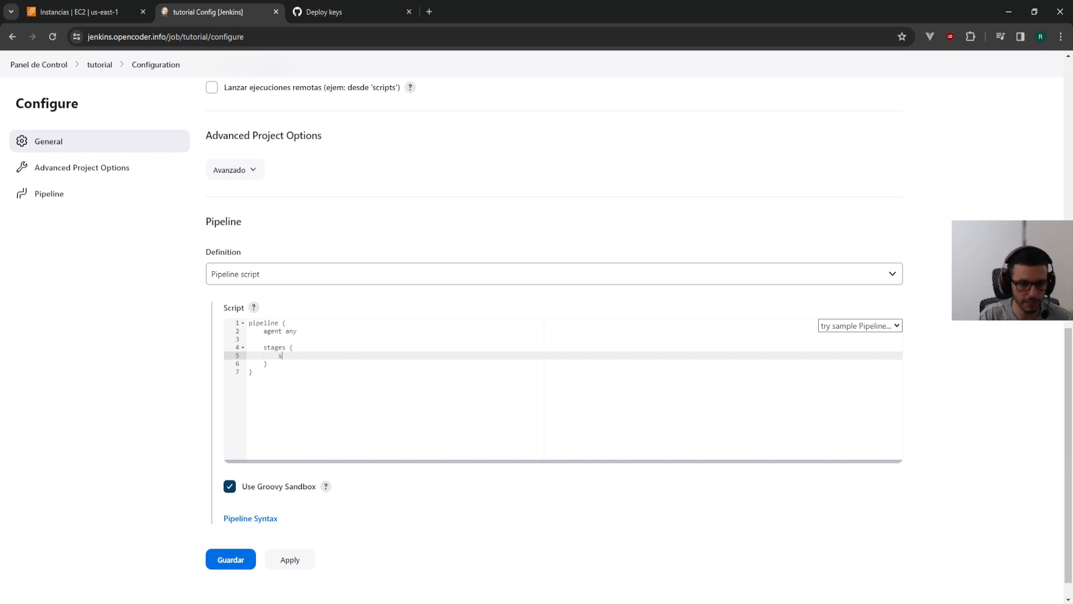
pyautogui.write("tage('")
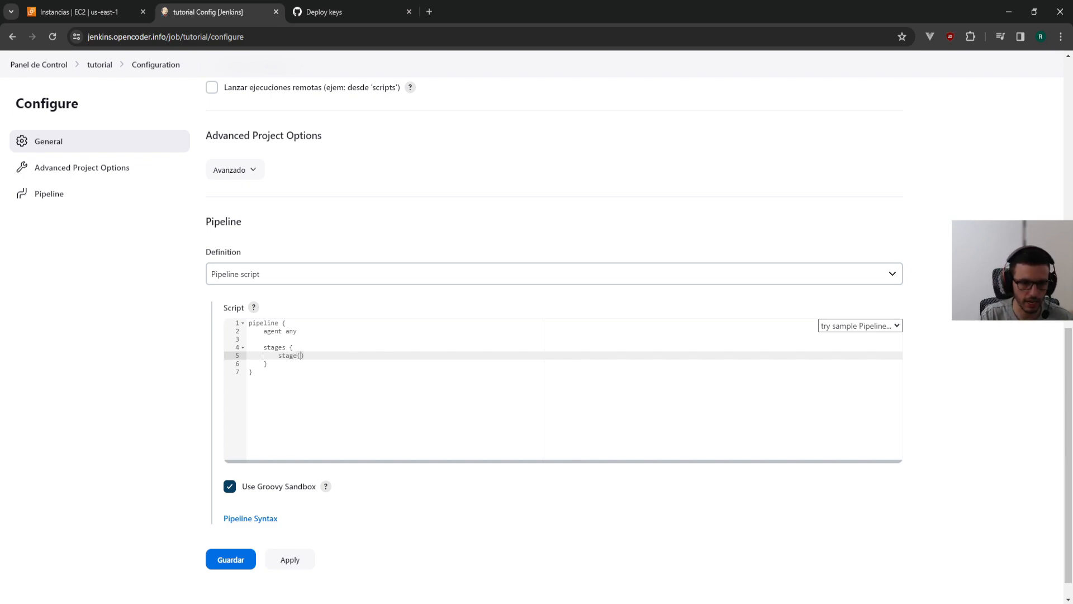
pyautogui.write("instalacion'")
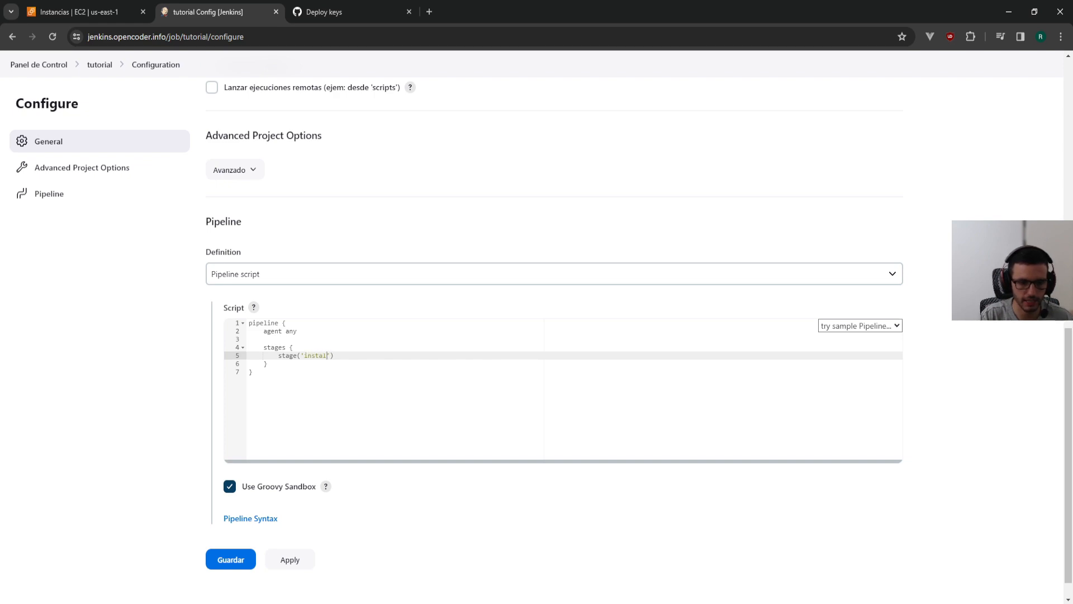
pyautogui.write(') {')
pyautogui.press('Return')
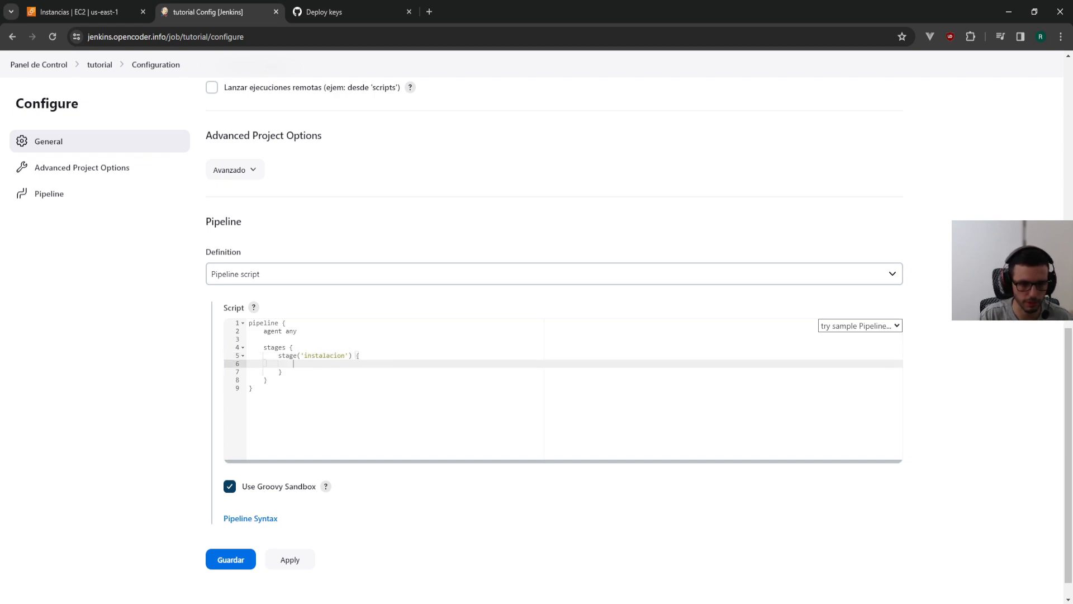
pyautogui.write('steps {')
pyautogui.press('Return')
pyautogui.doubleClick(312, 364)
pyautogui.click(338, 373)
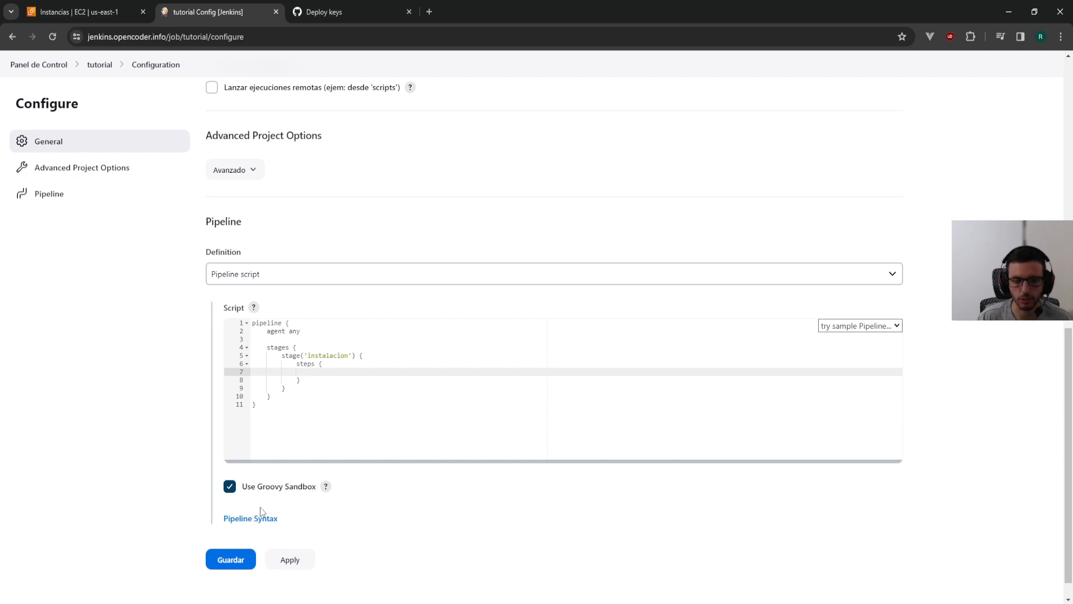
# Open the Pipeline Syntax snippet generator for the tutorial job and choose git: Git as the sample step.
pyautogui.keyDown('ctrl'); pyautogui.click(250, 518); pyautogui.keyUp('ctrl')
pyautogui.click(322, 8)
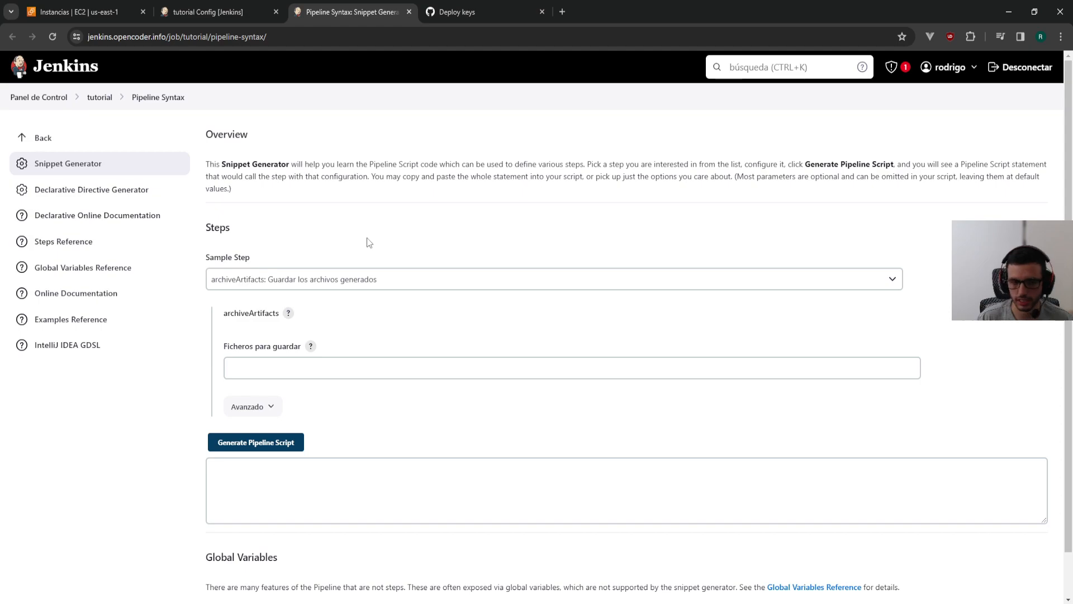
pyautogui.click(250, 279)
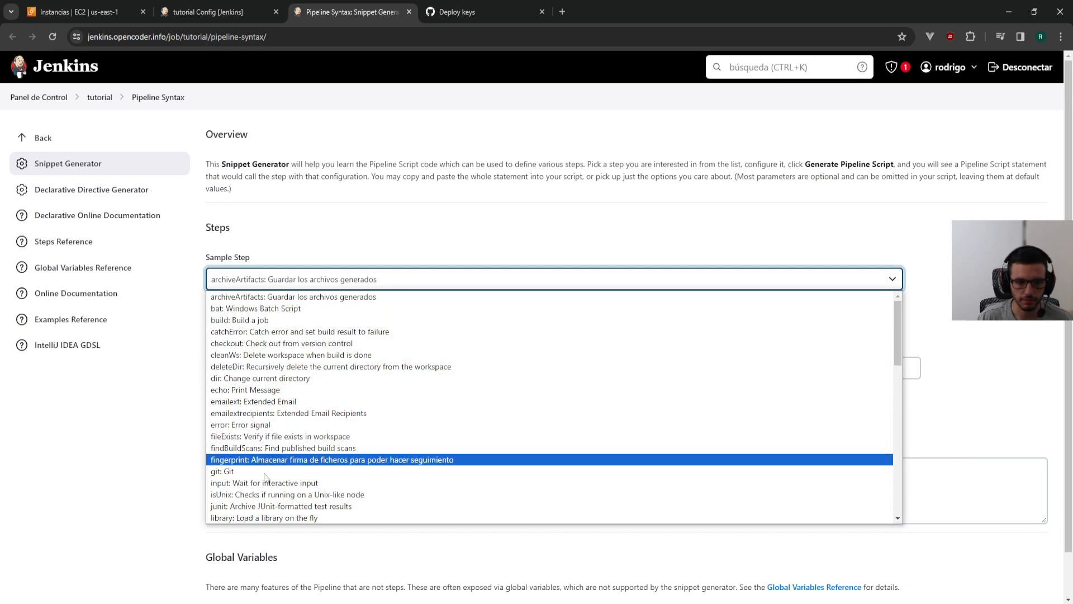
pyautogui.click(221, 472)
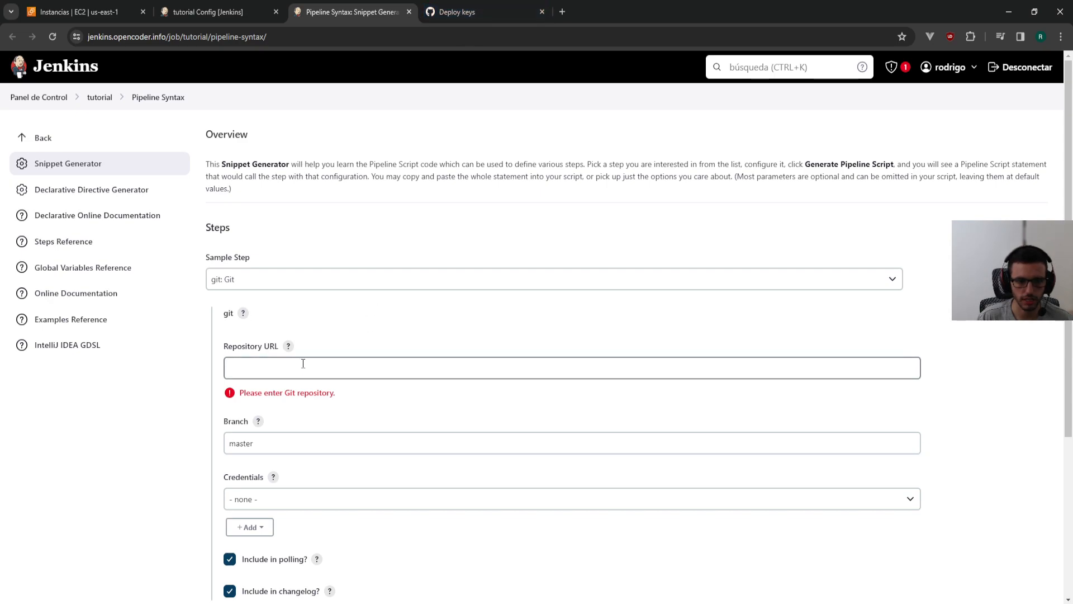
# Copy the SSH clone URL of the backend-con-laravel repository from its GitHub code page.
pyautogui.click(499, 7)
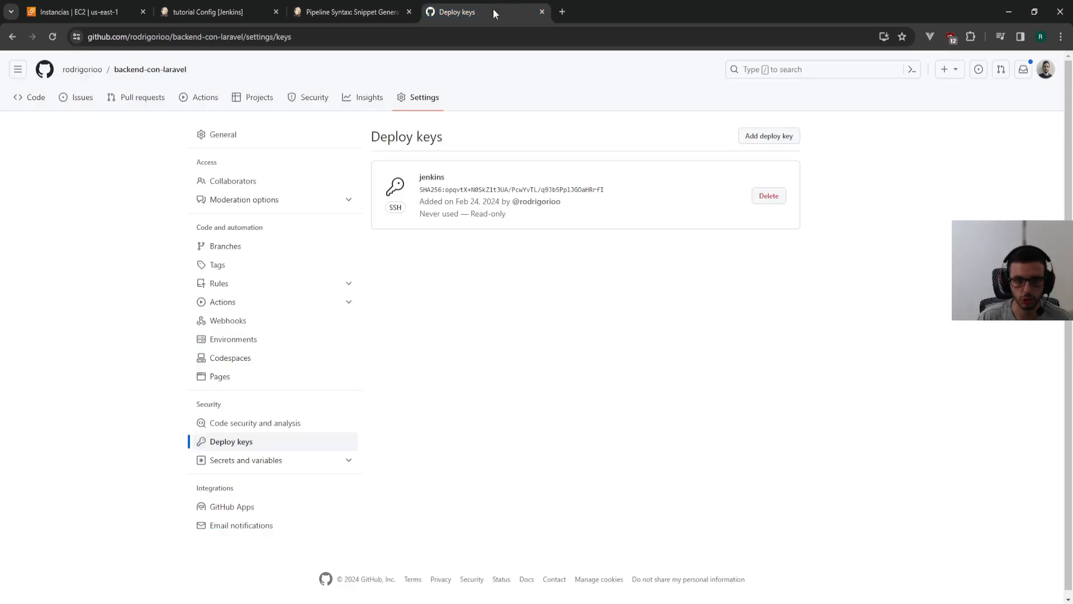
pyautogui.click(150, 69)
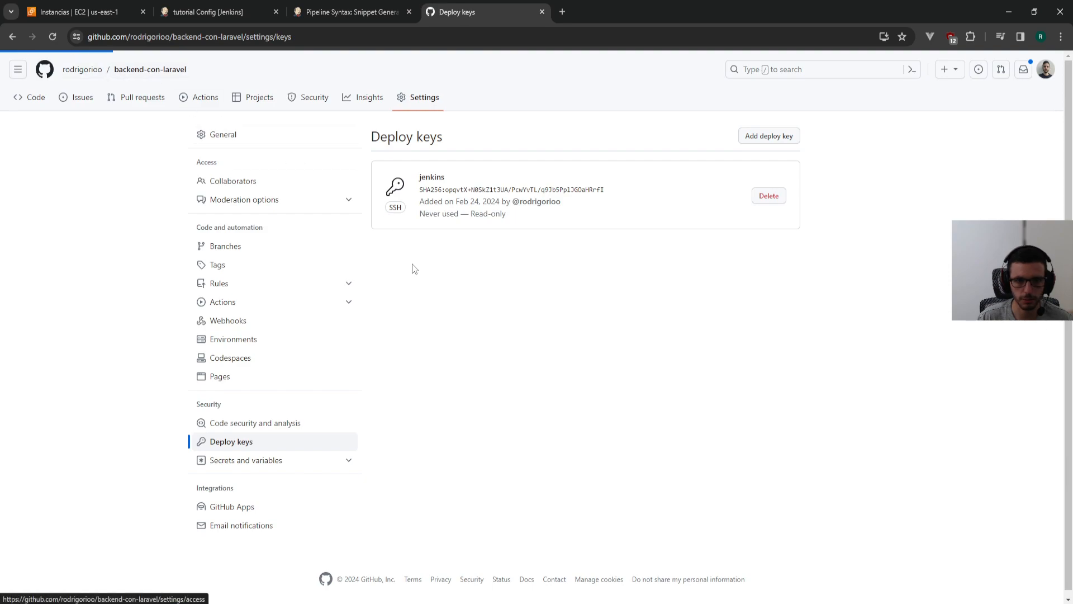
pyautogui.click(688, 171)
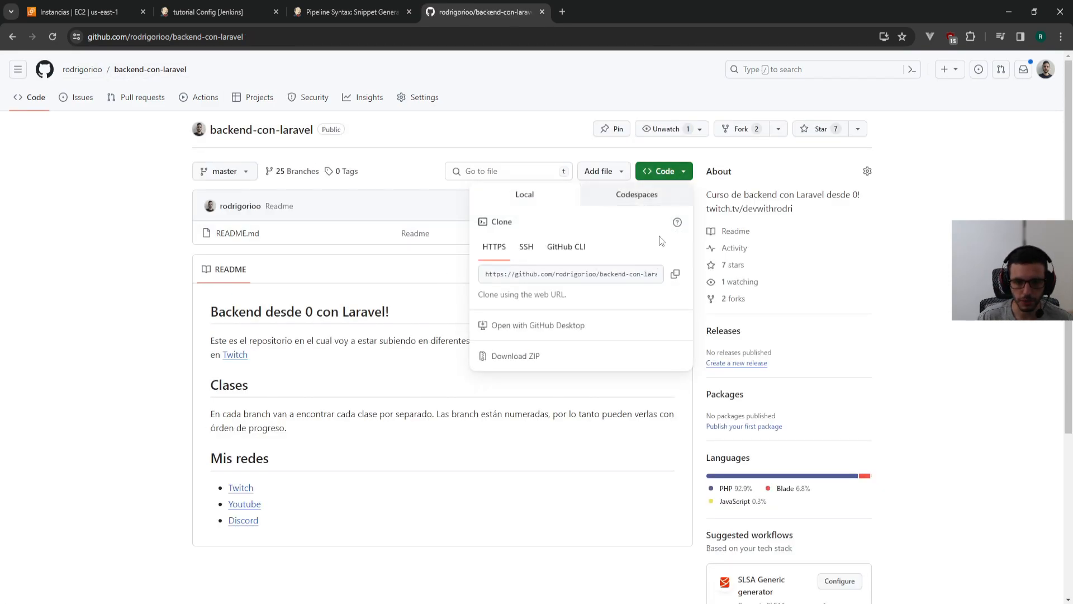
pyautogui.click(525, 247)
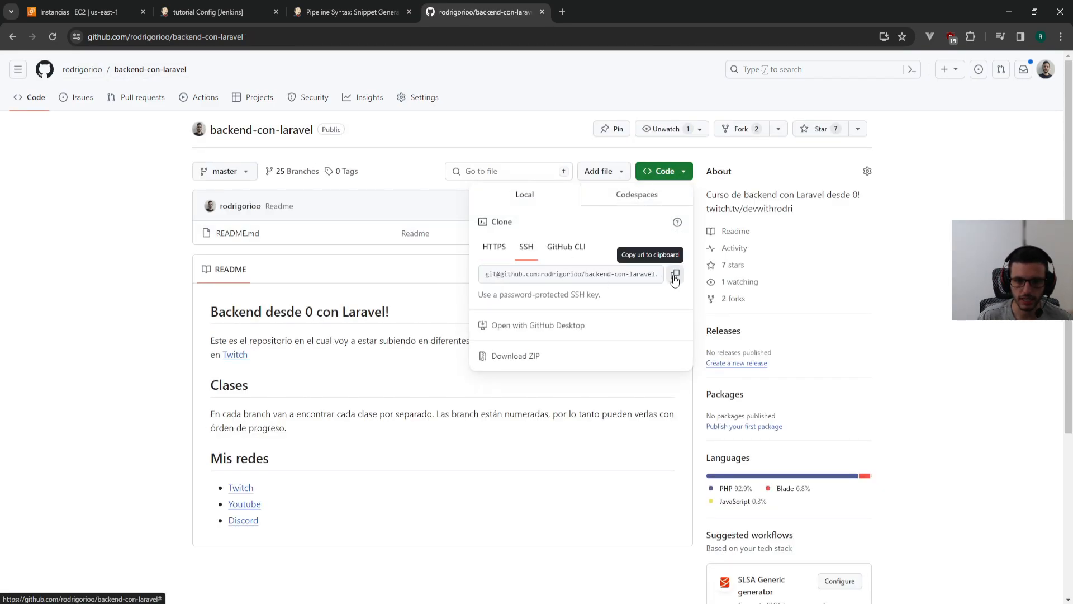
pyautogui.click(494, 246)
pyautogui.click(526, 247)
pyautogui.click(673, 275)
# Return to the Jenkins snippet generator and paste the SSH clone URL as the git step's repository URL.
pyautogui.click(351, 11)
pyautogui.click(391, 368)
pyautogui.hotkey('ctrl', 'v')
pyautogui.click(400, 312)
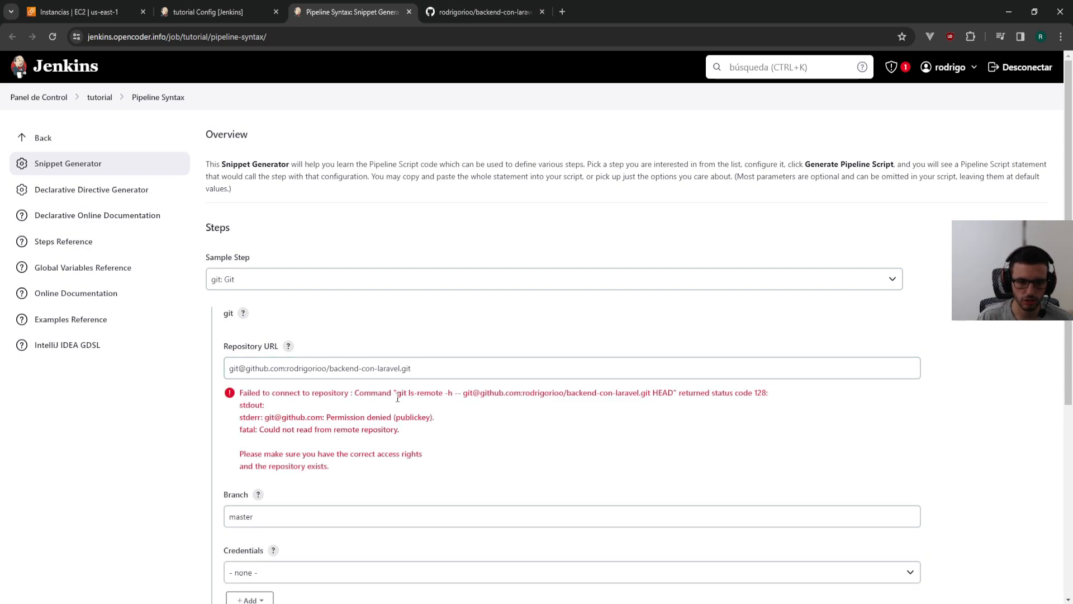
# Copy the git ls-remote command from the connection error, run it in the Ubuntu terminal, and accept the github.com host key with yes.
pyautogui.moveTo(397, 394); pyautogui.dragTo(674, 393)
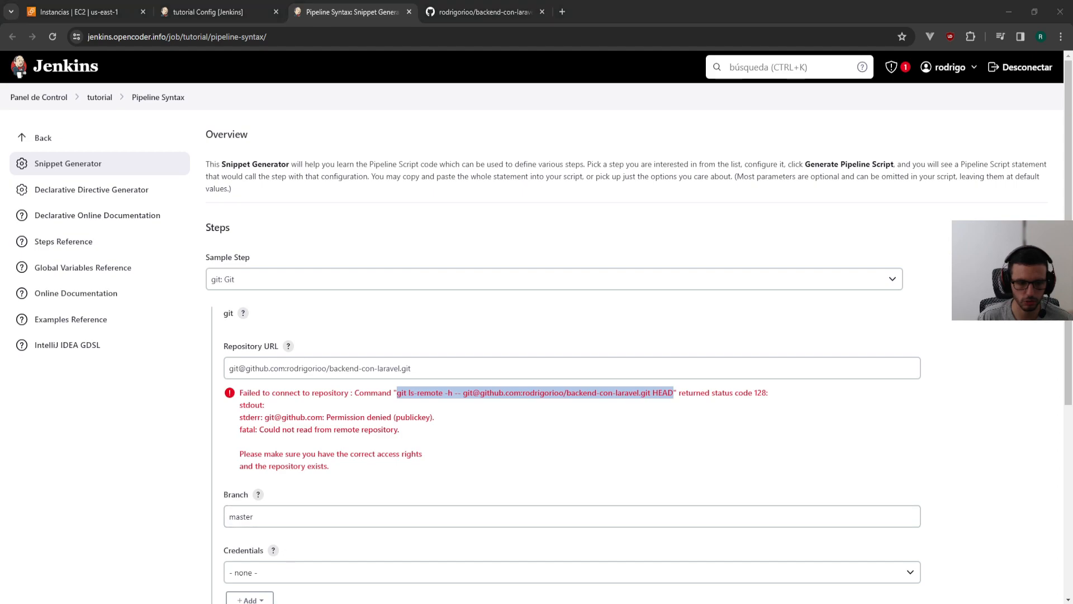
pyautogui.hotkey('alt', 'Tab')
pyautogui.rightClick(486, 342)
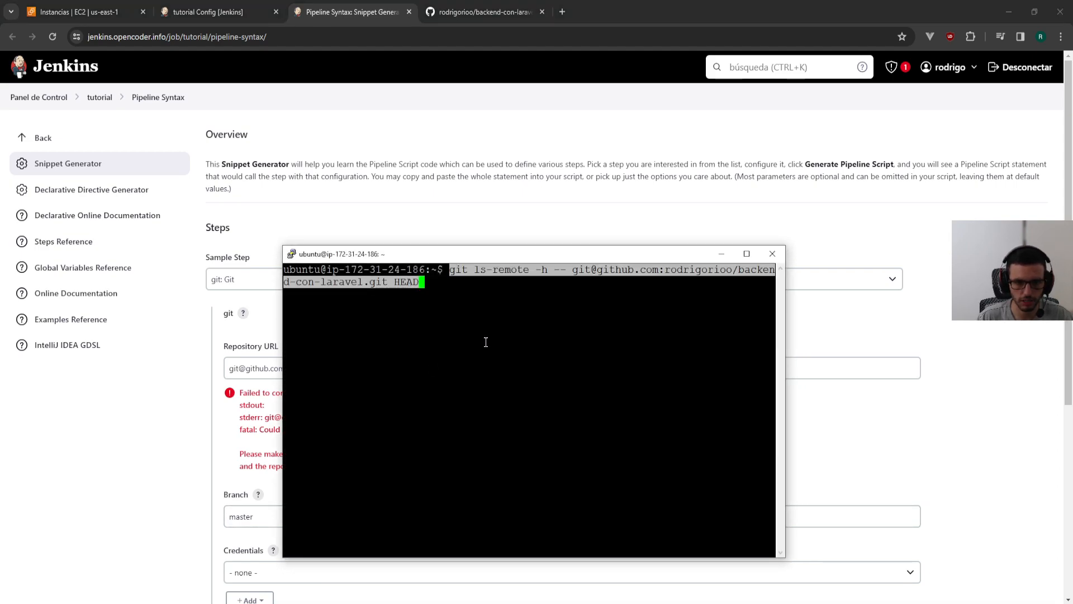
pyautogui.press('Return')
pyautogui.write('yes')
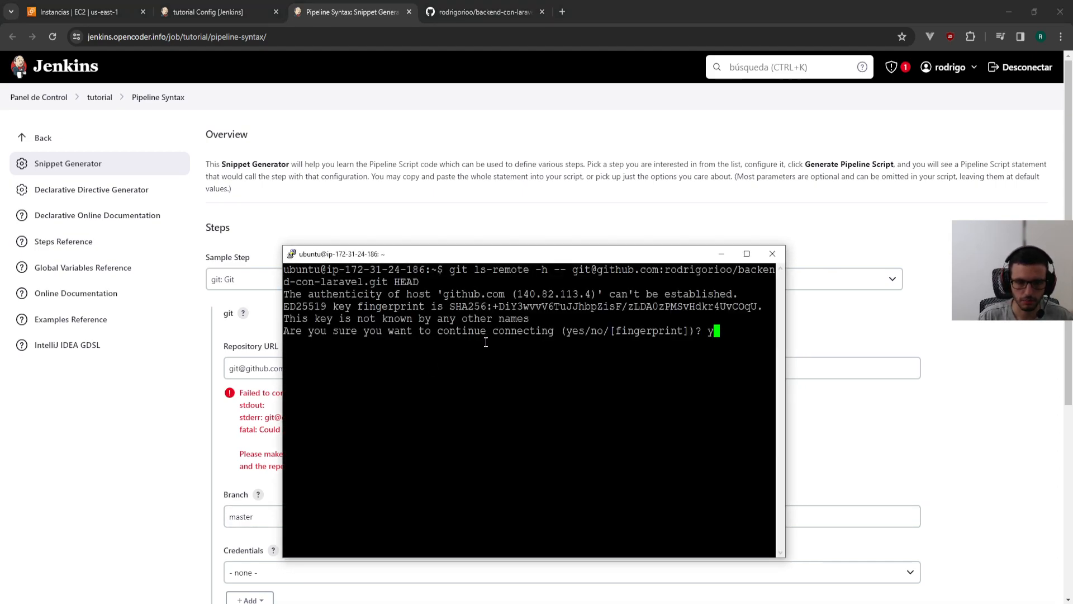
pyautogui.press('Return')
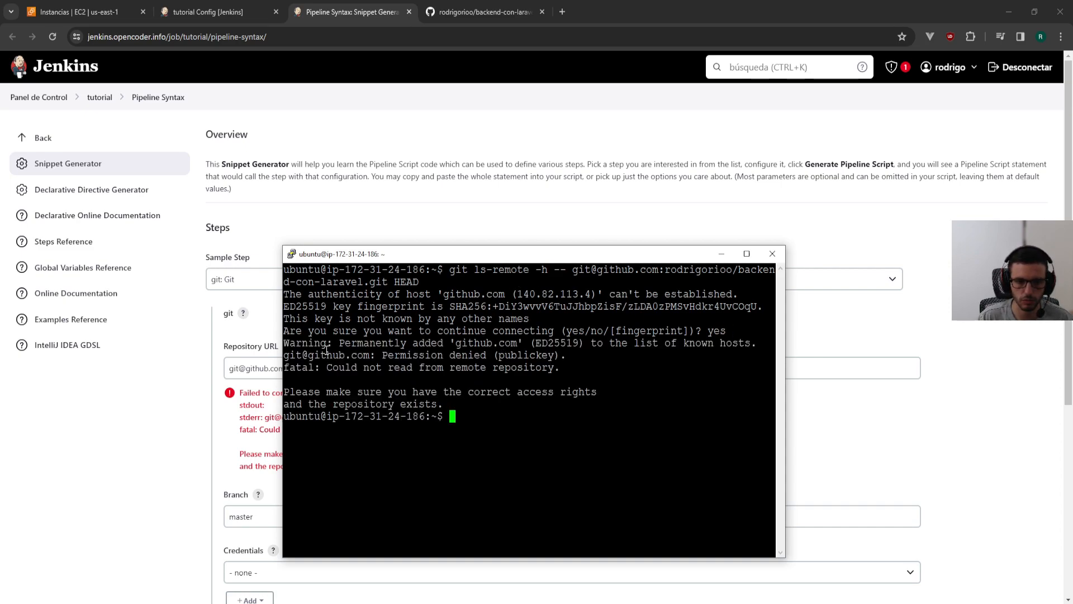
pyautogui.click(847, 429)
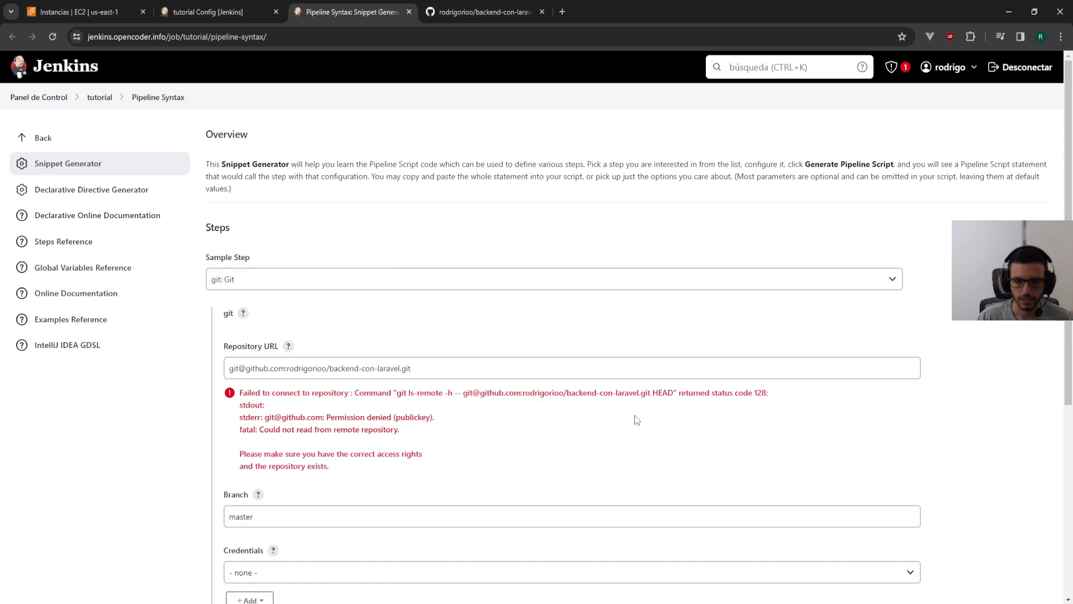
pyautogui.moveTo(650, 394); pyautogui.dragTo(481, 392)
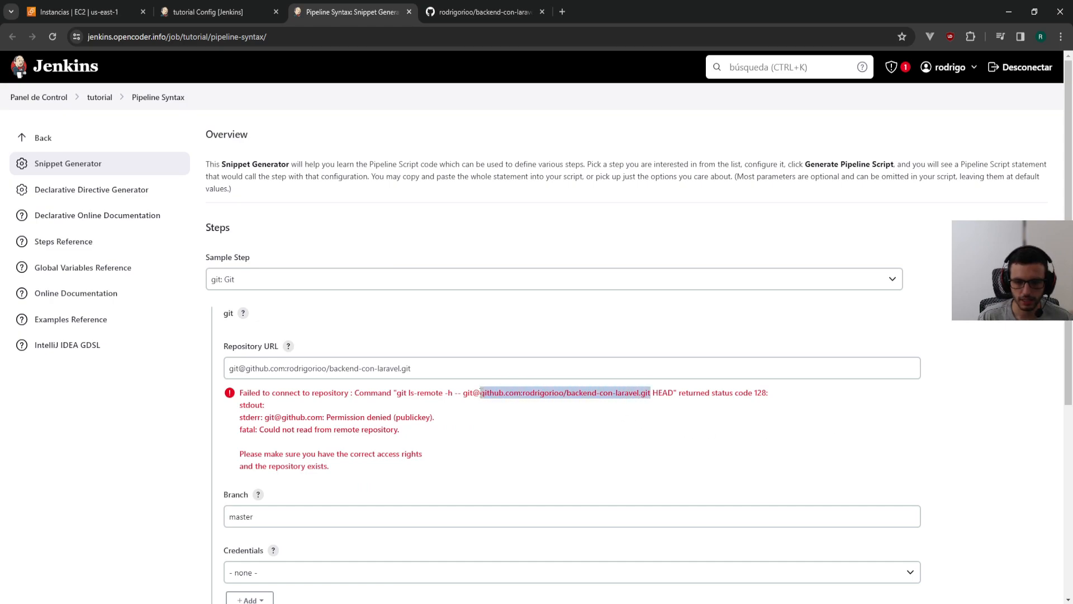
pyautogui.click(515, 431)
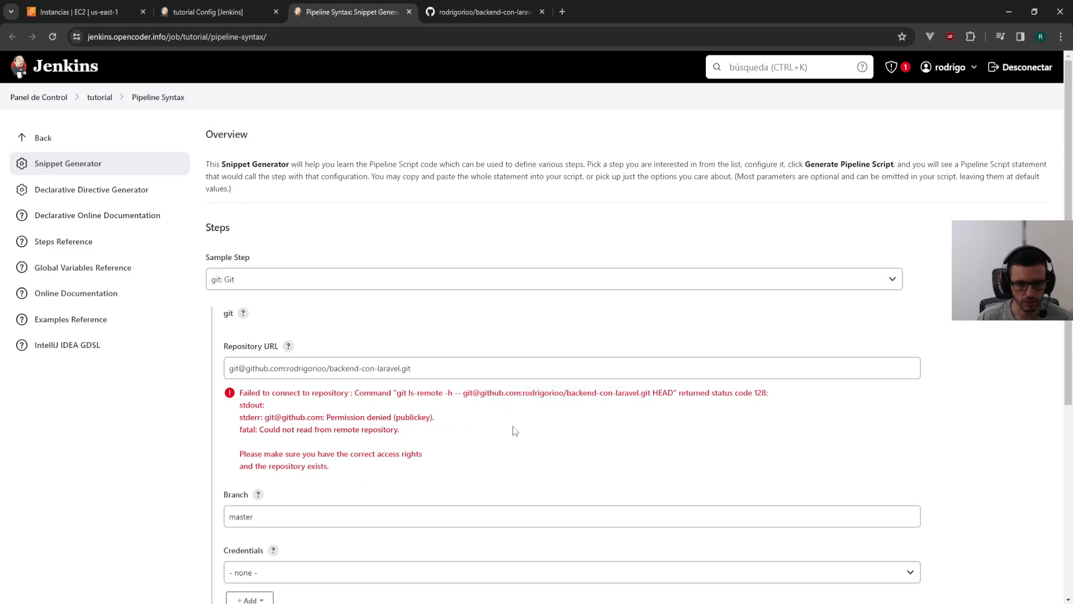
pyautogui.doubleClick(363, 414)
pyautogui.click(393, 418)
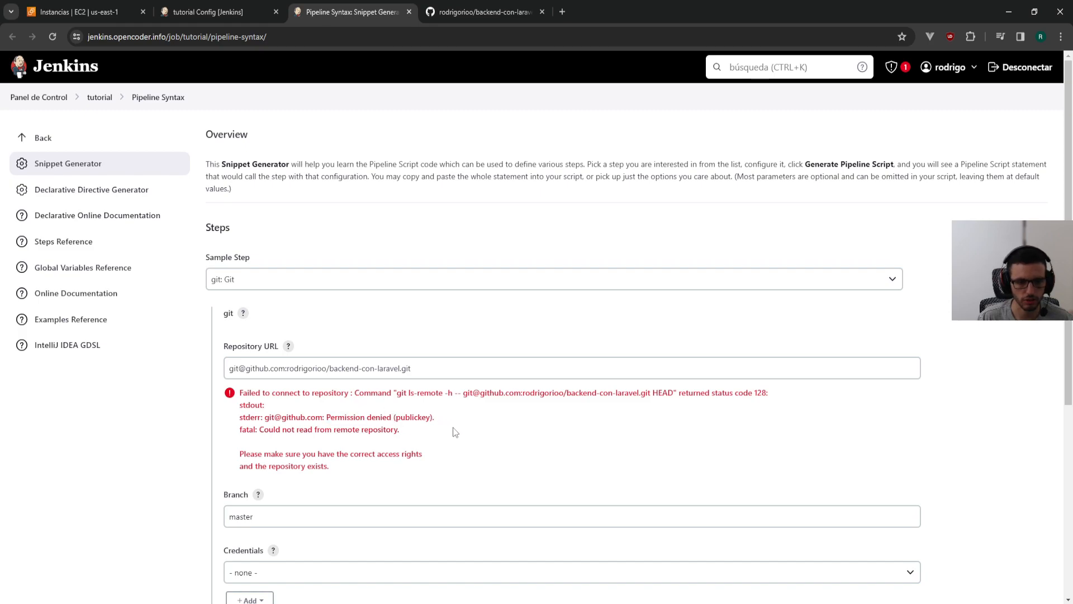
# Select the jenkins credential for the git step in the snippet generator.
pyautogui.scroll(-1, 448, 427)
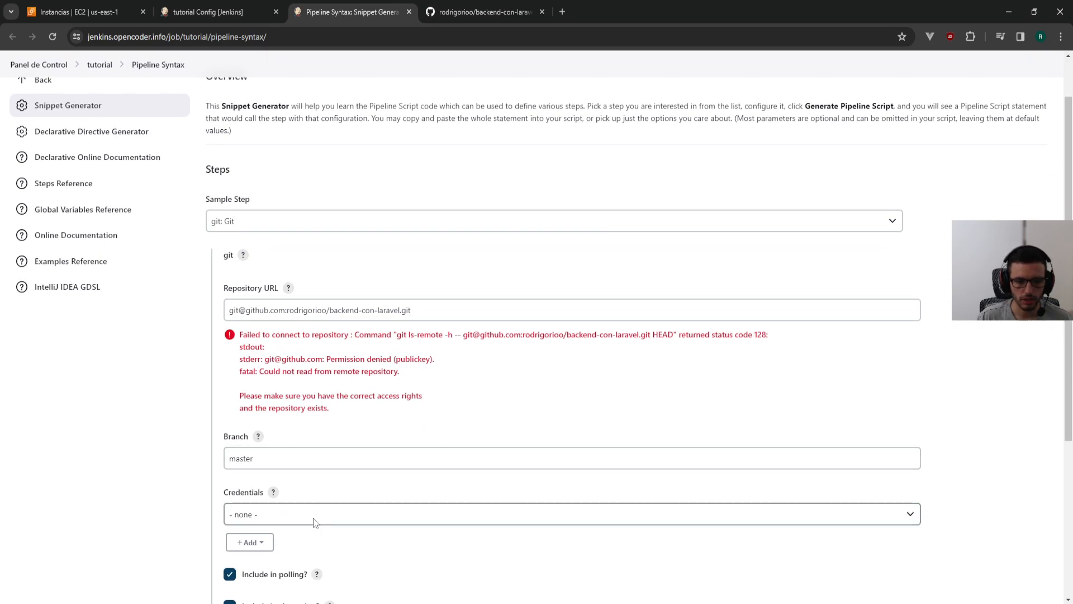
pyautogui.doubleClick(255, 493)
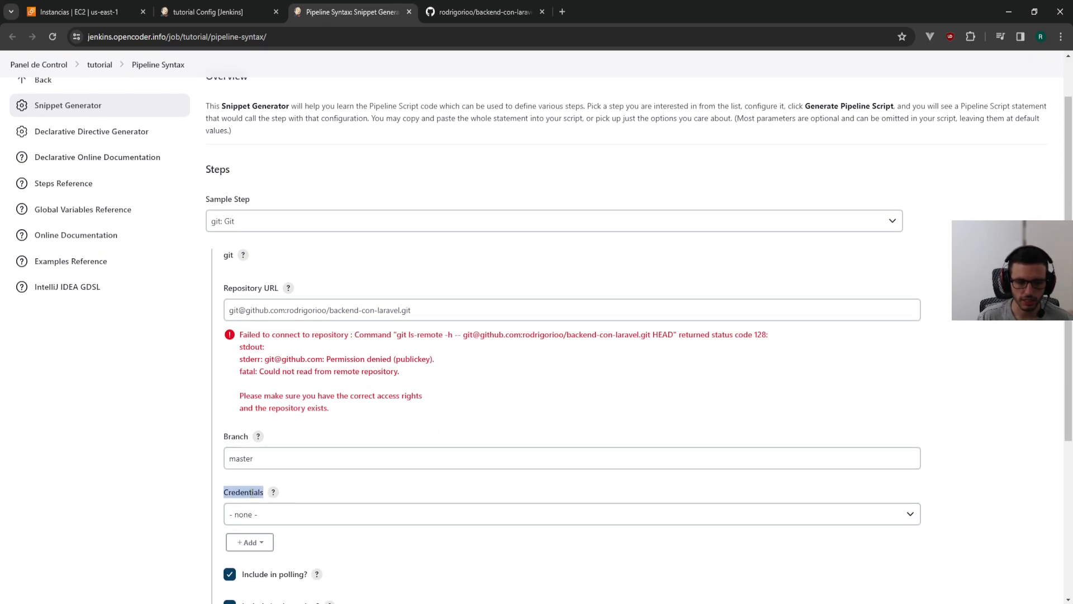
pyautogui.click(316, 498)
pyautogui.click(309, 515)
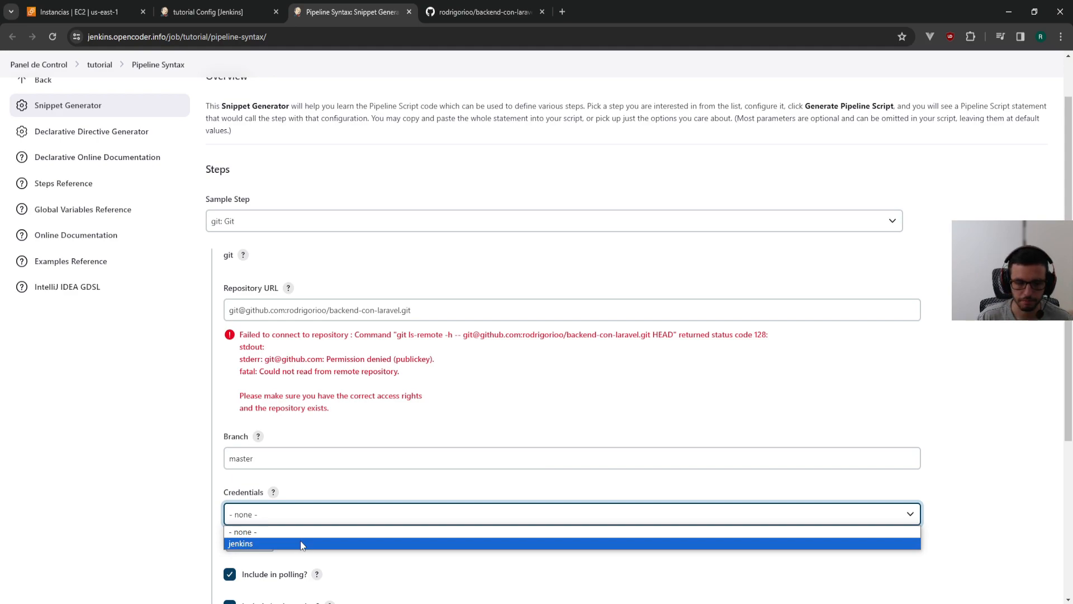
pyautogui.click(302, 545)
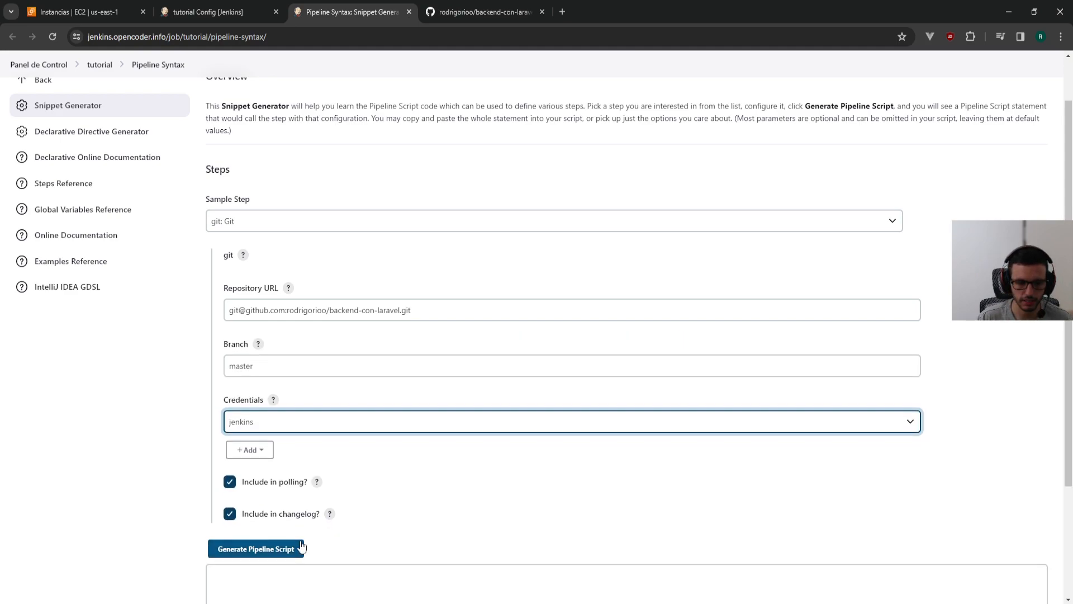
# Set the git step's branch to releases/1.0.
pyautogui.click(276, 335)
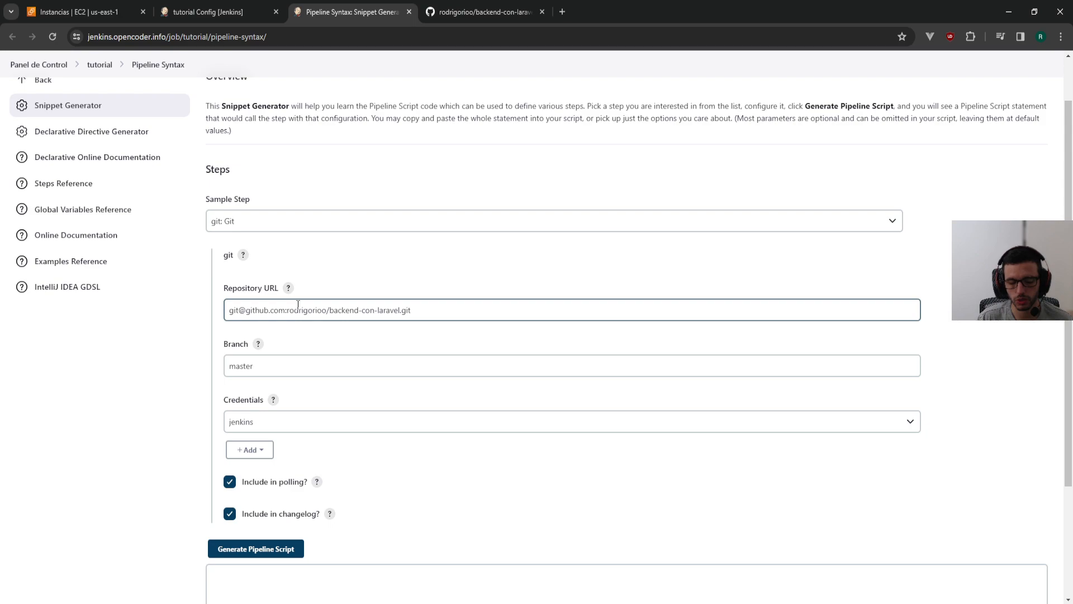
pyautogui.doubleClick(335, 371)
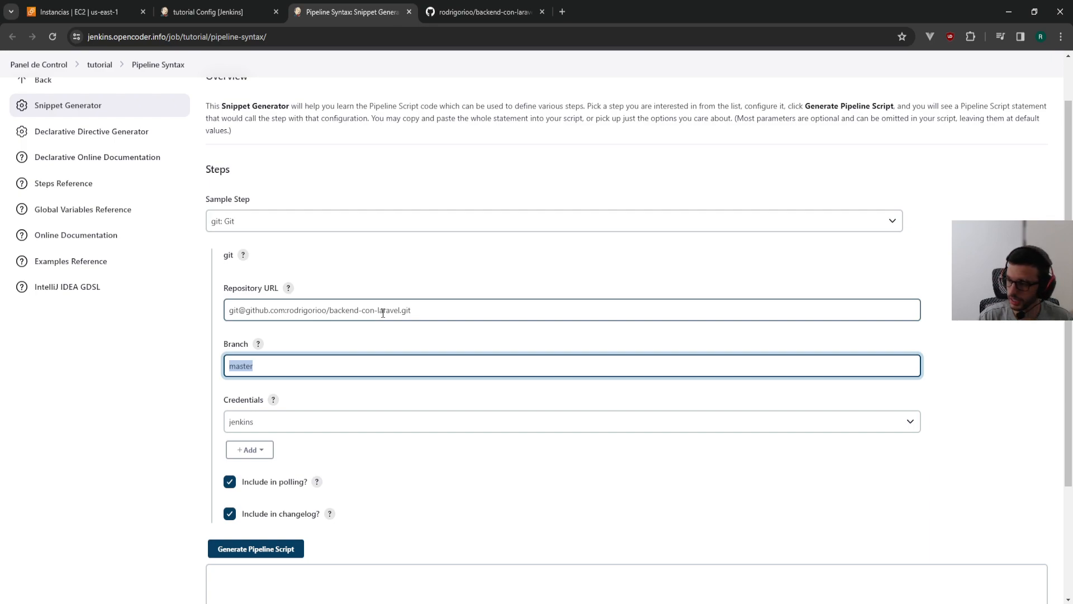
pyautogui.write('releas')
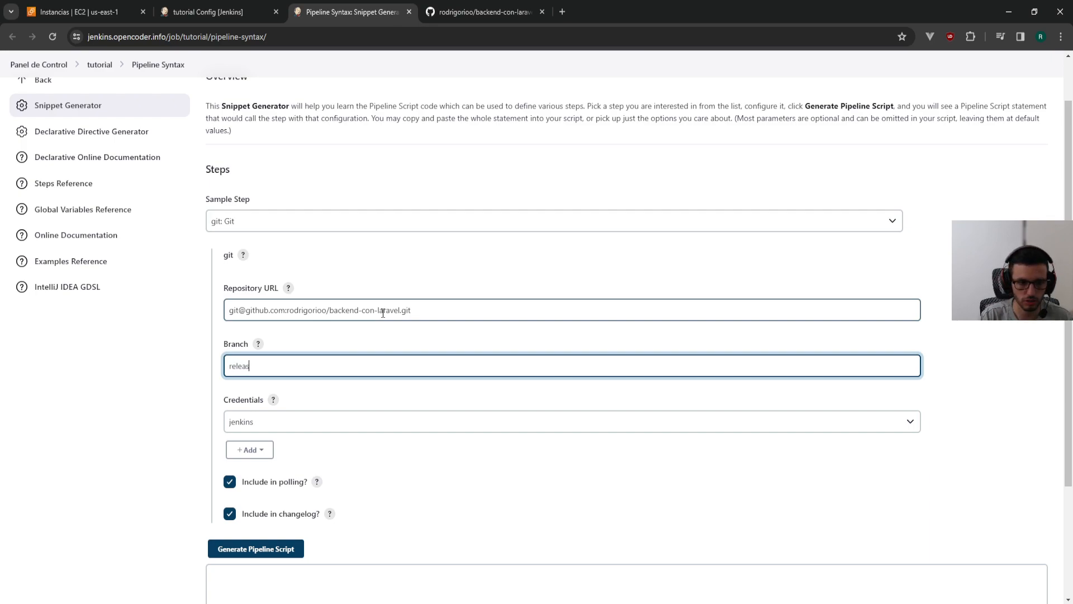
pyautogui.write('es/1.0')
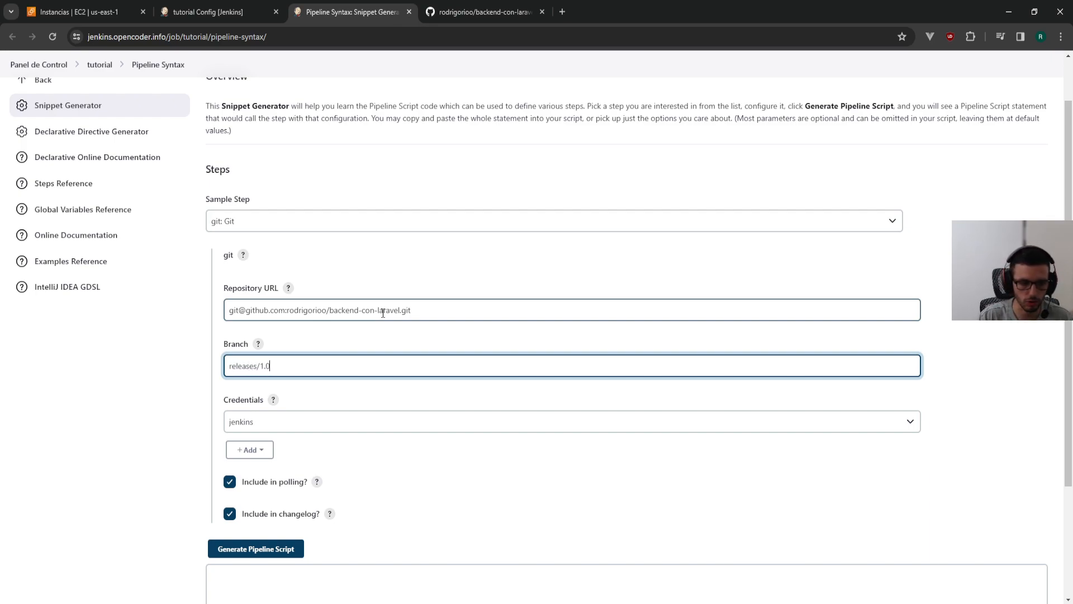
pyautogui.click(458, 499)
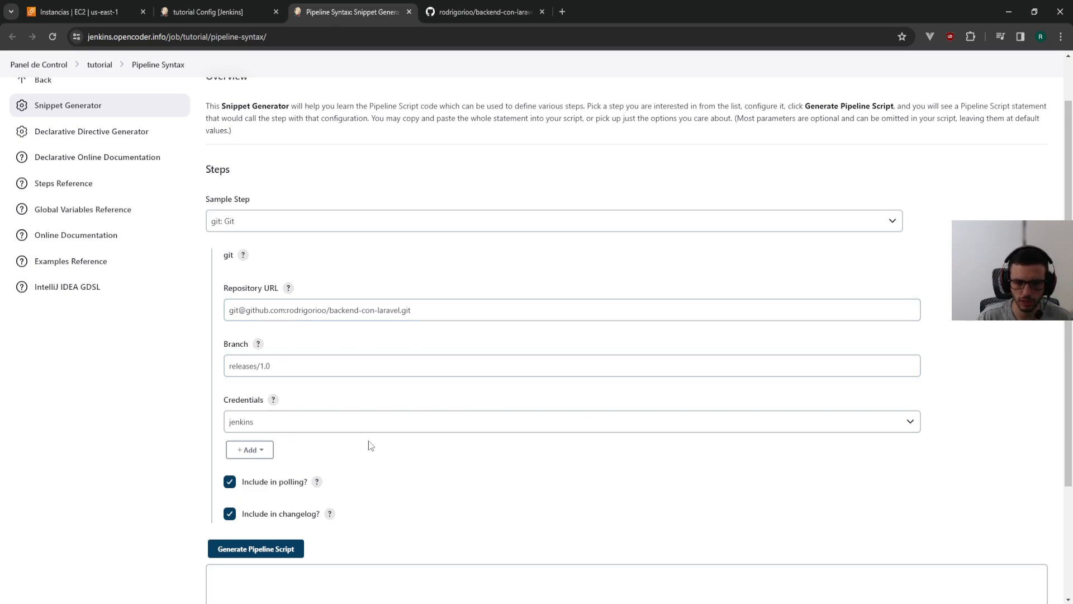
# Generate the pipeline script for the git step and copy the whole resulting snippet.
pyautogui.scroll(-2, 320, 321)
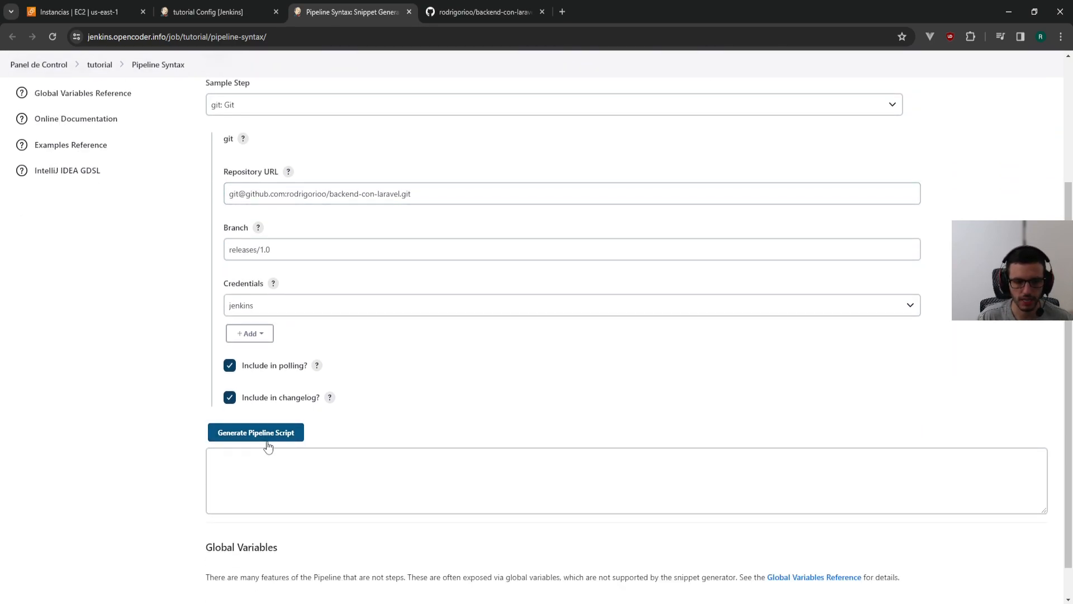
pyautogui.click(266, 440)
pyautogui.click(509, 460)
pyautogui.hotkey('ctrl', 'a')
pyautogui.hotkey('ctrl', 'c')
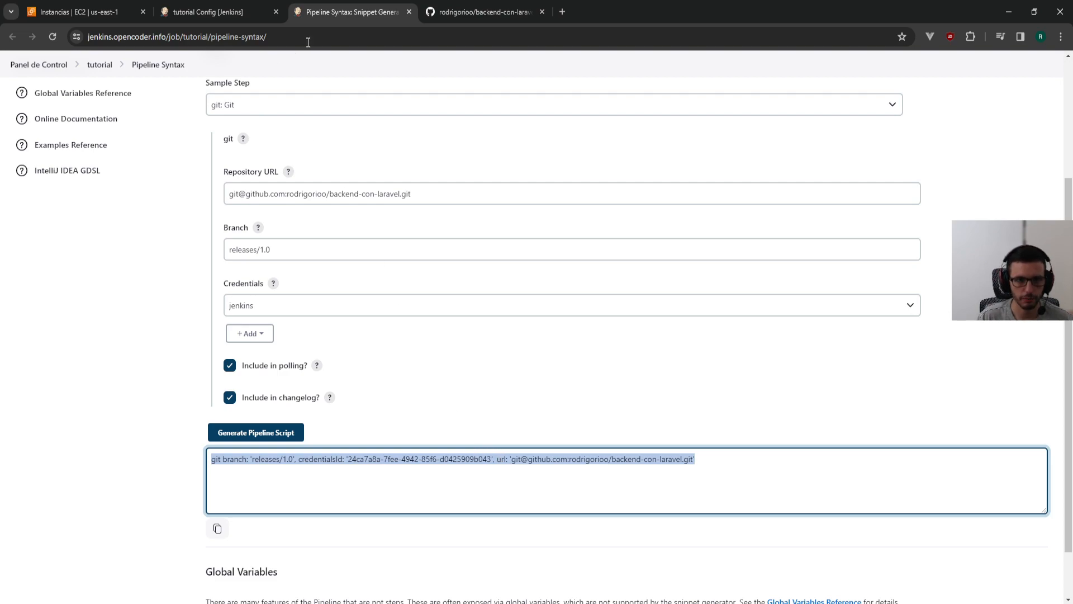
# Return to the tutorial job's configuration and paste the generated git snippet into the instalacion stage's steps block.
pyautogui.click(233, 2)
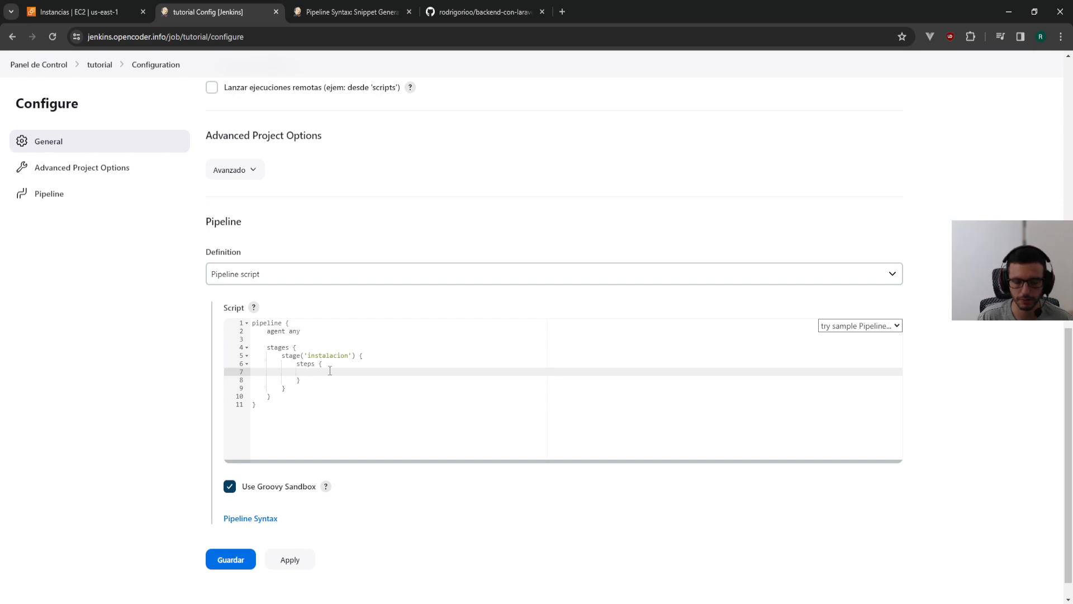
pyautogui.hotkey('ctrl', 'v')
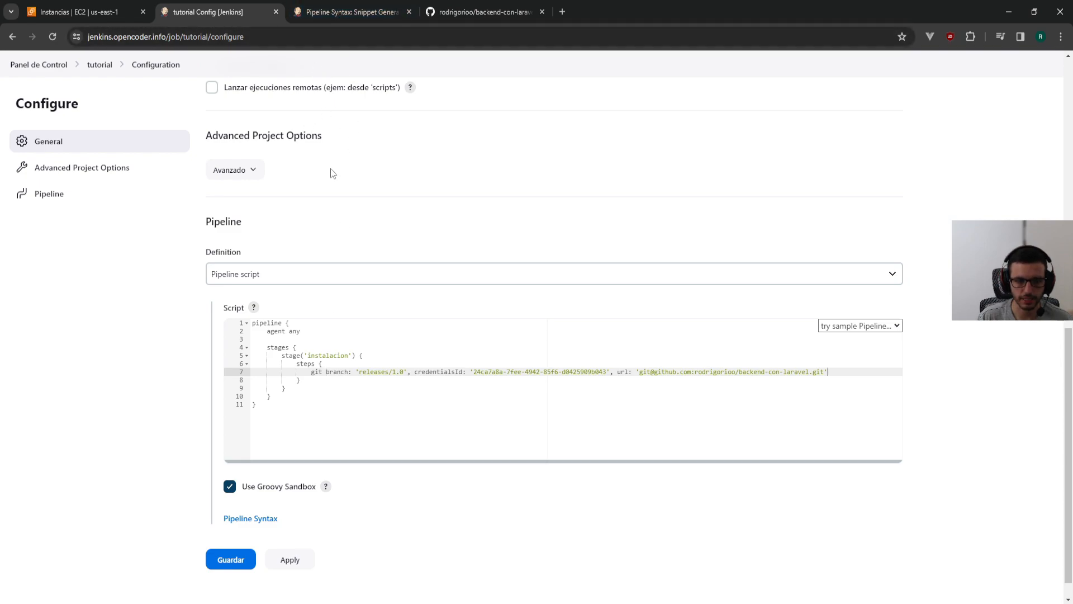
pyautogui.click(322, 395)
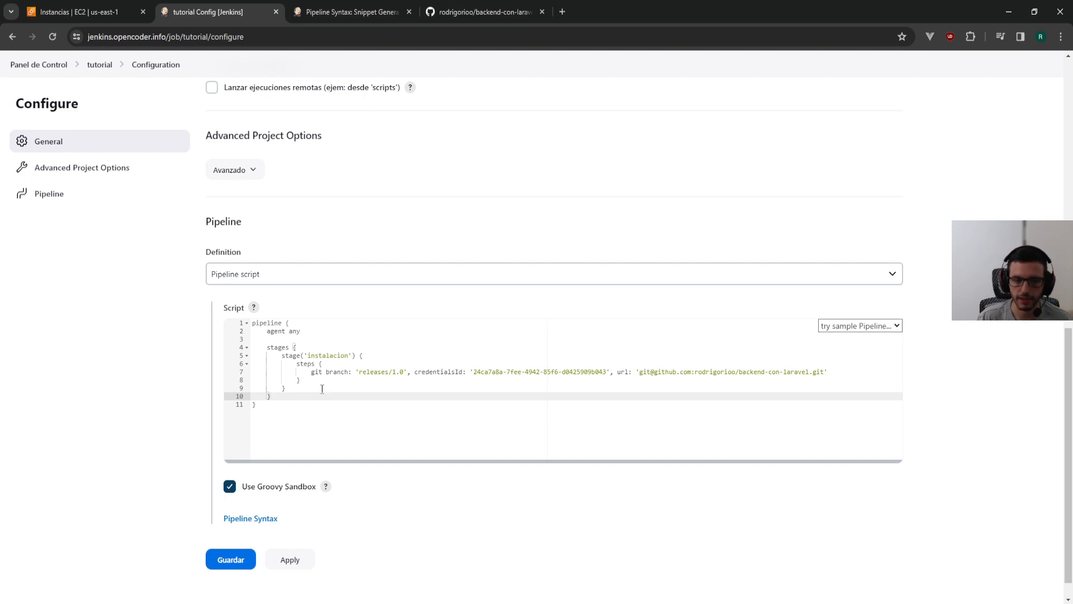
# Add a second stage block named 'construccion' below the instalacion stage in the pipeline script.
pyautogui.click(325, 386)
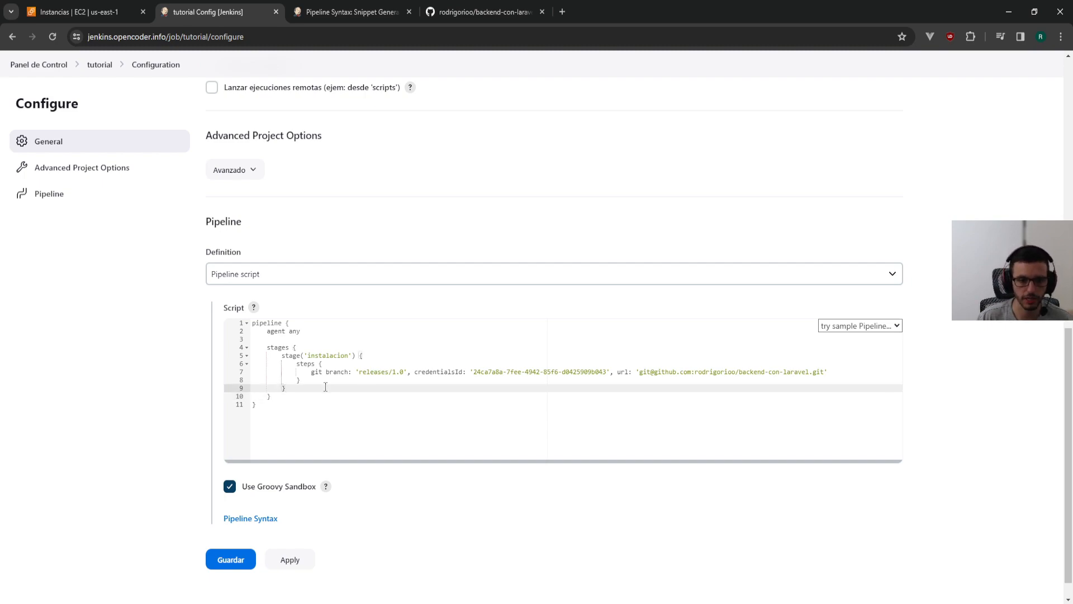
pyautogui.press('Return')
pyautogui.press('Return')
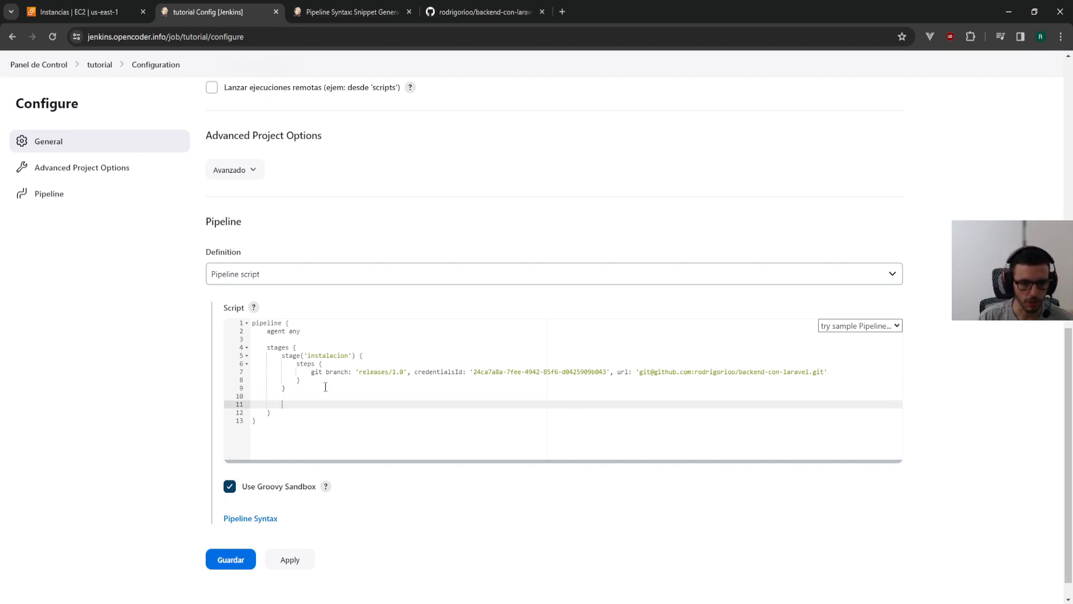
pyautogui.write("stage('")
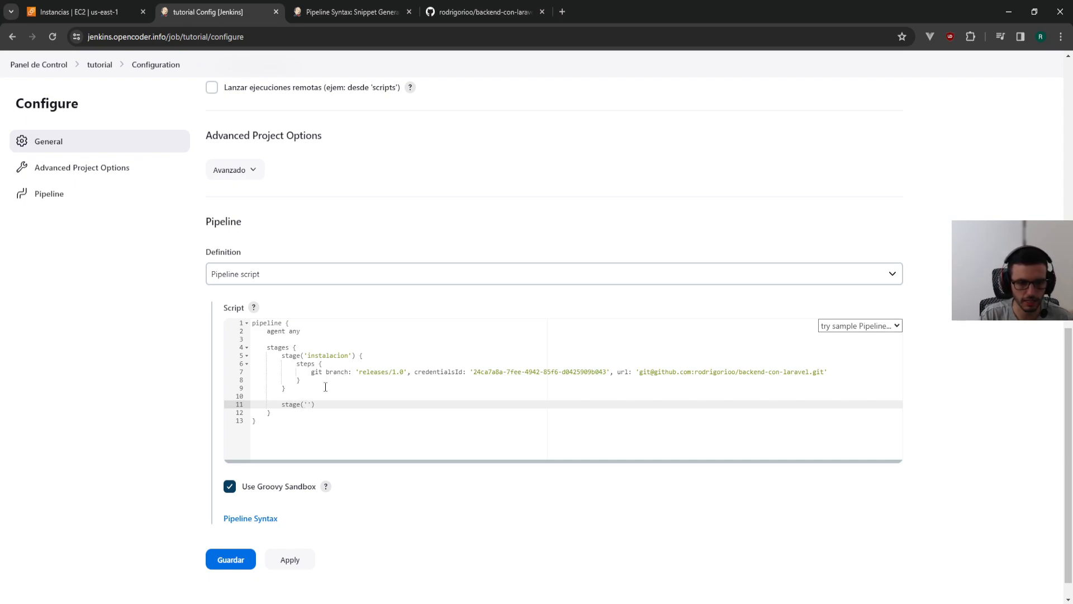
pyautogui.write("construccion') {")
pyautogui.press('BackSpace')
pyautogui.press('Return')
pyautogui.press('Return')
pyautogui.write('}')
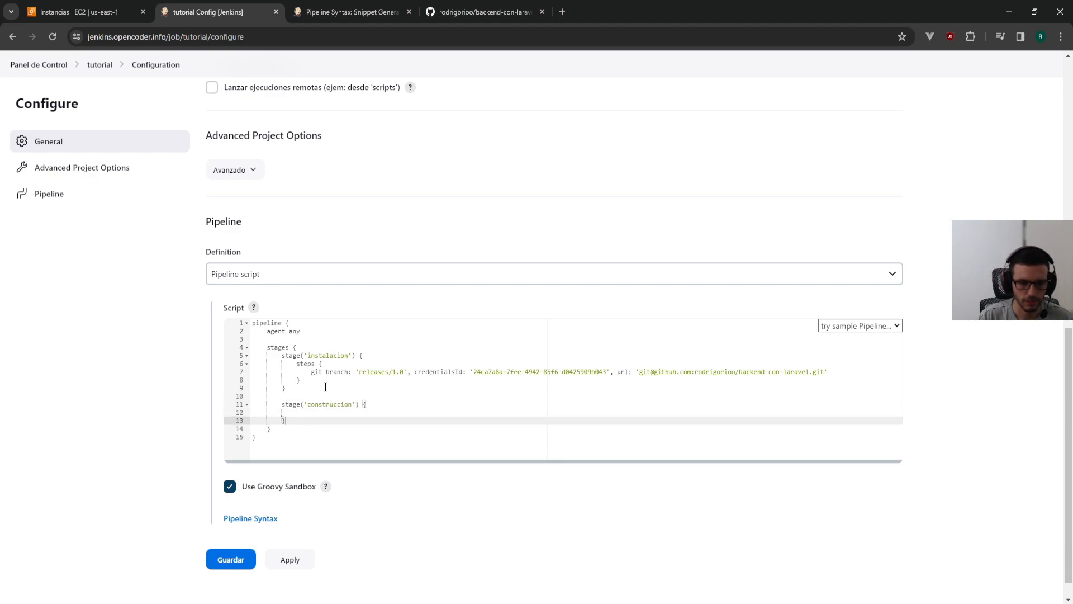
# Give the construccion stage a steps block containing an sh step with an empty command string.
pyautogui.press('Up')
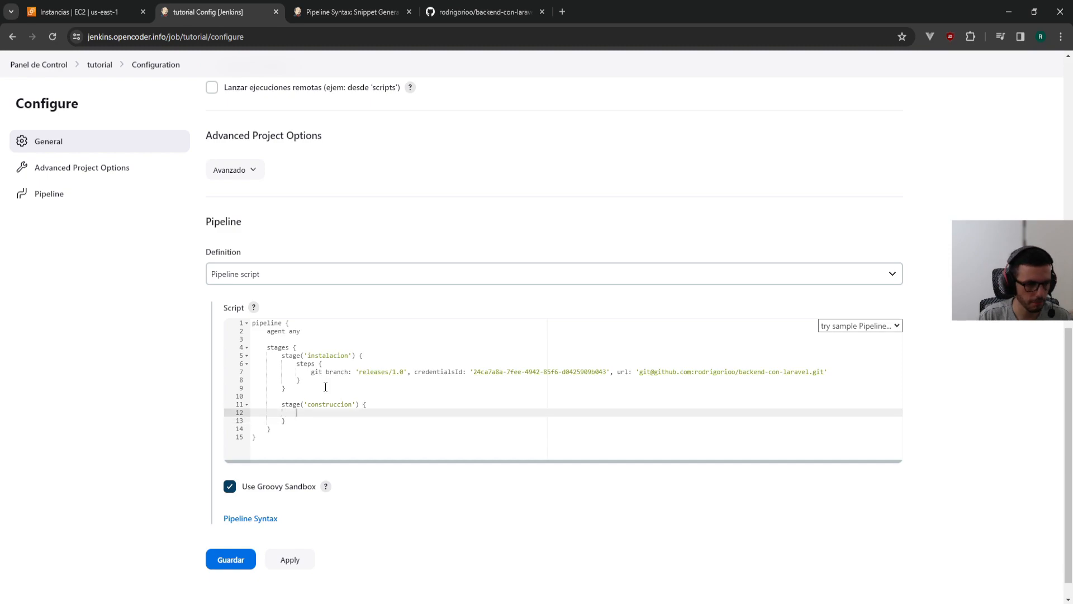
pyautogui.write('steps {')
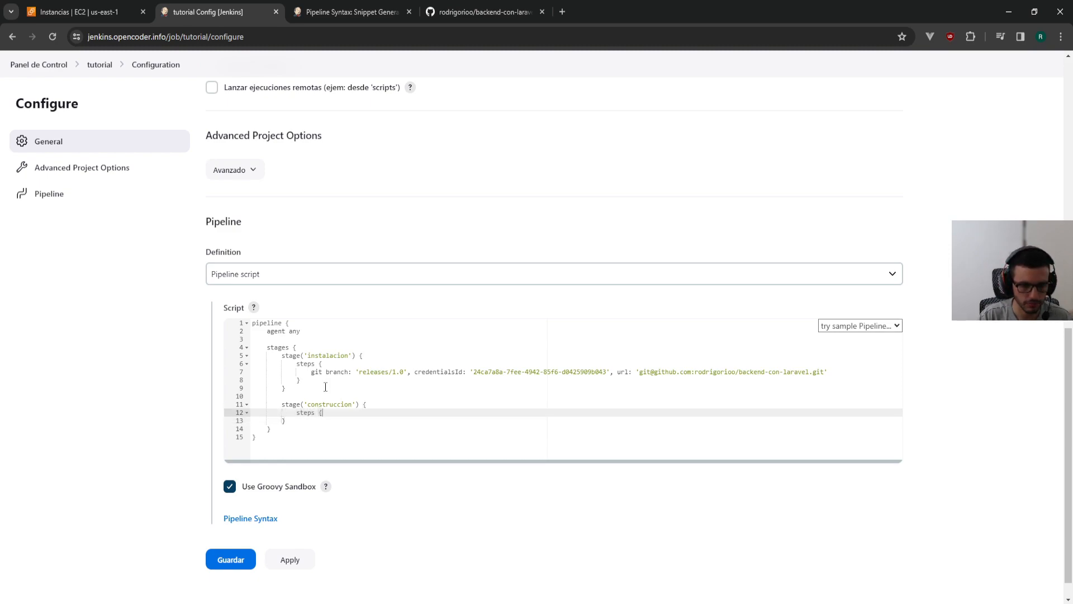
pyautogui.press('Return')
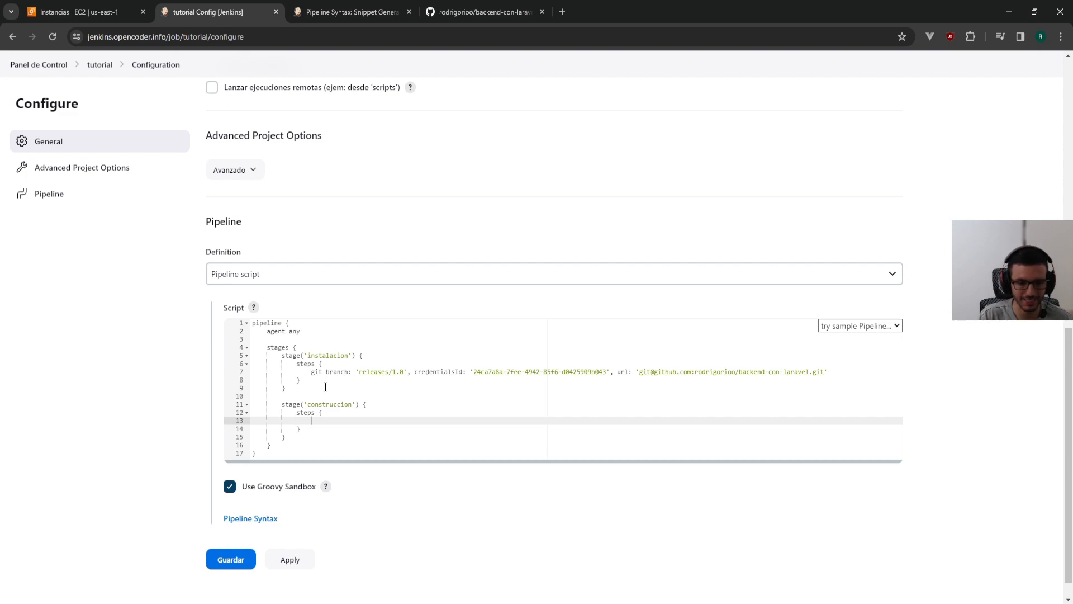
pyautogui.write("sh ''")
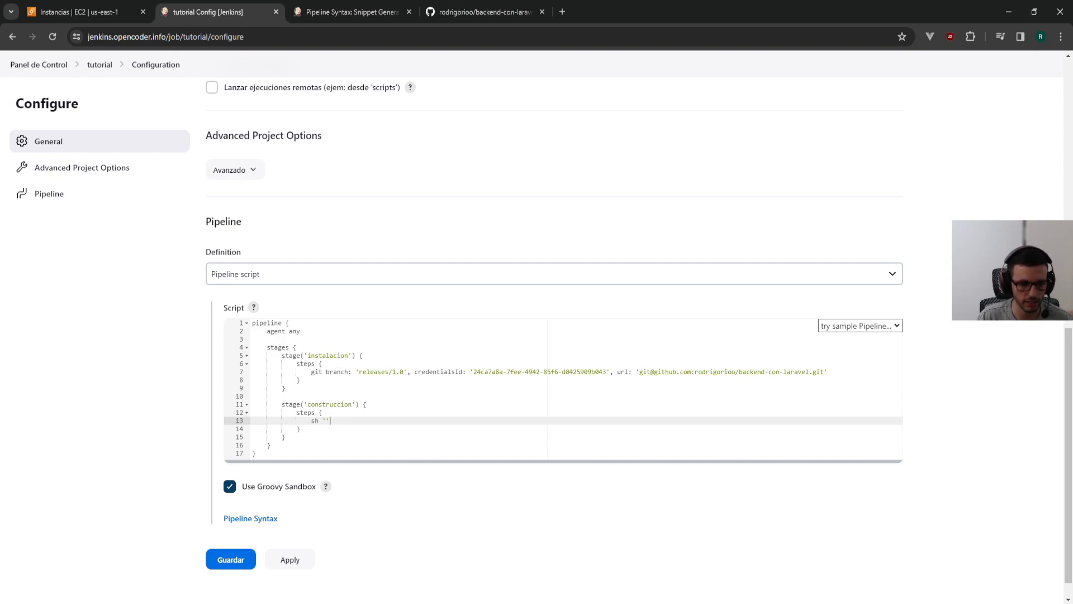
pyautogui.click(284, 597)
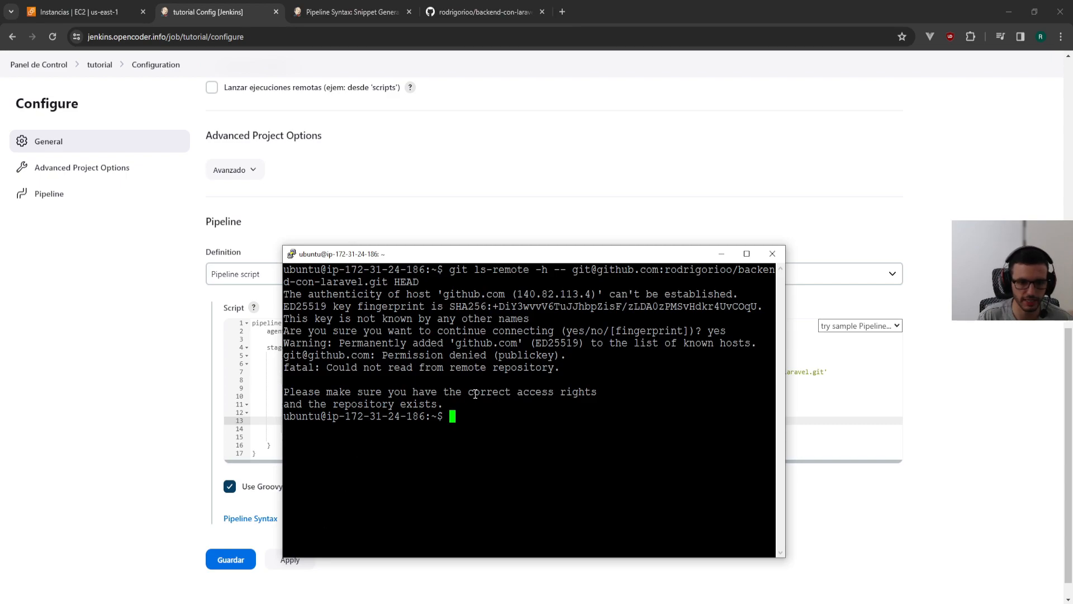
pyautogui.press('Return')
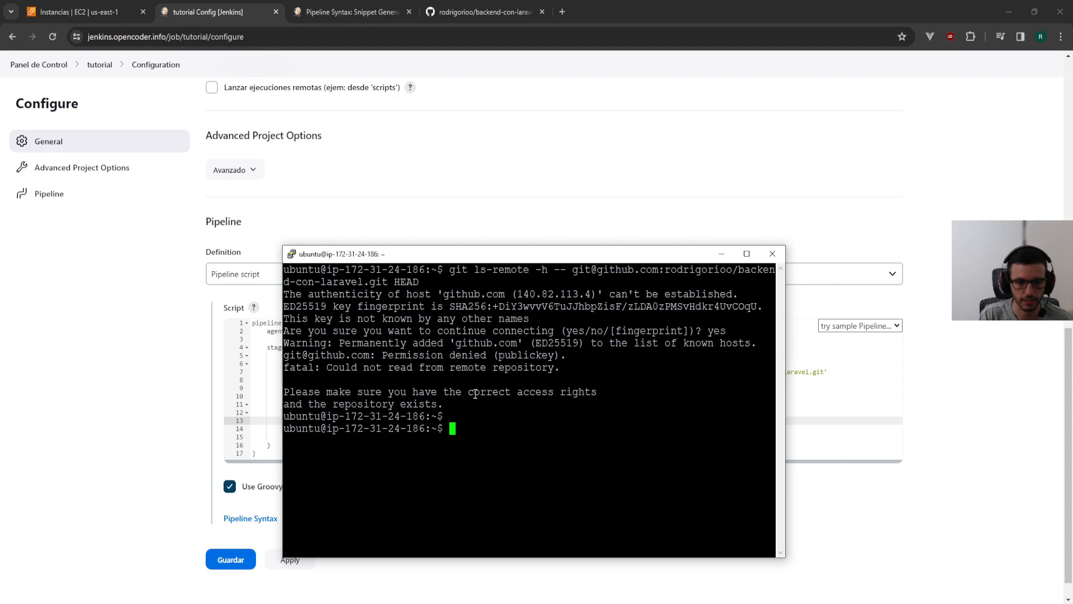
pyautogui.write('composer instal')
pyautogui.press('BackSpace')
pyautogui.press('BackSpace')
pyautogui.press('BackSpace')
pyautogui.press('BackSpace')
pyautogui.press('BackSpace')
pyautogui.press('BackSpace')
pyautogui.press('BackSpace')
pyautogui.press('BackSpace')
pyautogui.press('BackSpace')
pyautogui.press('BackSpace')
pyautogui.press('BackSpace')
pyautogui.press('BackSpace')
pyautogui.press('BackSpace')
pyautogui.press('BackSpace')
pyautogui.press('BackSpace')
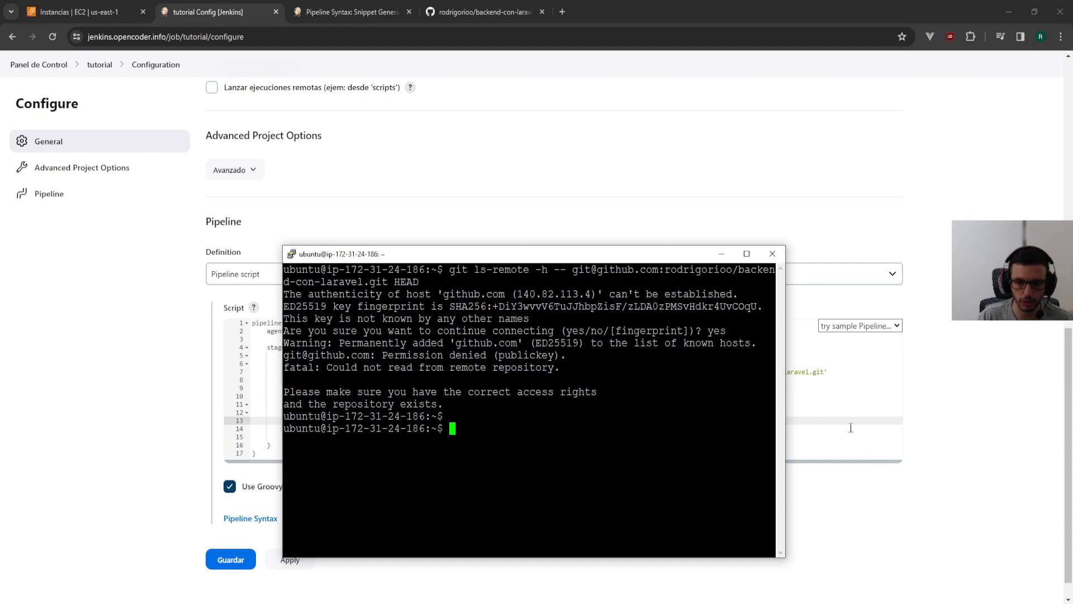
pyautogui.click(843, 424)
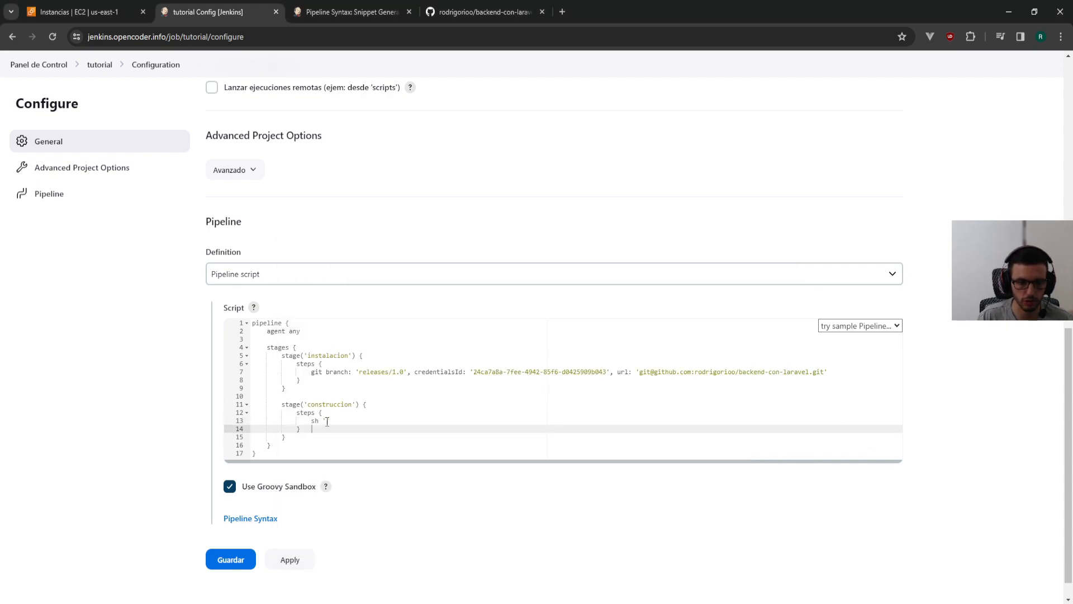
# Fill the construccion stage's sh step with the copied command 'composer install --prefer-dist --no-interaction --no-progress --no-suggest'.
pyautogui.press('Left')
pyautogui.hotkey('alt', 'Tab')
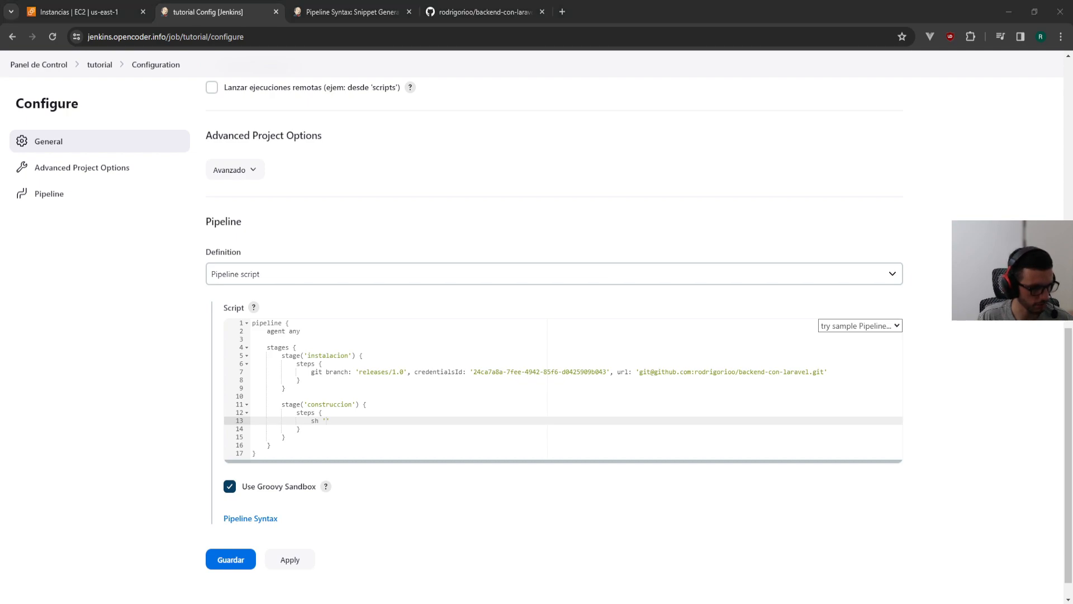
pyautogui.hotkey('alt', 'Tab')
pyautogui.write('composer install --prefer-dist --no-interaction --no-progress --no-suggest')
pyautogui.click(649, 422)
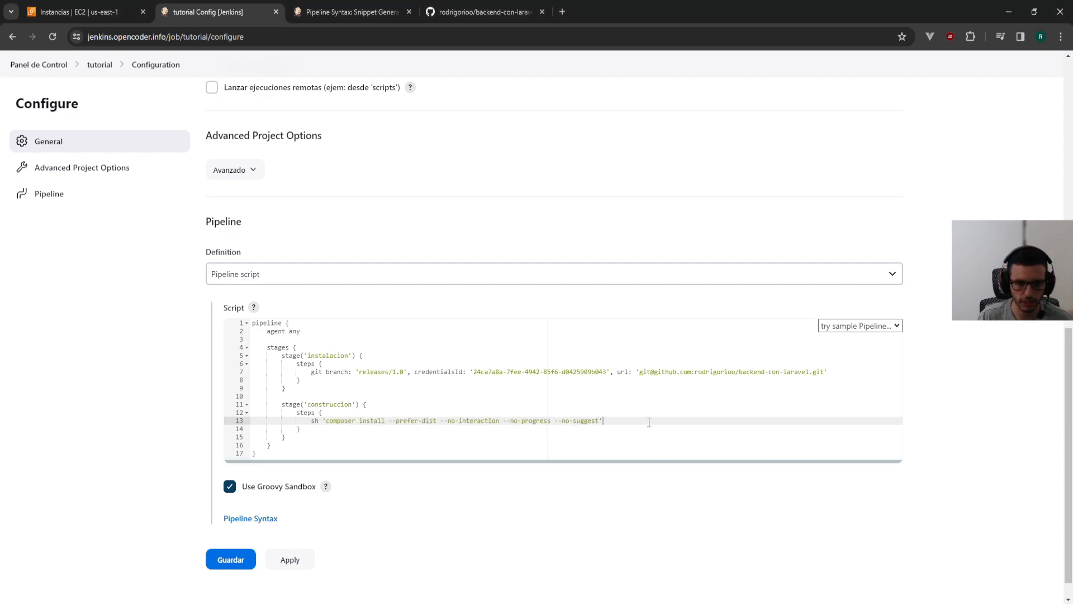
# Add another sh step with an empty command string below the composer install line.
pyautogui.press('Return')
pyautogui.write("sh '")
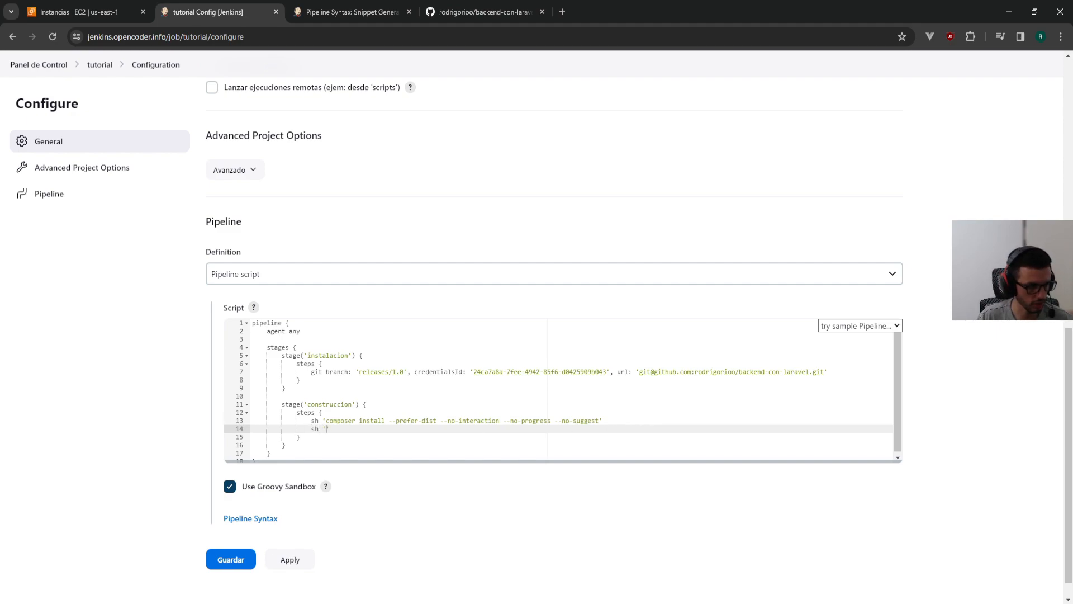
pyautogui.write("'")
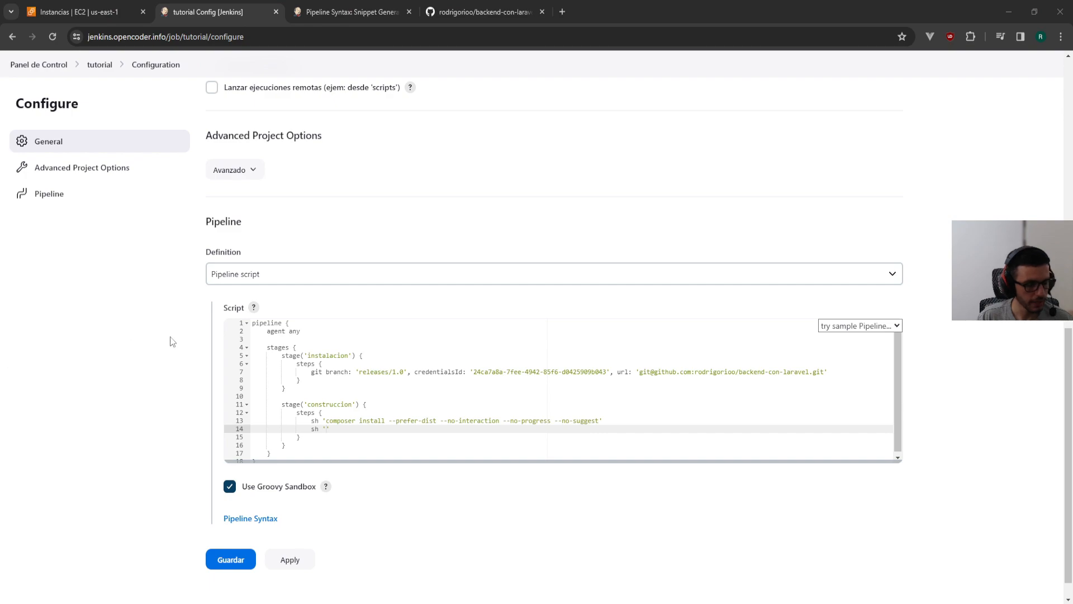
pyautogui.click(328, 430)
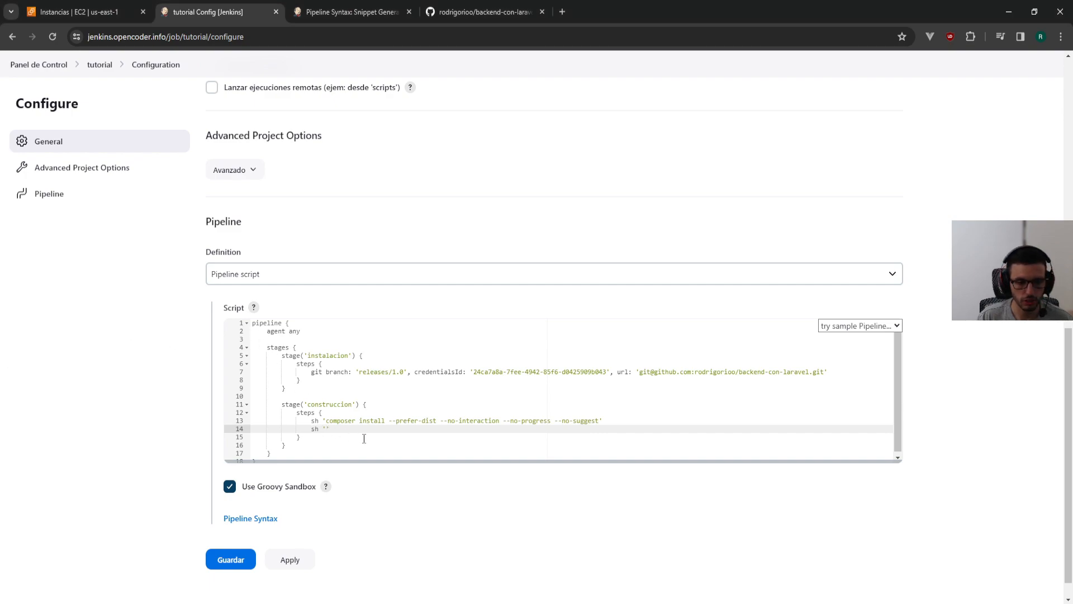
# Switch to PhpStorm, examine the resources folder's JavaScript components and vite.config.js, and return to the Jenkins configuration.
pyautogui.hotkey('alt', 'Tab')
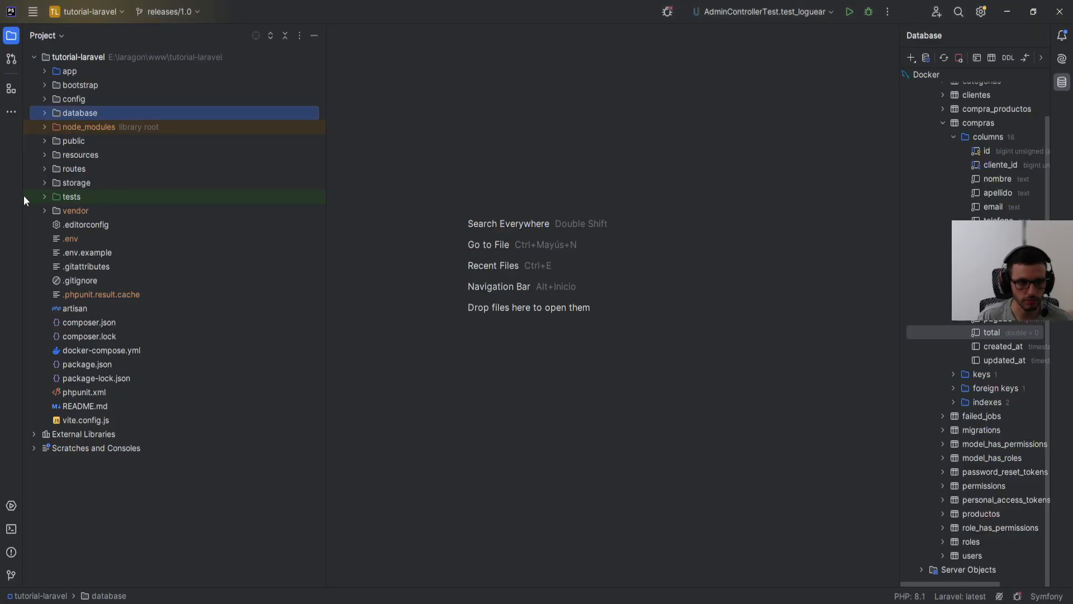
pyautogui.click(45, 156)
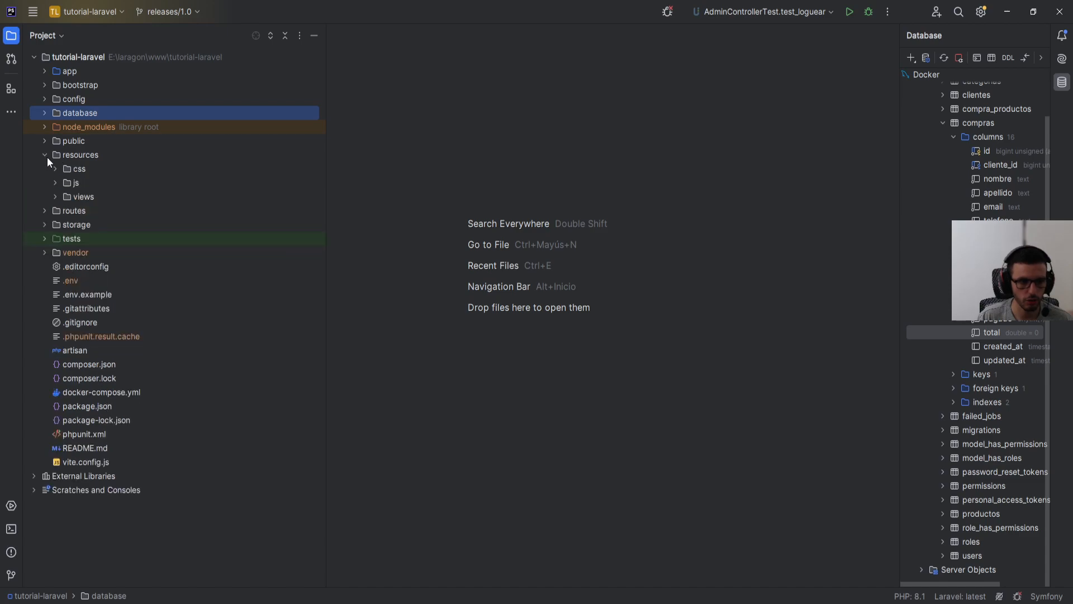
pyautogui.click(58, 182)
pyautogui.click(66, 194)
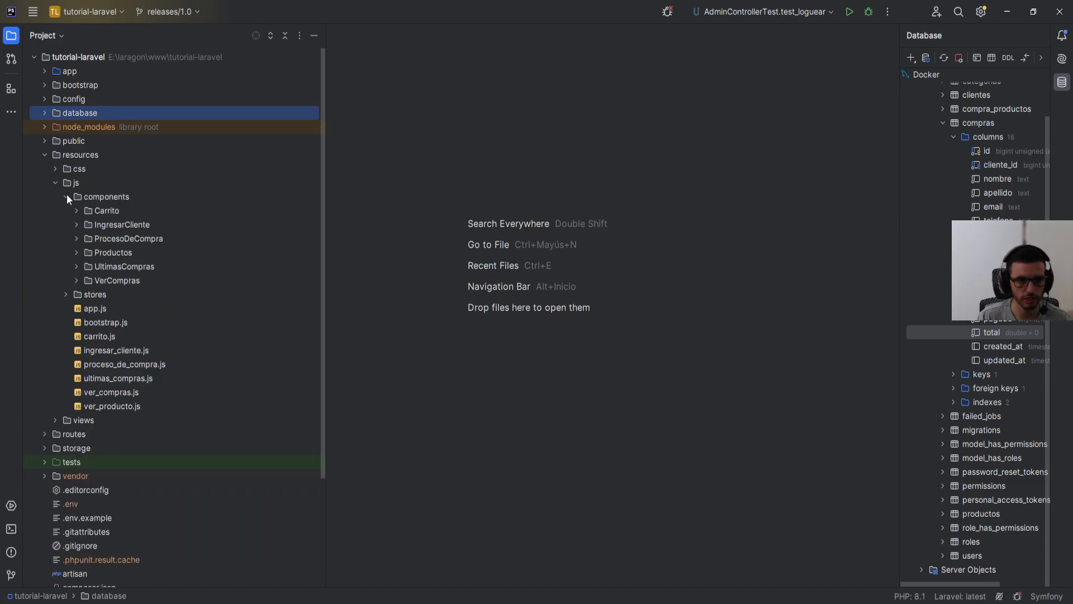
pyautogui.click(45, 154)
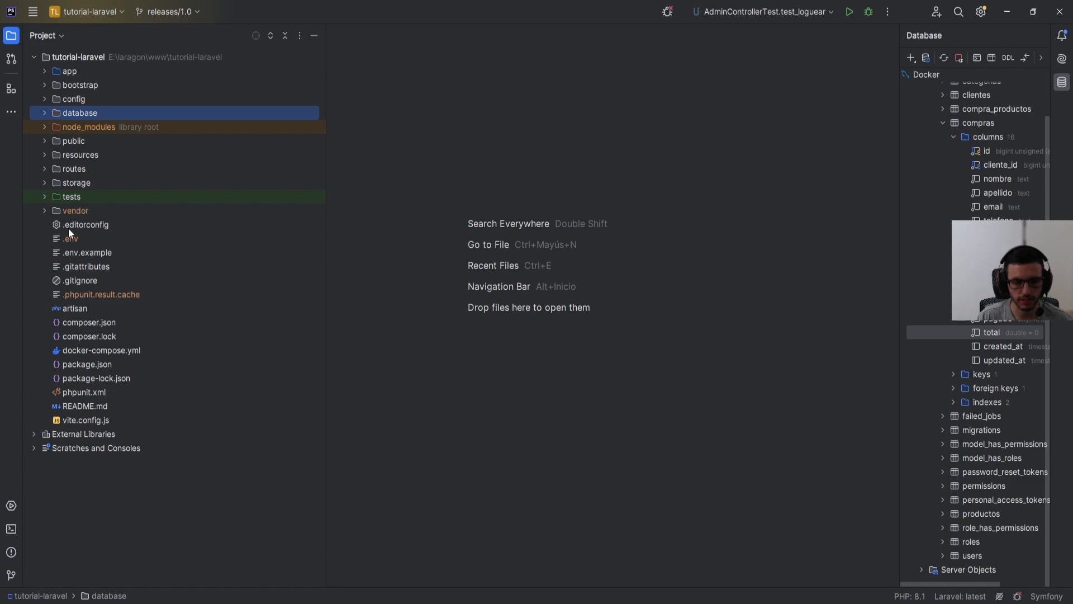
pyautogui.doubleClick(96, 420)
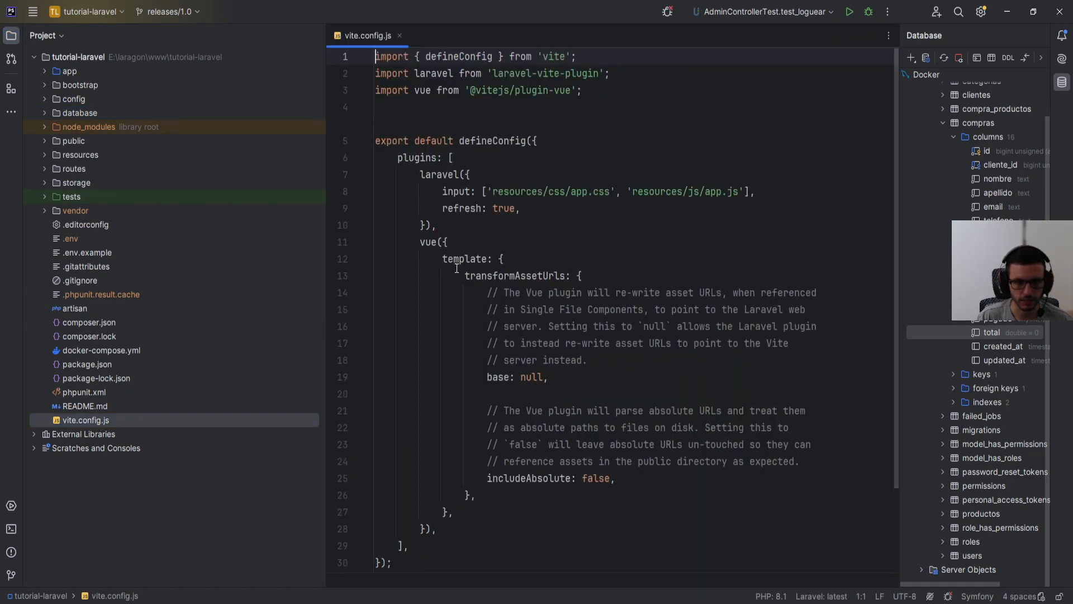
pyautogui.click(1006, 11)
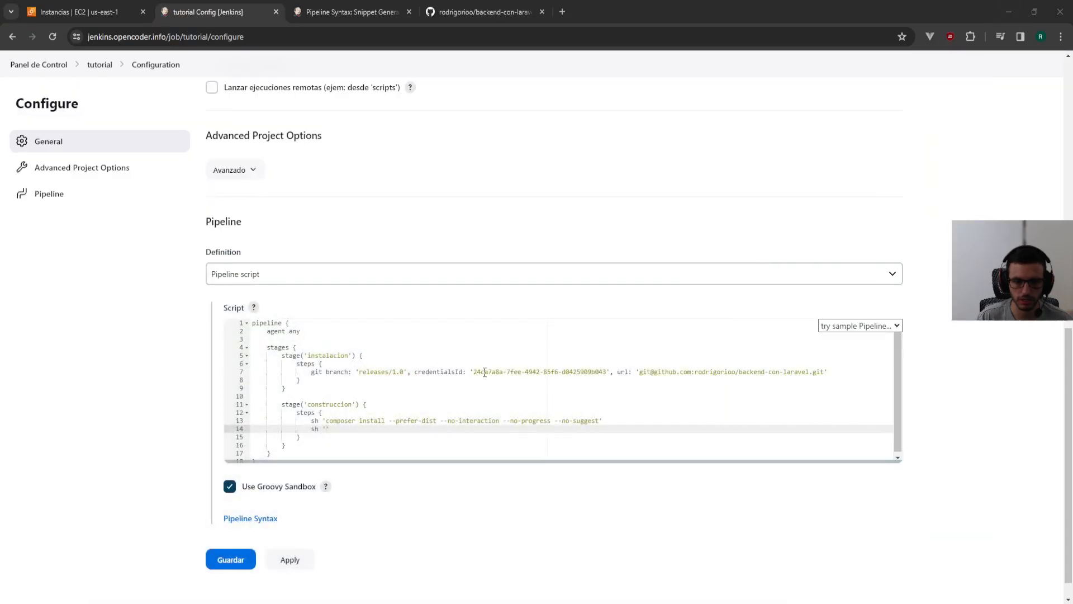
# Set the empty sh step to 'npm install' and add a third sh step running 'npm run build'.
pyautogui.write('npm install')
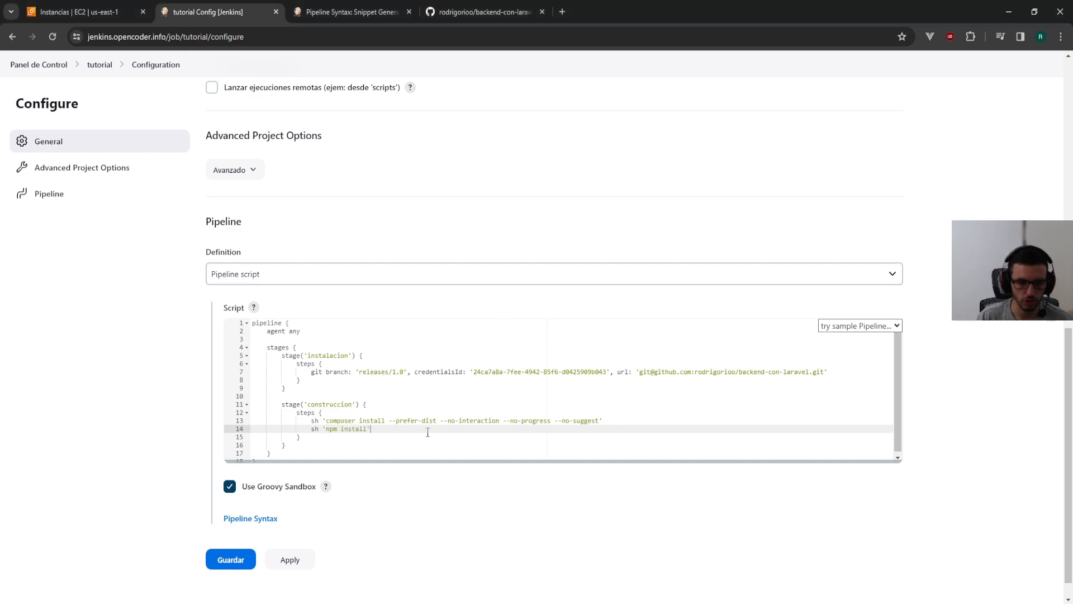
pyautogui.click(427, 432)
pyautogui.press('Return')
pyautogui.write("sh 'npm run build'")
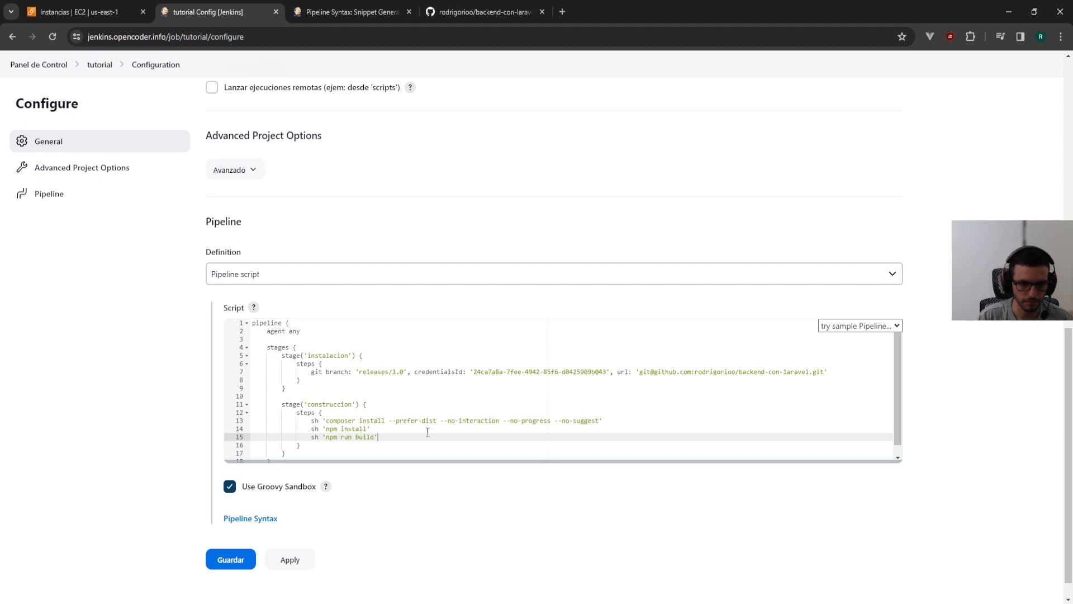
pyautogui.scroll(-1, 428, 432)
pyautogui.click(343, 416)
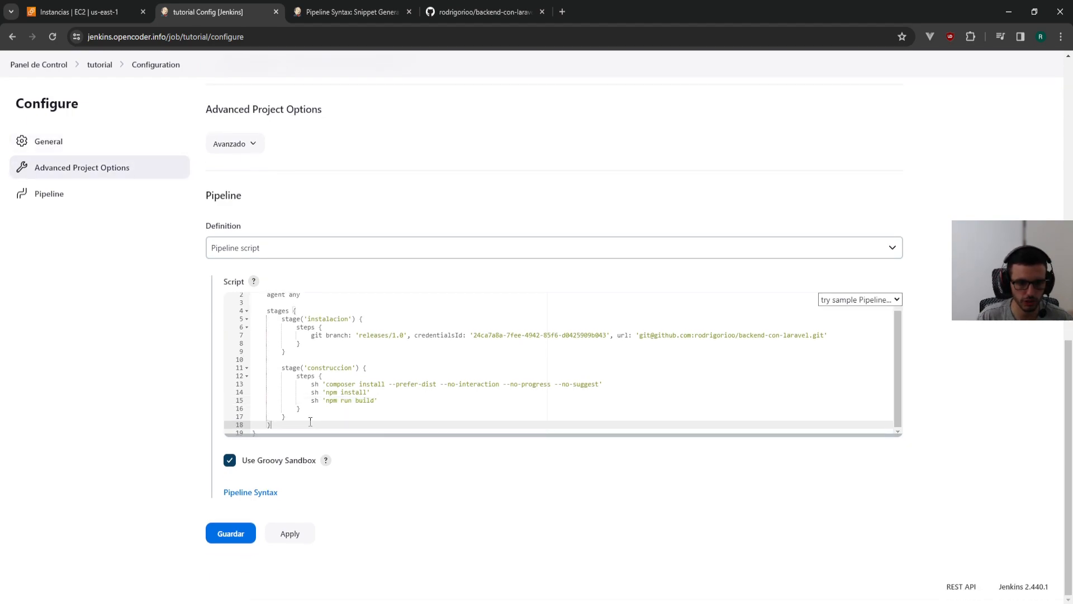
pyautogui.press('Return')
pyautogui.press('Return')
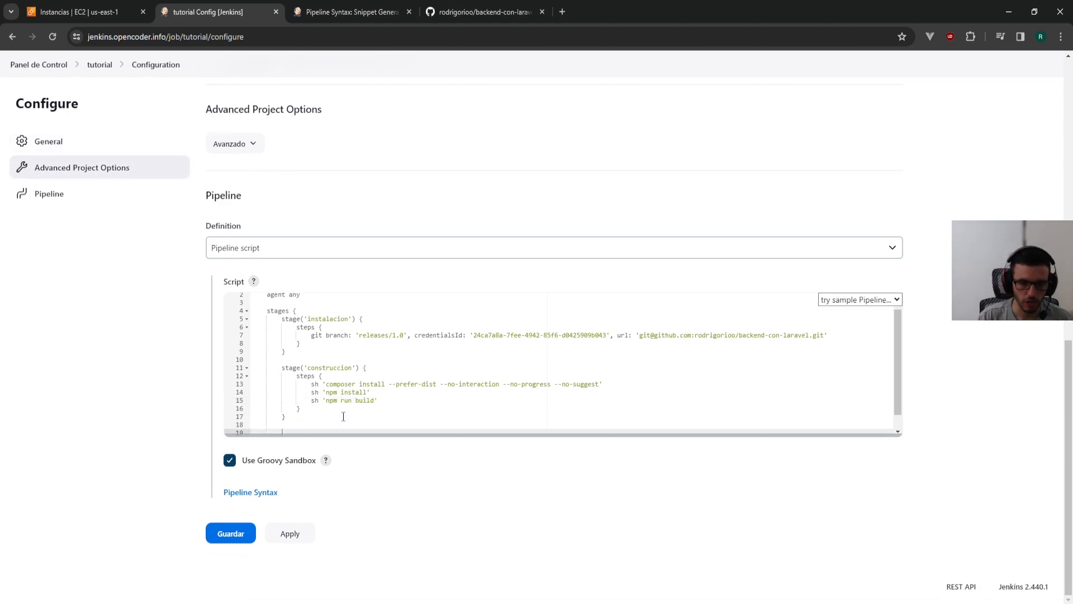
pyautogui.press('BackSpace')
pyautogui.press('BackSpace')
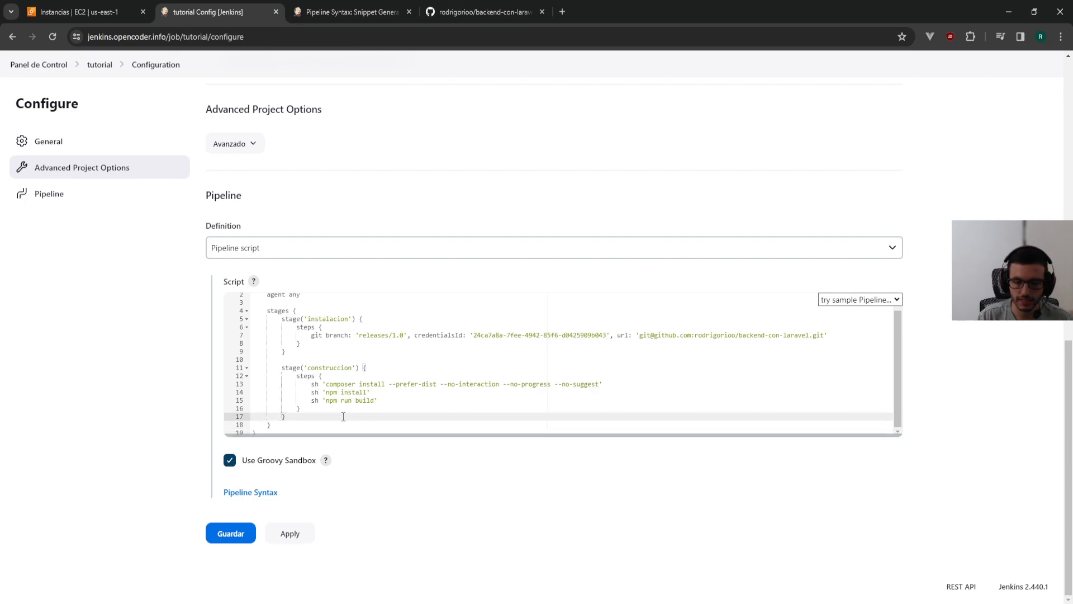
# Save the tutorial job's configuration, start a build, and check its instalacion and construccion stages.
pyautogui.click(228, 530)
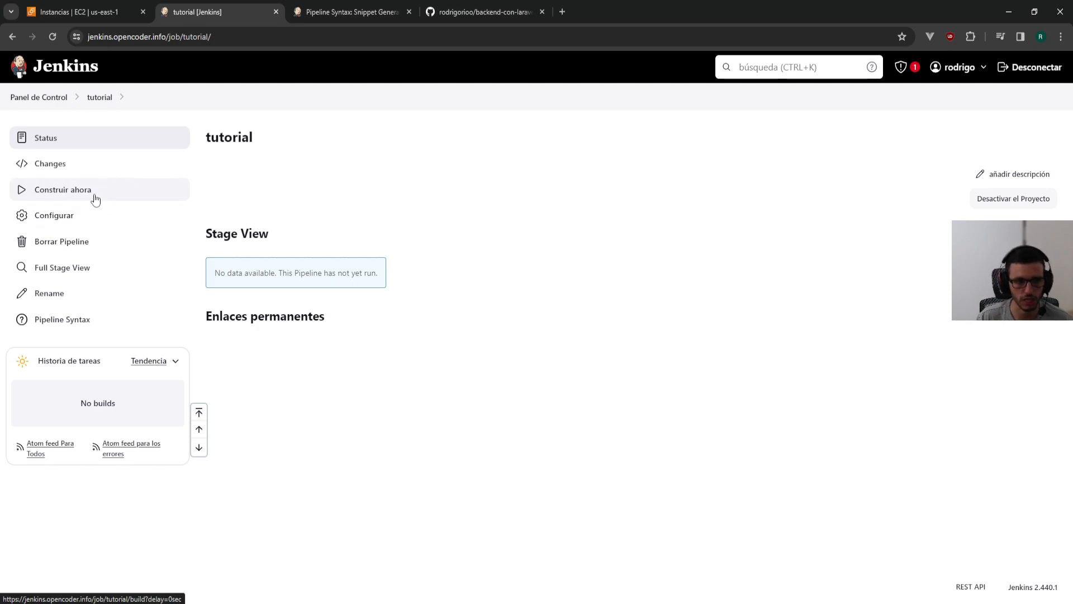
pyautogui.click(95, 199)
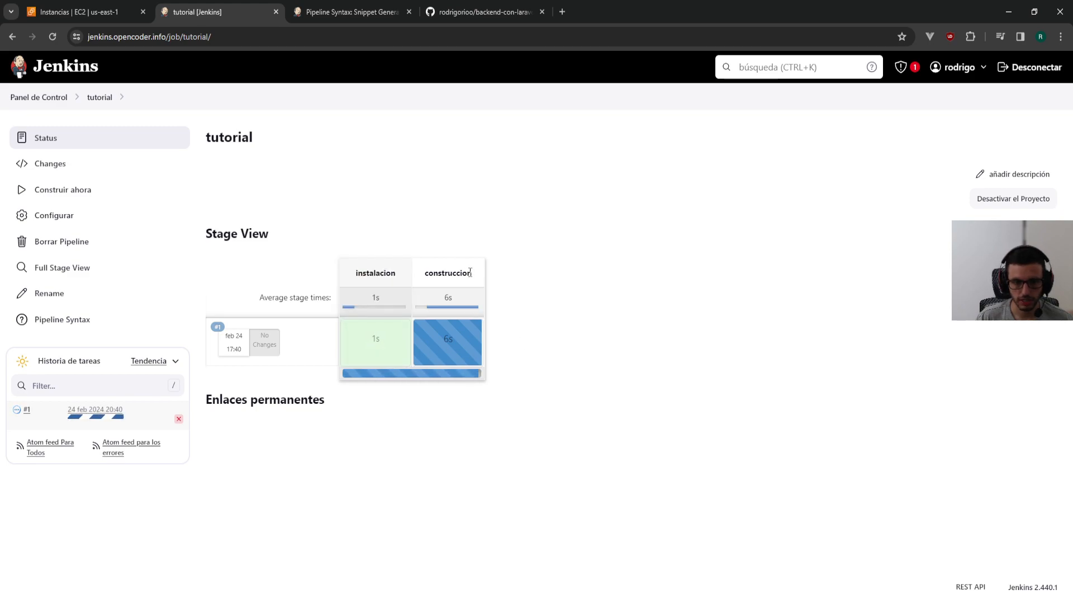
pyautogui.moveTo(457, 348)
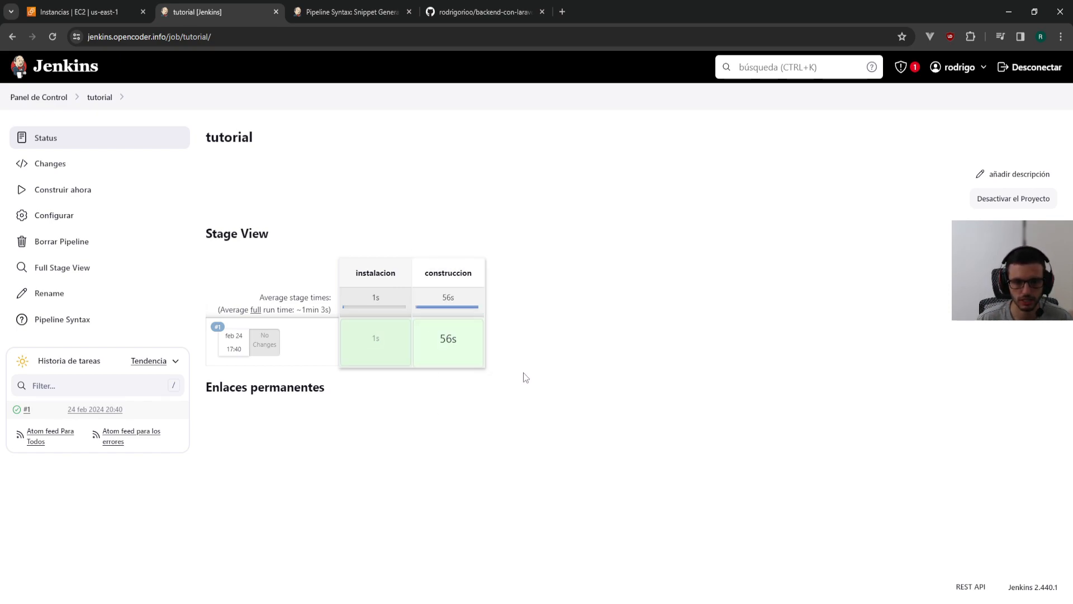
pyautogui.doubleClick(370, 271)
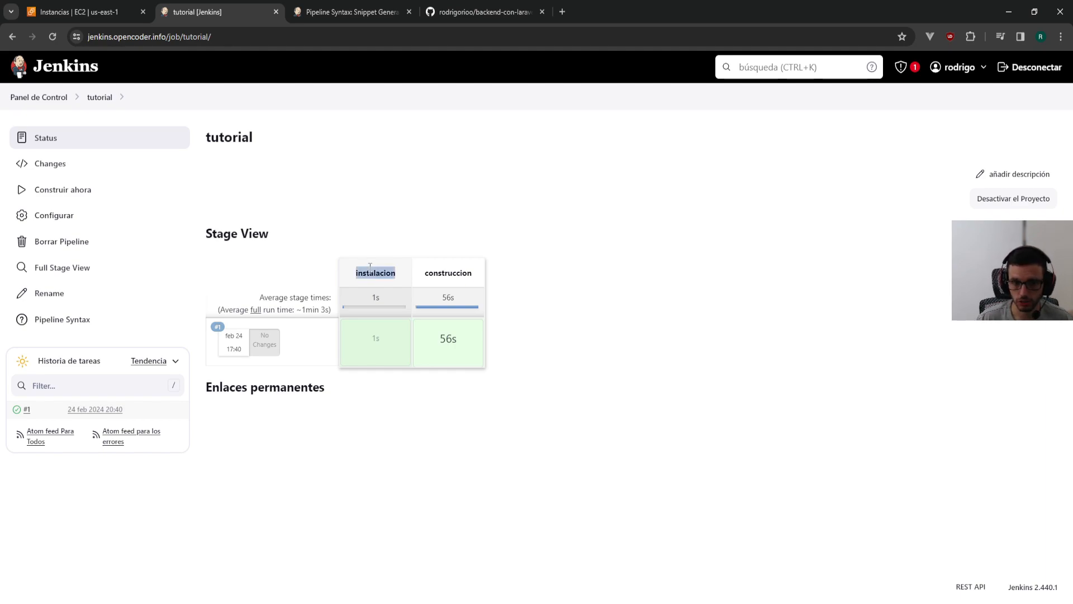
pyautogui.doubleClick(447, 274)
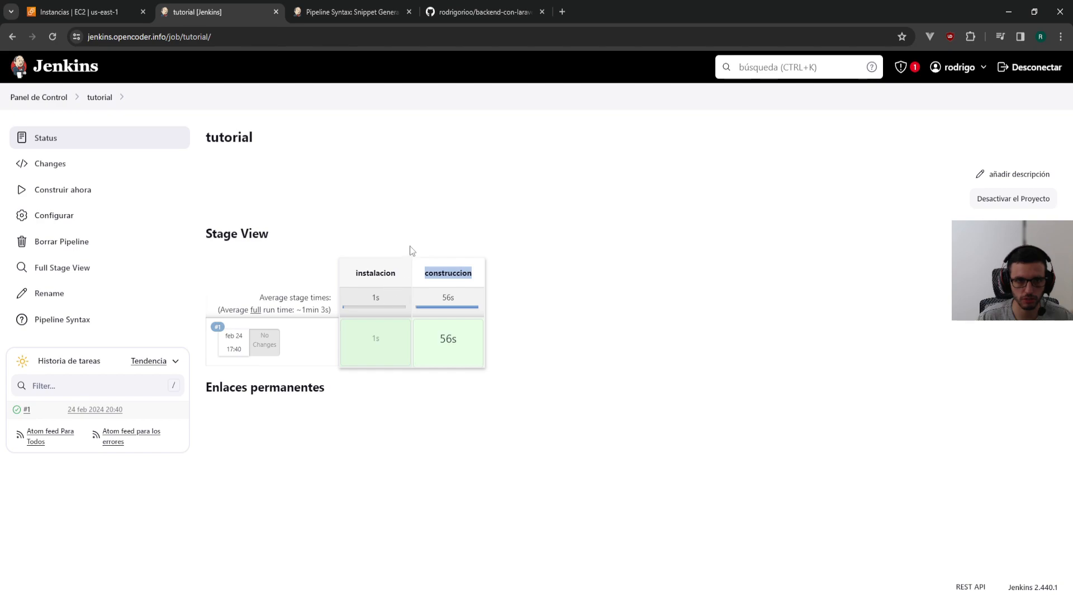
# Switch to the PuTTY terminal, change to /var/www/html/tutorial, and list the folder's contents.
pyautogui.hotkey('alt', 'Tab')
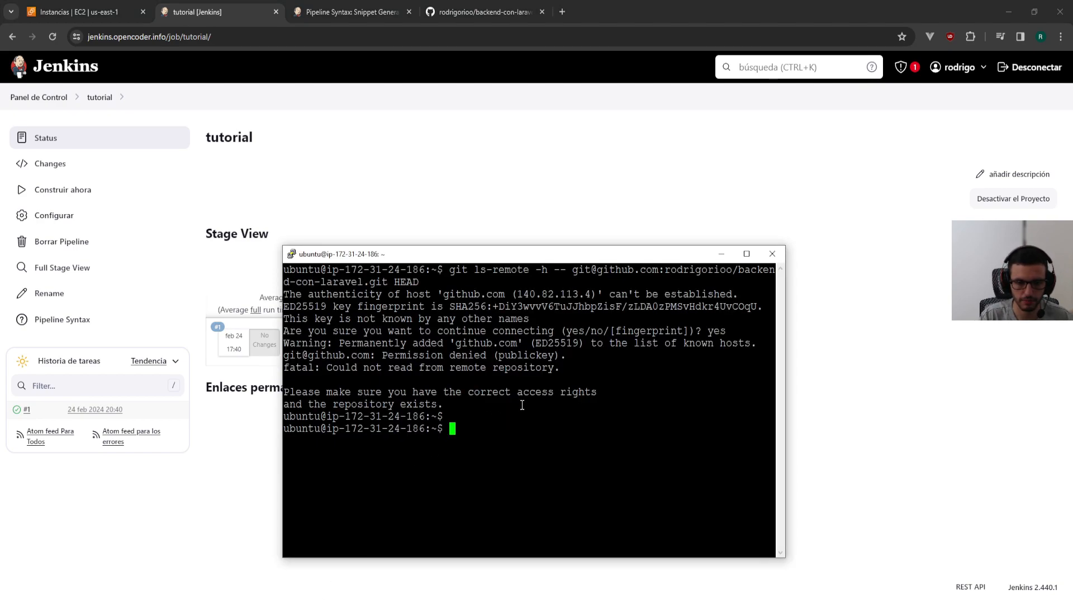
pyautogui.write('cd /var/www/html/tutorial')
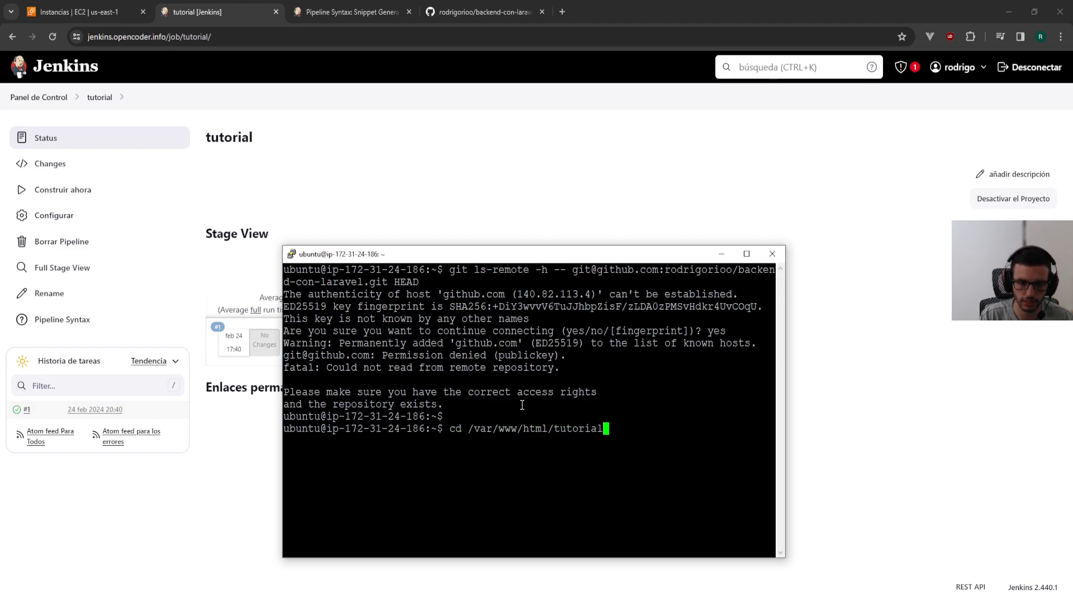
pyautogui.press('Return')
pyautogui.write('ls')
pyautogui.press('Return')
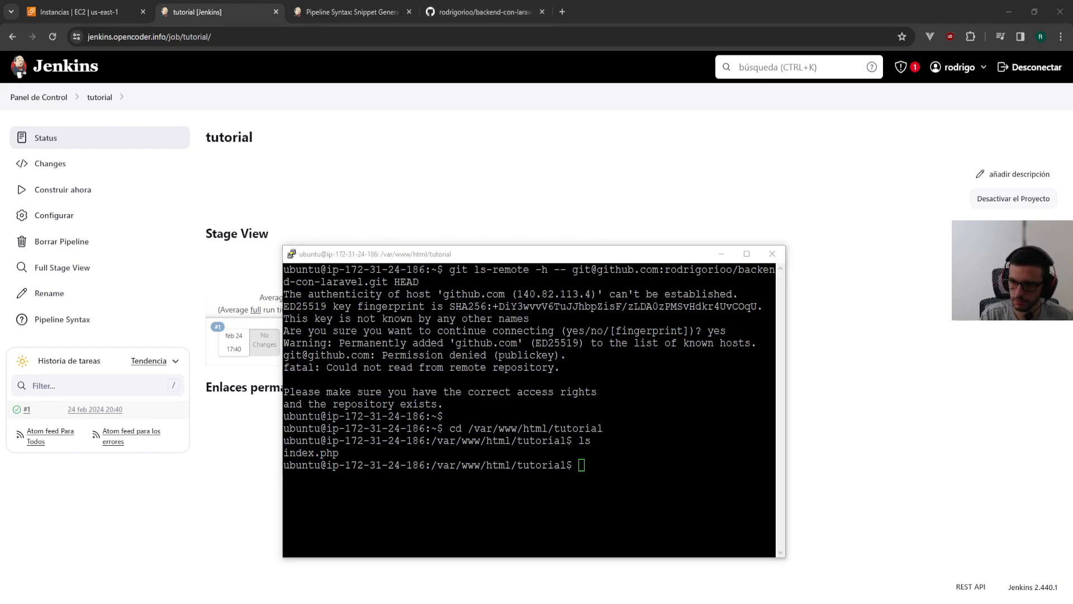
# Switch to the browser to check the page and subdomain of tutorial.opencoder.info, and return to the terminal.
pyautogui.moveTo(1072, 38); pyautogui.dragTo(490, 5)
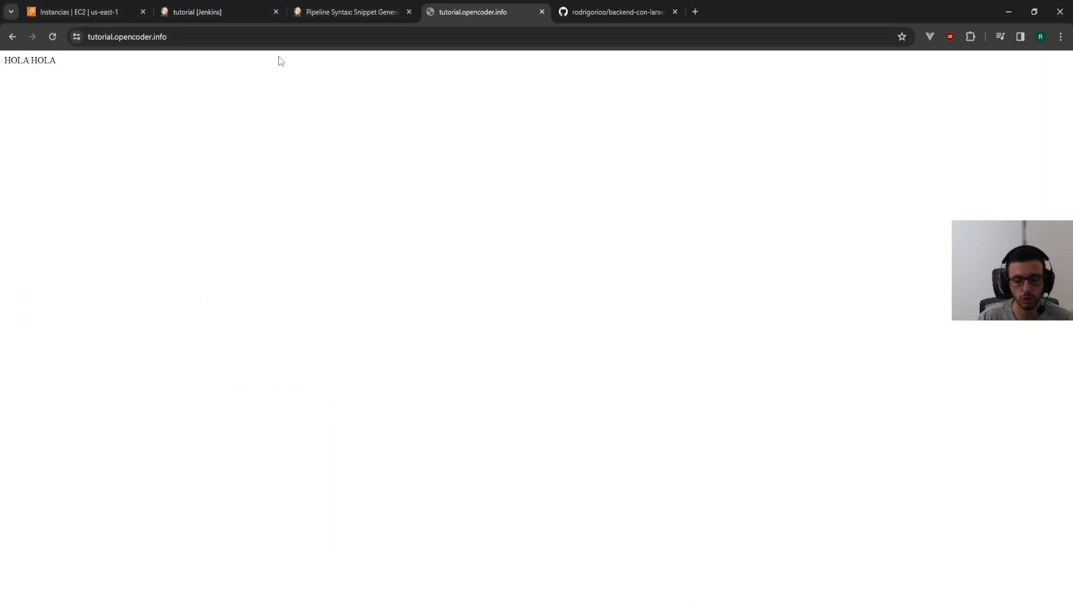
pyautogui.click(106, 37)
pyautogui.doubleClick(125, 37)
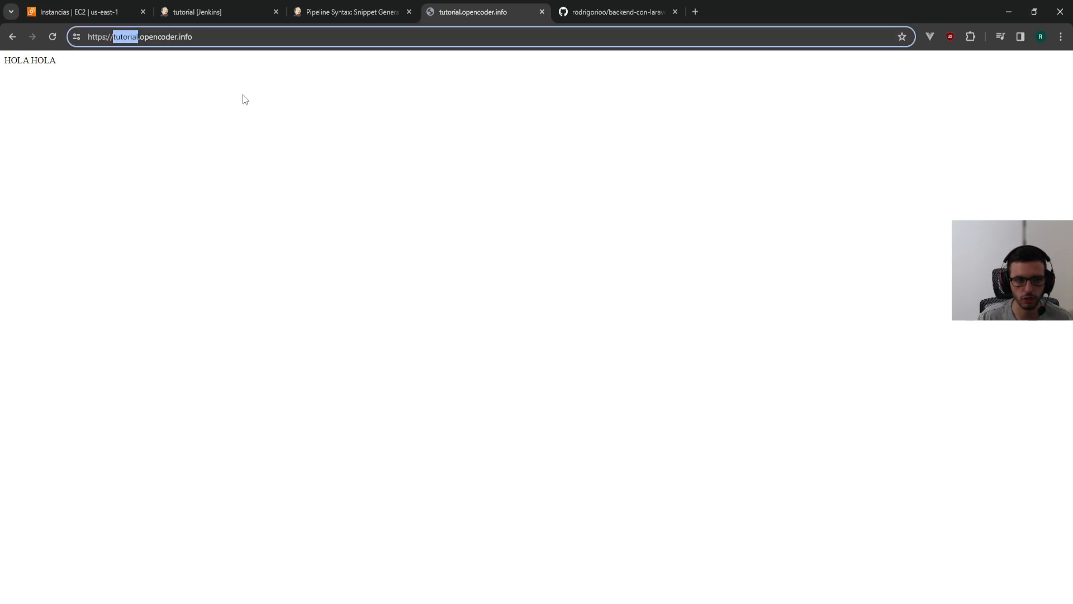
pyautogui.click(288, 602)
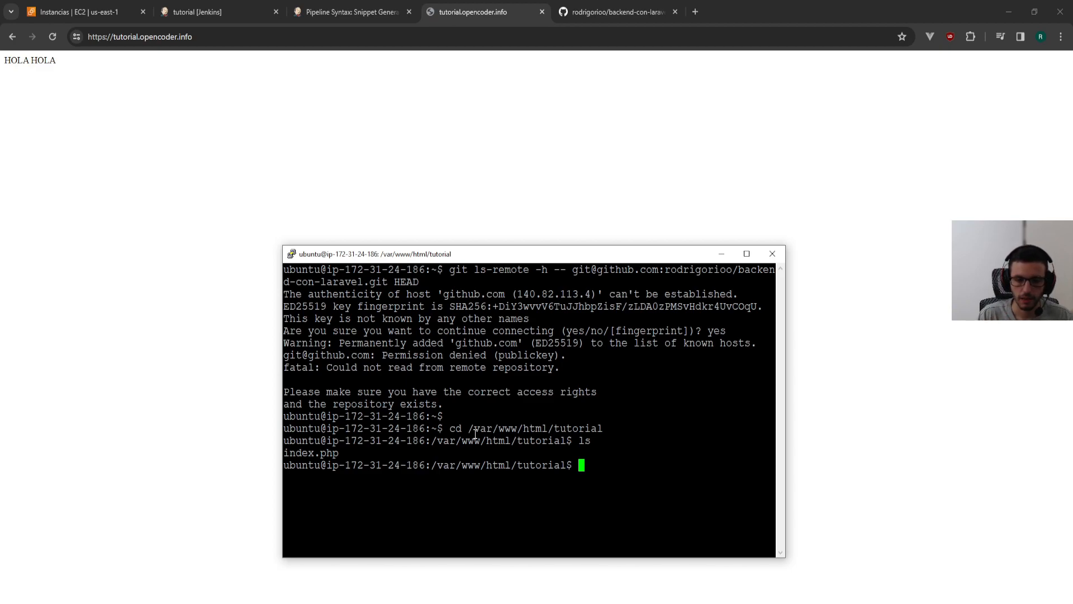
# Delete index.php from the tutorial folder, confirming with yes, and verify with a folder listing and a reload of tutorial.opencoder.info.
pyautogui.moveTo(435, 467); pyautogui.dragTo(522, 468)
pyautogui.click(615, 461)
pyautogui.write('rm index.php')
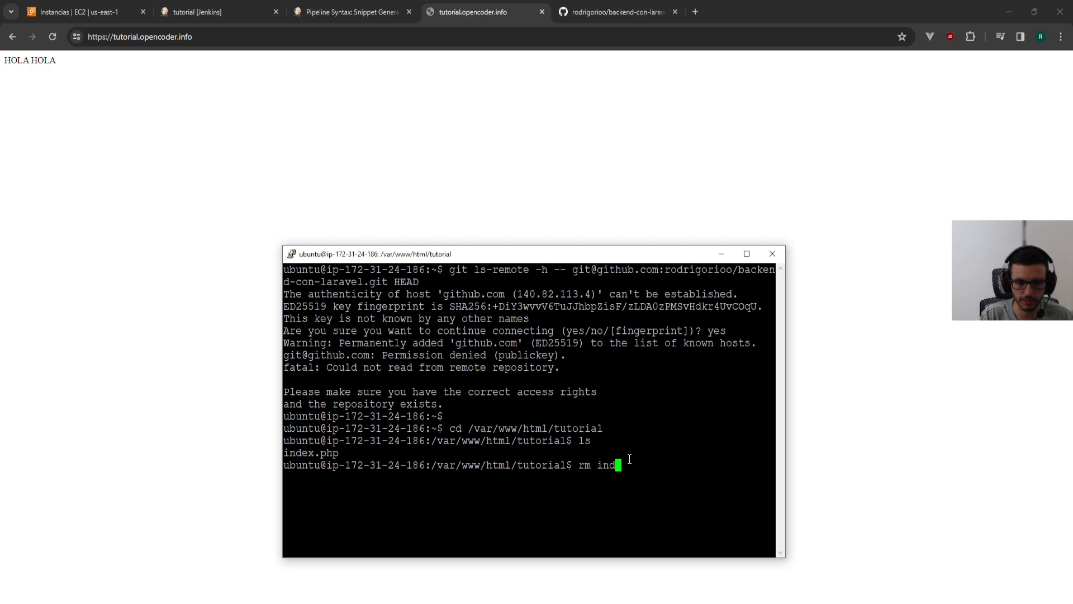
pyautogui.press('Return')
pyautogui.write('yes')
pyautogui.press('Return')
pyautogui.write('ls')
pyautogui.press('Return')
pyautogui.click(330, 195)
pyautogui.press('F5')
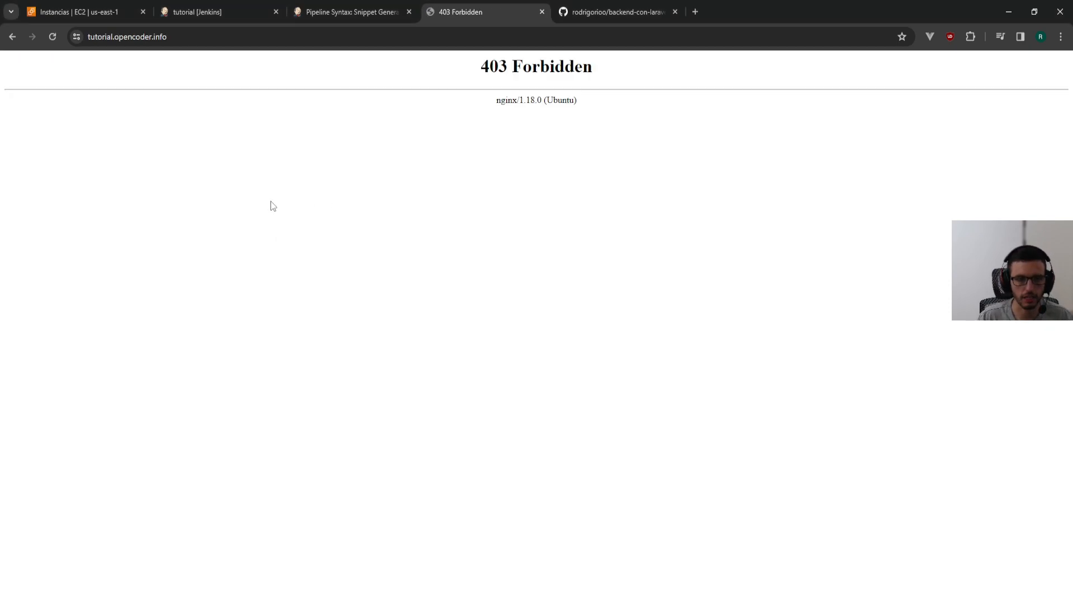
# Open the configuration of the tutorial job in Jenkins and go to its Pipeline script.
pyautogui.click(203, 10)
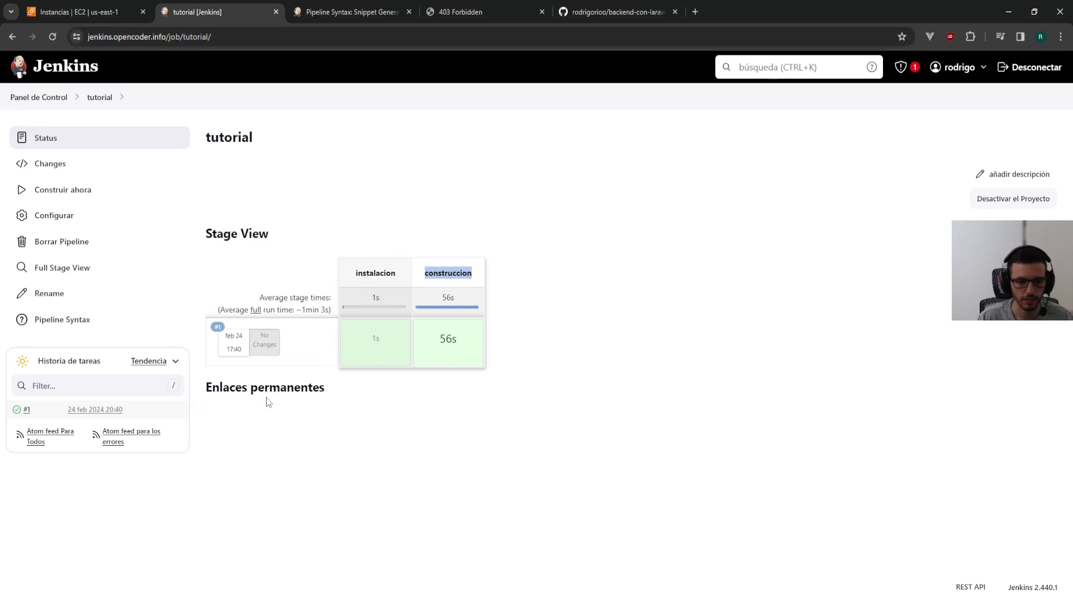
pyautogui.click(77, 217)
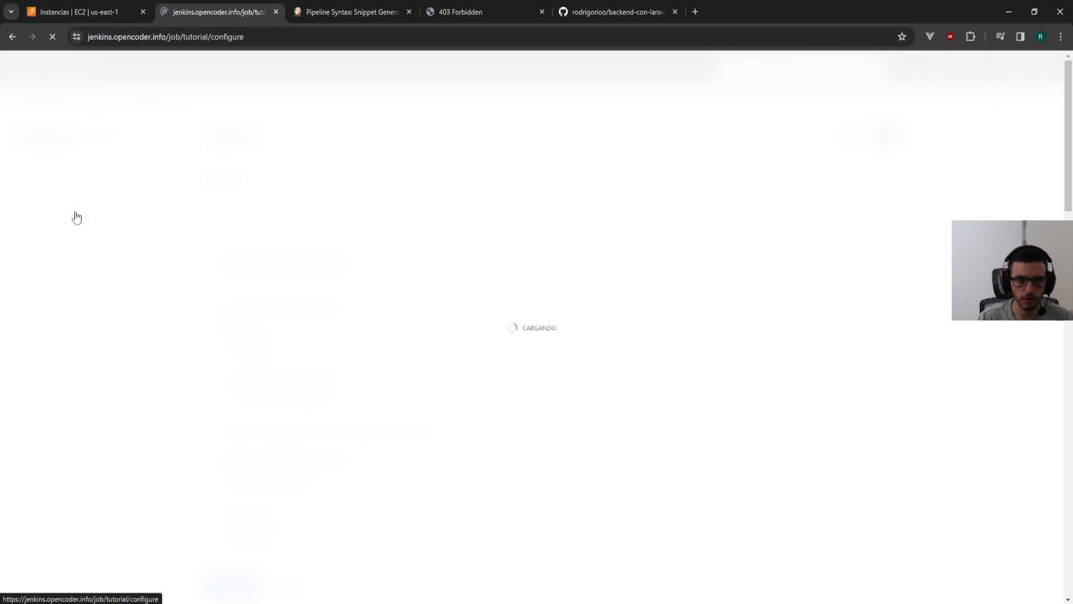
pyautogui.scroll(-10, 450, 326)
pyautogui.scroll(-2, 379, 410)
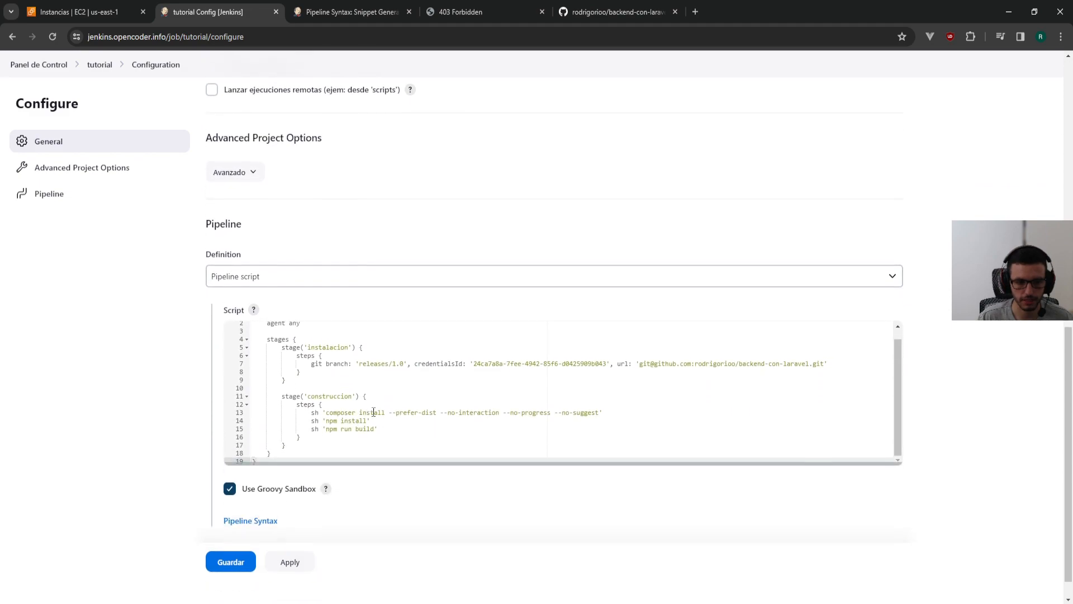
# Add a stage named 'copiado' with an empty steps block below the construccion stage.
pyautogui.click(309, 445)
pyautogui.press('Return')
pyautogui.press('Return')
pyautogui.write('stage')
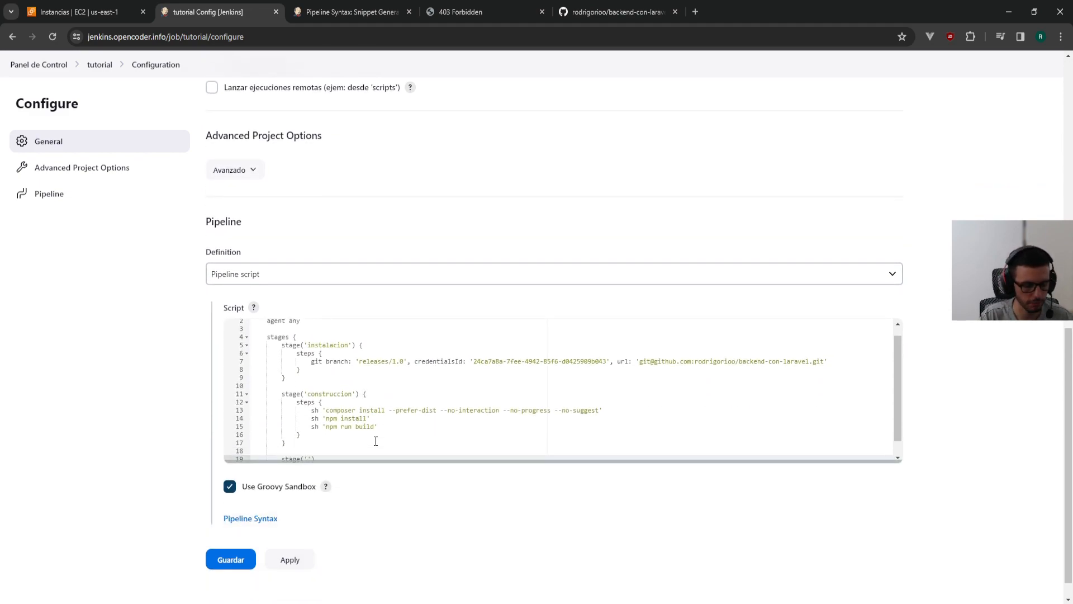
pyautogui.write("('copiado')")
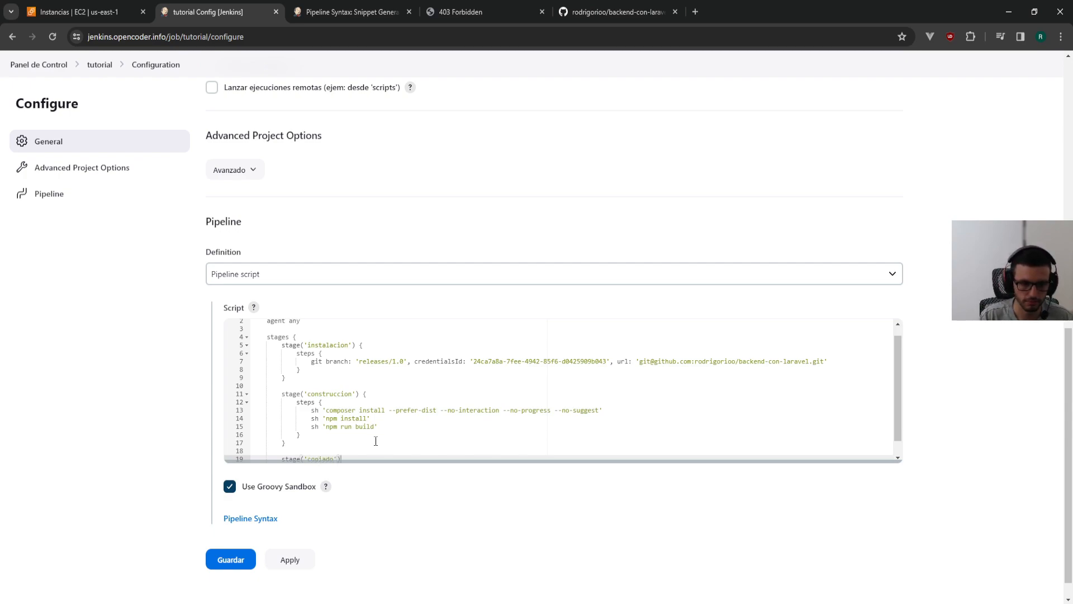
pyautogui.write(' {')
pyautogui.press('Return')
pyautogui.press('Return')
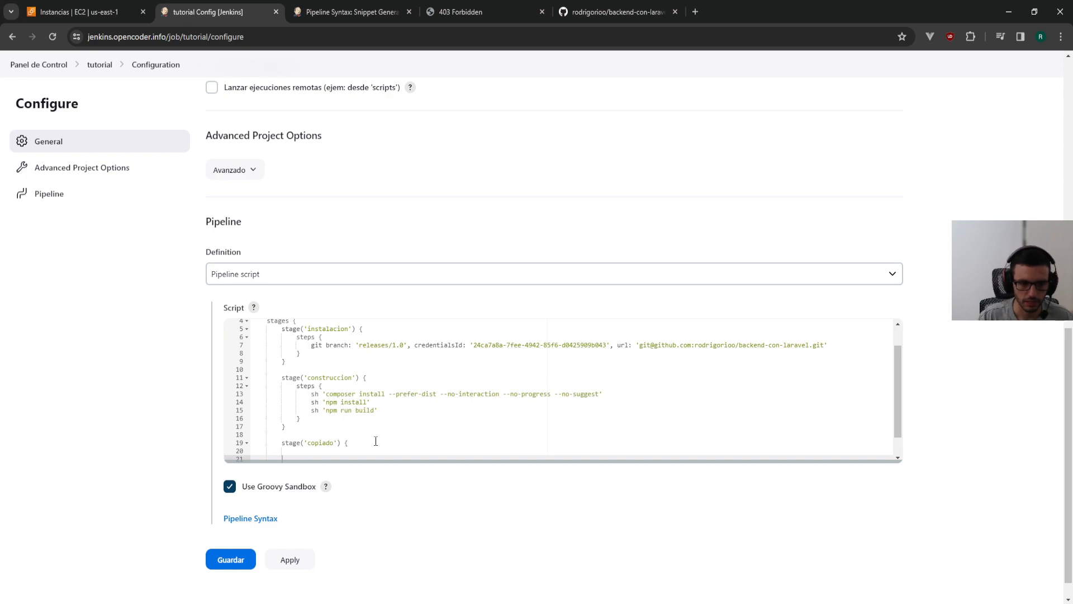
pyautogui.press('BackSpace')
pyautogui.press('BackSpace')
pyautogui.scroll(-1, 375, 441)
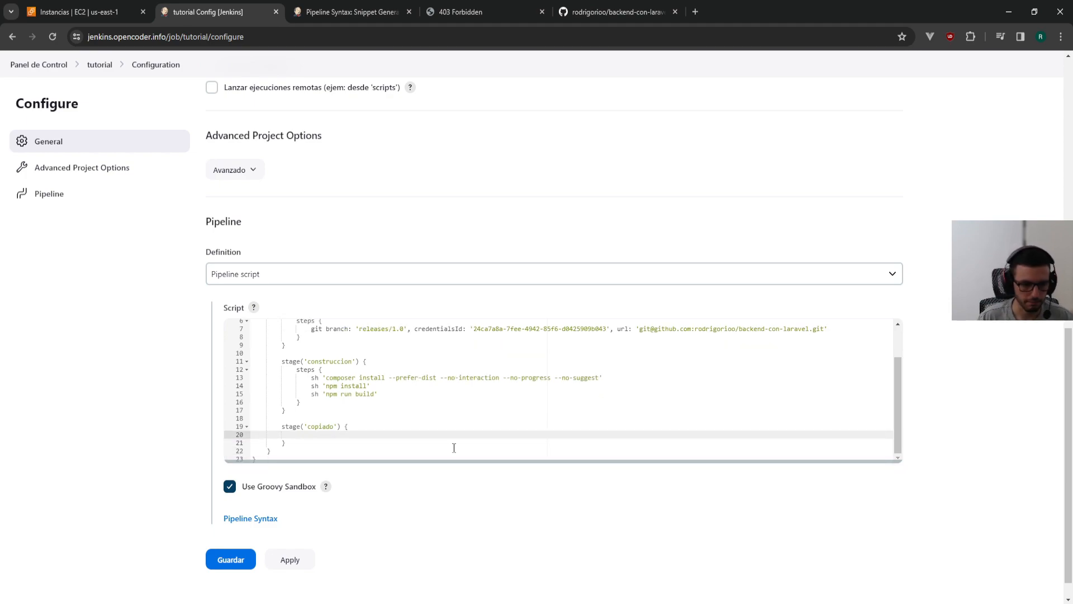
pyautogui.write('steps {')
pyautogui.press('Return')
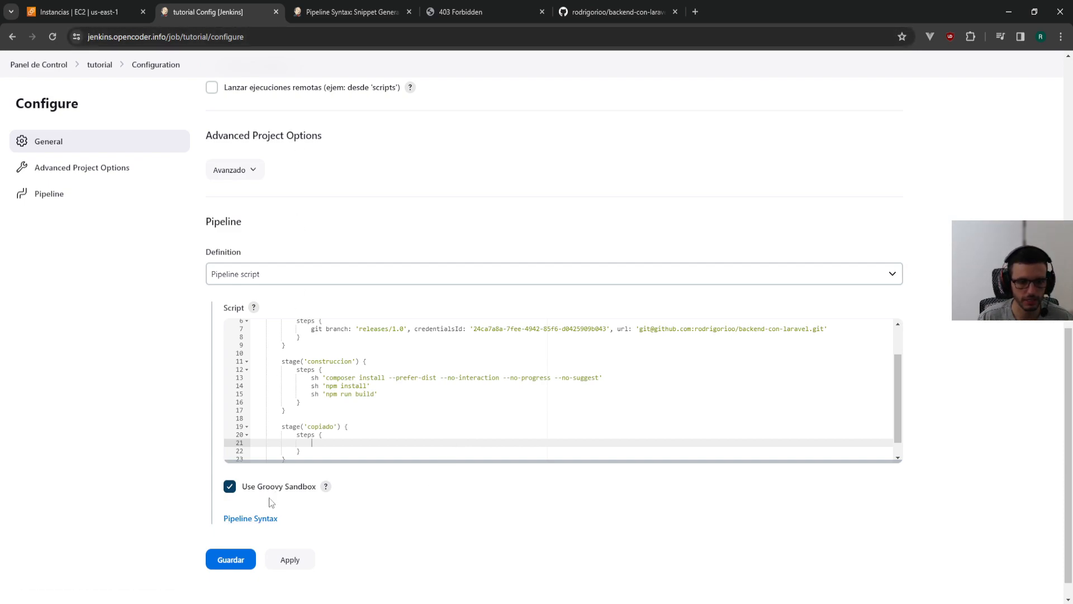
# Choose 'sshagent: SSH Agent' as the sample step in the Pipeline Syntax Snippet Generator.
pyautogui.click(352, 12)
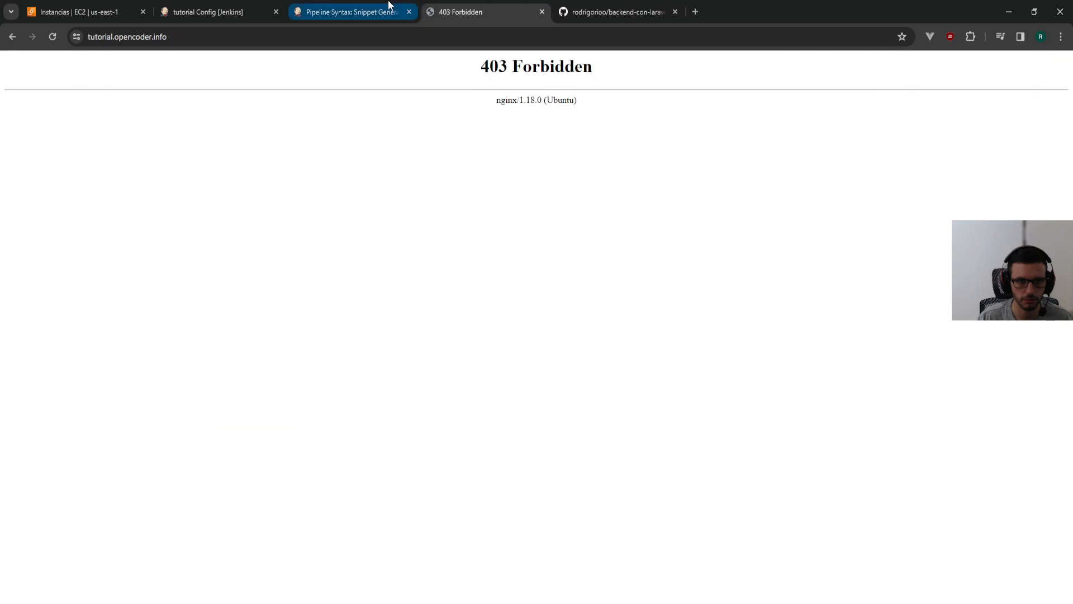
pyautogui.click(286, 282)
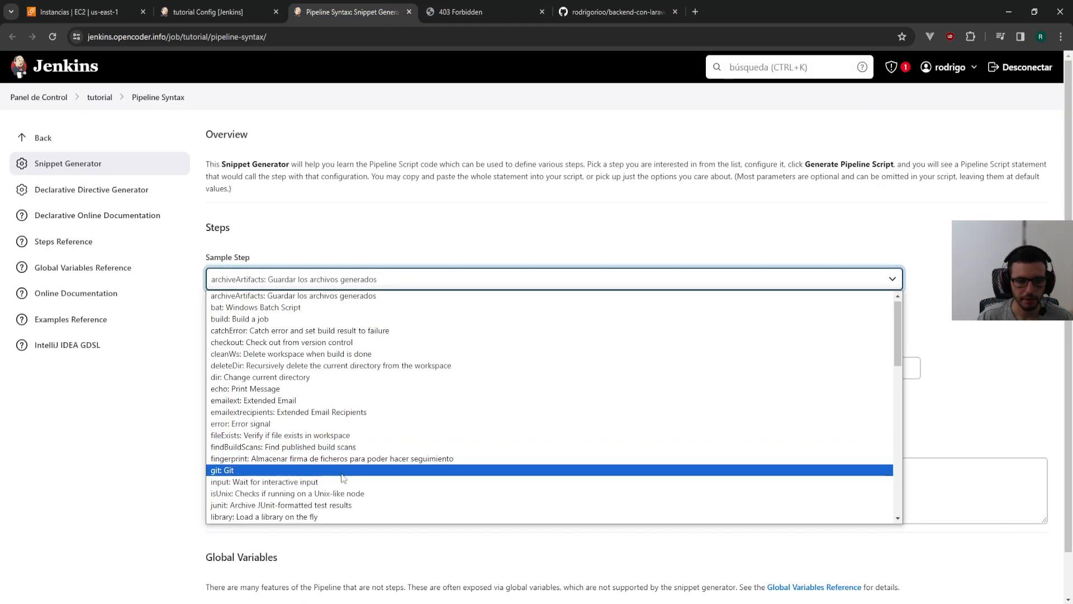
pyautogui.scroll(-5, 341, 467)
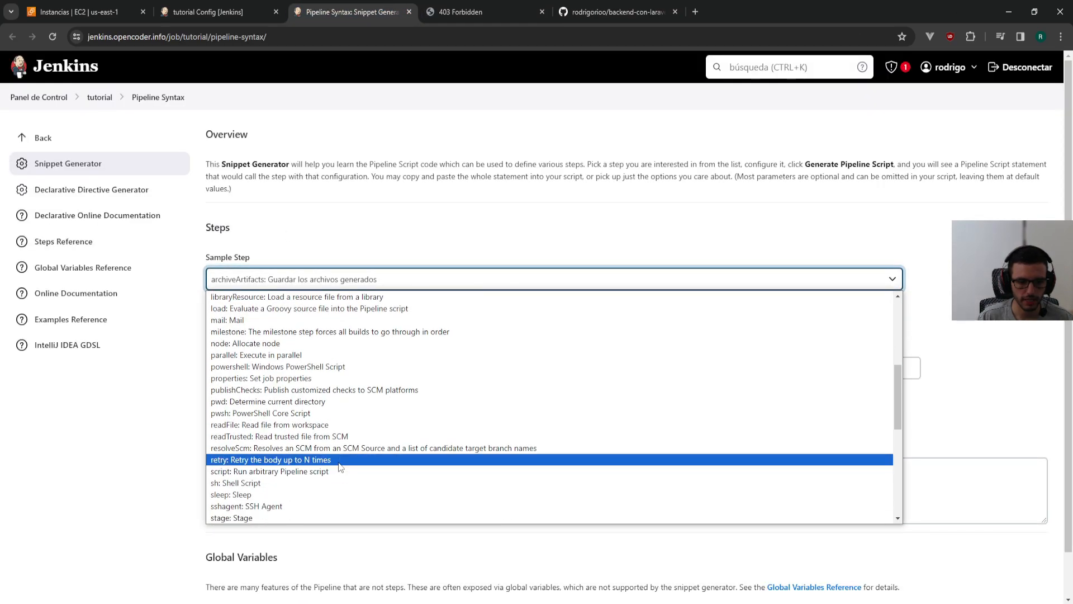
pyautogui.click(320, 507)
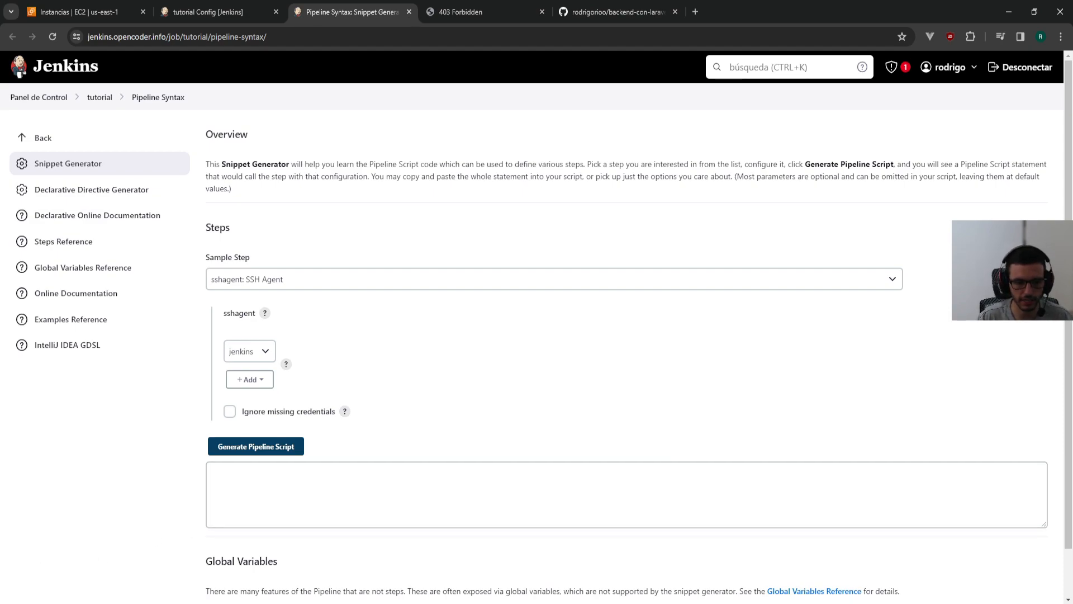
# Switch to PuTTY Key Generator, generate a 2048-bit RSA key pair, and select the public key text for copying.
pyautogui.click(302, 600)
pyautogui.click(577, 365)
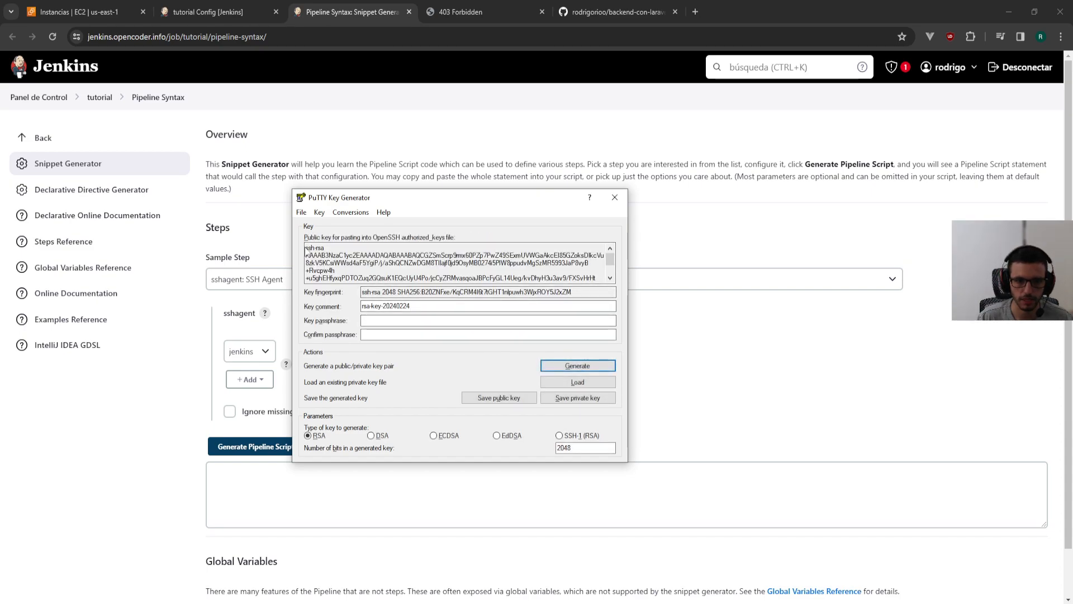
pyautogui.moveTo(307, 247); pyautogui.dragTo(486, 288)
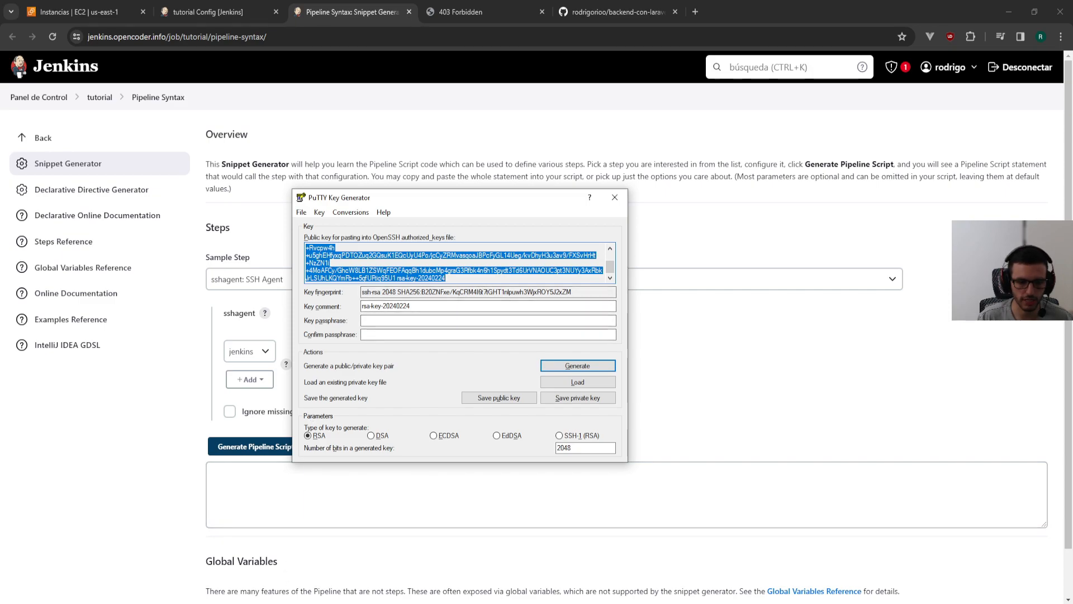
# Switch to the PuTTY terminal and open ~/.ssh/authorized_keys in nano with sudo.
pyautogui.hotkey('alt', 'Tab')
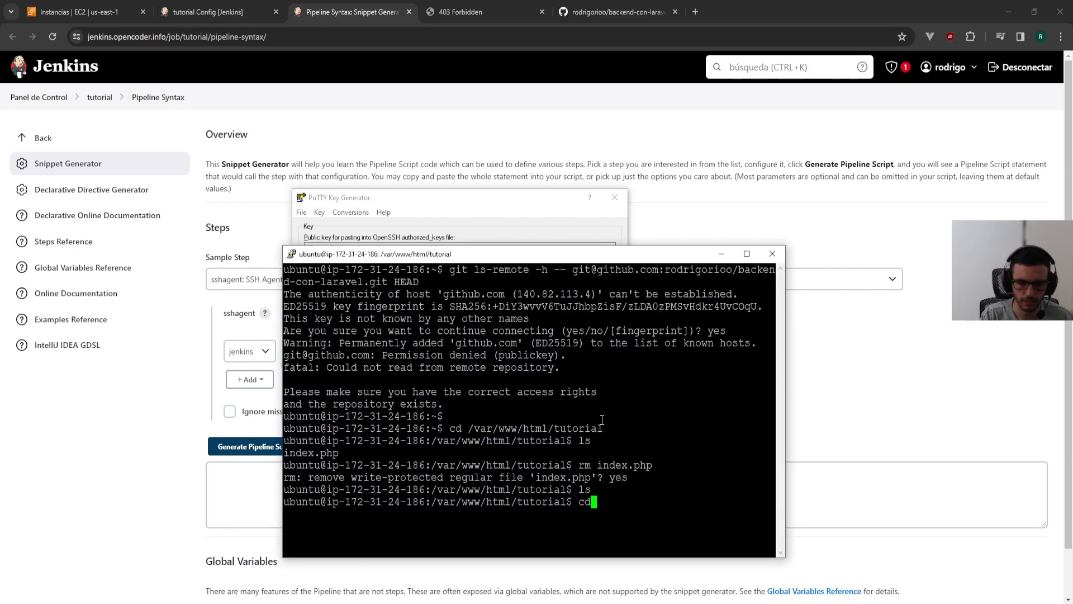
pyautogui.write('sudo nano .')
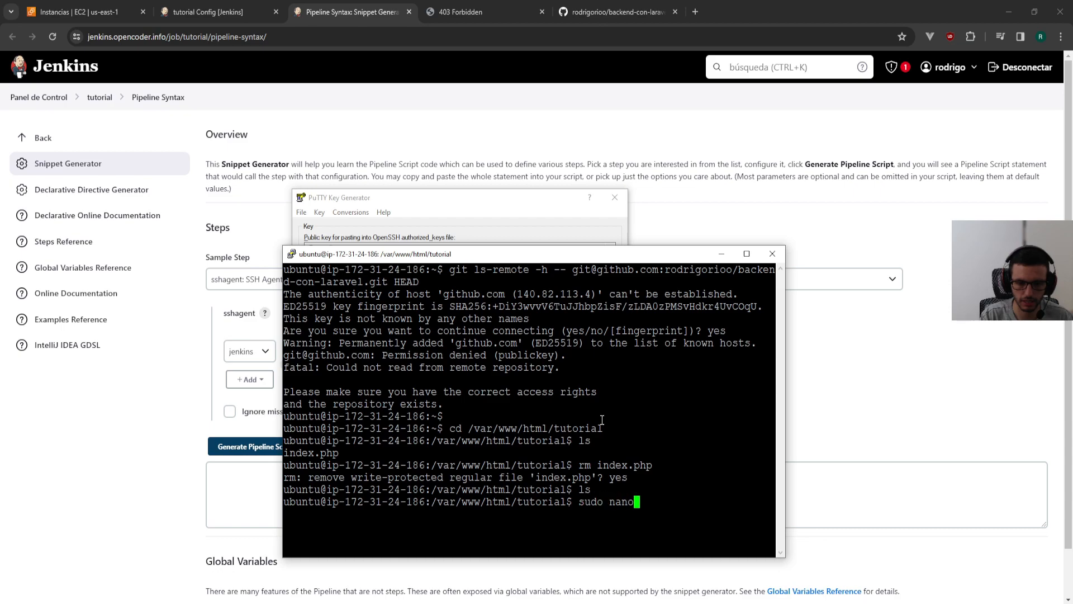
pyautogui.press('BackSpace')
pyautogui.write('~./s')
pyautogui.press('BackSpace')
pyautogui.press('BackSpace')
pyautogui.press('BackSpace')
pyautogui.write('/.ssh/authrozied_ke')
pyautogui.press('BackSpace')
pyautogui.press('BackSpace')
pyautogui.press('BackSpace')
pyautogui.press('BackSpace')
pyautogui.press('BackSpace')
pyautogui.press('BackSpace')
pyautogui.press('BackSpace')
pyautogui.press('BackSpace')
pyautogui.press('BackSpace')
pyautogui.write('orized_keys')
pyautogui.press('Return')
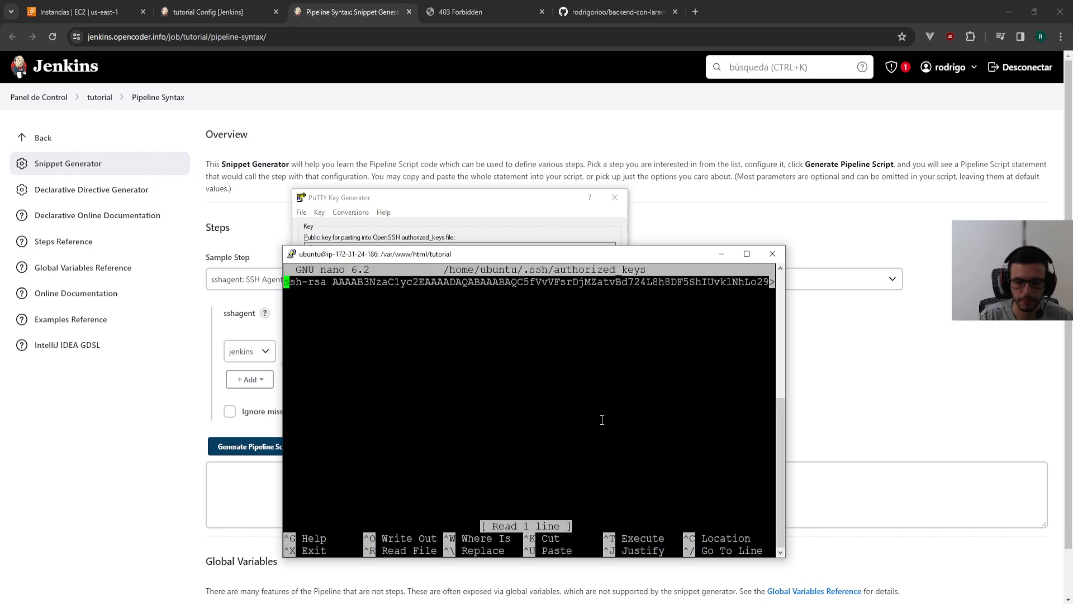
# Copy the generated public key from PuTTY Key Generator onto a new line of authorized_keys, and save and close the file.
pyautogui.press('Down')
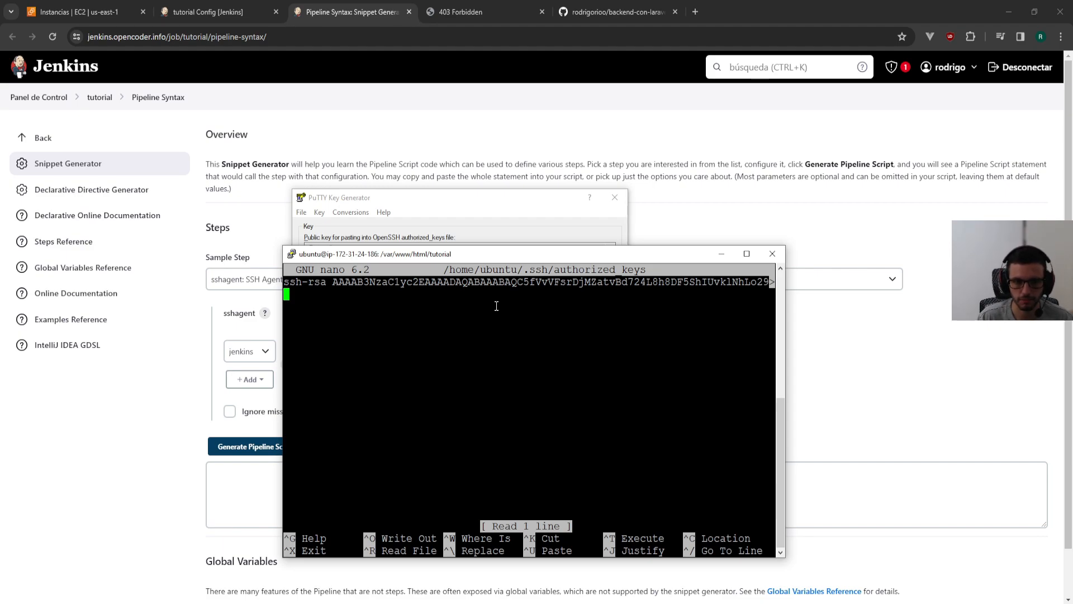
pyautogui.click(458, 220)
pyautogui.click(479, 274)
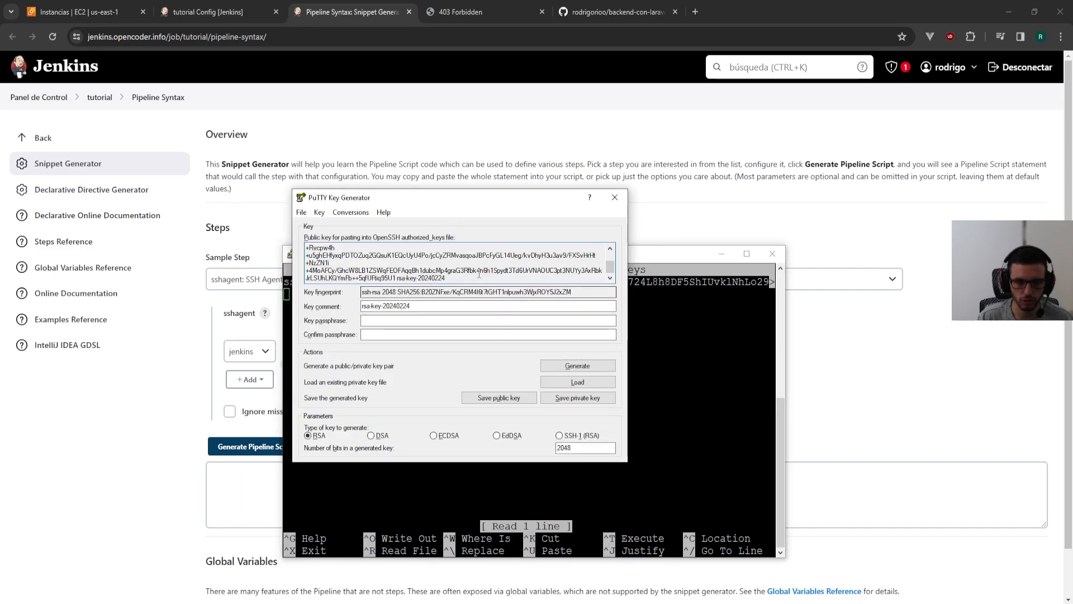
pyautogui.moveTo(479, 275); pyautogui.dragTo(279, 203)
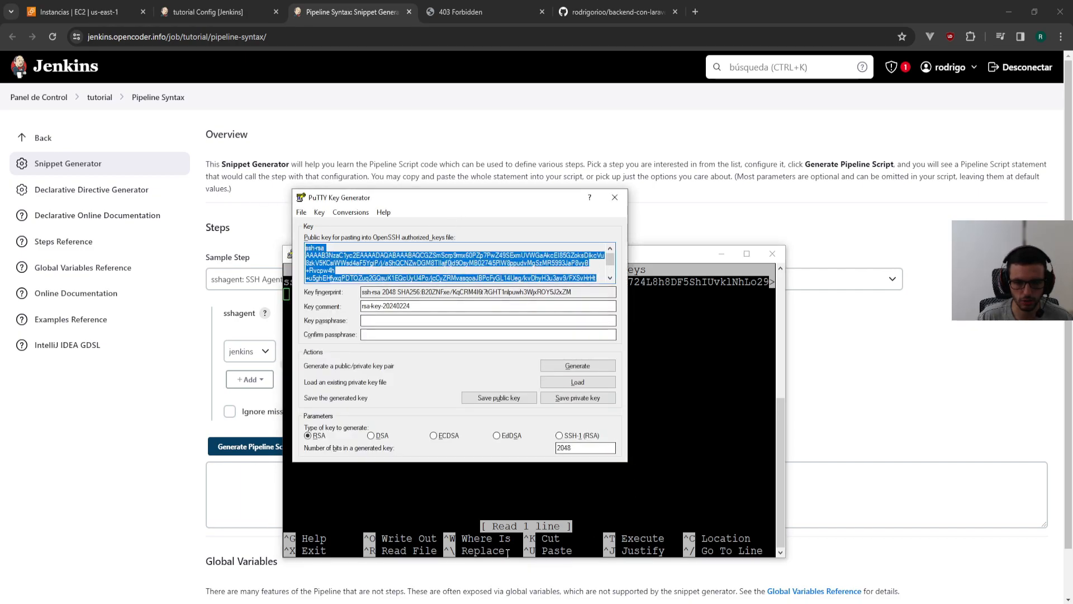
pyautogui.click(333, 551)
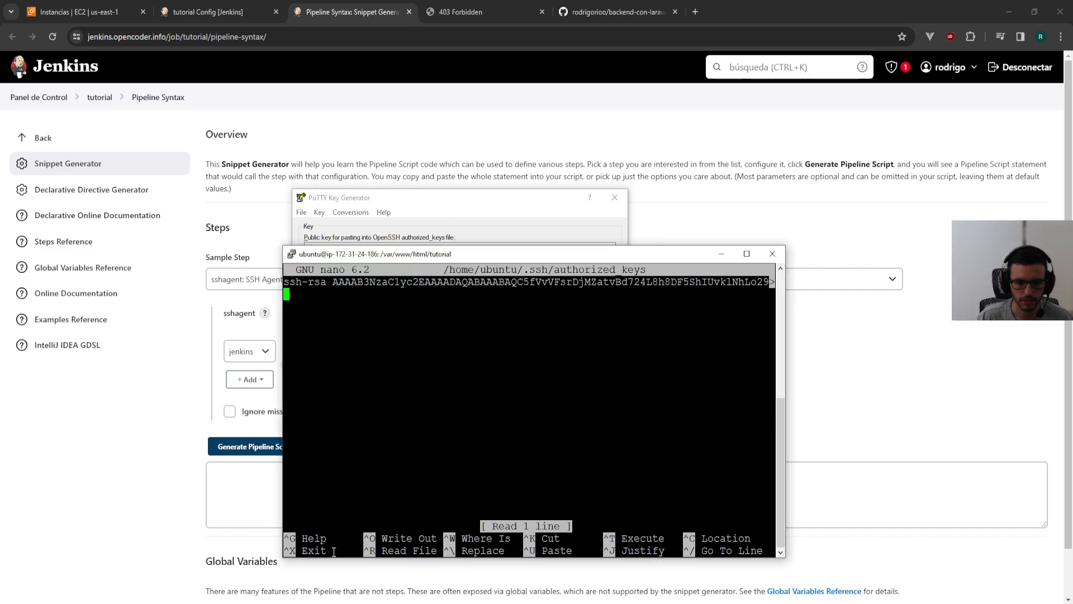
pyautogui.rightClick(506, 352)
pyautogui.hotkey('ctrl', 'x')
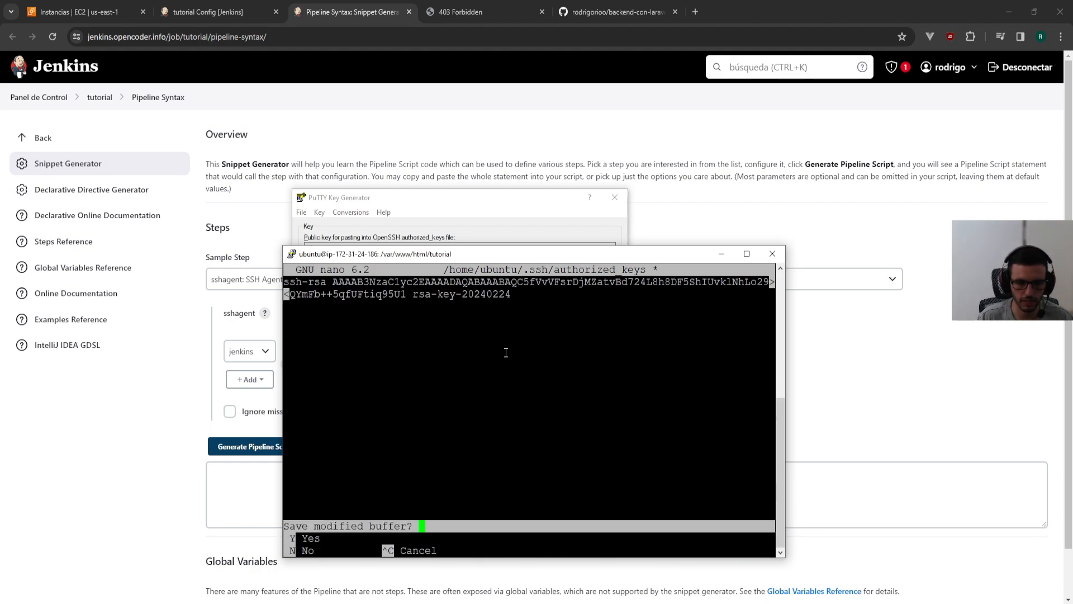
pyautogui.press('y')
pyautogui.press('Return')
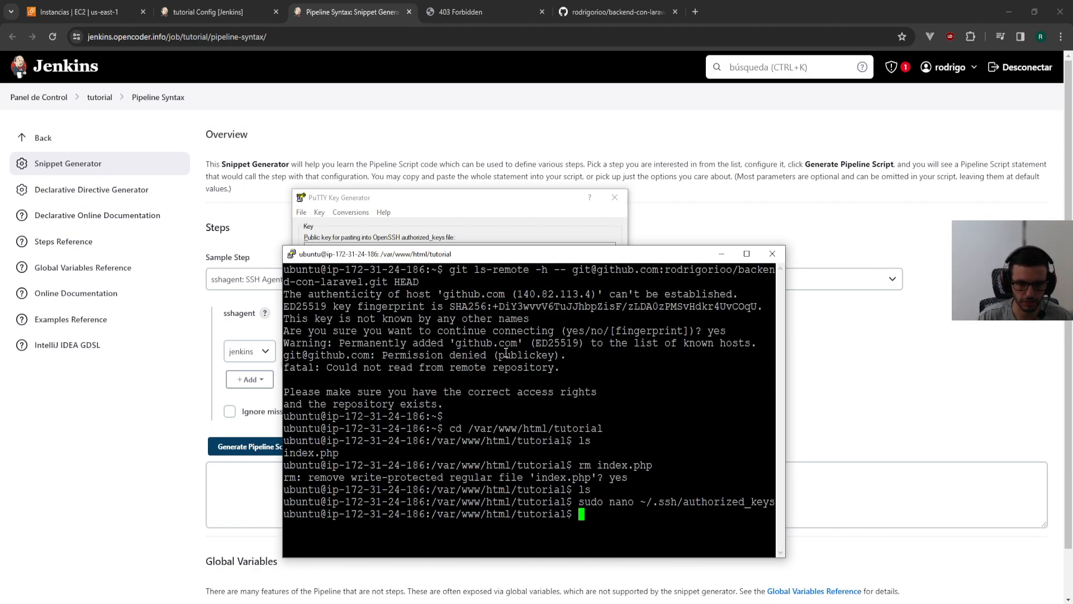
# Export the private key from PuTTY Key Generator in the new OpenSSH file format, without a passphrase, as ec2 in Descargas/dev.
pyautogui.click(444, 203)
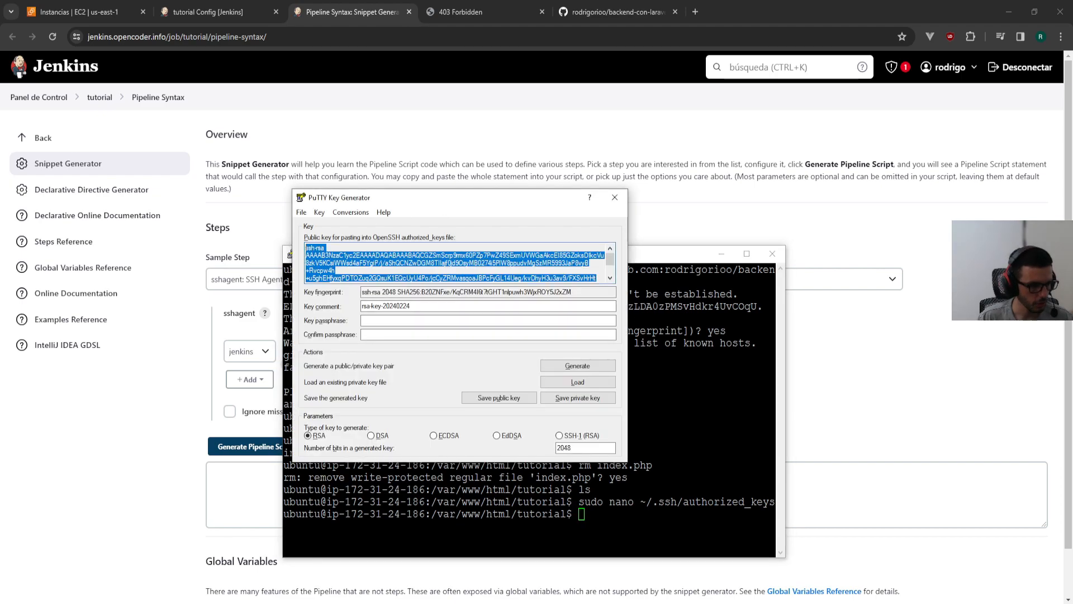
pyautogui.click(351, 213)
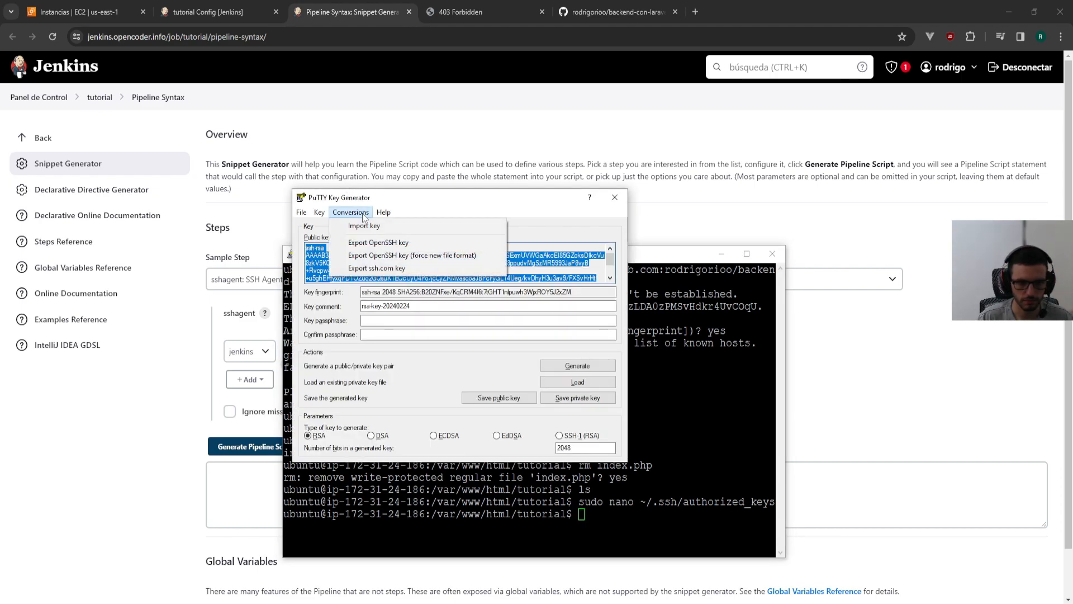
pyautogui.click(400, 256)
pyautogui.click(545, 351)
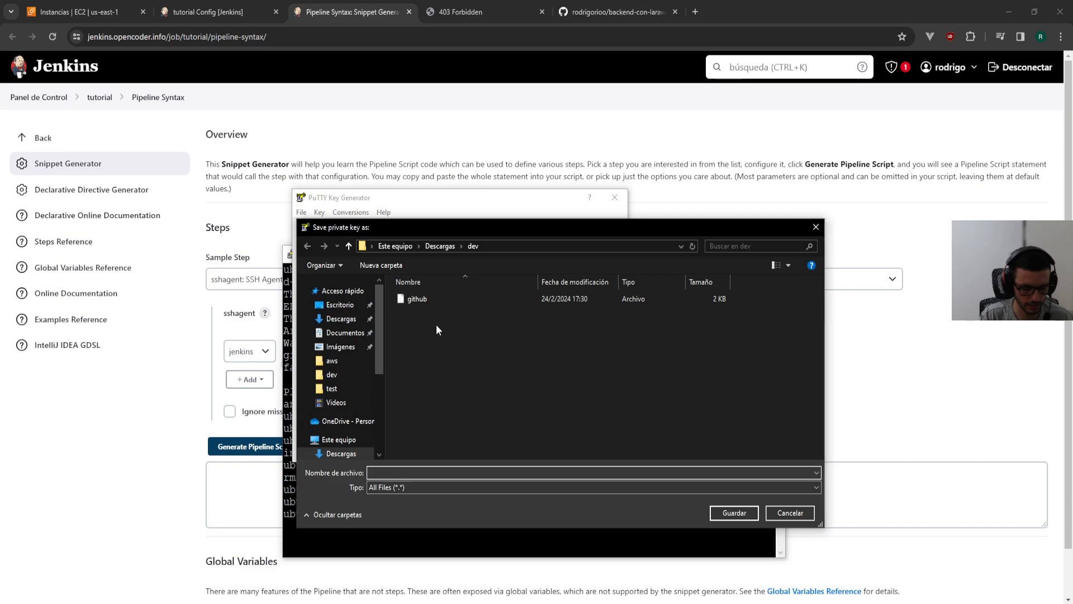
pyautogui.write('ec2')
pyautogui.press('Return')
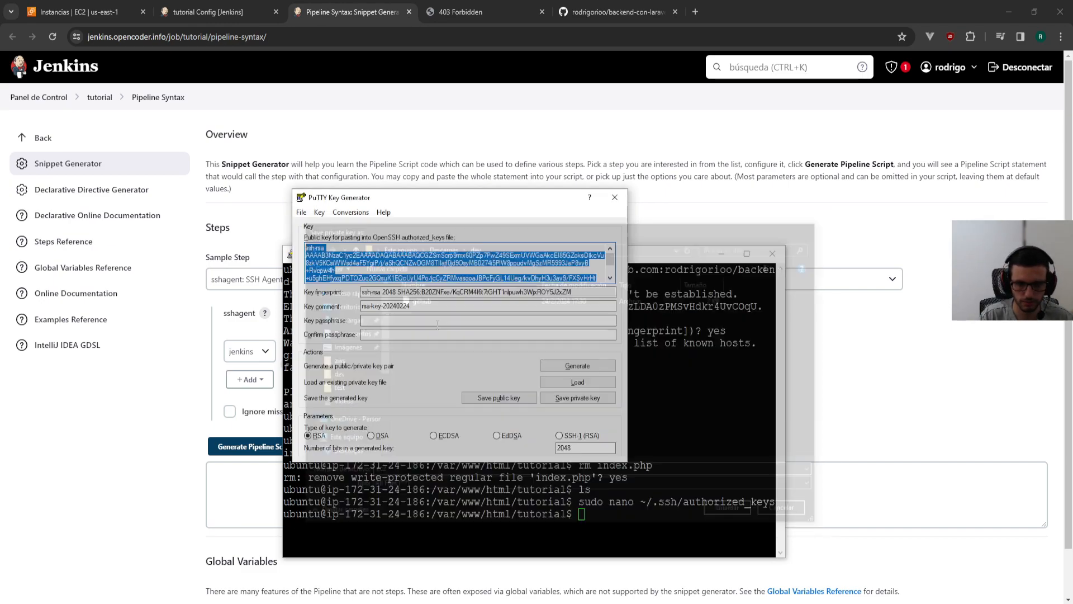
# Switch to the browser, open the Jenkins dashboard in a new tab, and go to the System credentials store.
pyautogui.click(136, 401)
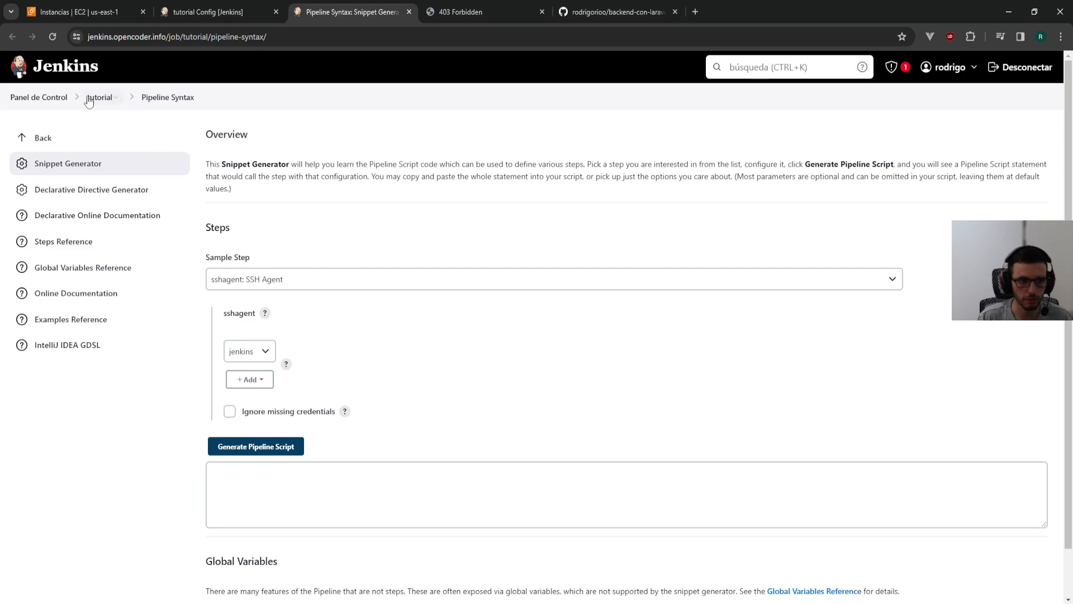
pyautogui.rightClick(42, 98)
pyautogui.click(54, 109)
pyautogui.moveTo(480, 9); pyautogui.dragTo(212, 6)
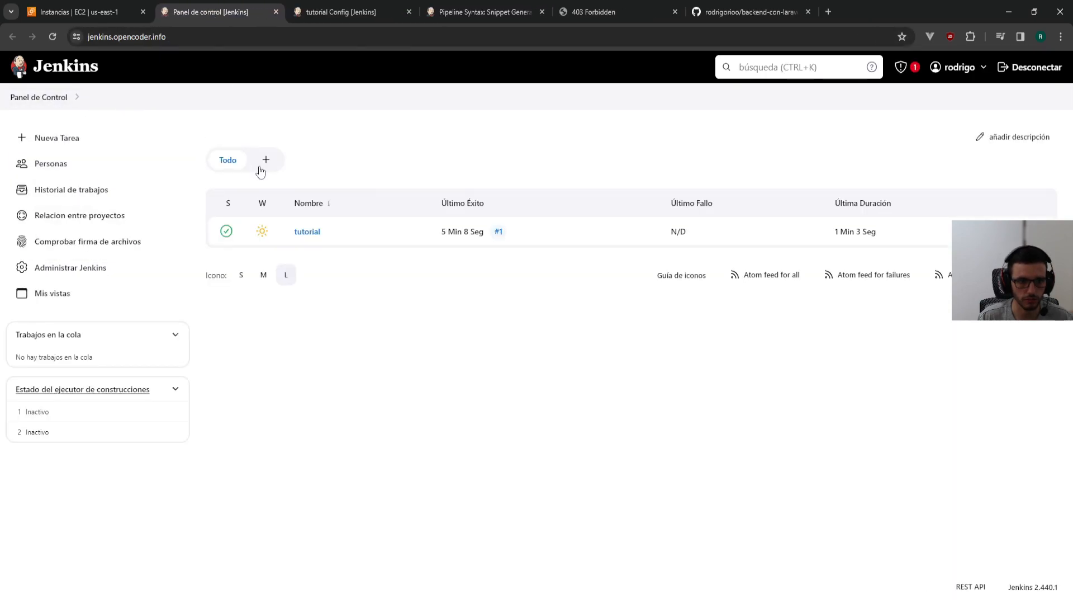
pyautogui.click(98, 269)
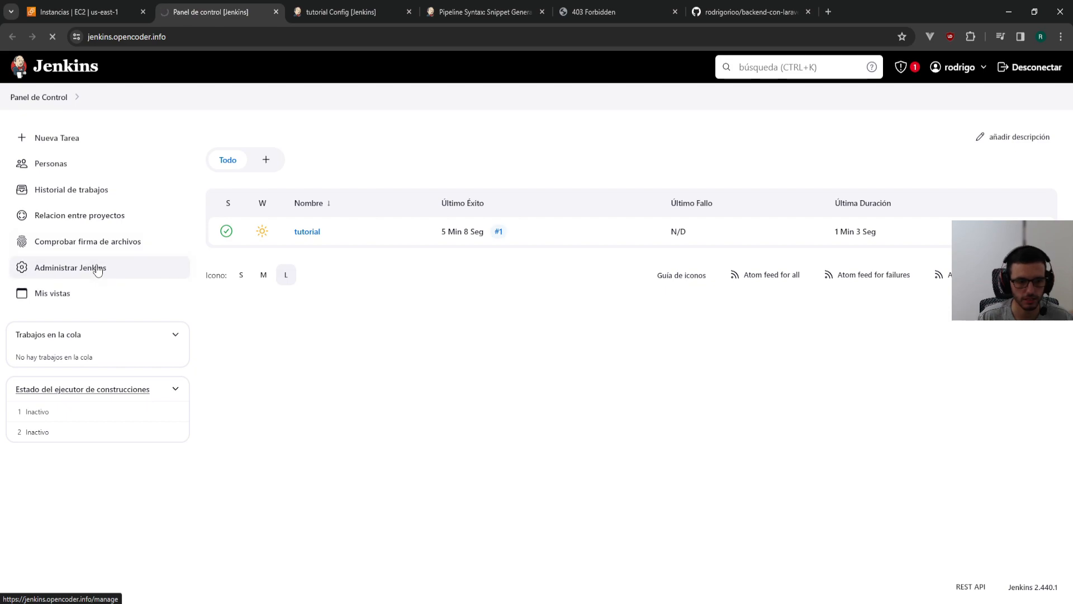
pyautogui.scroll(-2, 503, 377)
pyautogui.click(477, 384)
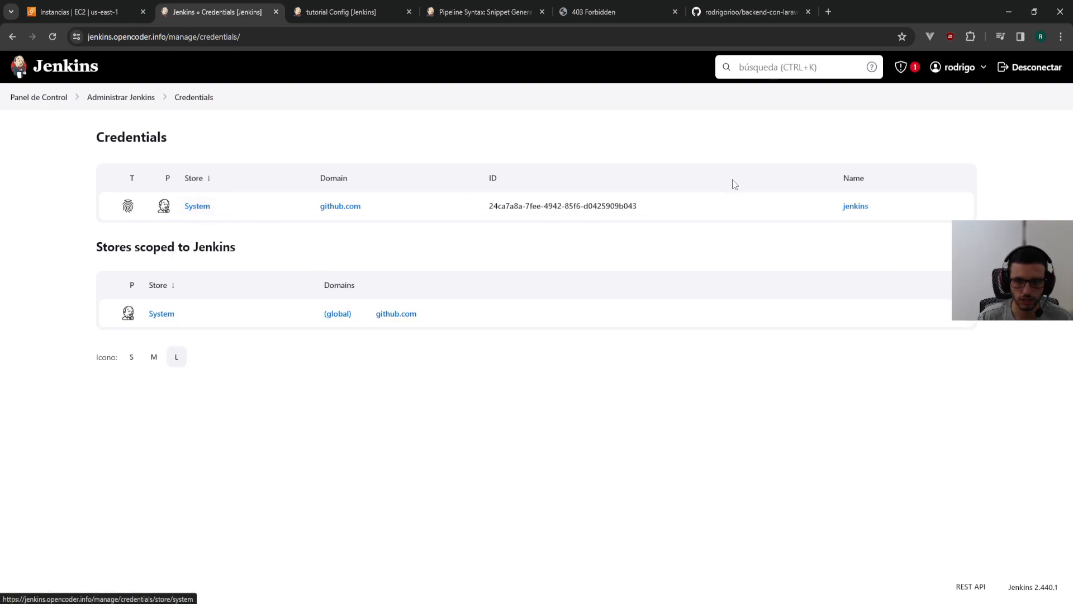
pyautogui.click(193, 208)
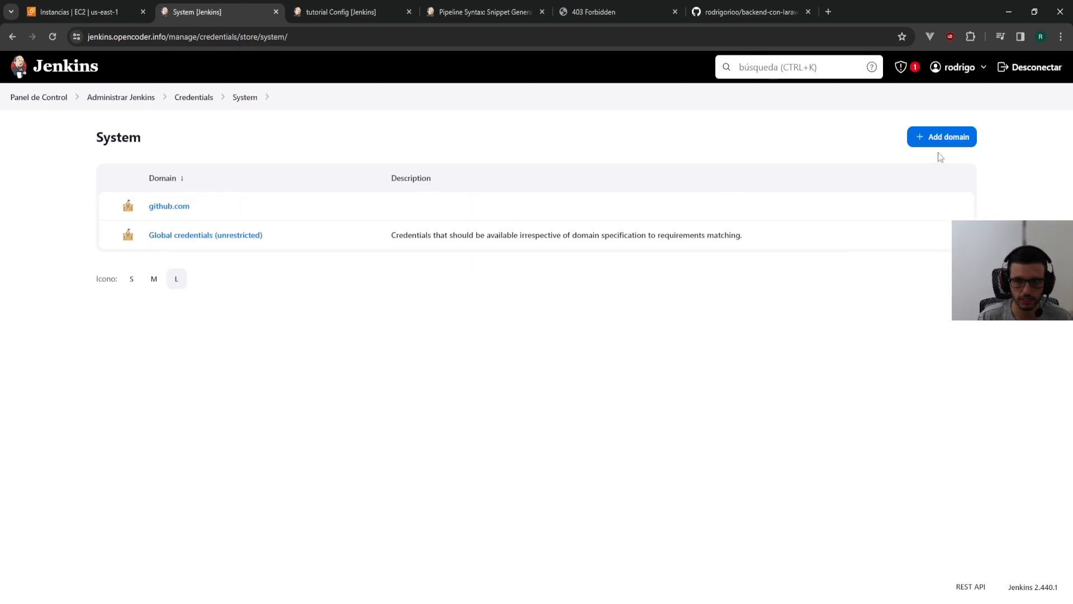
# Create a new credentials domain named opencoder.info in the System store.
pyautogui.click(927, 137)
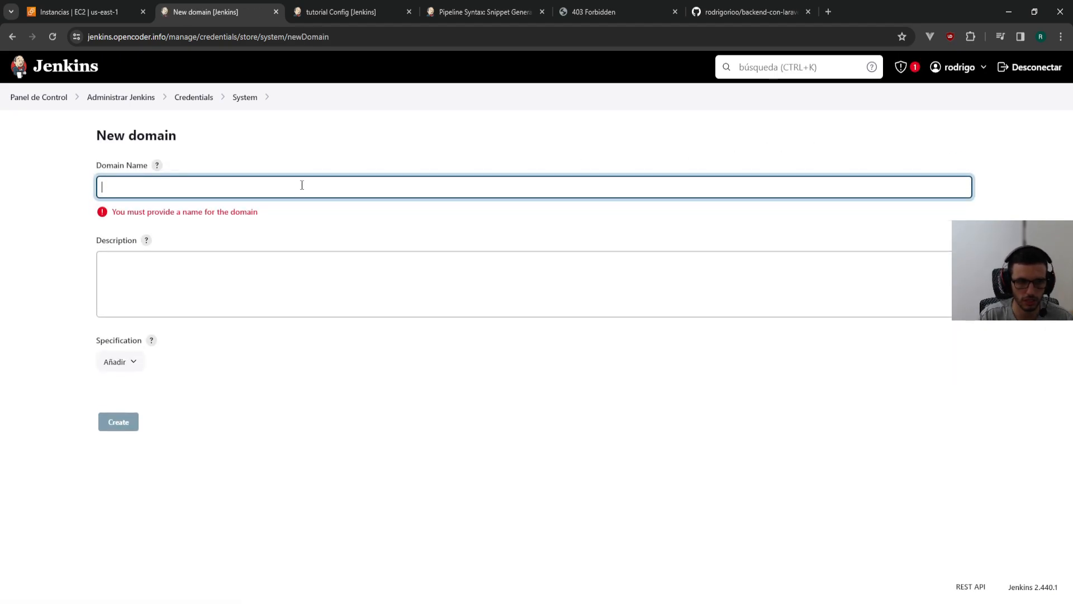
pyautogui.write('opencoder.info')
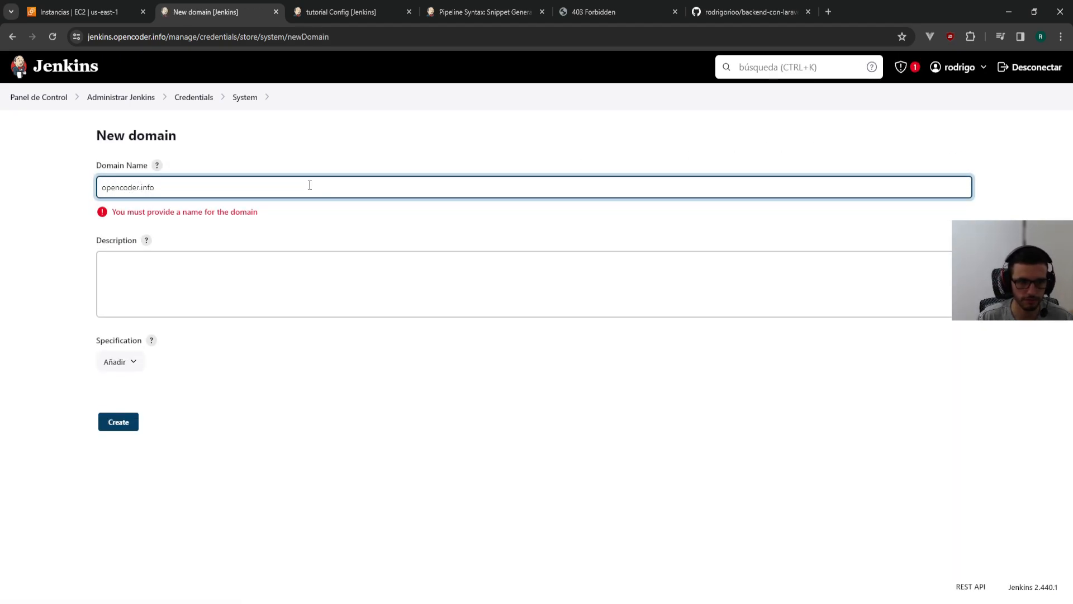
pyautogui.click(117, 403)
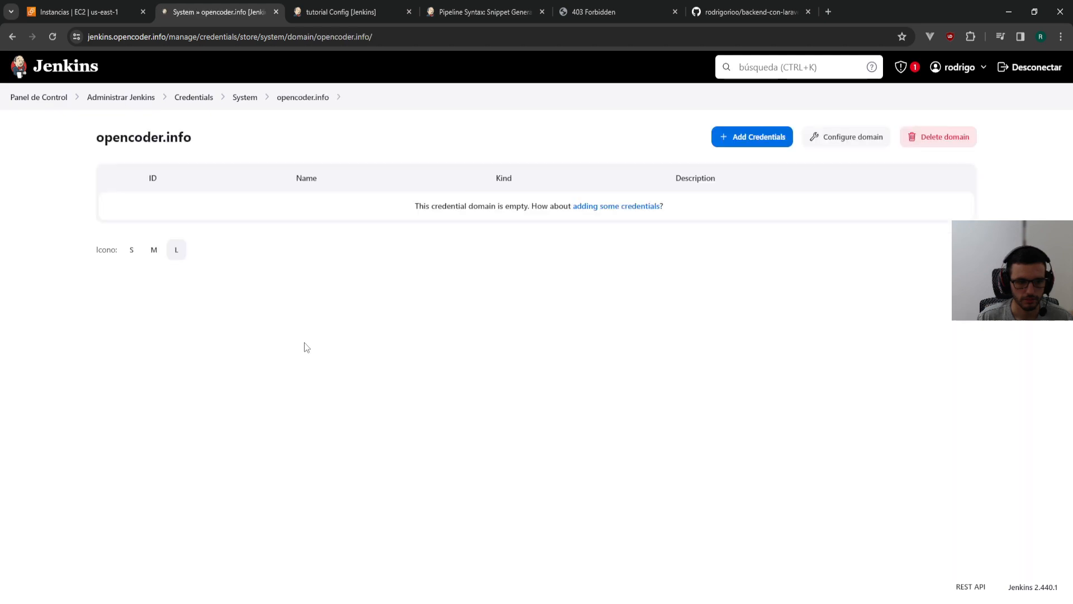
# Create an SSH Username with private key credential in the opencoder.info domain, entering the private key directly.
pyautogui.click(752, 137)
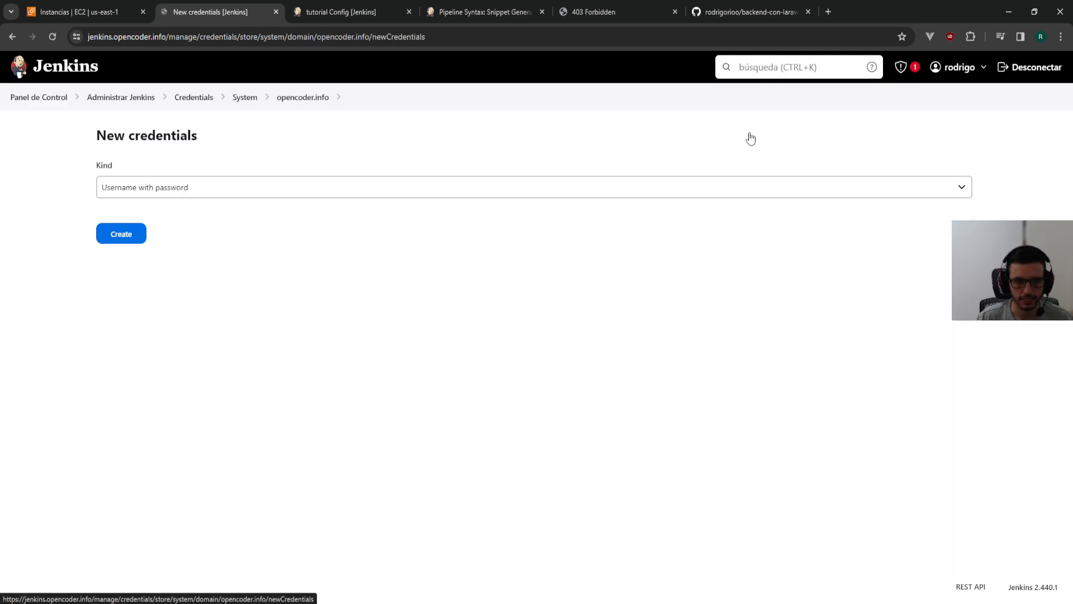
pyautogui.click(280, 187)
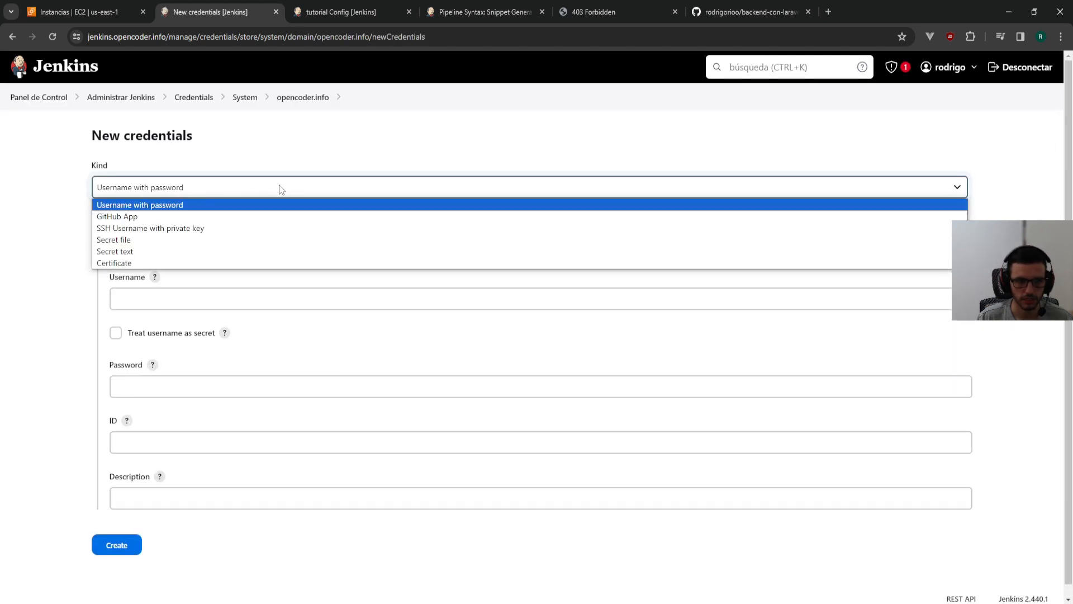
pyautogui.click(249, 228)
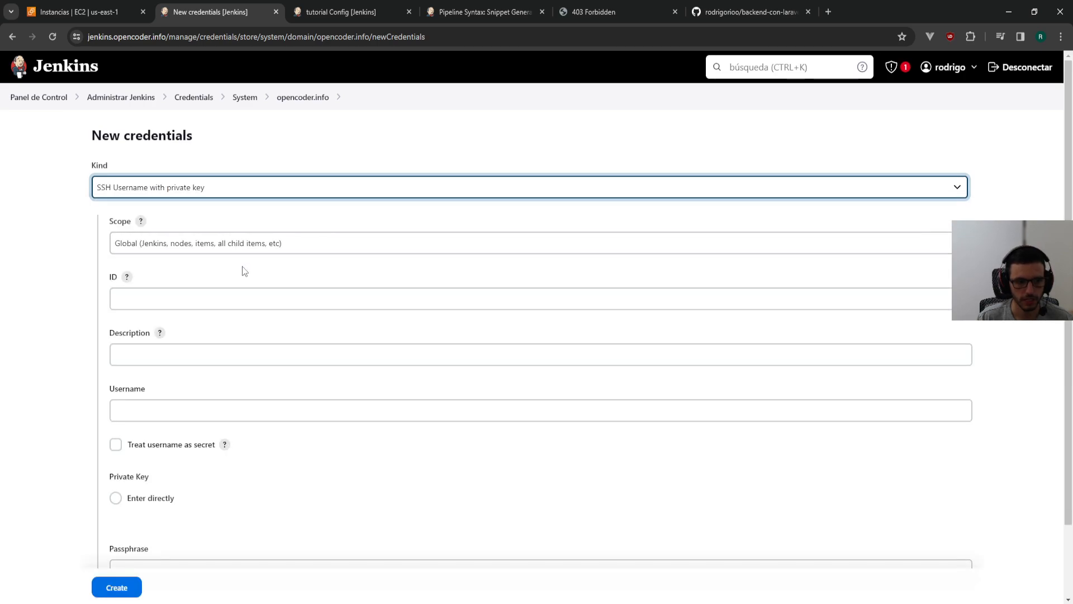
pyautogui.scroll(-2, 134, 419)
pyautogui.click(134, 419)
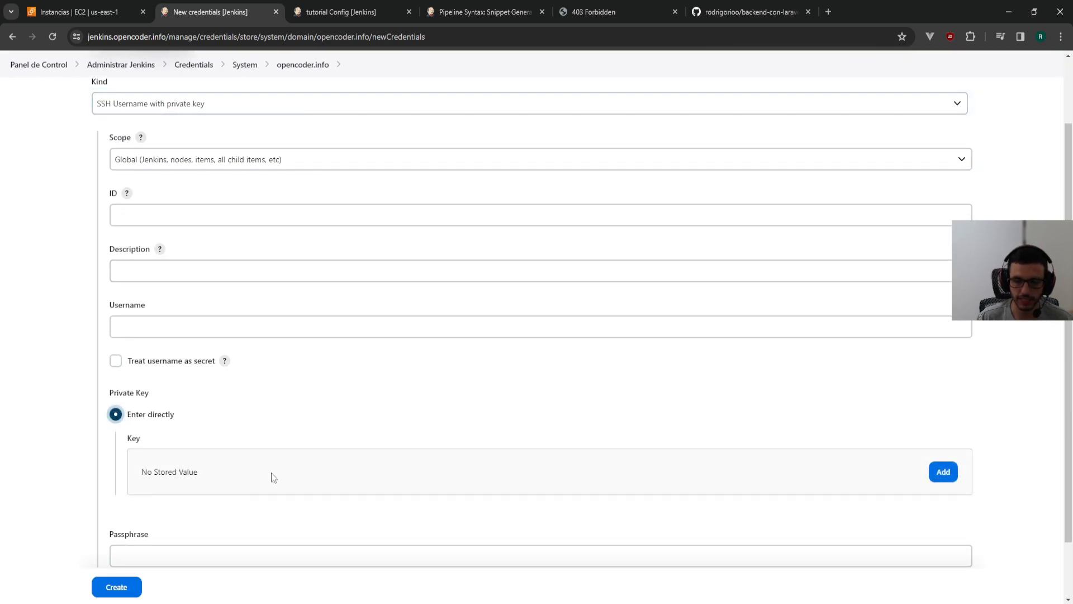
pyautogui.click(943, 472)
pyautogui.click(312, 505)
pyautogui.hotkey('ctrl', 'v')
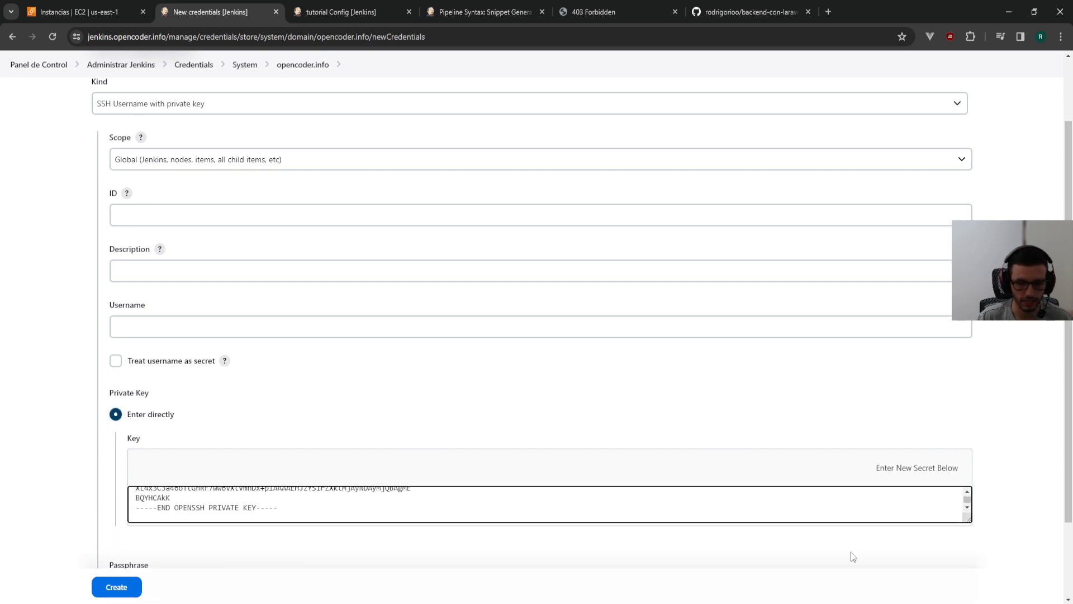
pyautogui.click(766, 603)
pyautogui.click(116, 587)
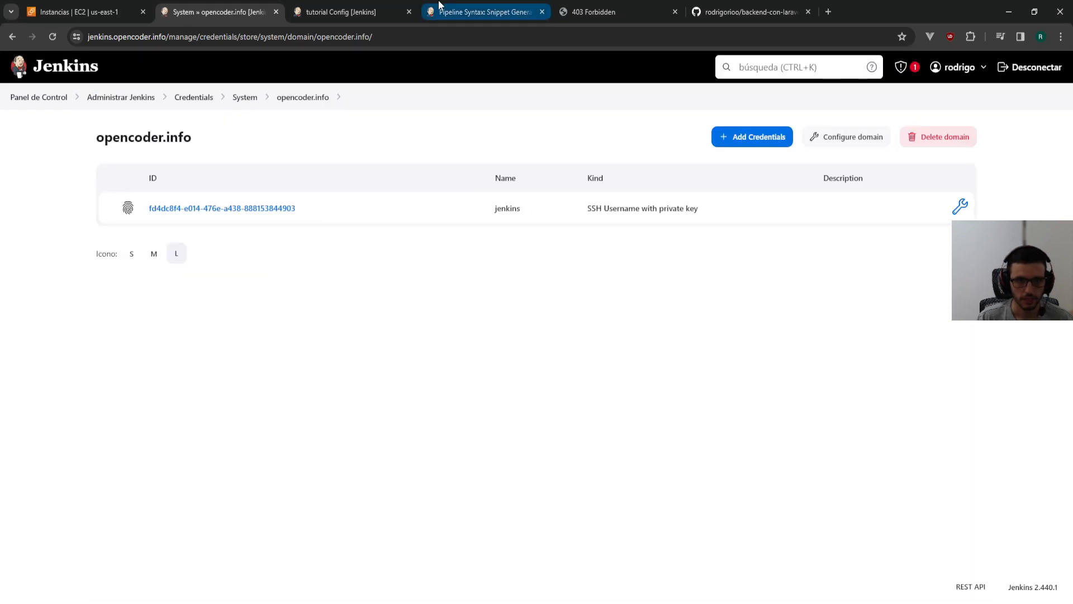
# Check which credentials the sshagent step offers in the tutorial job's Snippet Generator.
pyautogui.click(484, 12)
pyautogui.click(249, 351)
pyautogui.click(255, 350)
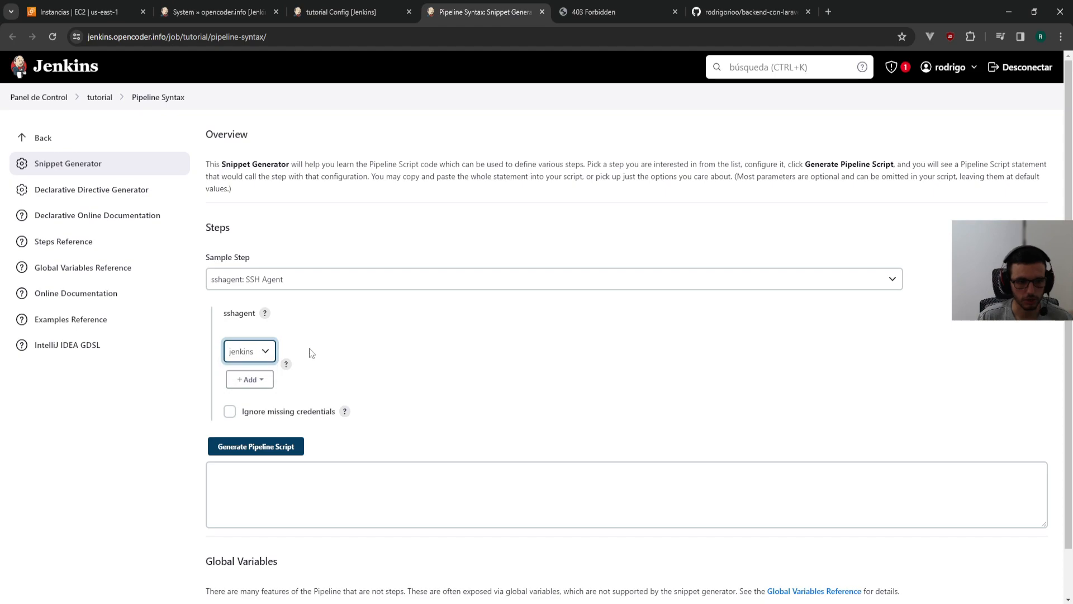
# Set the username of the SSH credential in the opencoder.info domain to opencoder.info and save it.
pyautogui.click(221, 12)
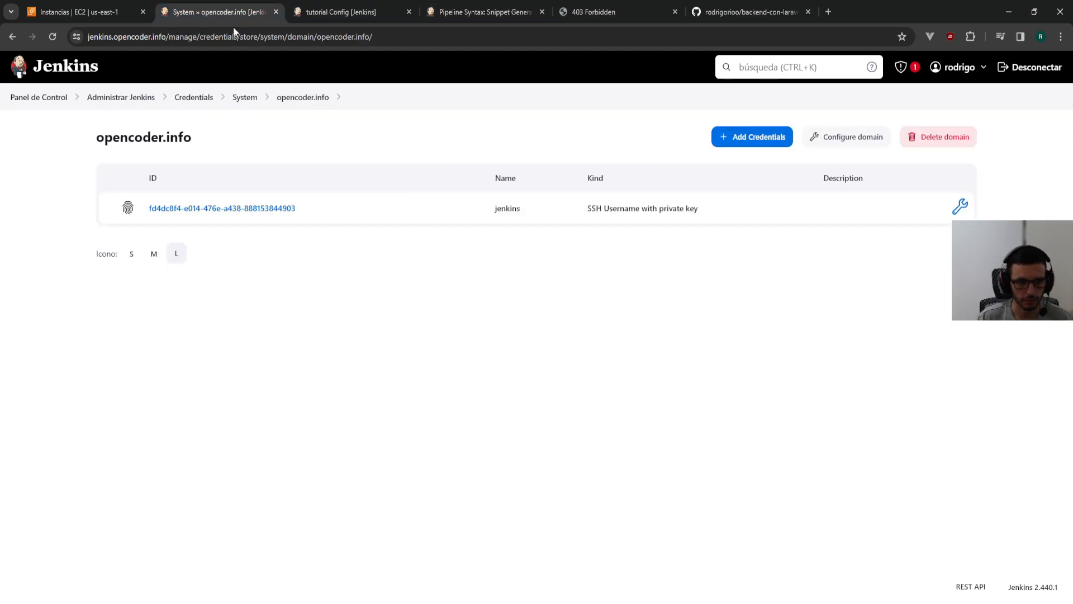
pyautogui.click(206, 216)
pyautogui.click(13, 37)
pyautogui.click(958, 207)
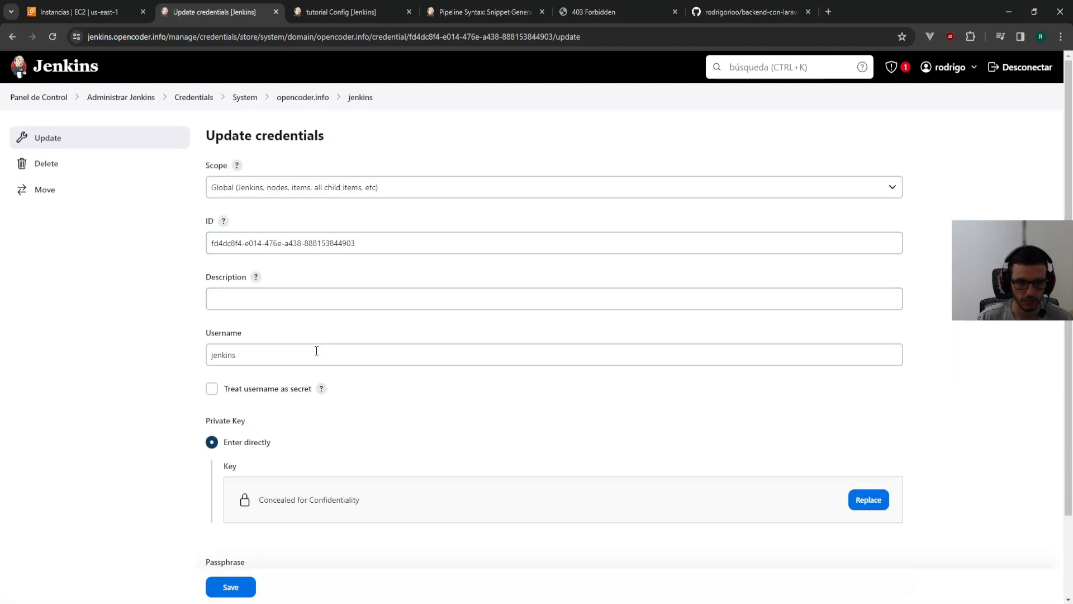
pyautogui.moveTo(319, 348); pyautogui.dragTo(103, 335)
pyautogui.write('opencoder.info')
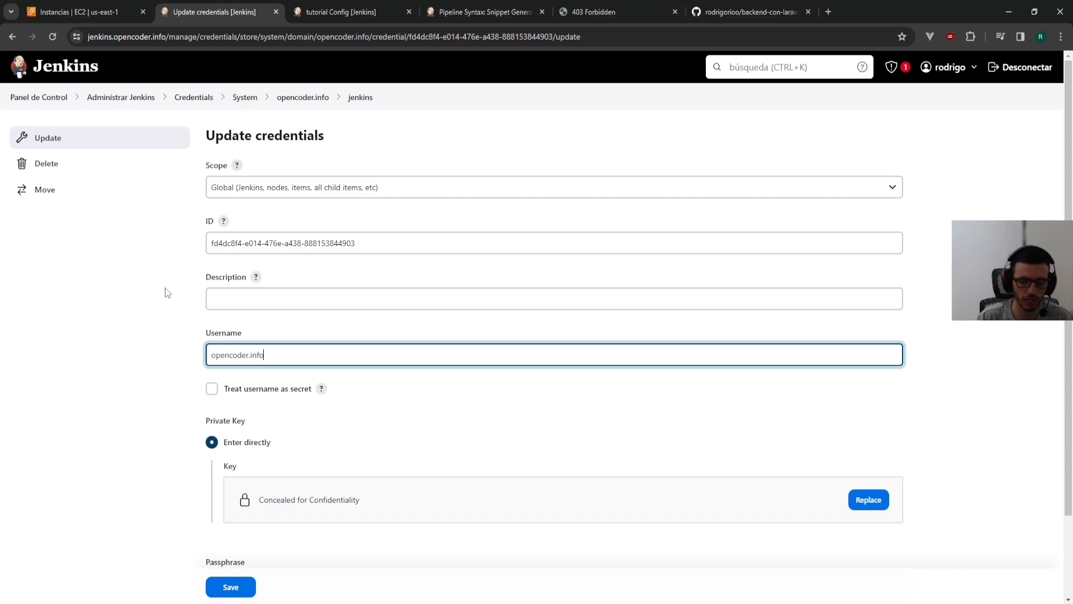
pyautogui.click(231, 587)
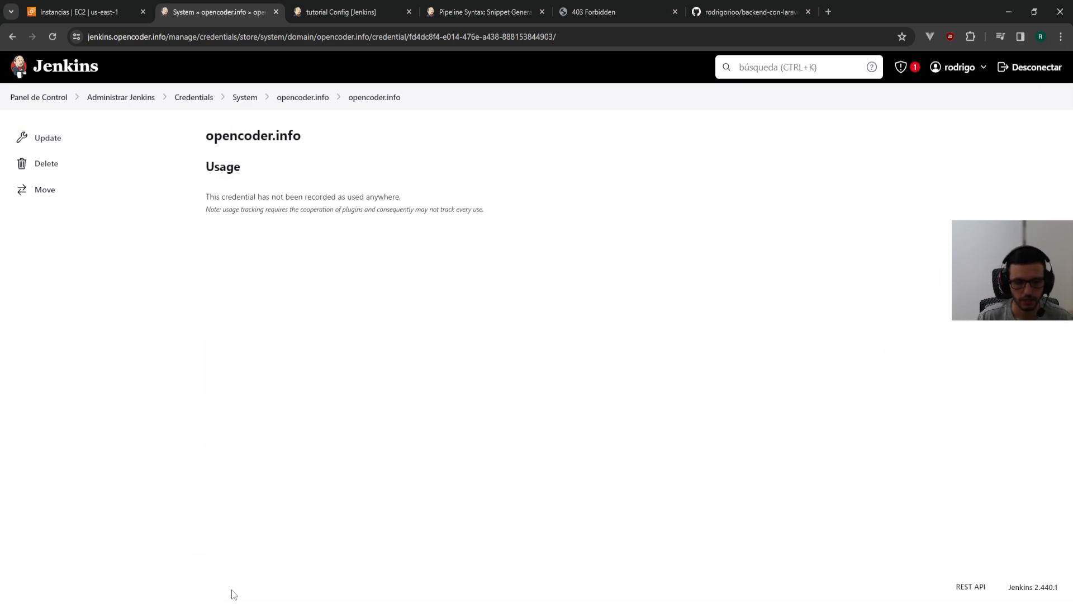
# Reload the Snippet Generator and choose the sample step sshagent: SSH Agent with the opencoder.info credential.
pyautogui.click(353, 8)
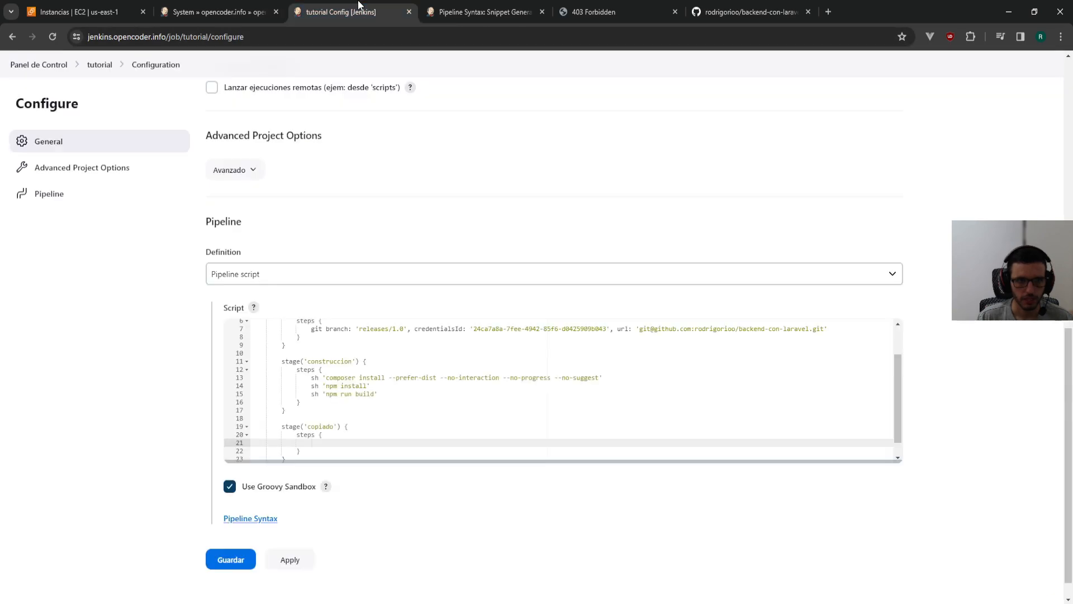
pyautogui.click(451, 8)
pyautogui.press('F5')
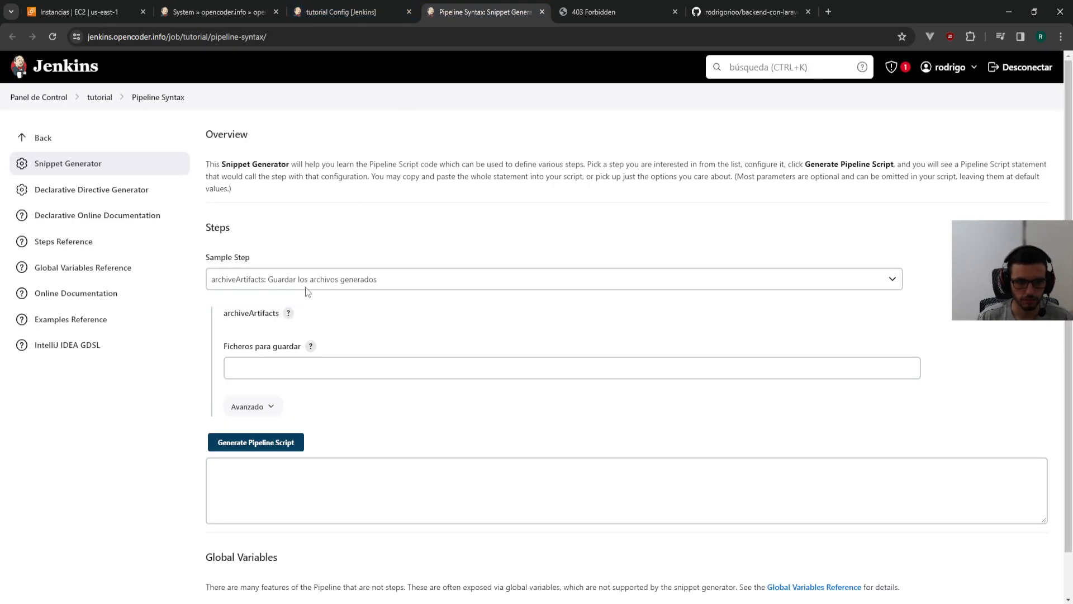
pyautogui.click(307, 289)
pyautogui.scroll(-4, 305, 436)
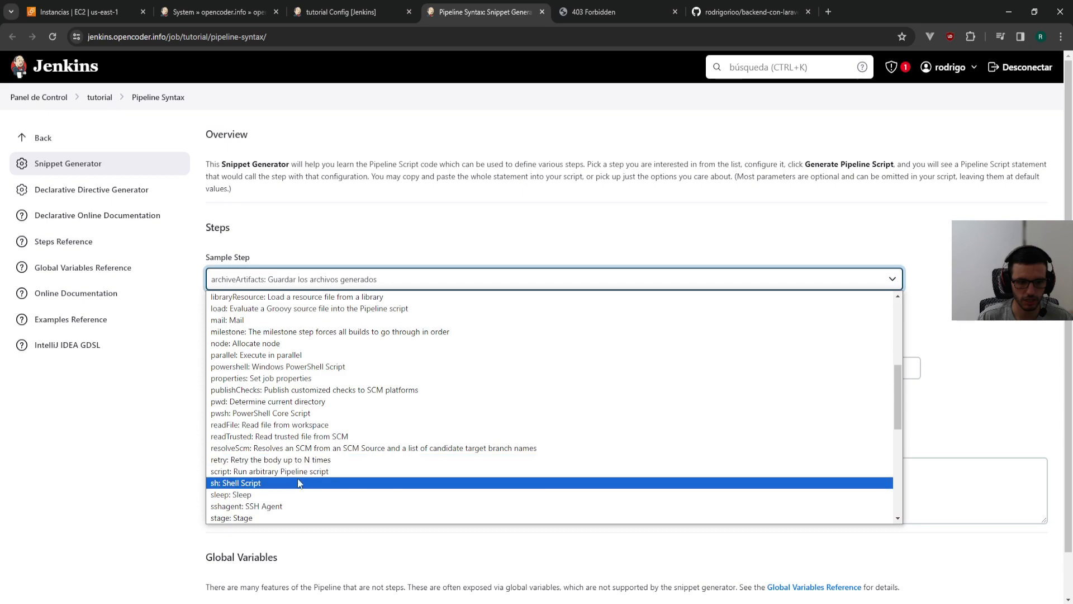
pyautogui.click(296, 506)
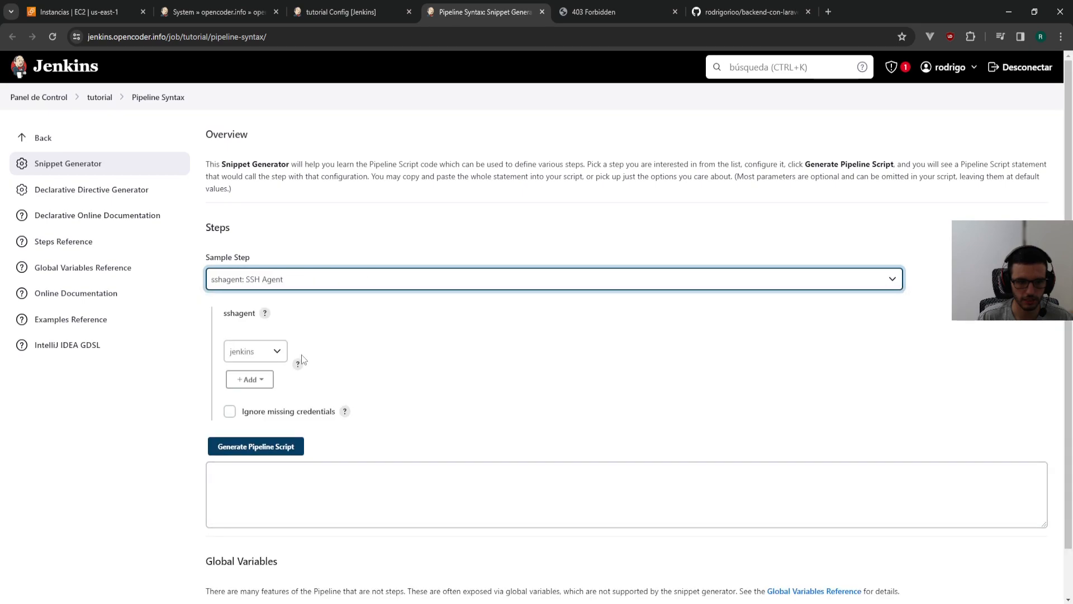
pyautogui.click(272, 351)
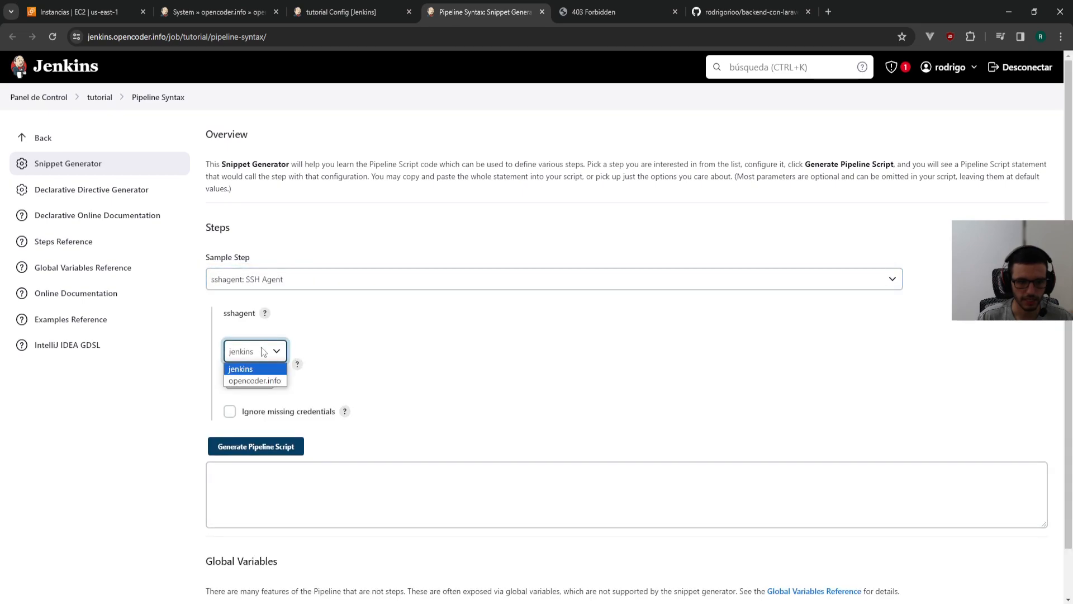
pyautogui.click(256, 384)
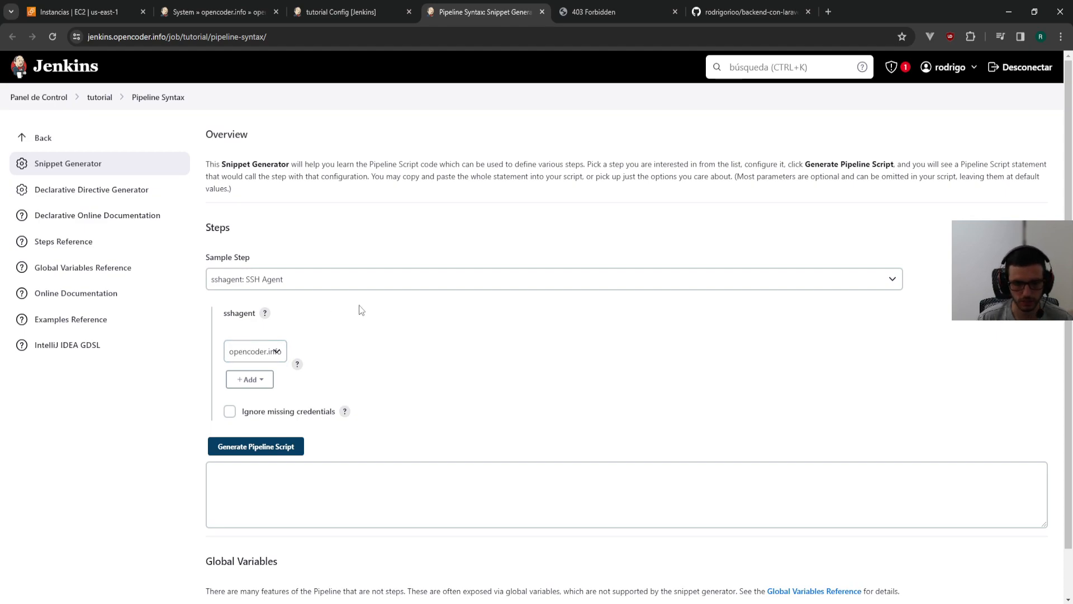
pyautogui.click(275, 352)
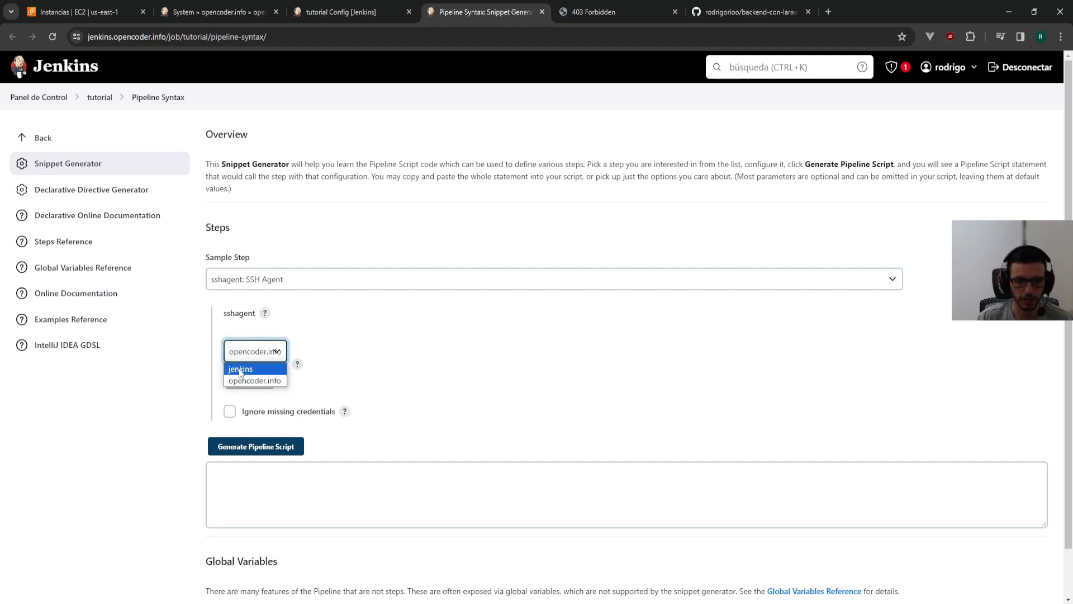
pyautogui.click(253, 381)
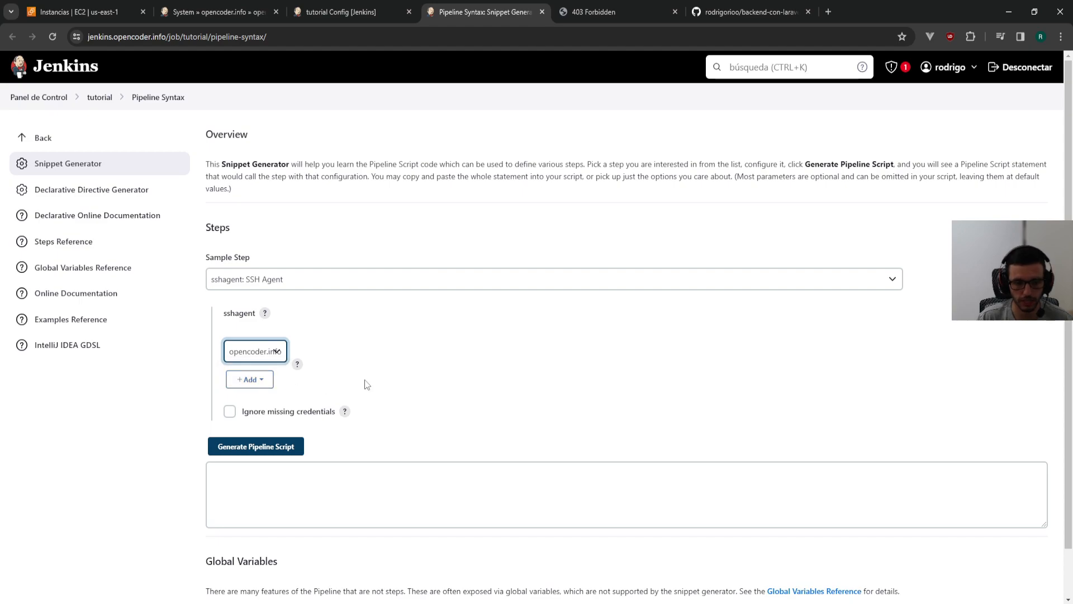
# Switch to the PuTTY terminal, clear its screen, and return to the browser.
pyautogui.click(302, 602)
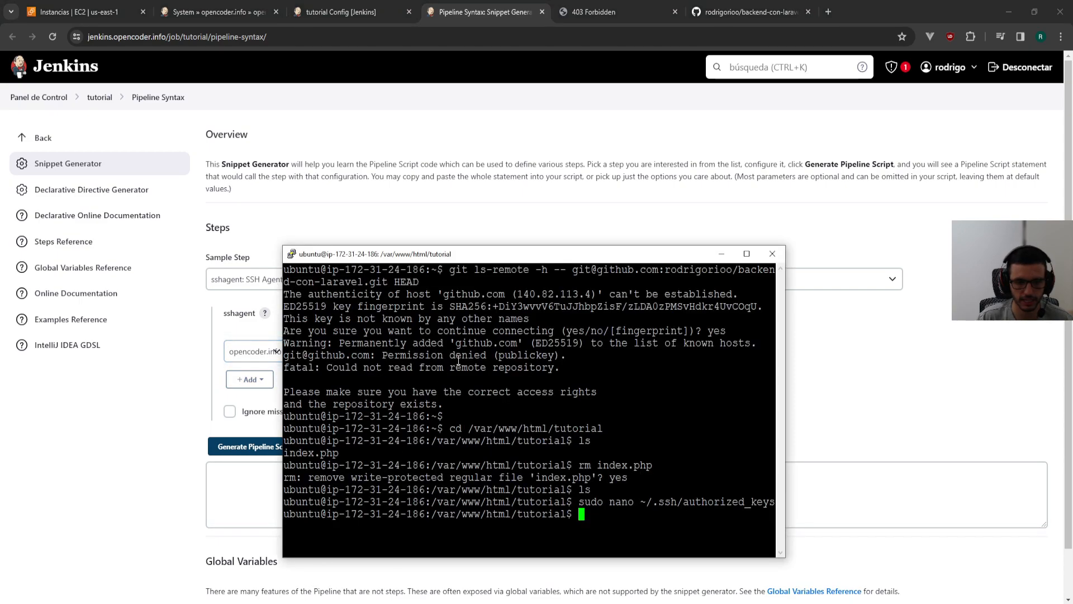
pyautogui.write('clear')
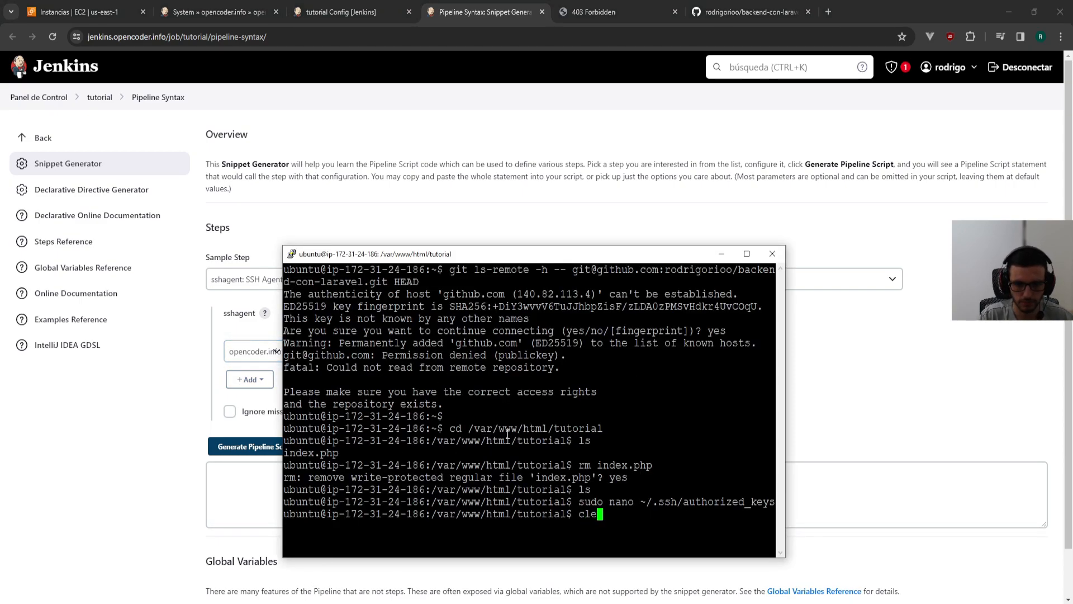
pyautogui.press('Return')
pyautogui.click(919, 390)
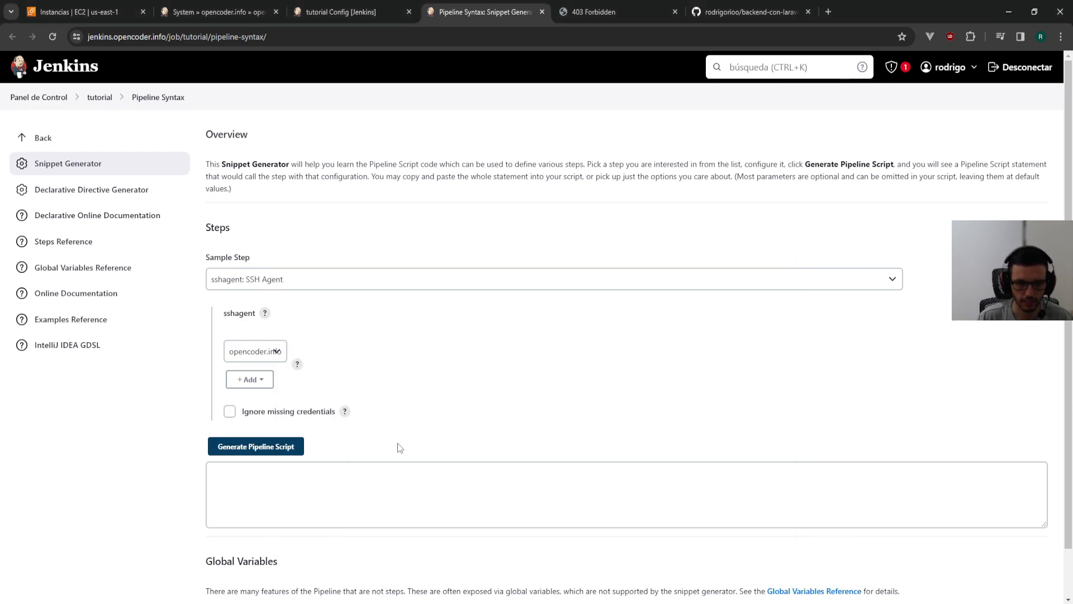
# Generate the sshagent pipeline snippet and copy it into the steps block of the 'copiado' stage in the tutorial job's script.
pyautogui.click(275, 456)
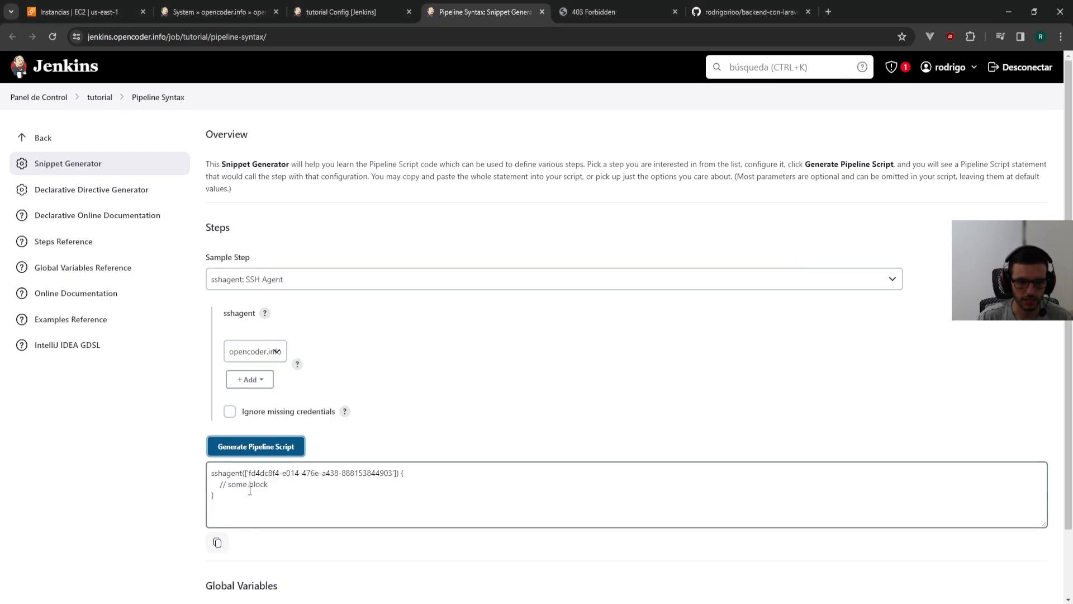
pyautogui.click(236, 502)
pyautogui.moveTo(235, 503); pyautogui.dragTo(210, 472)
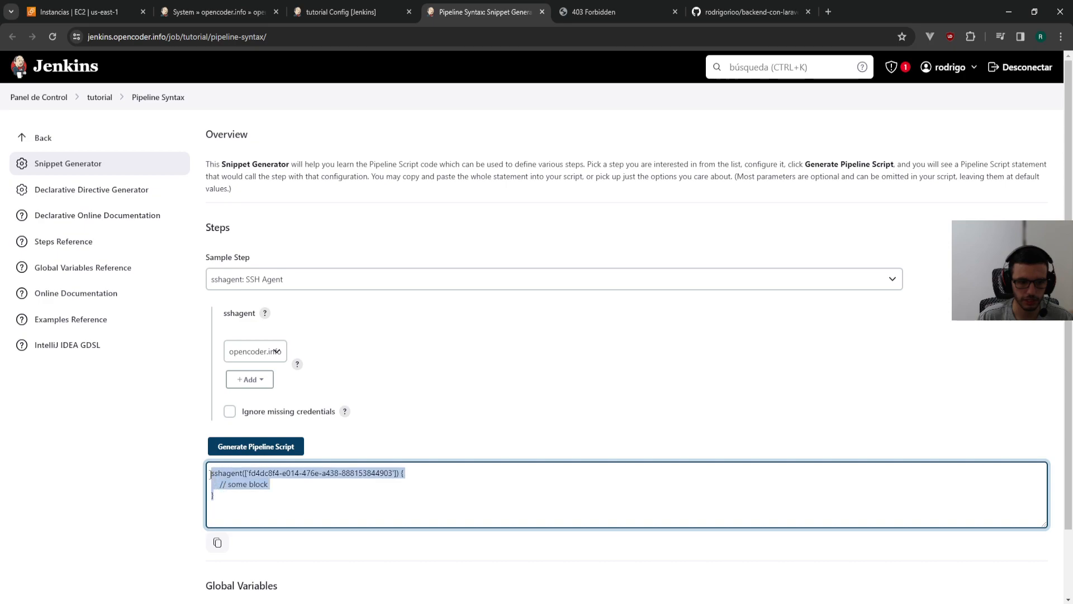
pyautogui.click(333, 9)
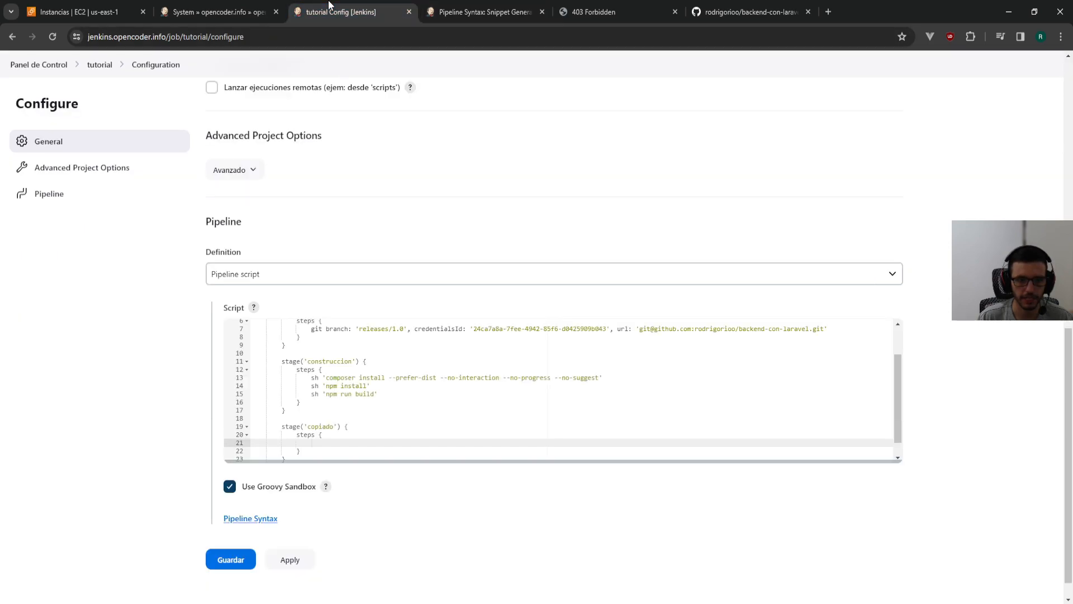
pyautogui.hotkey('ctrl', 'v')
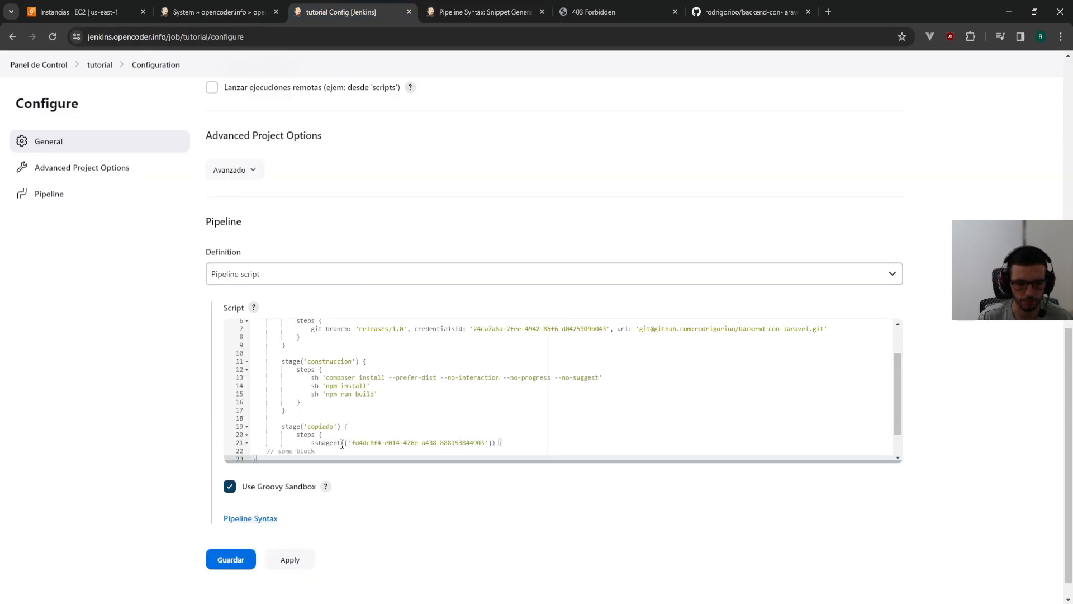
# Indent the pasted sshagent block's comment line and closing brace to align with the 'copiado' stage's steps.
pyautogui.moveTo(283, 456); pyautogui.dragTo(268, 452)
pyautogui.press('Tab')
pyautogui.press('Tab')
pyautogui.press('Tab')
pyautogui.press('Tab')
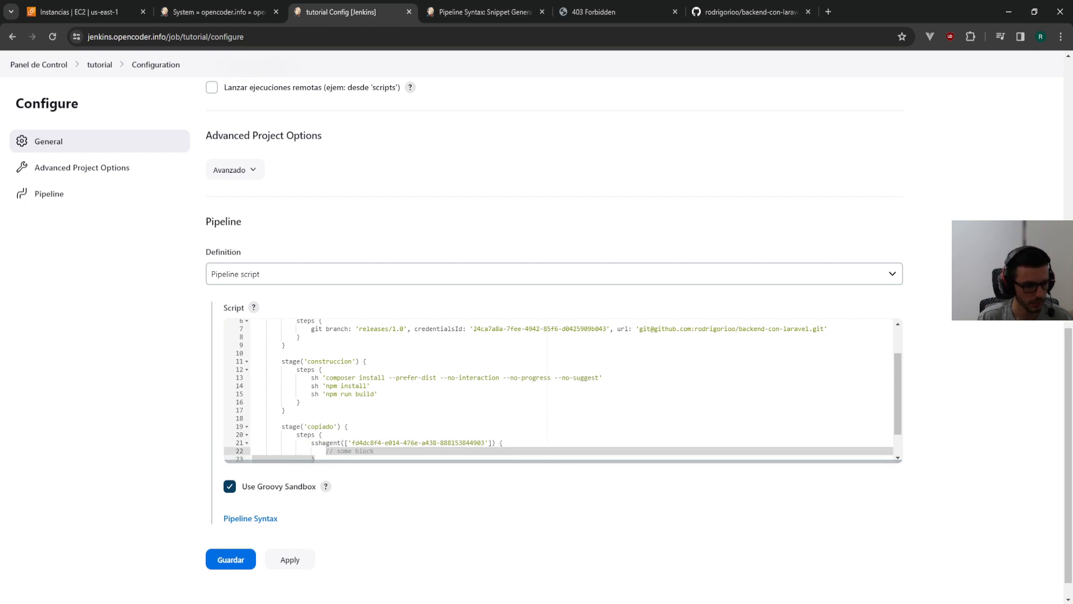
# Replace the placeholder comment in the sshagent block with a shell step starting 'ssh -o StrictHostKeyChecking=no '.
pyautogui.click(328, 443)
pyautogui.moveTo(327, 449); pyautogui.dragTo(391, 449)
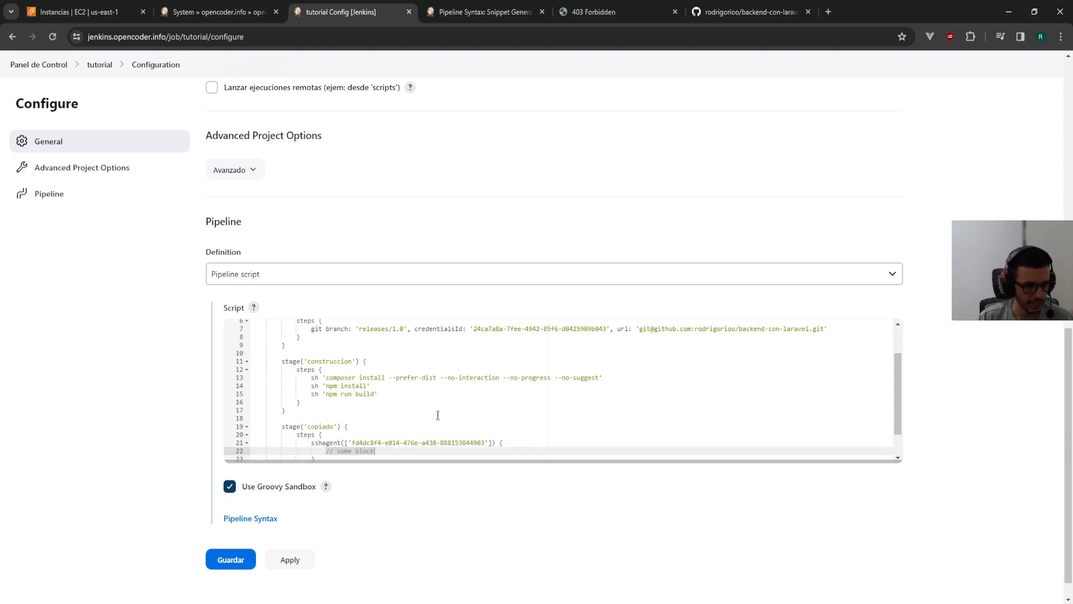
pyautogui.write("sh 'ss")
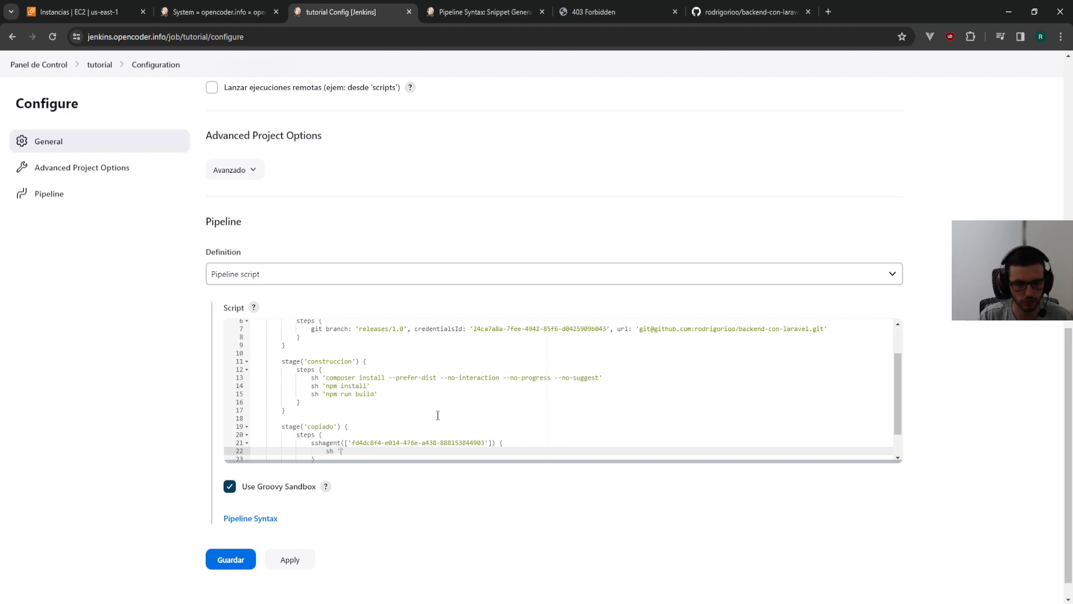
pyautogui.write('h')
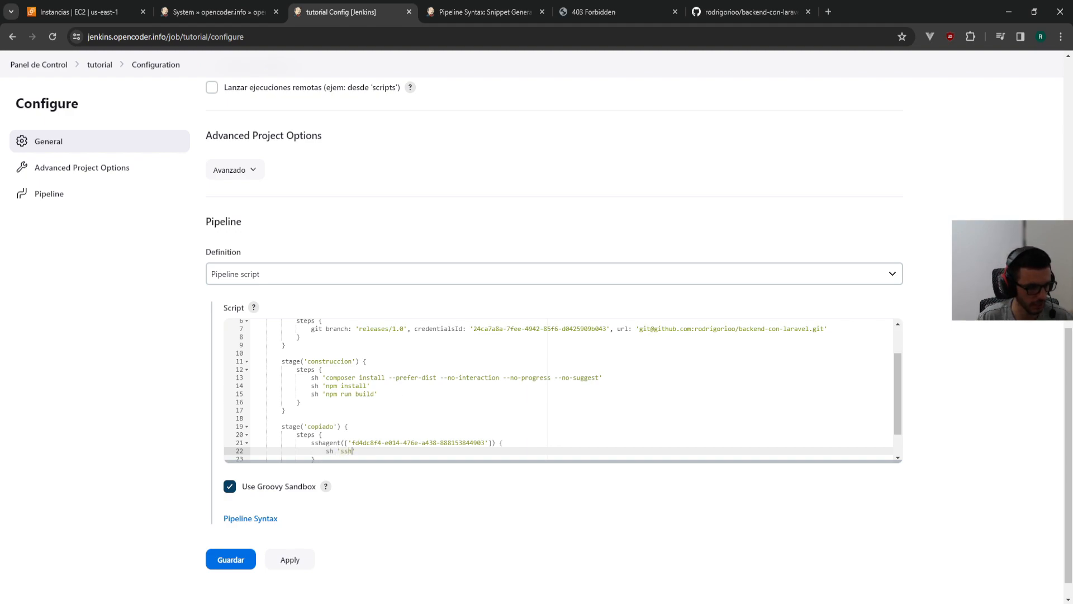
pyautogui.hotkey('alt', 'Tab')
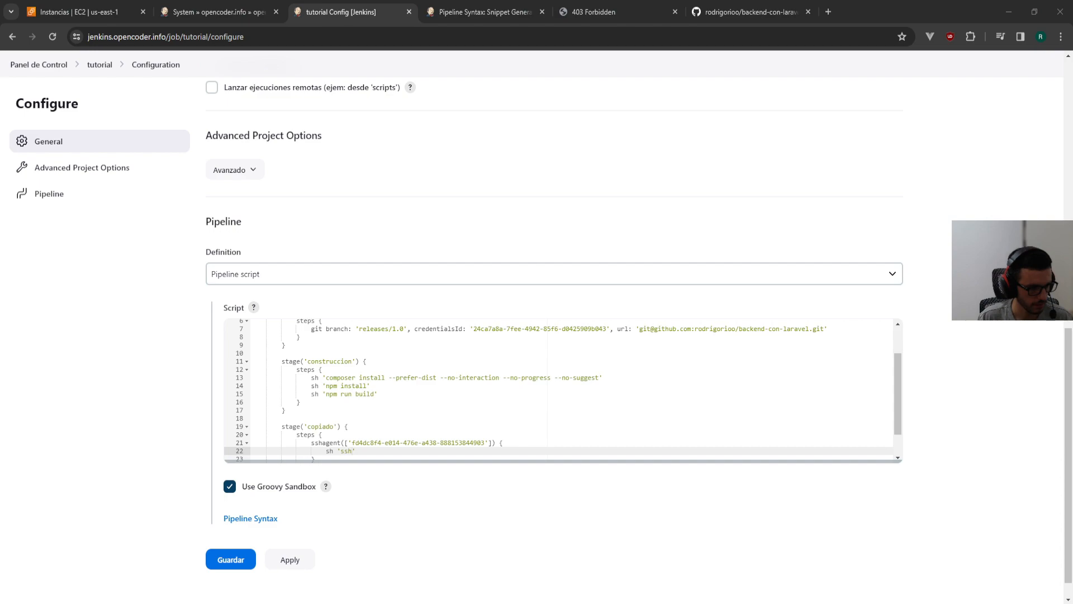
pyautogui.hotkey('alt', 'Tab')
pyautogui.hotkey('ctrl', 'v')
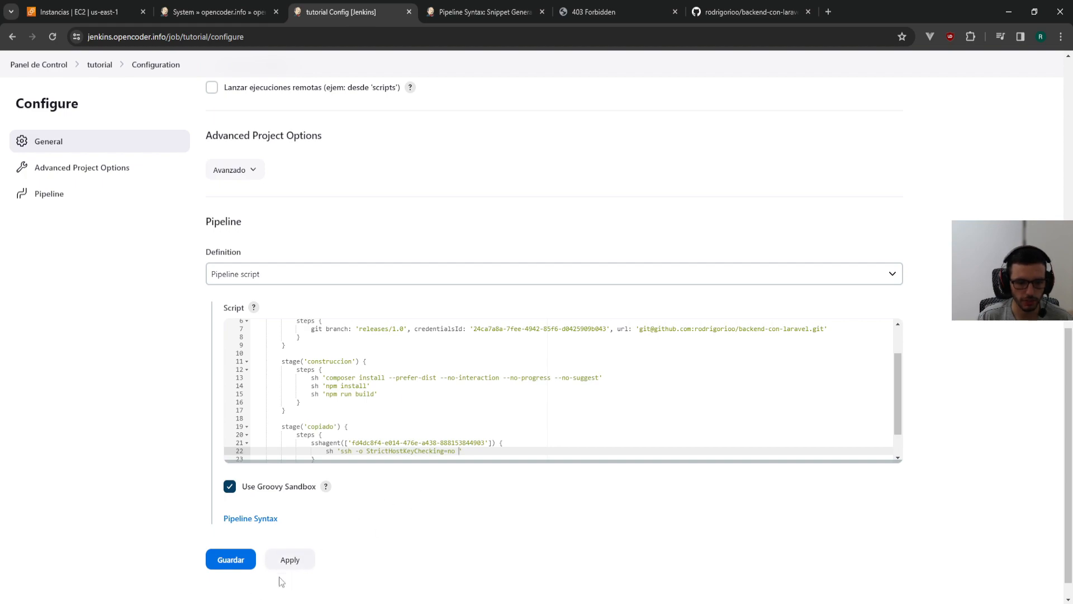
pyautogui.hotkey('alt', 'Tab')
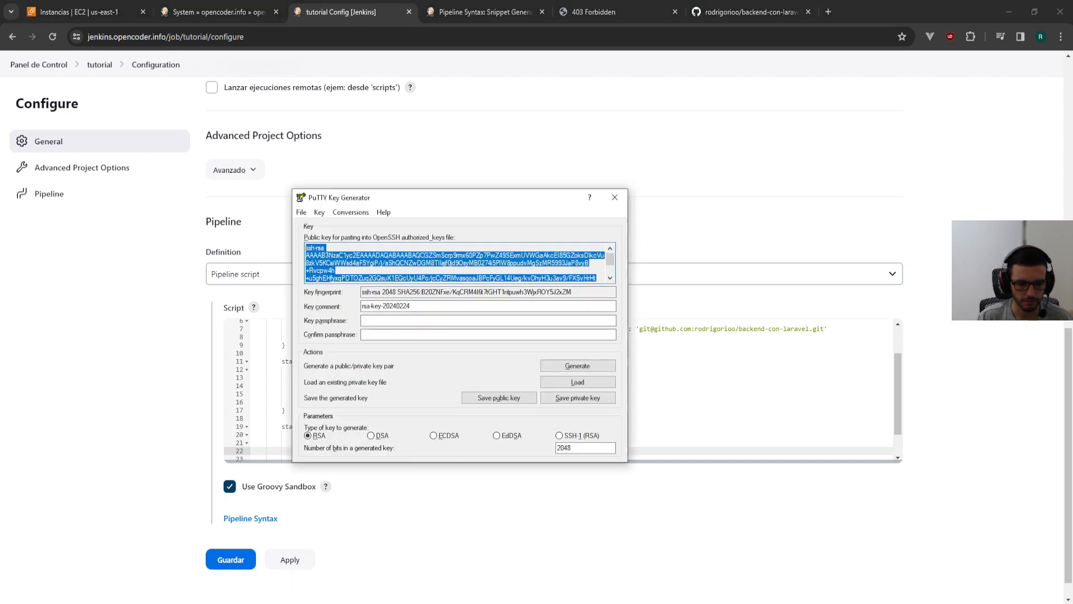
pyautogui.click(641, 459)
pyautogui.click(333, 599)
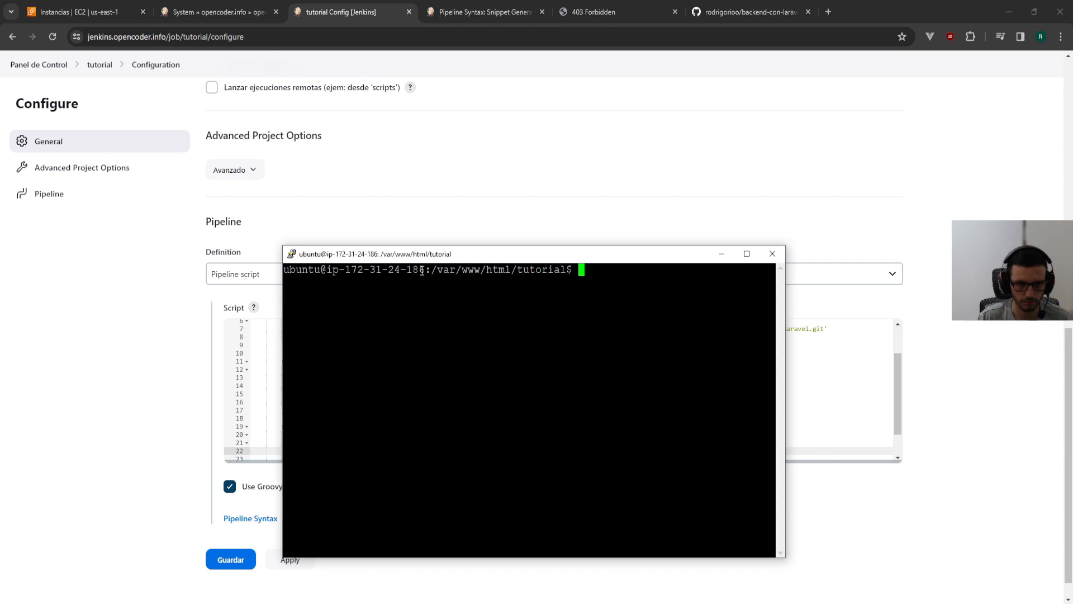
pyautogui.moveTo(425, 271); pyautogui.dragTo(284, 271)
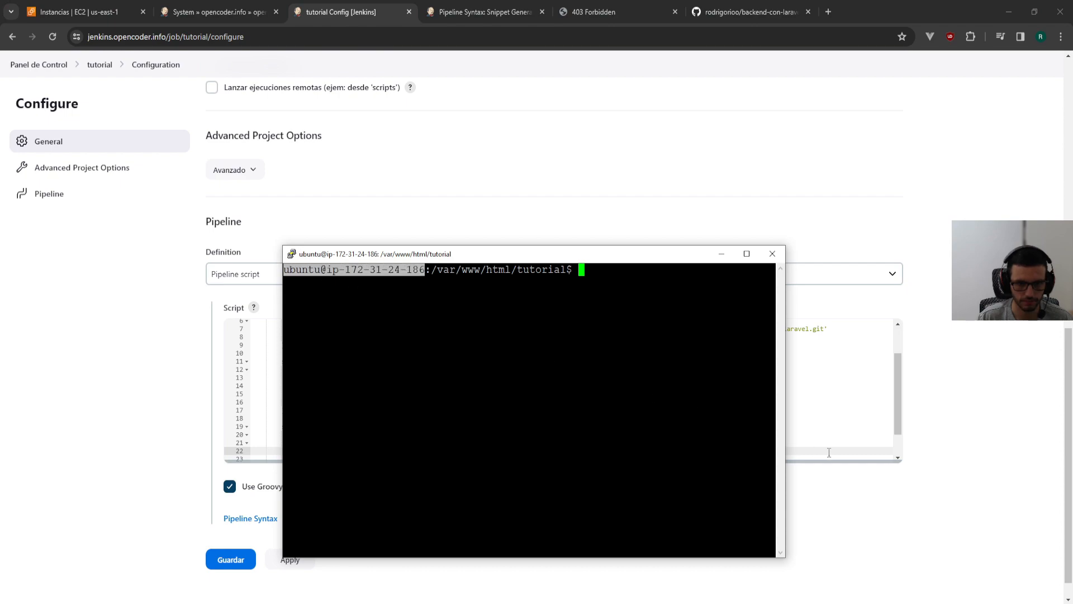
pyautogui.click(821, 452)
pyautogui.hotkey('ctrl', 'v')
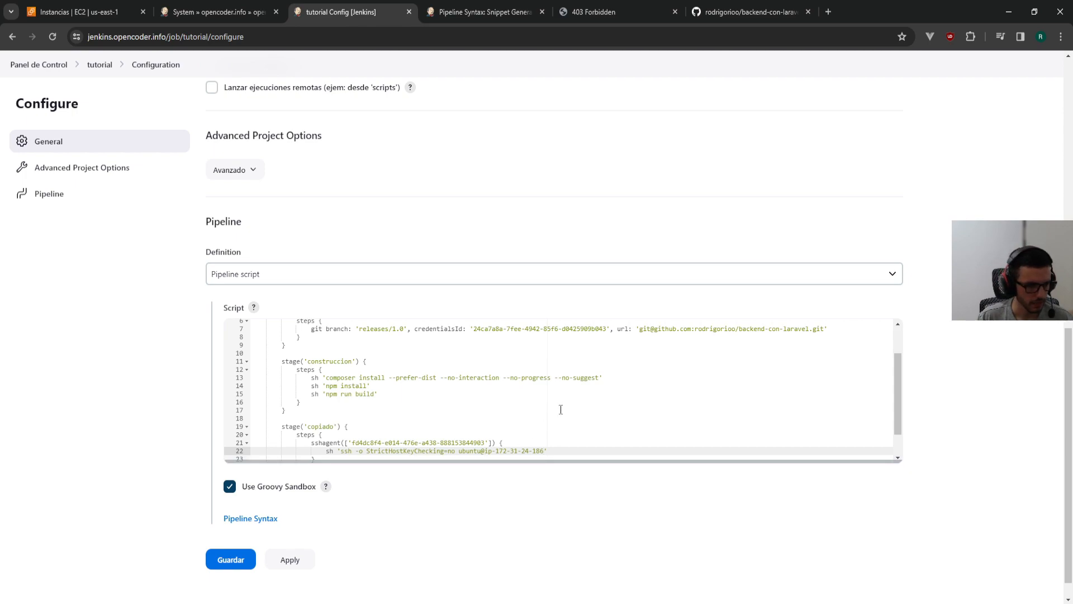
pyautogui.write('uptime')
pyautogui.press('End')
pyautogui.press('Return')
pyautogui.write('sh')
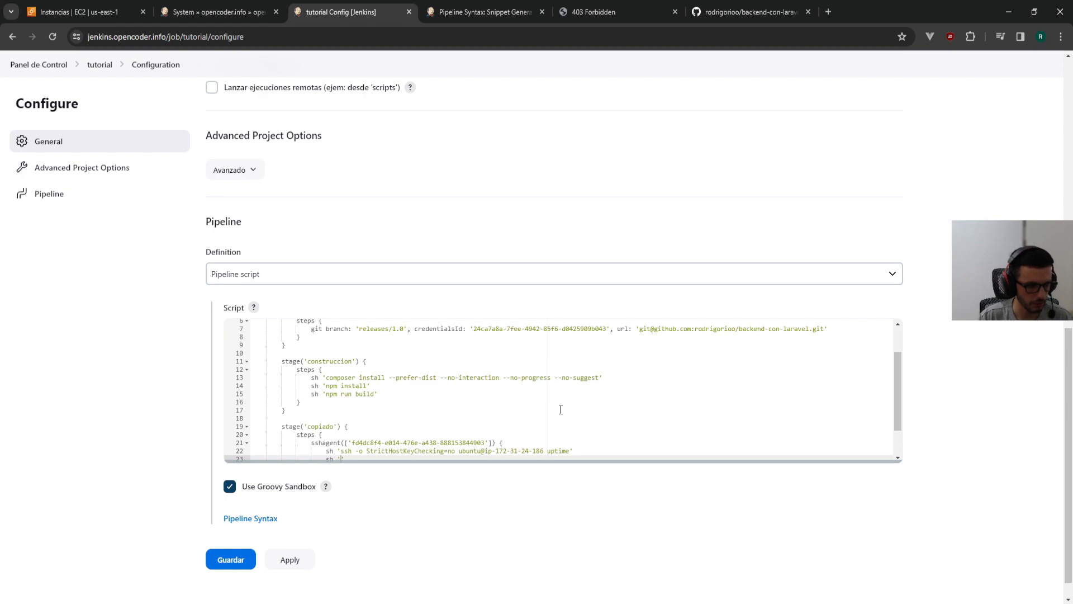
pyautogui.write(" 'ssh -o")
pyautogui.hotkey('ctrl', 'v')
pyautogui.scroll(-2, 561, 409)
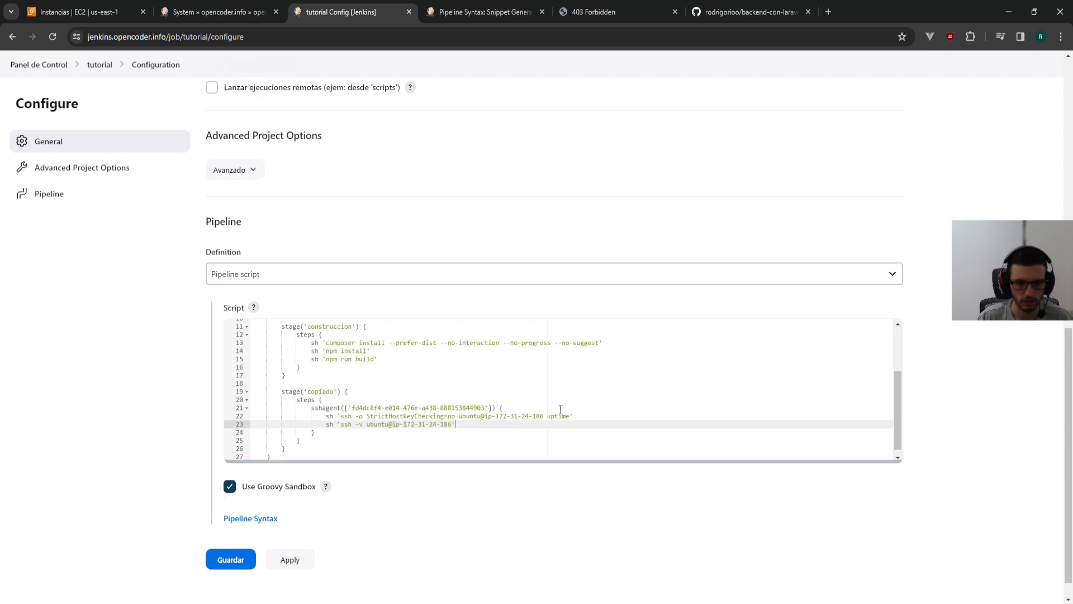
pyautogui.press('Return')
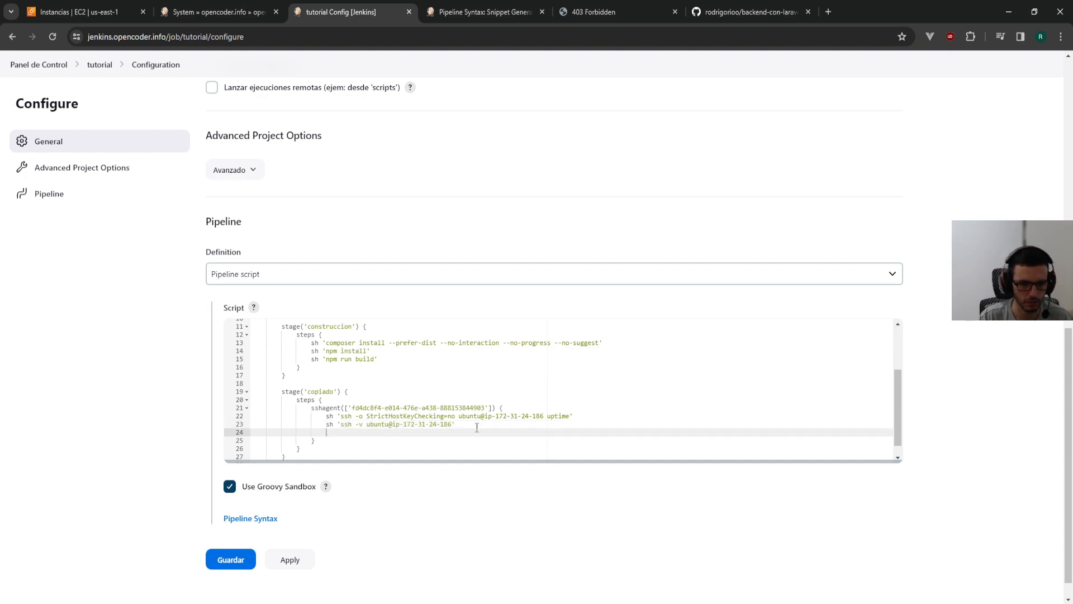
pyautogui.write('sh')
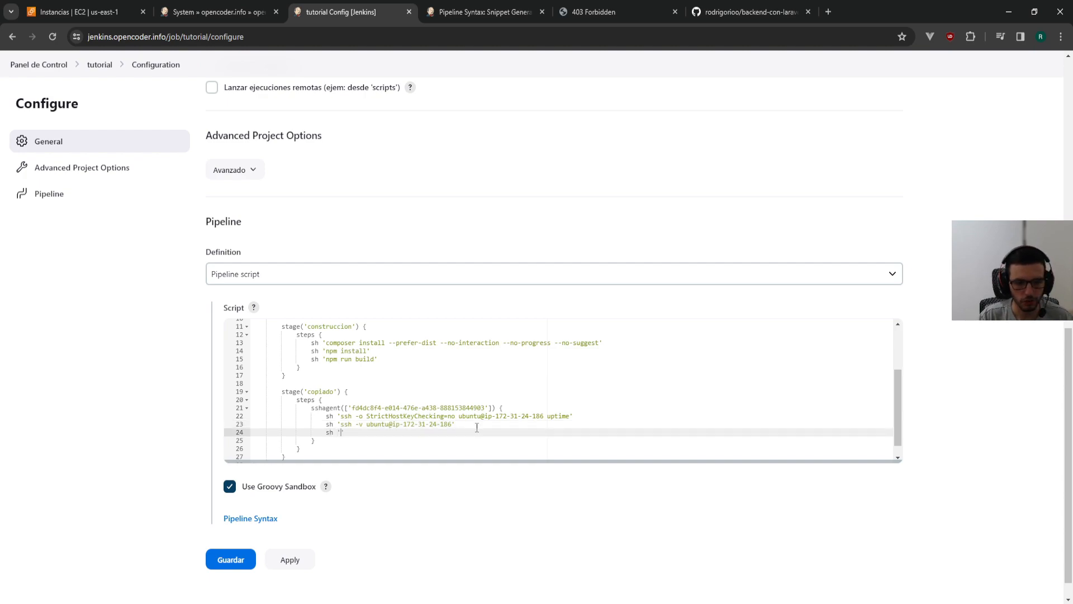
pyautogui.write(" 'rsync '")
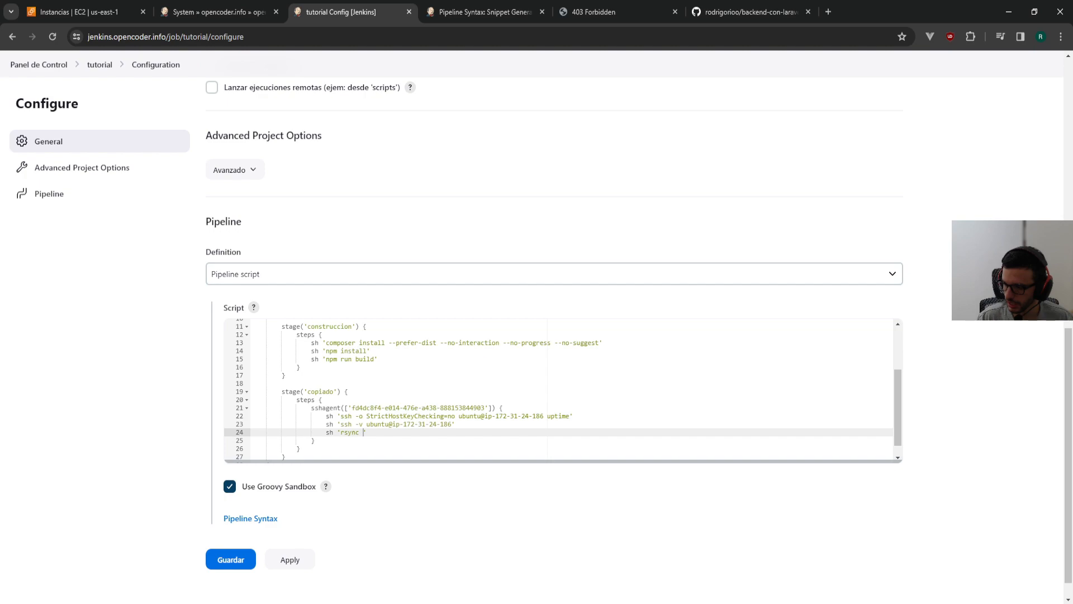
pyautogui.click(362, 434)
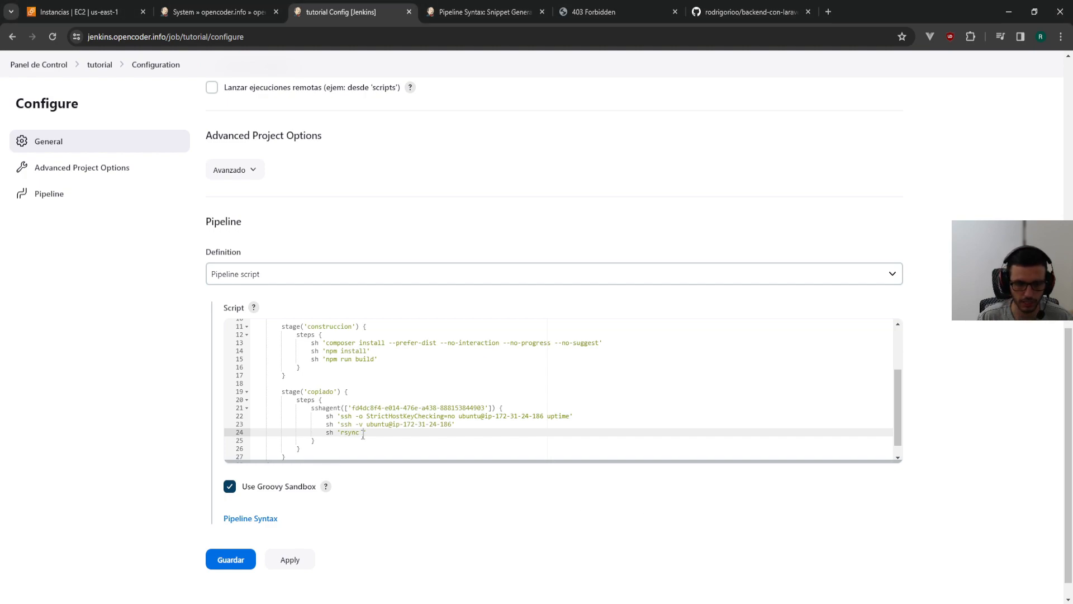
pyautogui.write('-av --progres')
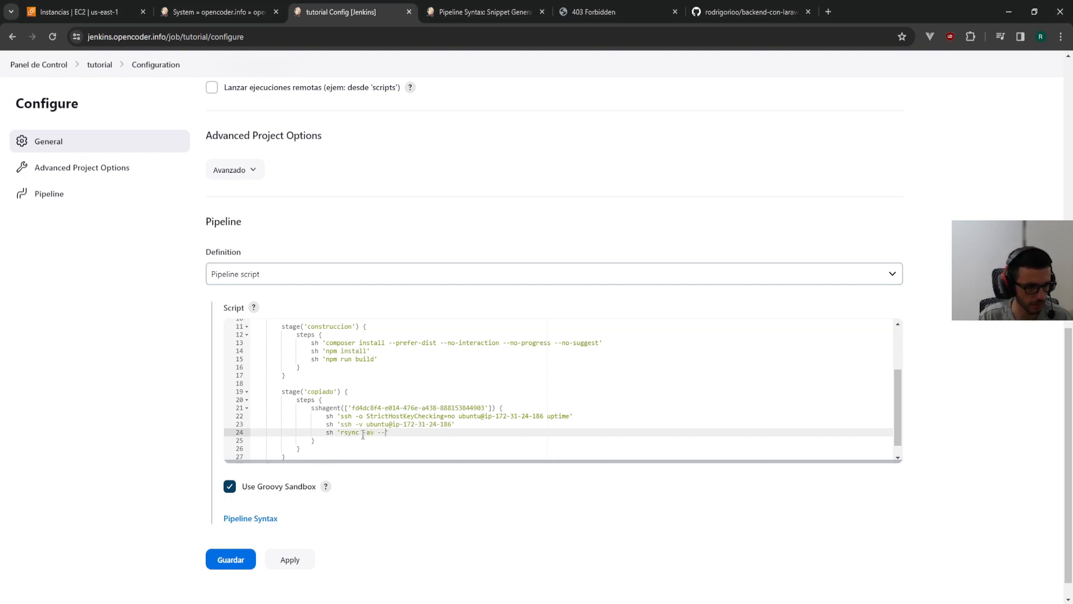
pyautogui.write('s ./')
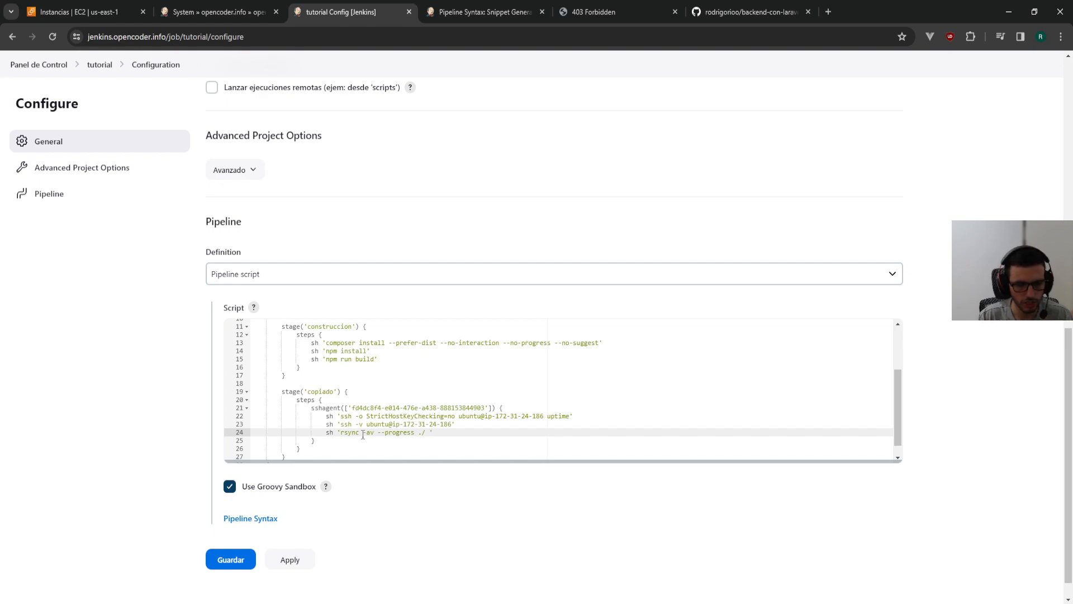
pyautogui.hotkey('ctrl', 'v')
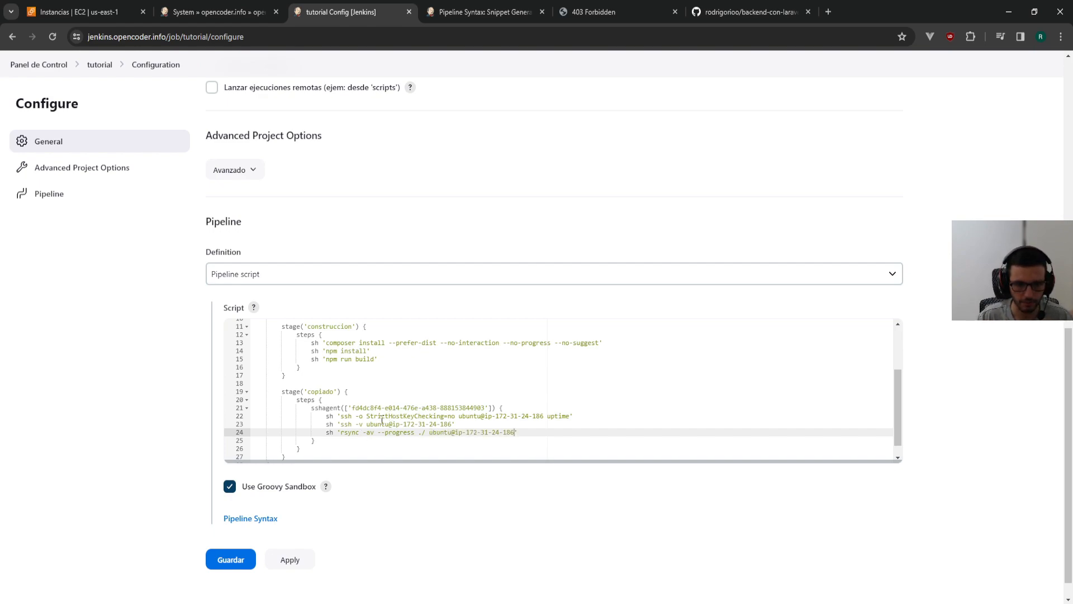
# Append the destination :/var/www/html/tutorial/ to the rsync command and apply the job configuration.
pyautogui.moveTo(367, 424); pyautogui.dragTo(388, 425)
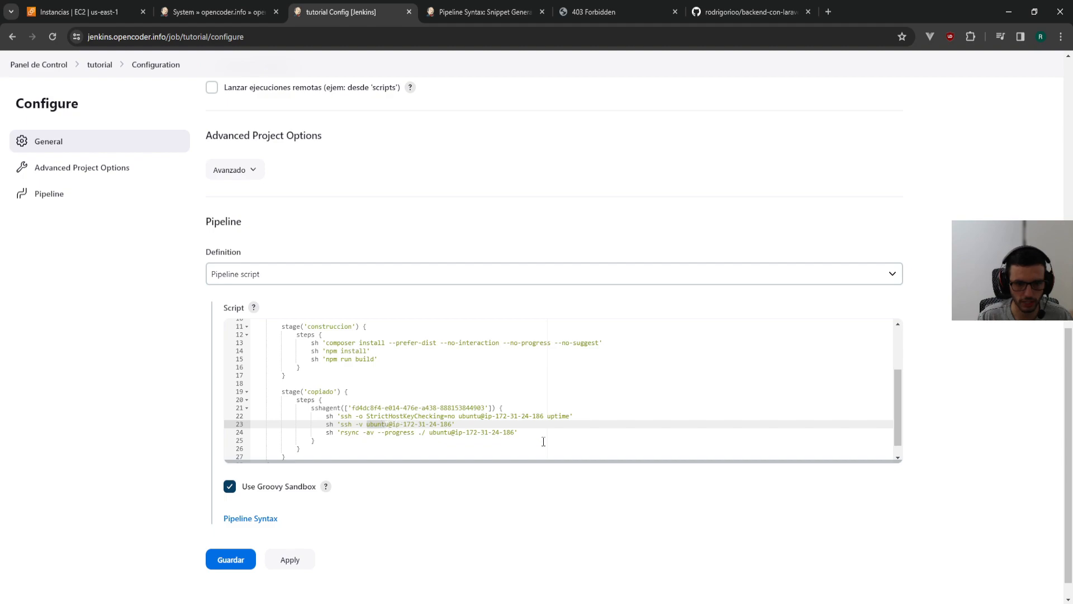
pyautogui.click(518, 433)
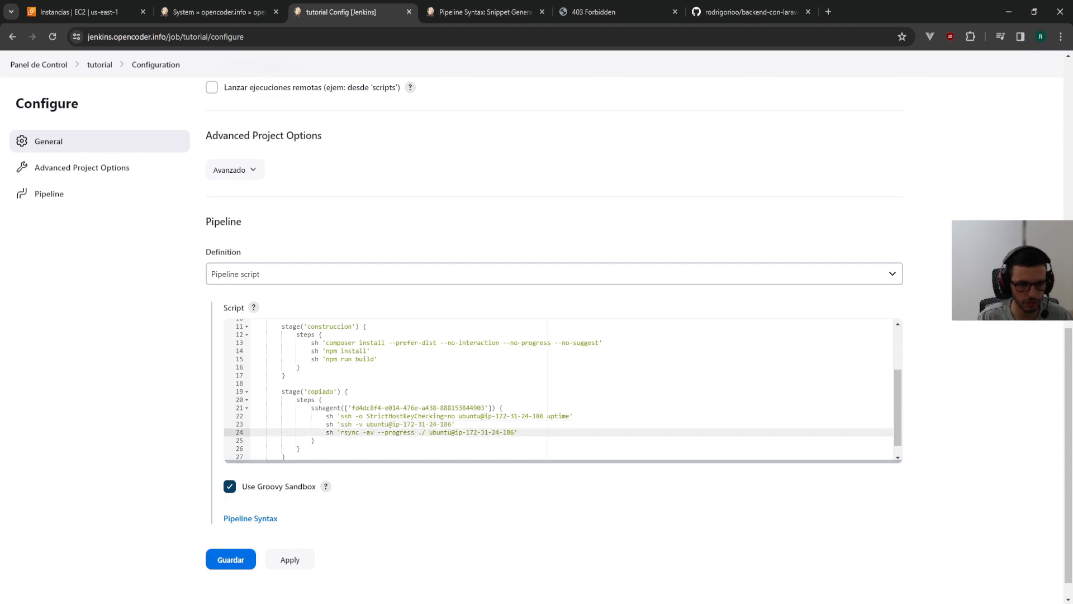
pyautogui.hotkey('alt', 'Tab')
pyautogui.click(875, 523)
pyautogui.hotkey('alt', 'Tab')
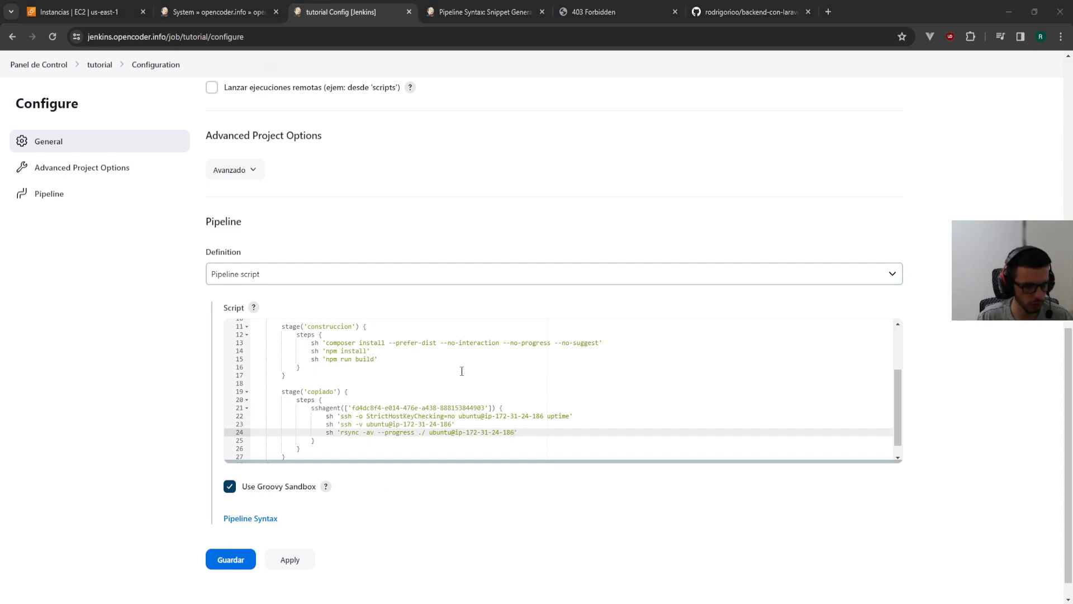
pyautogui.hotkey('alt', 'Tab')
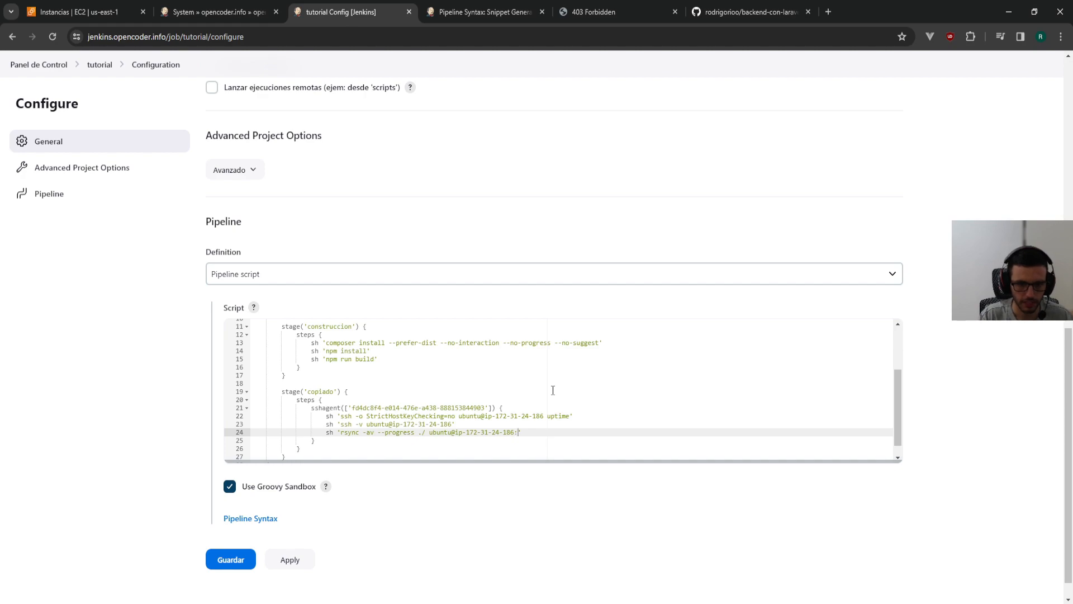
pyautogui.write('/var/www/ht')
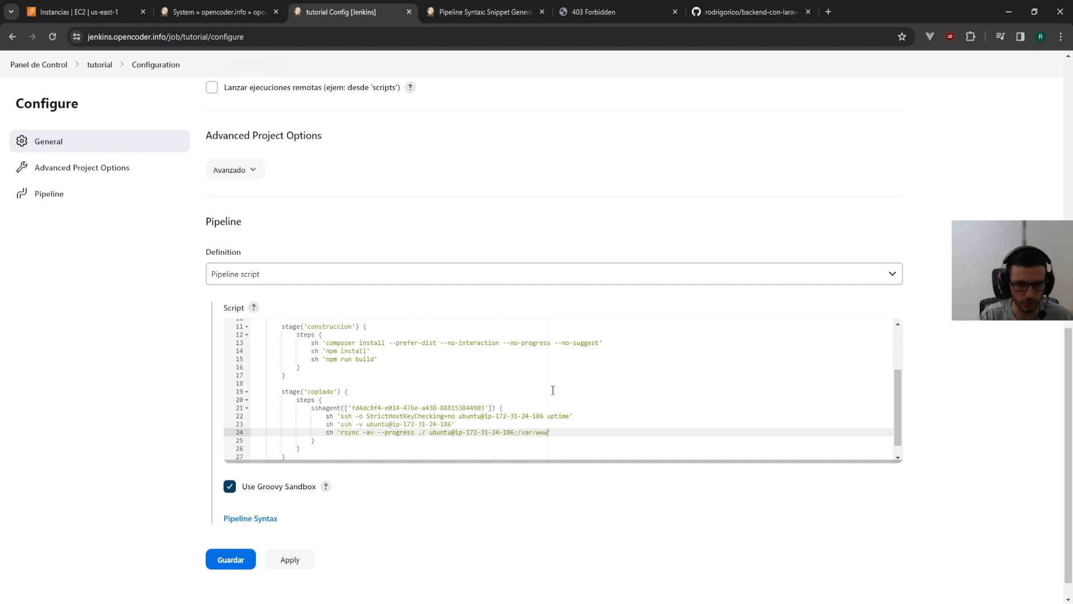
pyautogui.write('ml/tutorial/')
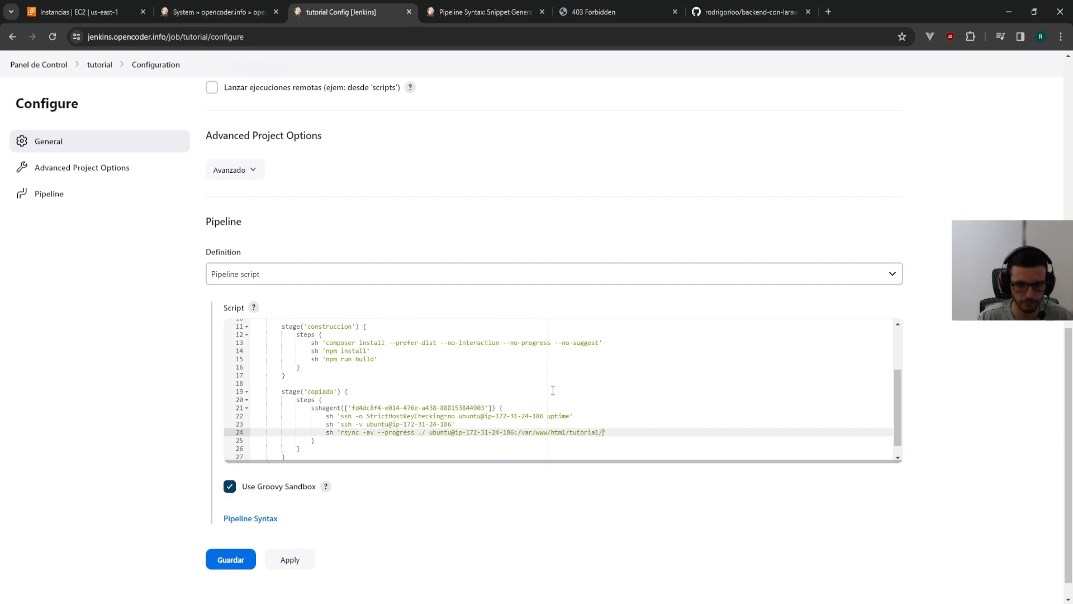
pyautogui.scroll(-1, 423, 443)
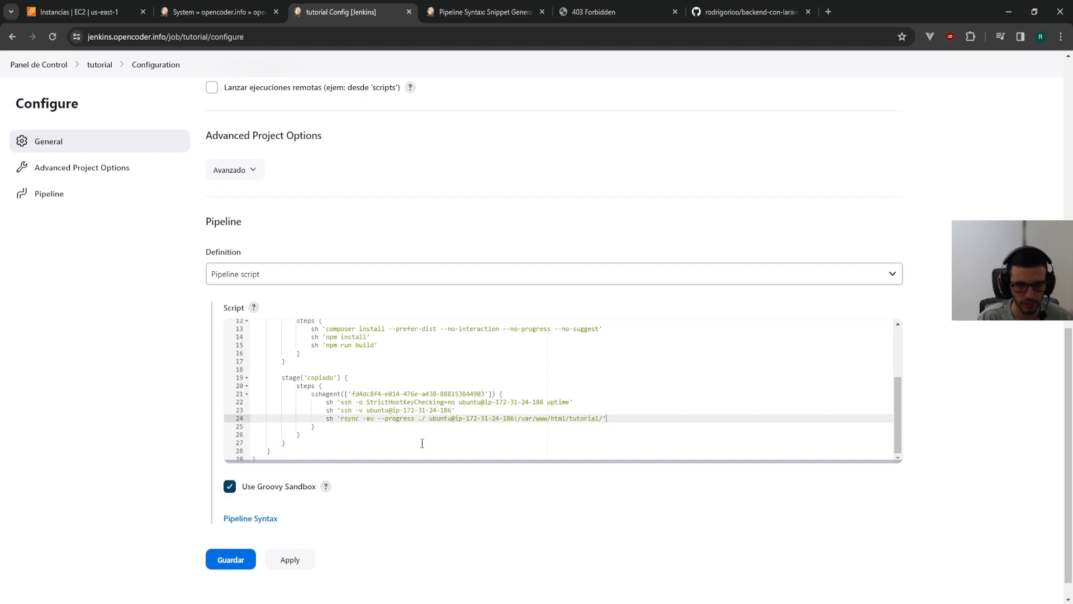
pyautogui.click(287, 557)
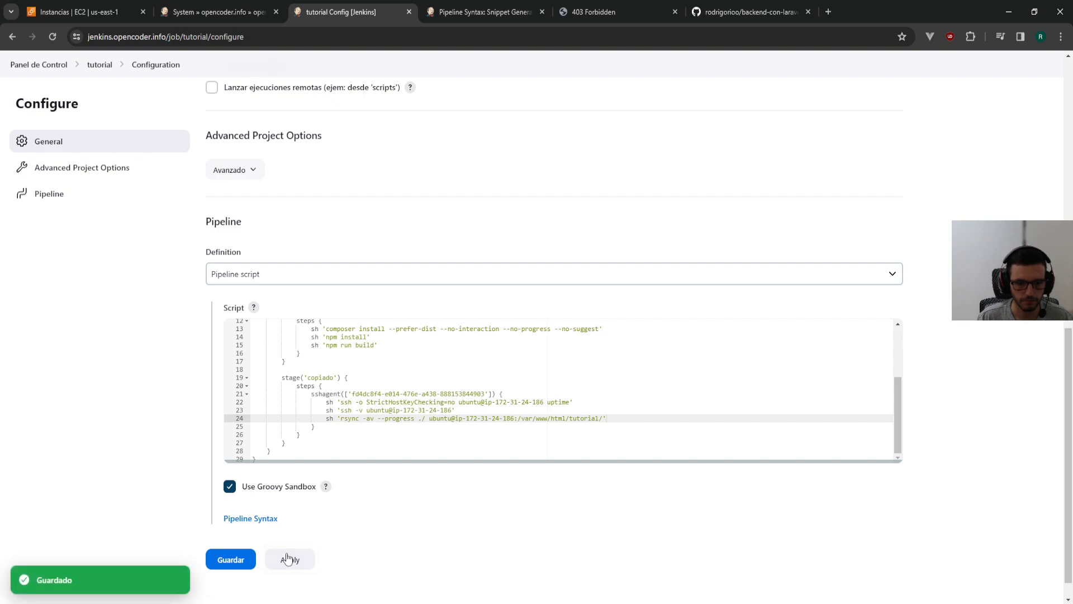
# Open the tutorial job from the Jenkins dashboard and start a new build.
pyautogui.moveTo(347, 5); pyautogui.dragTo(289, 5)
pyautogui.click(213, 5)
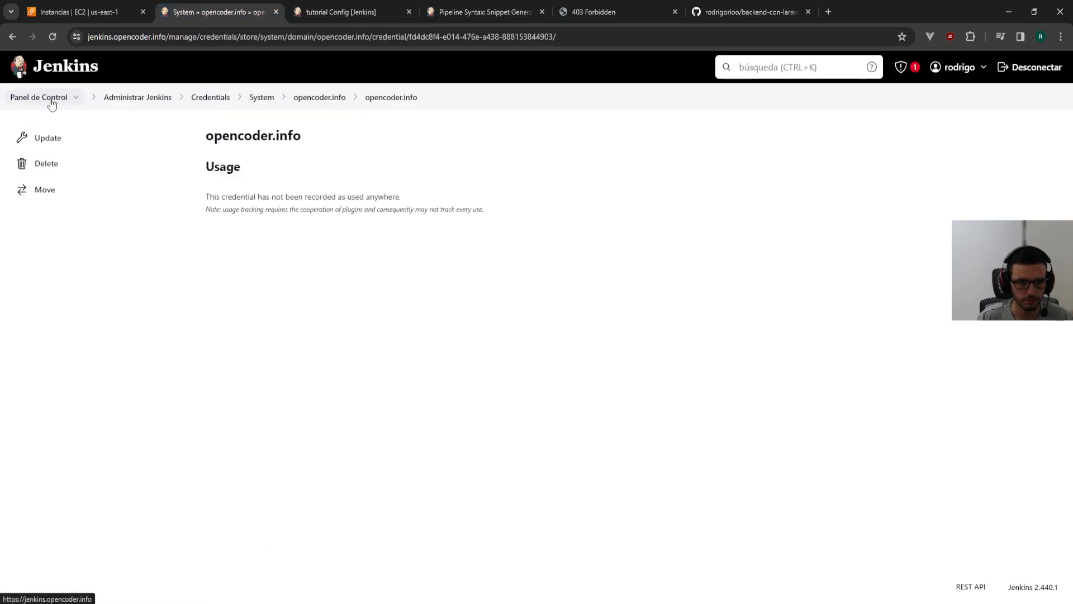
pyautogui.click(26, 99)
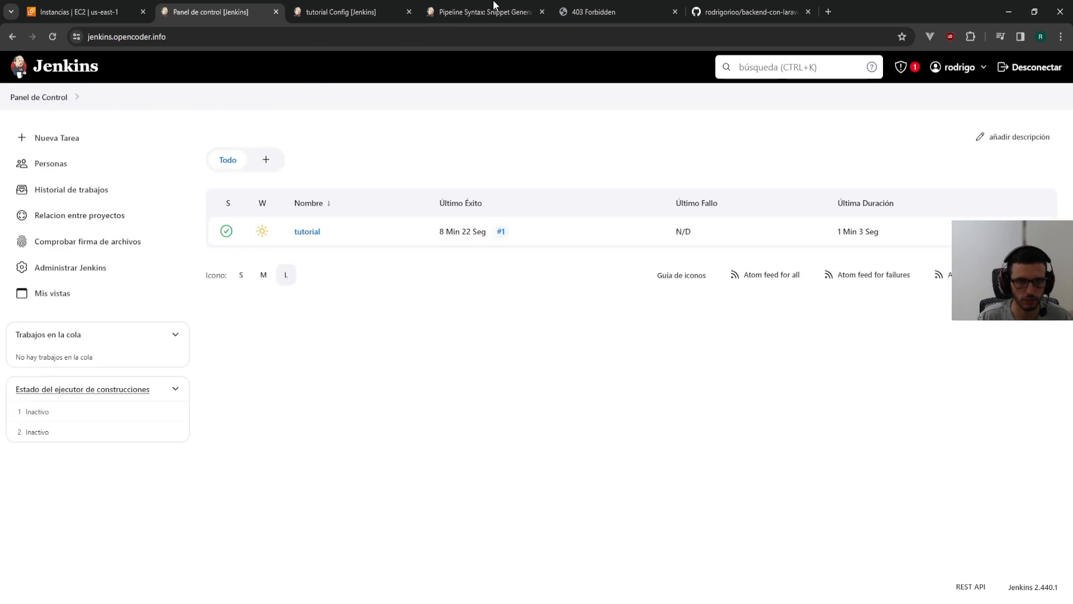
pyautogui.click(304, 233)
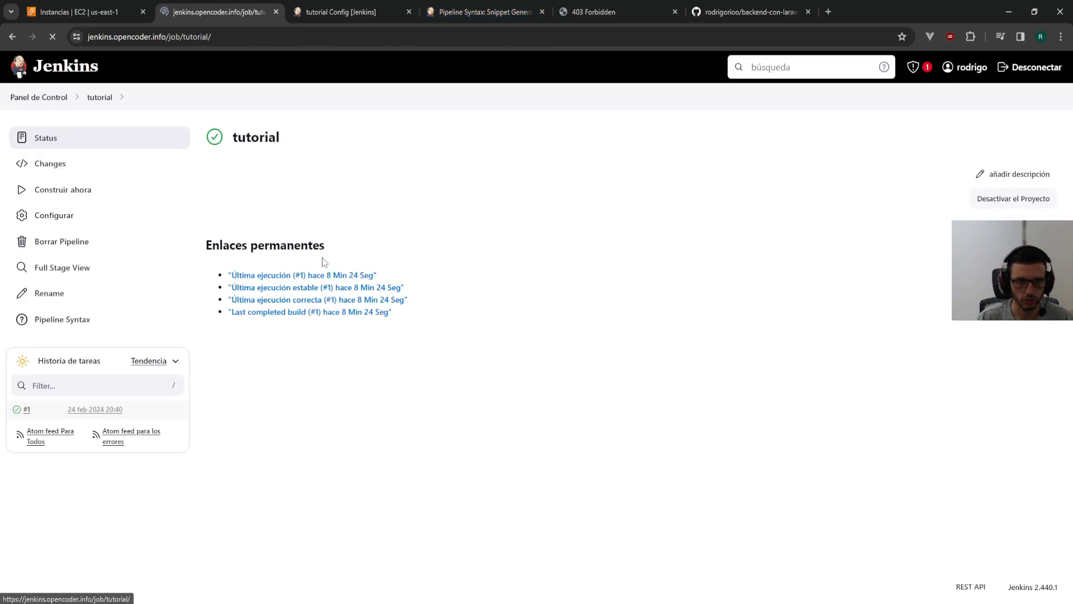
pyautogui.click(93, 192)
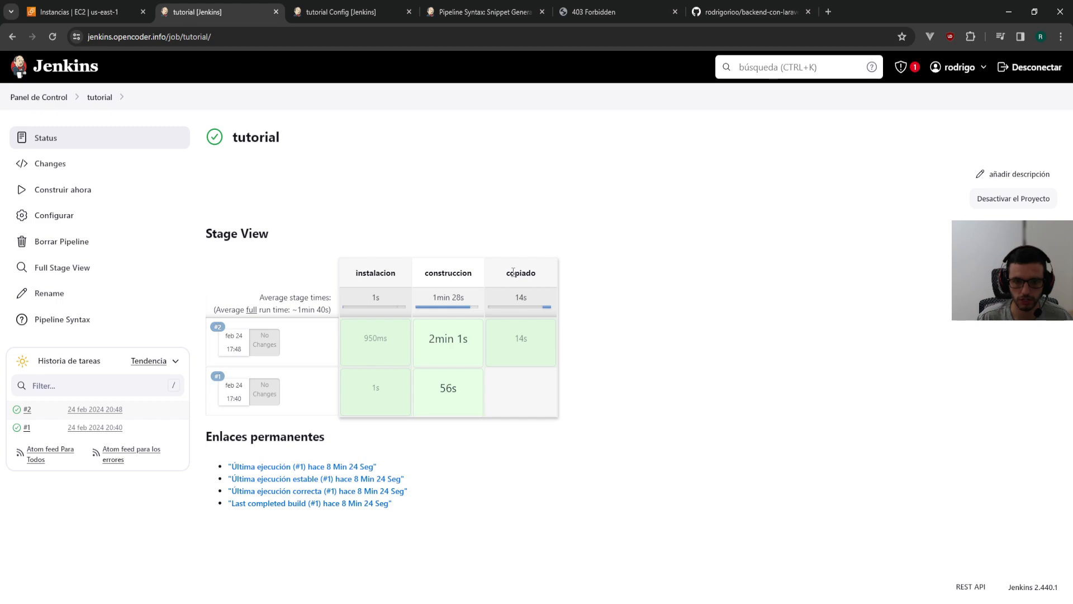
# Switch to the PuTTY terminal and list the contents of /var/www/html/tutorial with ls.
pyautogui.moveTo(523, 288)
pyautogui.hotkey('alt', 'Tab')
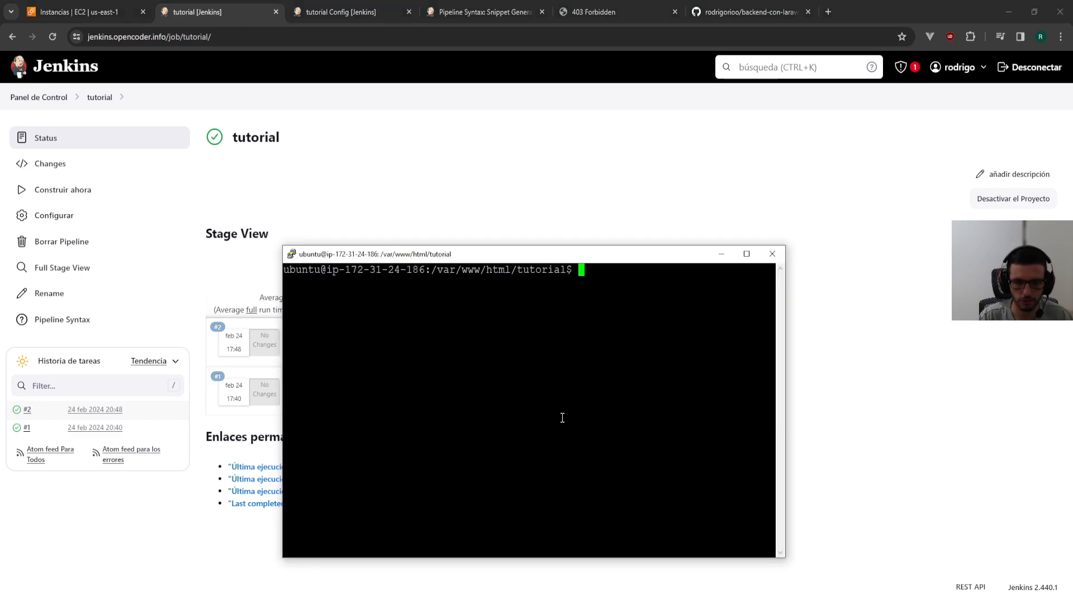
pyautogui.write('ls')
pyautogui.press('Return')
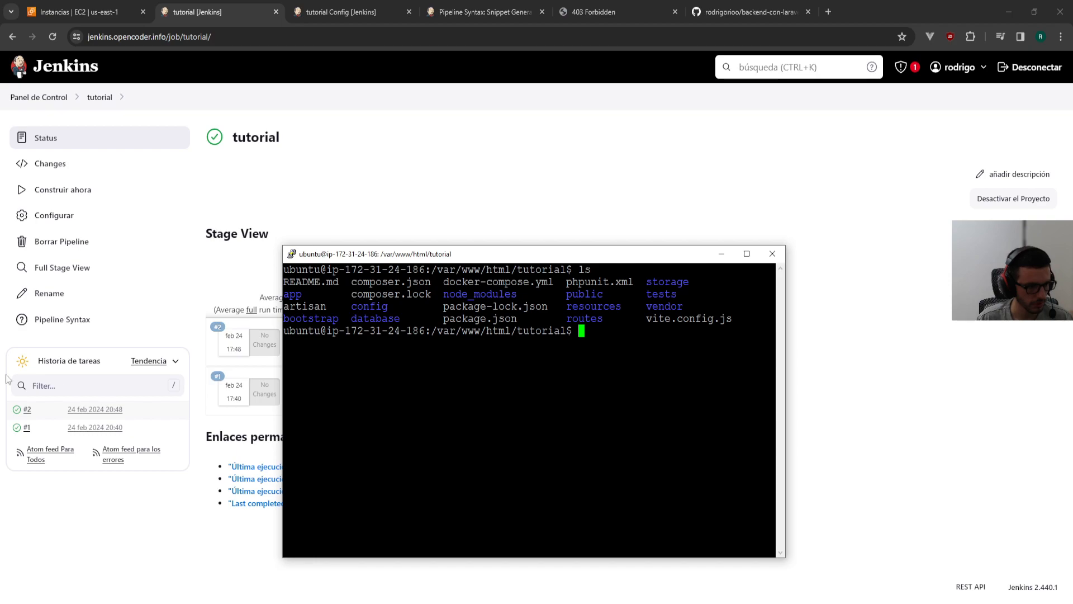
# Return to the browser and open the tutorial job's configuration at its pipeline script.
pyautogui.click(179, 531)
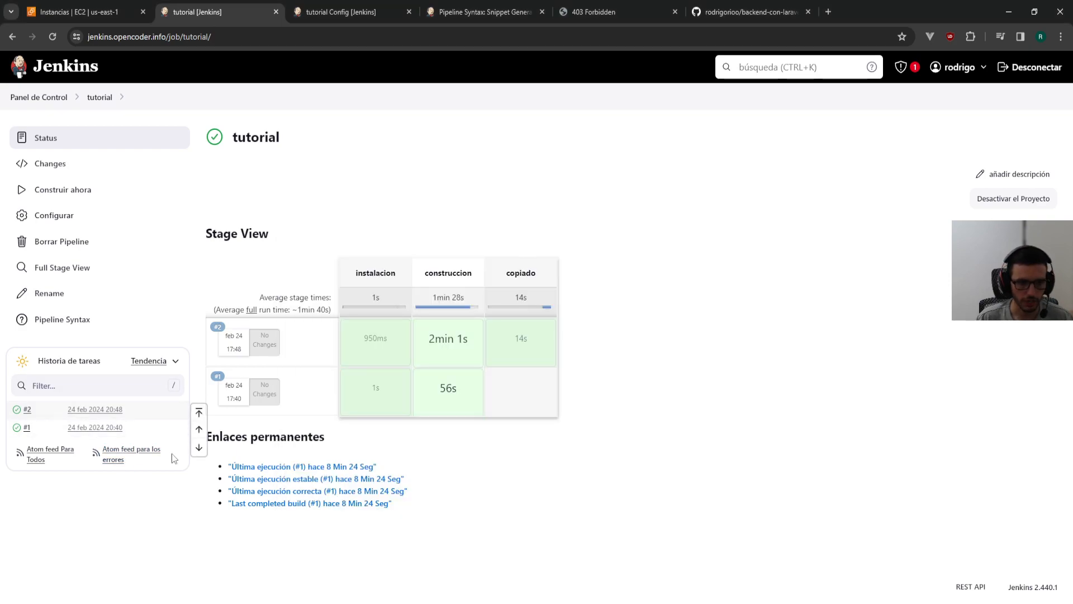
pyautogui.click(79, 217)
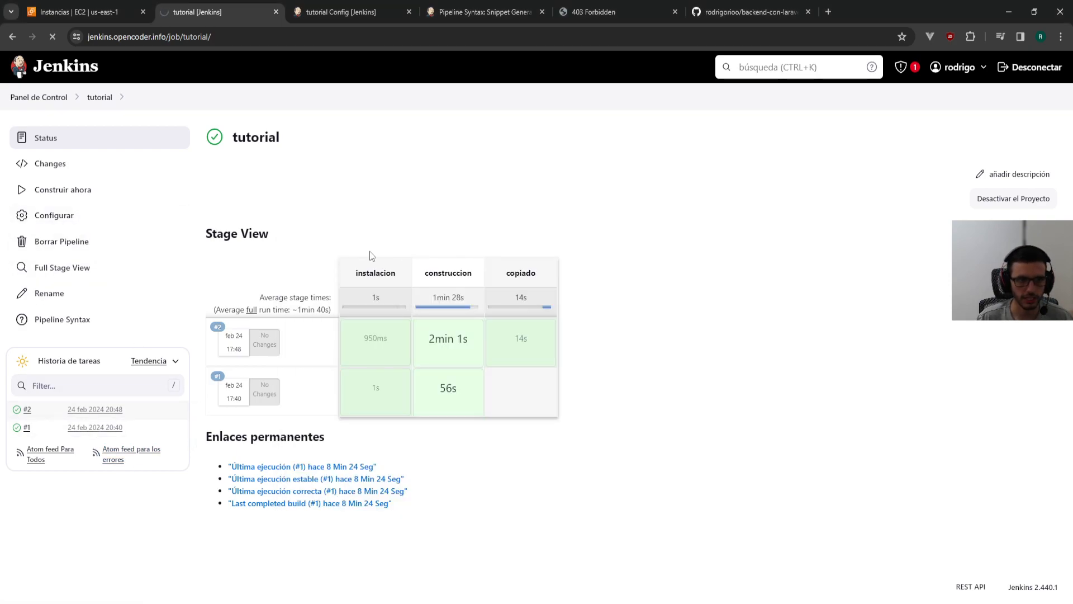
pyautogui.scroll(-10, 396, 361)
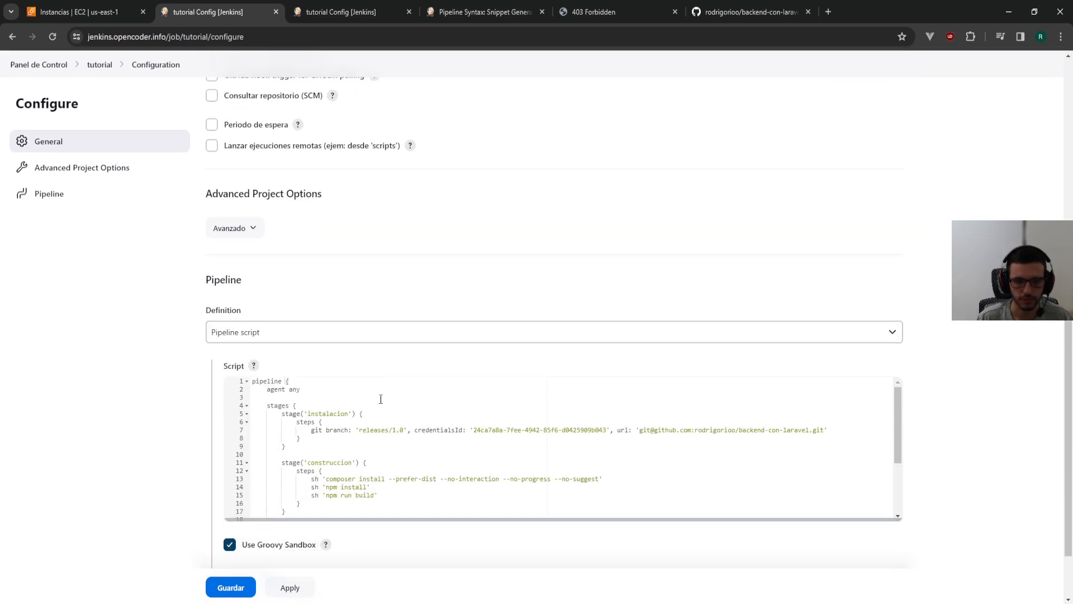
# Make the tutorial job's execution parameterized (Esta ejecución debe parametrizarse) and add a Parámetro de texto.
pyautogui.click(394, 430)
pyautogui.moveTo(392, 430); pyautogui.dragTo(404, 430)
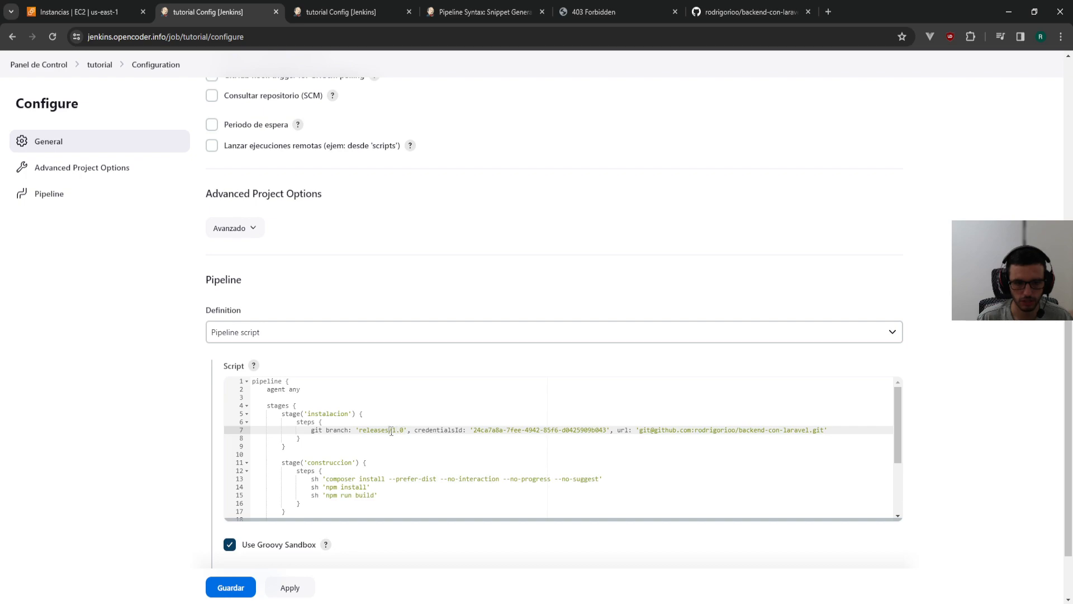
pyautogui.moveTo(392, 429); pyautogui.dragTo(404, 434)
pyautogui.scroll(5, 395, 416)
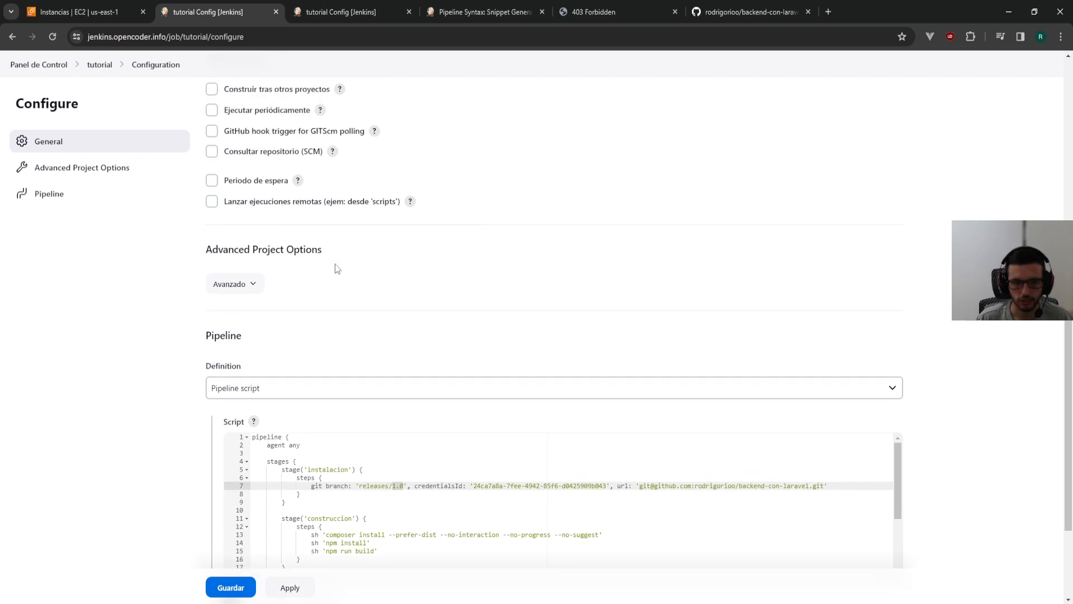
pyautogui.scroll(-5, 419, 306)
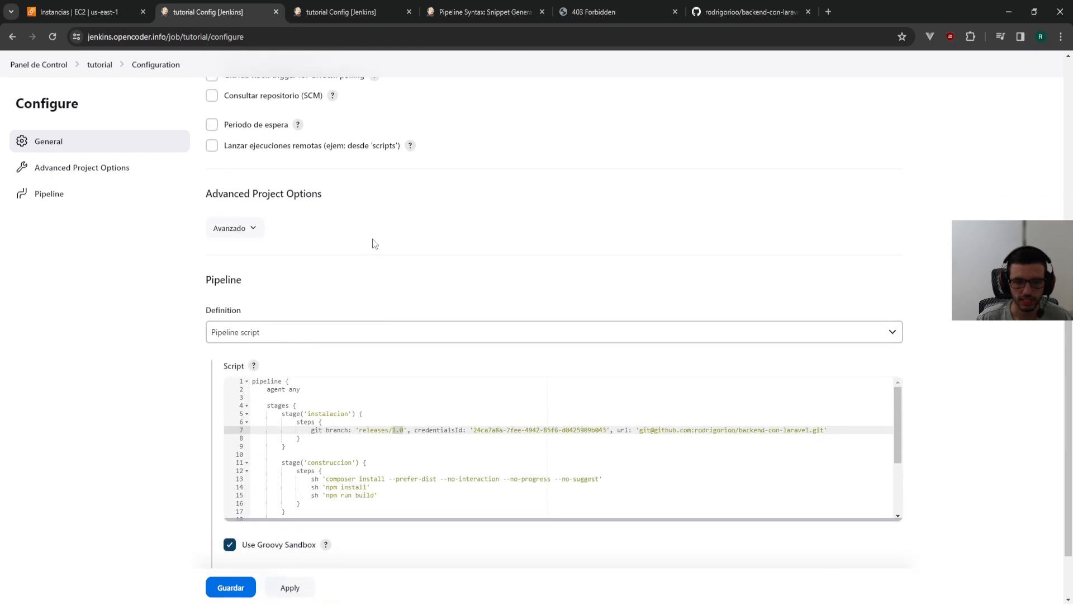
pyautogui.scroll(7, 372, 246)
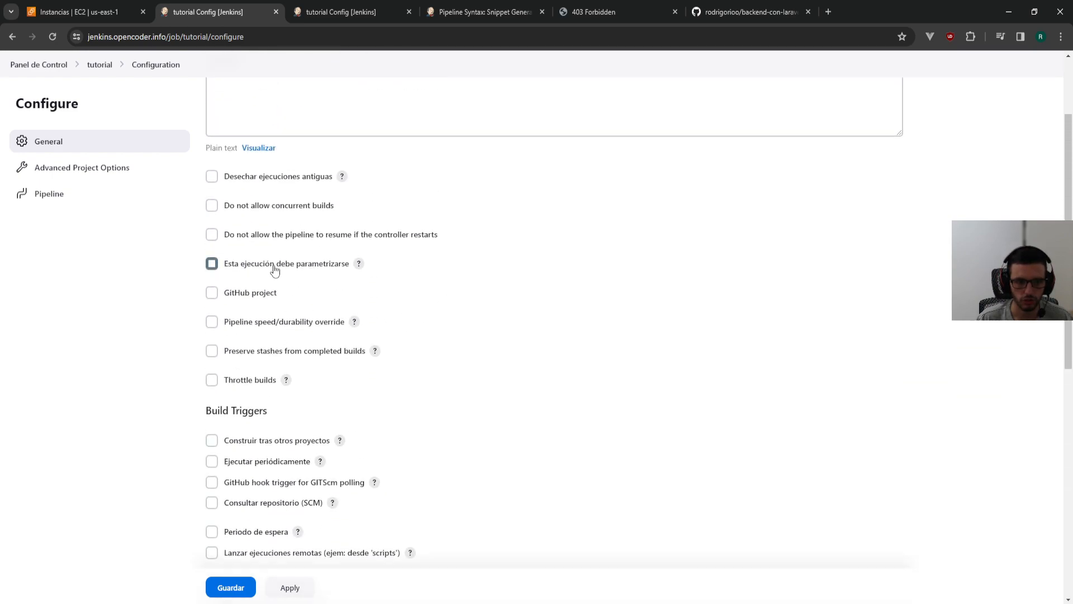
pyautogui.click(211, 267)
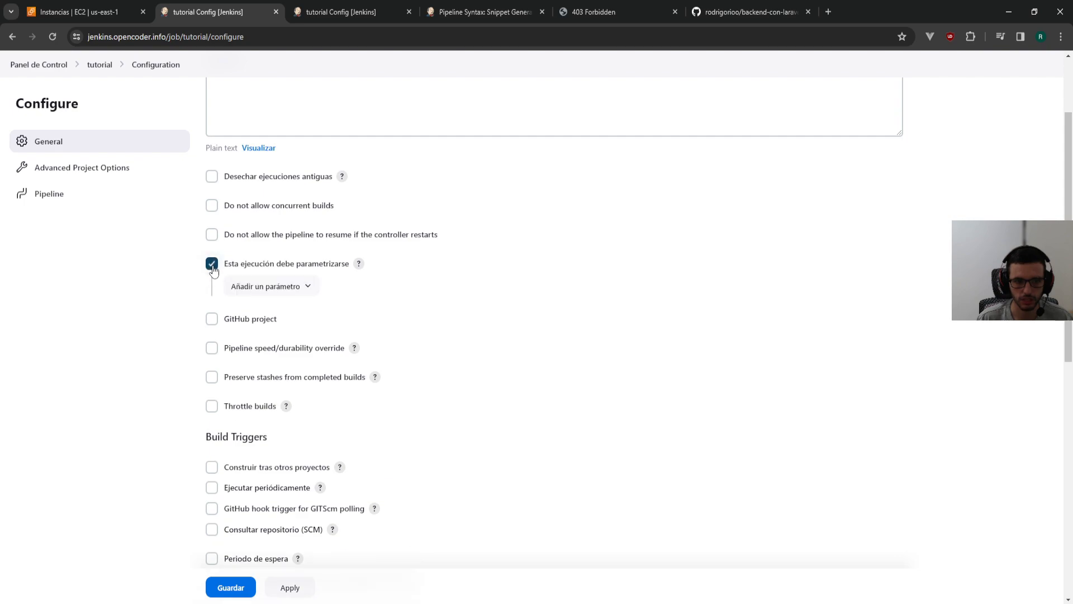
pyautogui.click(284, 290)
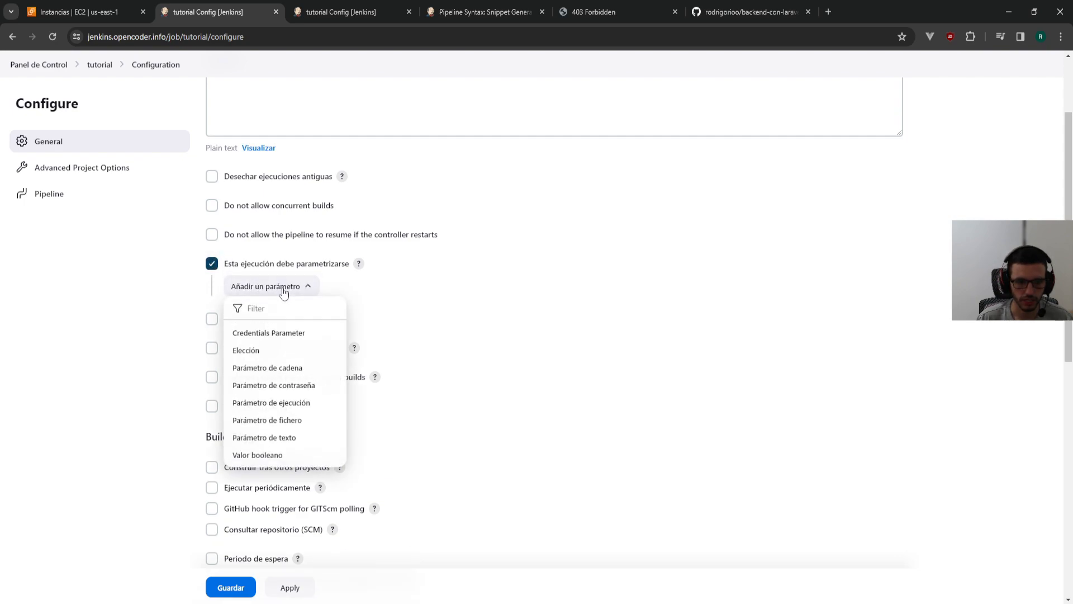
pyautogui.click(291, 441)
# Name the text parameter version, with default 1.0 and description 'Nombre de la versión en formato 1.0 por ej', and apply the configuration.
pyautogui.click(323, 335)
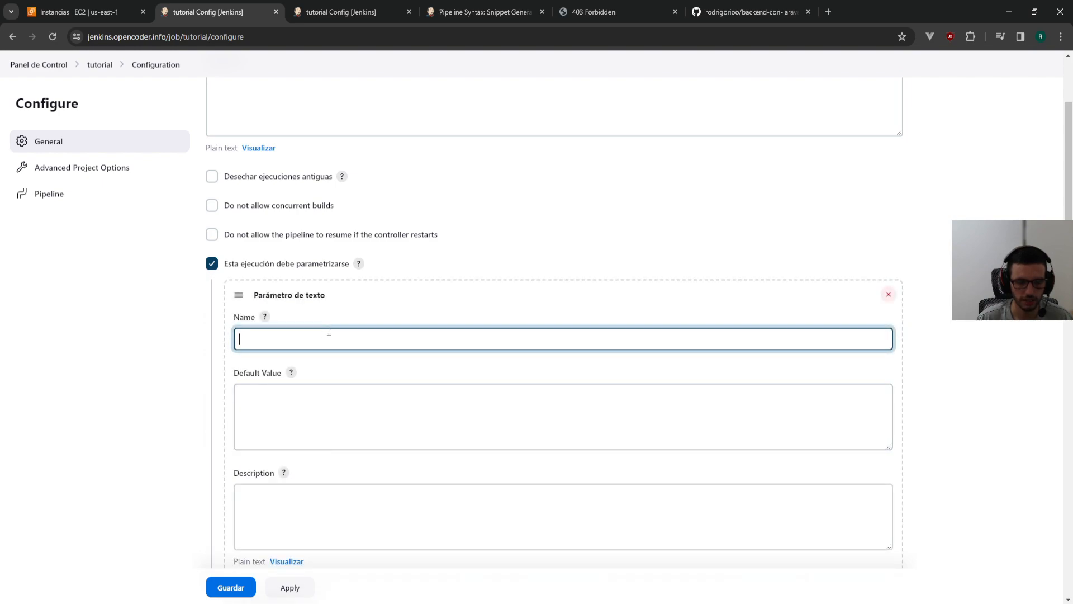
pyautogui.write('version')
pyautogui.press('Tab')
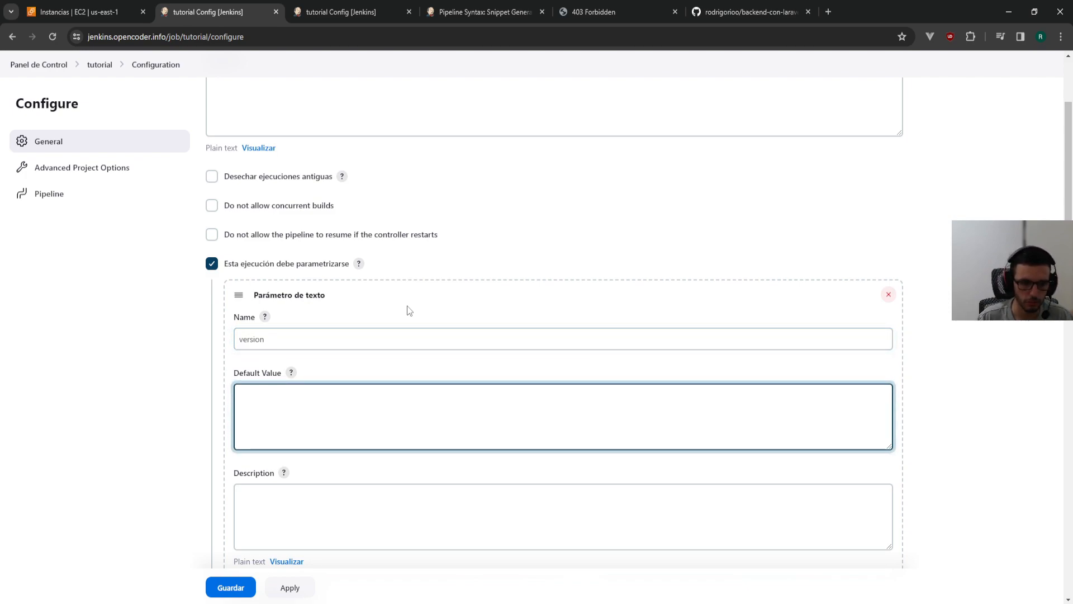
pyautogui.press('Tab')
pyautogui.write('Nombre ')
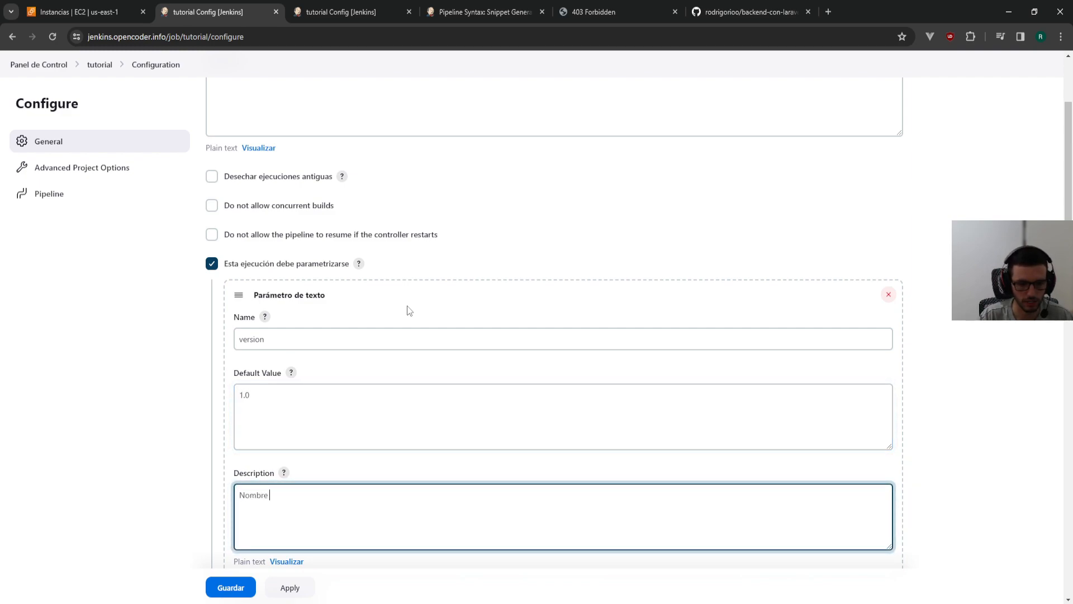
pyautogui.write('de la versión en formato 1.0 por ej')
pyautogui.scroll(-2, 407, 311)
pyautogui.click(286, 588)
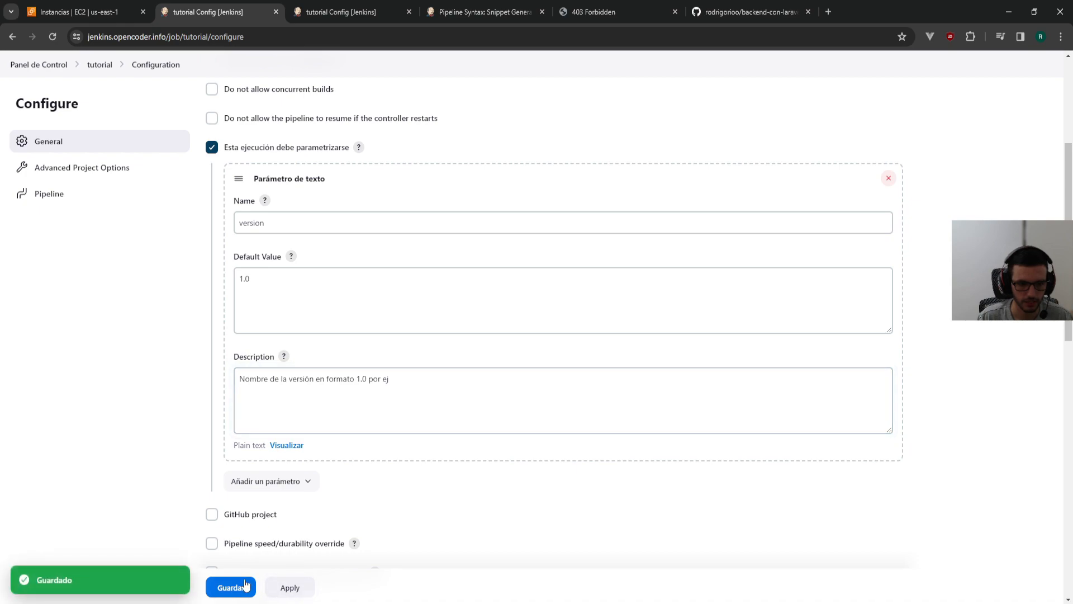
# Replace 1.0 in the git branch name of the 'instalacion' stage with ${version} and save the job.
pyautogui.scroll(-10, 426, 430)
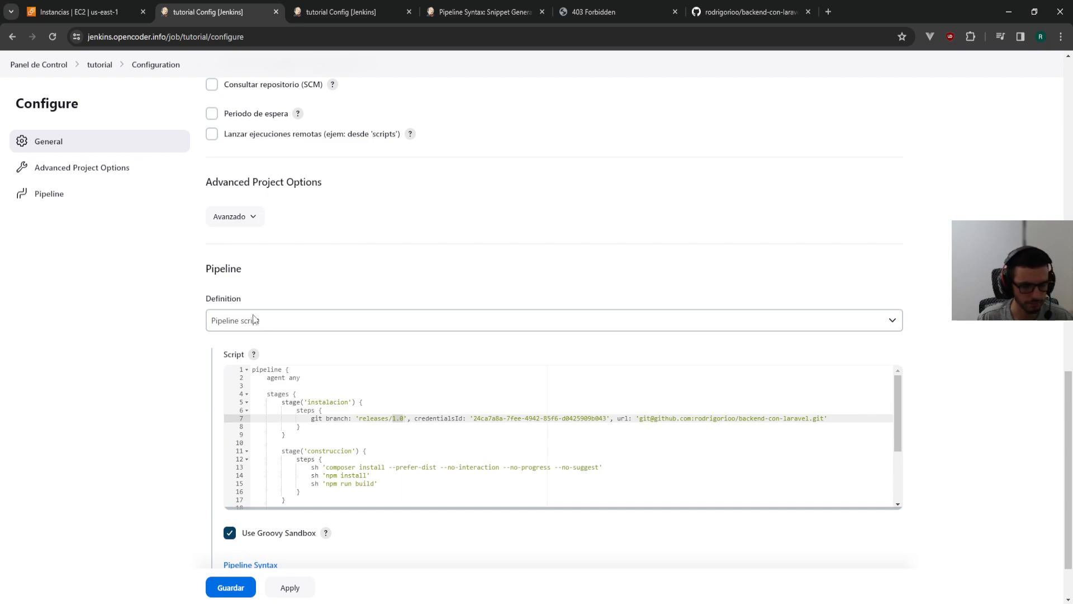
pyautogui.click(399, 402)
pyautogui.moveTo(393, 418); pyautogui.dragTo(403, 418)
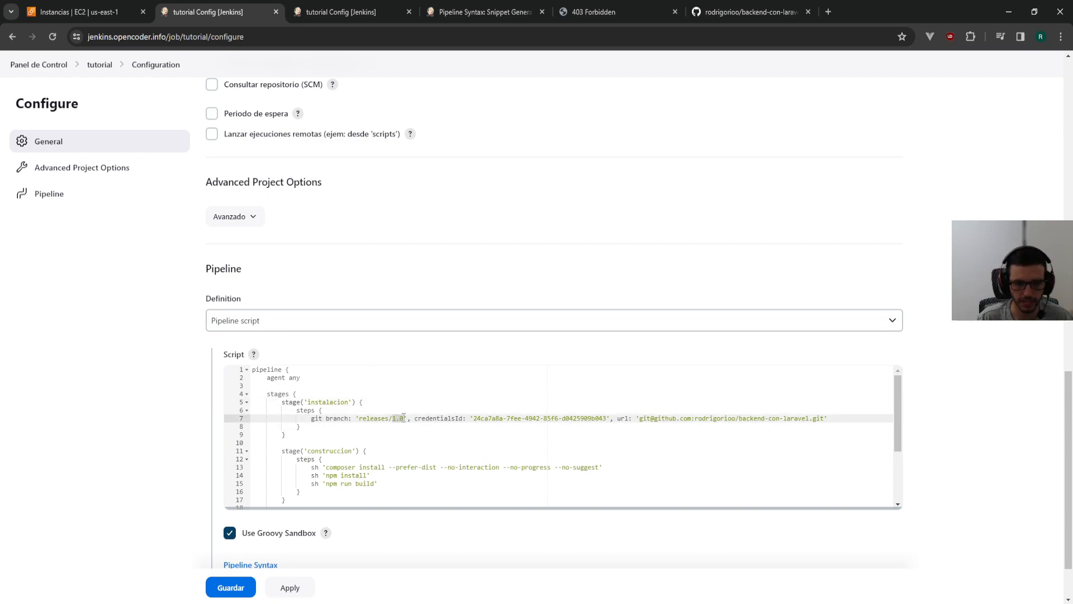
pyautogui.scroll(5, 391, 220)
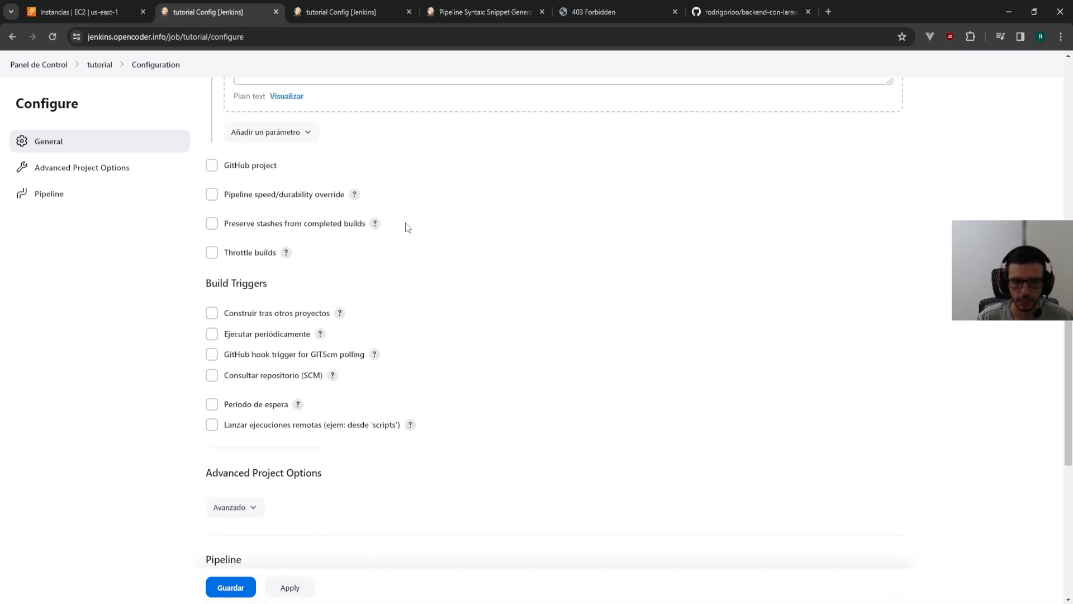
pyautogui.scroll(-5, 351, 213)
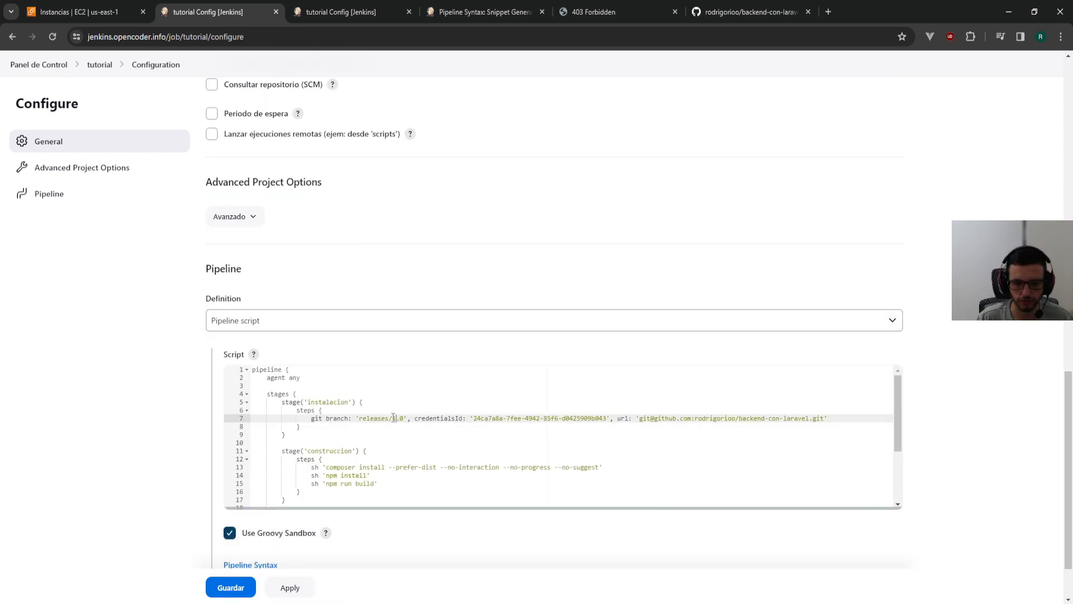
pyautogui.scroll(9, 378, 229)
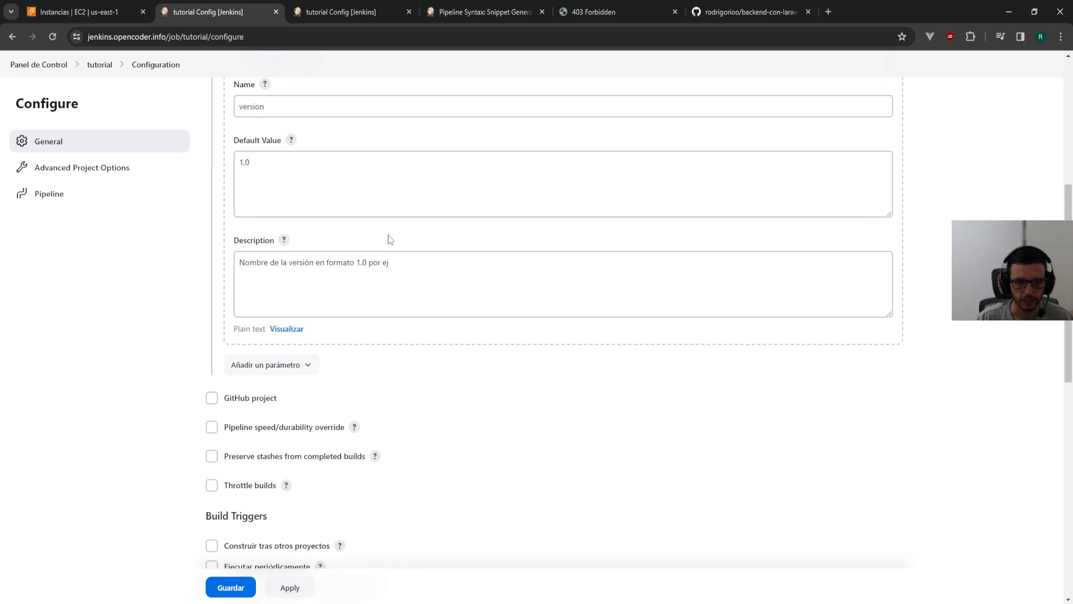
pyautogui.scroll(-9, 388, 230)
pyautogui.write('${')
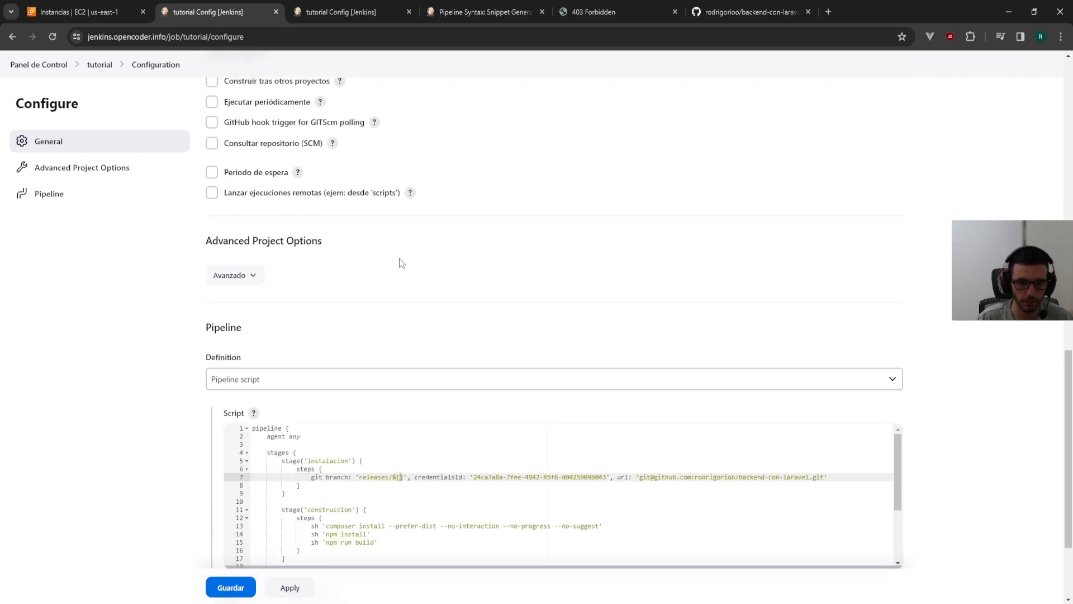
pyautogui.scroll(9, 399, 262)
pyautogui.scroll(-5, 296, 333)
pyautogui.scroll(-3, 391, 259)
pyautogui.write('version')
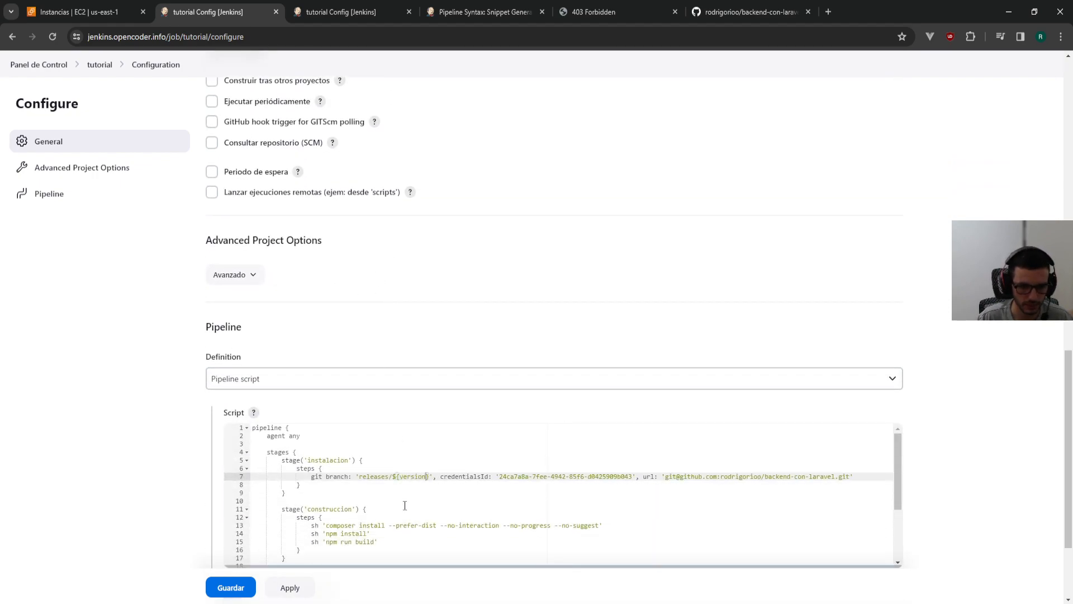
pyautogui.click(239, 587)
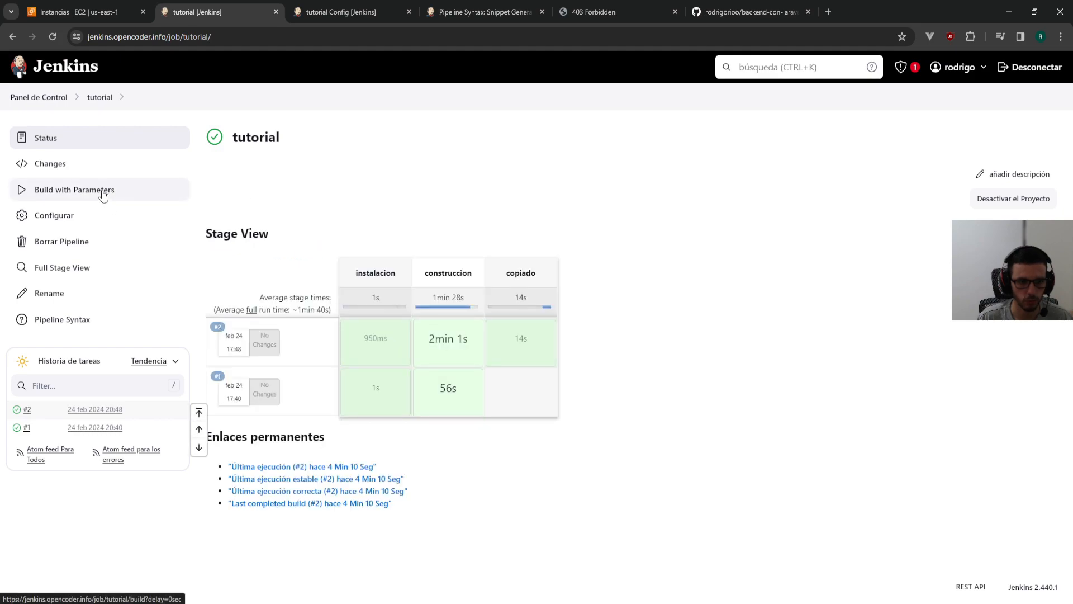
# Start a parameterized build of the tutorial job with version 1.0.
pyautogui.click(66, 192)
pyautogui.click(297, 237)
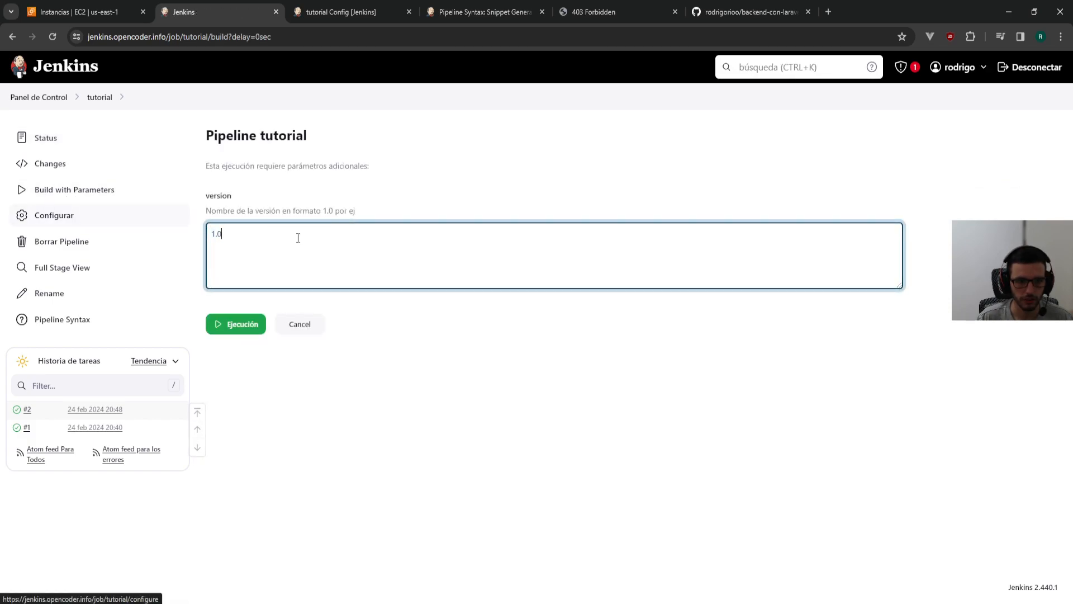
pyautogui.click(245, 325)
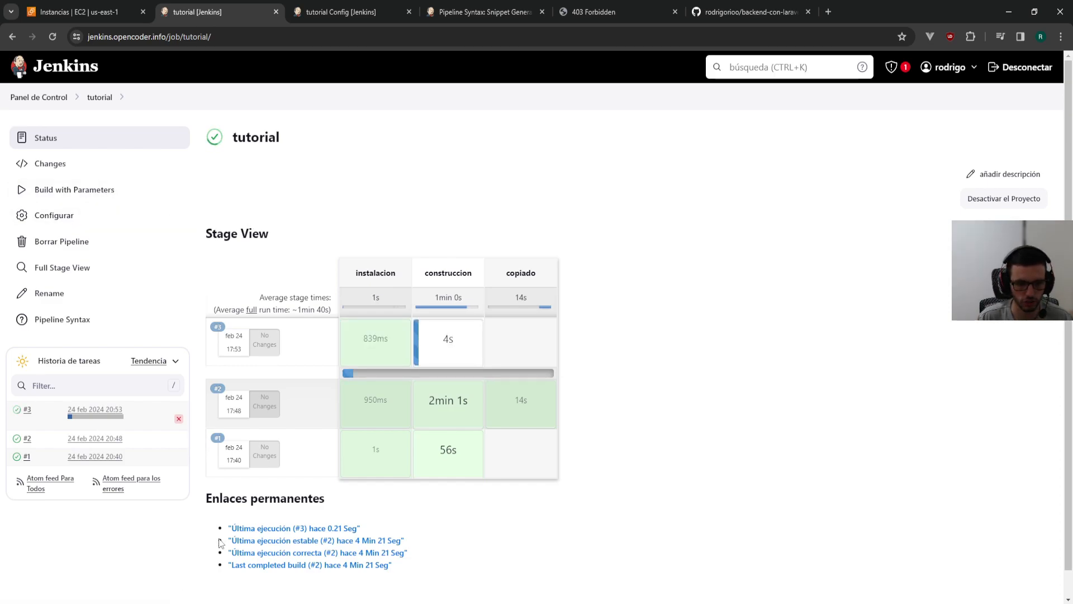
pyautogui.hotkey('alt', 'Tab')
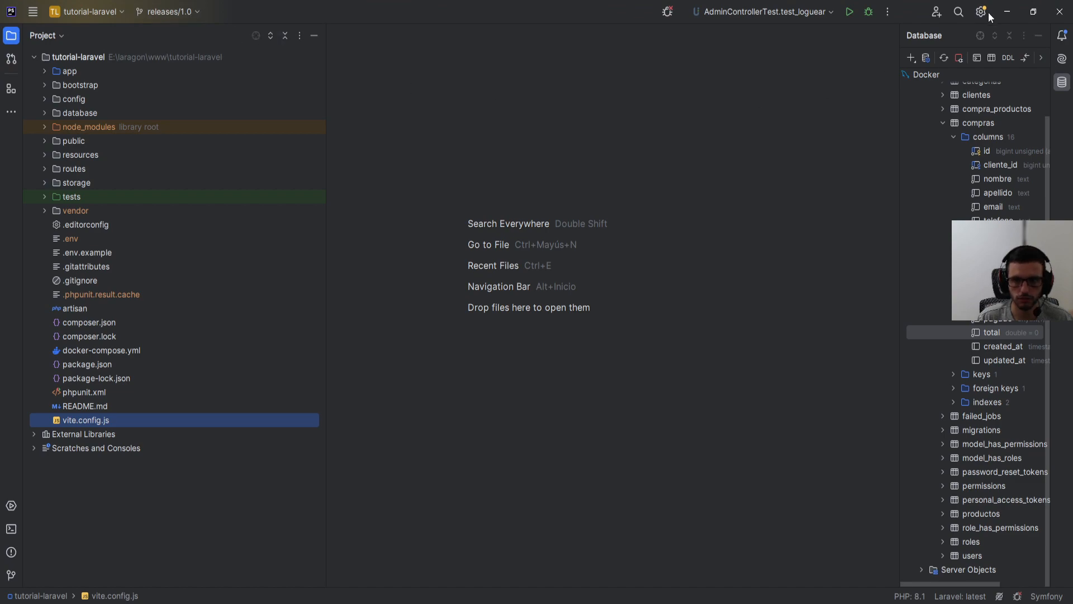
pyautogui.click(1007, 12)
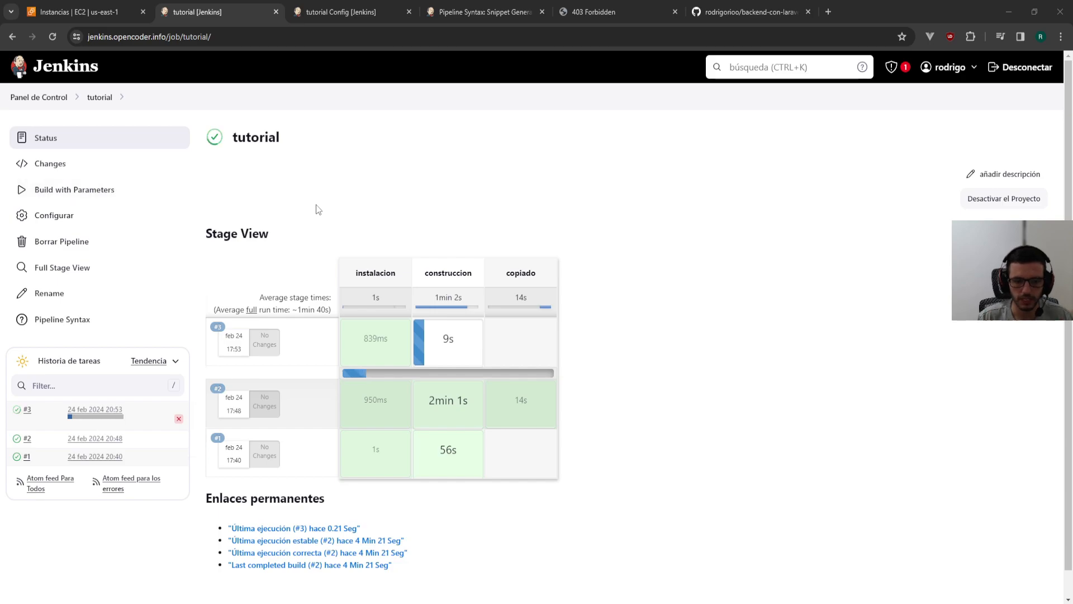
# Reopen the tutorial job's configuration and review the ${version} branch reference in the pipeline script.
pyautogui.click(45, 219)
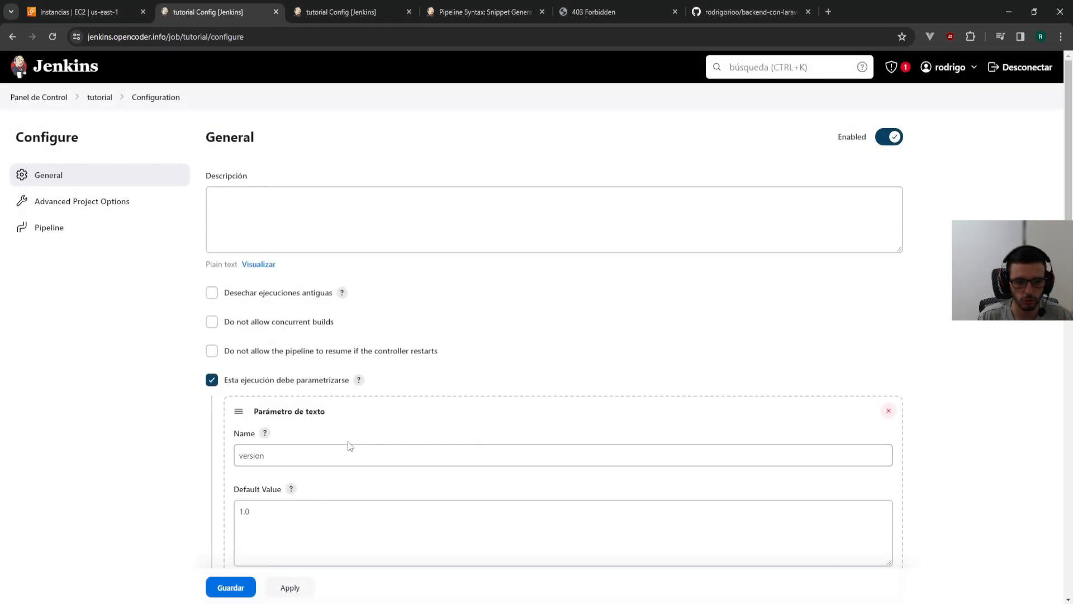
pyautogui.scroll(-15, 346, 441)
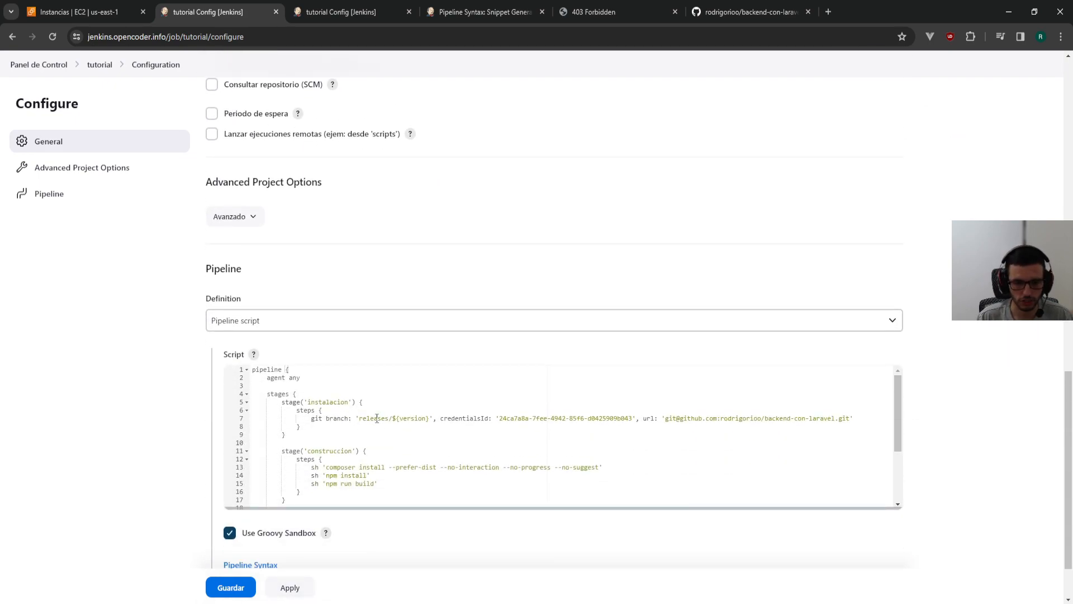
pyautogui.click(411, 419)
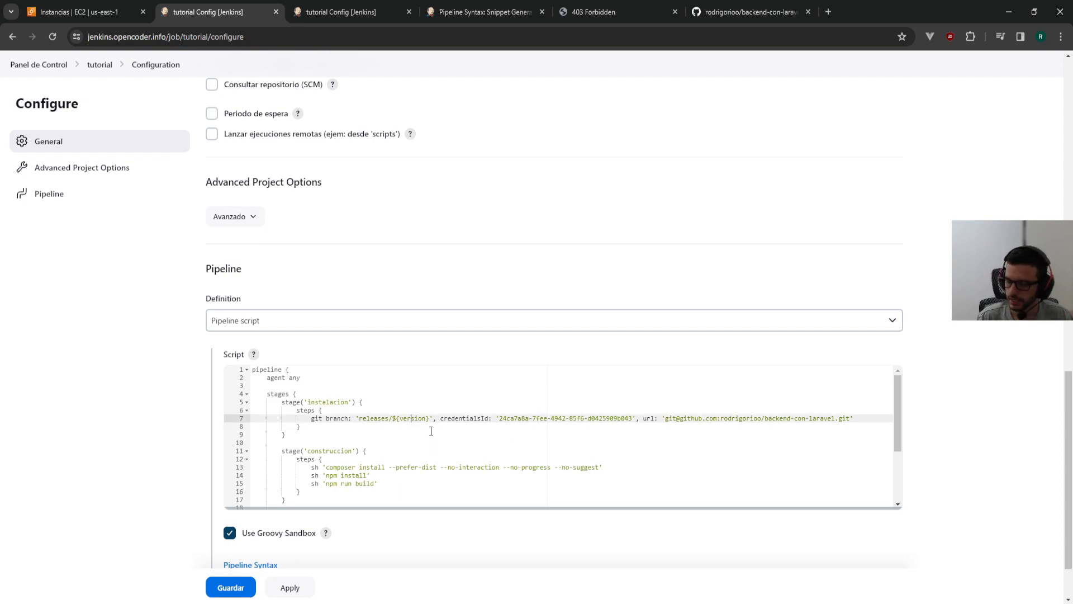
pyautogui.scroll(4, 116, 82)
pyautogui.scroll(-5, 215, 172)
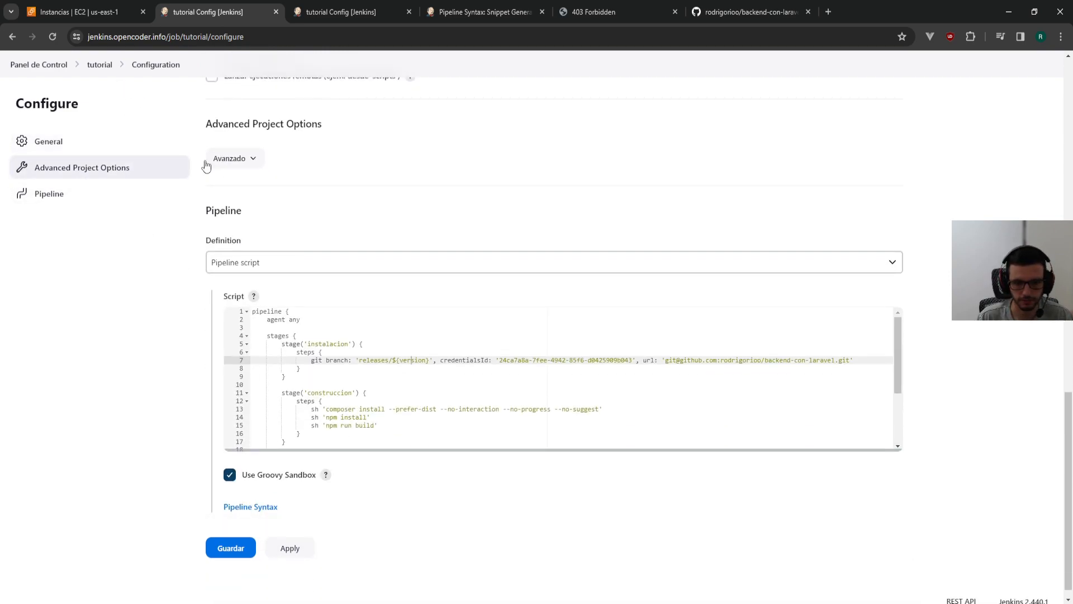
# Look over the version parameter settings while returning to the tutorial job's overview page.
pyautogui.click(108, 68)
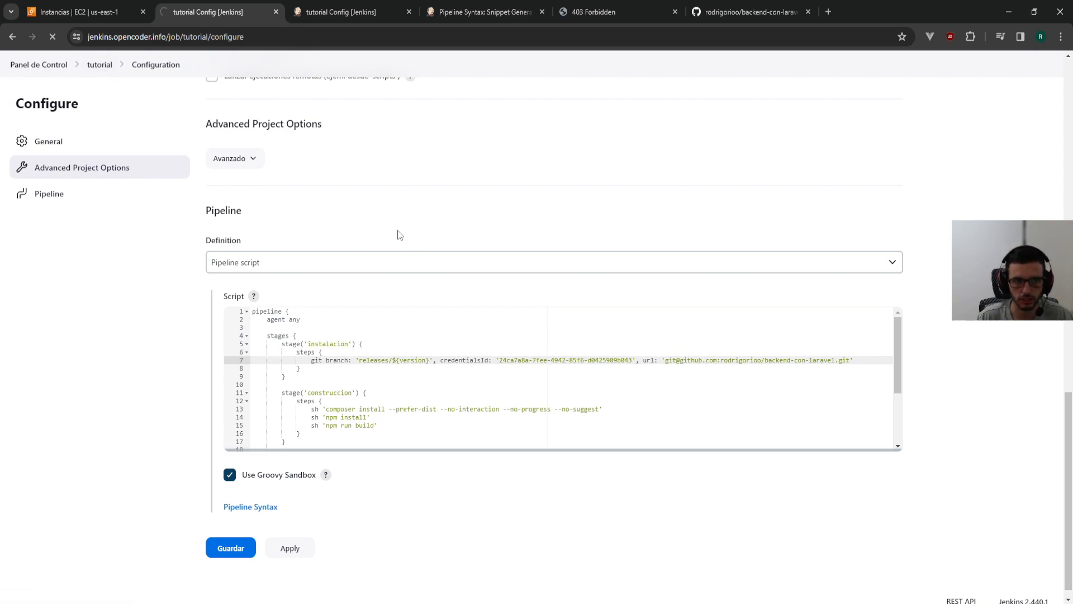
pyautogui.scroll(2, 394, 207)
pyautogui.scroll(9, 393, 206)
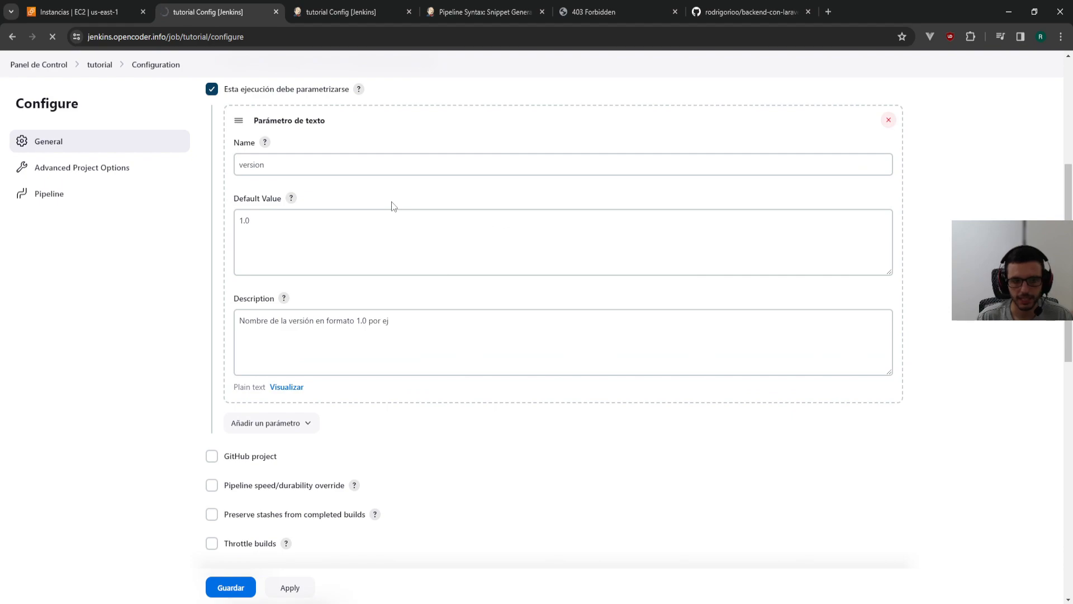
pyautogui.scroll(4, 393, 206)
pyautogui.scroll(1, 393, 205)
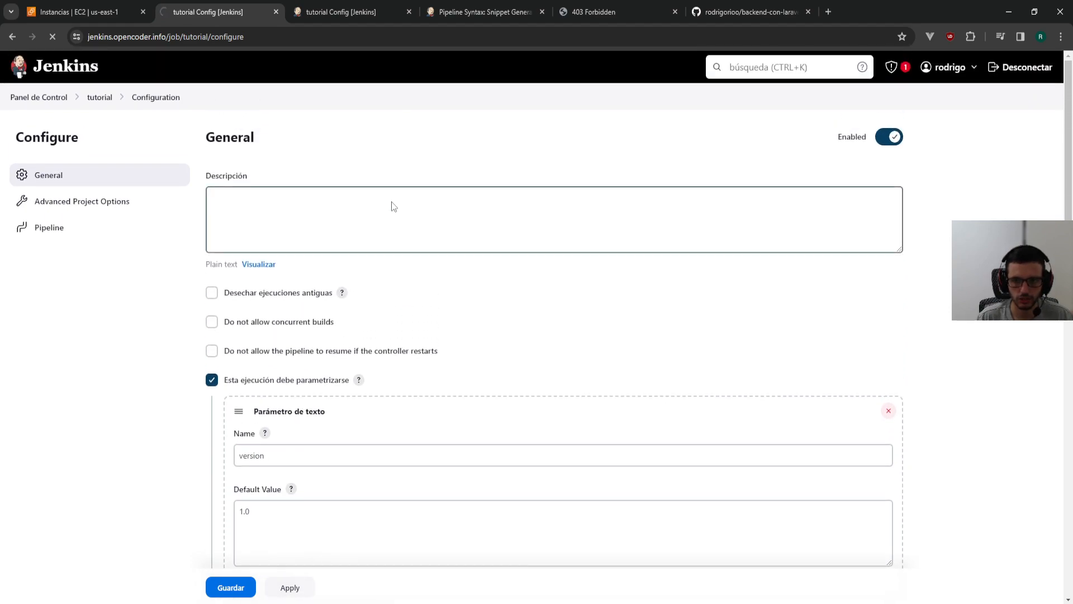
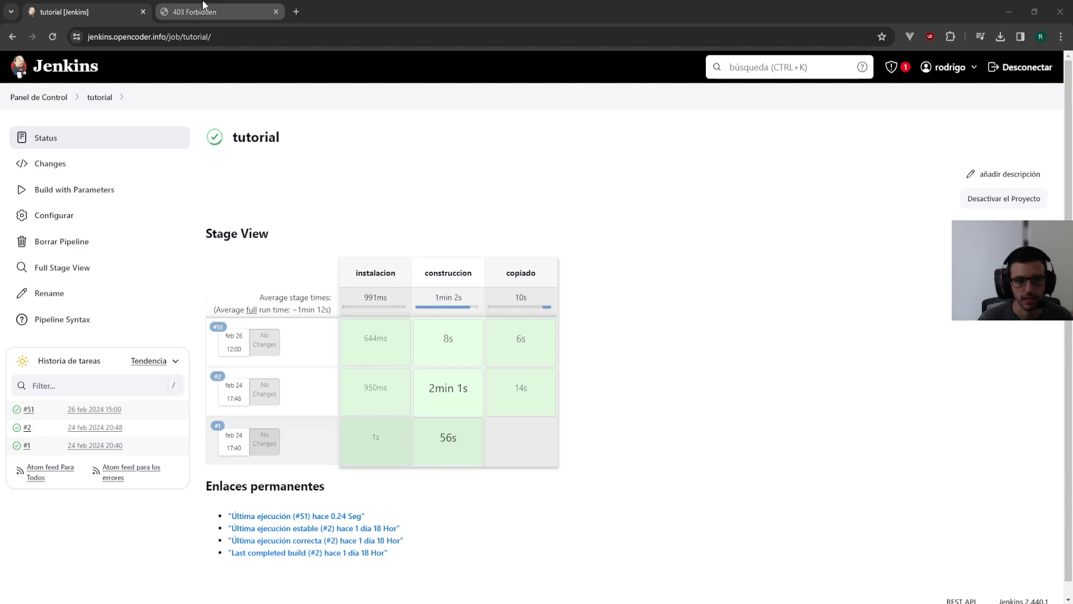
# Reload tutorial.opencoder.info in the browser and switch to the server's PuTTY terminal.
pyautogui.click(203, 7)
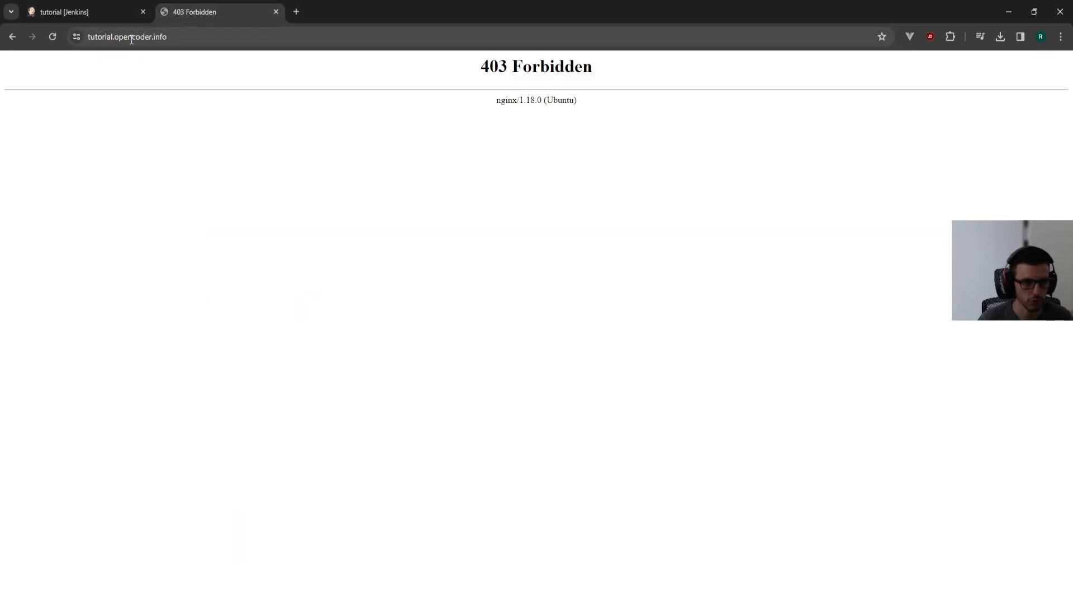
pyautogui.click(92, 38)
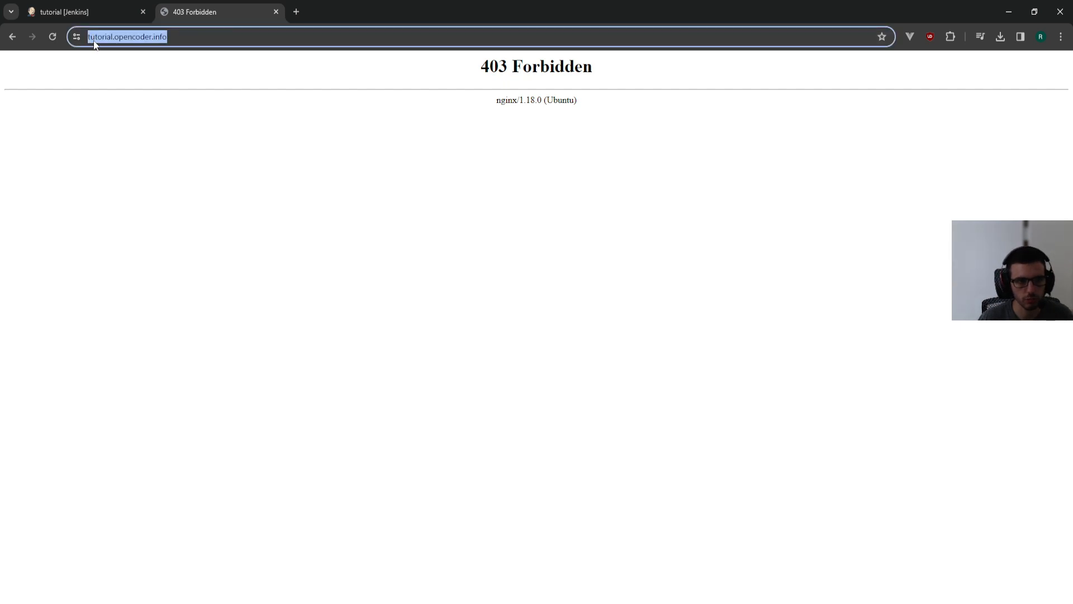
pyautogui.press('Return')
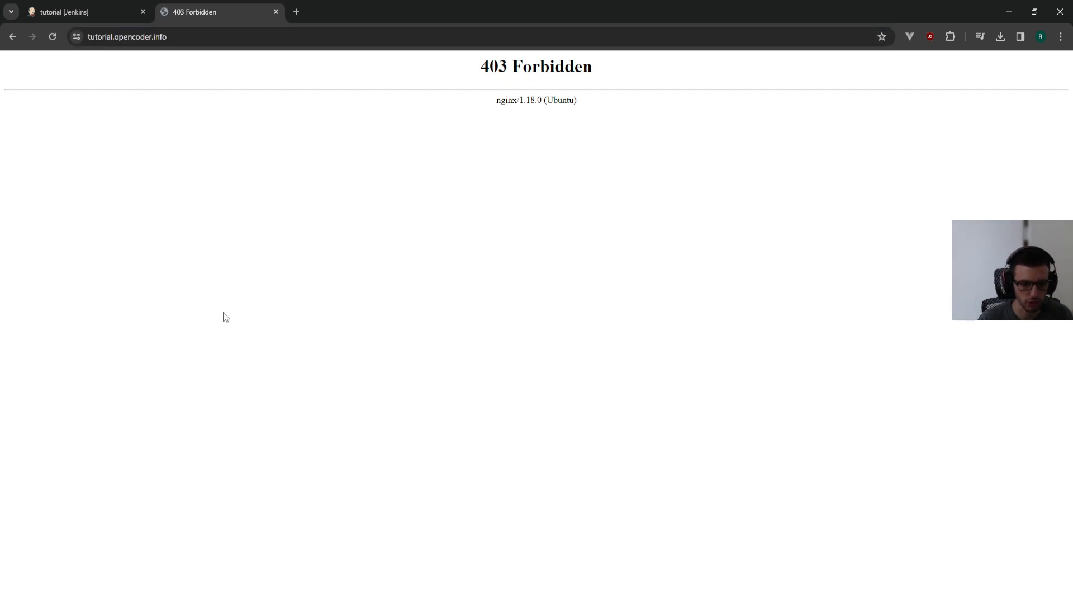
pyautogui.click(213, 598)
pyautogui.moveTo(355, 178); pyautogui.dragTo(325, 210)
pyautogui.write('su')
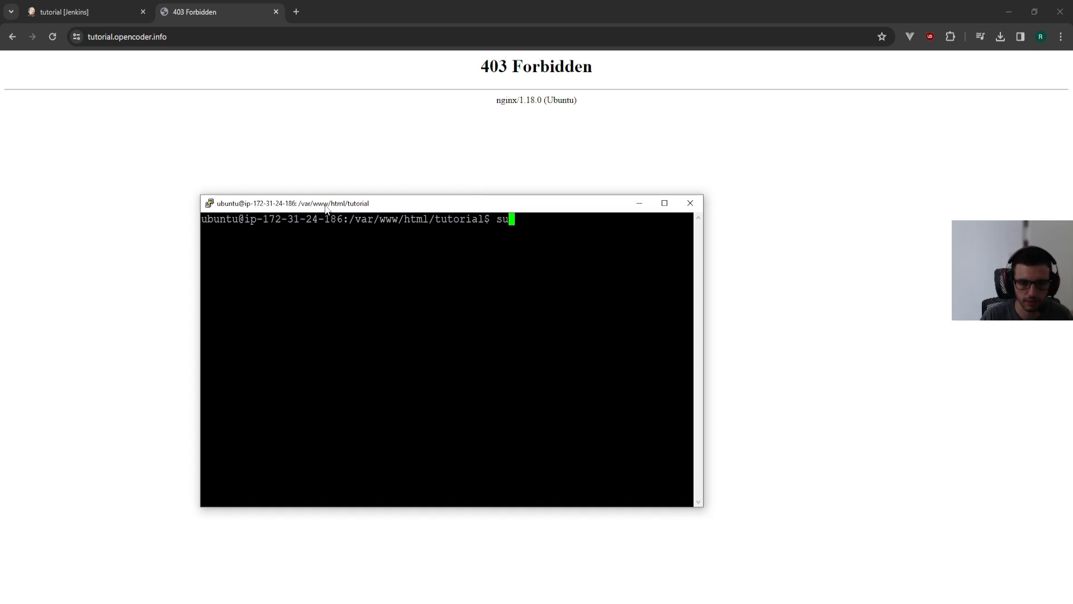
pyautogui.write('do /etc/nginx/')
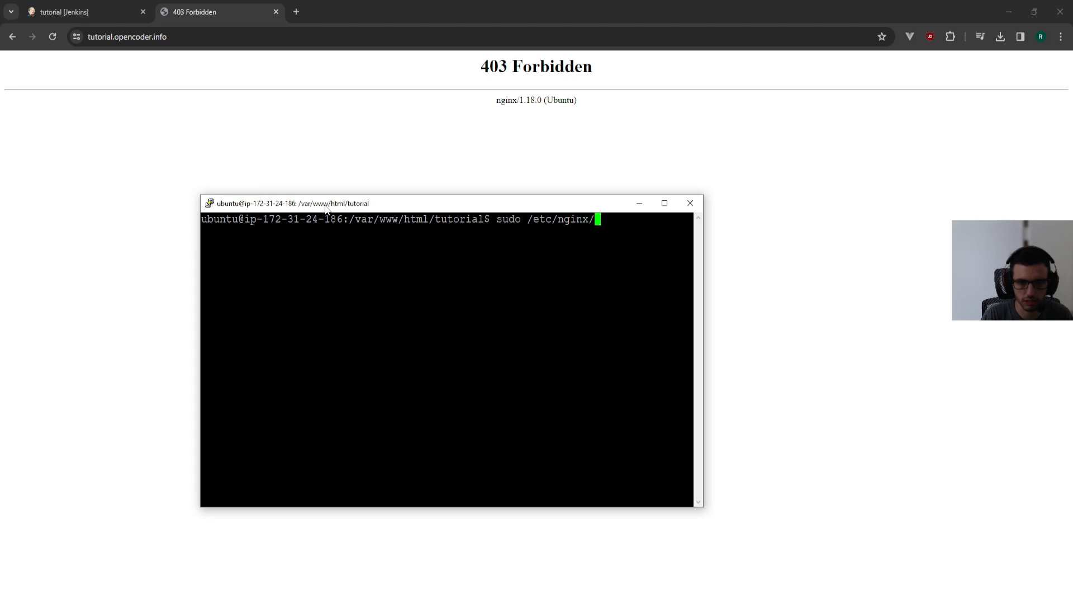
pyautogui.write('sites-avail')
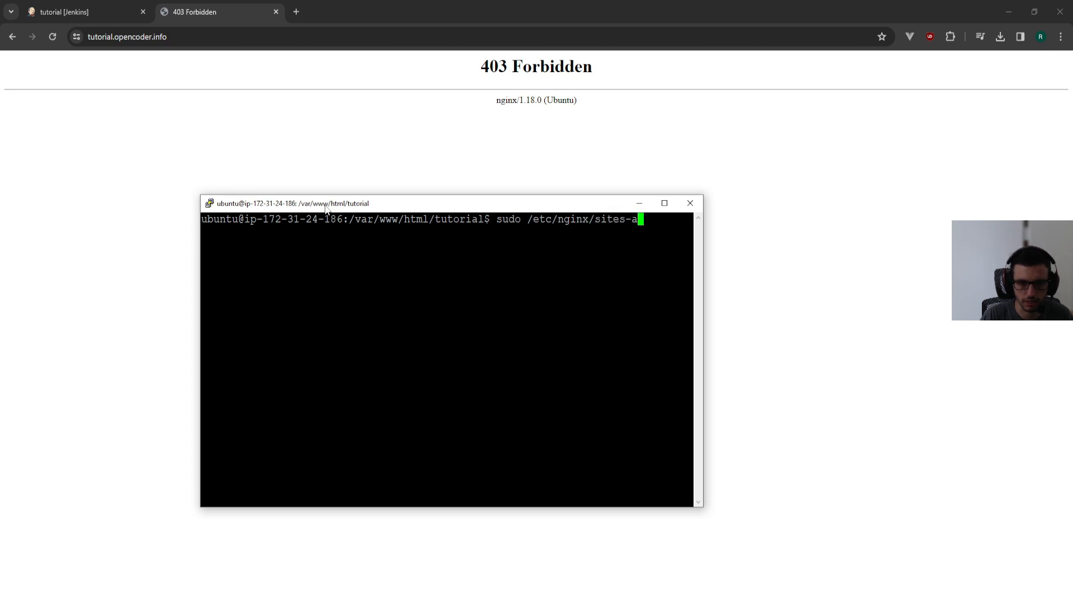
pyautogui.press('BackSpace')
pyautogui.press('BackSpace')
pyautogui.press('BackSpace')
pyautogui.press('BackSpace')
pyautogui.press('BackSpace')
pyautogui.press('BackSpace')
pyautogui.press('BackSpace')
pyautogui.press('BackSpace')
pyautogui.press('BackSpace')
pyautogui.press('BackSpace')
pyautogui.press('BackSpace')
pyautogui.press('BackSpace')
pyautogui.press('BackSpace')
pyautogui.press('BackSpace')
pyautogui.press('BackSpace')
pyautogui.press('BackSpace')
pyautogui.press('BackSpace')
pyautogui.press('BackSpace')
pyautogui.press('BackSpace')
pyautogui.press('BackSpace')
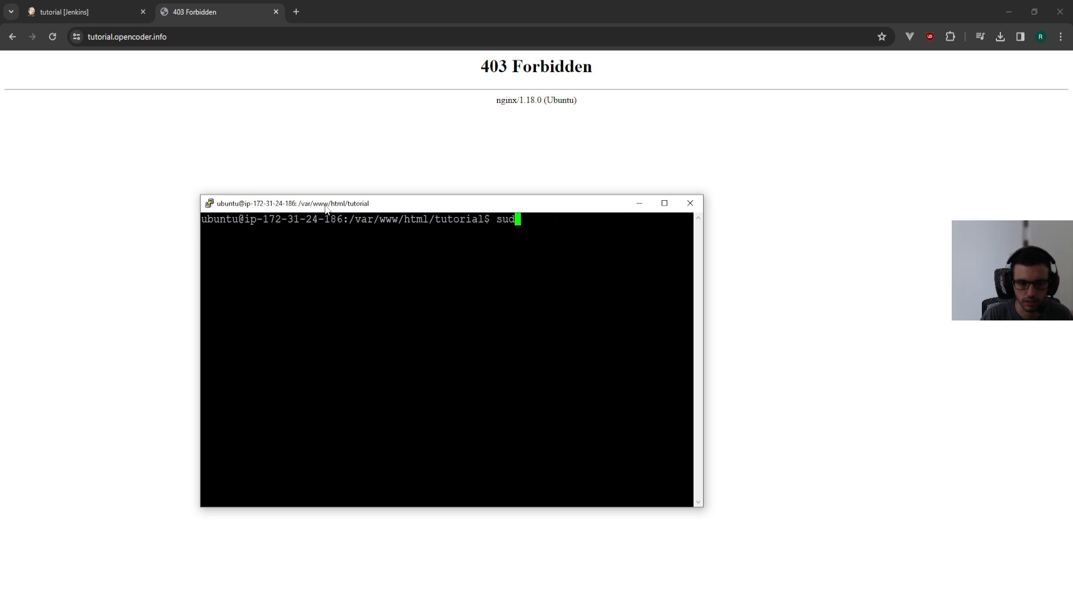
# Open /etc/nginx/sites-available/tutorial.opencoder.info in nano with sudo and go down to the SSL server block's root directive.
pyautogui.write('sudo nano /')
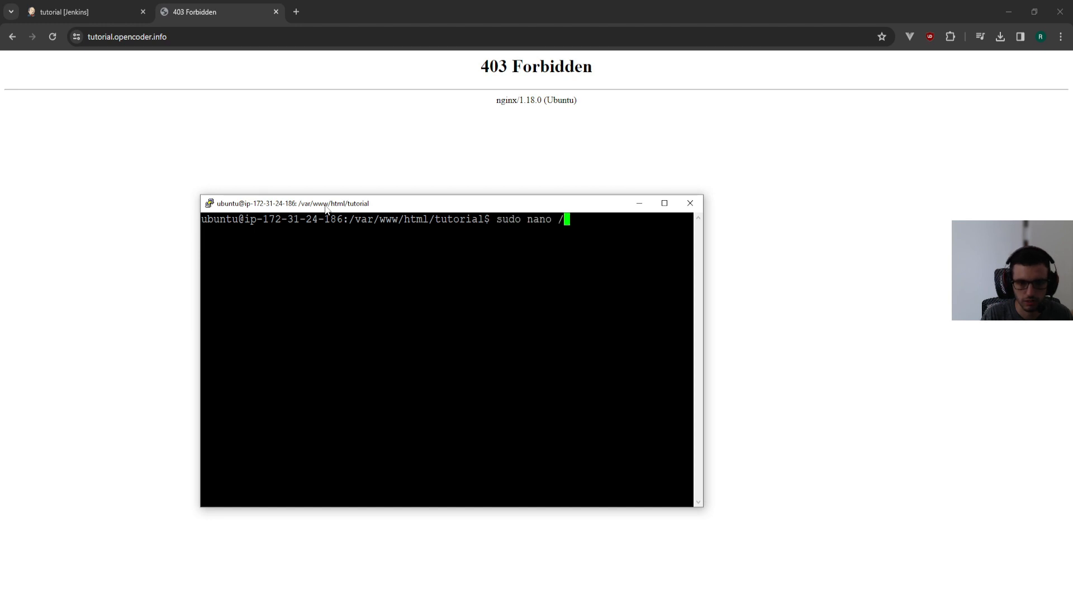
pyautogui.write('etc/nginx/s')
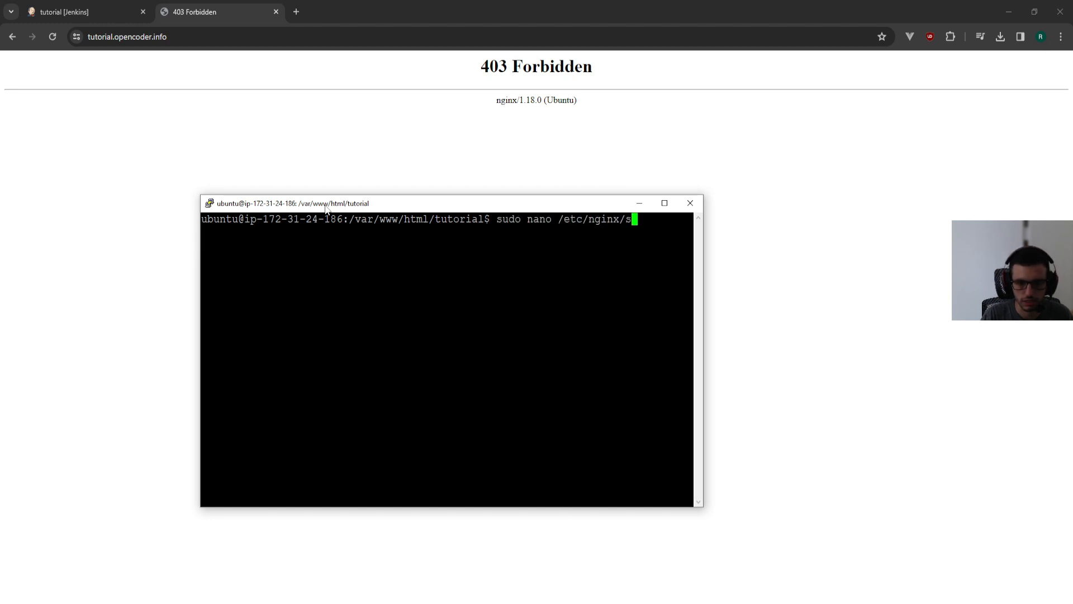
pyautogui.write('ites-available/t')
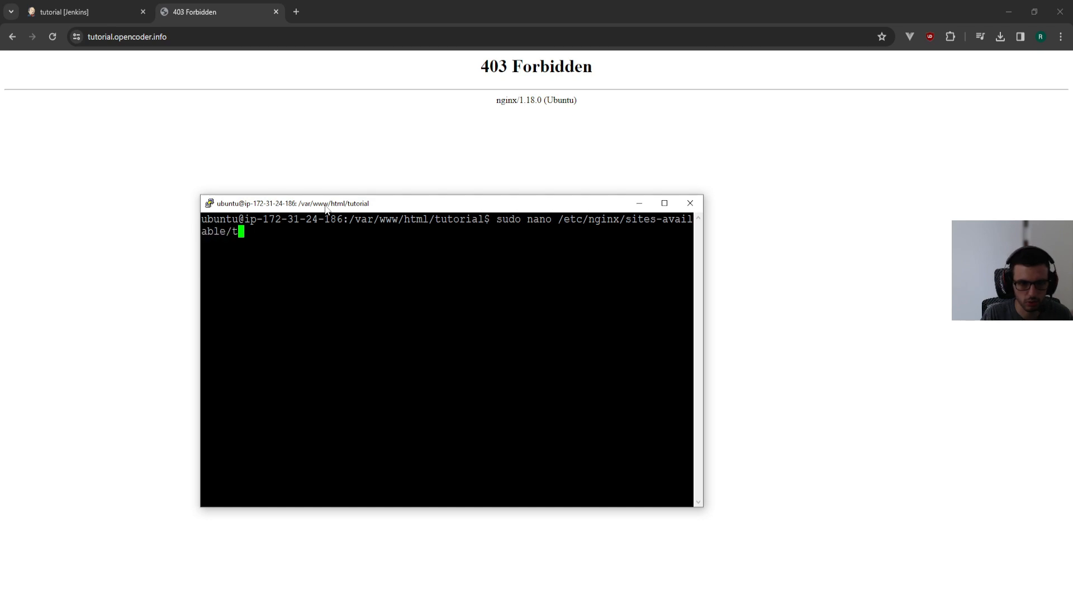
pyautogui.write('utorial.opencoder.info')
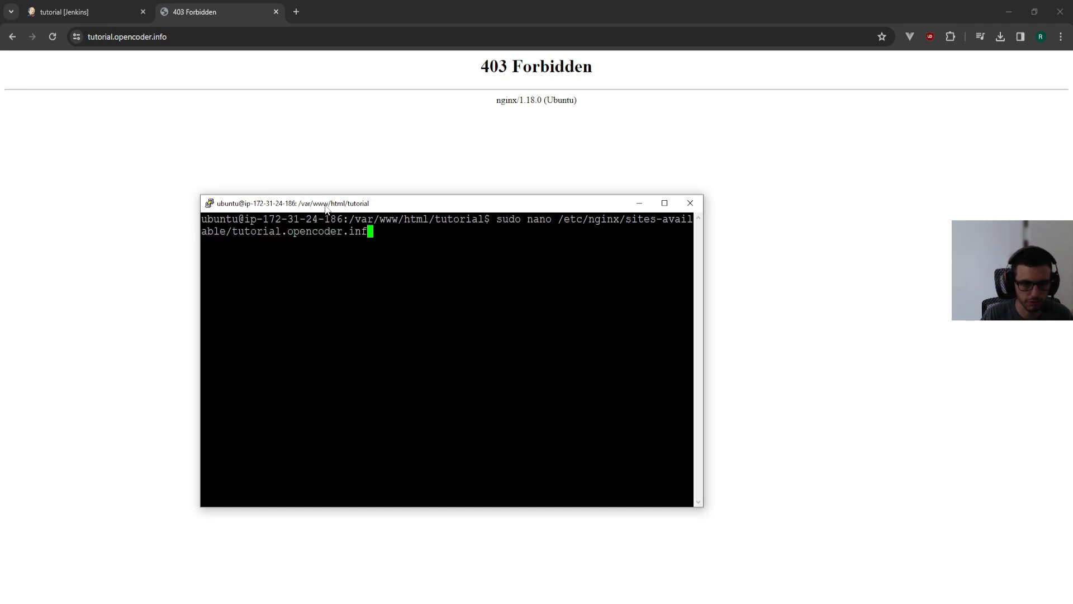
pyautogui.press('Return')
pyautogui.press('Down')
pyautogui.press('Down')
pyautogui.press('Down')
pyautogui.press('Down')
pyautogui.press('Down')
pyautogui.press('Down')
pyautogui.press('Down')
pyautogui.press('Down')
pyautogui.press('Down')
pyautogui.press('Down')
pyautogui.press('Down')
pyautogui.press('Down')
pyautogui.press('Down')
pyautogui.press('Down')
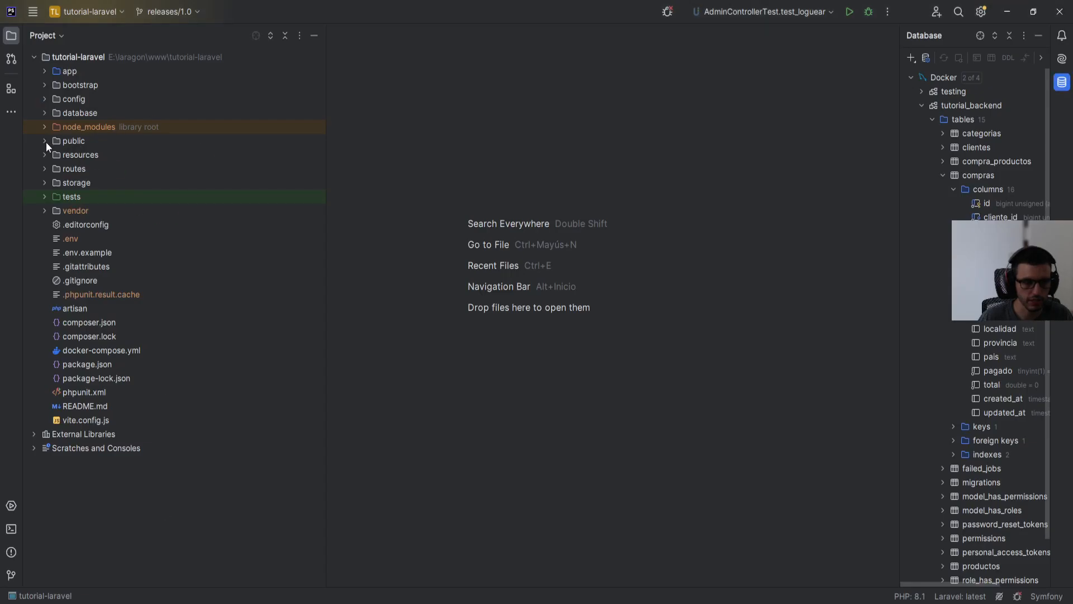
# Check the contents of the Laravel project's public folder in PhpStorm and return to the terminal.
pyautogui.click(46, 142)
pyautogui.click(69, 145)
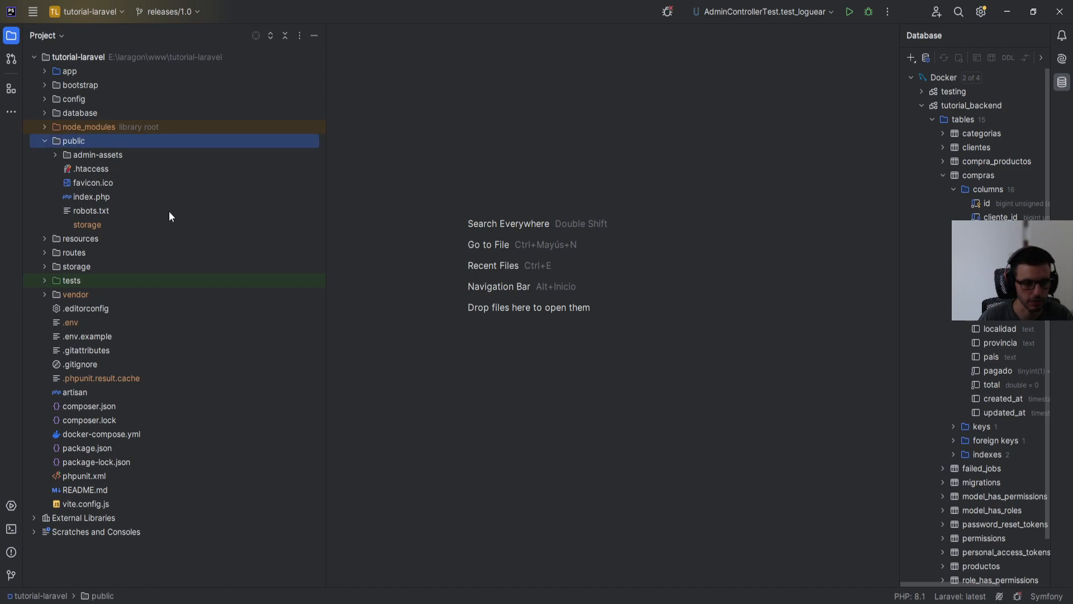
pyautogui.hotkey('alt', 'Tab')
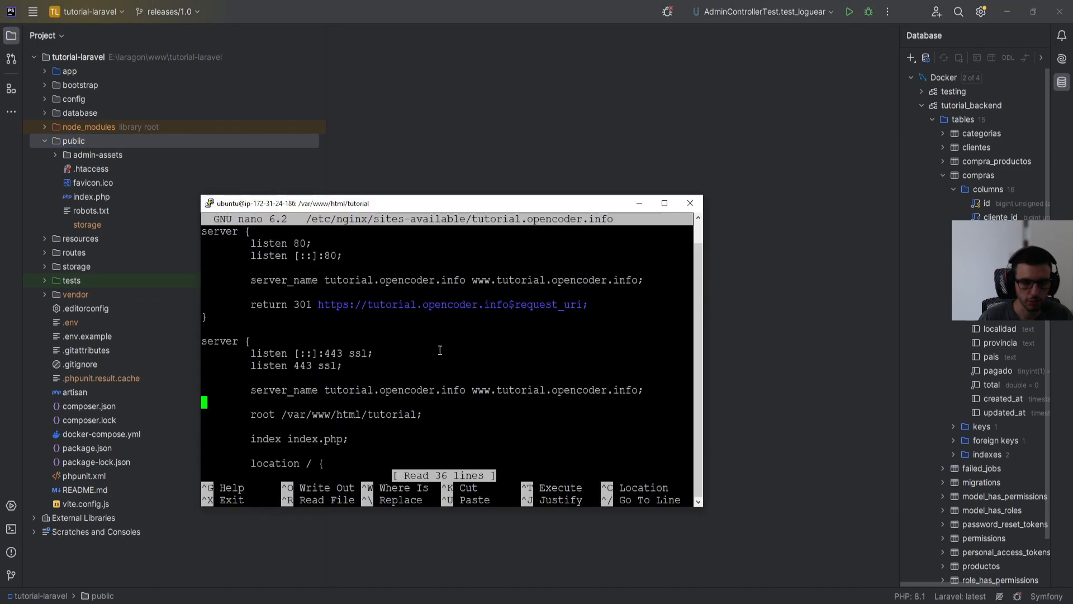
# Append /public to the root path so it reads /var/www/html/tutorial/public.
pyautogui.press('Down')
pyautogui.press('Right')
pyautogui.press('Right')
pyautogui.press('Right')
pyautogui.press('Right')
pyautogui.press('Right')
pyautogui.press('Right')
pyautogui.press('Right')
pyautogui.press('Right')
pyautogui.press('Right')
pyautogui.press('Right')
pyautogui.press('Right')
pyautogui.press('Right')
pyautogui.press('Right')
pyautogui.press('Right')
pyautogui.press('Right')
pyautogui.press('Right')
pyautogui.press('Right')
pyautogui.press('Right')
pyautogui.press('Right')
pyautogui.press('Right')
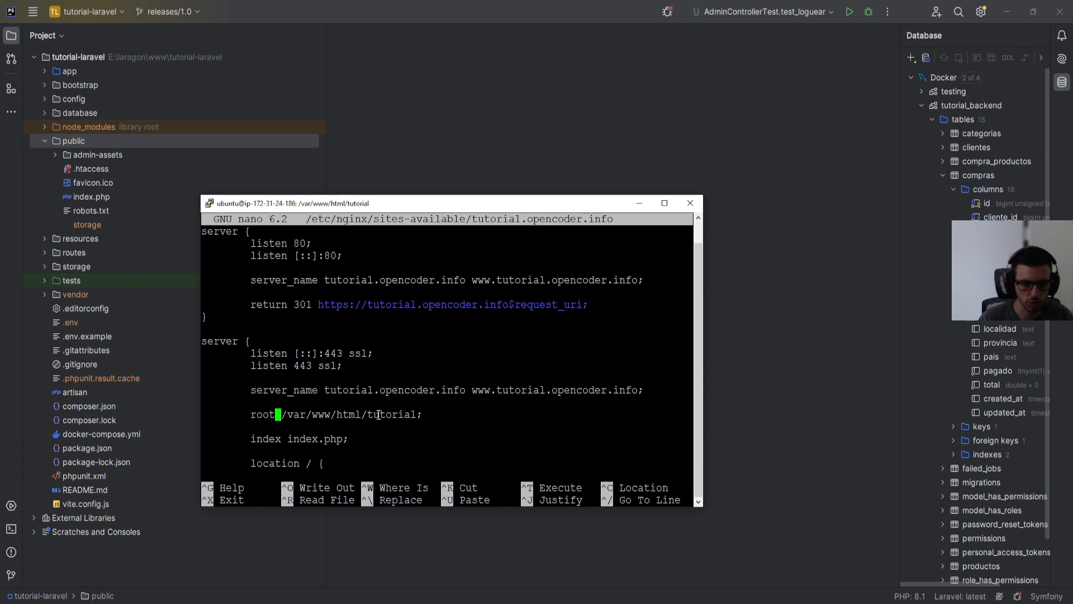
pyautogui.press('Right')
pyautogui.press('Right')
pyautogui.press('Right')
pyautogui.press('Right')
pyautogui.press('Right')
pyautogui.press('Right')
pyautogui.press('Right')
pyautogui.press('Right')
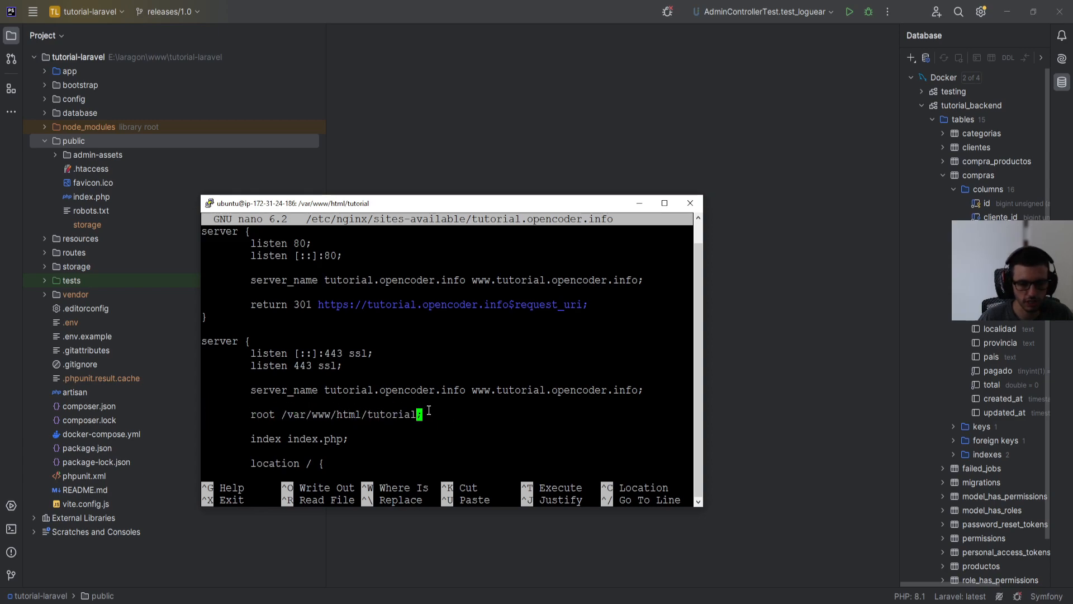
pyautogui.write('/public')
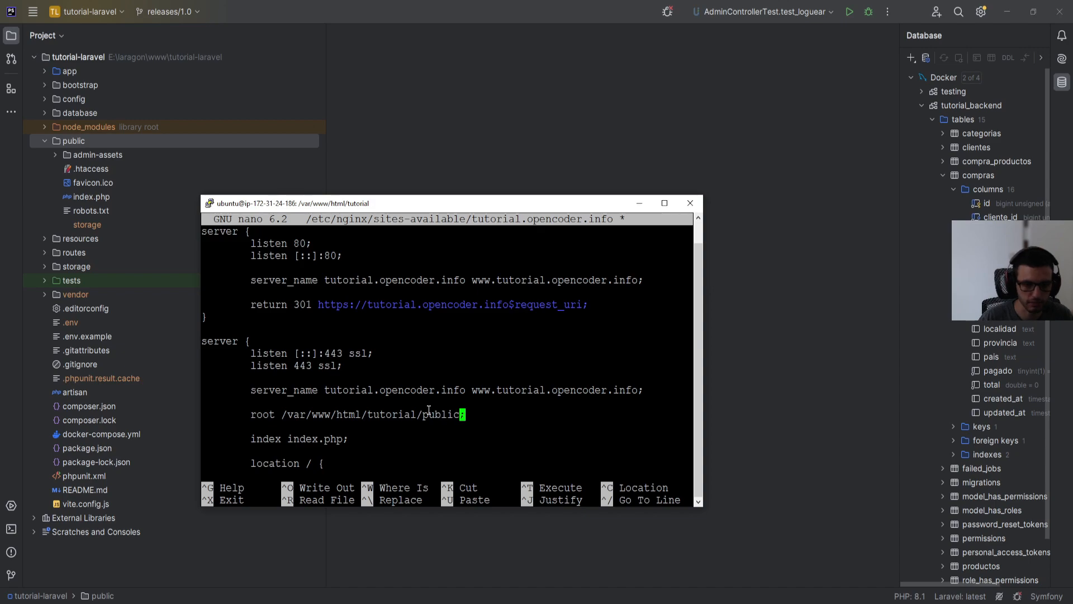
# Locate index.php in the project's public folder, then save the nginx site file and exit nano.
pyautogui.click(87, 195)
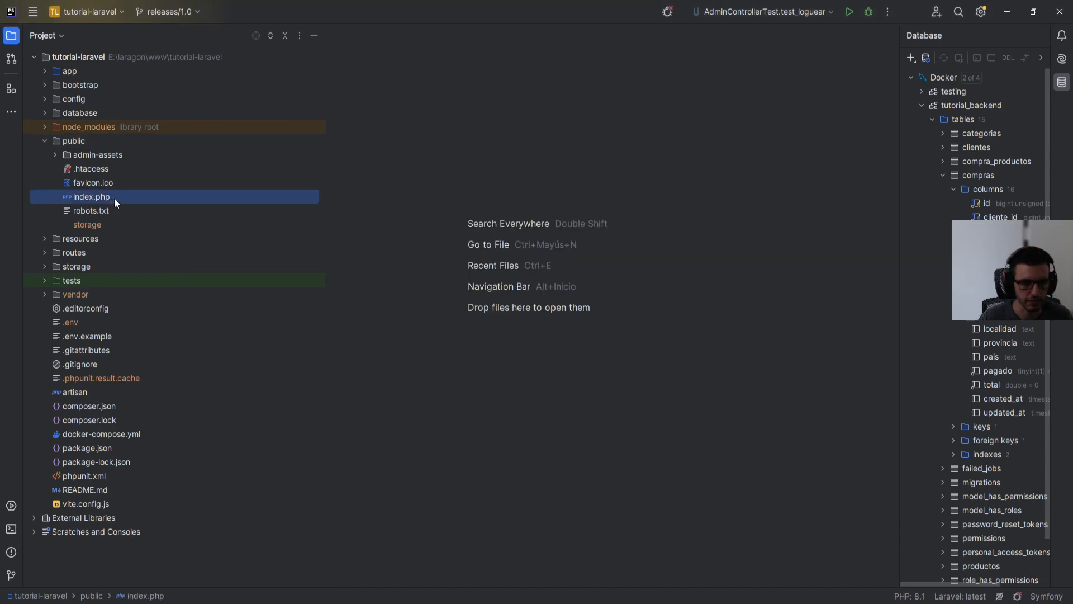
pyautogui.hotkey('alt', 'Tab')
pyautogui.hotkey('ctrl', 'x')
pyautogui.press('y')
pyautogui.press('Return')
# Restart the web server with sudo systemctl restart nginx and reload tutorial.opencoder.info in the browser.
pyautogui.write('sudo systemctl restart nginx')
pyautogui.press('Return')
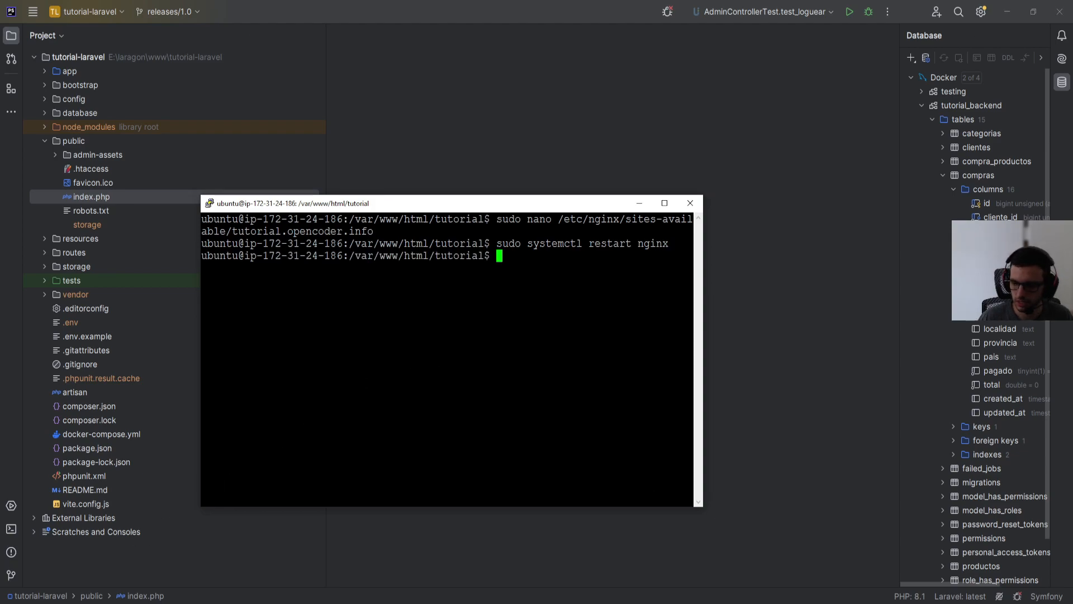
pyautogui.hotkey('alt', 'Tab')
pyautogui.press('F5')
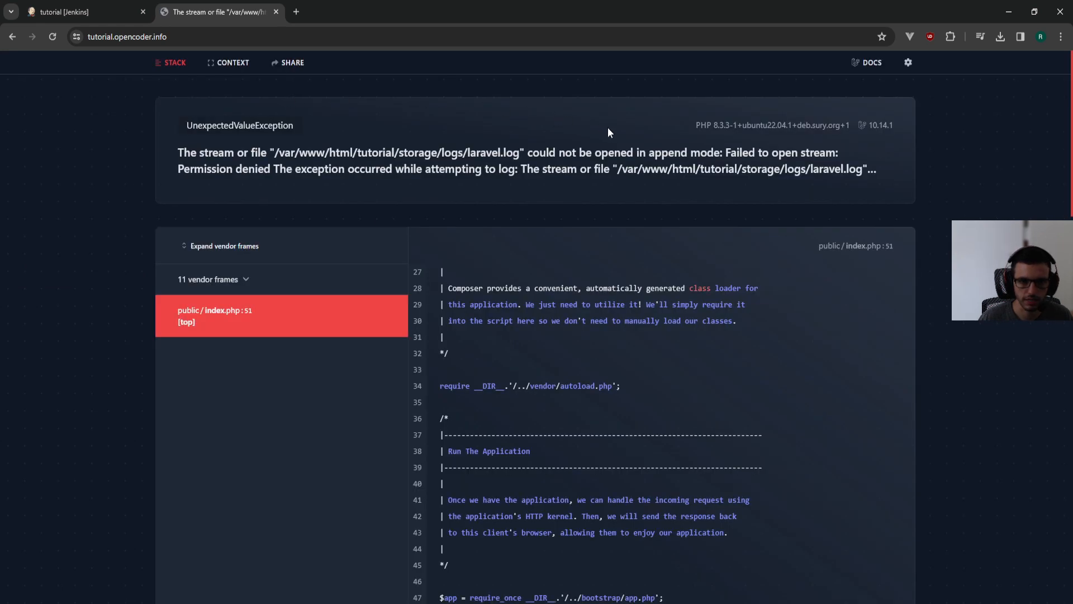
# Read the full Laravel exception message, focusing on the storage folder in the log file path.
pyautogui.moveTo(177, 157); pyautogui.dragTo(876, 170)
pyautogui.click(501, 169)
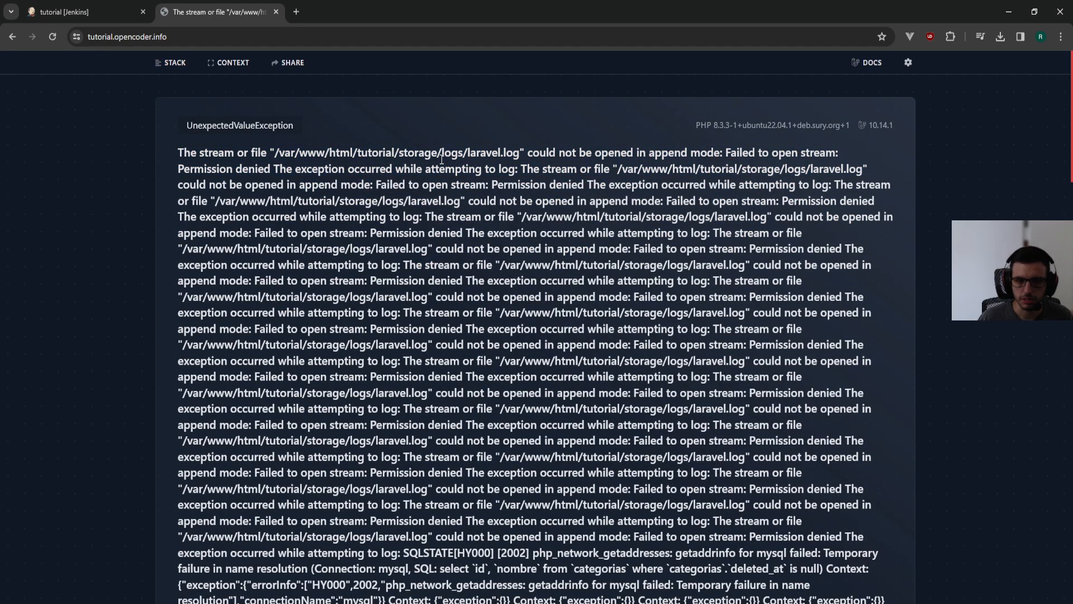
pyautogui.doubleClick(420, 157)
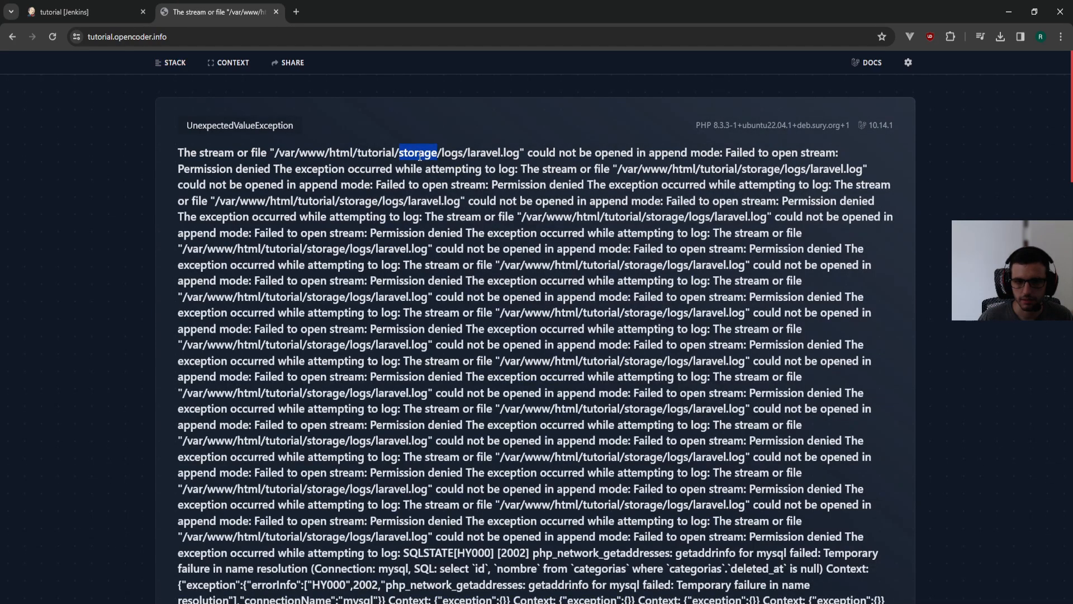
pyautogui.click(420, 157)
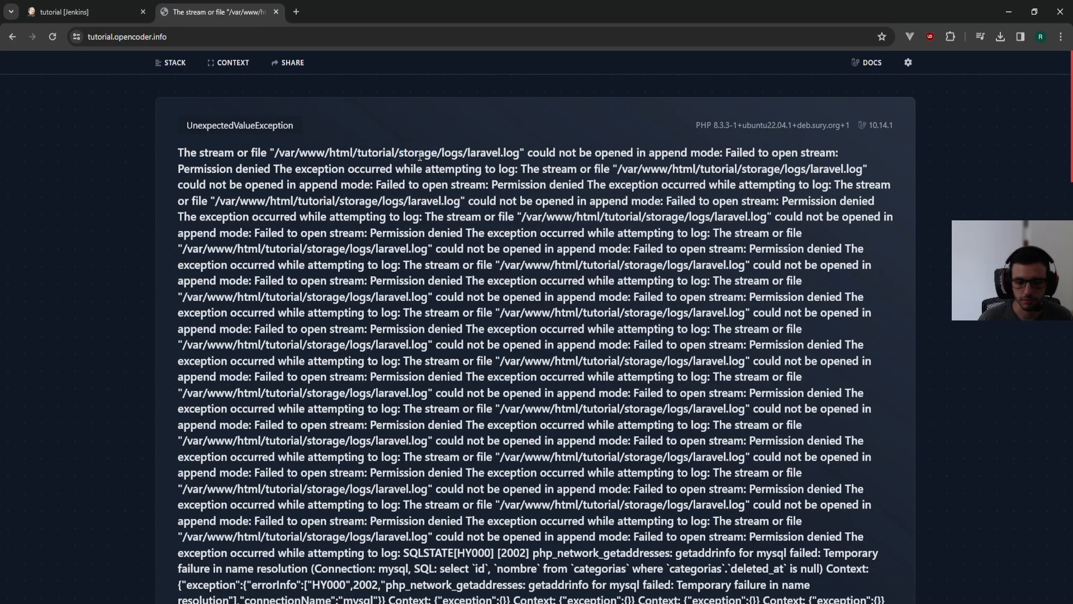
pyautogui.click(420, 157)
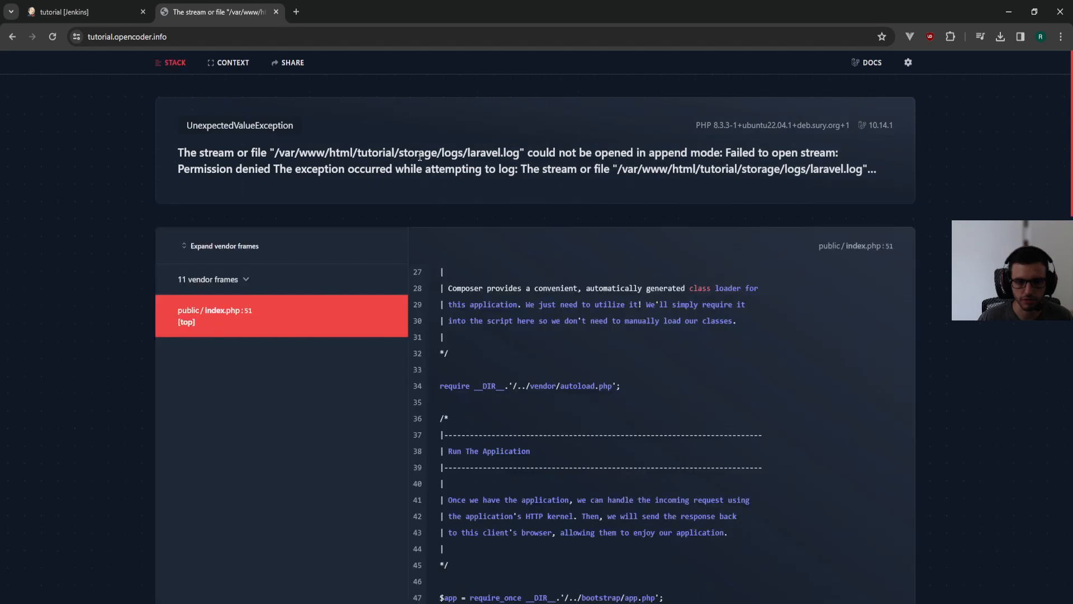
pyautogui.doubleClick(420, 157)
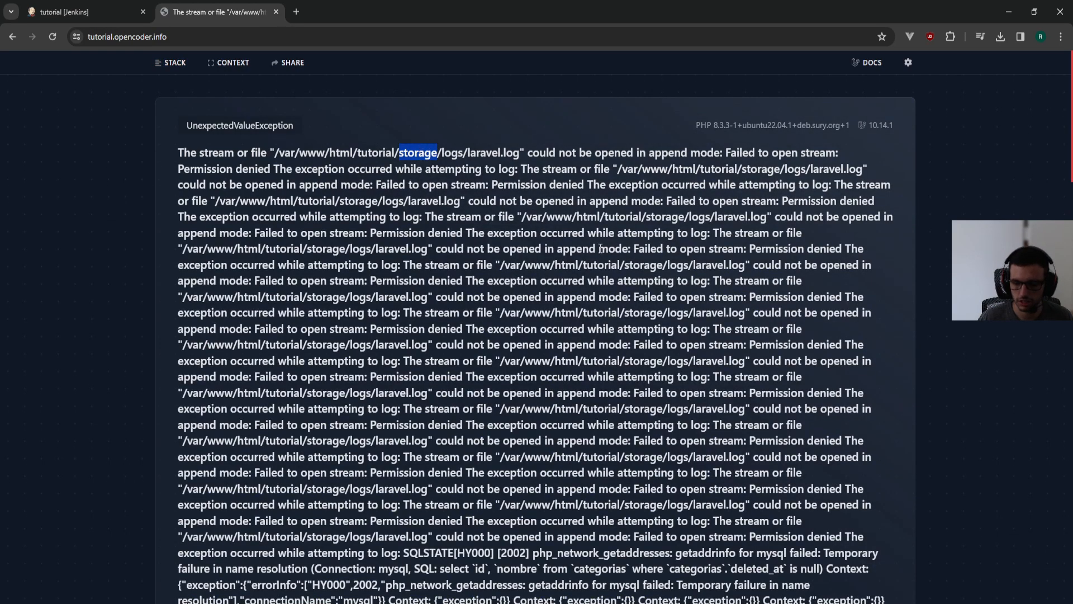
# Switch to PhpStorm and examine the project's storage folder, including app/public/productos and framework.
pyautogui.hotkey('alt', 'Tab')
pyautogui.click(44, 141)
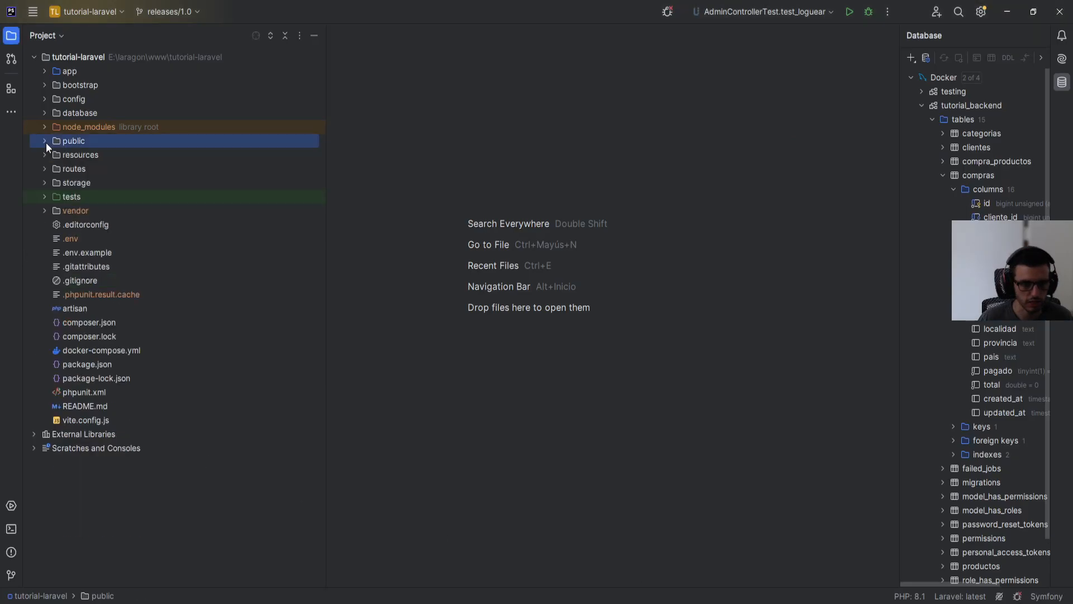
pyautogui.click(45, 183)
pyautogui.click(56, 197)
pyautogui.click(65, 211)
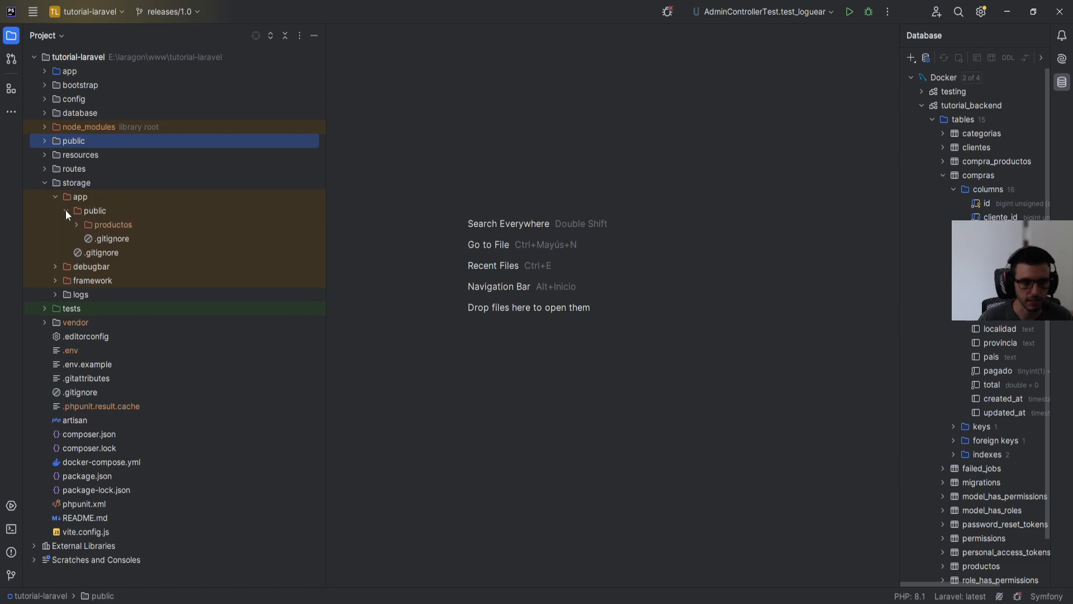
pyautogui.click(66, 210)
pyautogui.click(65, 209)
pyautogui.click(93, 223)
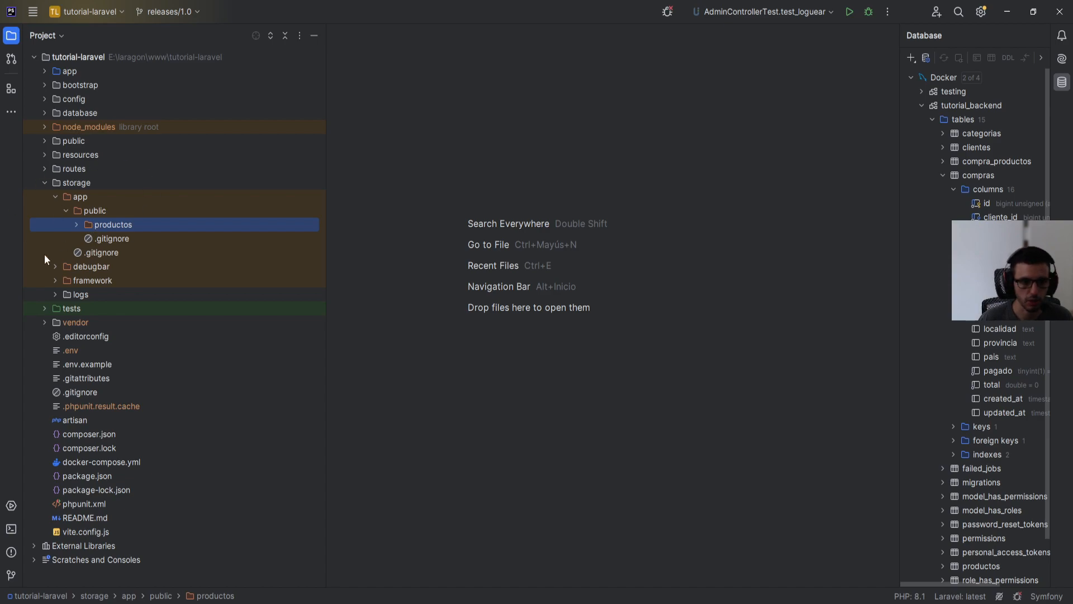
pyautogui.click(55, 197)
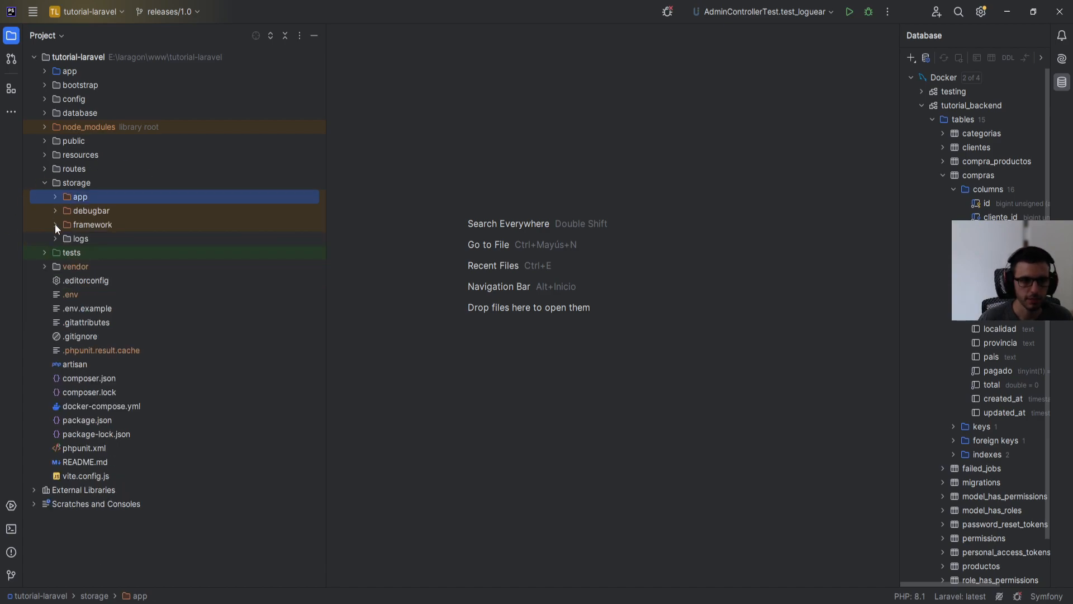
pyautogui.click(54, 225)
pyautogui.click(68, 238)
pyautogui.click(68, 237)
pyautogui.click(55, 225)
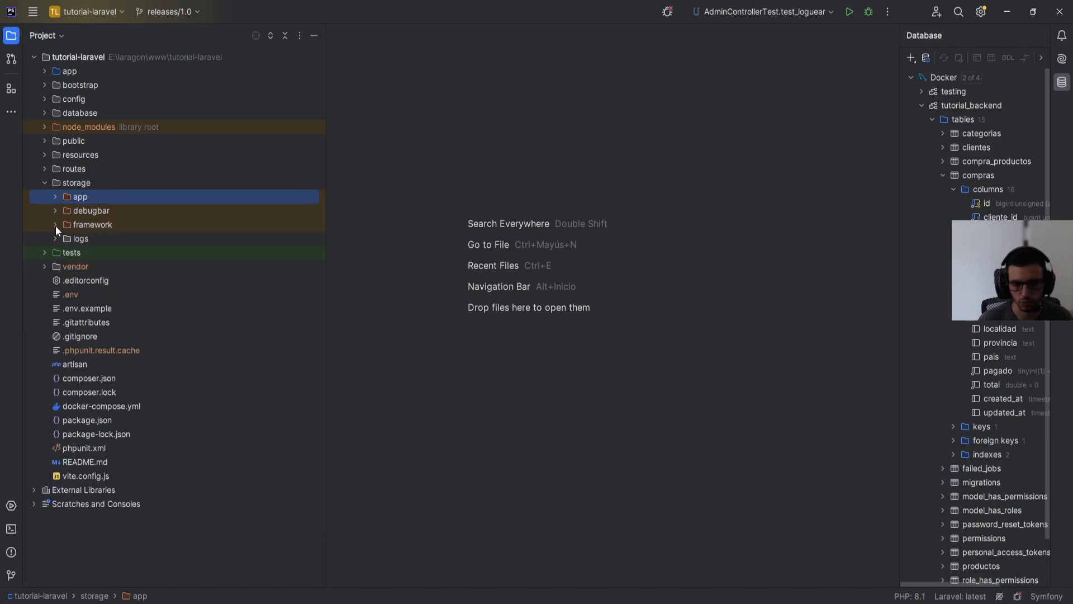
# Examine the bootstrap/cache folder with packages.php and services.php, and point out the cache and storage folders.
pyautogui.click(44, 85)
pyautogui.click(54, 99)
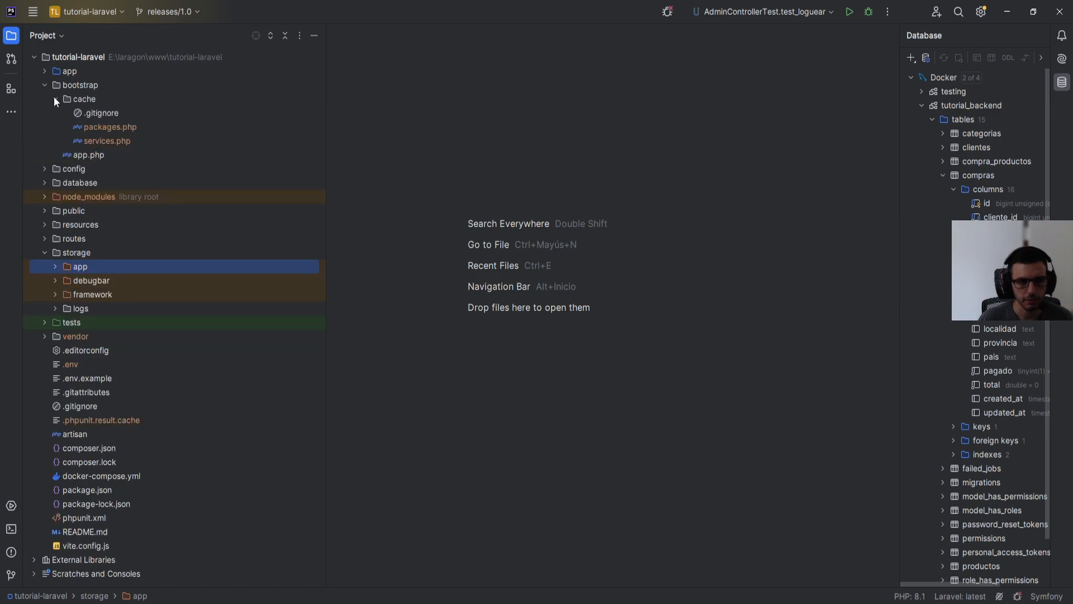
pyautogui.click(115, 129)
pyautogui.click(84, 95)
pyautogui.click(112, 126)
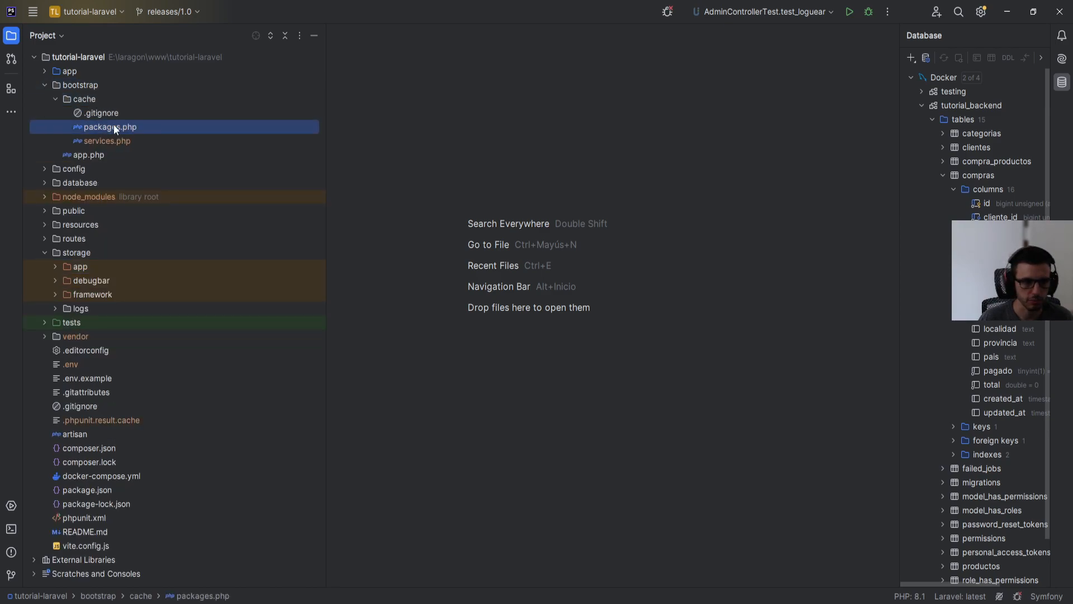
pyautogui.click(109, 141)
pyautogui.click(108, 131)
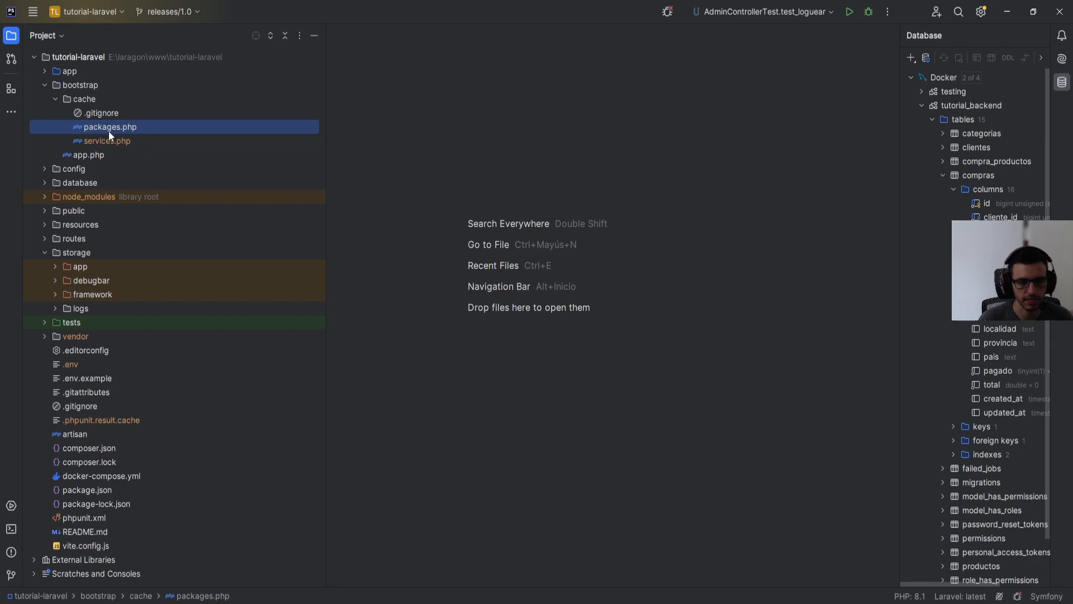
pyautogui.click(44, 85)
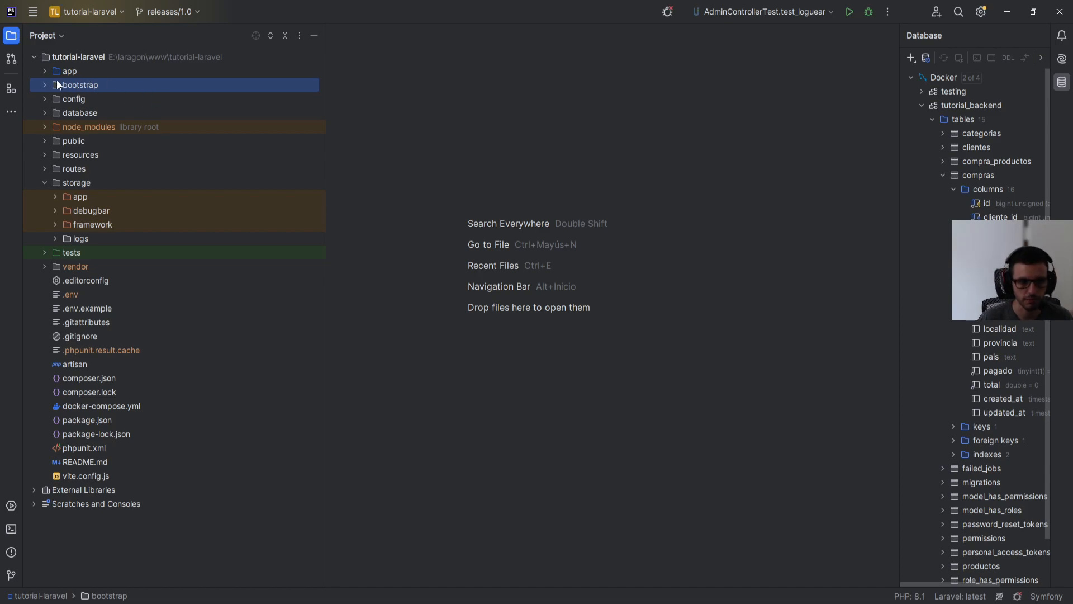
pyautogui.click(45, 85)
pyautogui.click(70, 98)
pyautogui.click(57, 212)
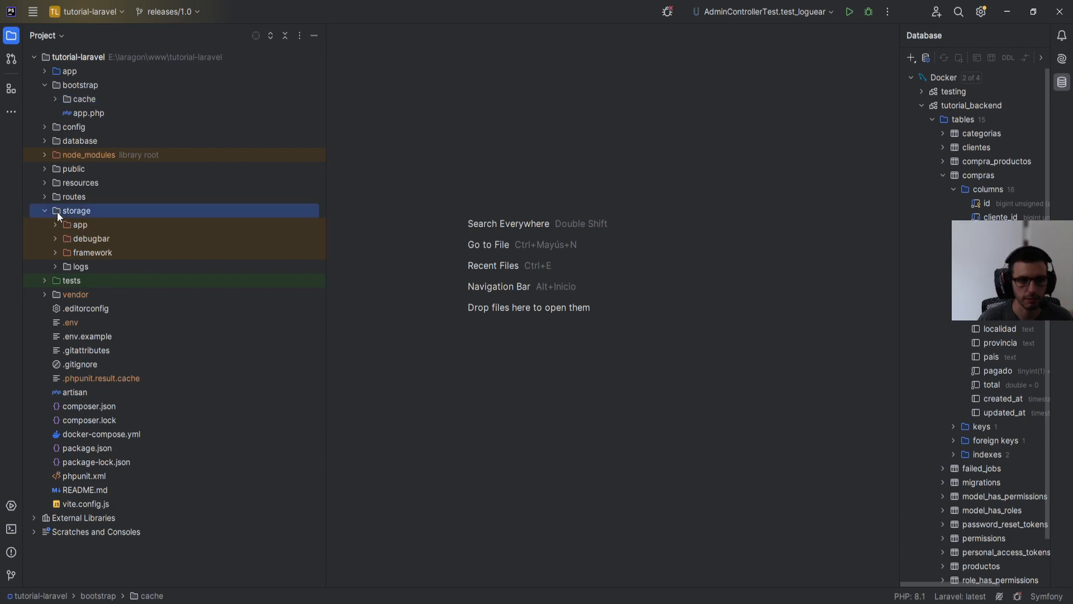
# Examine the storage subfolders logs with laravel.log, framework with cache, and app/public, and collapse the storage folder.
pyautogui.click(56, 267)
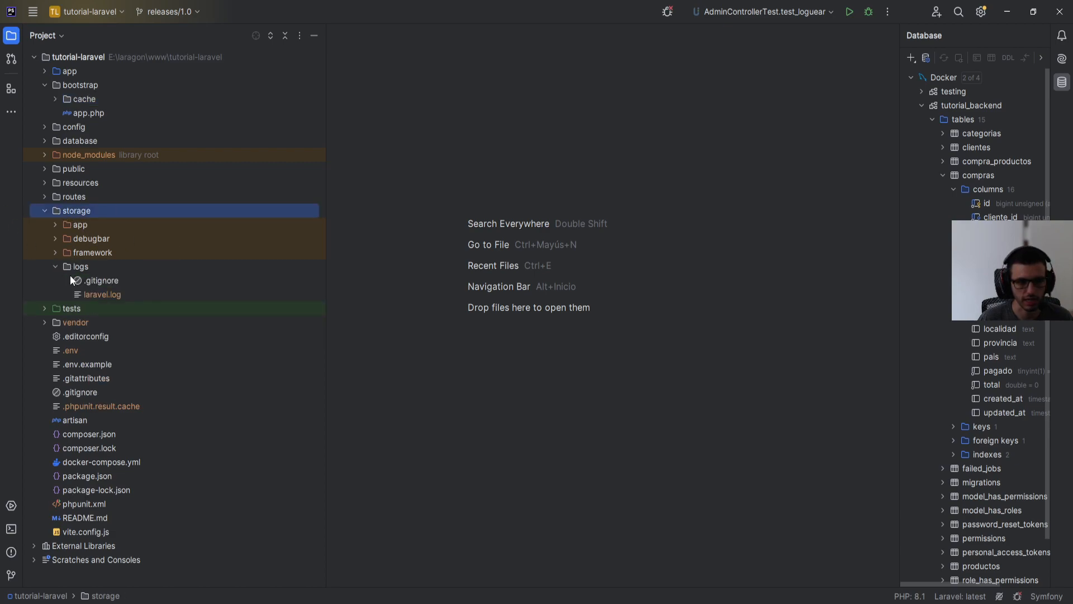
pyautogui.click(104, 294)
pyautogui.click(53, 252)
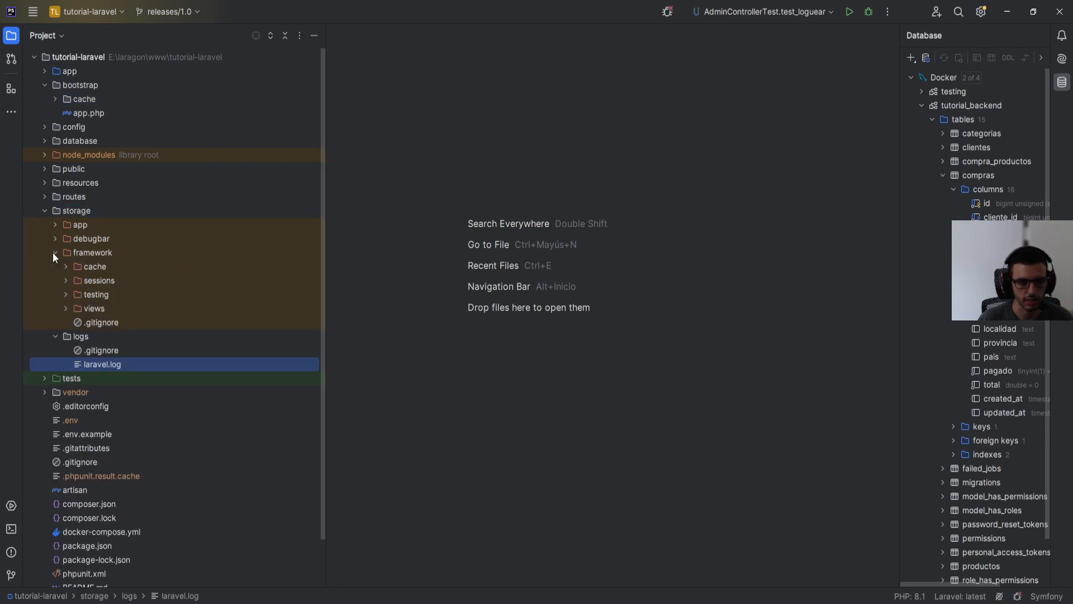
pyautogui.click(84, 265)
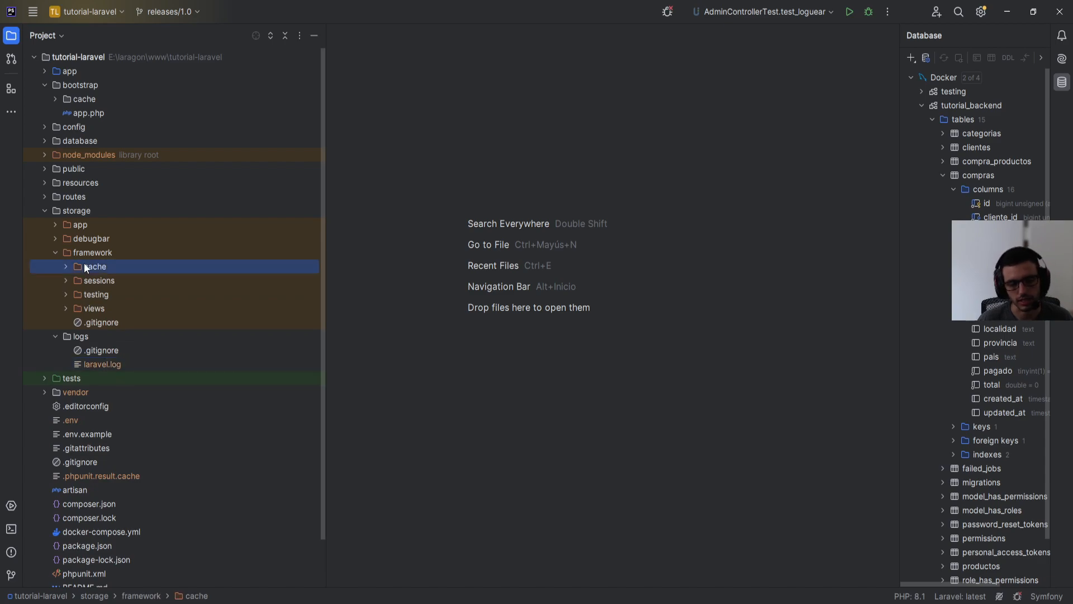
pyautogui.click(55, 224)
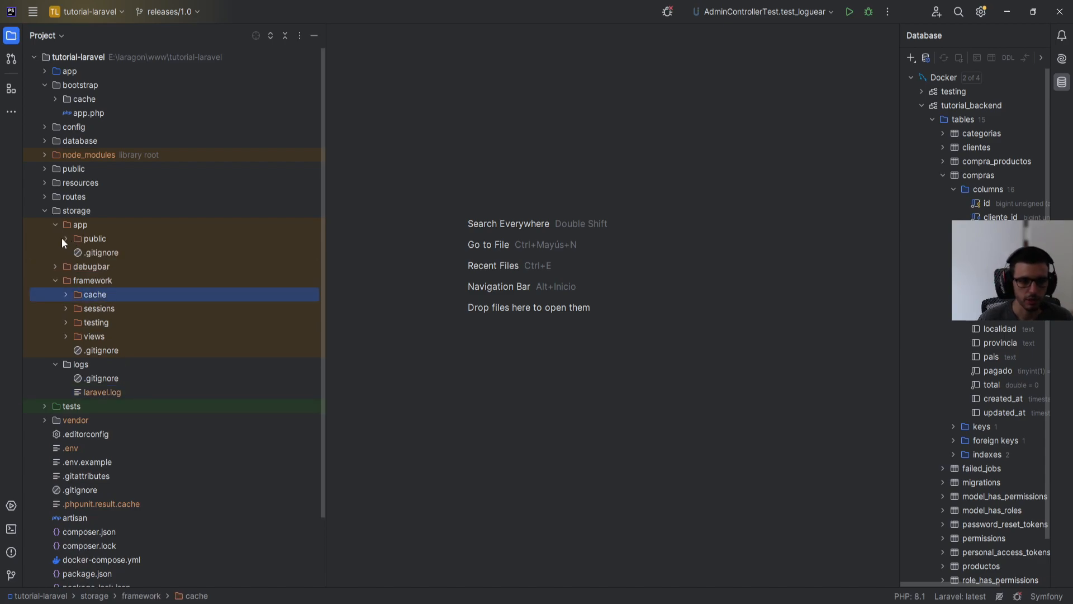
pyautogui.click(65, 238)
pyautogui.click(82, 252)
pyautogui.click(45, 212)
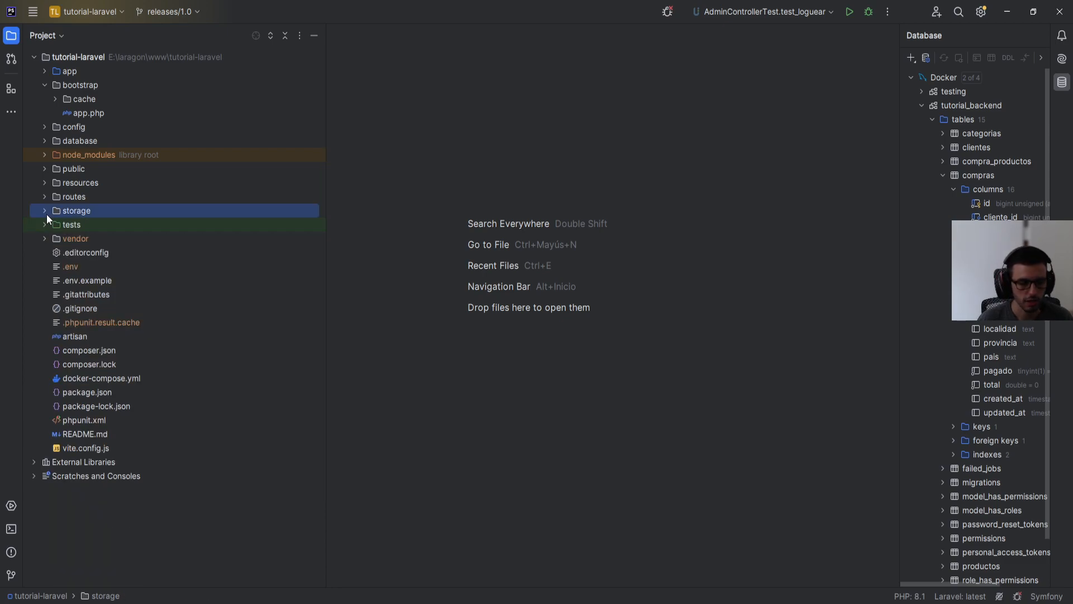
# Switch to the server terminal, list /var/www/html/tutorial with ls -l, and examine the files' owner and group columns.
pyautogui.hotkey('alt', 'Tab')
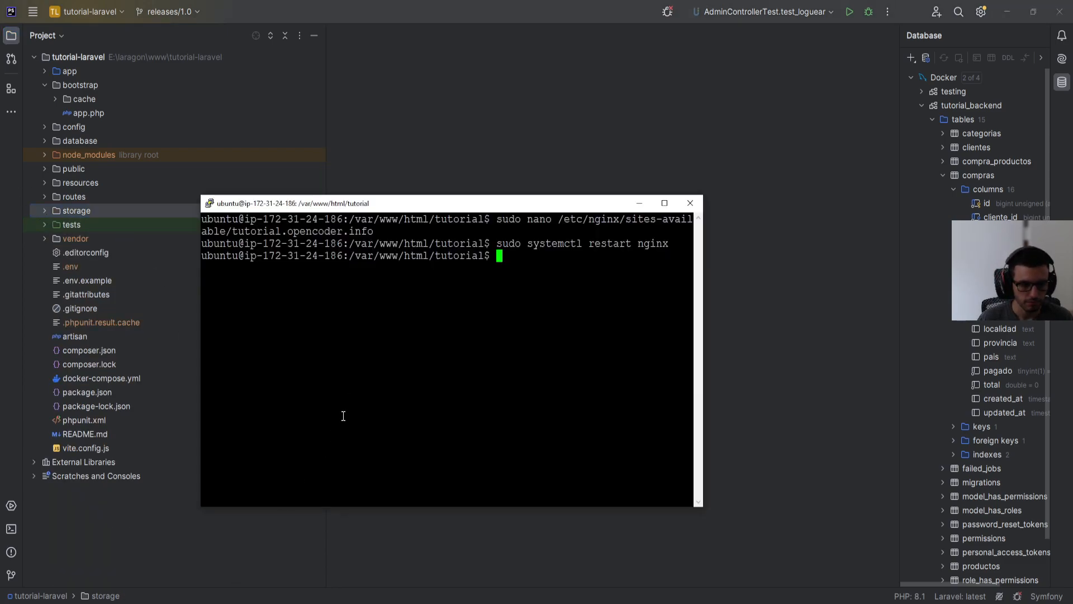
pyautogui.write('ls -l')
pyautogui.press('Return')
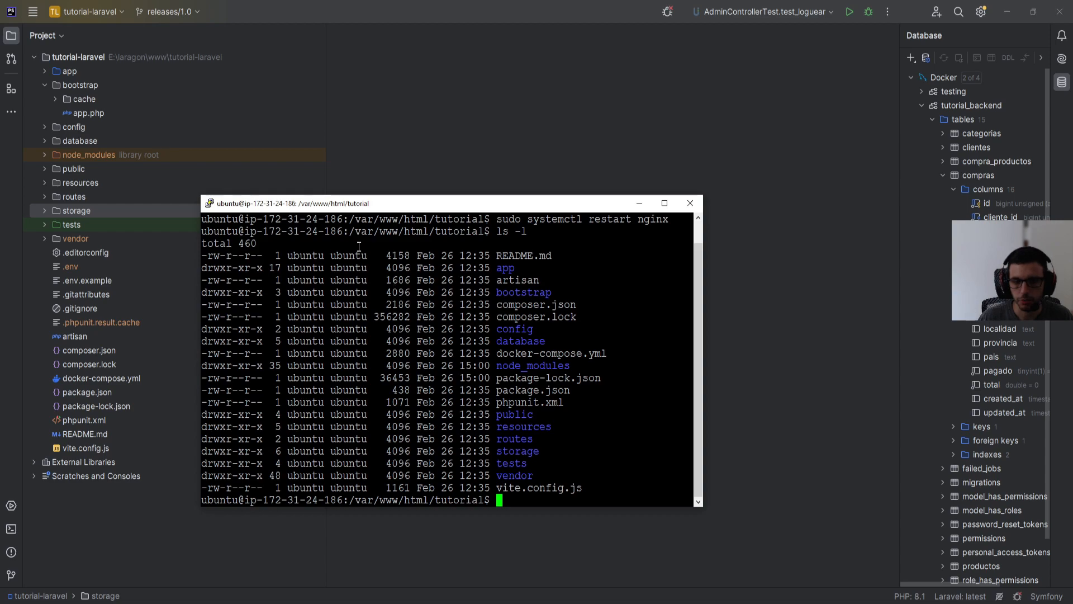
pyautogui.doubleClick(322, 259)
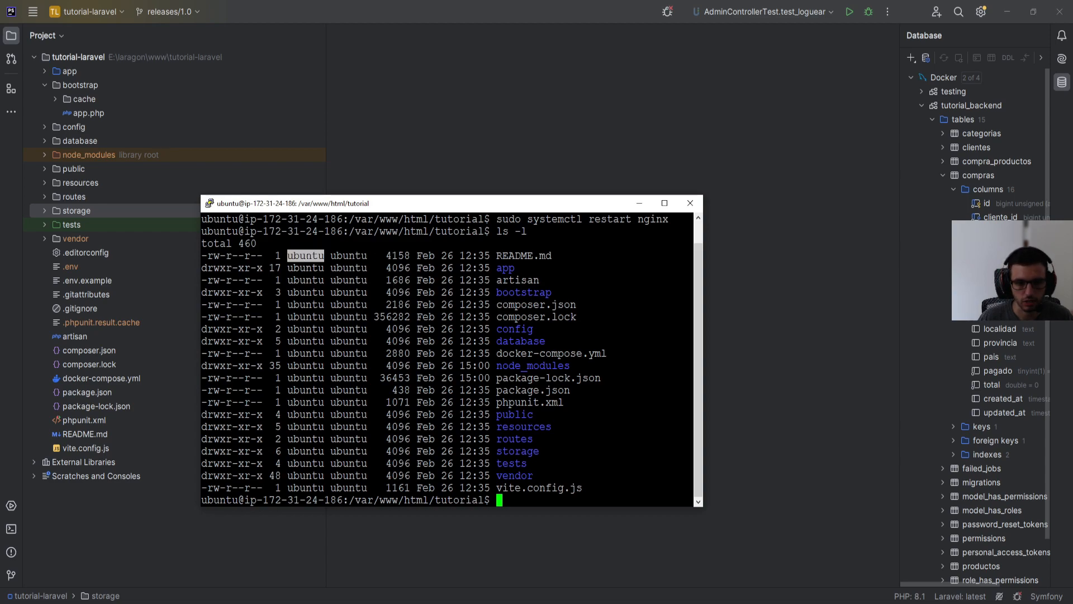
pyautogui.doubleClick(307, 268)
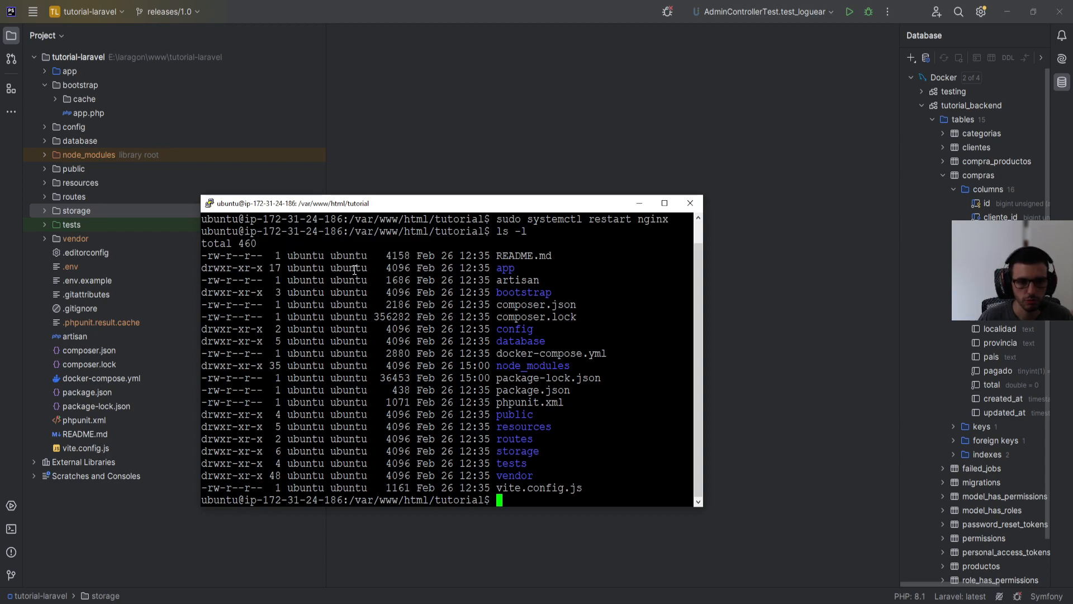
pyautogui.doubleClick(349, 268)
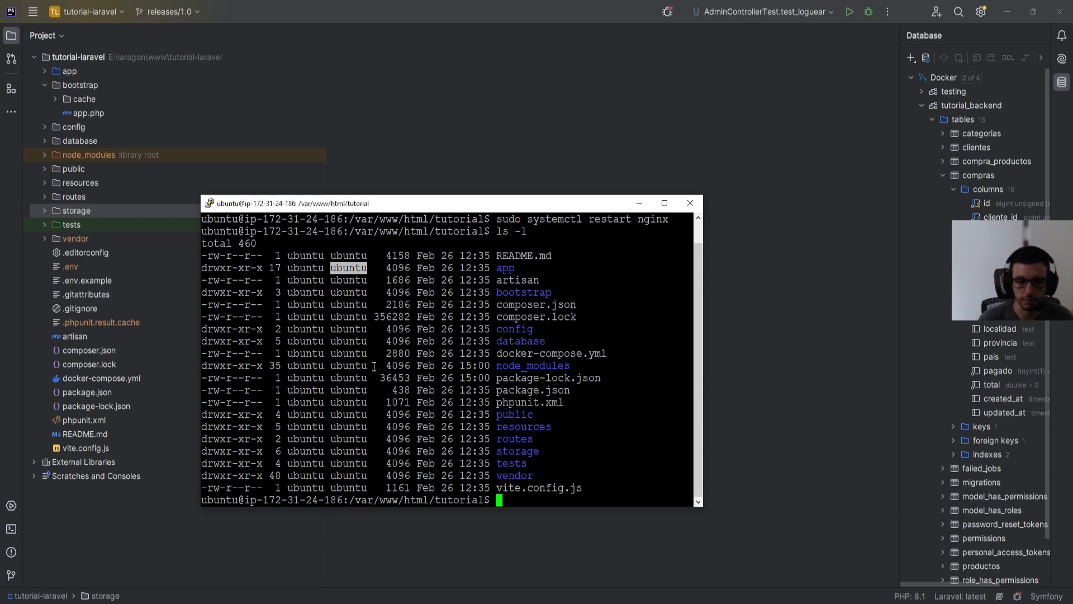
# Switch to the browser and reload the tutorial.opencoder.info page.
pyautogui.hotkey('alt', 'Tab')
pyautogui.click(146, 152)
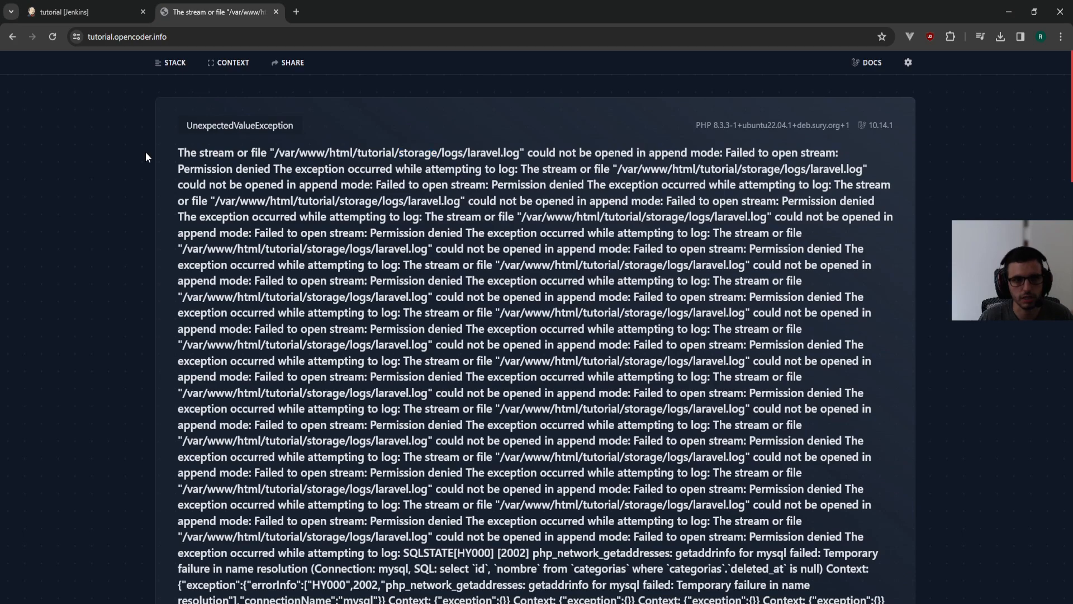
pyautogui.press('F5')
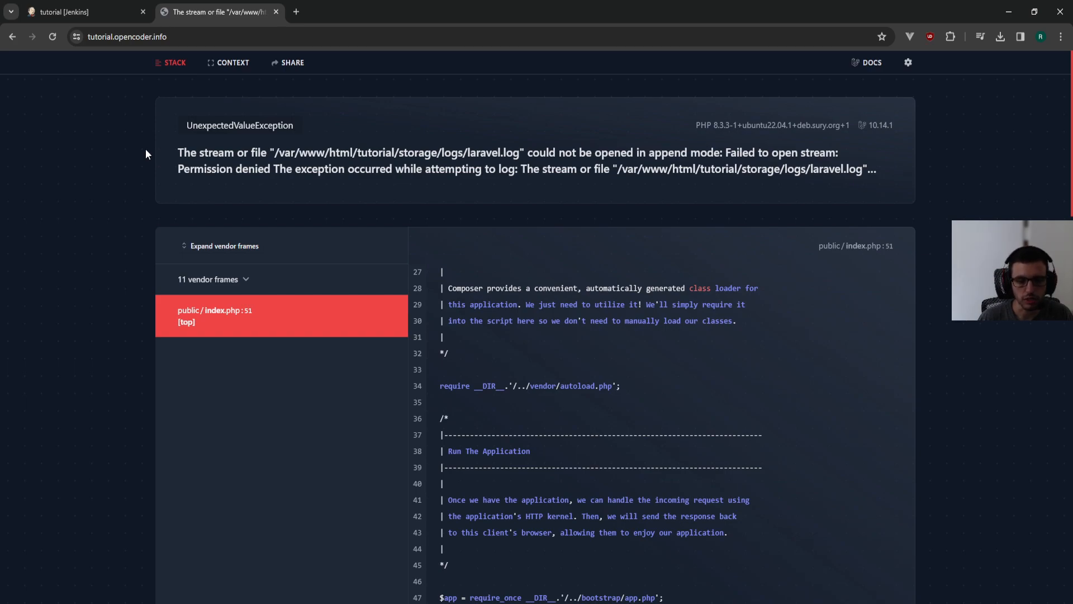
# Return to the server terminal and compare the group of storage, bootstrap, config and docker-compose.yml, then point out the config and app folders.
pyautogui.hotkey('alt', 'Tab')
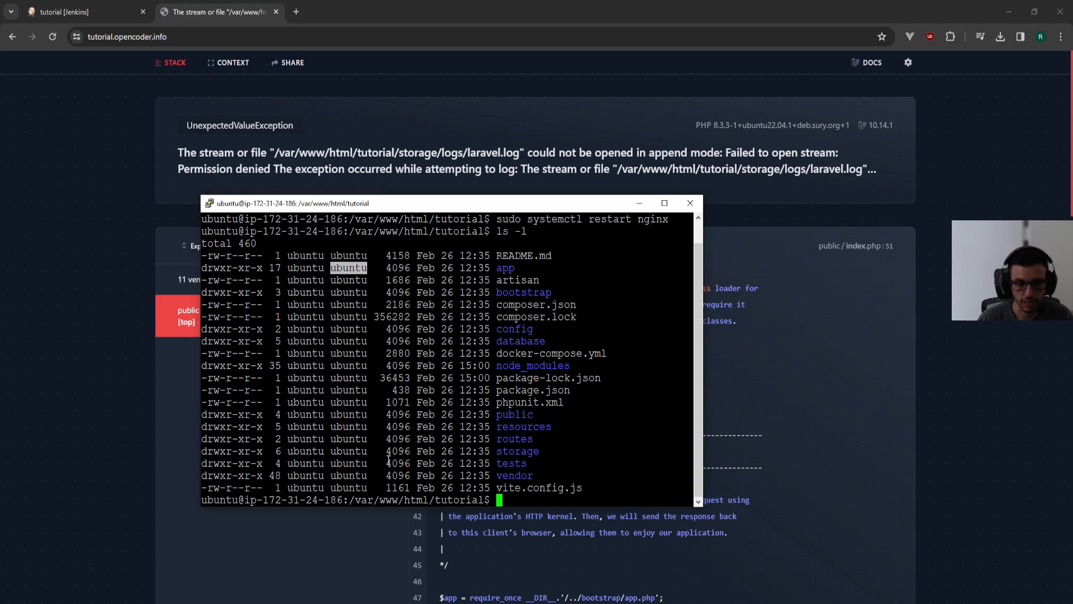
pyautogui.click(412, 456)
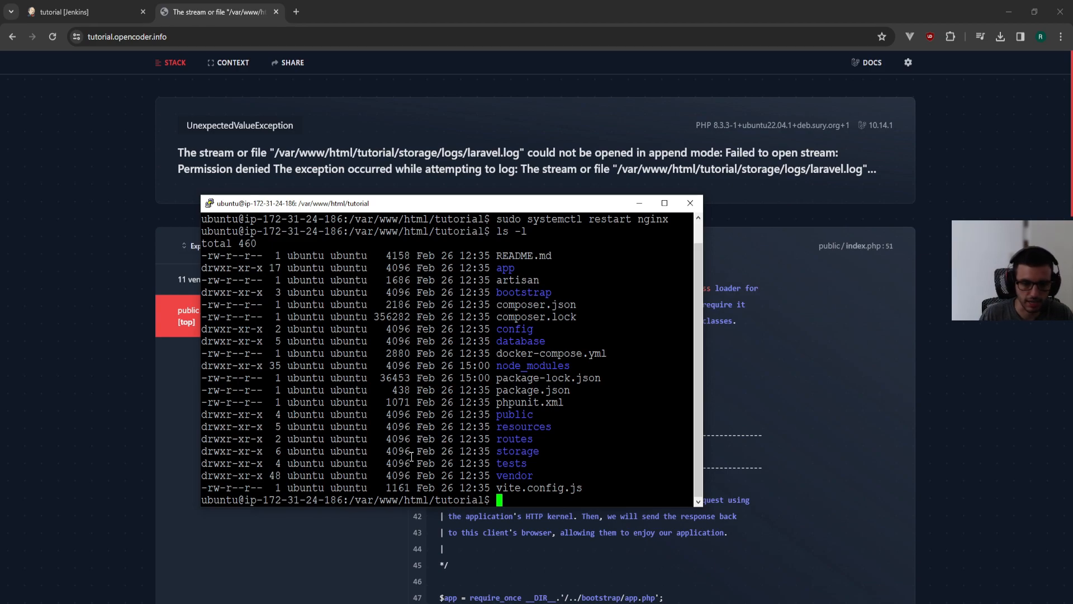
pyautogui.doubleClick(335, 451)
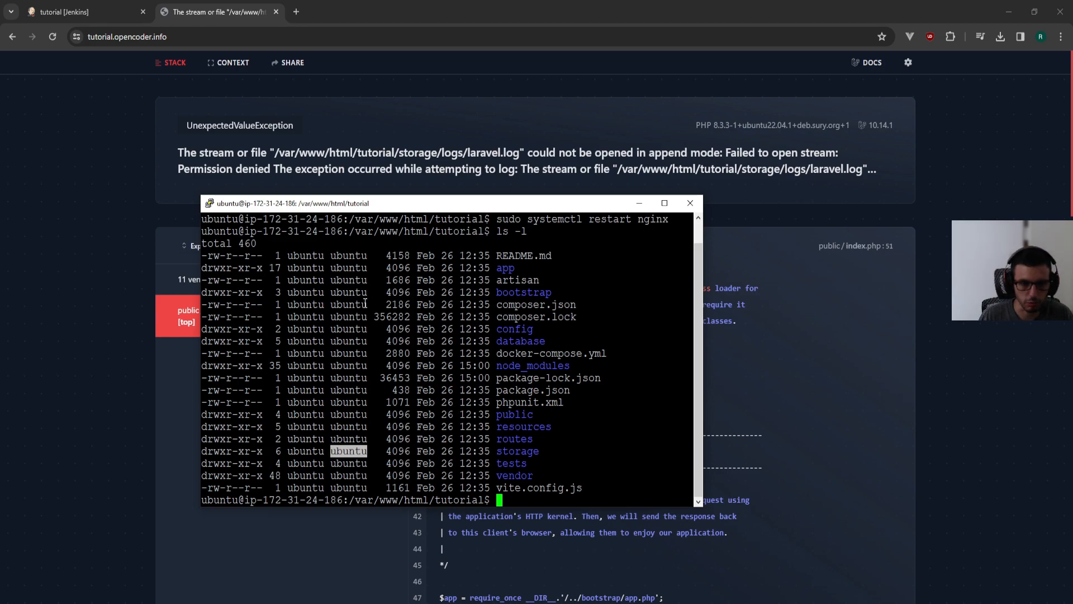
pyautogui.doubleClick(351, 292)
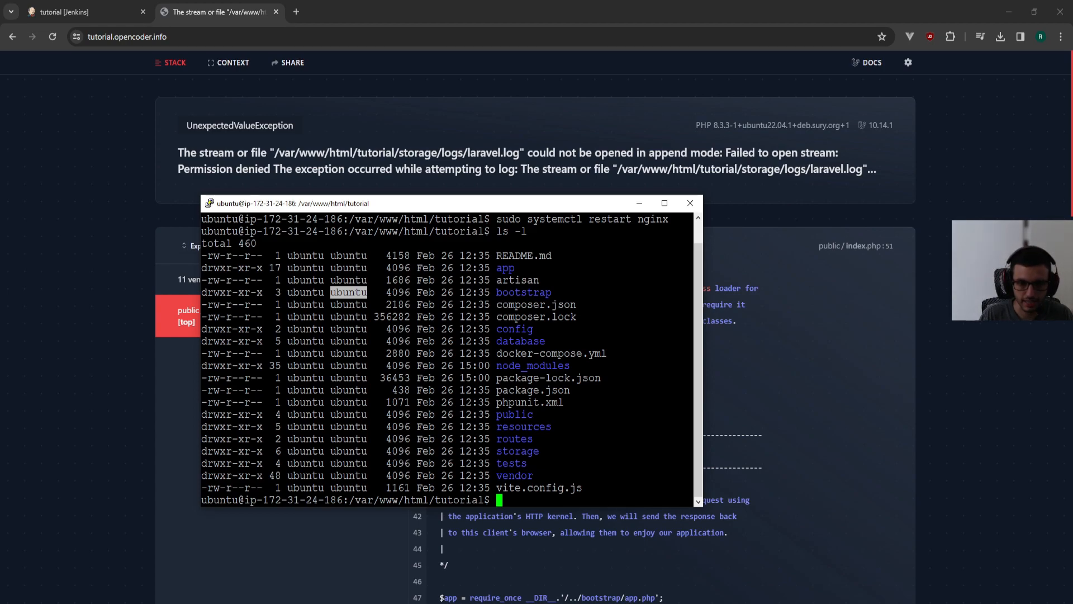
pyautogui.doubleClick(348, 329)
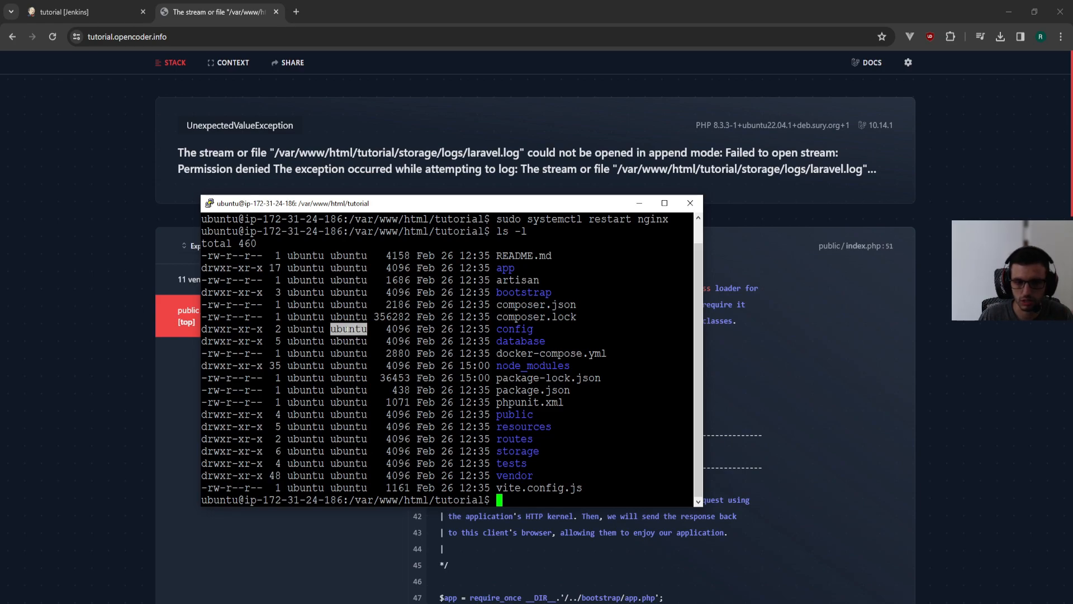
pyautogui.doubleClick(348, 353)
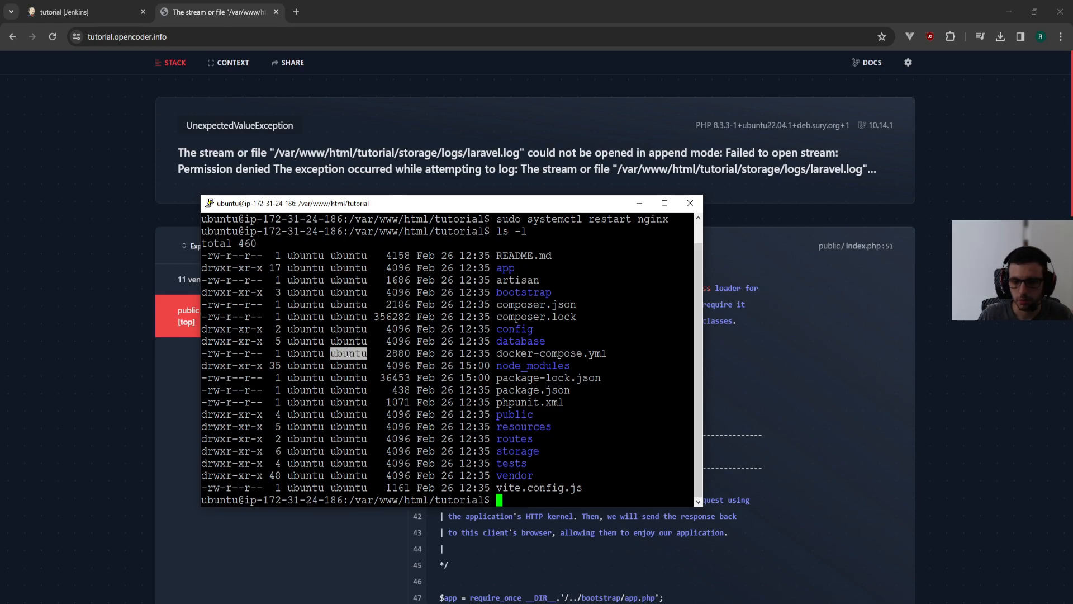
pyautogui.doubleClick(348, 329)
pyautogui.doubleClick(511, 329)
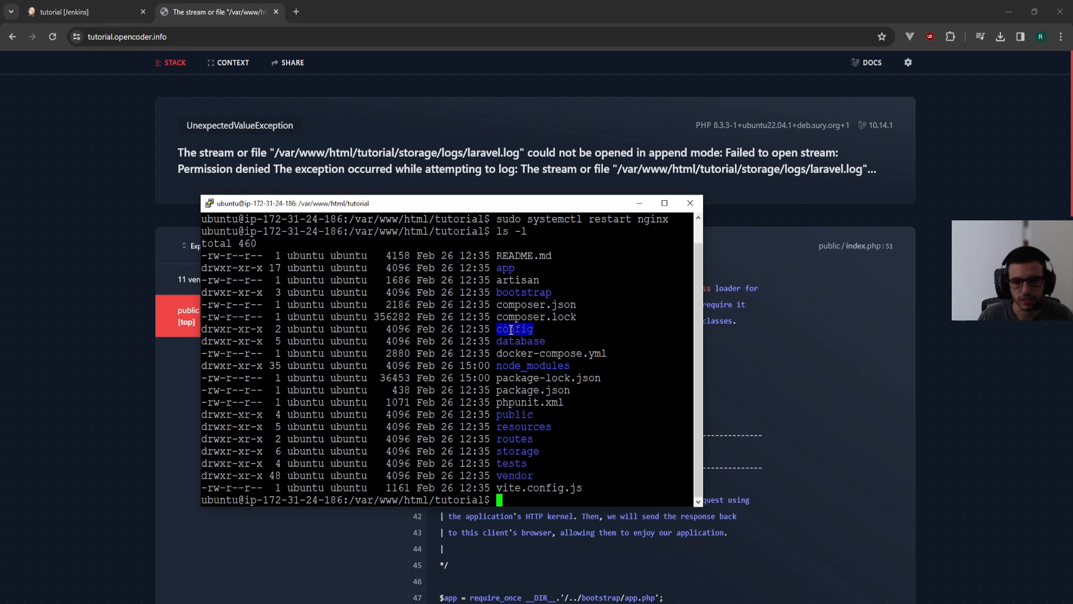
pyautogui.doubleClick(505, 268)
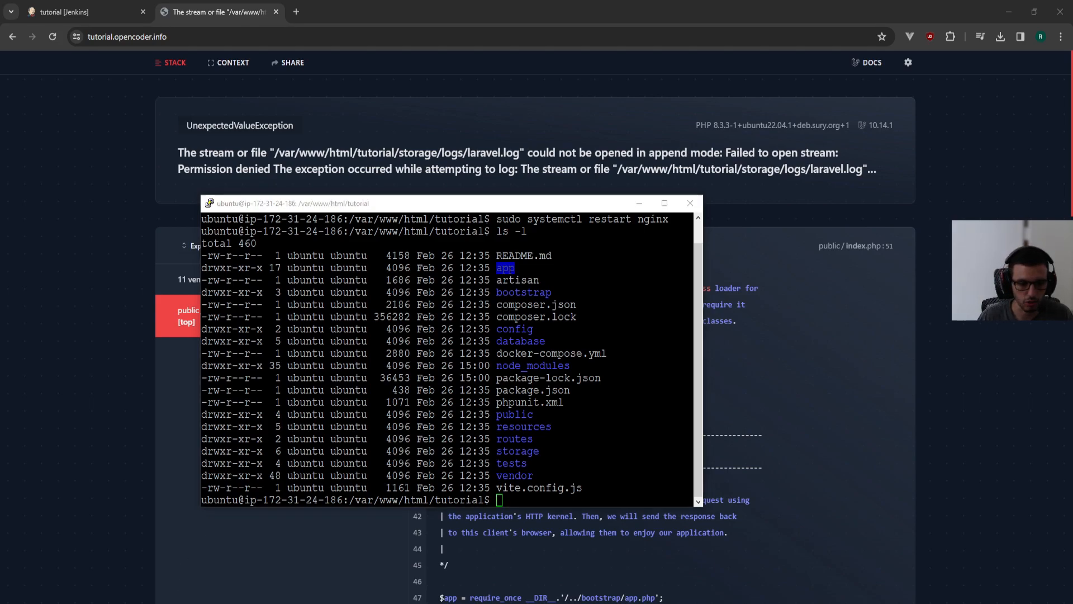
# Switch to PhpStorm, examine the controllers in app/Http/Controllers such as CarritoController.php, and collapse the app folder.
pyautogui.click(167, 602)
pyautogui.click(43, 72)
pyautogui.click(55, 154)
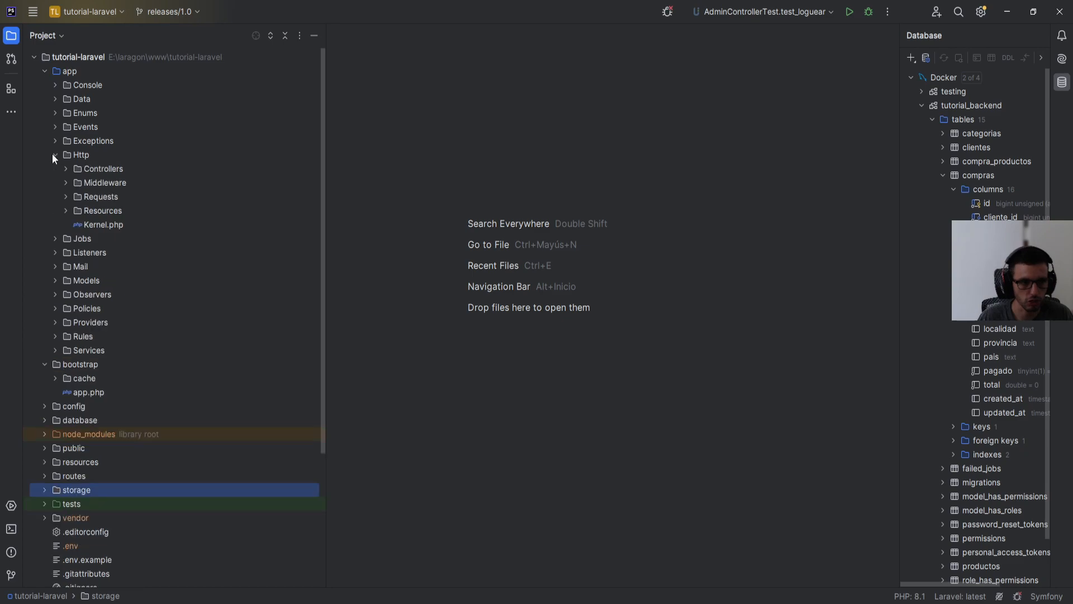
pyautogui.click(66, 169)
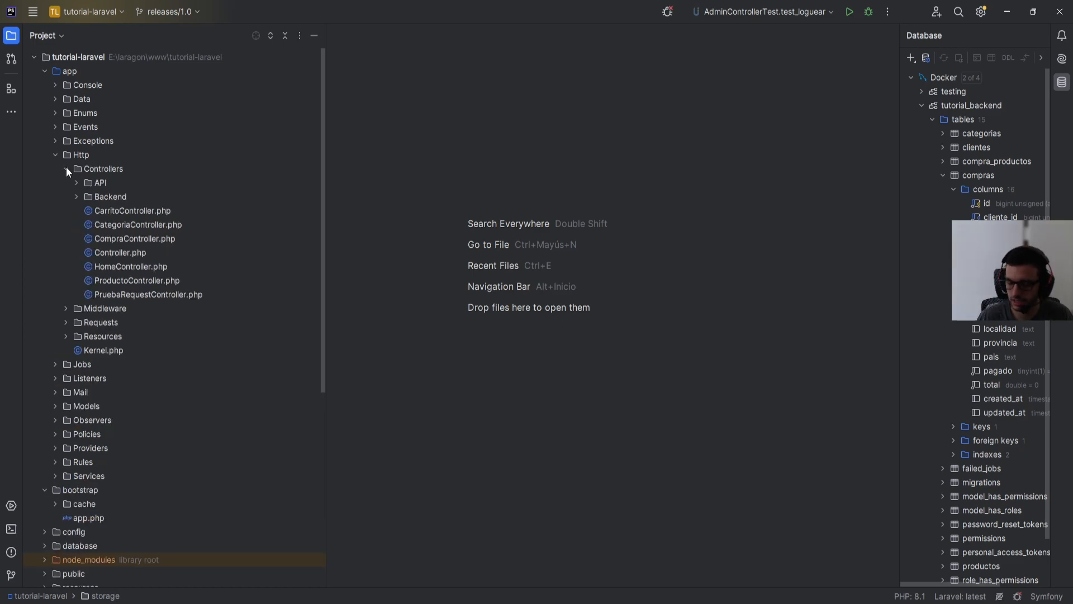
pyautogui.click(109, 210)
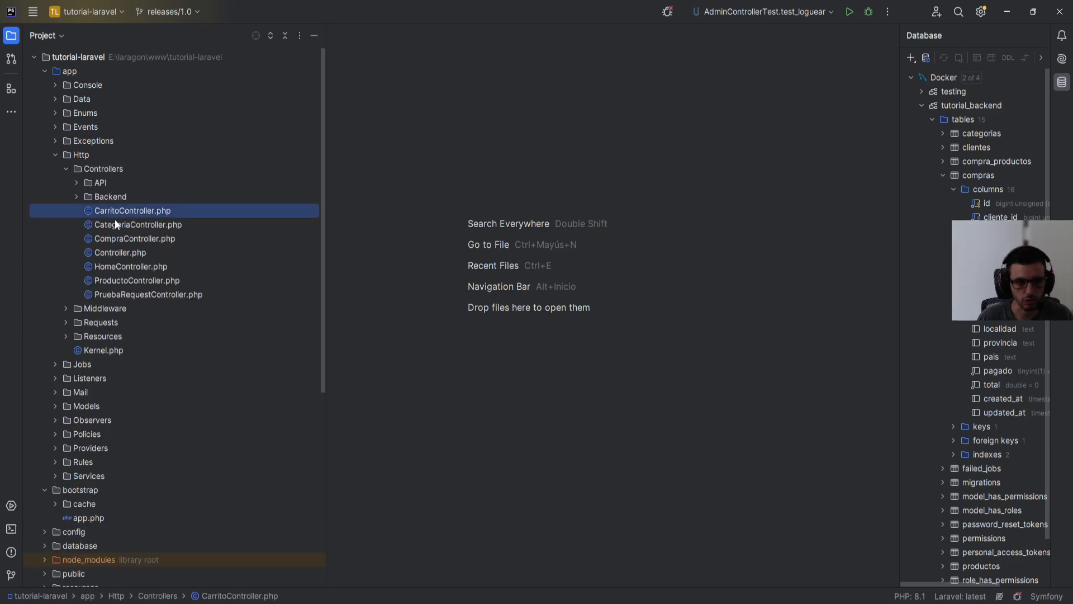
pyautogui.click(66, 168)
pyautogui.click(55, 154)
pyautogui.click(44, 72)
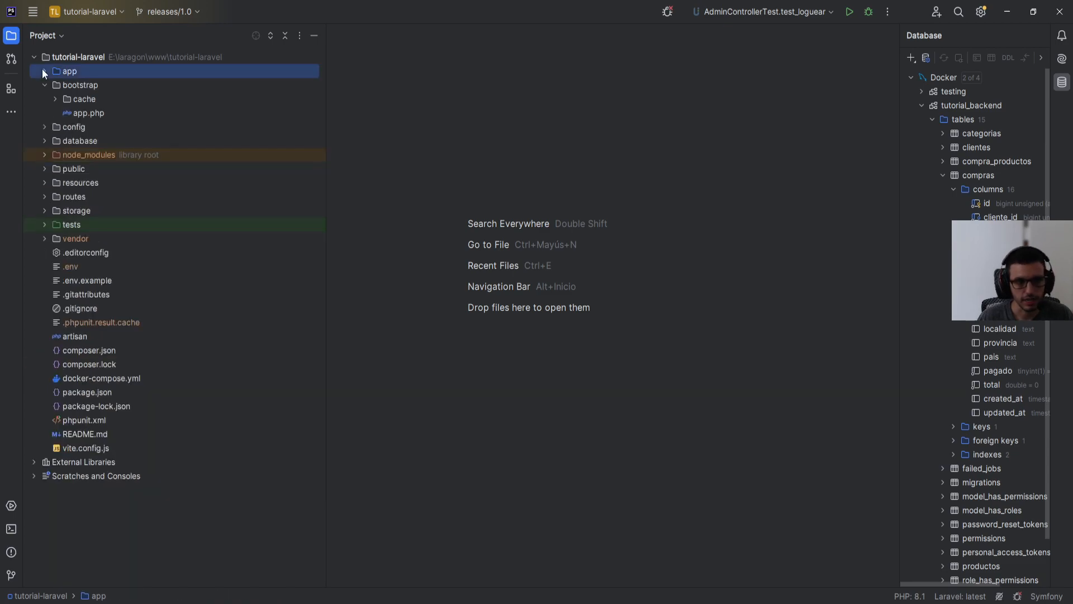
# Examine the contents of bootstrap/cache and point out the cache and storage folders.
pyautogui.click(54, 99)
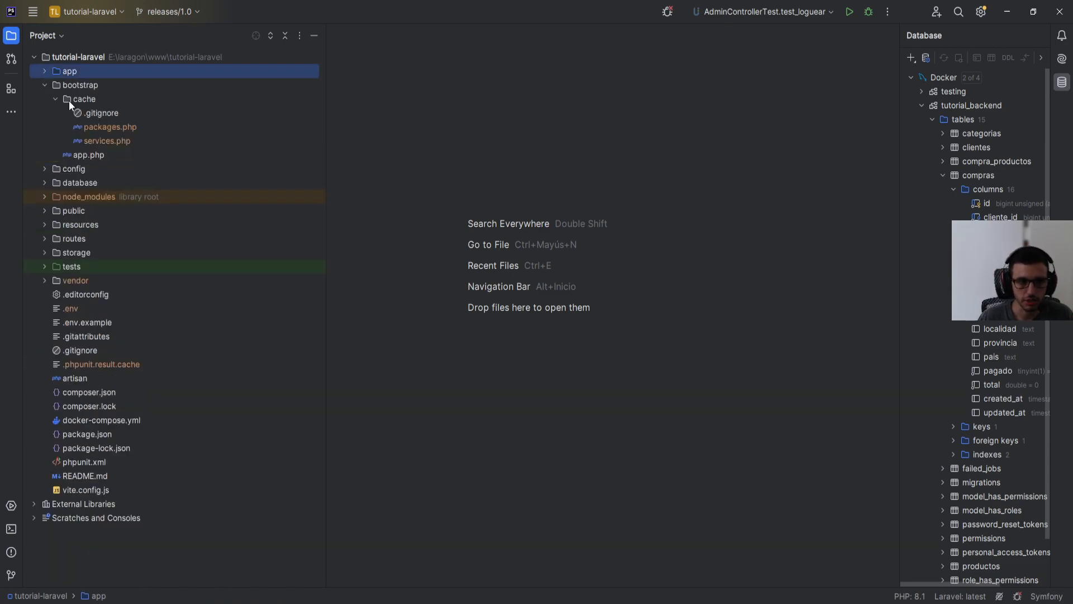
pyautogui.click(69, 100)
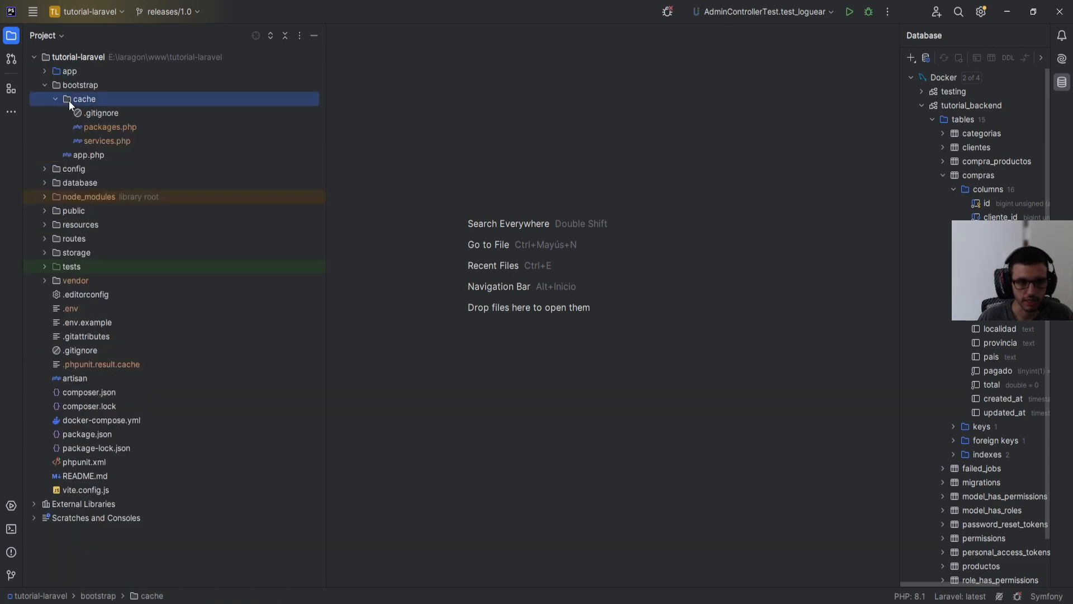
pyautogui.click(53, 250)
# Start a sudo command in the server terminal, and examine the Pipeline script in the configuration of the tutorial job in Jenkins.
pyautogui.hotkey('alt', 'Tab')
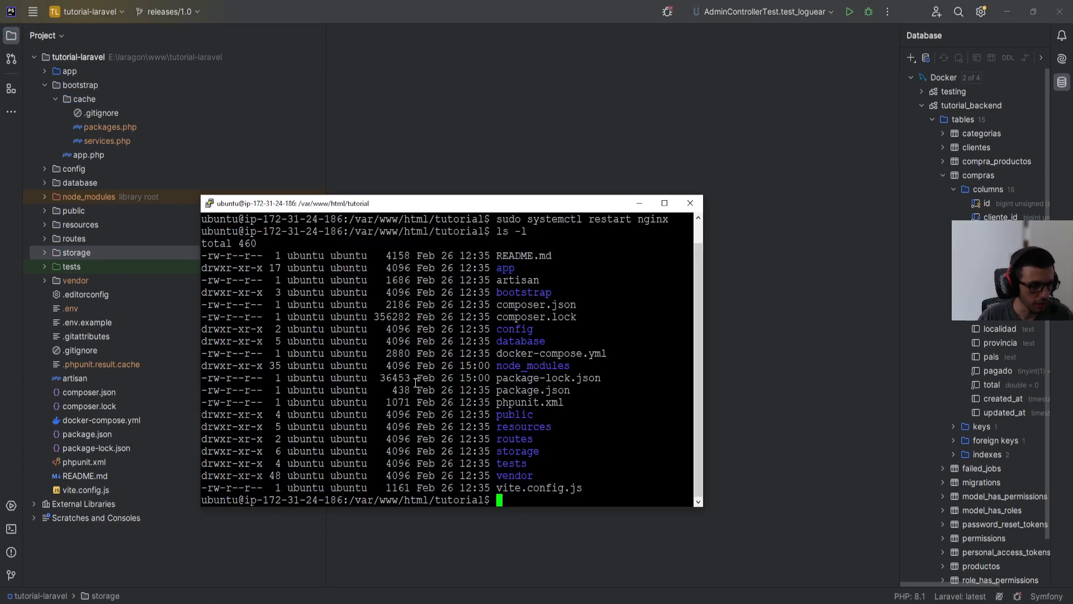
pyautogui.write('sudo')
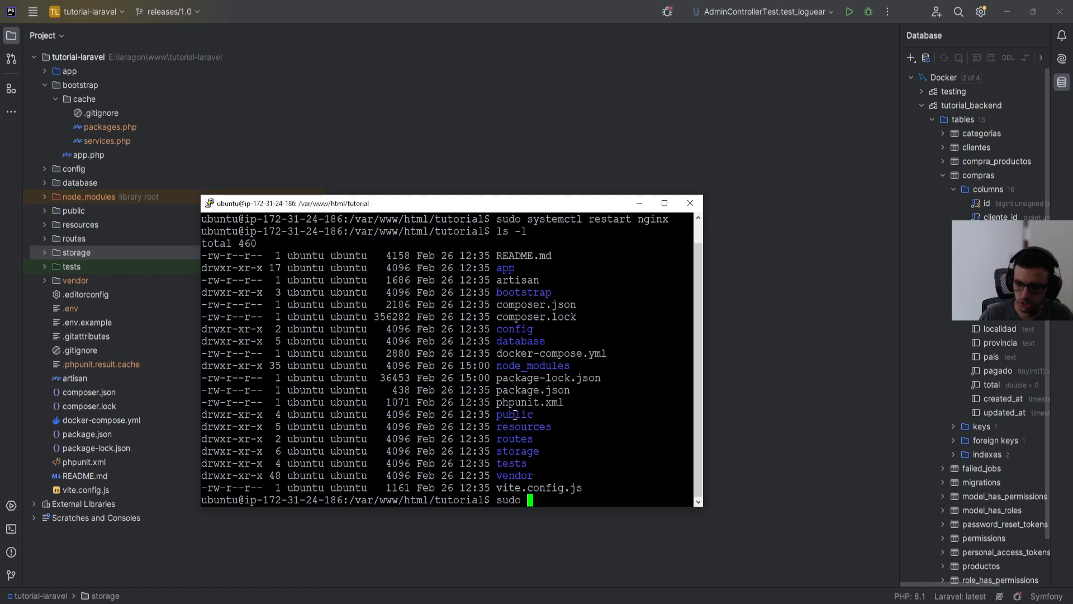
pyautogui.hotkey('alt', 'Tab')
pyautogui.click(74, 11)
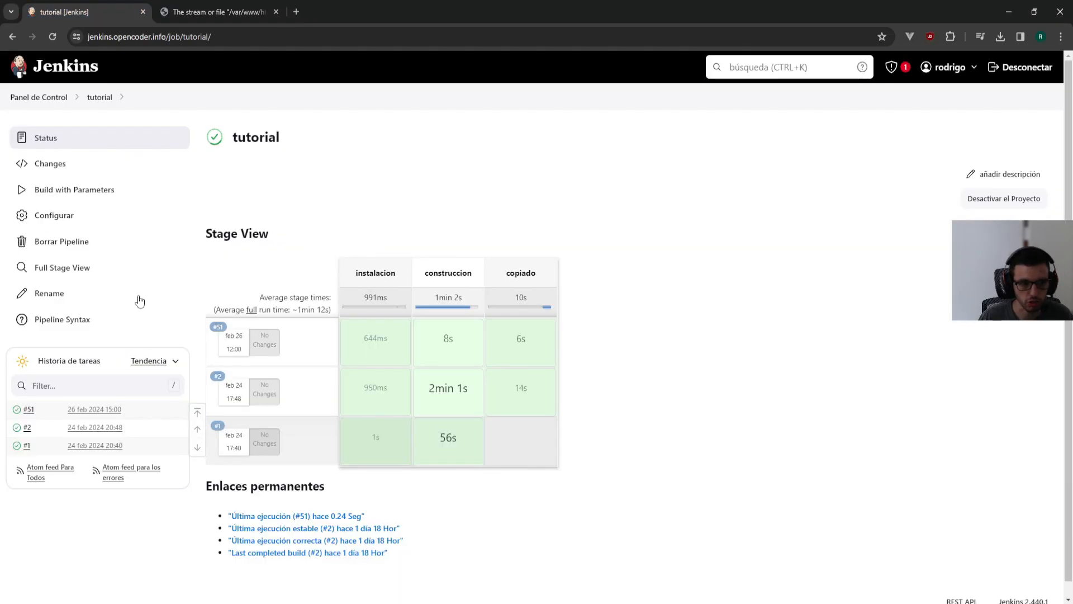
pyautogui.click(160, 219)
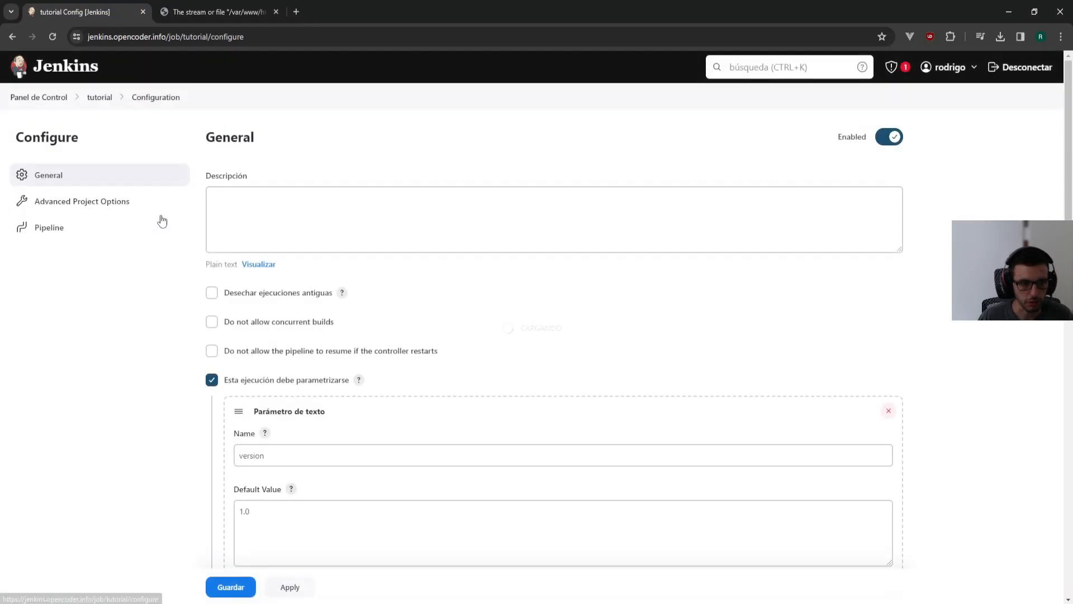
pyautogui.scroll(-15, 285, 254)
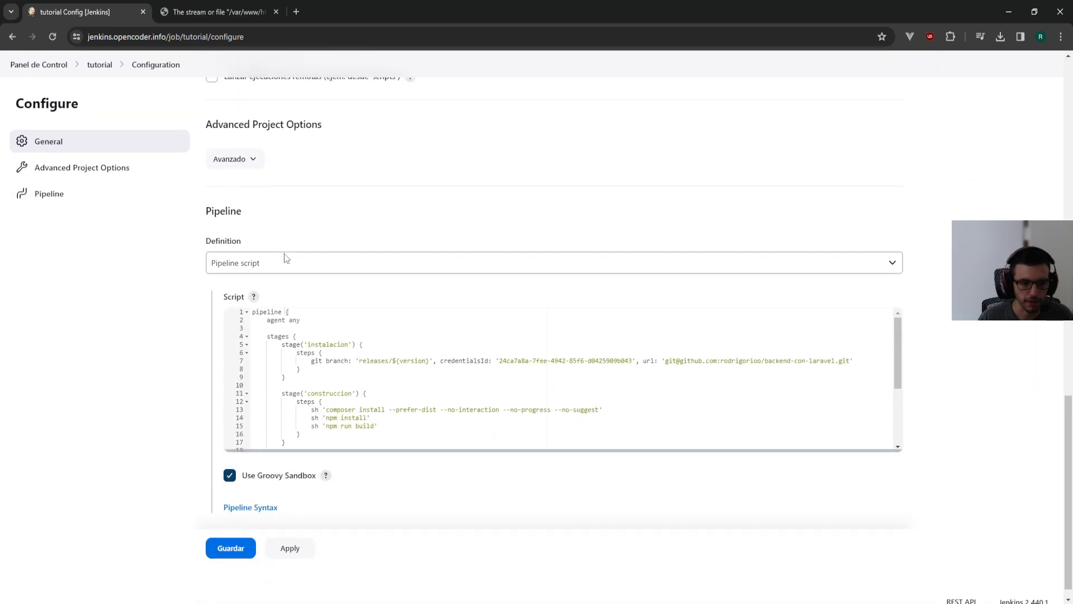
pyautogui.click(385, 345)
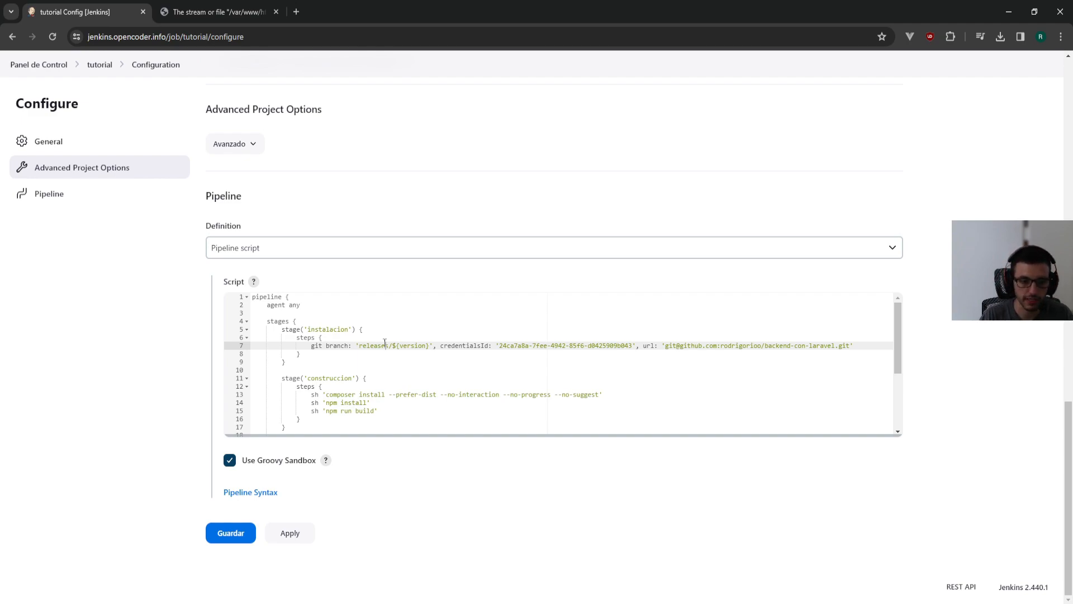
# Return to the server terminal, discard the pending sudo text and clear the screen.
pyautogui.hotkey('alt', 'Tab')
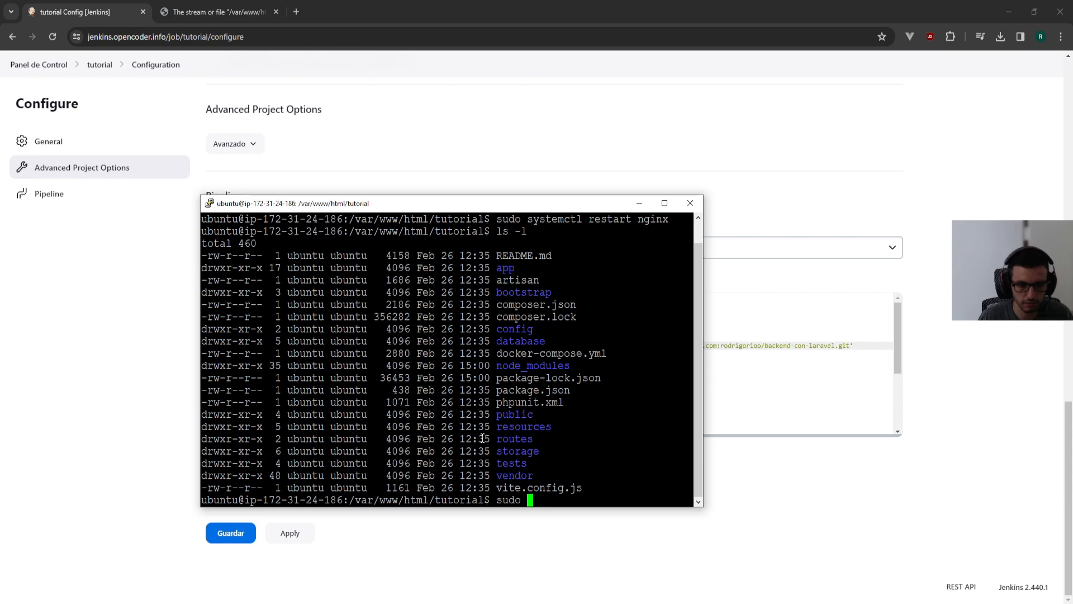
pyautogui.press('BackSpace')
pyautogui.press('BackSpace')
pyautogui.press('BackSpace')
pyautogui.press('BackSpace')
pyautogui.press('BackSpace')
pyautogui.write('clear')
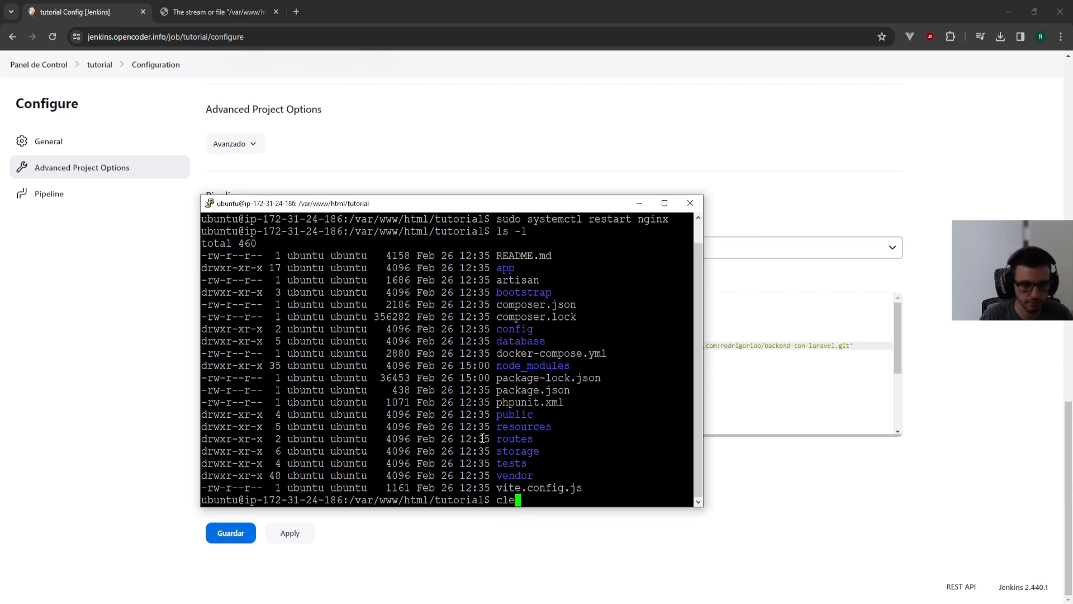
pyautogui.press('Return')
# Try to add the jenkins user to the www-data group with sudo usermod -agG www-data jenkins.
pyautogui.write('sudo userm')
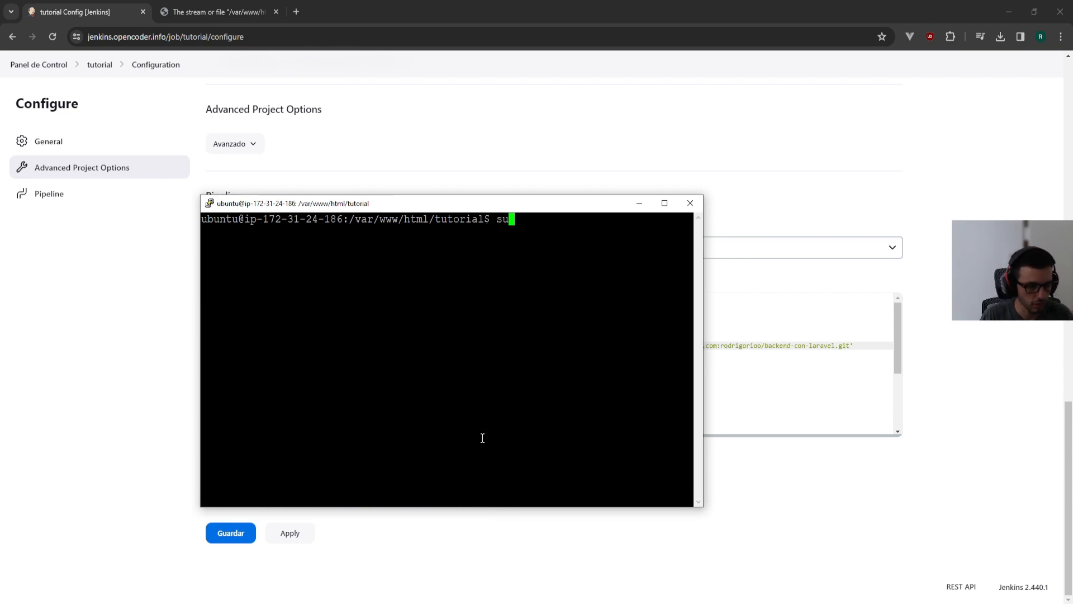
pyautogui.write('od -')
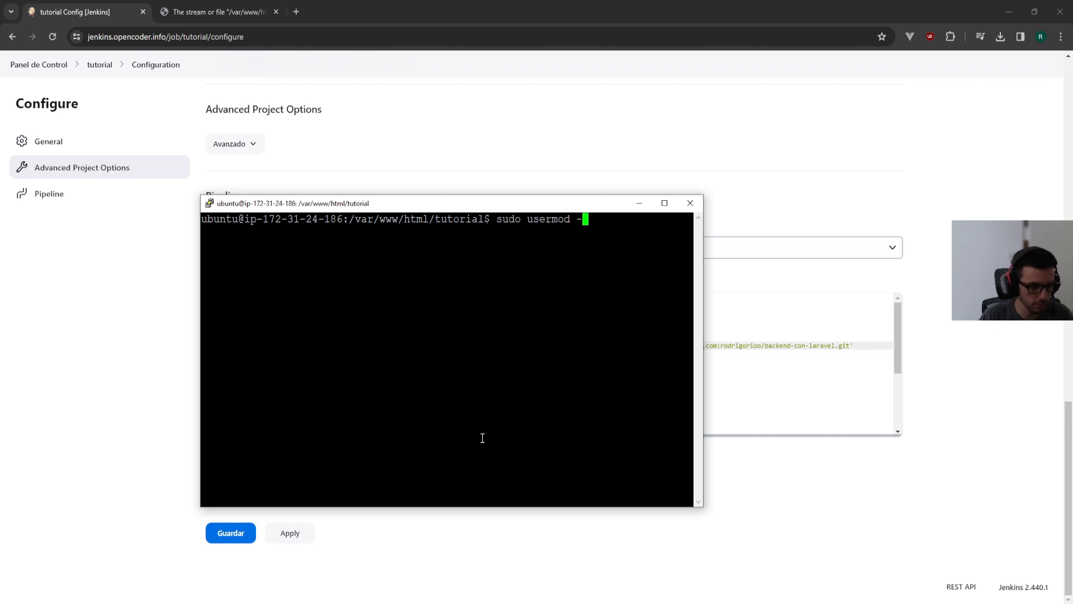
pyautogui.write('ag')
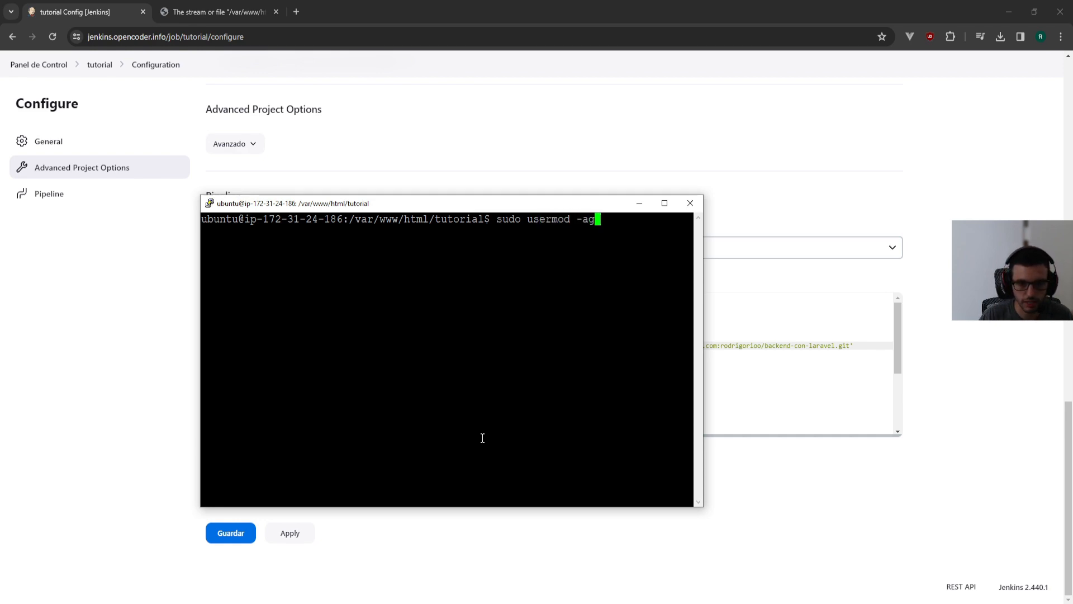
pyautogui.write('G www-data jenkins')
pyautogui.press('Return')
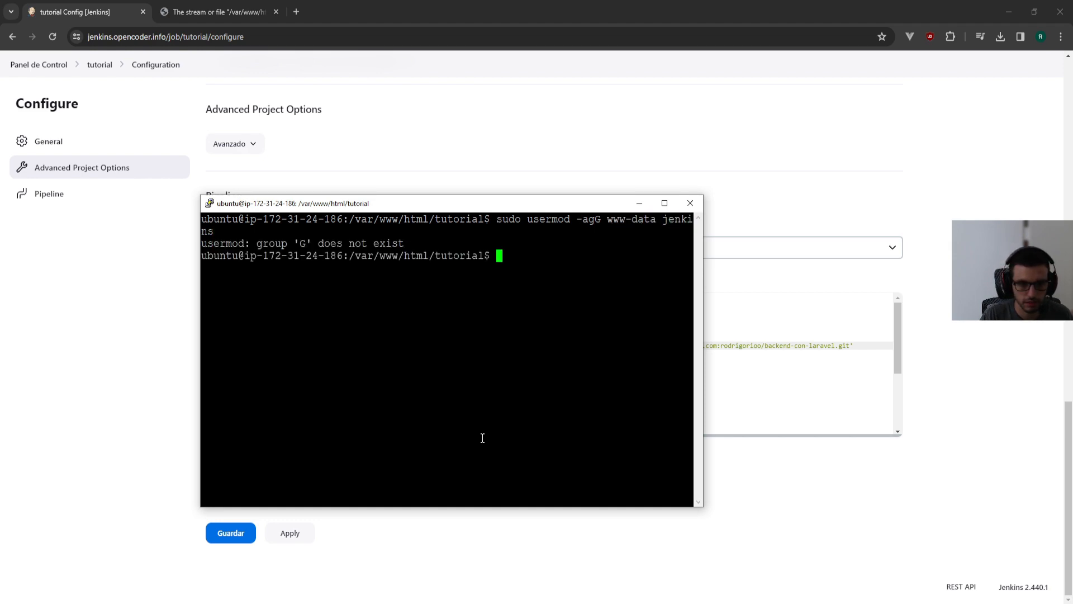
# Add the jenkins user to the www-data group with sudo usermod -aG www-data jenkins.
pyautogui.write('sudo usermod -a')
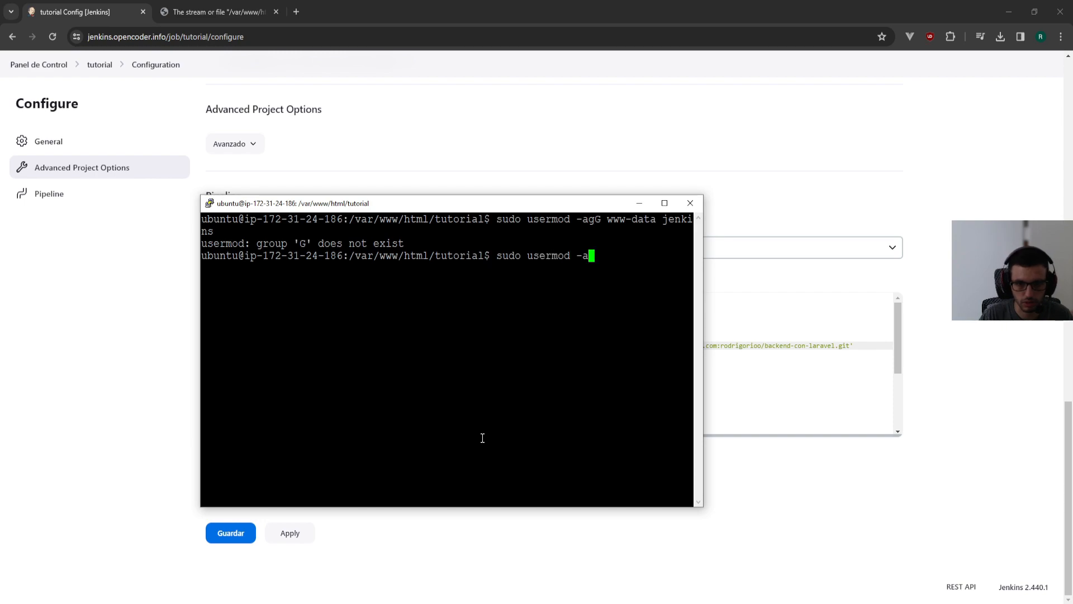
pyautogui.write('G www-data jenkins')
pyautogui.press('Return')
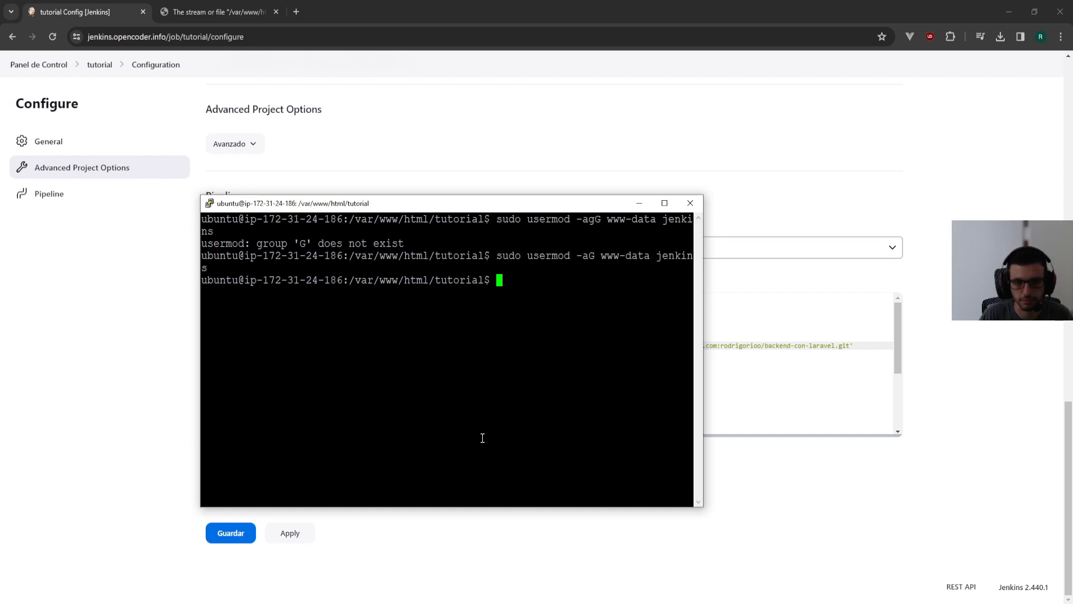
# List the groups of the jenkins user and point out each group in the output.
pyautogui.write('groups jenkins')
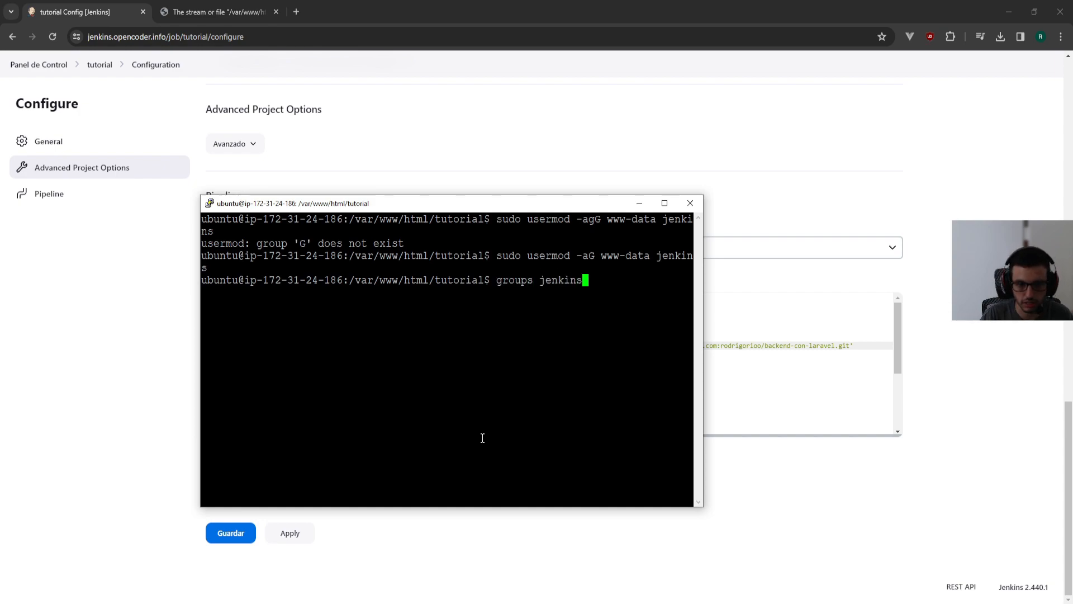
pyautogui.press('Return')
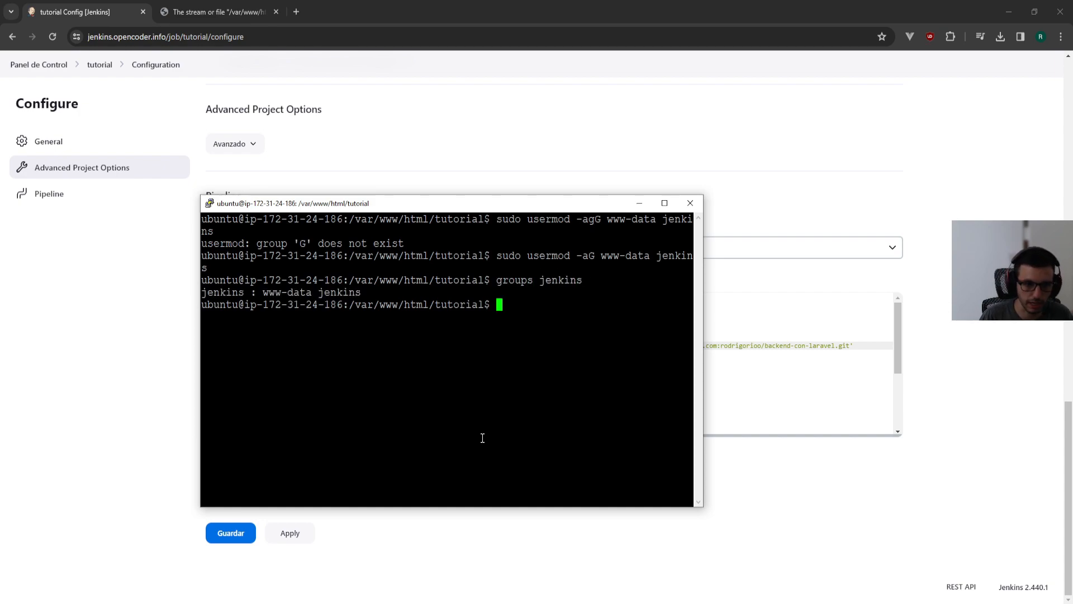
pyautogui.moveTo(263, 292); pyautogui.dragTo(311, 292)
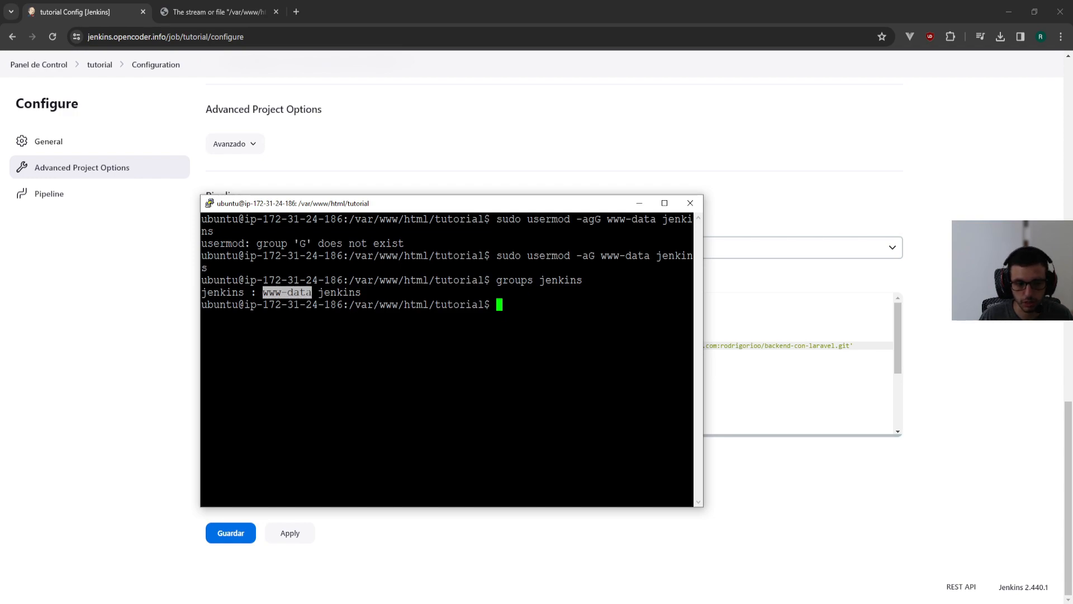
pyautogui.moveTo(318, 292); pyautogui.dragTo(362, 294)
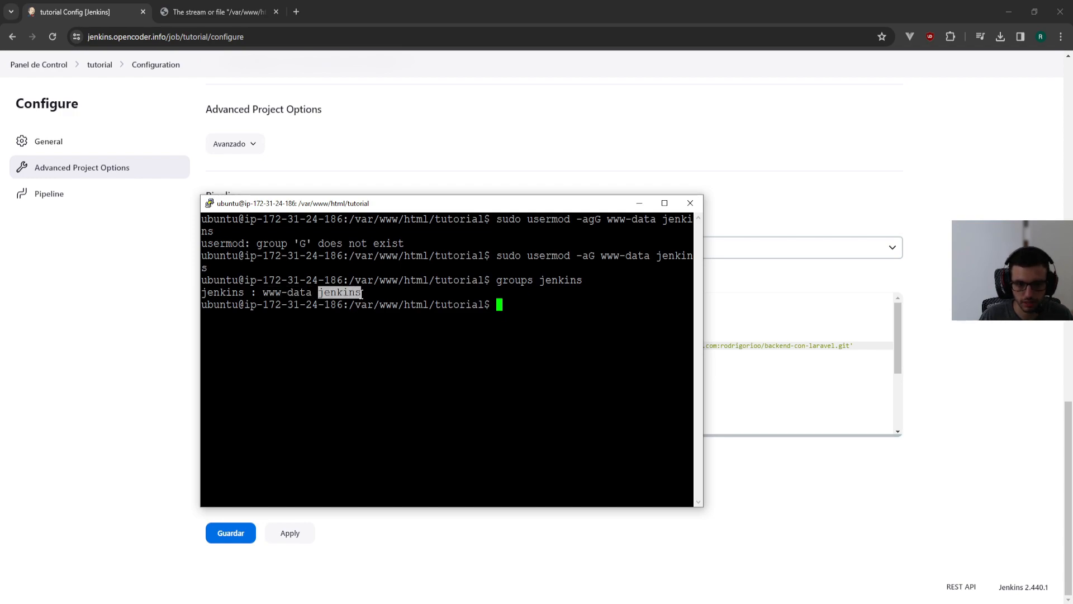
pyautogui.click(361, 294)
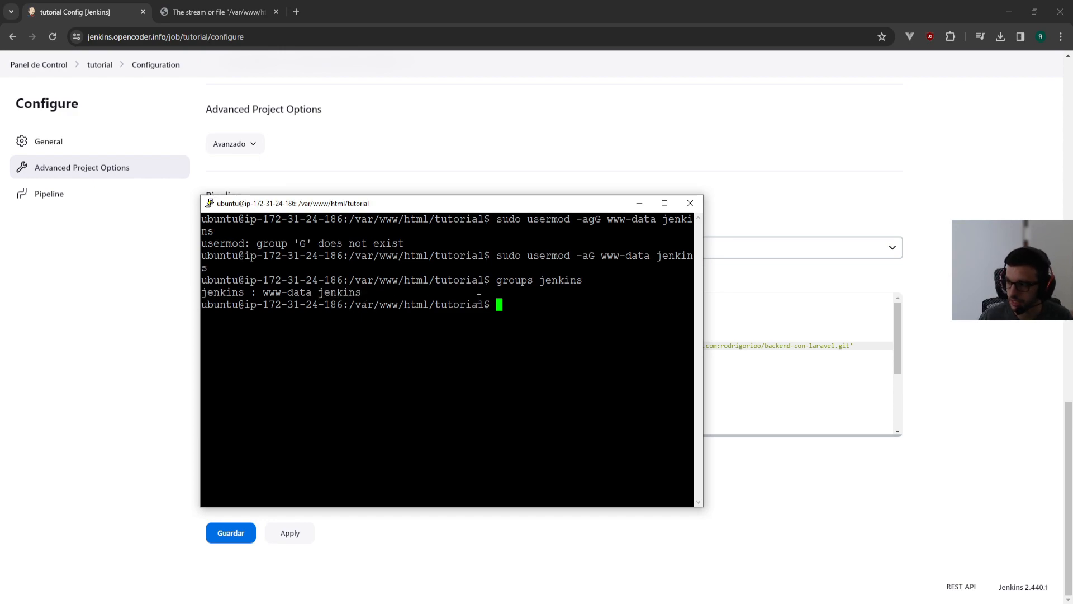
# Examine the stages of the tutorial job's Pipeline script in Jenkins and the bootstrap/cache folder in PhpStorm, ending back in Jenkins.
pyautogui.click(120, 323)
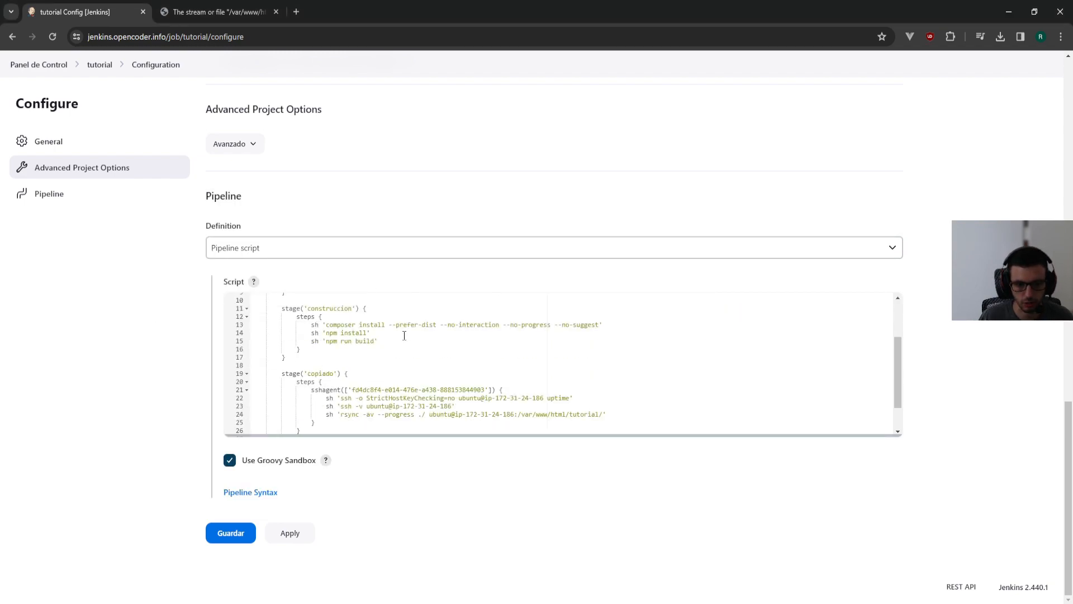
pyautogui.scroll(3, 395, 334)
pyautogui.scroll(-1, 389, 361)
pyautogui.click(348, 329)
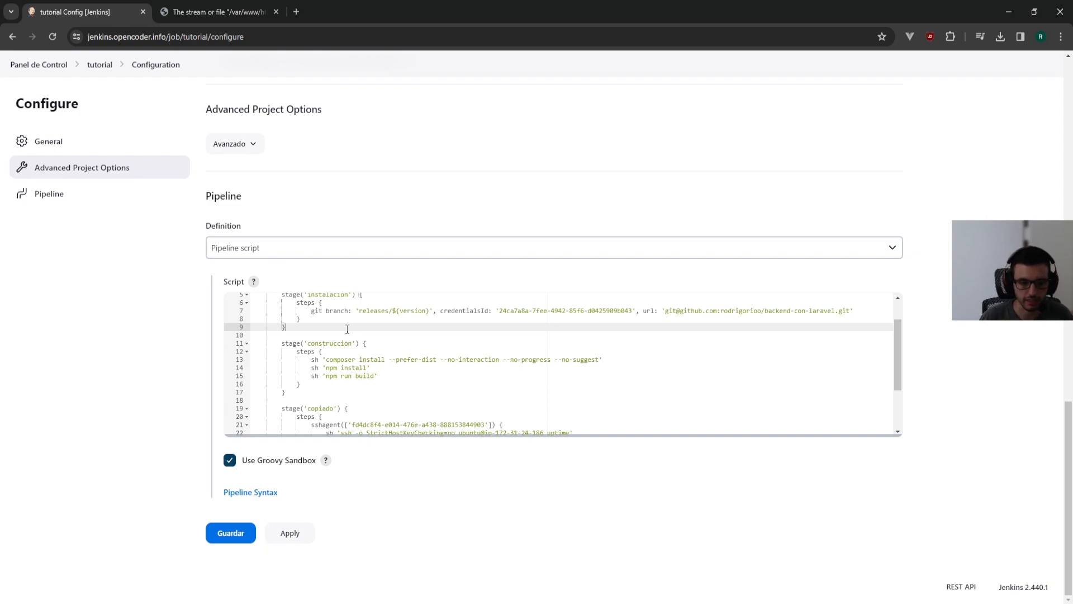
pyautogui.click(168, 602)
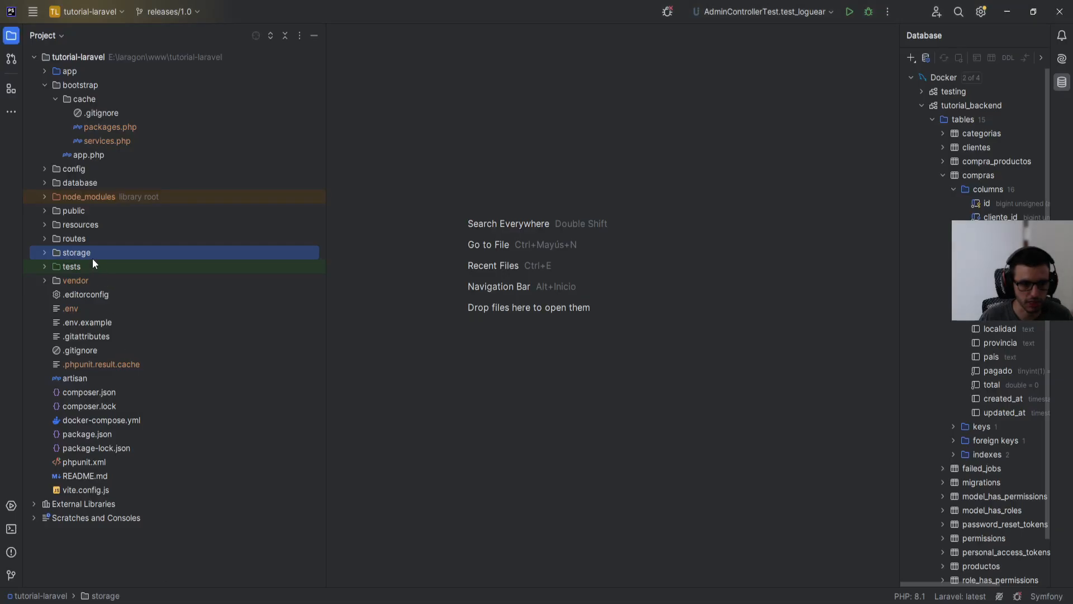
pyautogui.click(92, 101)
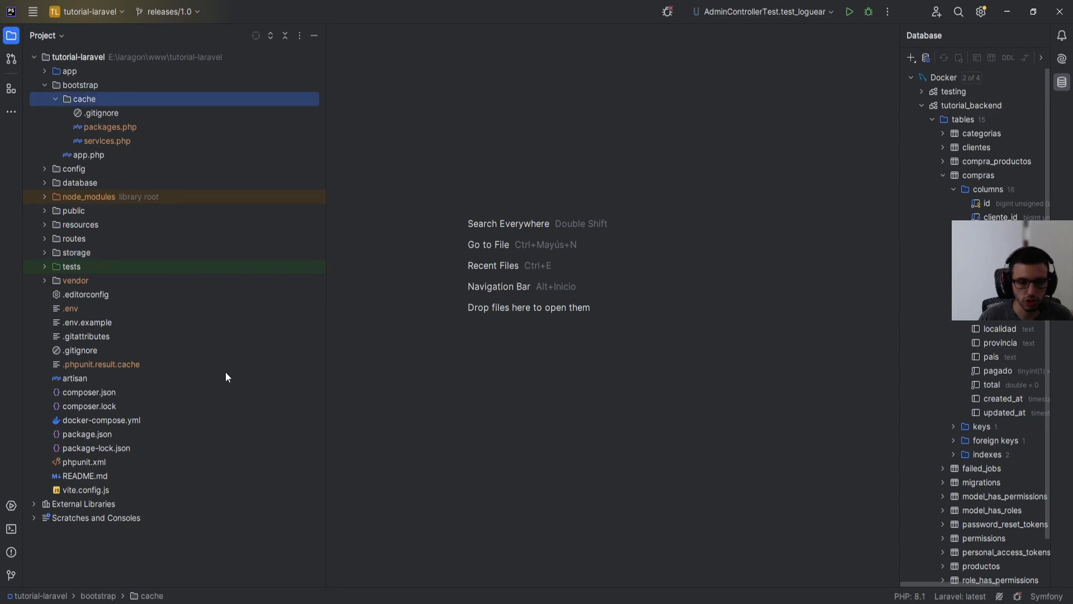
pyautogui.hotkey('alt', 'Tab')
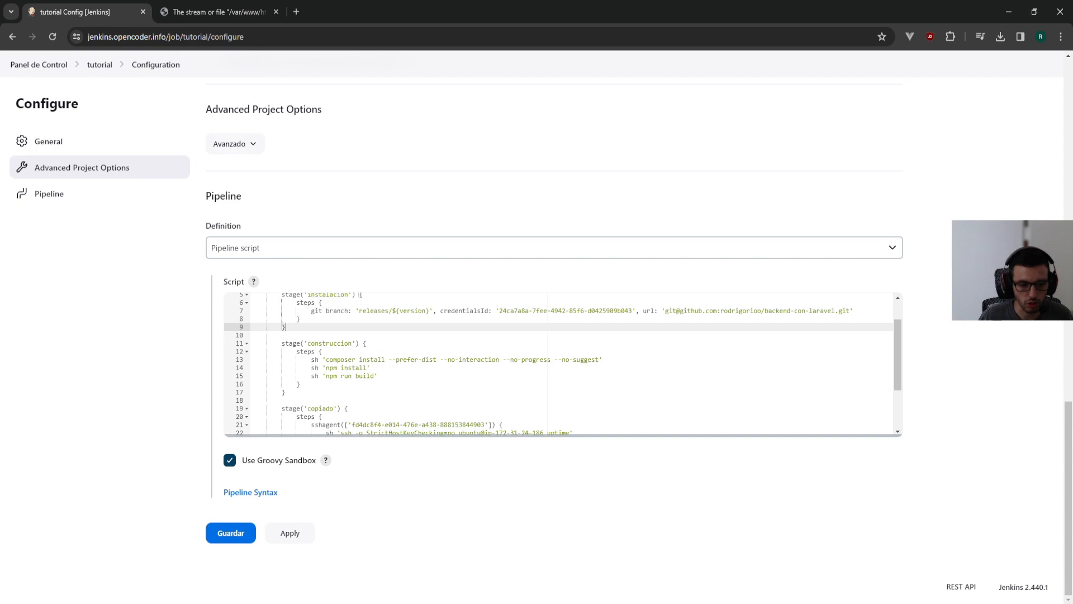
# Return to the server terminal and restart the Jenkins service with sudo systemctl restart jenkins.
pyautogui.hotkey('alt', 'Tab')
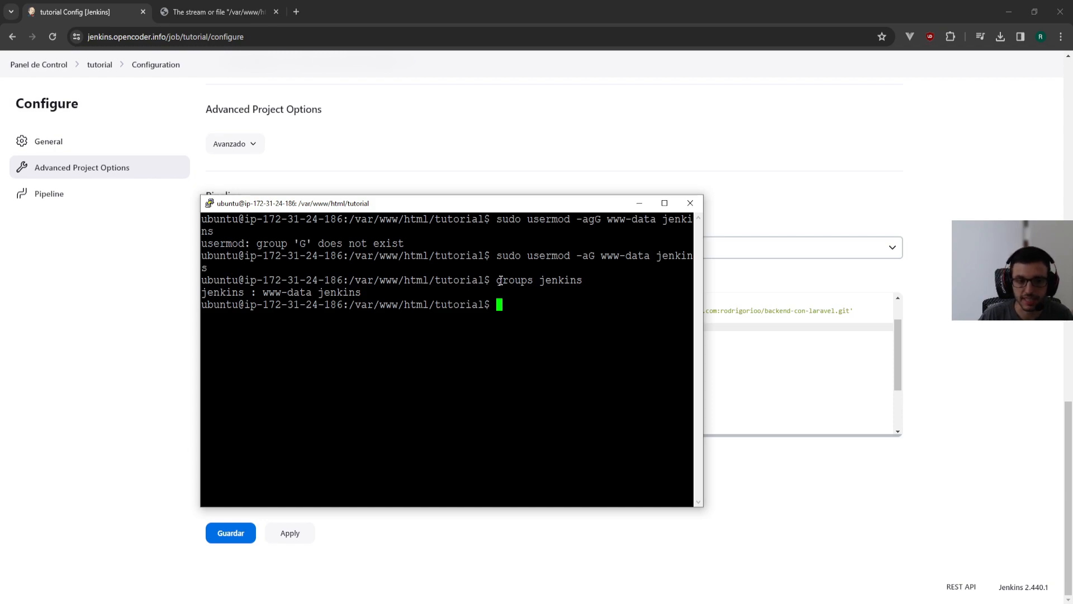
pyautogui.moveTo(287, 209); pyautogui.dragTo(429, 163)
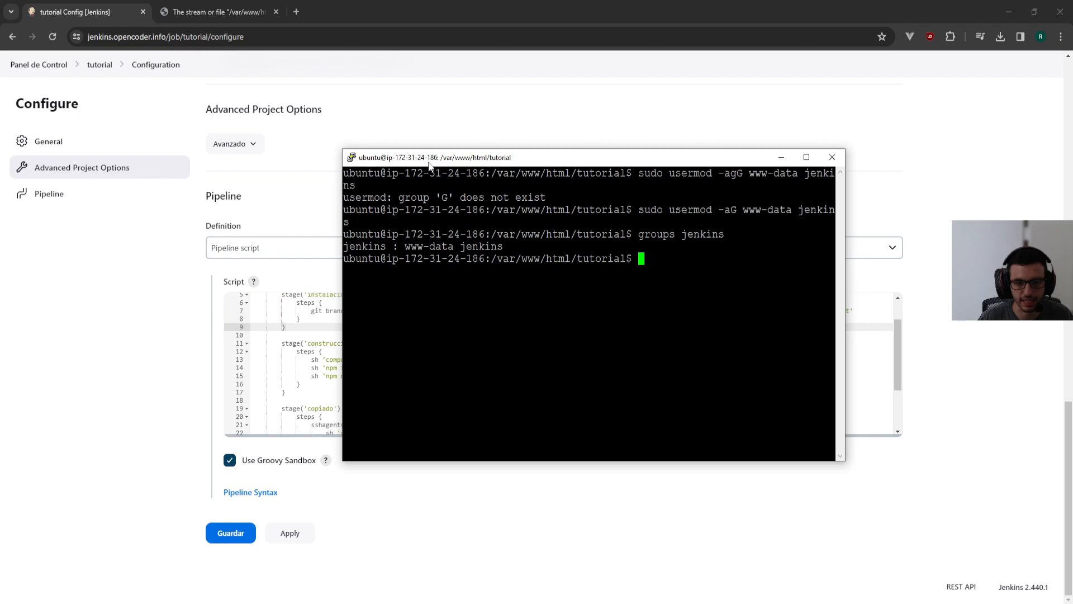
pyautogui.moveTo(404, 247); pyautogui.dragTo(429, 246)
pyautogui.click(663, 254)
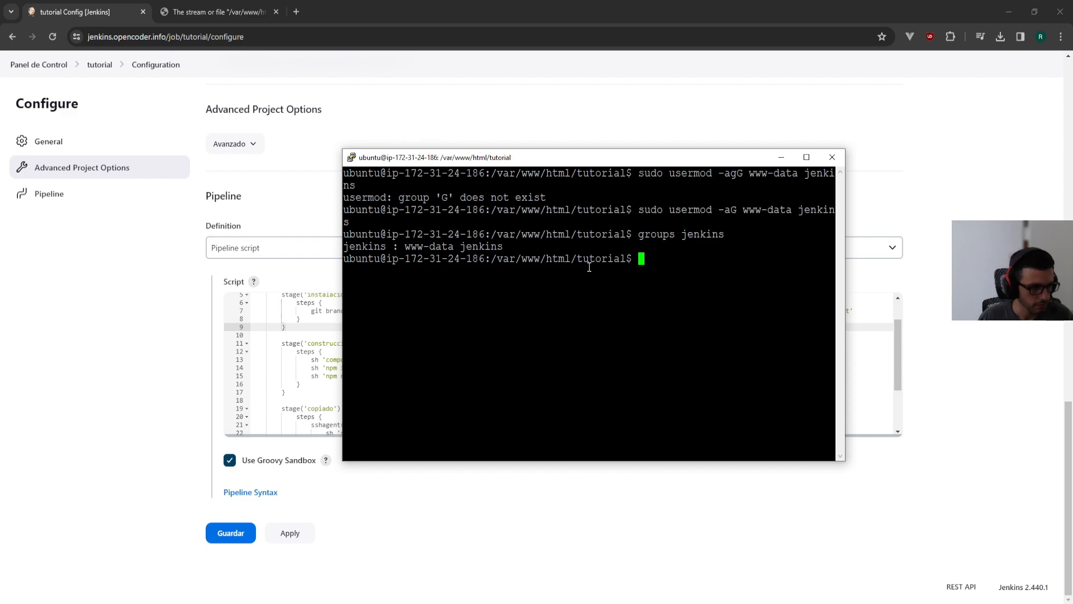
pyautogui.write('sudo ')
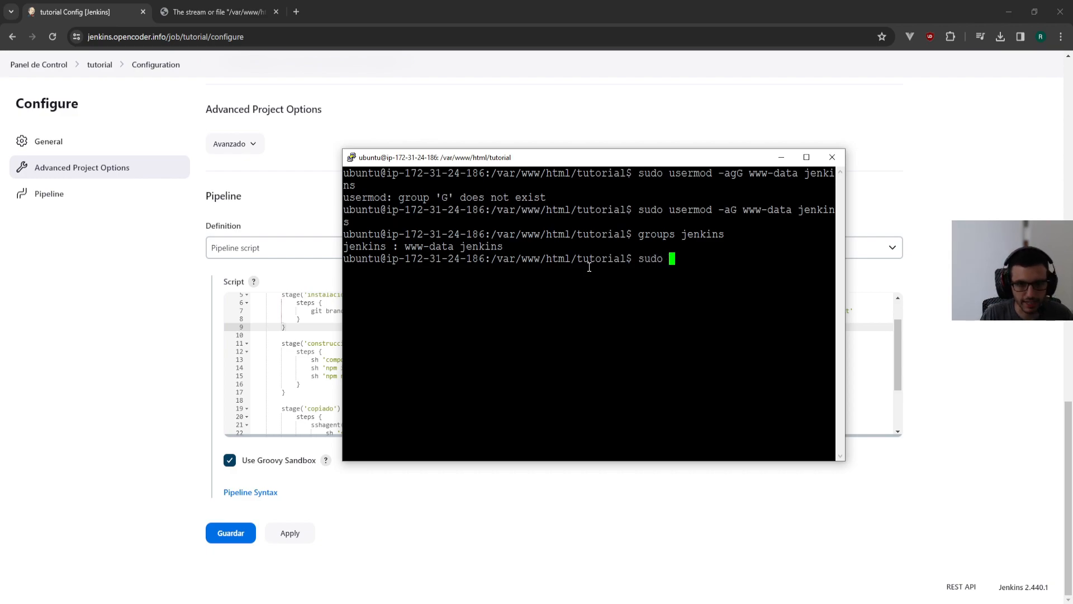
pyautogui.write('systemctl restar t')
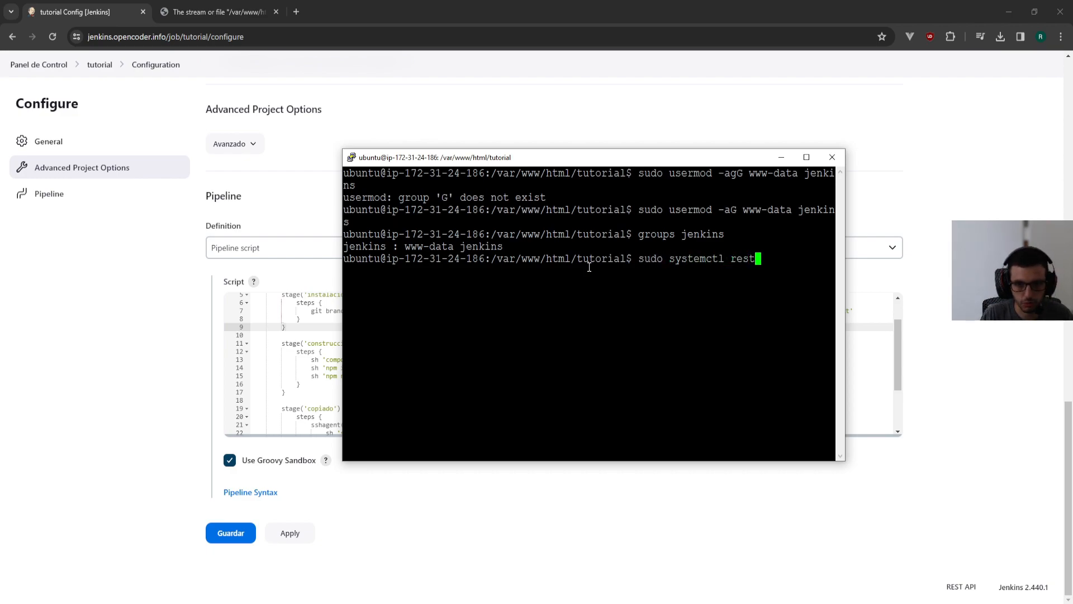
pyautogui.press('BackSpace')
pyautogui.press('BackSpace')
pyautogui.write('t jenkins')
pyautogui.press('Return')
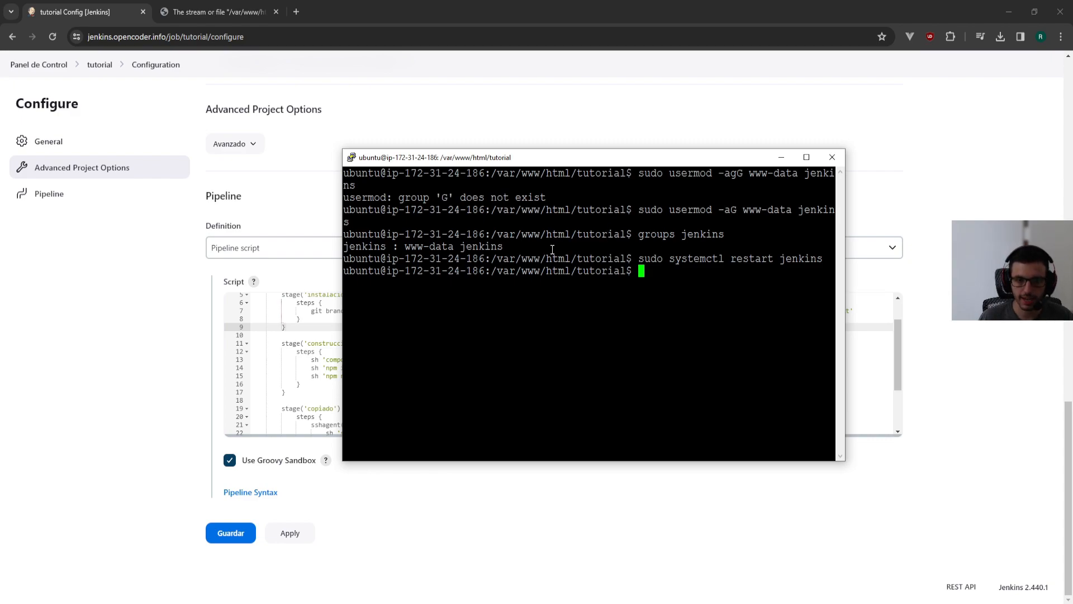
# In the Jenkins Pipeline script, add a stage 'permisos' with an empty steps block between the instalacion and construccion stages.
pyautogui.click(300, 333)
pyautogui.scroll(1, 304, 331)
pyautogui.scroll(-1, 308, 329)
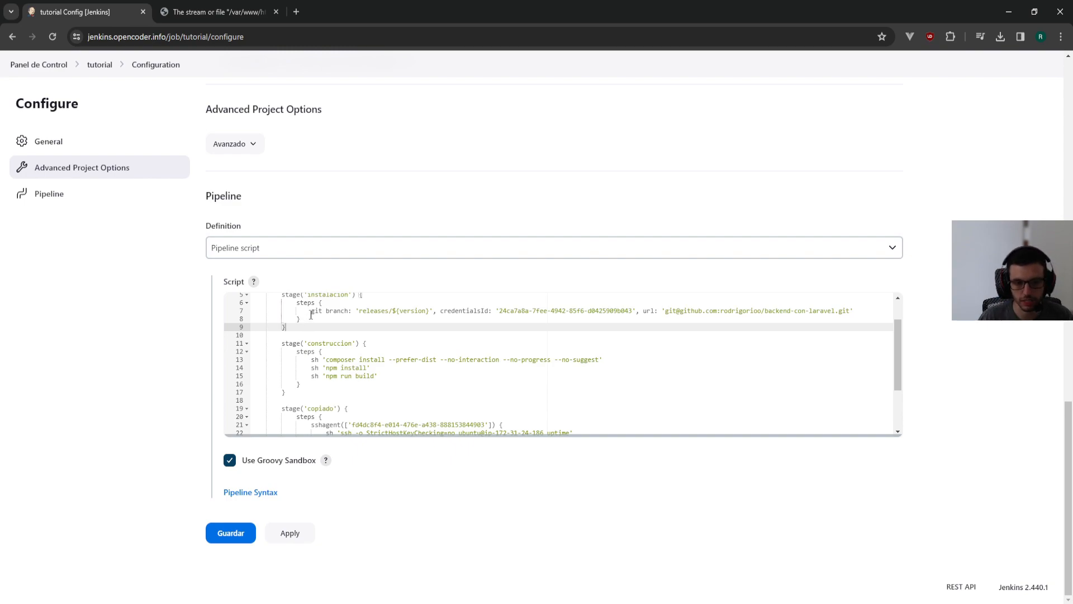
pyautogui.click(323, 332)
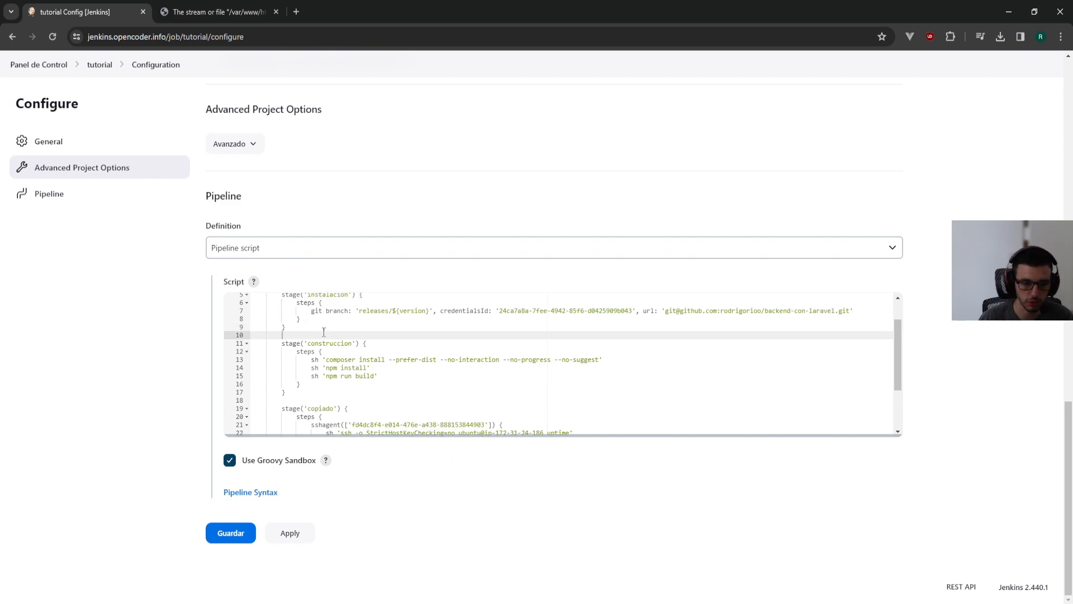
pyautogui.press('Return')
pyautogui.press('Up')
pyautogui.press('Return')
pyautogui.write('stage')
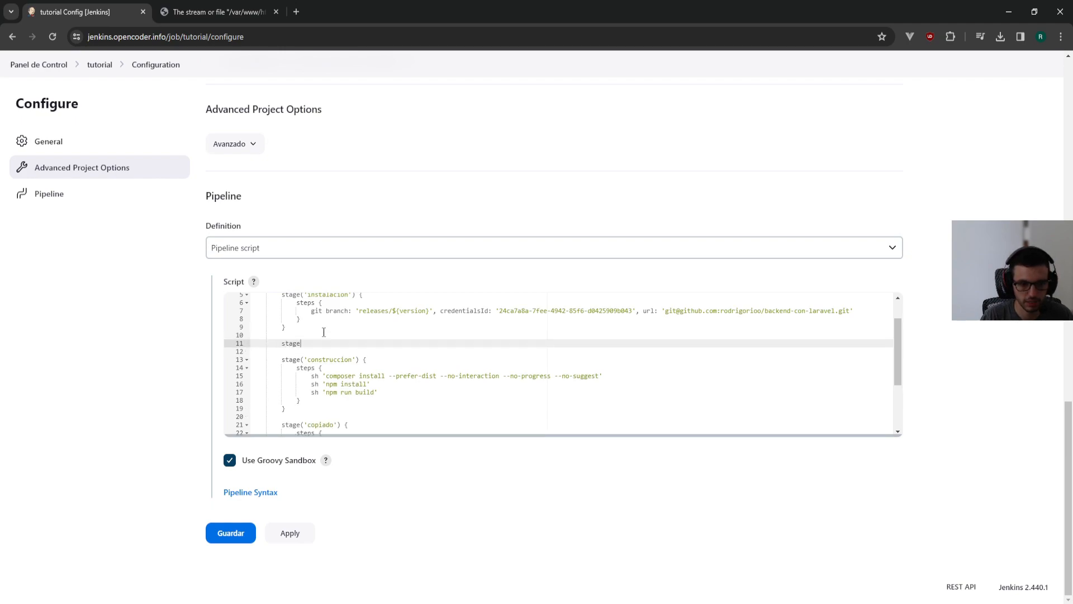
pyautogui.write("('permisos') {")
pyautogui.press('Return')
pyautogui.write('steps {')
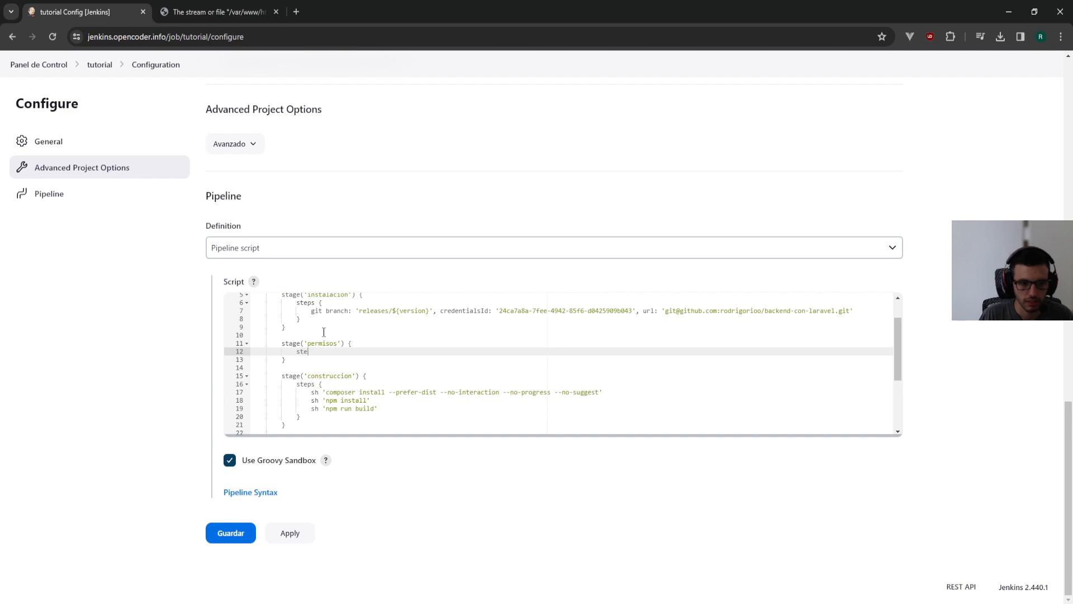
pyautogui.press('Return')
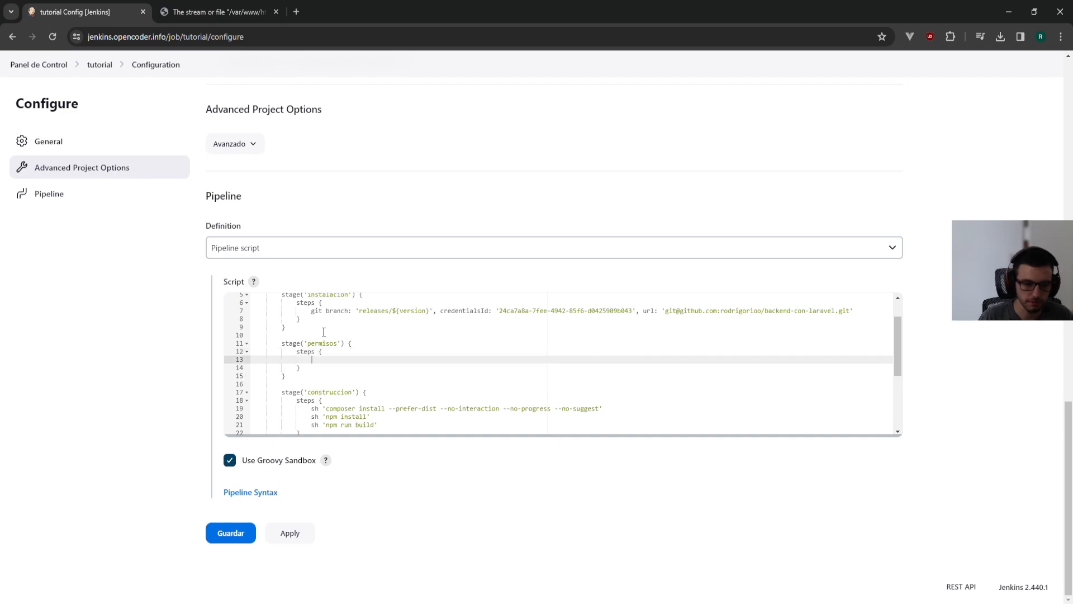
pyautogui.press('Return')
pyautogui.press('Up')
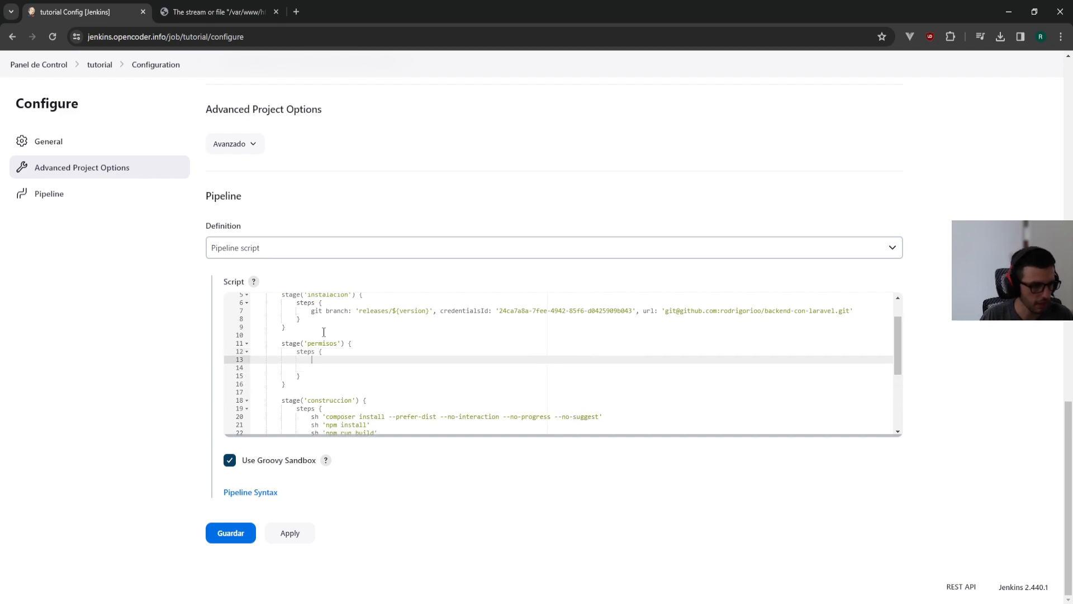
# Add the command sh 'chown -R $USER:www-data storage' to the steps of the permisos stage.
pyautogui.write('sh ')
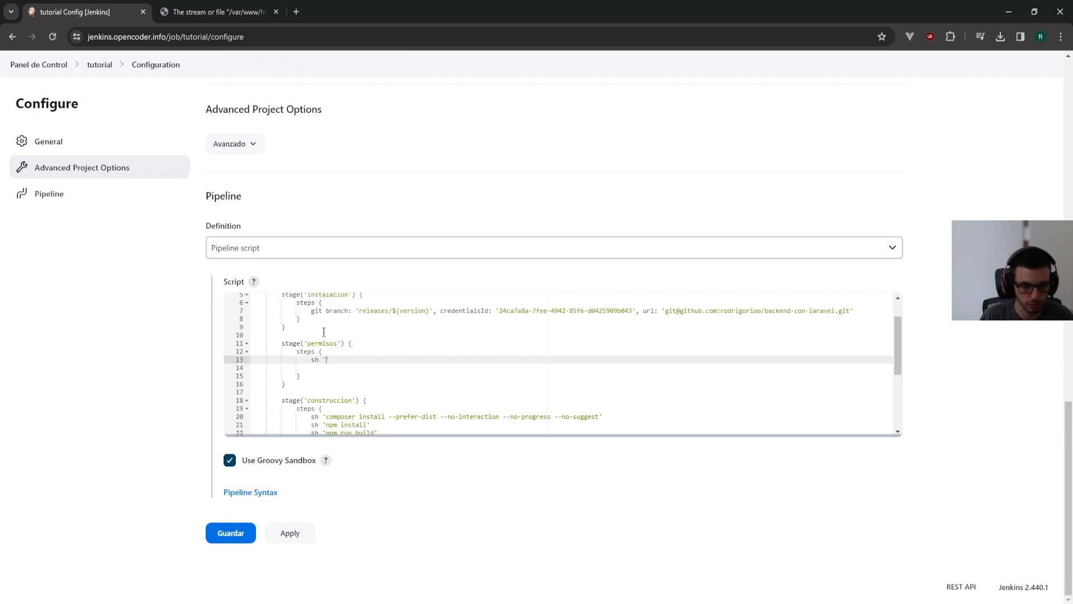
pyautogui.write("'chown -R ")
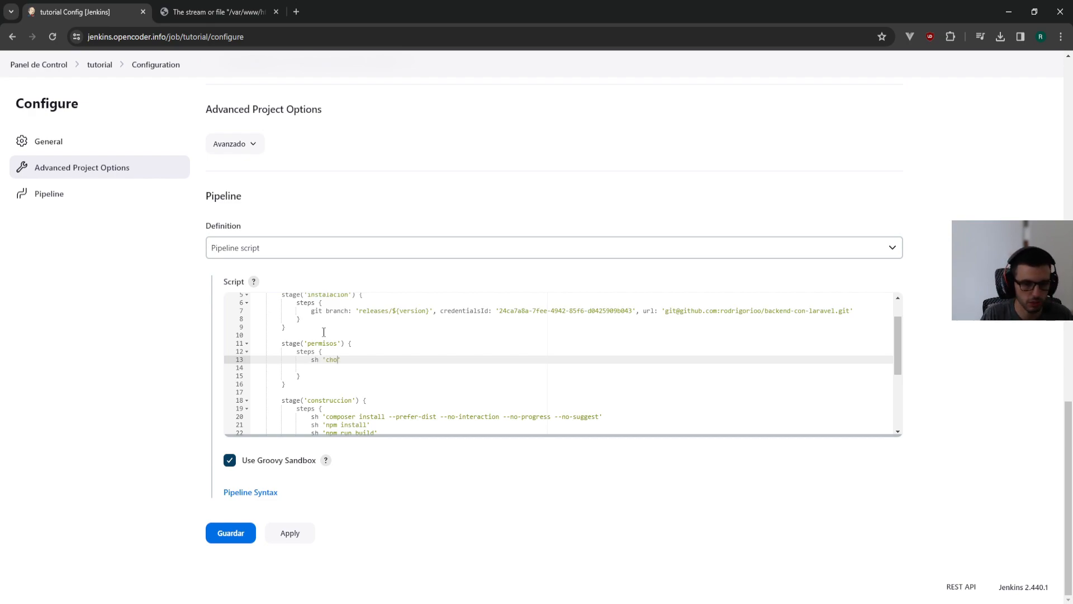
pyautogui.write('$USER:www-data ')
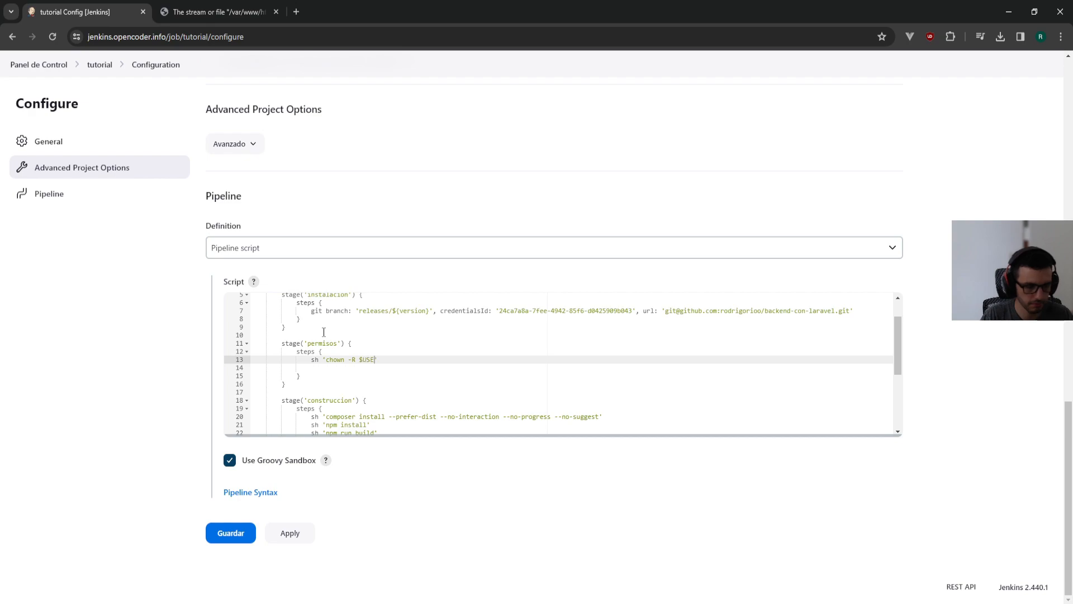
pyautogui.write('storage')
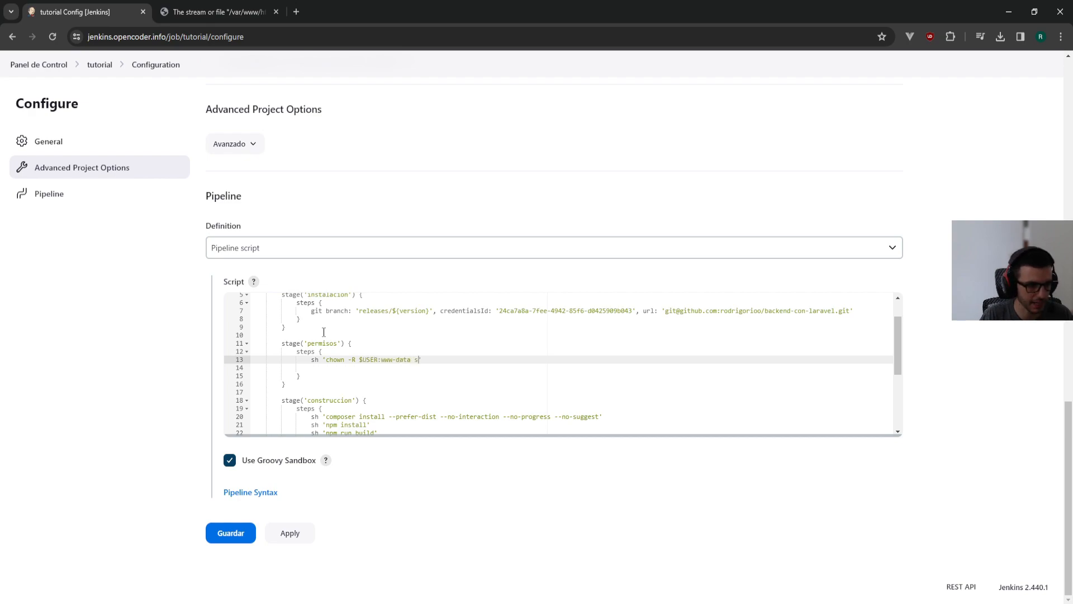
# Examine the chown command in the permisos stage, pointing out $USER, www-data and the -R option.
pyautogui.moveTo(359, 362); pyautogui.dragTo(379, 365)
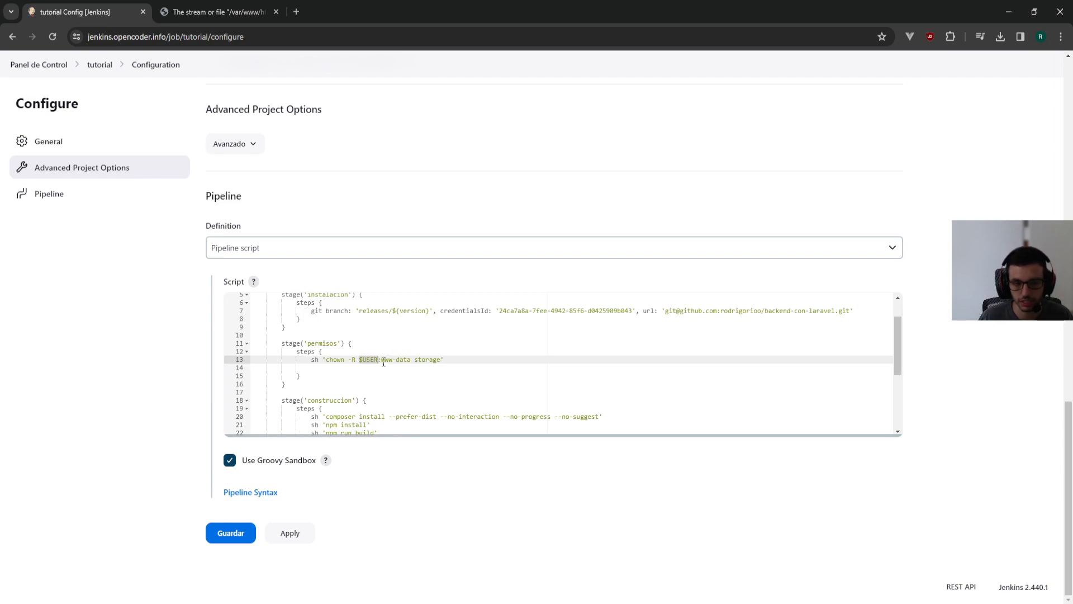
pyautogui.moveTo(381, 362); pyautogui.dragTo(415, 362)
pyautogui.click(459, 363)
pyautogui.moveTo(348, 360); pyautogui.dragTo(358, 360)
pyautogui.click(460, 357)
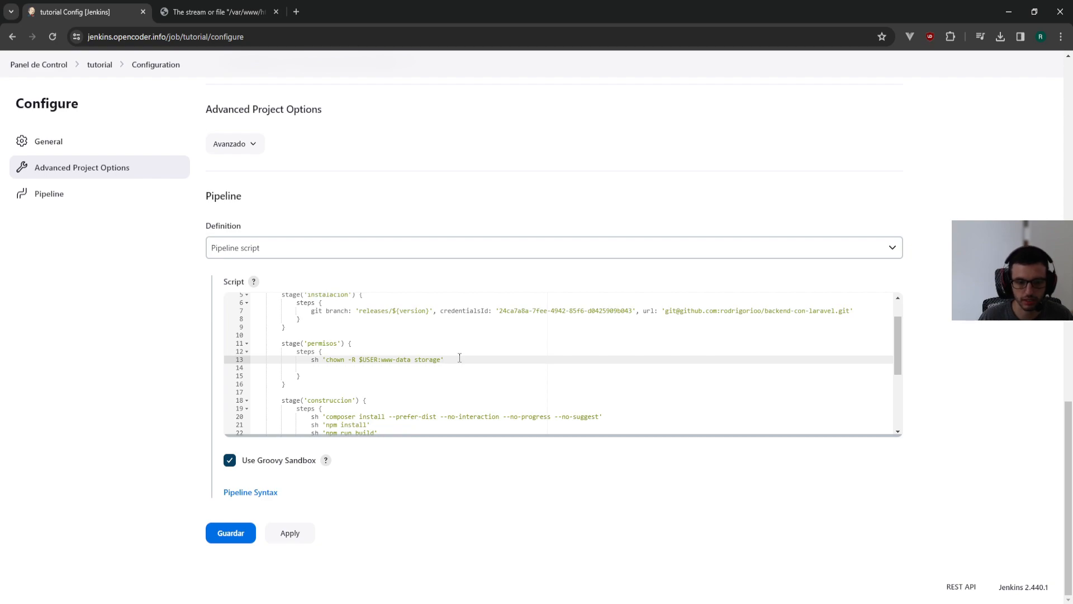
pyautogui.moveTo(362, 360); pyautogui.dragTo(386, 361)
pyautogui.moveTo(381, 361); pyautogui.dragTo(412, 361)
pyautogui.click(367, 361)
pyautogui.doubleClick(367, 361)
pyautogui.click(473, 361)
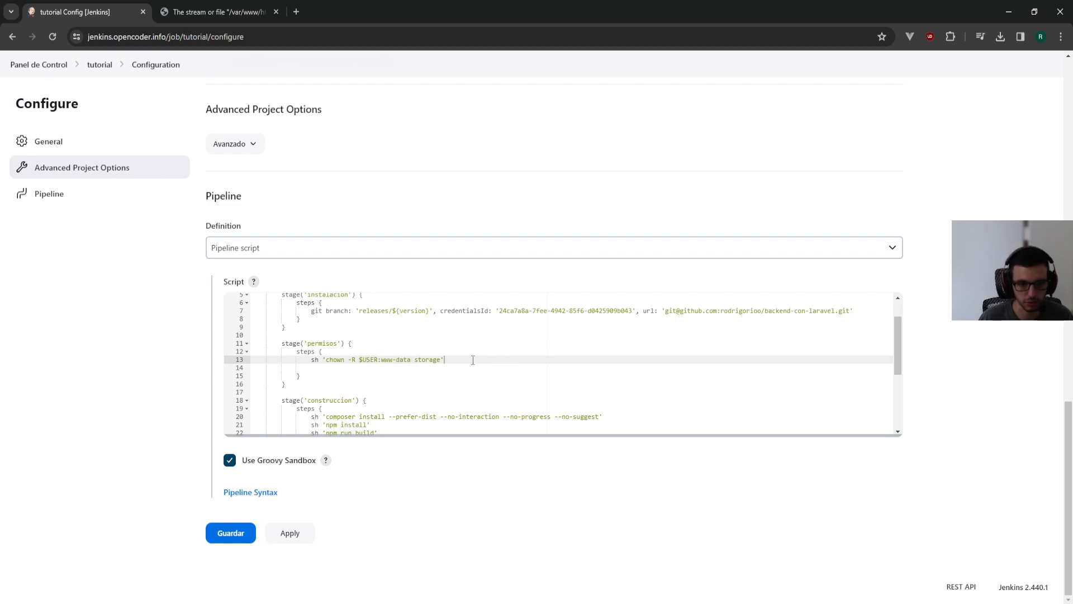
# Add the command sh 'chown -R $USER:www-data bootstrap/cache' below the storage ownership command in the permisos stage.
pyautogui.press('Return')
pyautogui.write("sh 'chown -R $USER")
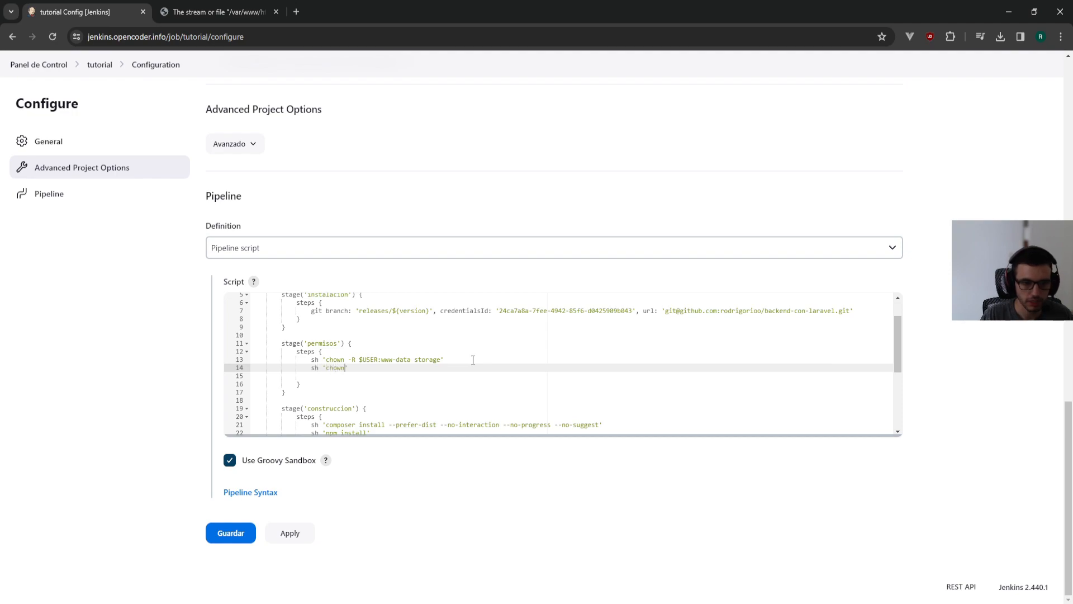
pyautogui.write(':w')
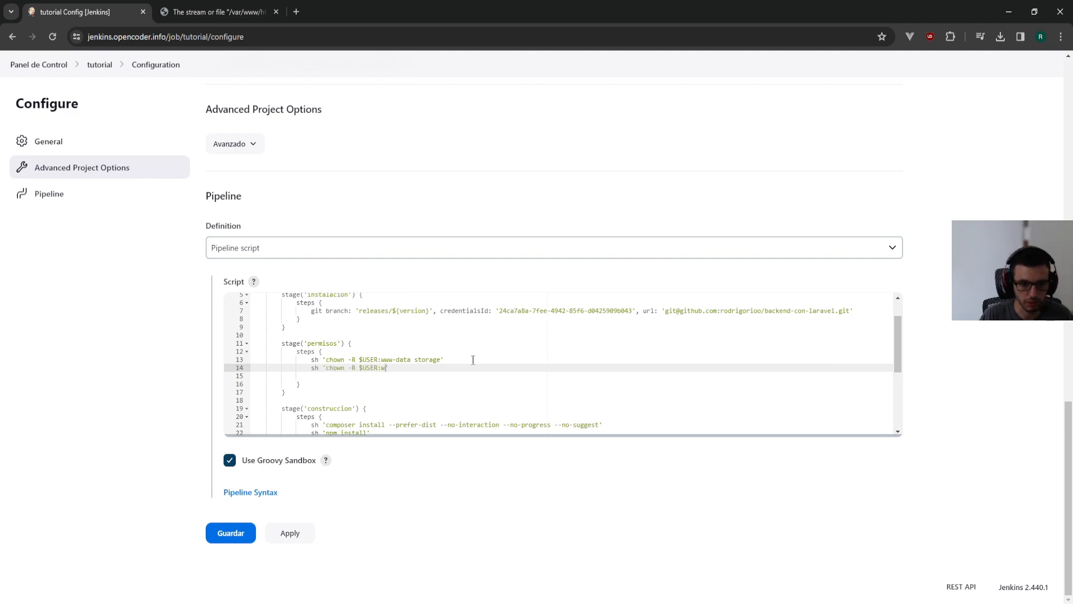
pyautogui.write('ww-data bootstrap/cache')
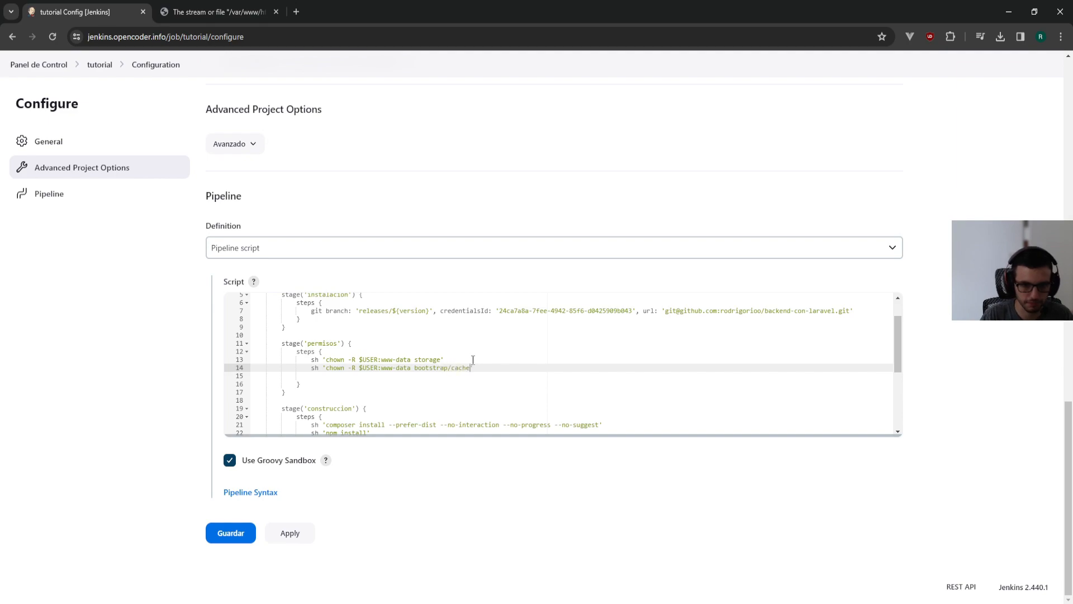
# Below a blank line in the permisos steps, add sh 'chmod -R 770 storage' and sh 'chmod -R 770 bootstrap/cache'.
pyautogui.press('Return')
pyautogui.press('Return')
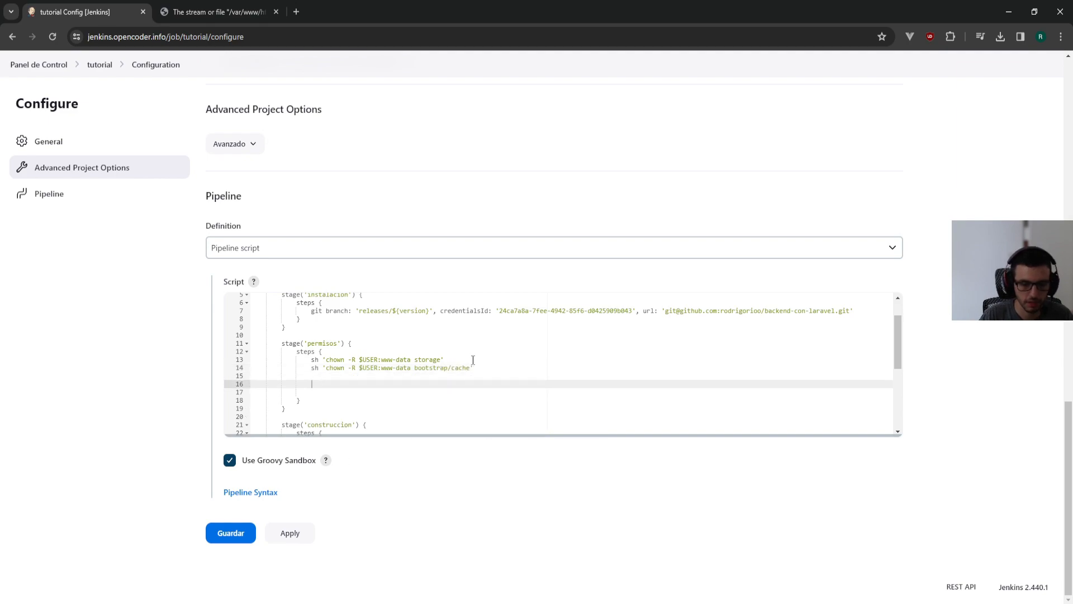
pyautogui.write('sh ')
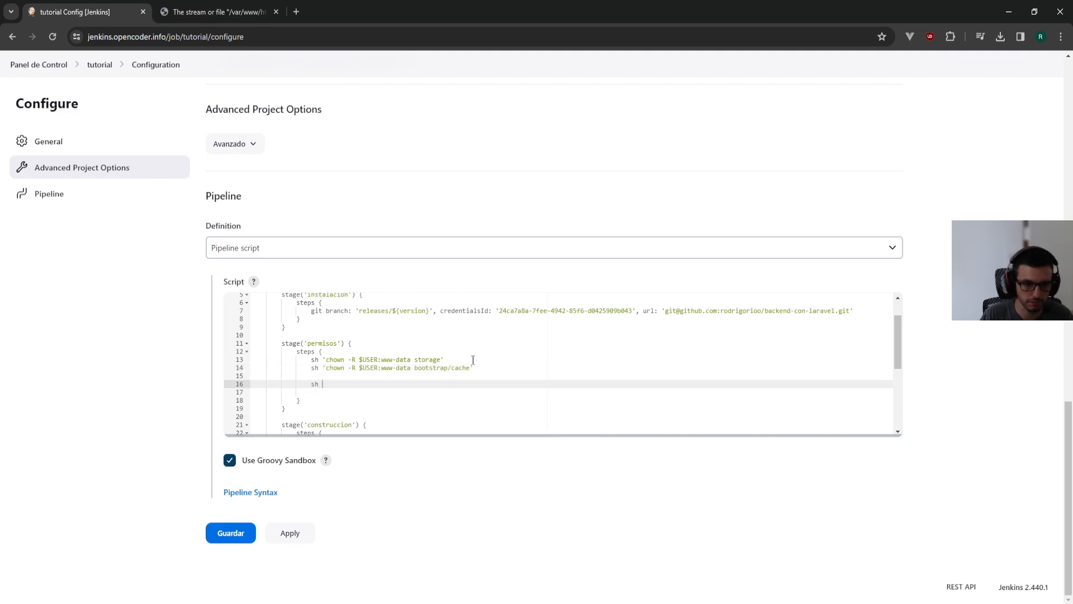
pyautogui.write("'chmod ")
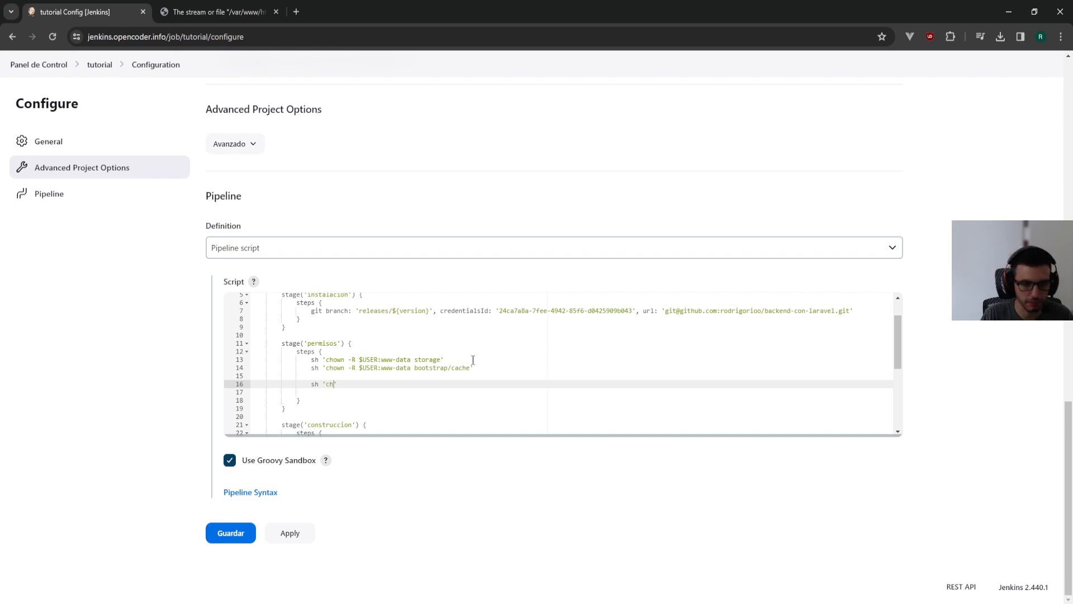
pyautogui.write('-R 770 ')
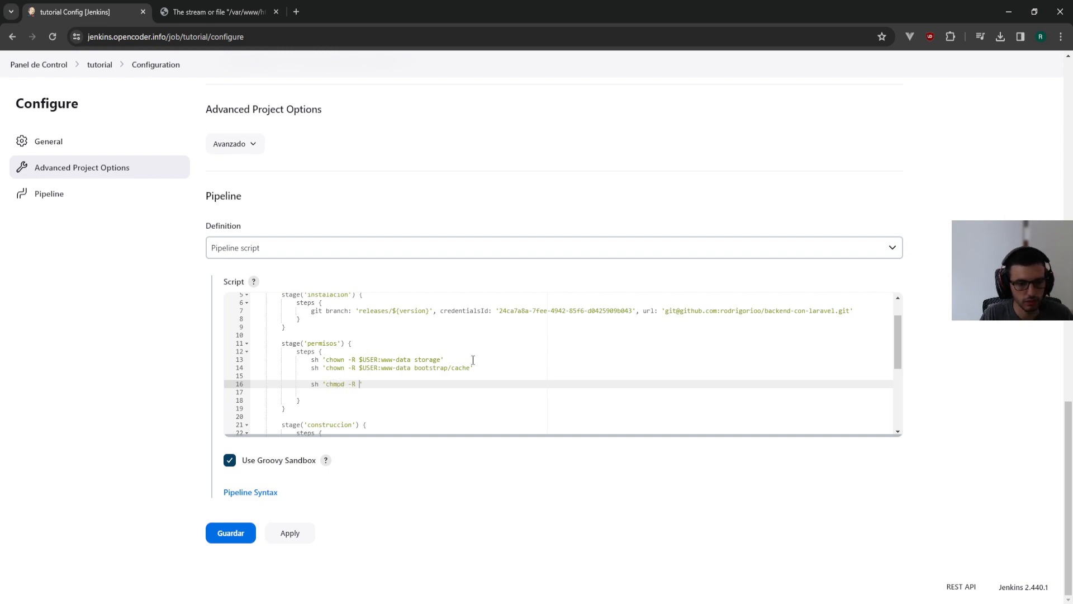
pyautogui.write('storage')
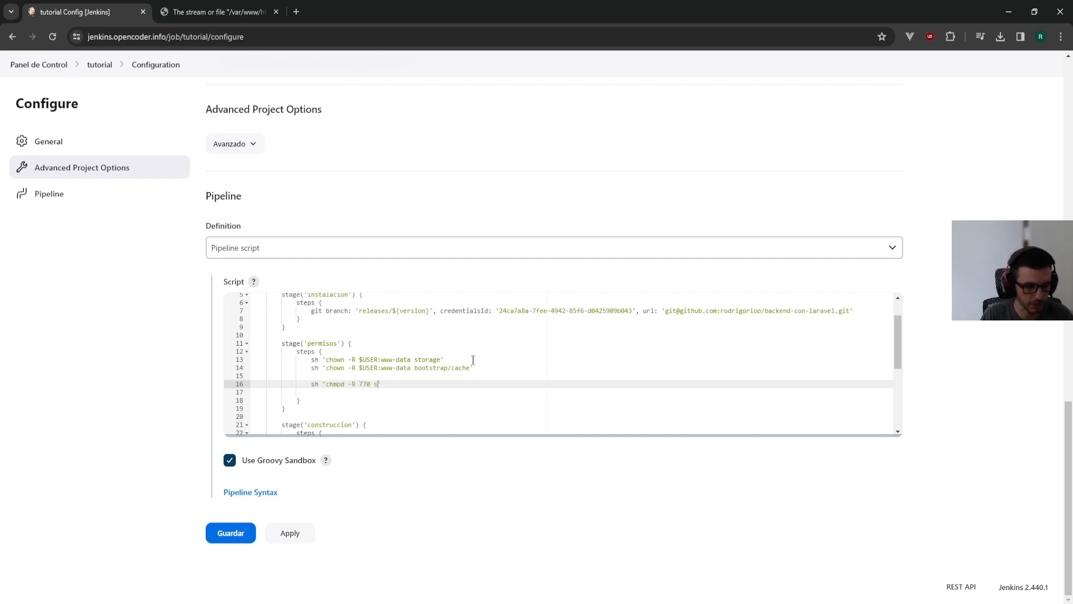
pyautogui.press('Return')
pyautogui.write("sh '")
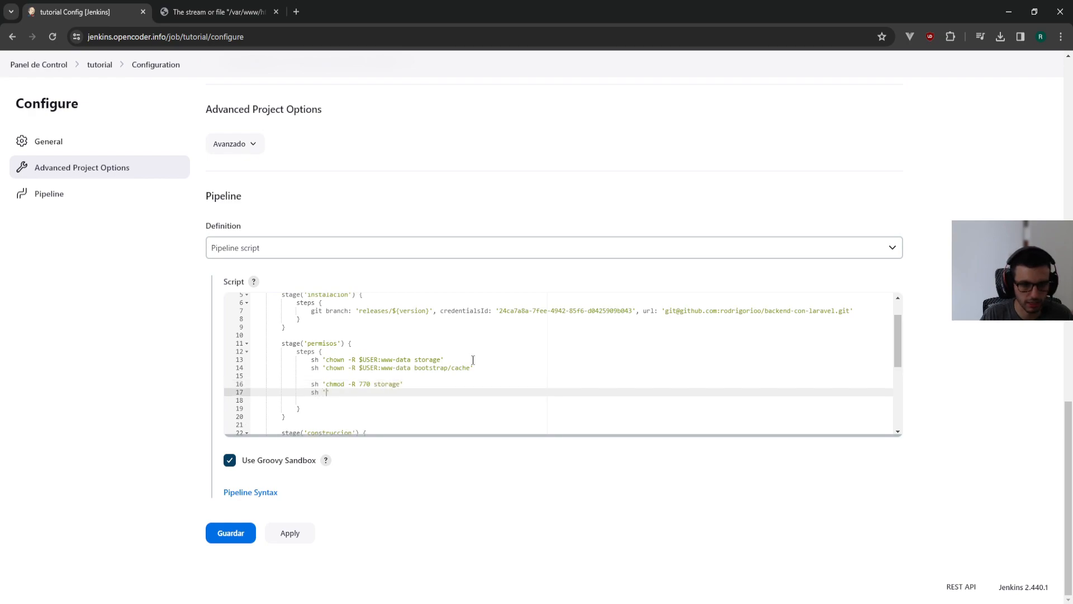
pyautogui.write('chmod -R 770 bootstrap')
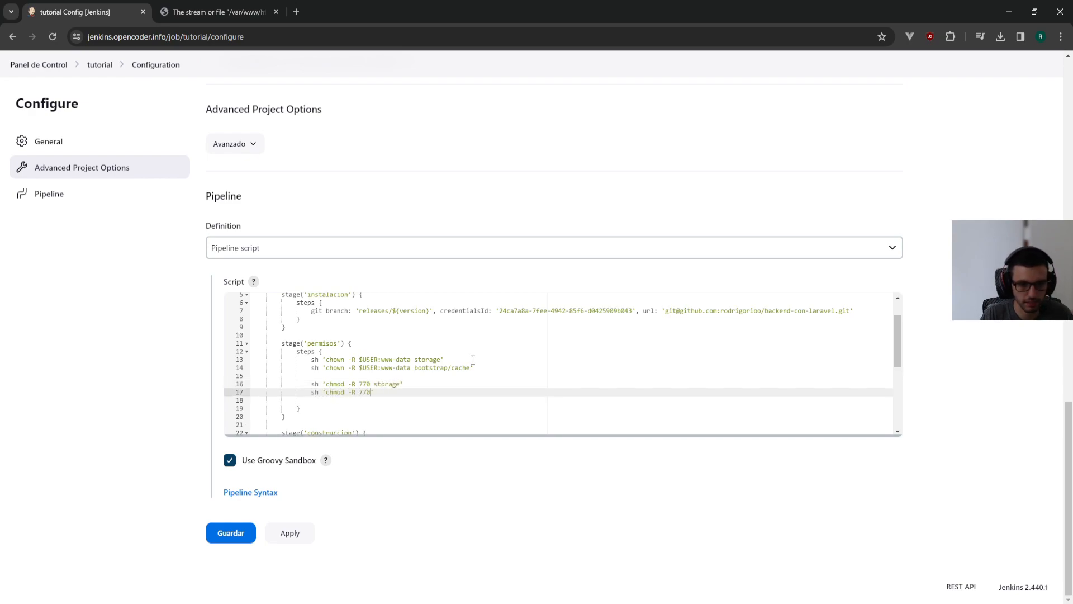
pyautogui.write("/cache'")
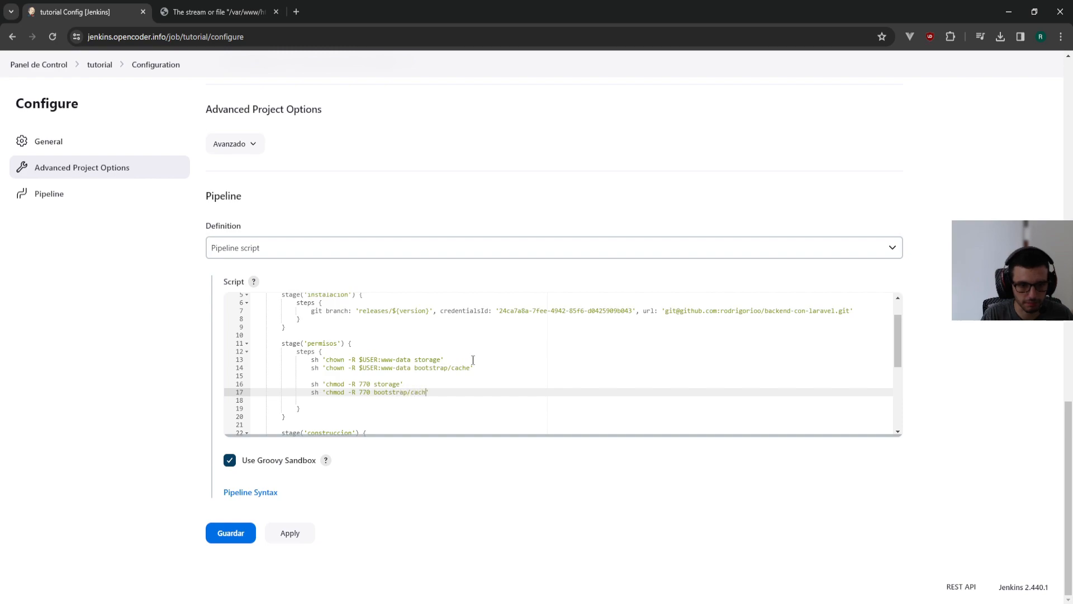
# Go over the chown and chmod lines of the permisos stage and try to apply the job configuration.
pyautogui.click(386, 360)
pyautogui.click(386, 368)
pyautogui.click(385, 385)
pyautogui.click(298, 531)
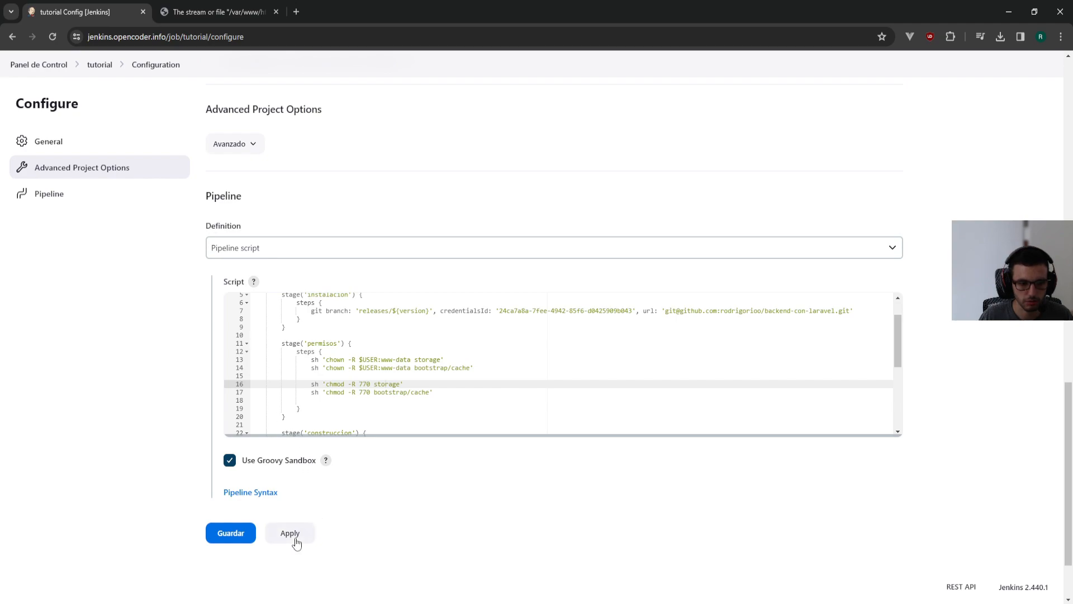
# Copy the whole Pipeline script, reload the configuration page, replace the script with the copied version and apply the changes.
pyautogui.hotkey('ctrl', 'a')
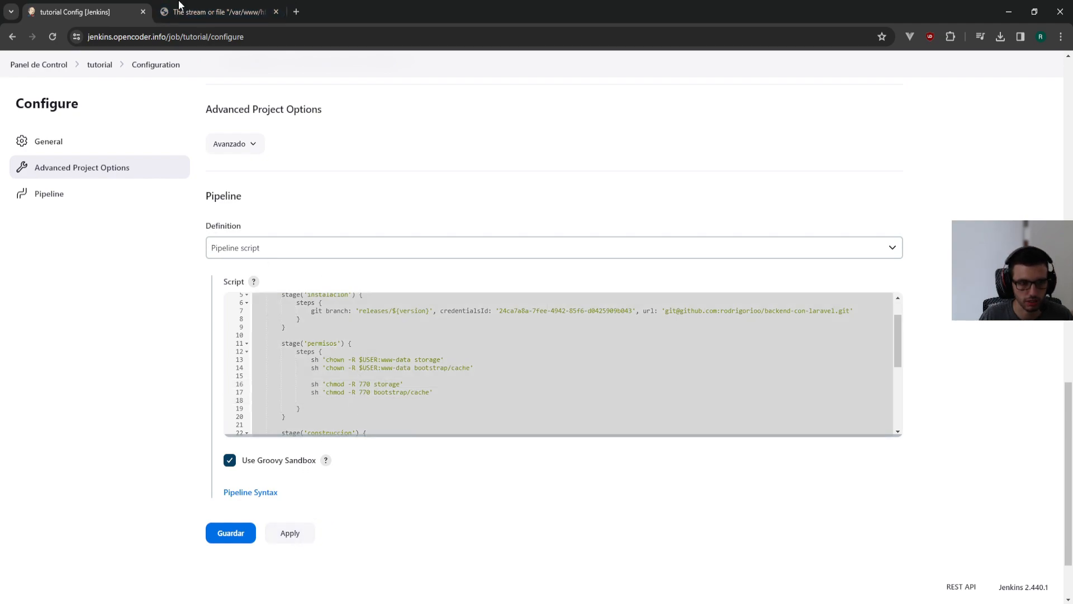
pyautogui.press('F5')
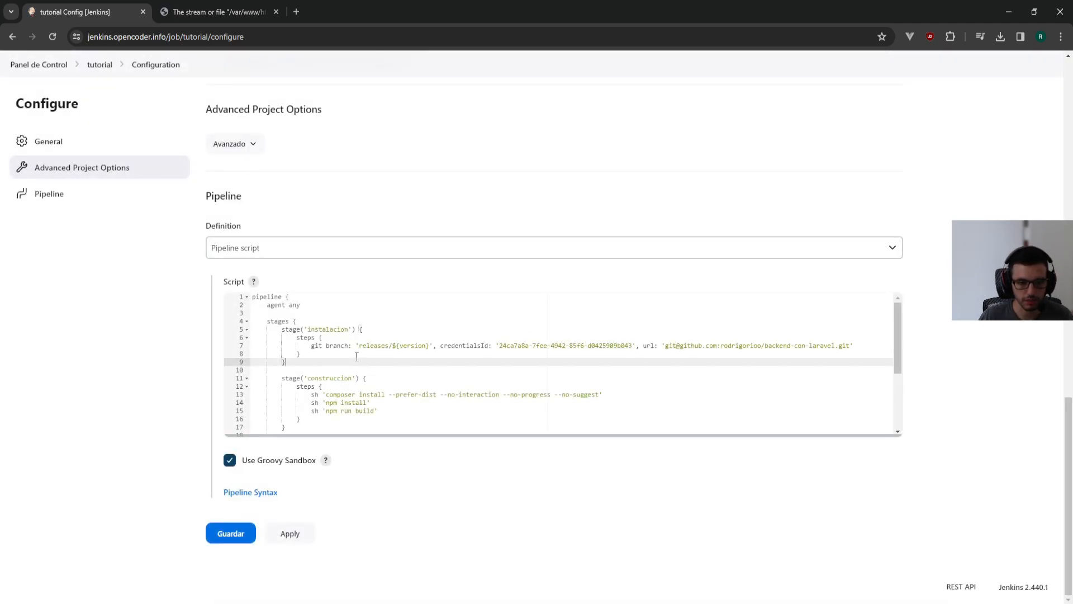
pyautogui.scroll(4, 357, 358)
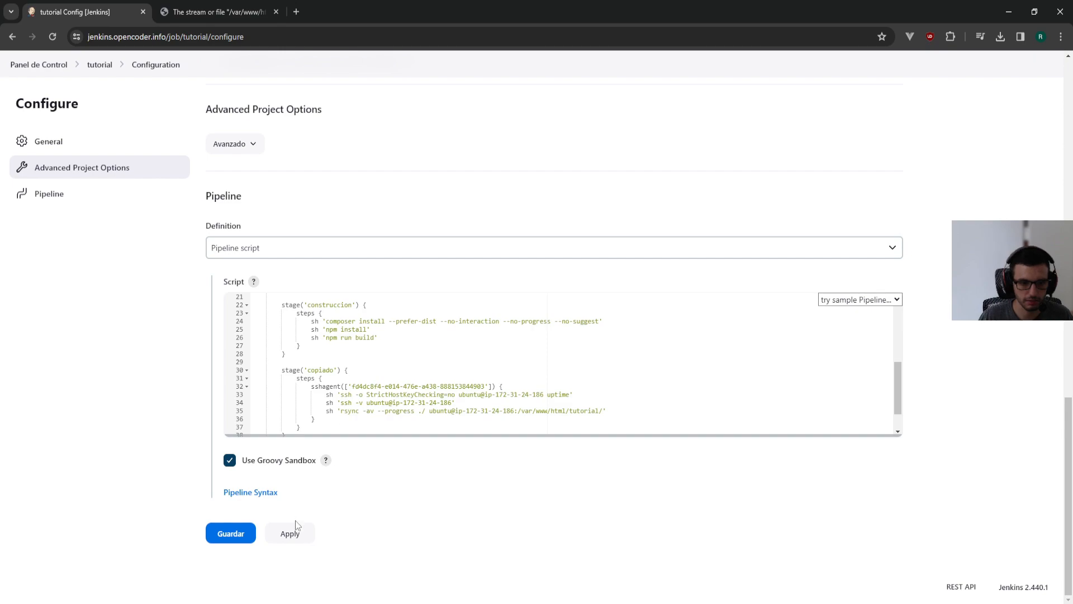
pyautogui.scroll(2, 379, 380)
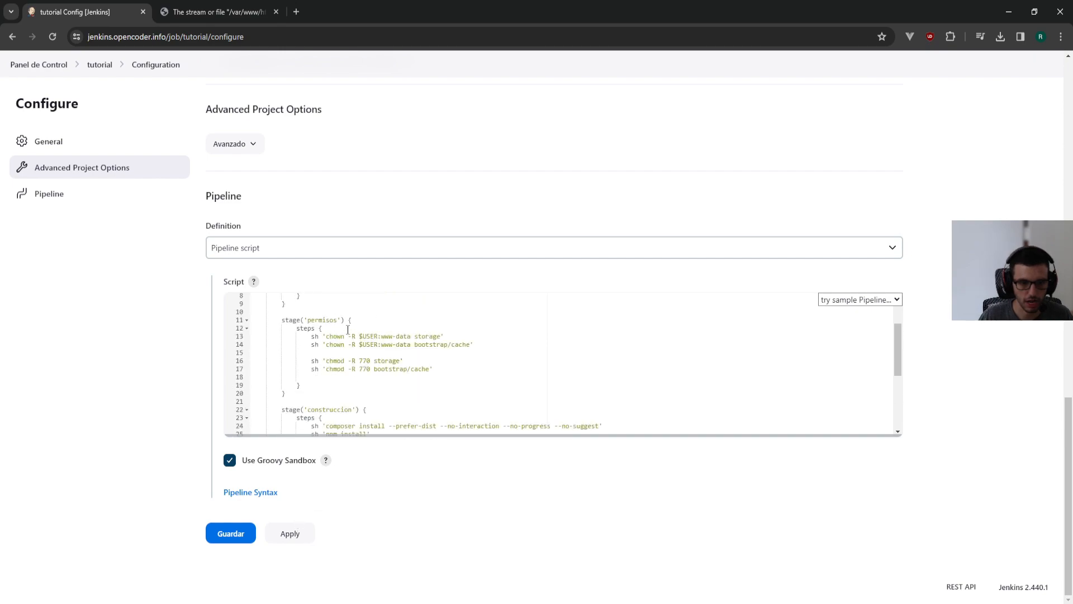
pyautogui.click(300, 535)
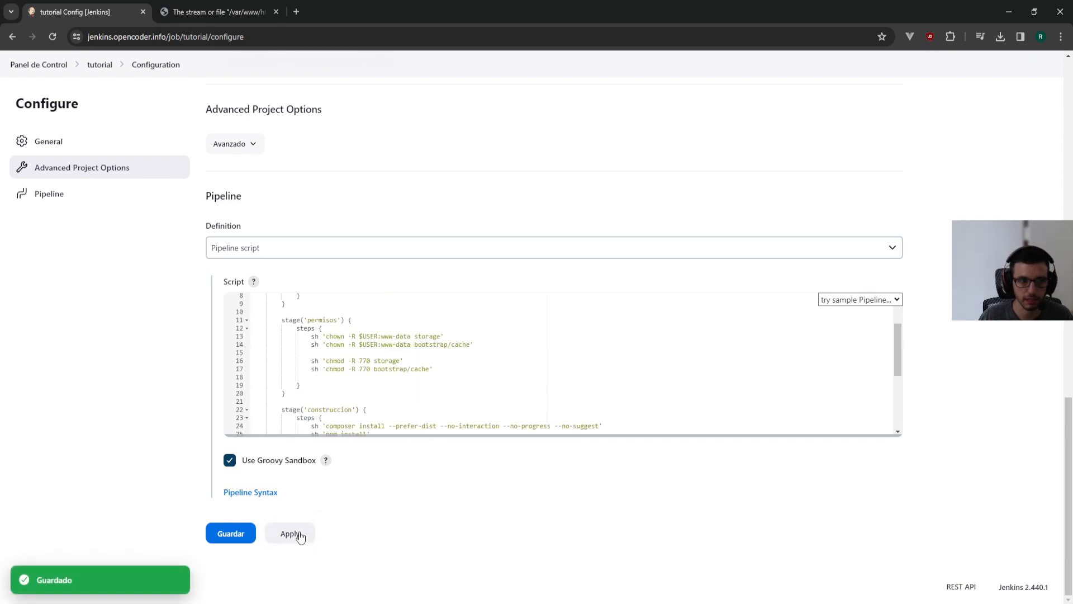
# Open the tutorial job in a new browser tab and run a parameterized build with version 1.0.
pyautogui.rightClick(98, 64)
pyautogui.click(146, 75)
pyautogui.moveTo(196, 4); pyautogui.dragTo(109, 28)
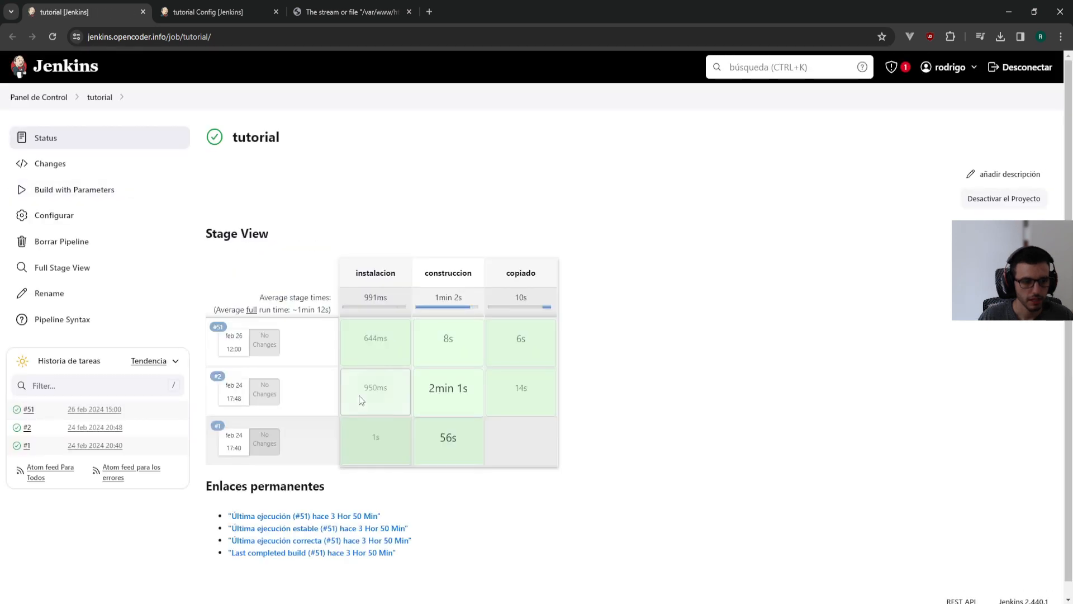
pyautogui.click(105, 191)
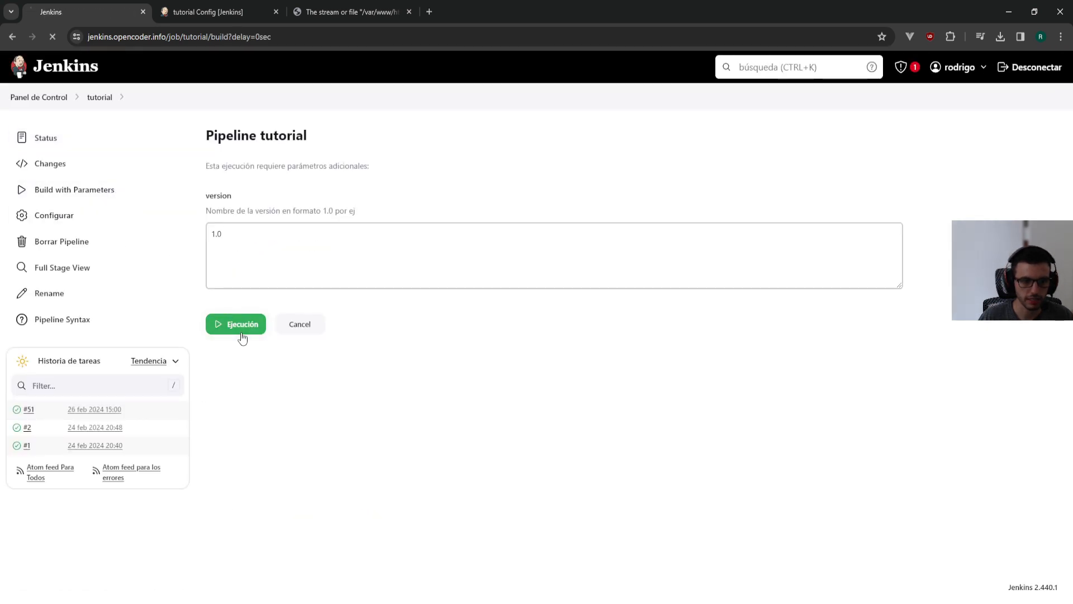
pyautogui.click(242, 335)
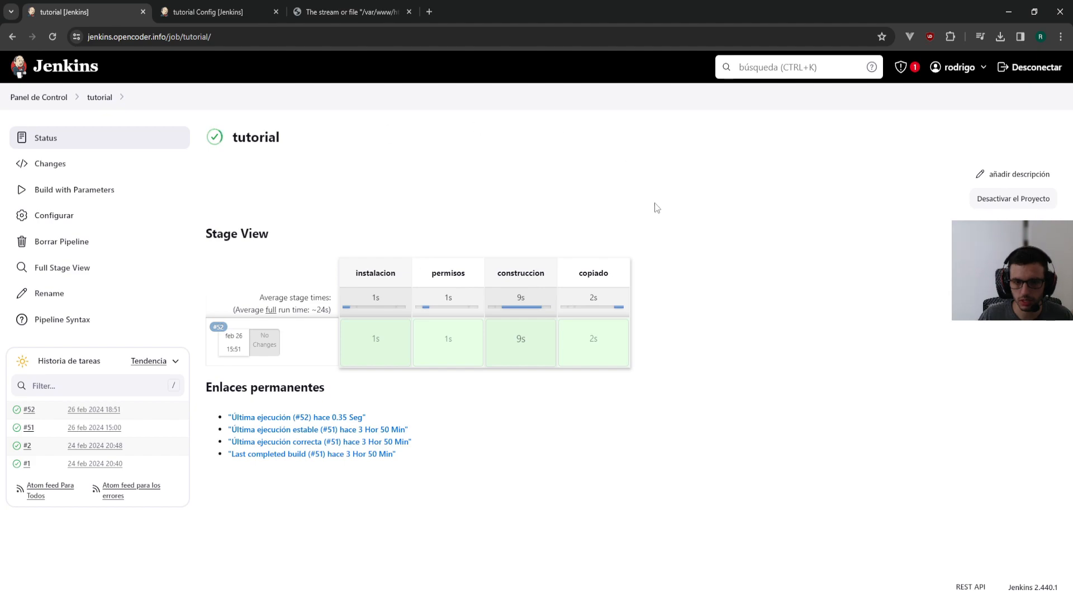
# Switch to the server terminal, list all files of /var/www/html/tutorial with ls -a and check the vendor and node_modules folders.
pyautogui.hotkey('alt', 'Tab')
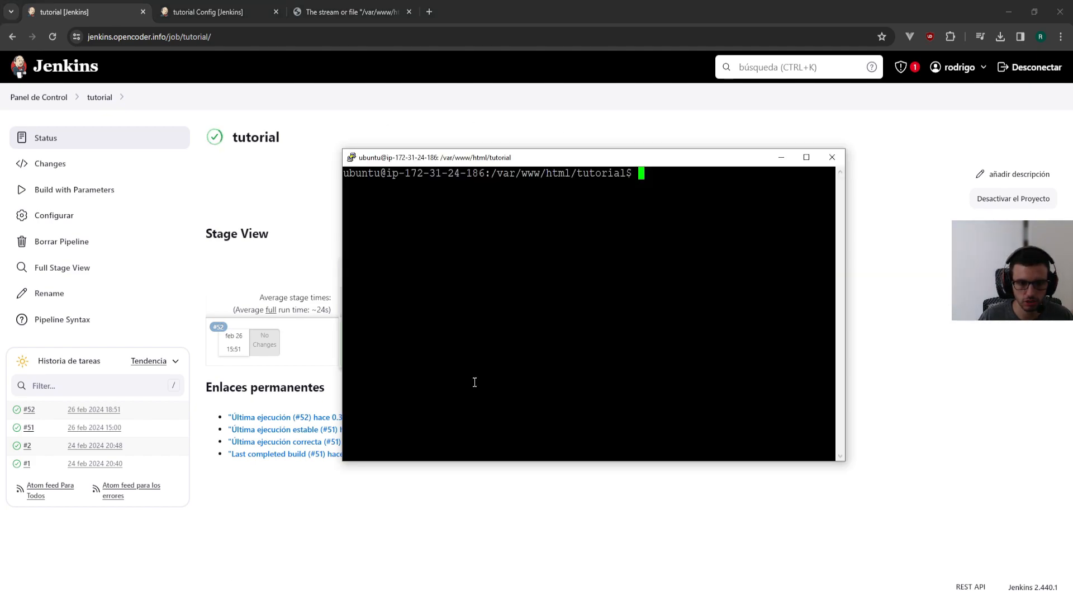
pyautogui.write('ls -')
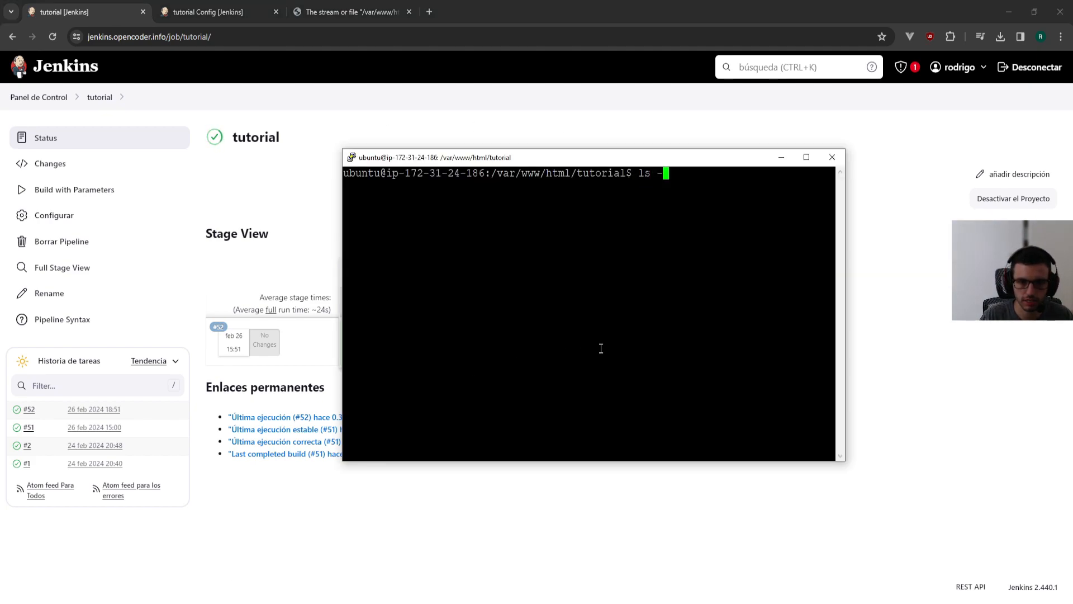
pyautogui.write('a')
pyautogui.press('Return')
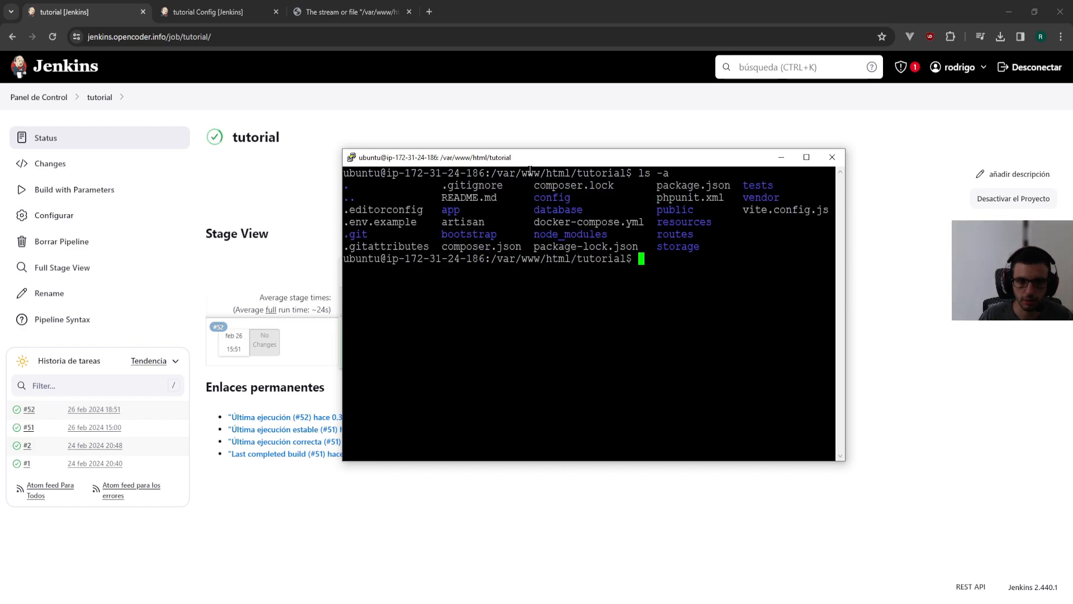
pyautogui.moveTo(506, 161); pyautogui.dragTo(453, 211)
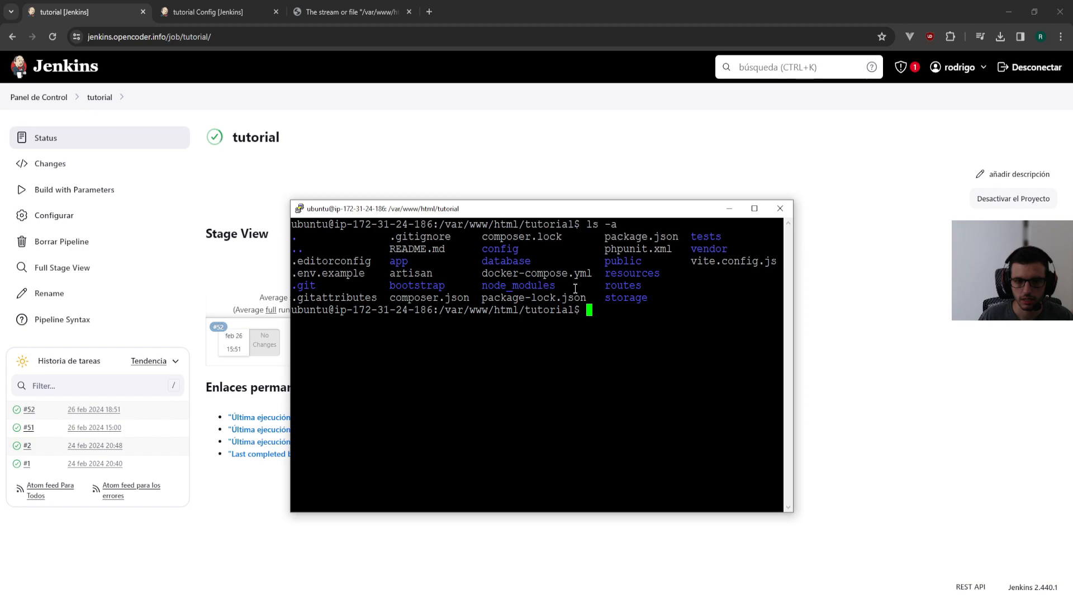
pyautogui.doubleClick(702, 247)
pyautogui.doubleClick(519, 285)
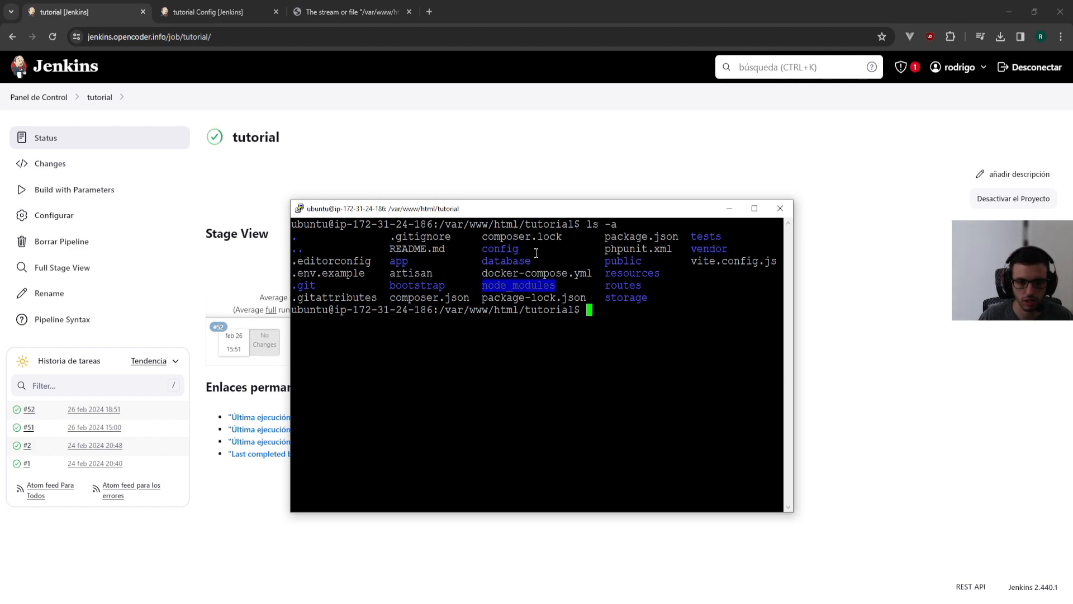
pyautogui.click(564, 164)
# Return to the job configuration and insert an empty line between the composer install and npm install commands in the construccion stage.
pyautogui.click(215, 11)
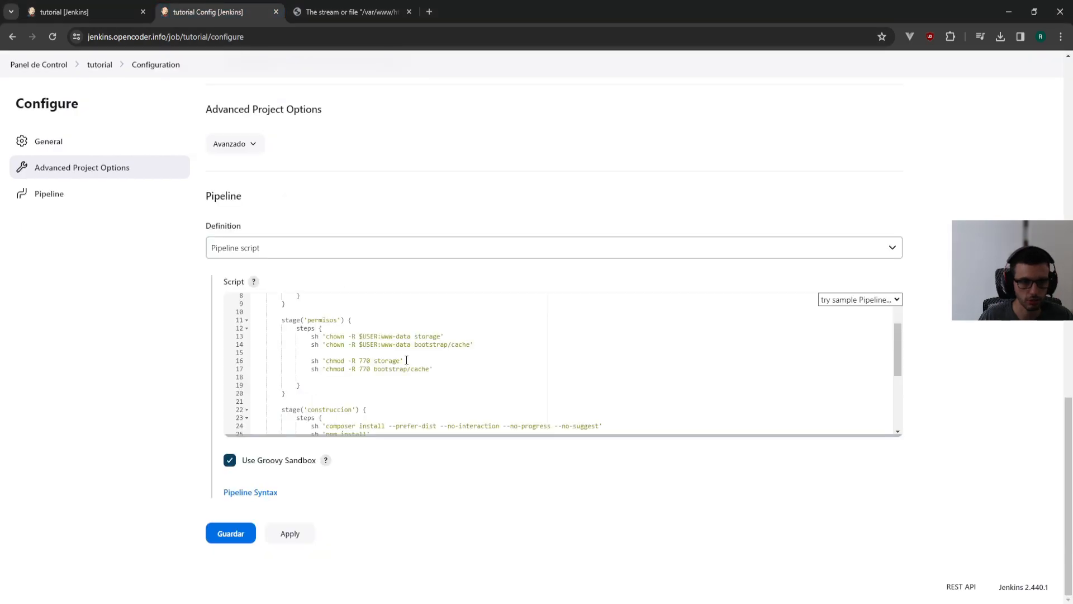
pyautogui.click(637, 391)
pyautogui.press('Return')
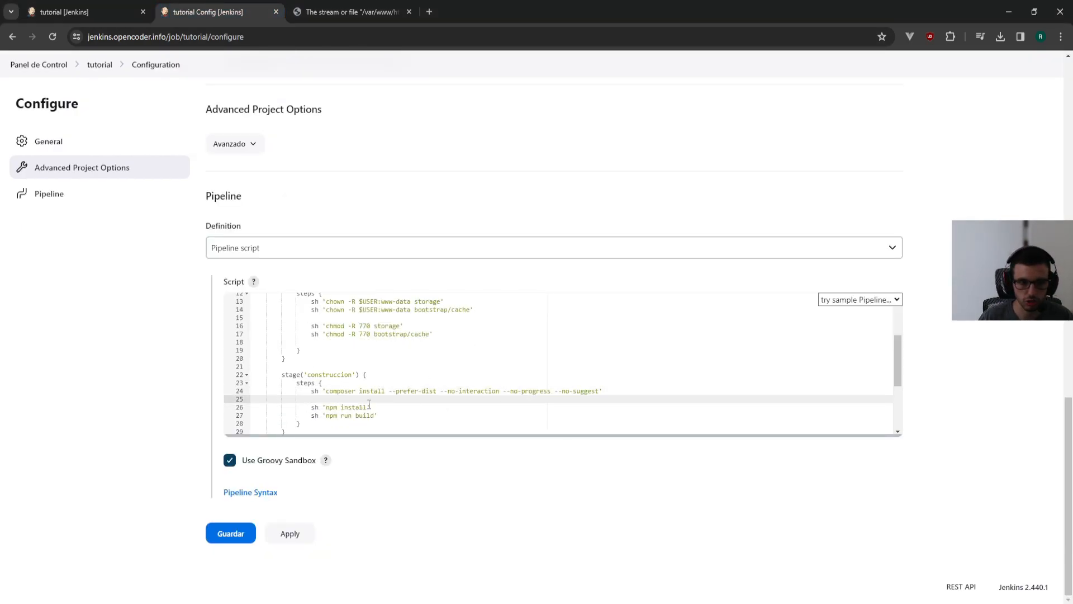
# Reload the deployed site at tutorial.opencoder.info and examine the response page.
pyautogui.click(344, 4)
pyautogui.press('F5')
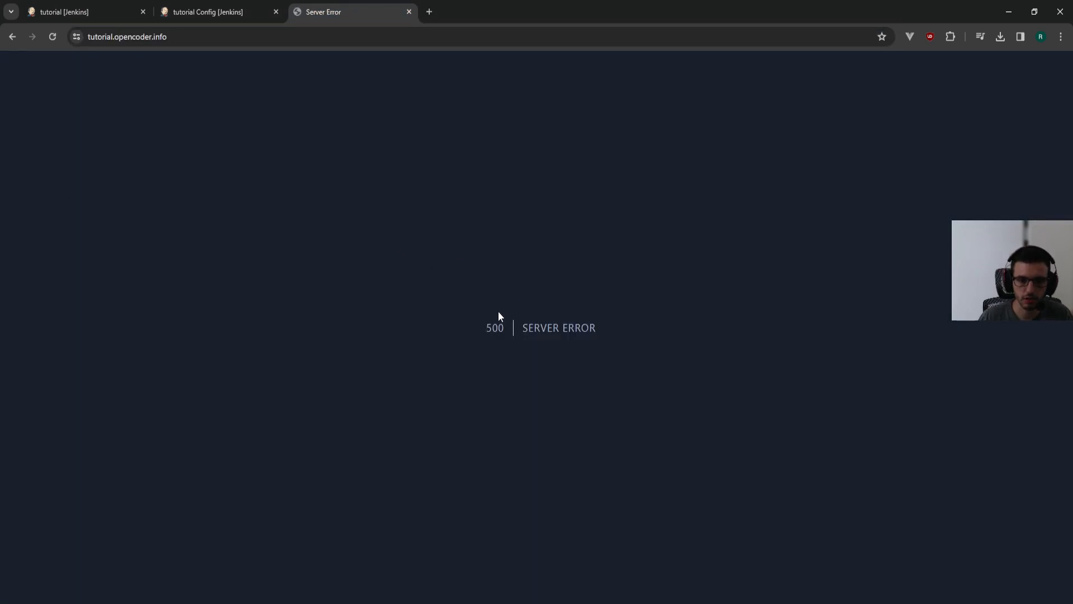
pyautogui.moveTo(487, 329); pyautogui.dragTo(639, 329)
pyautogui.click(640, 328)
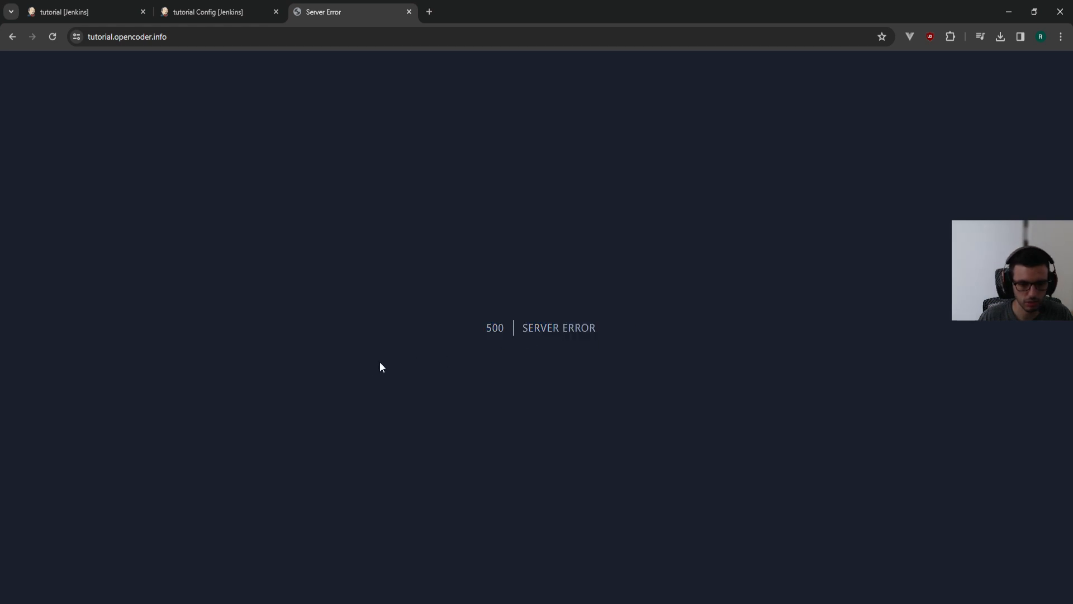
# Return to the server terminal, change into the storage/logs folder and list its files with ls.
pyautogui.hotkey('alt', 'Tab')
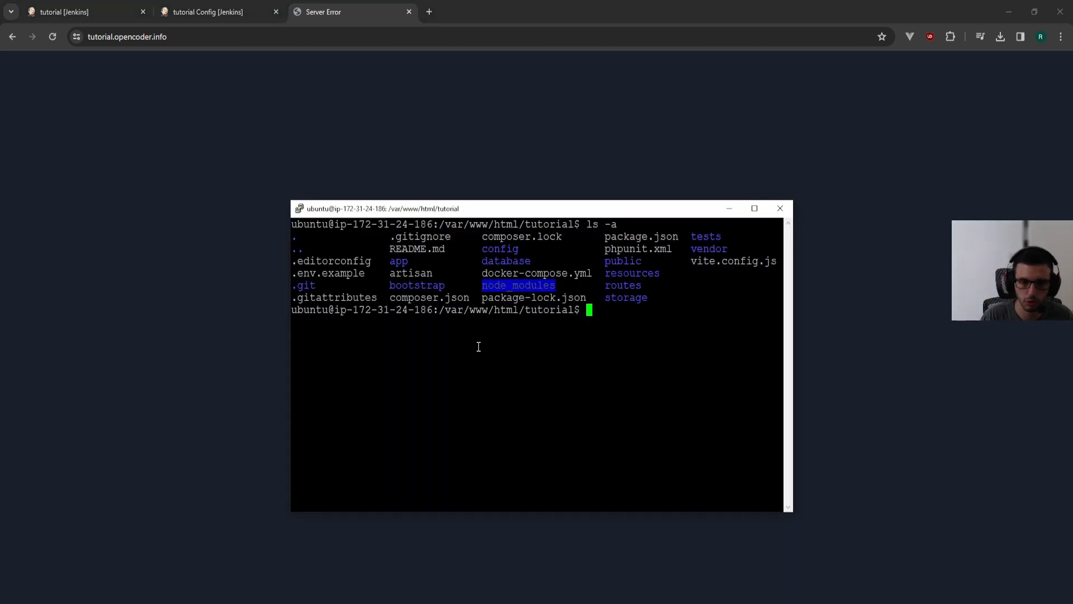
pyautogui.write('d storage/')
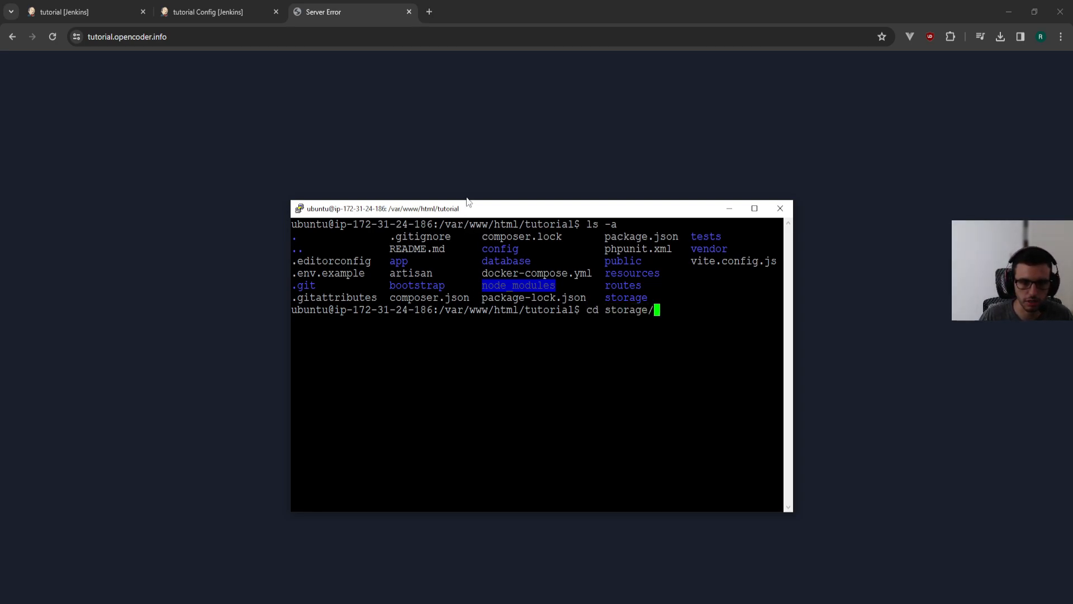
pyautogui.hotkey('alt', 'Tab')
pyautogui.hotkey('alt', 'Tab')
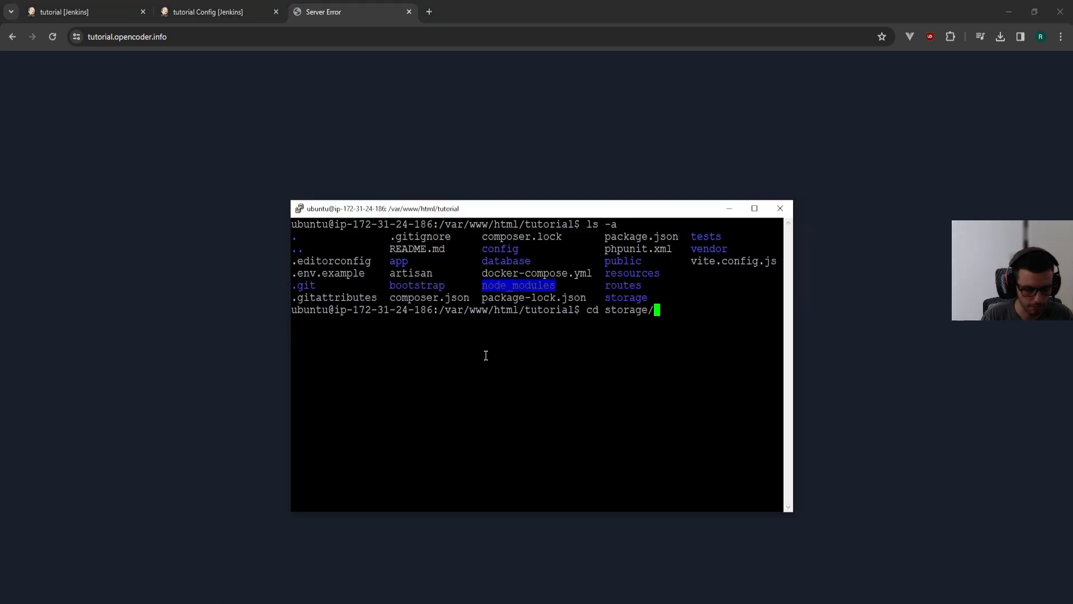
pyautogui.write('logs')
pyautogui.press('Return')
pyautogui.write('ls')
pyautogui.press('Return')
# Print the Laravel log with cat laravel.log and examine the latest stack trace for the cause of the server error.
pyautogui.write('cat laravel.log')
pyautogui.press('Return')
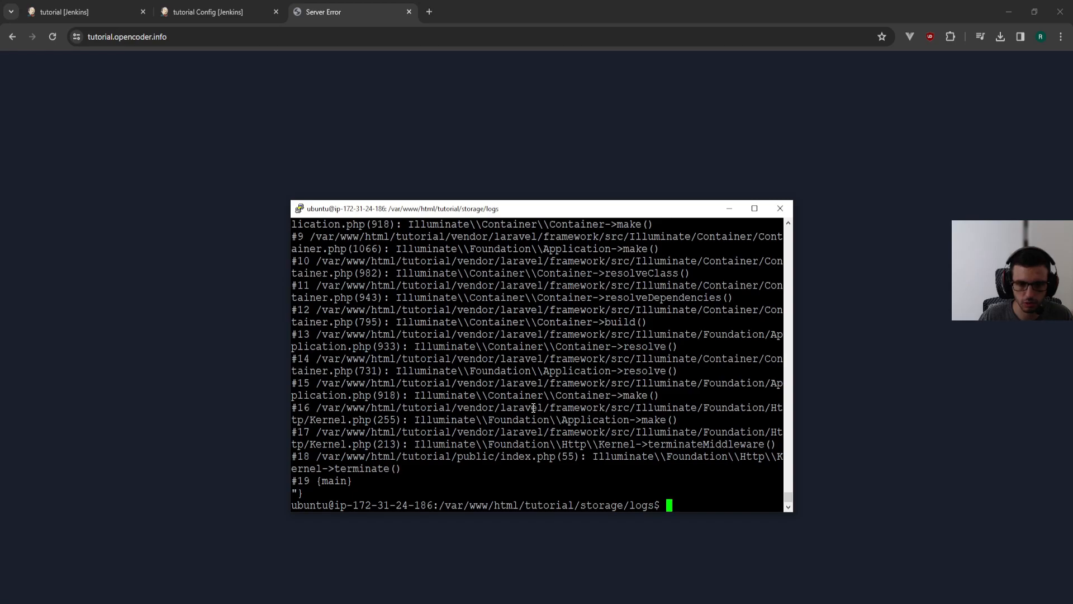
pyautogui.scroll(4, 547, 431)
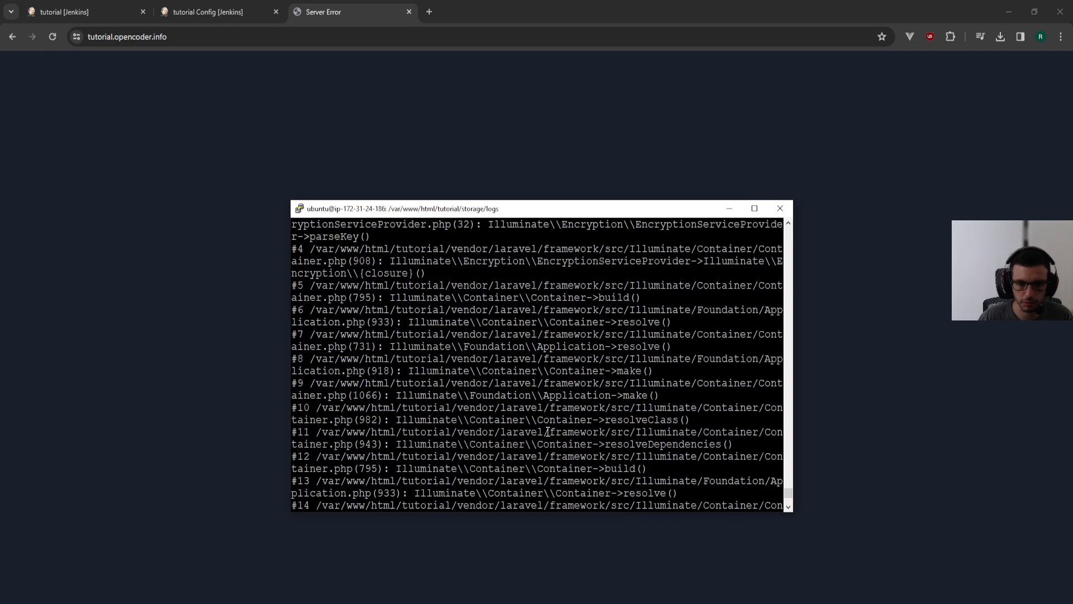
pyautogui.scroll(8, 547, 432)
pyautogui.scroll(-4, 547, 431)
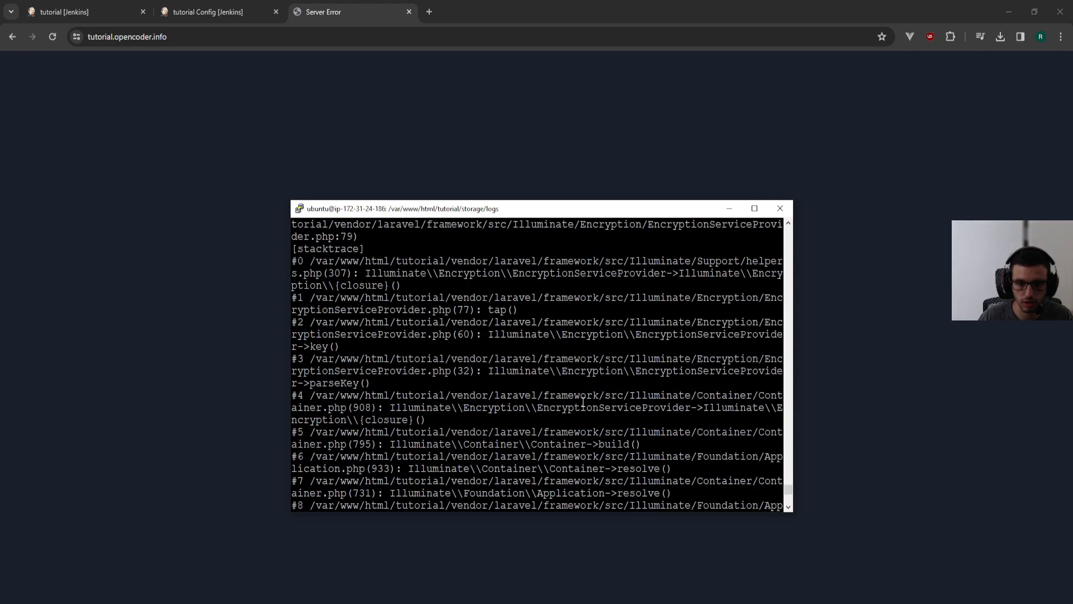
# Look through the Laravel log output for the latest production.ERROR entry and read its error message.
pyautogui.scroll(4, 547, 432)
pyautogui.scroll(8, 613, 400)
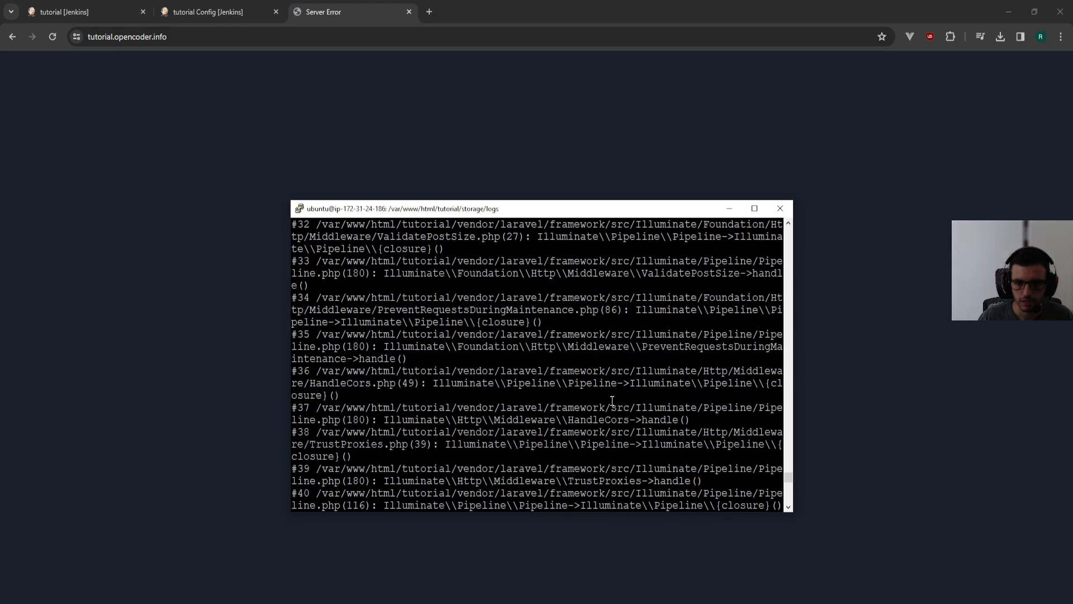
pyautogui.scroll(-4, 612, 401)
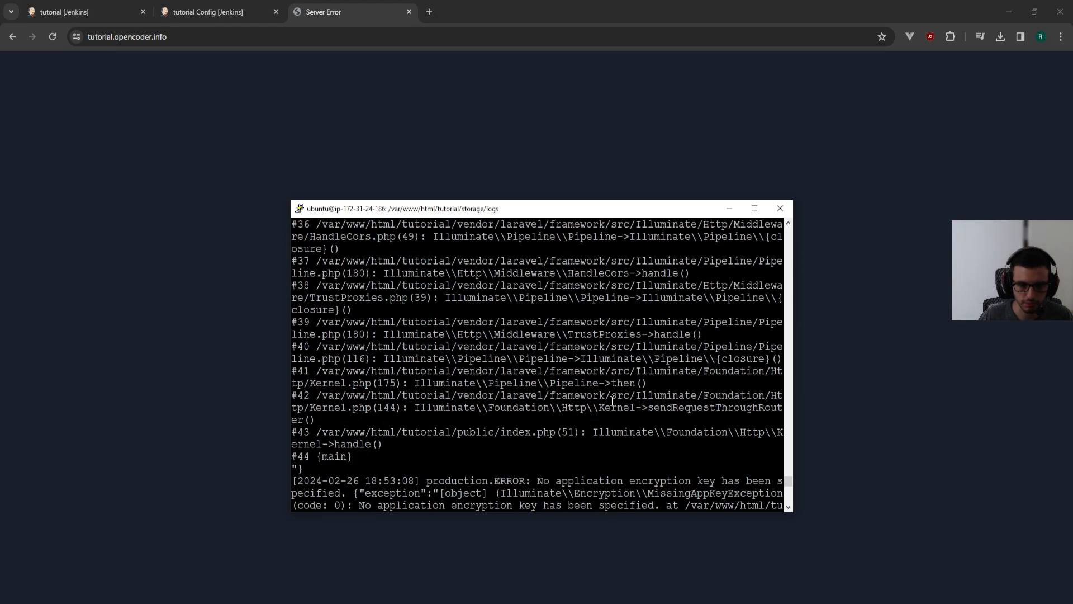
pyautogui.scroll(-4, 613, 400)
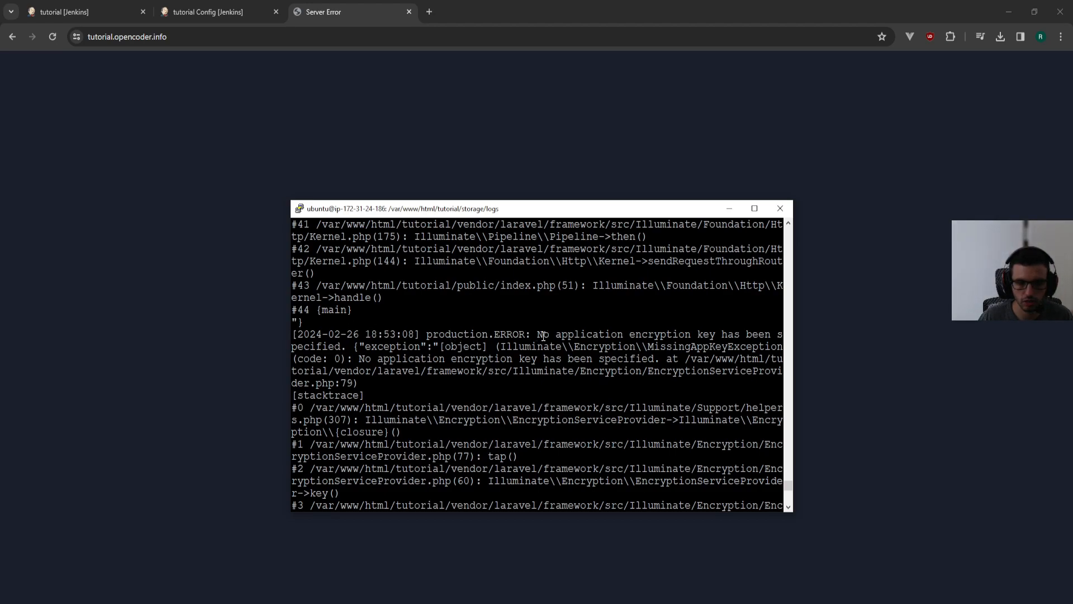
pyautogui.moveTo(538, 336); pyautogui.dragTo(748, 336)
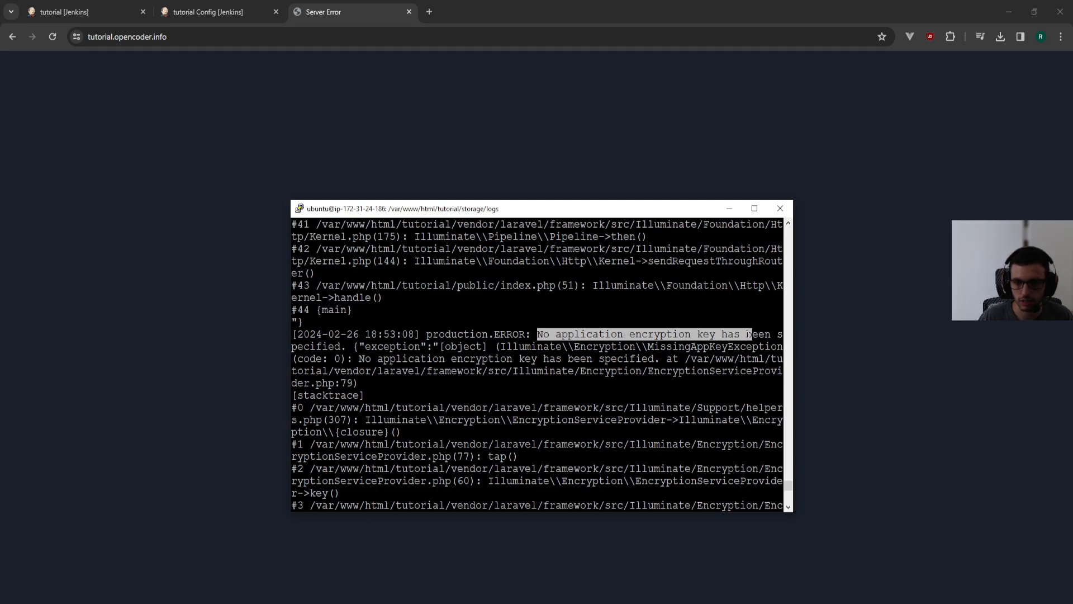
pyautogui.click(749, 335)
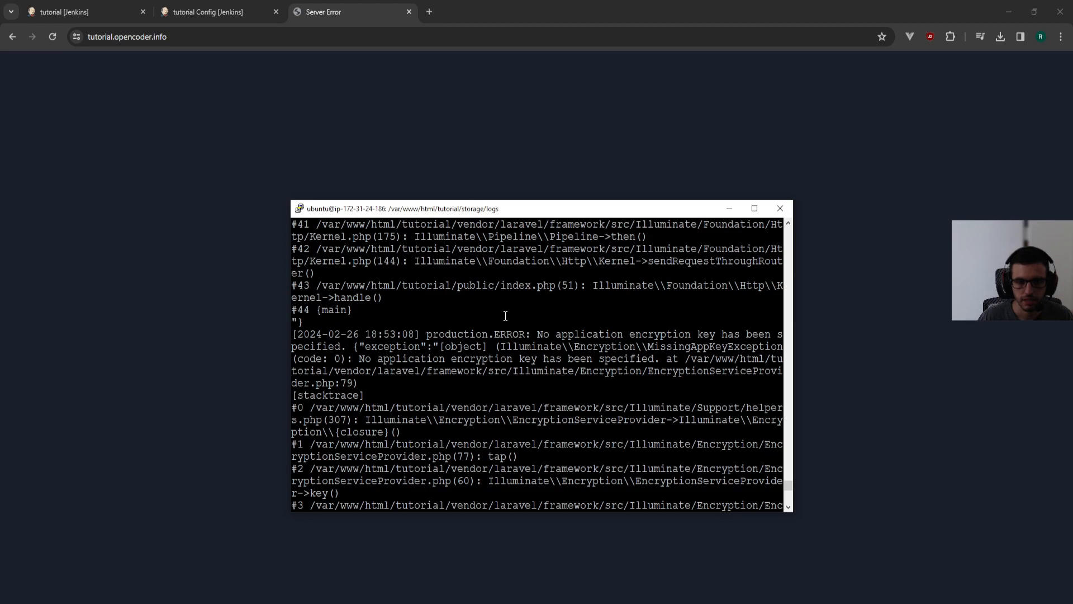
# Return to the tutorial project root with cd ../../ and list all files with ls -a to check which .env files exist.
pyautogui.scroll(-10, 539, 394)
pyautogui.write('cd ../../')
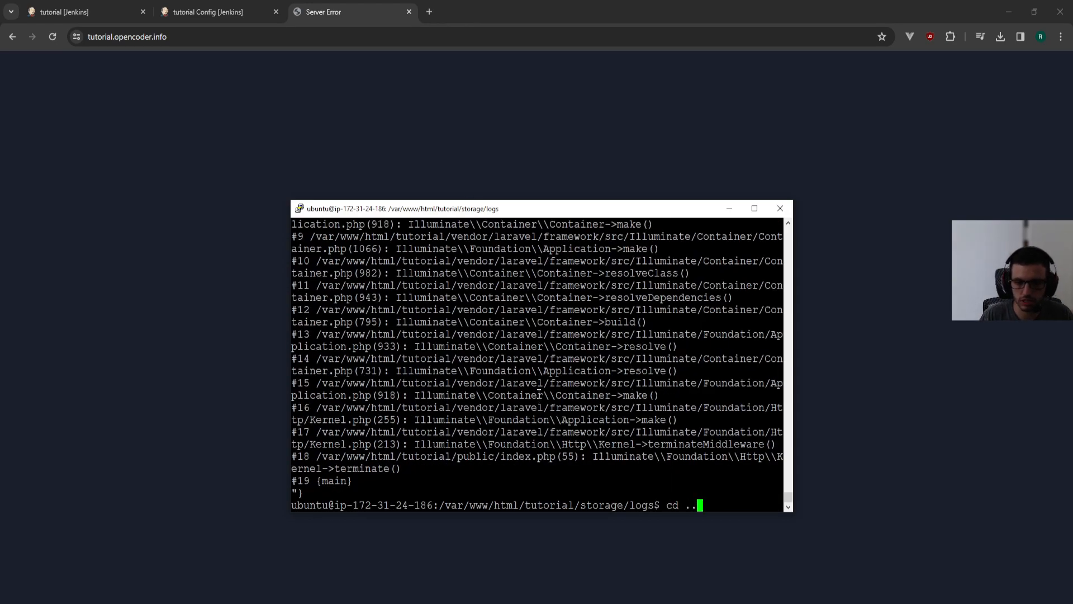
pyautogui.press('Return')
pyautogui.write('ls -a')
pyautogui.press('Return')
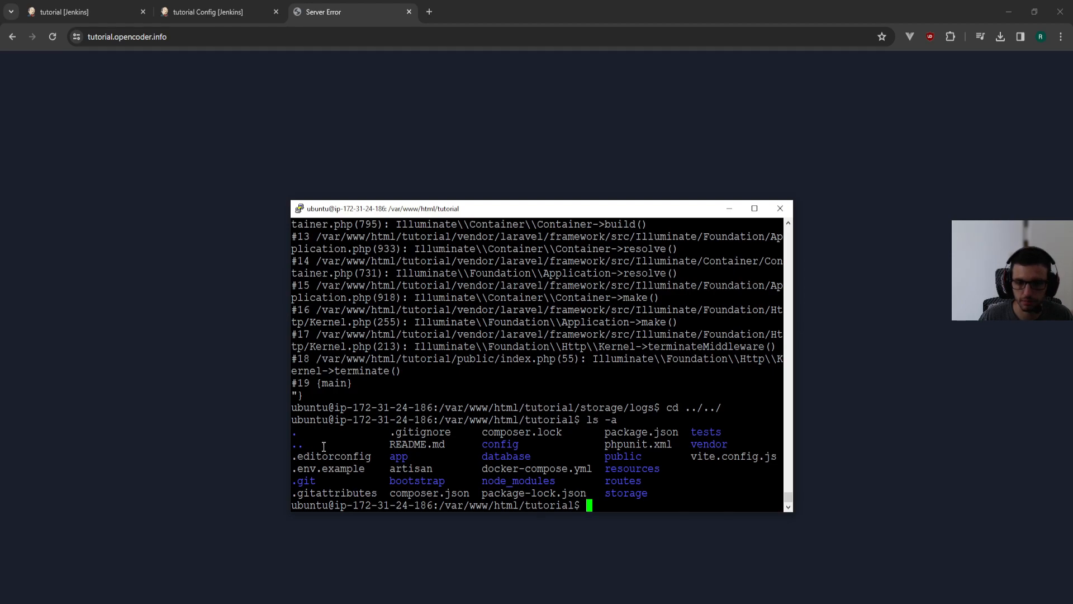
pyautogui.doubleClick(327, 464)
pyautogui.click(301, 466)
pyautogui.moveTo(293, 469); pyautogui.dragTo(363, 473)
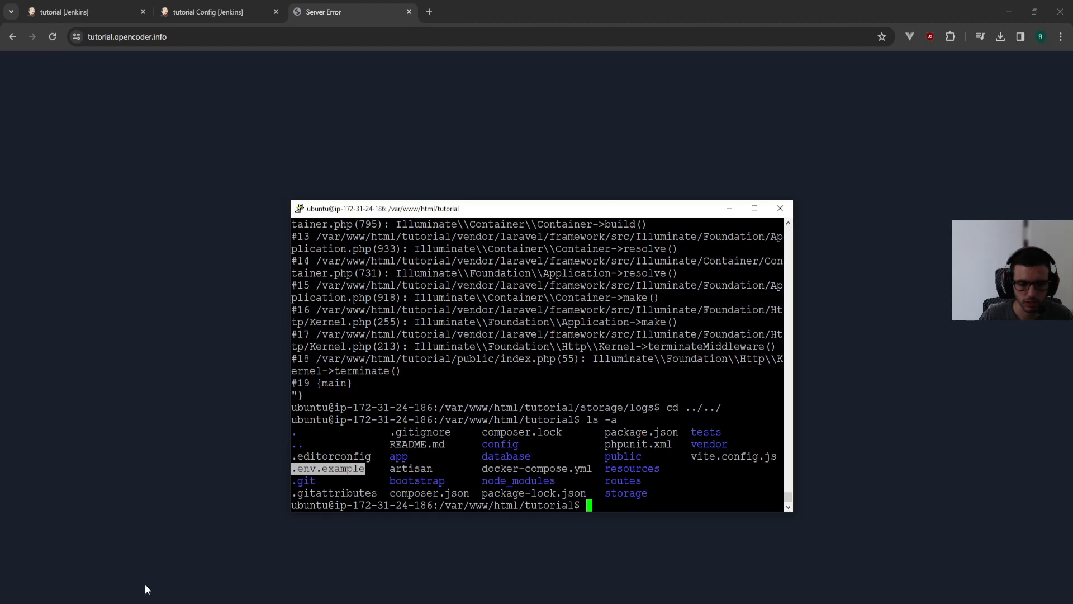
# Switch to PhpStorm, view the local .env file of tutorial-laravel, and return to the server terminal.
pyautogui.hotkey('alt', 'Tab')
pyautogui.doubleClick(71, 308)
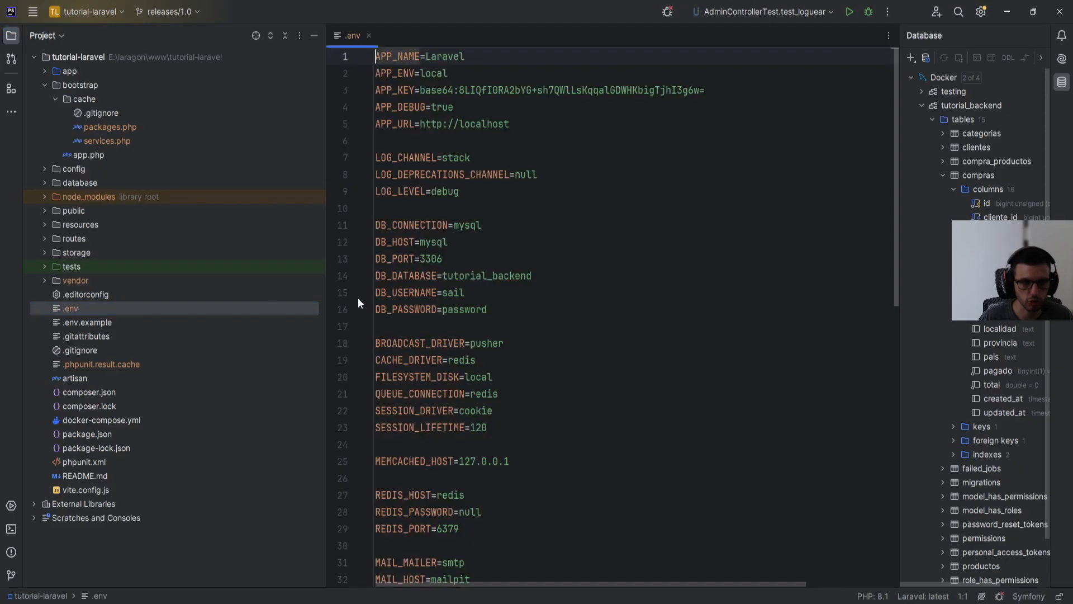
pyautogui.click(681, 210)
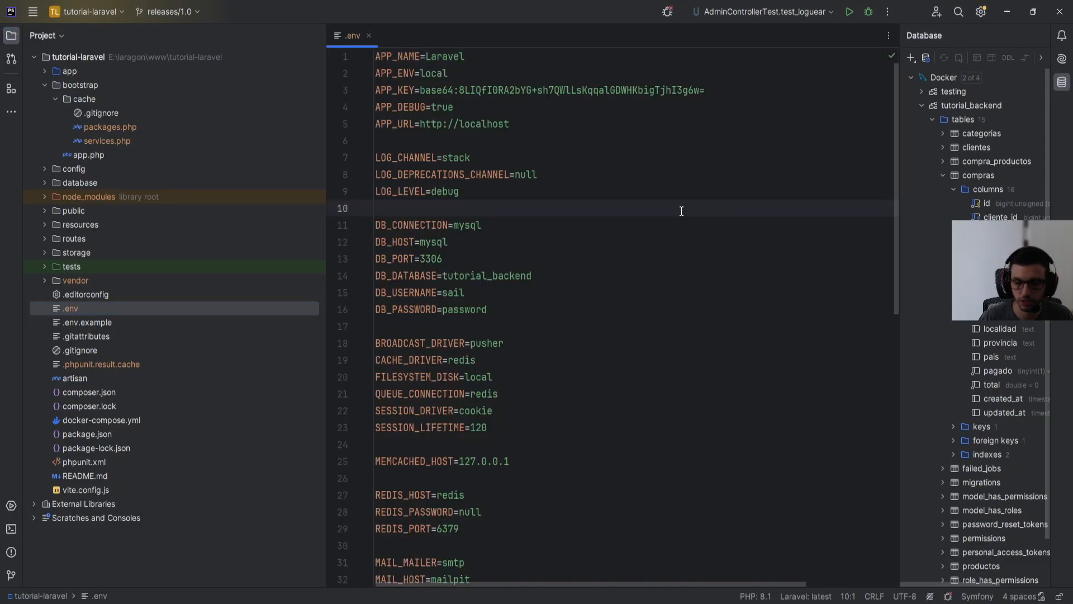
pyautogui.click(79, 308)
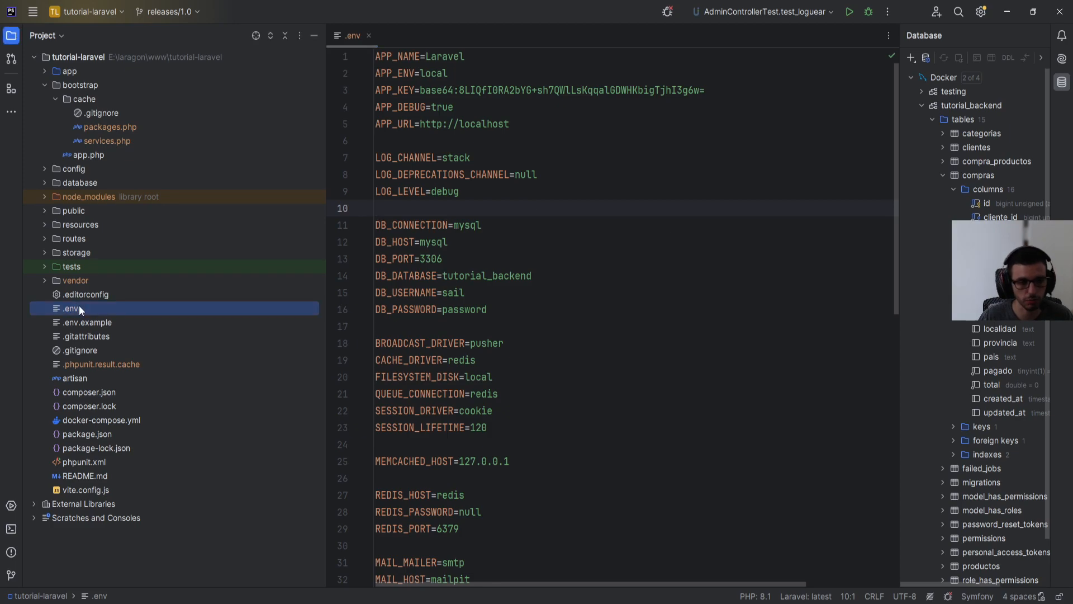
pyautogui.click(1006, 12)
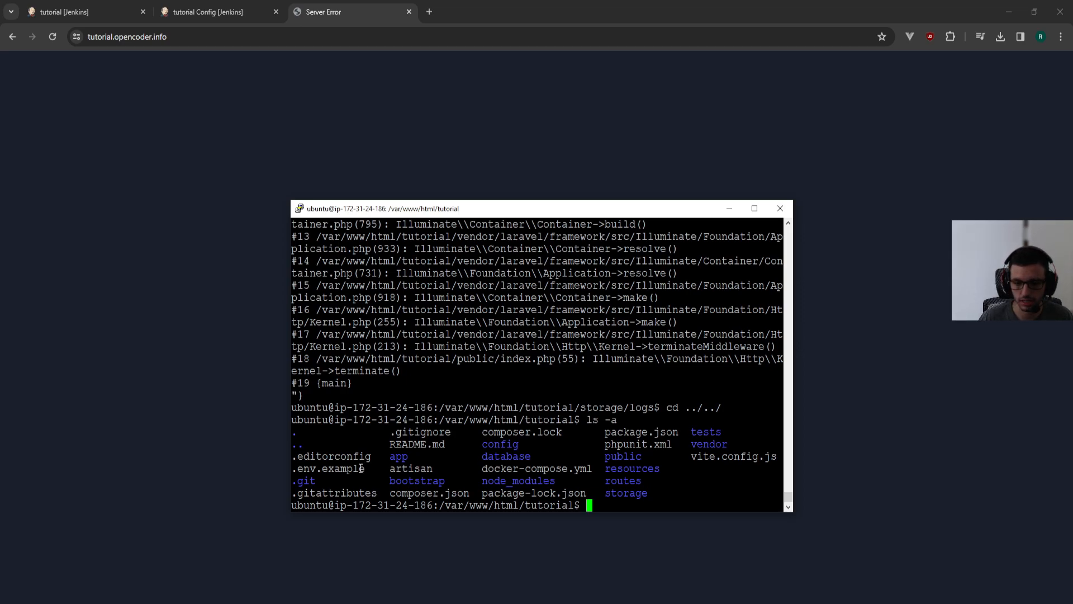
# Mark .env.example in the server file listing, then open the same file in PhpStorm and skim its contents.
pyautogui.moveTo(295, 468); pyautogui.dragTo(365, 472)
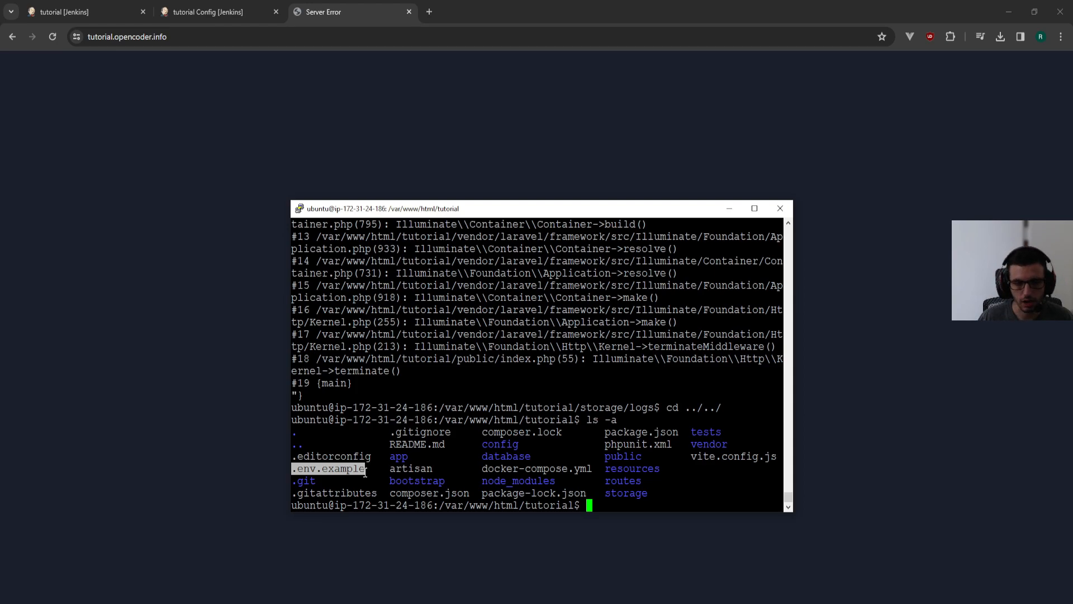
pyautogui.hotkey('alt', 'Tab')
pyautogui.click(86, 322)
pyautogui.doubleClick(86, 321)
pyautogui.scroll(-10, 500, 398)
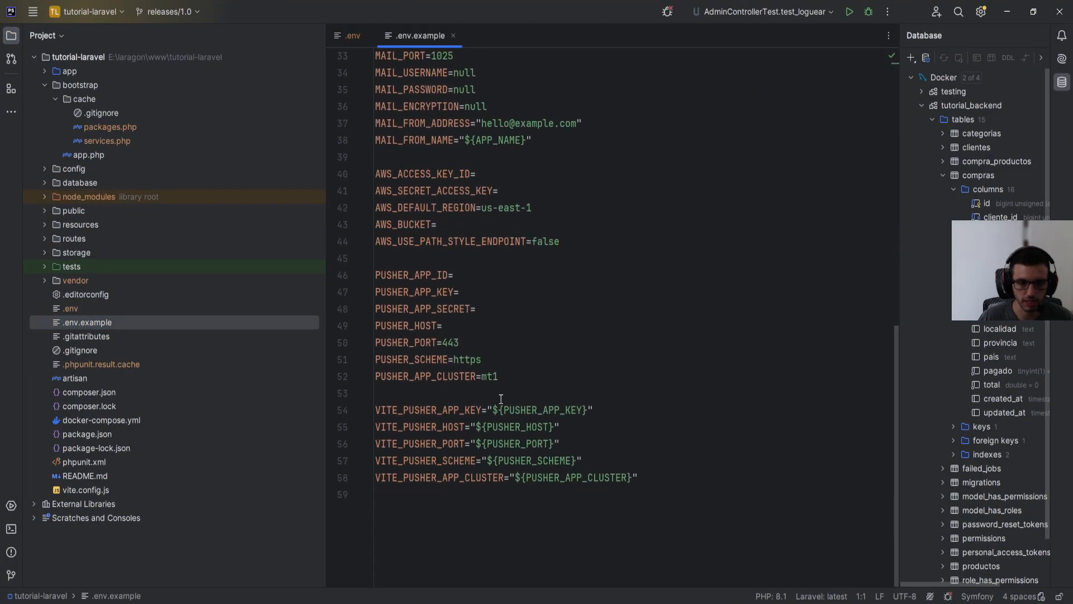
pyautogui.scroll(10, 501, 399)
# Examine the DB_HOST, DB_DATABASE, DB_USERNAME, DB_PASSWORD and APP_KEY entries in .env.example, then close the file.
pyautogui.click(479, 311)
pyautogui.click(492, 274)
pyautogui.click(491, 239)
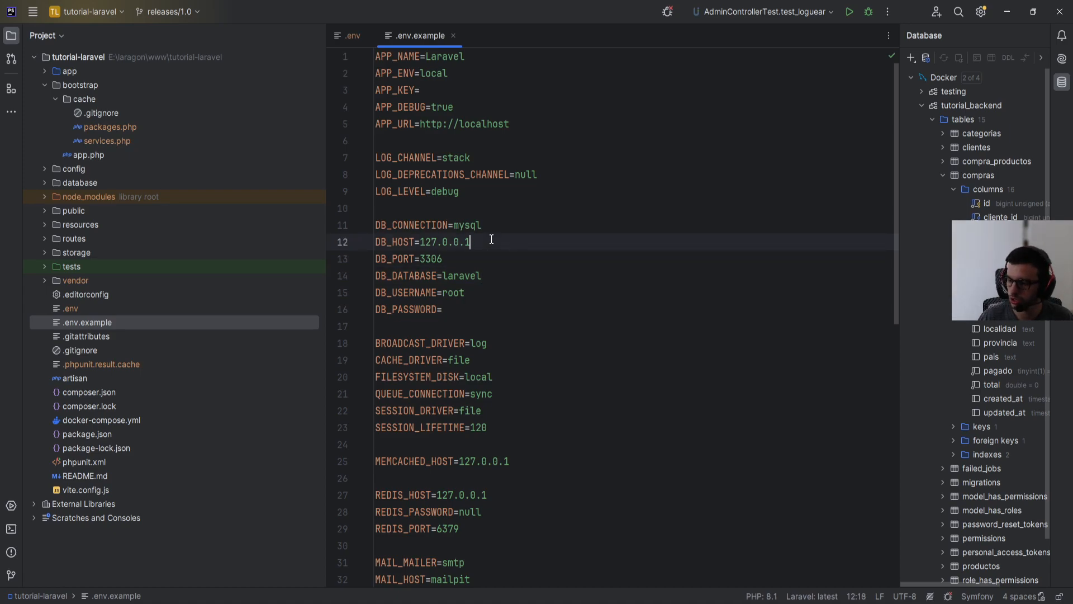
pyautogui.moveTo(492, 239); pyautogui.dragTo(424, 241)
pyautogui.doubleClick(450, 273)
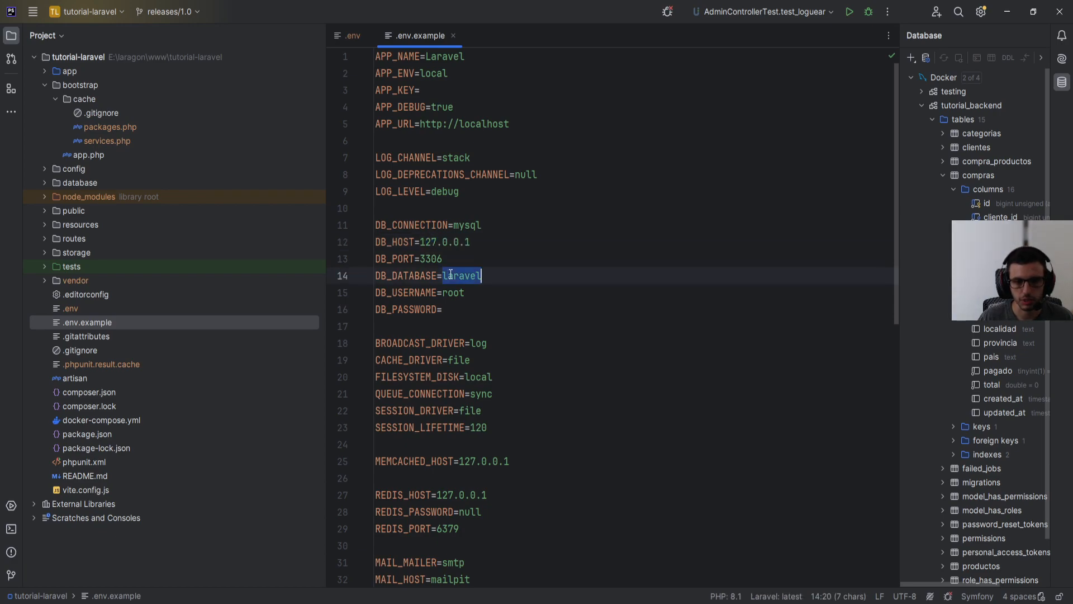
pyautogui.doubleClick(451, 291)
pyautogui.click(452, 307)
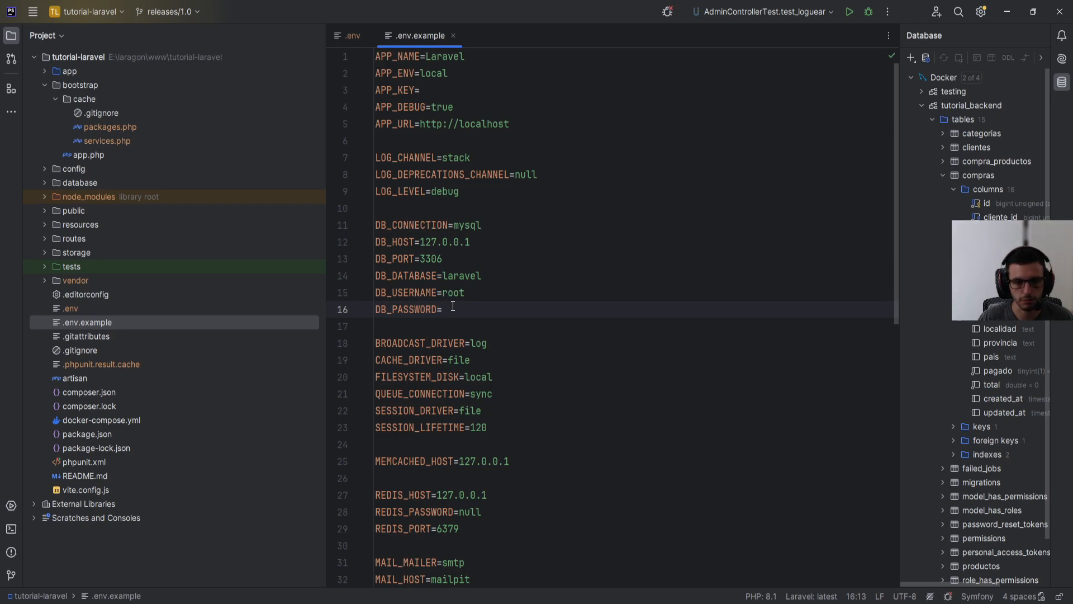
pyautogui.click(458, 90)
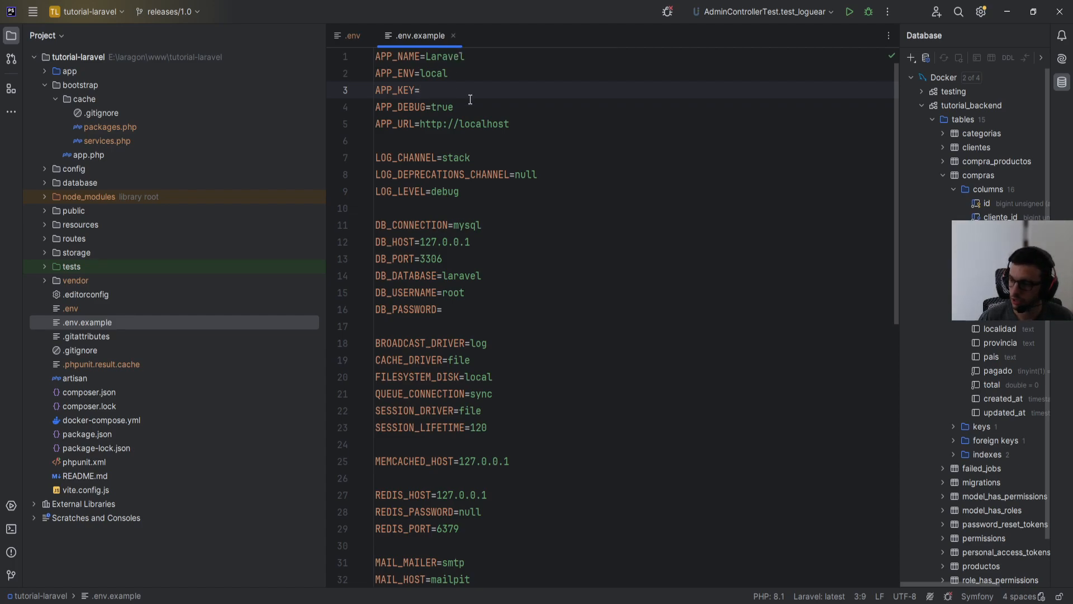
pyautogui.click(488, 277)
pyautogui.click(489, 288)
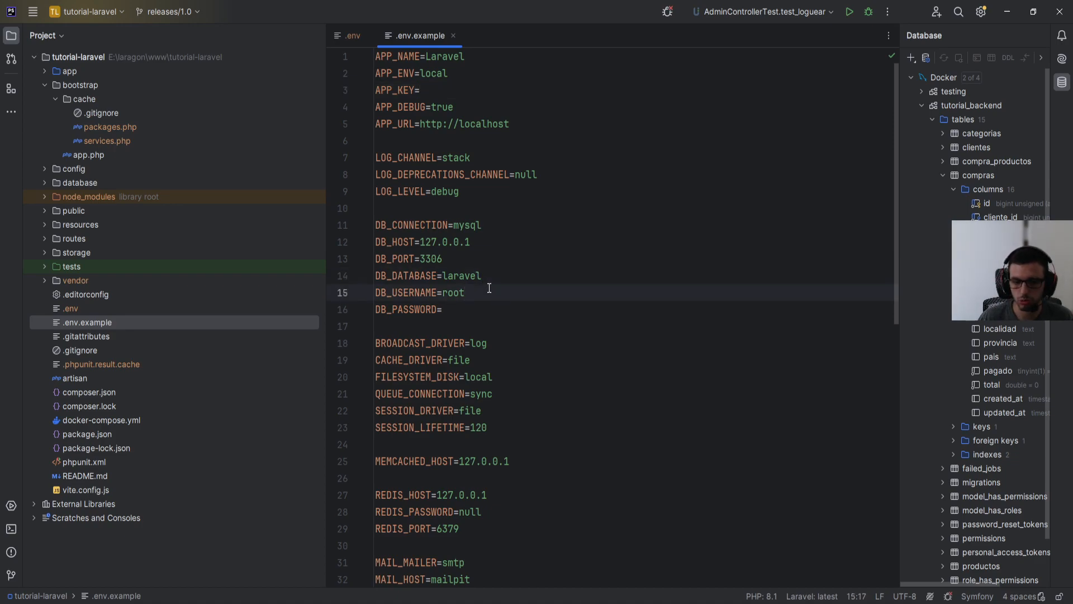
pyautogui.click(453, 35)
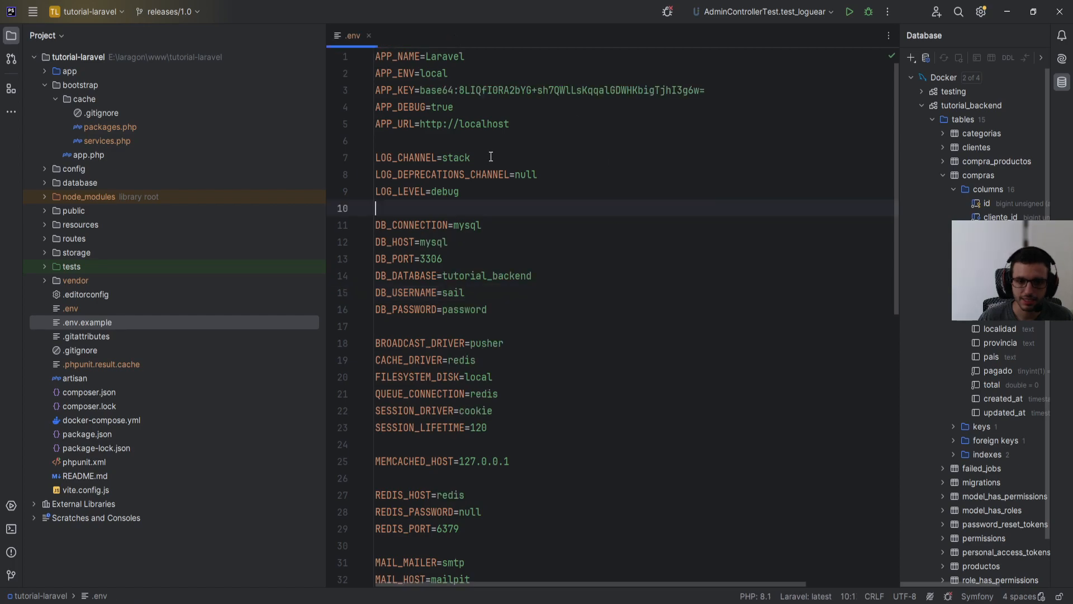
# Return to the Jenkins job configuration in the browser and review the construccion and copiado stages of the pipeline script.
pyautogui.hotkey('alt', 'Tab')
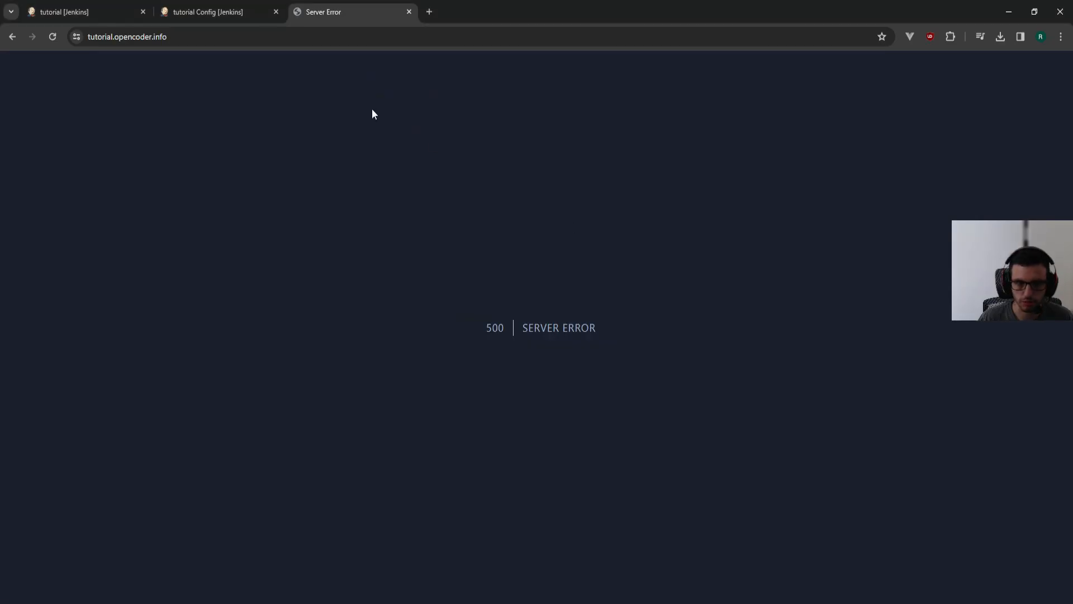
pyautogui.click(131, 11)
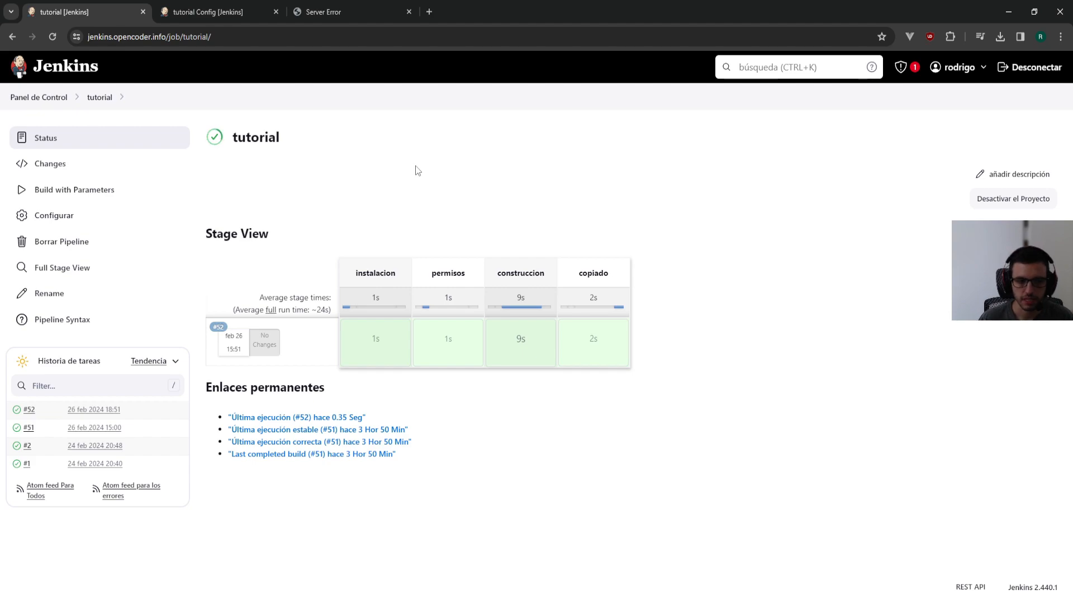
pyautogui.hotkey('ctrl', 'Tab')
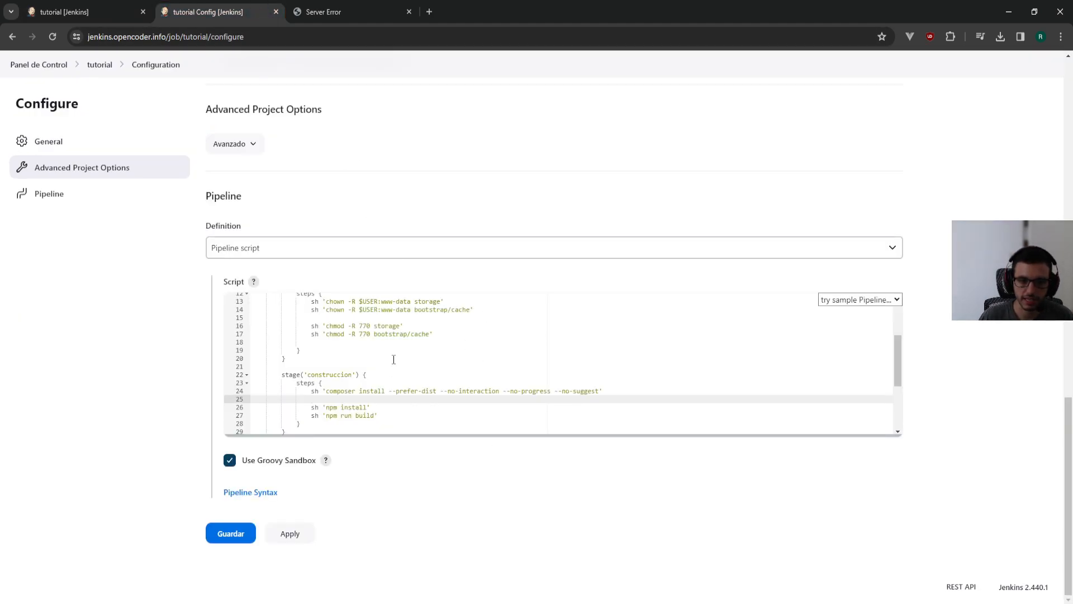
pyautogui.scroll(-1, 447, 345)
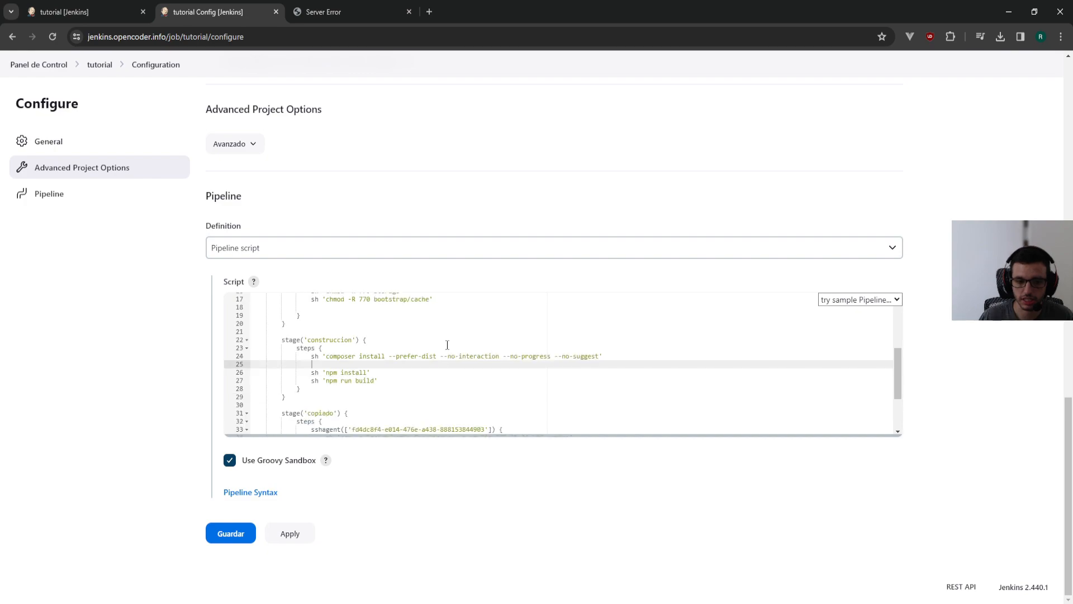
pyautogui.scroll(-2, 447, 344)
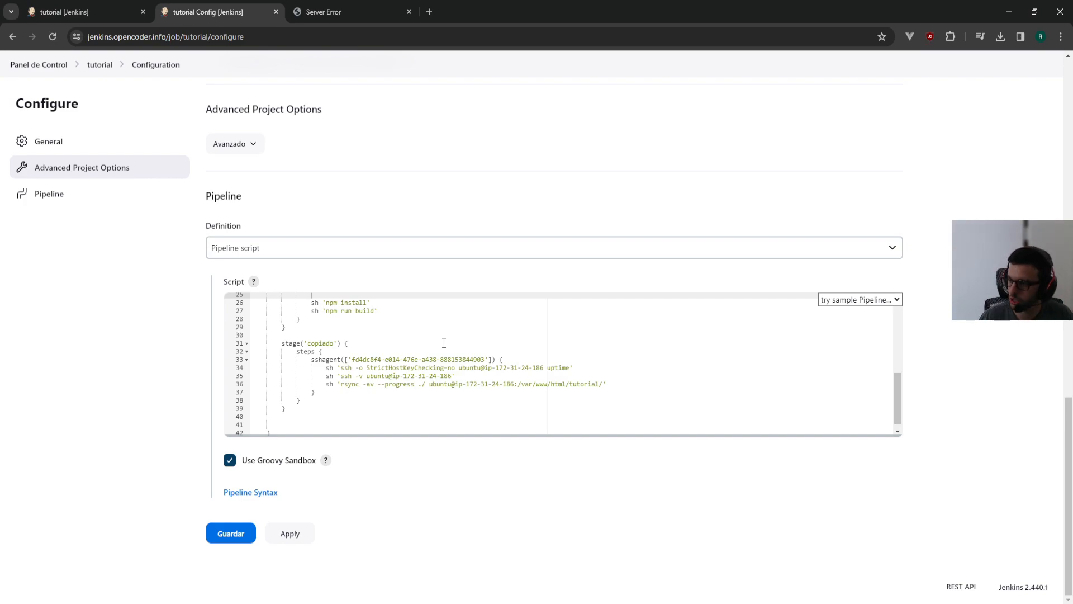
pyautogui.scroll(2, 444, 343)
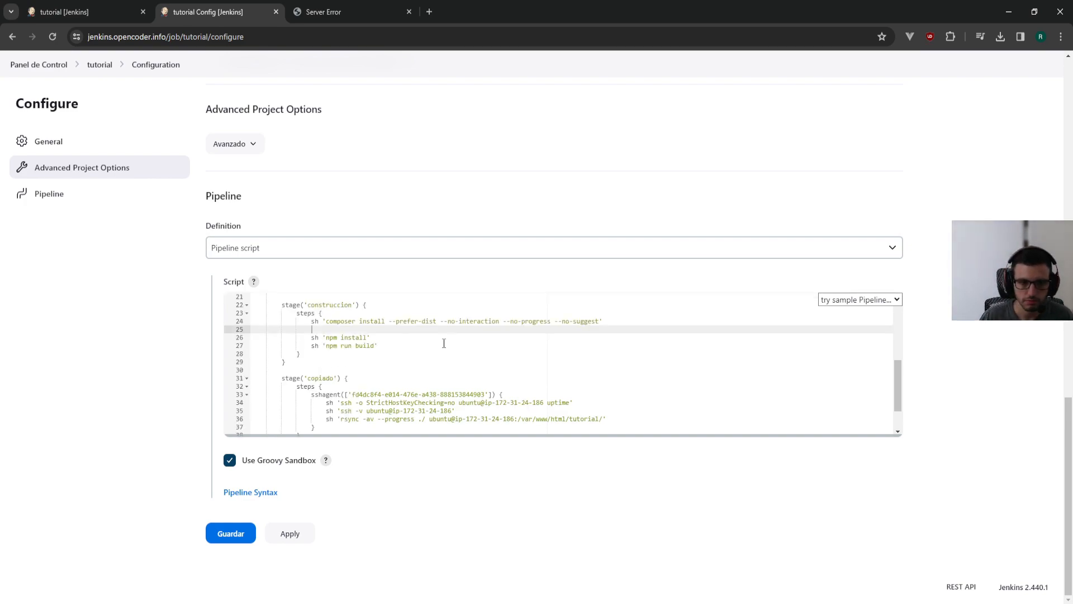
pyautogui.scroll(9, 414, 213)
# Open the Jenkins account's credentials page in a new tab and enter the System store's global domain.
pyautogui.click(79, 6)
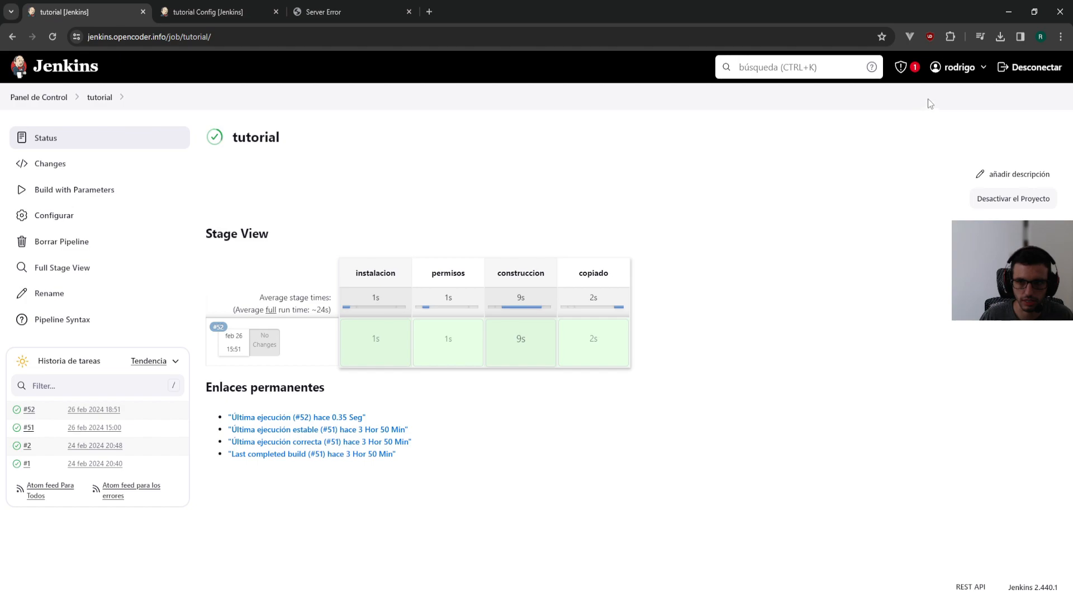
pyautogui.moveTo(982, 67)
pyautogui.rightClick(922, 149)
pyautogui.click(942, 159)
pyautogui.click(202, 6)
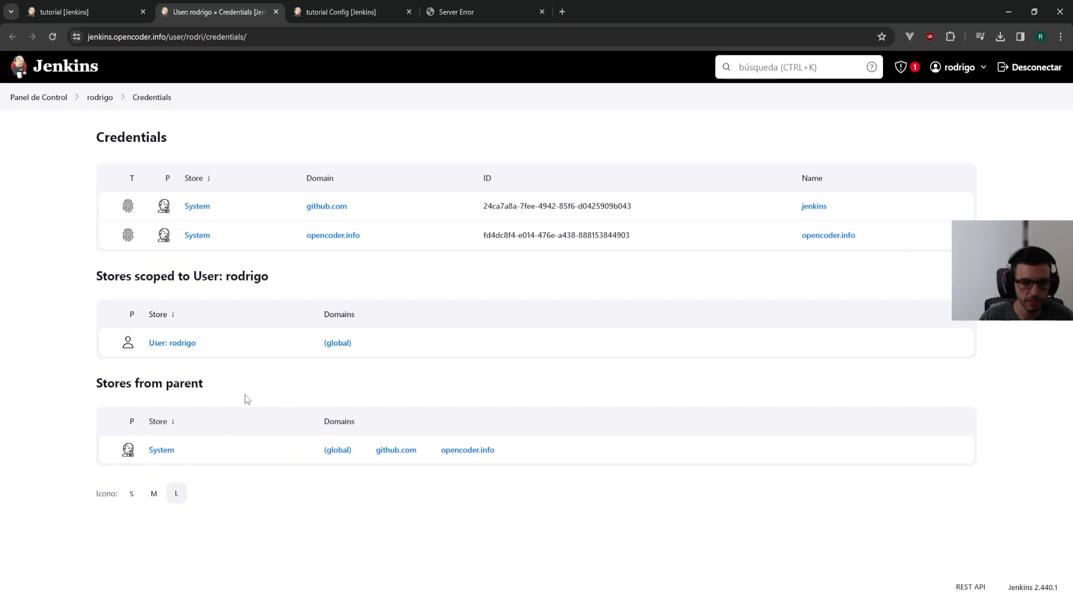
pyautogui.moveTo(95, 383); pyautogui.dragTo(195, 383)
pyautogui.click(209, 386)
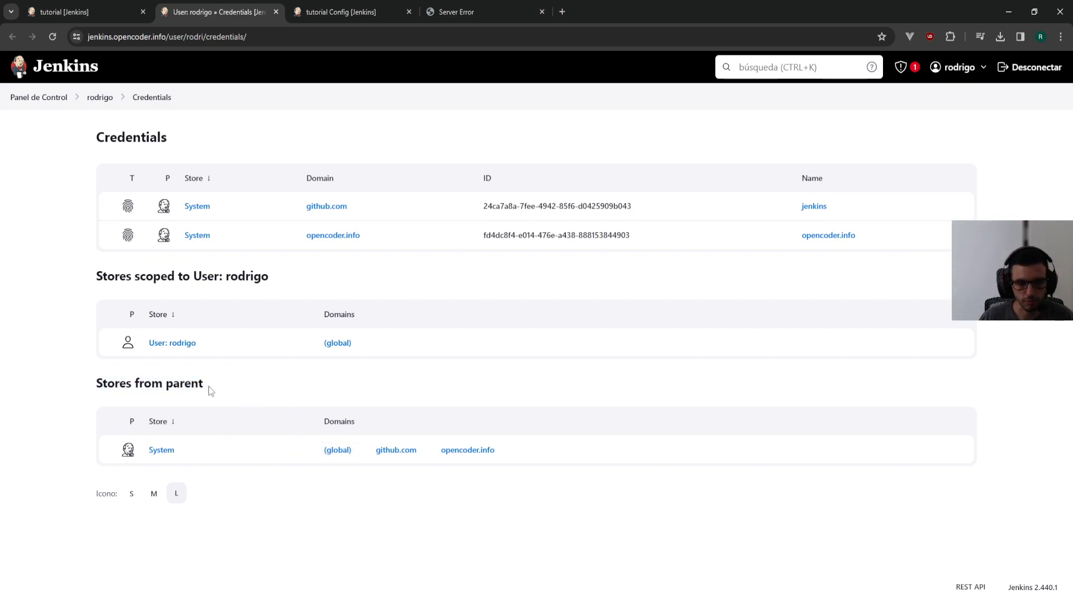
pyautogui.click(345, 452)
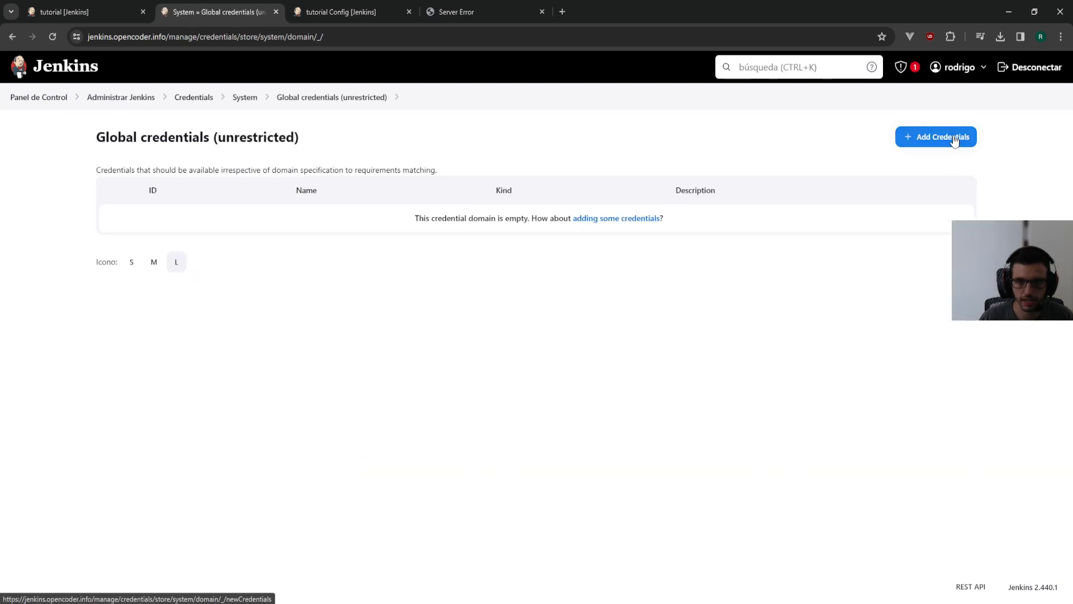
# Start adding a new global credential and set its kind to Secret file.
pyautogui.click(954, 140)
pyautogui.click(180, 190)
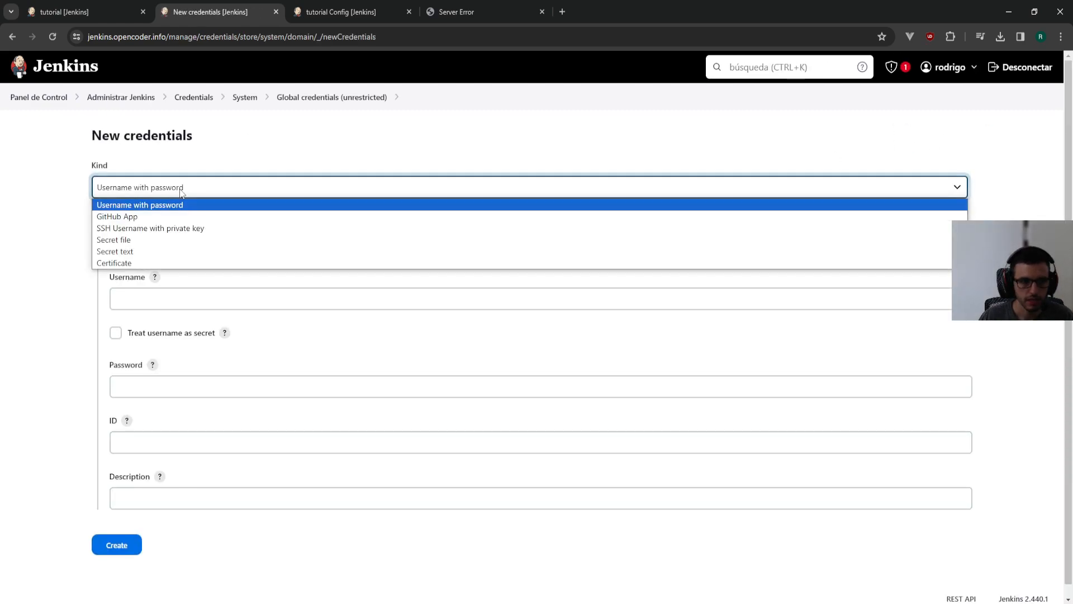
pyautogui.click(204, 240)
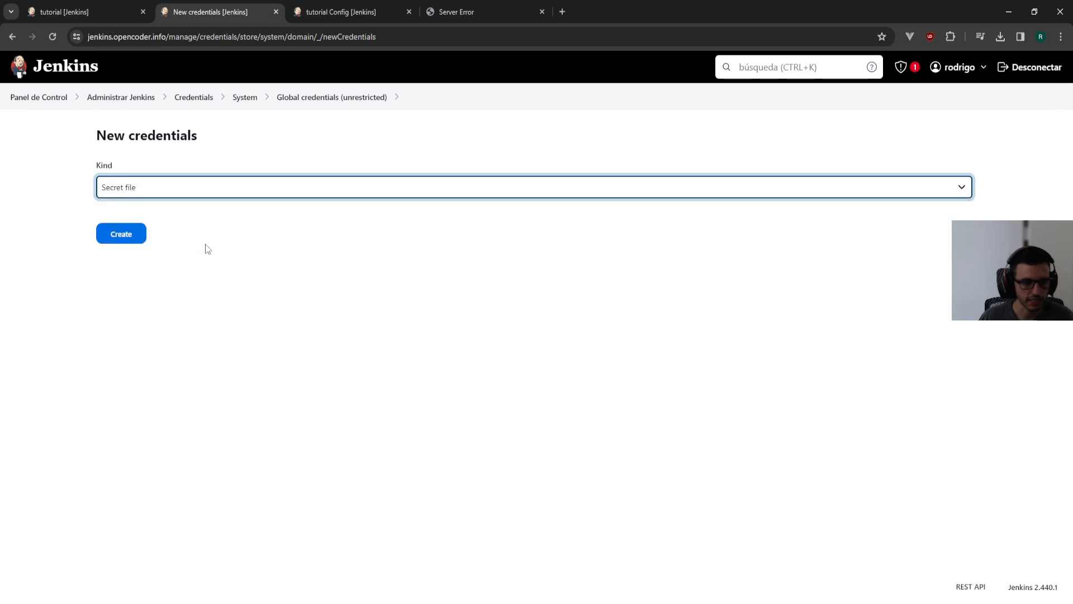
pyautogui.click(279, 281)
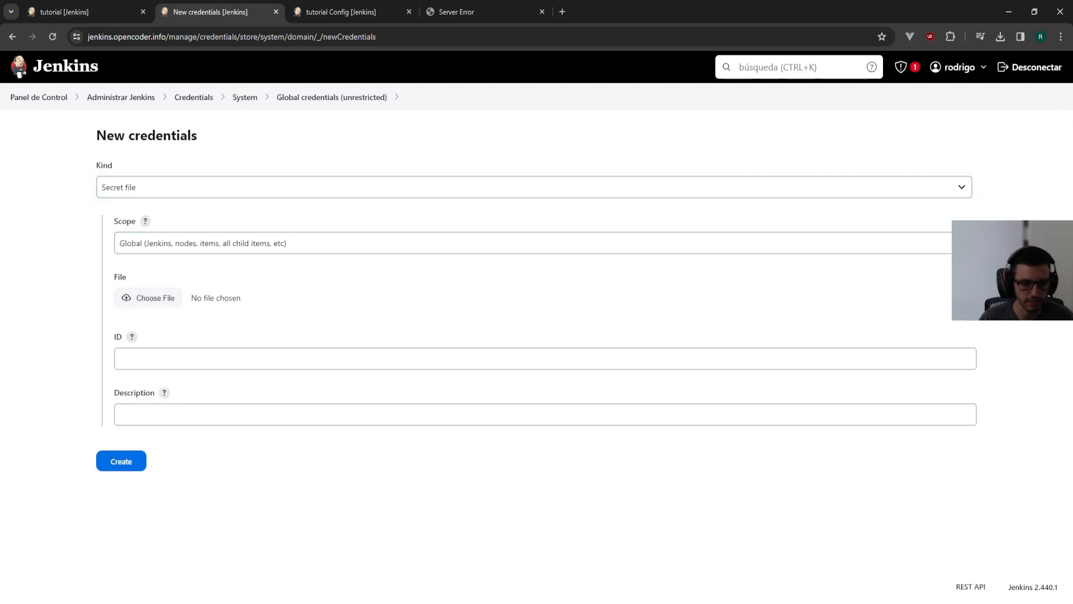
# Switch to PhpStorm and examine the database settings in the local .env file, including the DB_DATABASE value.
pyautogui.click(138, 595)
pyautogui.doubleClick(102, 307)
pyautogui.click(546, 290)
pyautogui.hotkey('ctrl', 'a')
pyautogui.click(546, 290)
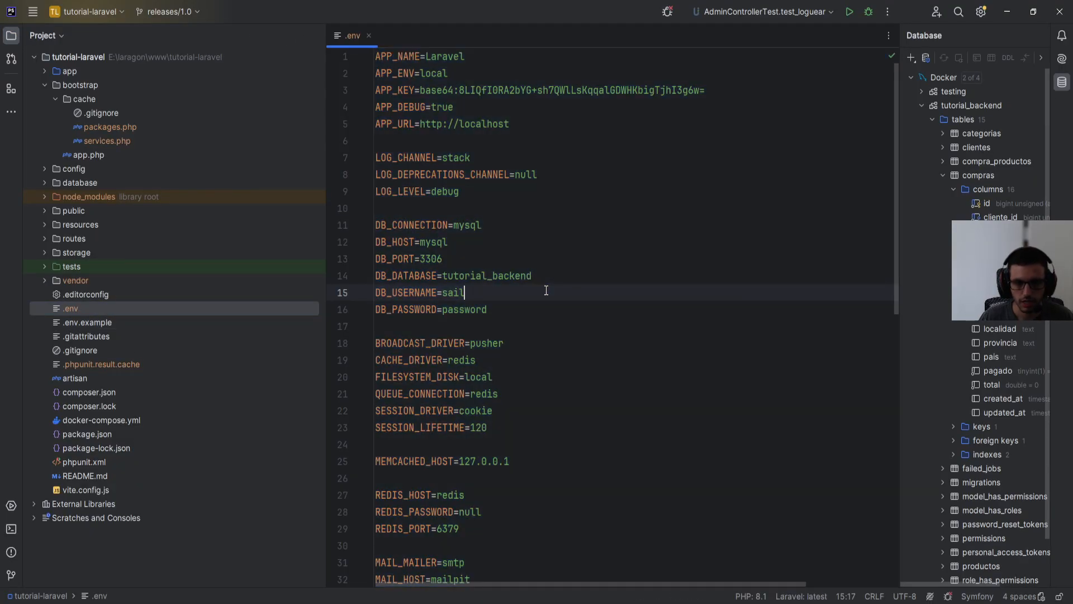
pyautogui.click(497, 283)
pyautogui.doubleClick(461, 274)
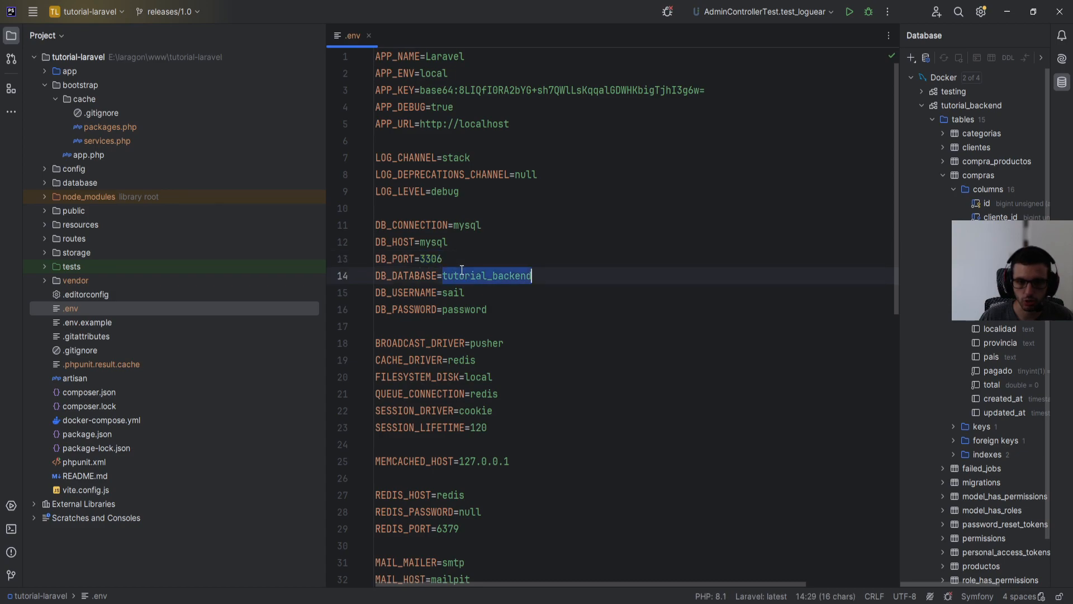
# Examine the DB_USERNAME and DB_PASSWORD settings in the local .env file.
pyautogui.doubleClick(463, 293)
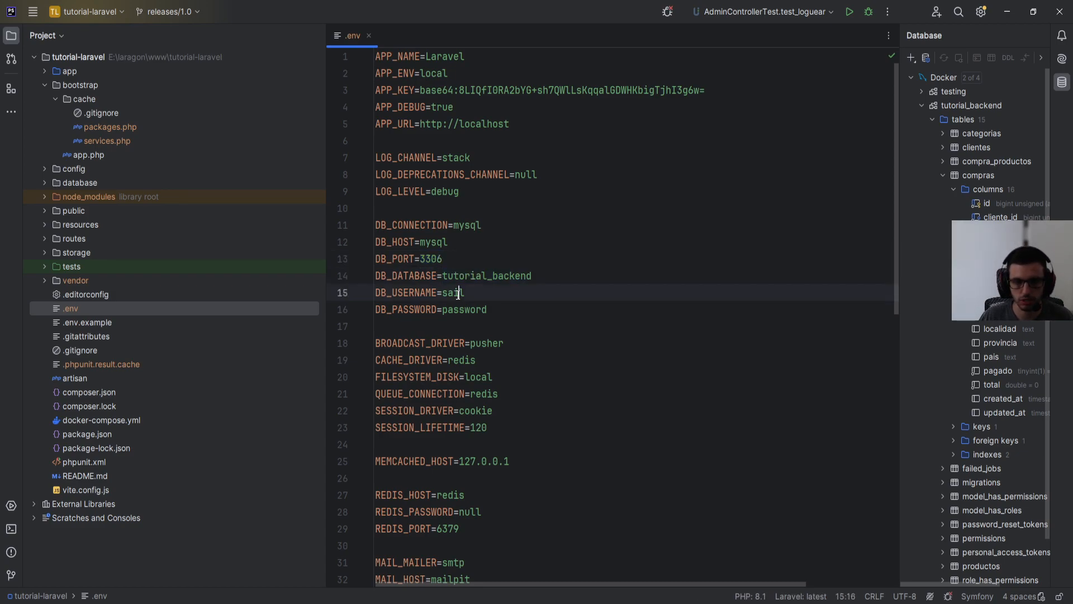
pyautogui.doubleClick(465, 309)
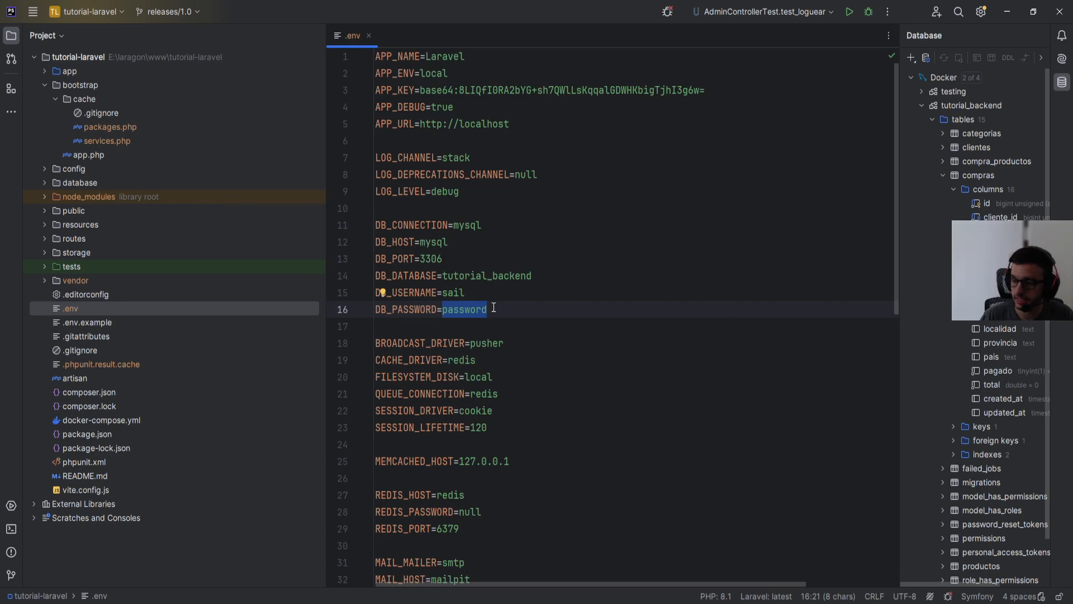
pyautogui.hotkey('alt', 'Tab')
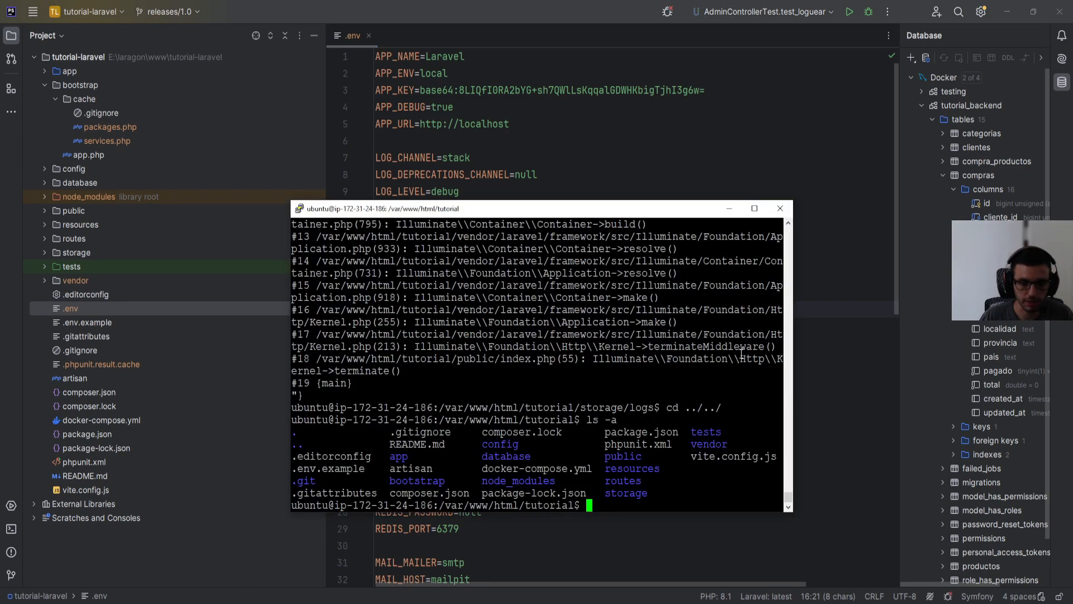
pyautogui.click(823, 372)
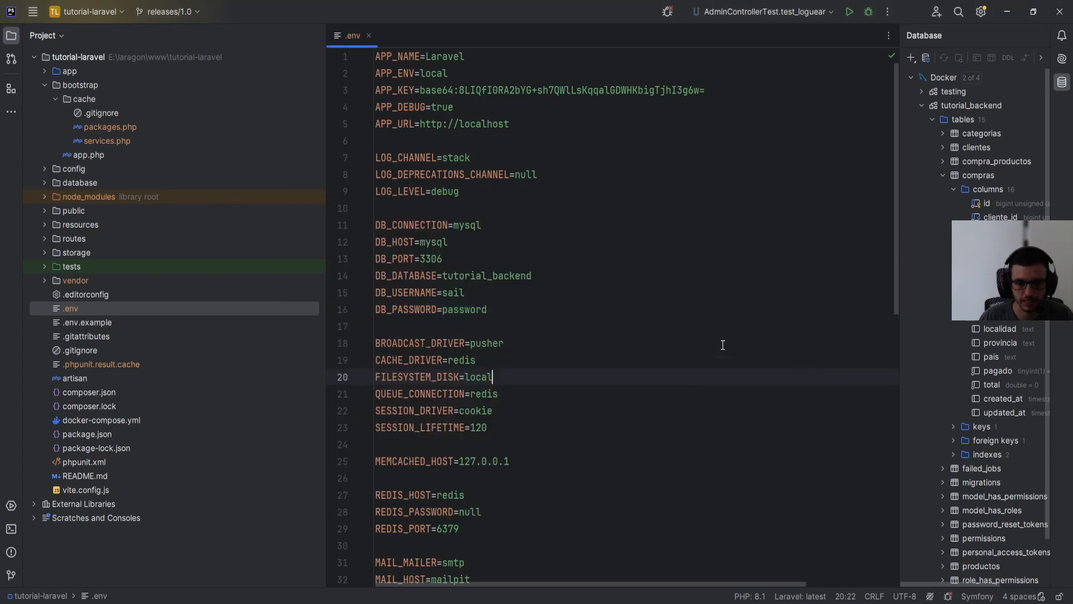
# Try setting CACHE_DRIVER to file in the local .env file, and undo the edit.
pyautogui.doubleClick(469, 360)
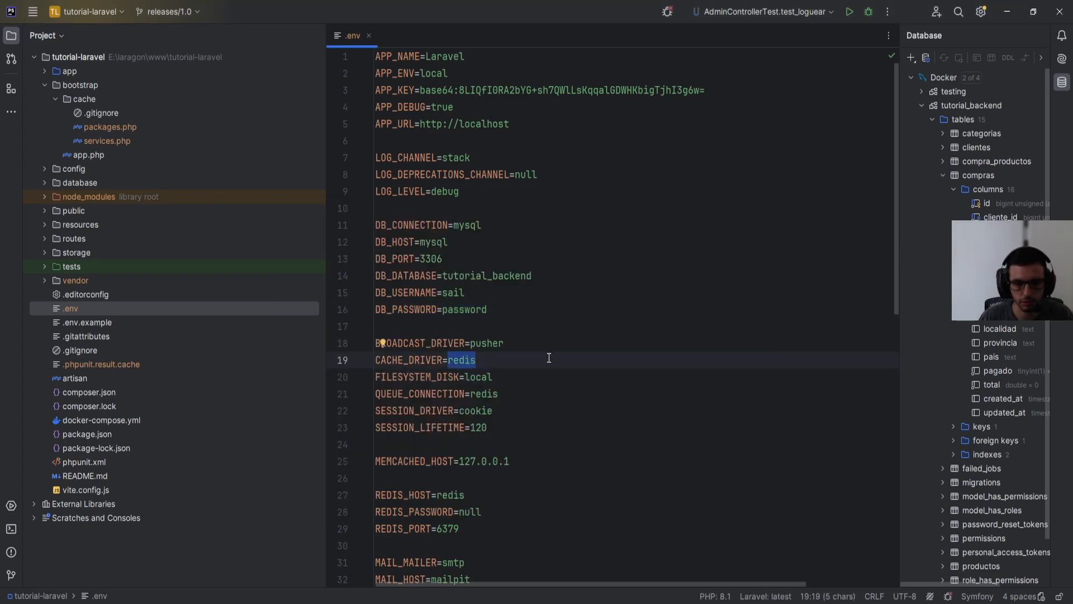
pyautogui.write('file')
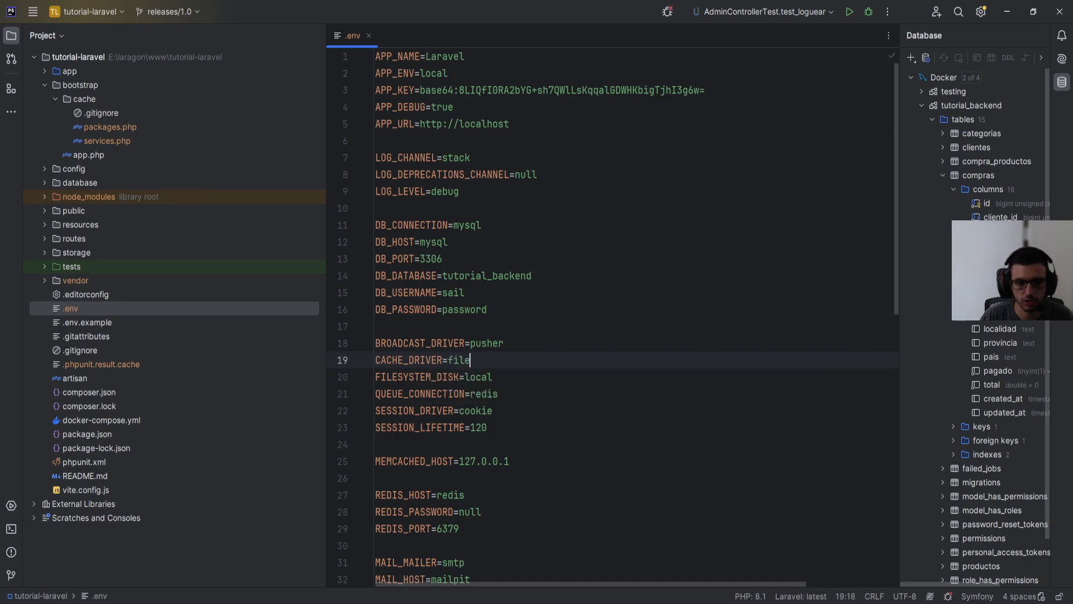
pyautogui.hotkey('ctrl', 'z')
pyautogui.hotkey('ctrl', 'z')
pyautogui.hotkey('ctrl', 'z')
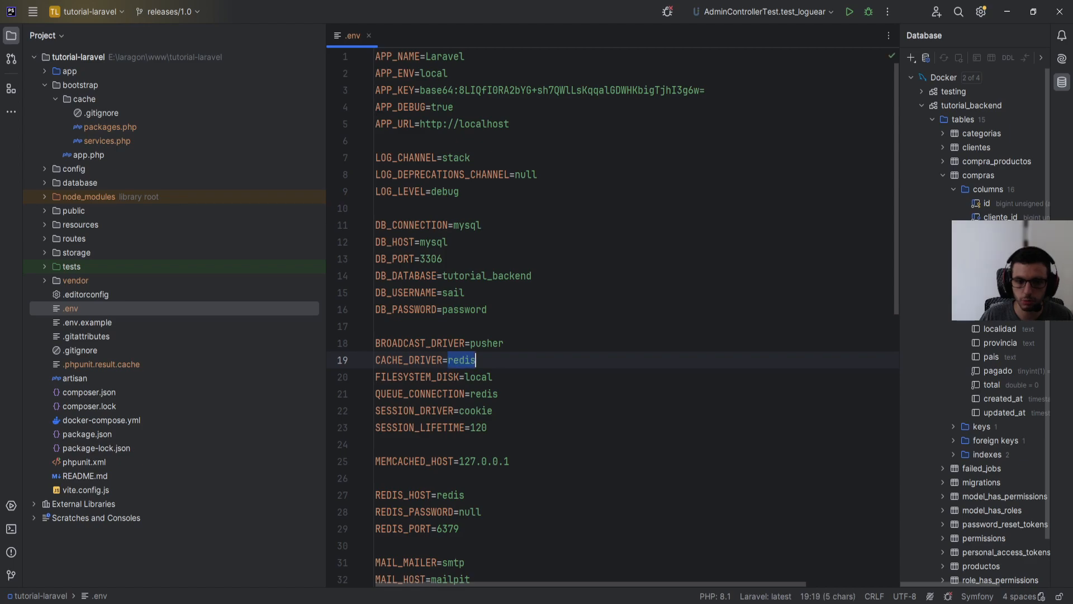
pyautogui.click(449, 310)
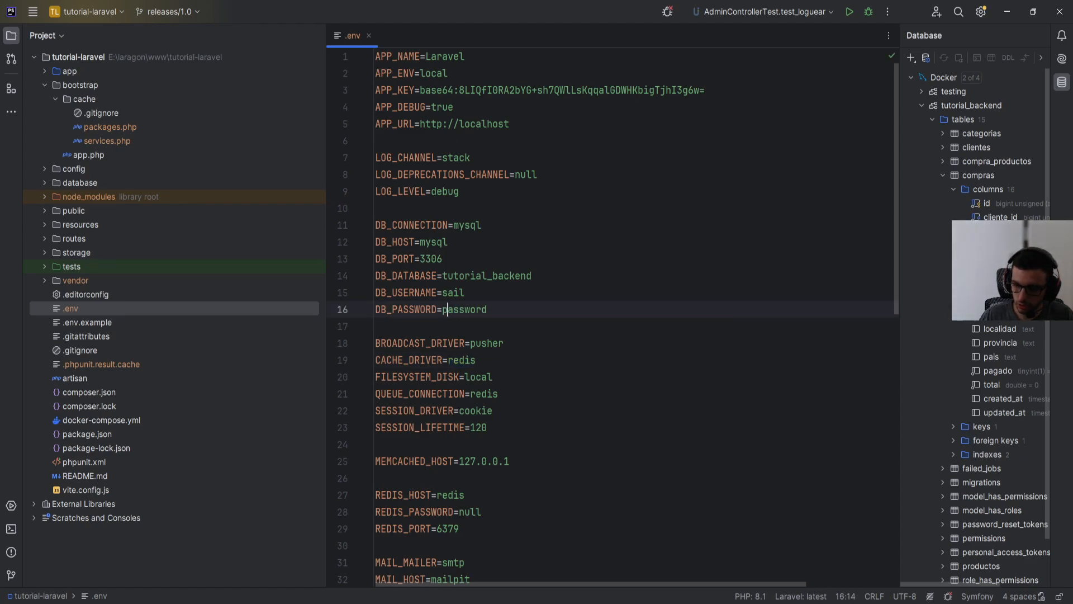
# Return to the new credential form in the Jenkins browser tab and set the credential's ID to .env.
pyautogui.hotkey('alt', 'Tab')
pyautogui.click(244, 358)
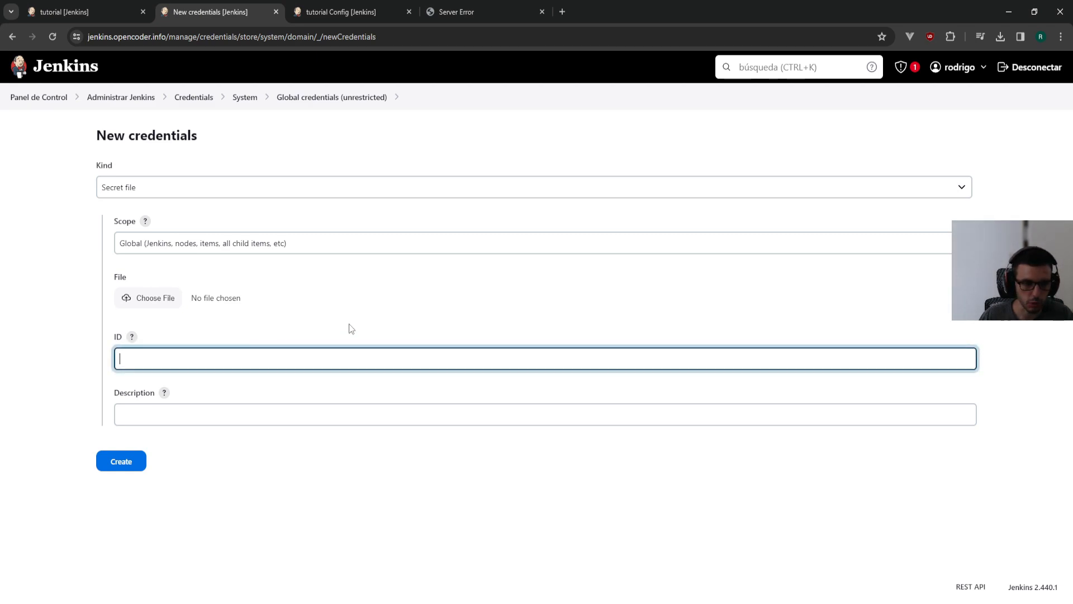
pyautogui.write('.env')
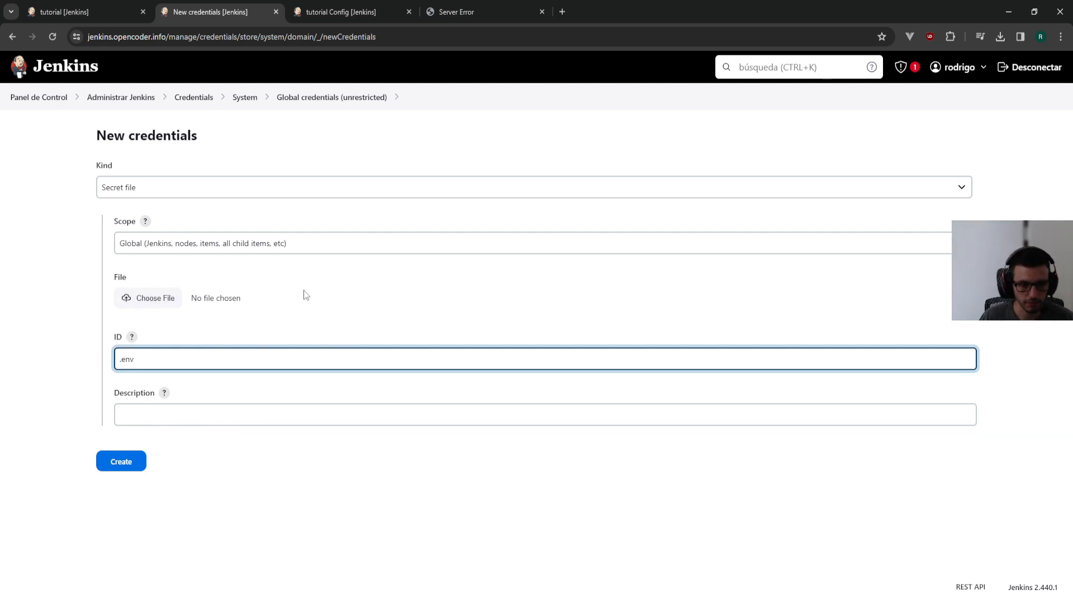
# Switch to Sublime Text and examine the application and database settings in the production .env file.
pyautogui.click(149, 595)
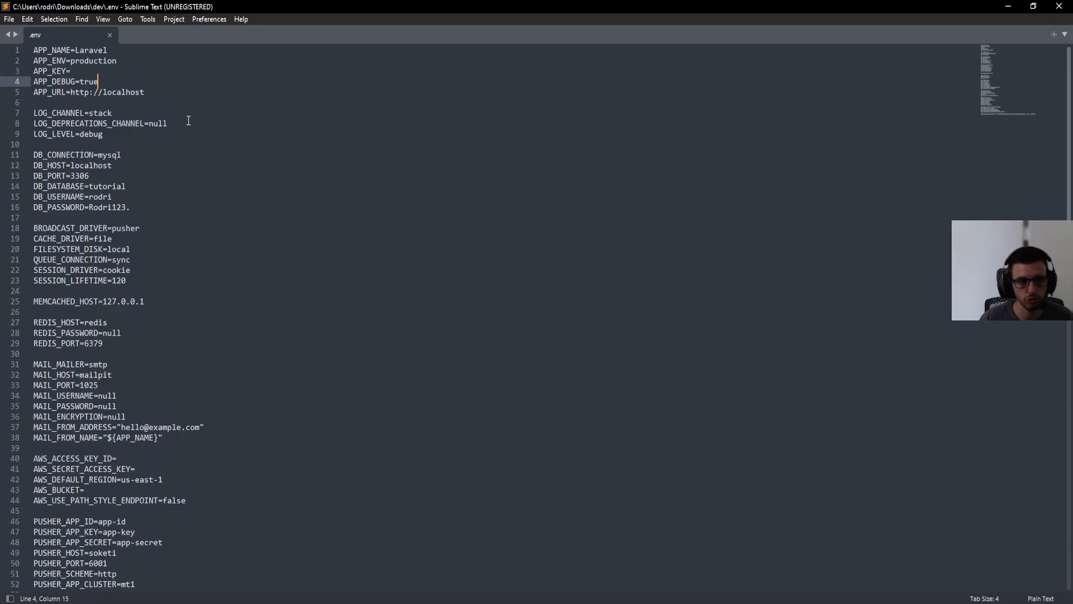
pyautogui.doubleClick(90, 50)
pyautogui.click(91, 72)
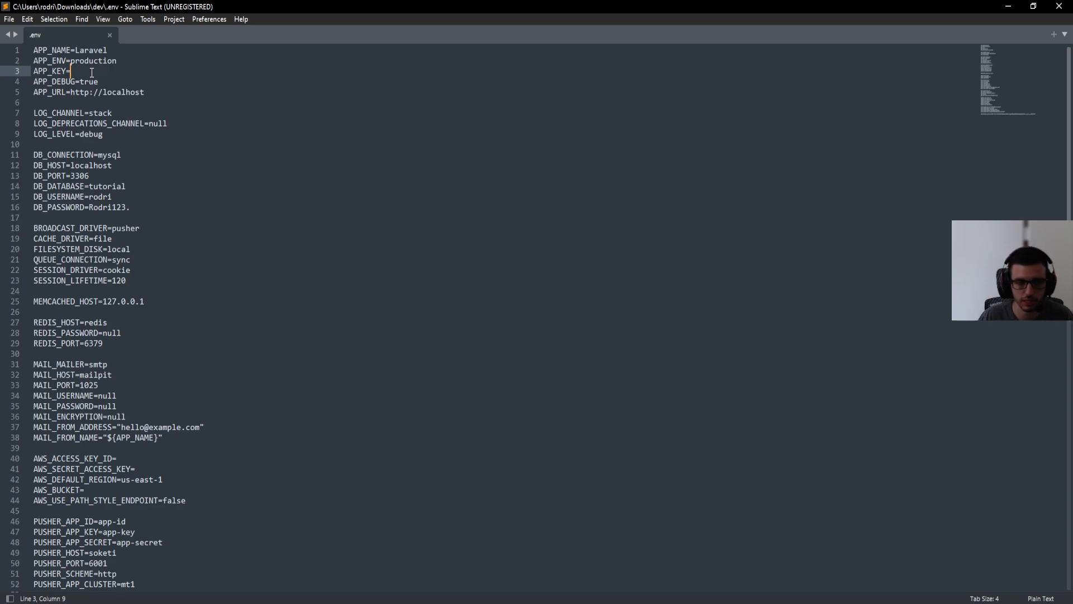
pyautogui.click(158, 163)
pyautogui.doubleClick(116, 188)
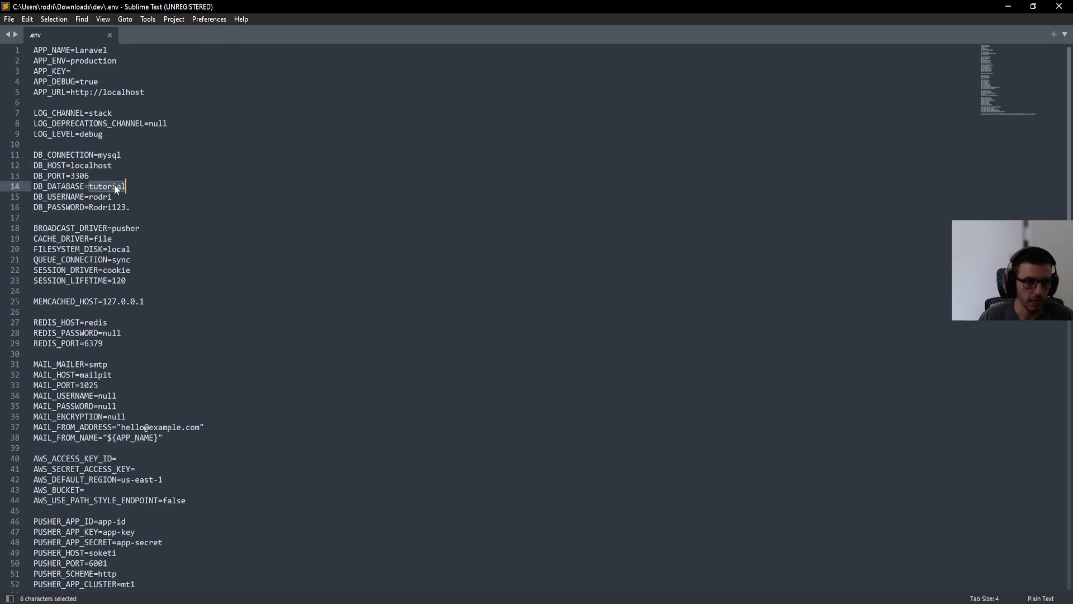
pyautogui.doubleClick(107, 198)
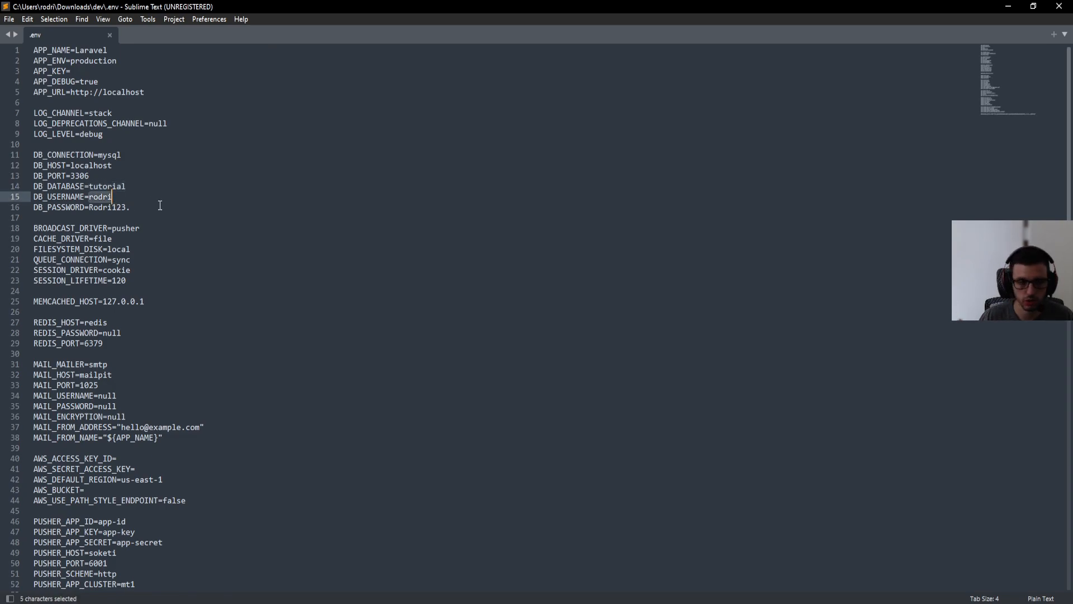
pyautogui.doubleClick(121, 187)
pyautogui.doubleClick(112, 196)
pyautogui.doubleClick(96, 207)
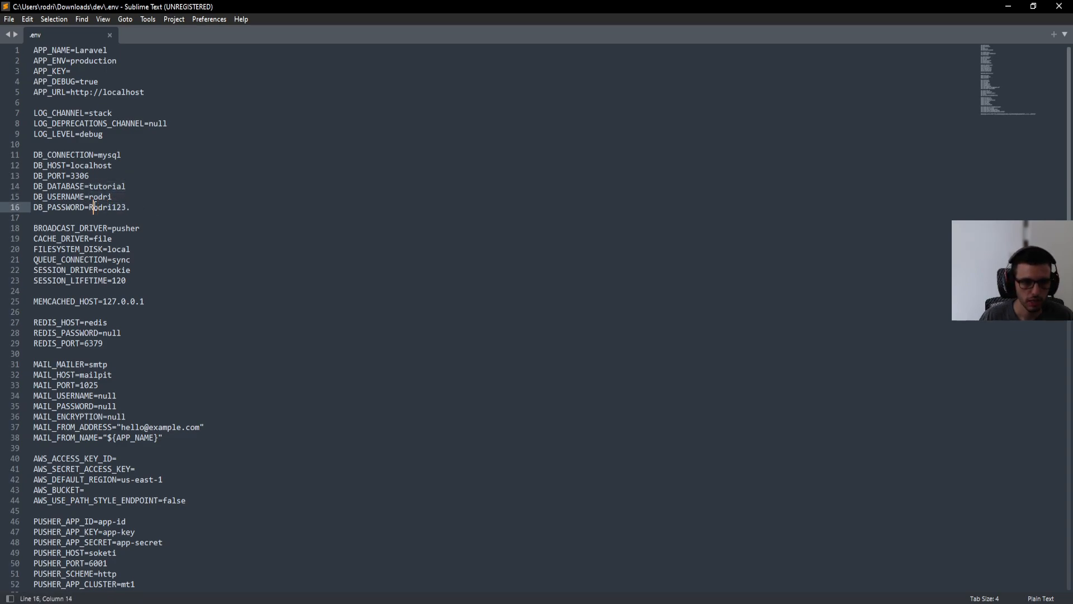
# Examine the CACHE_DRIVER and QUEUE_CONNECTION settings in the production .env file.
pyautogui.click(98, 239)
pyautogui.doubleClick(98, 238)
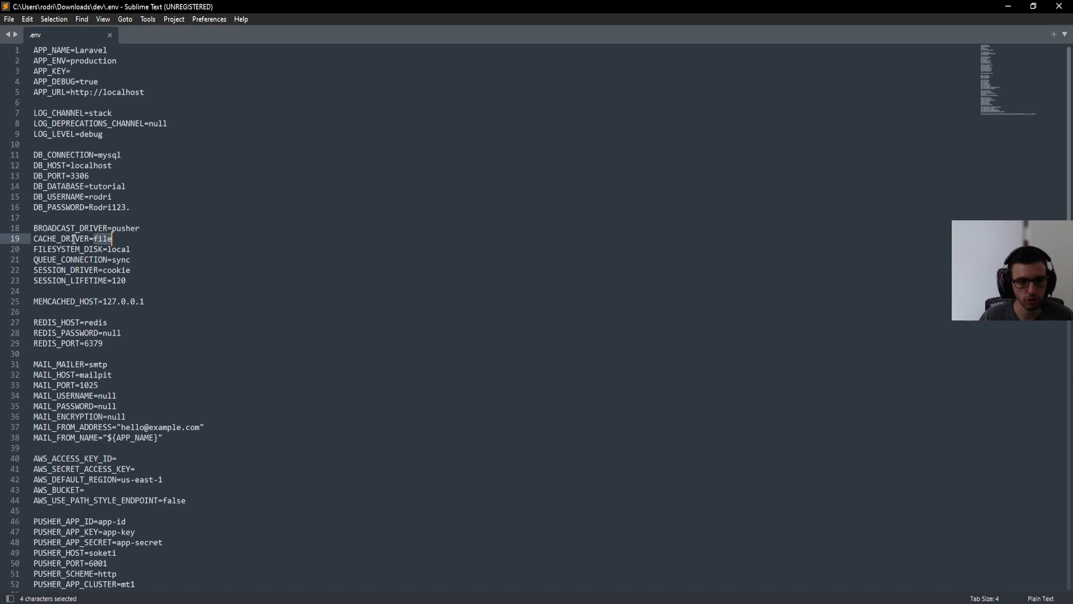
pyautogui.doubleClick(89, 239)
pyautogui.doubleClick(106, 240)
pyautogui.click(90, 260)
pyautogui.doubleClick(90, 260)
pyautogui.doubleClick(126, 260)
pyautogui.click(139, 261)
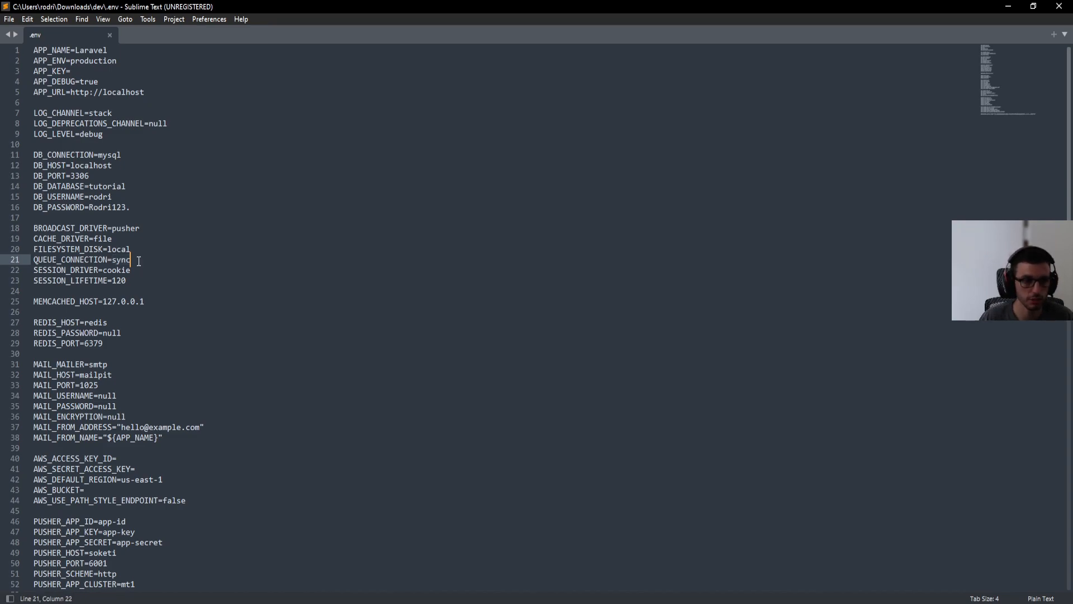
# Examine the mail settings in the production .env file, including MAIL_HOST.
pyautogui.moveTo(55, 354); pyautogui.dragTo(28, 368)
pyautogui.click(248, 436)
pyautogui.click(81, 375)
pyautogui.doubleClick(81, 375)
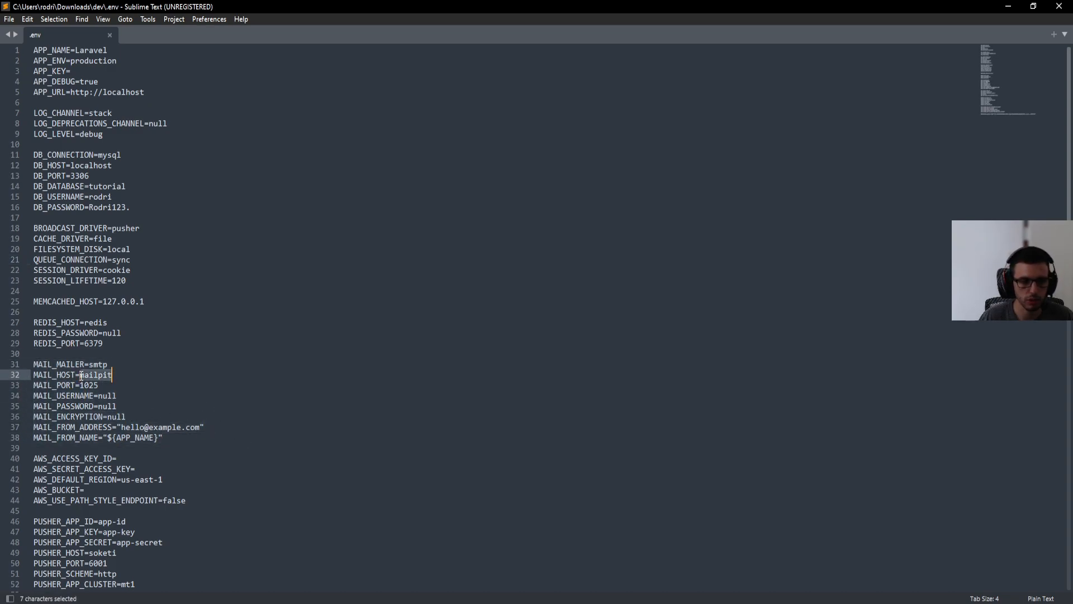
pyautogui.click(138, 385)
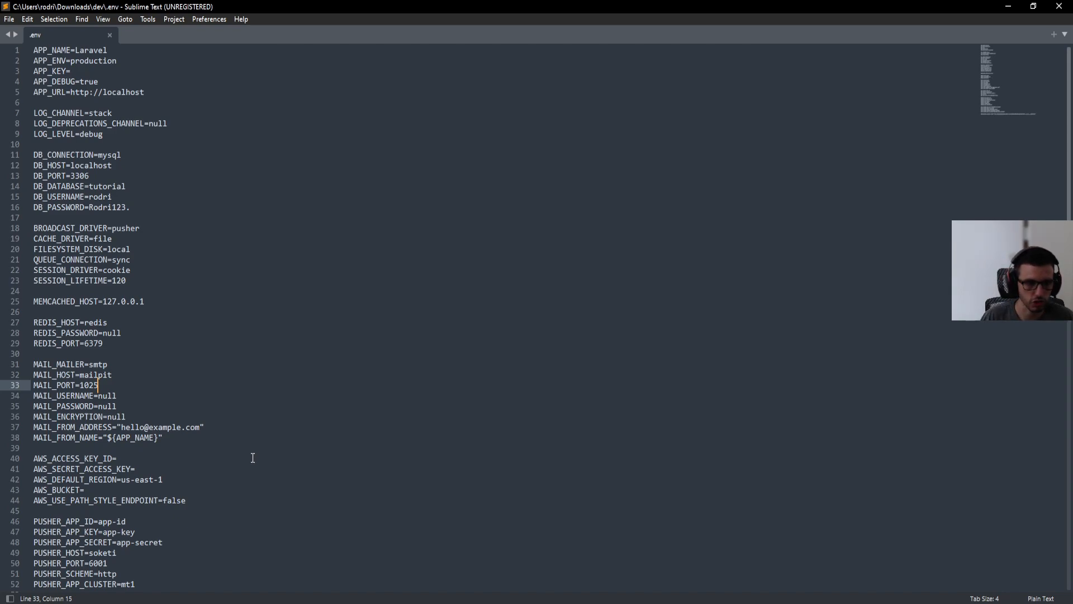
pyautogui.click(268, 319)
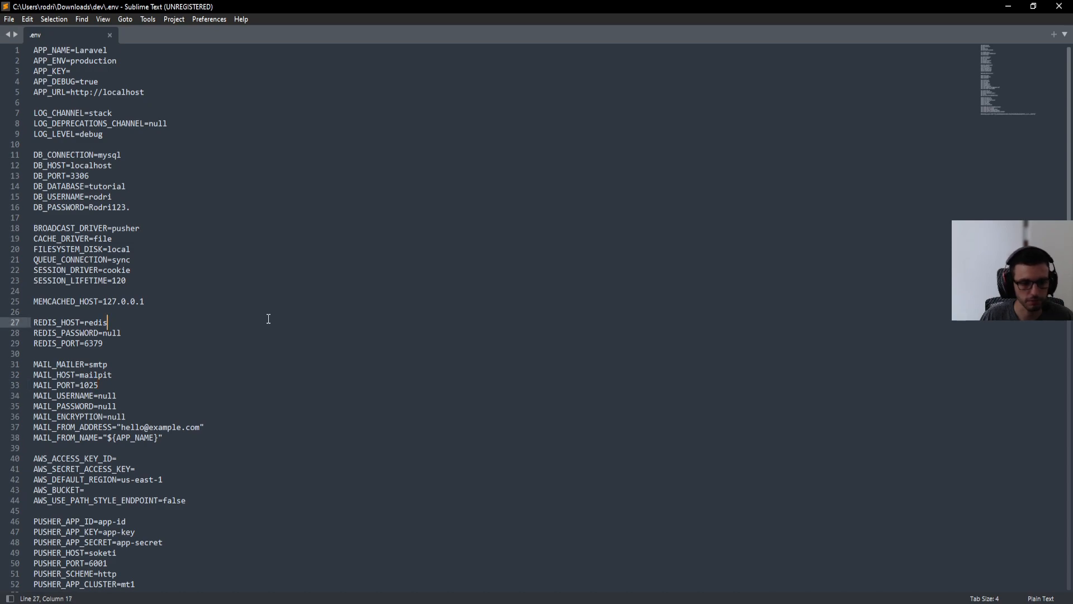
pyautogui.click(275, 301)
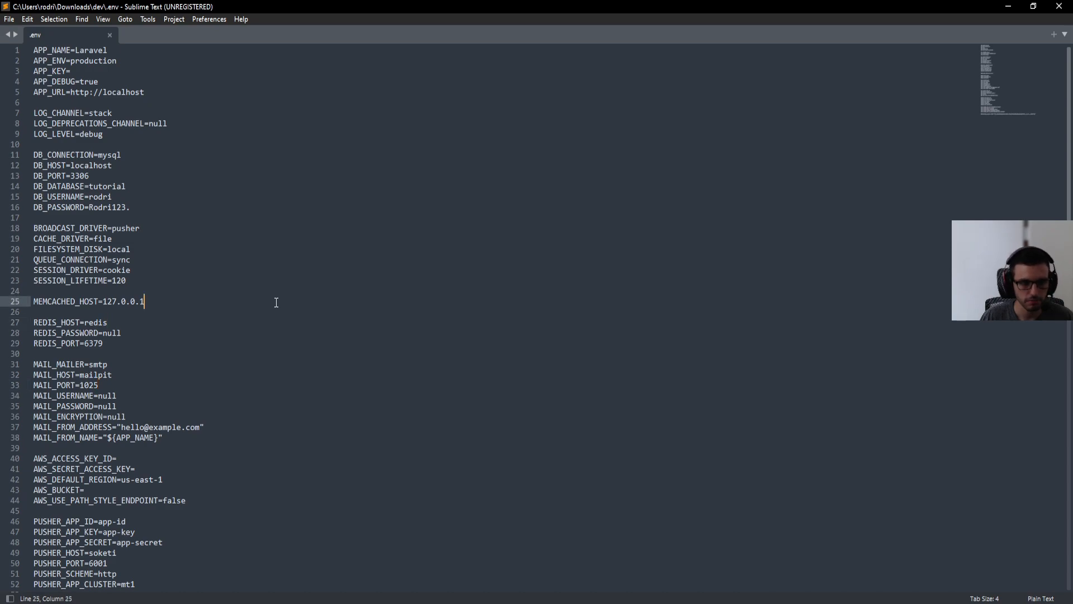
# Return to the Jenkins credential form, attach the .env file from the dev folder and create the credential.
pyautogui.click(1009, 6)
pyautogui.click(184, 295)
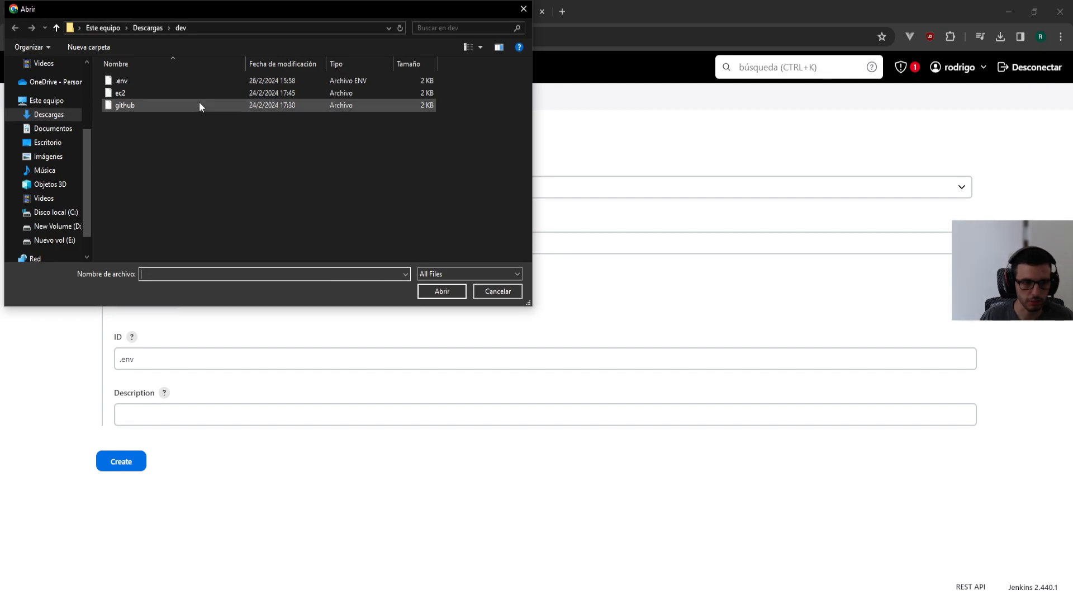
pyautogui.click(135, 82)
pyautogui.doubleClick(135, 82)
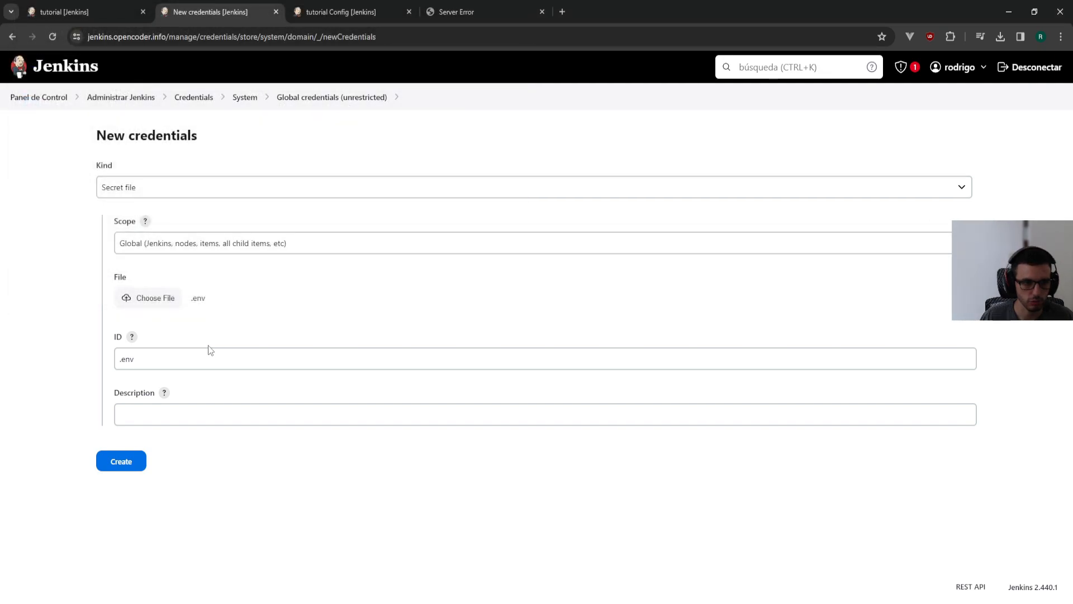
pyautogui.moveTo(145, 360); pyautogui.dragTo(79, 358)
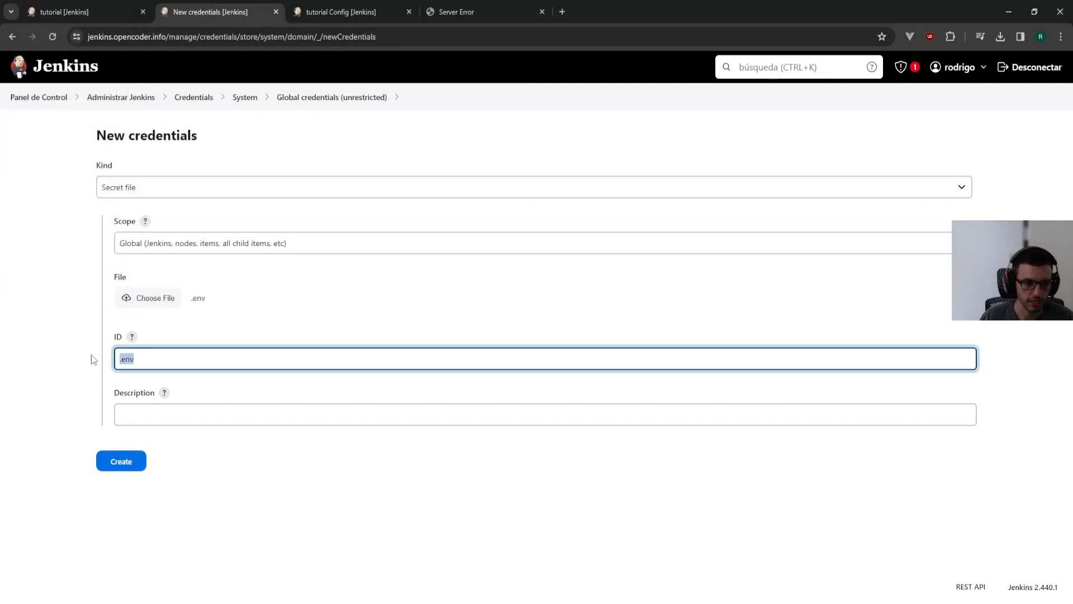
pyautogui.click(58, 358)
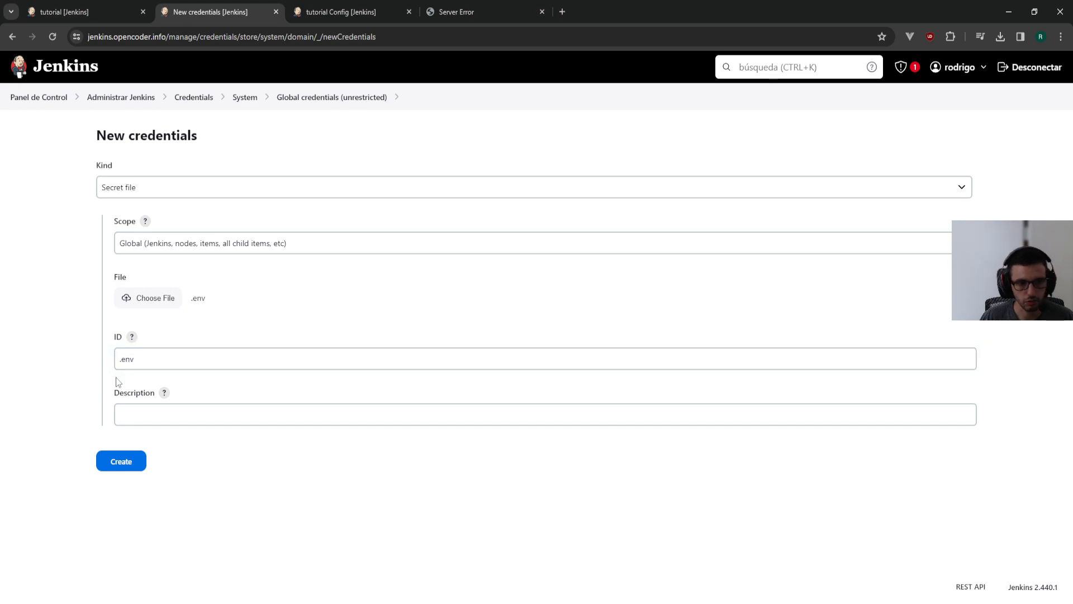
pyautogui.click(127, 472)
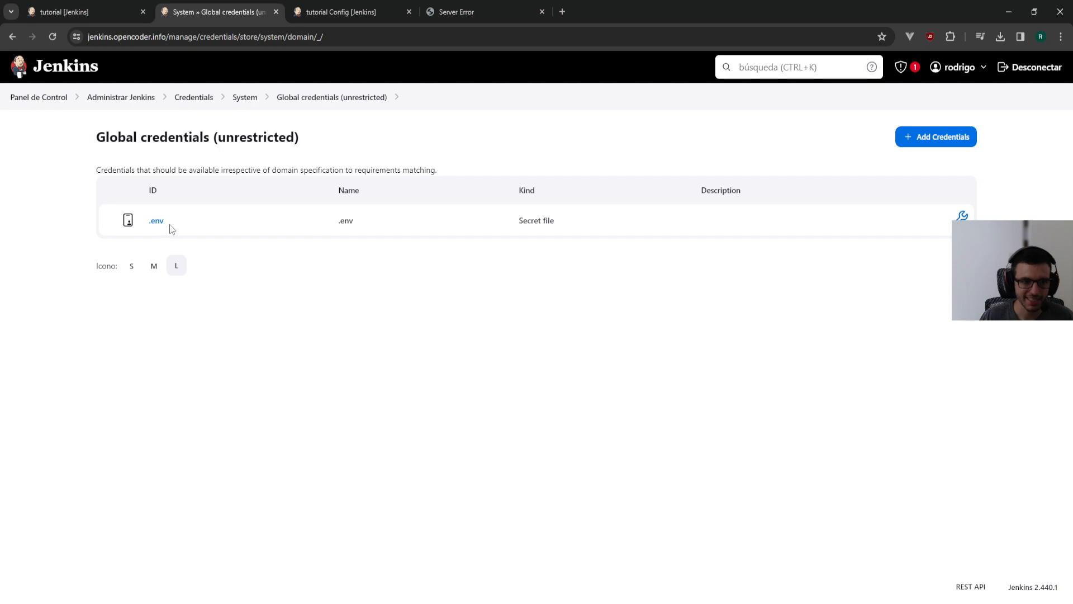
# Close the global credentials page and open Pipeline Syntax from the tutorial job's configuration.
pyautogui.click(89, 9)
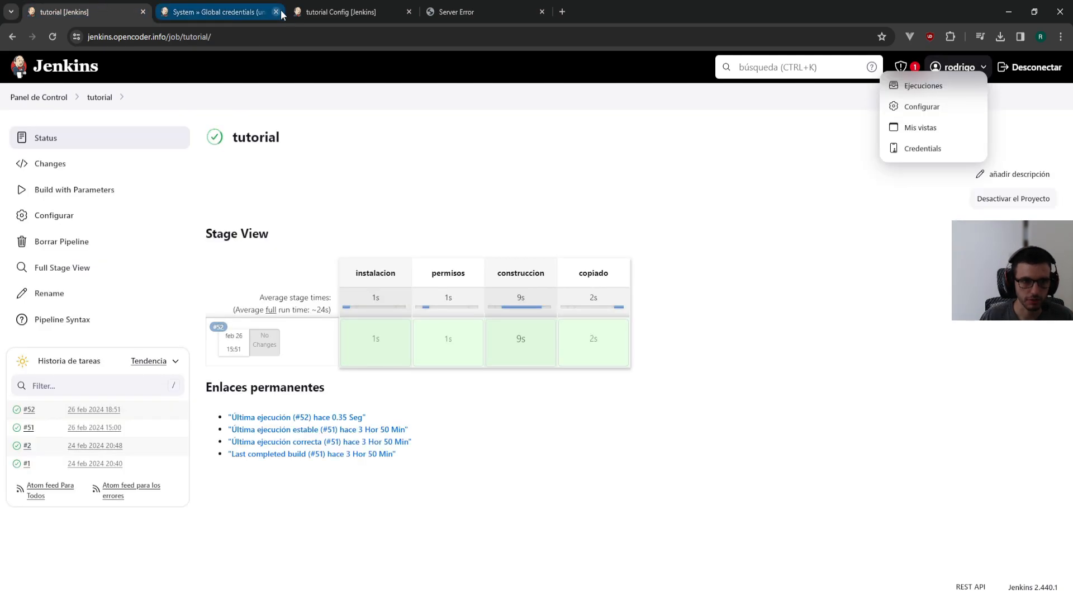
pyautogui.click(276, 12)
pyautogui.click(224, 12)
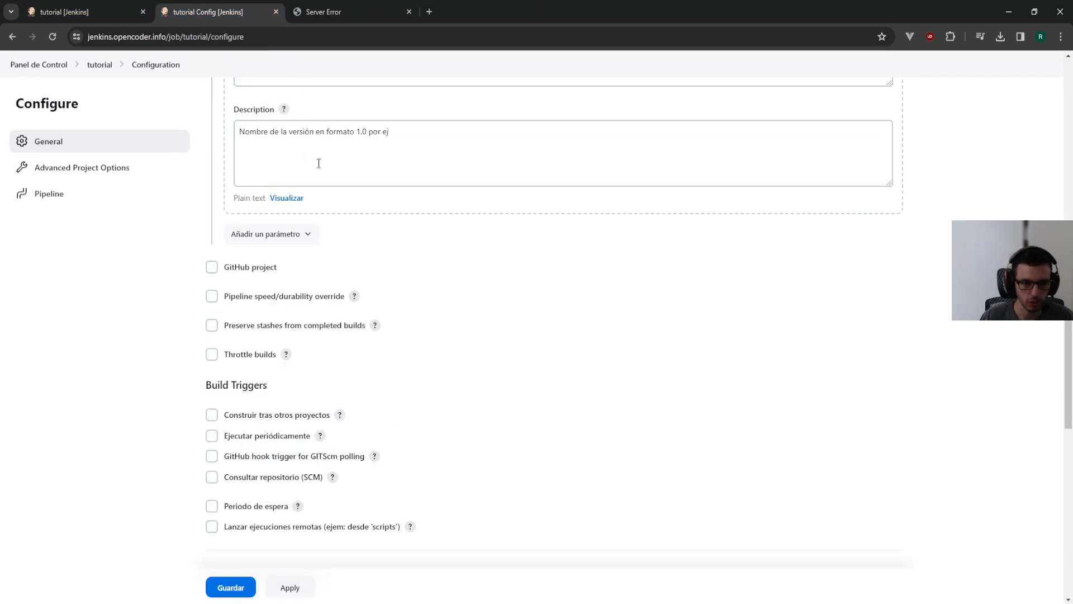
pyautogui.scroll(-8, 423, 257)
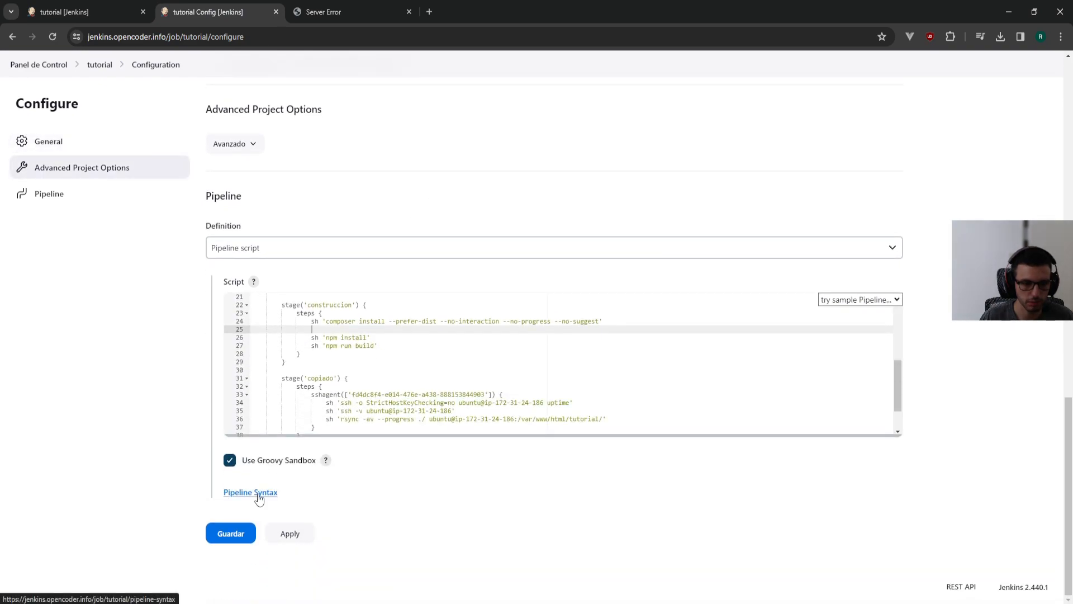
pyautogui.click(259, 493)
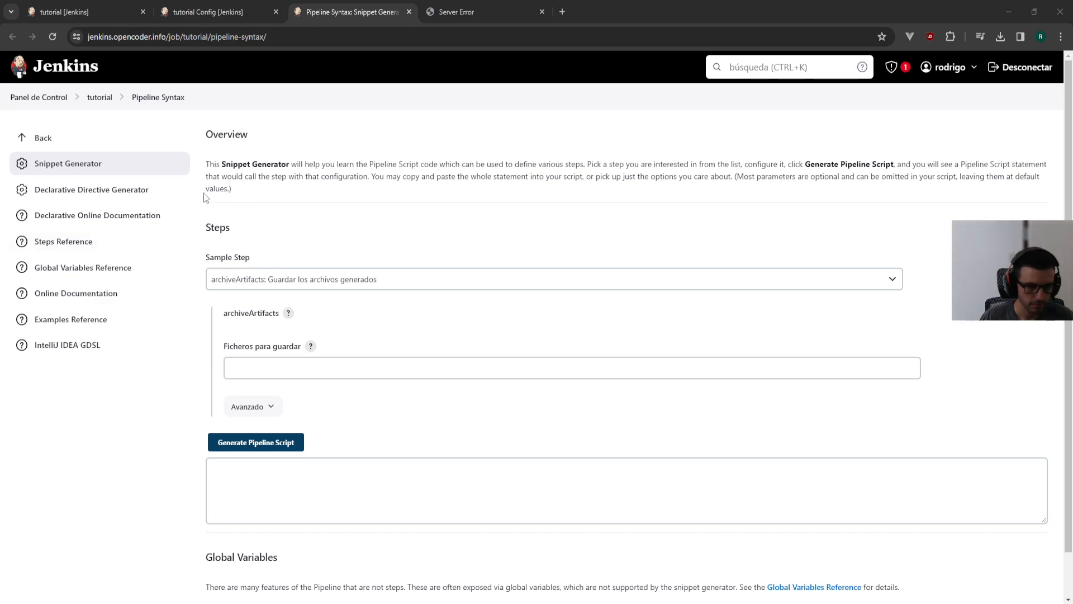
# Set the snippet generator's sample step to withCredentials: Bind credentials to variables.
pyautogui.click(355, 283)
pyautogui.scroll(-10, 407, 391)
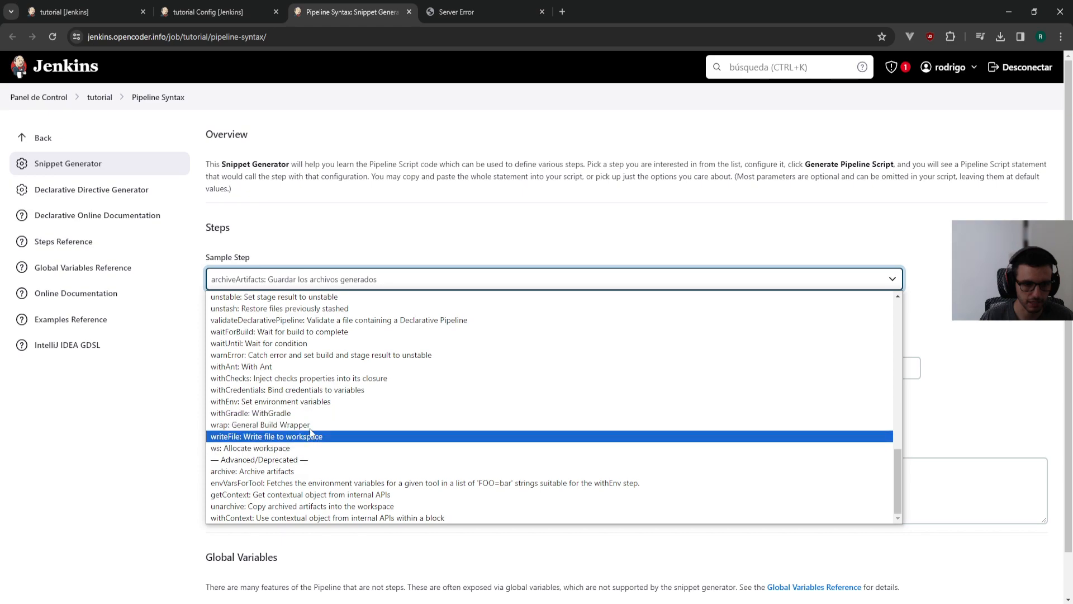
pyautogui.click(291, 391)
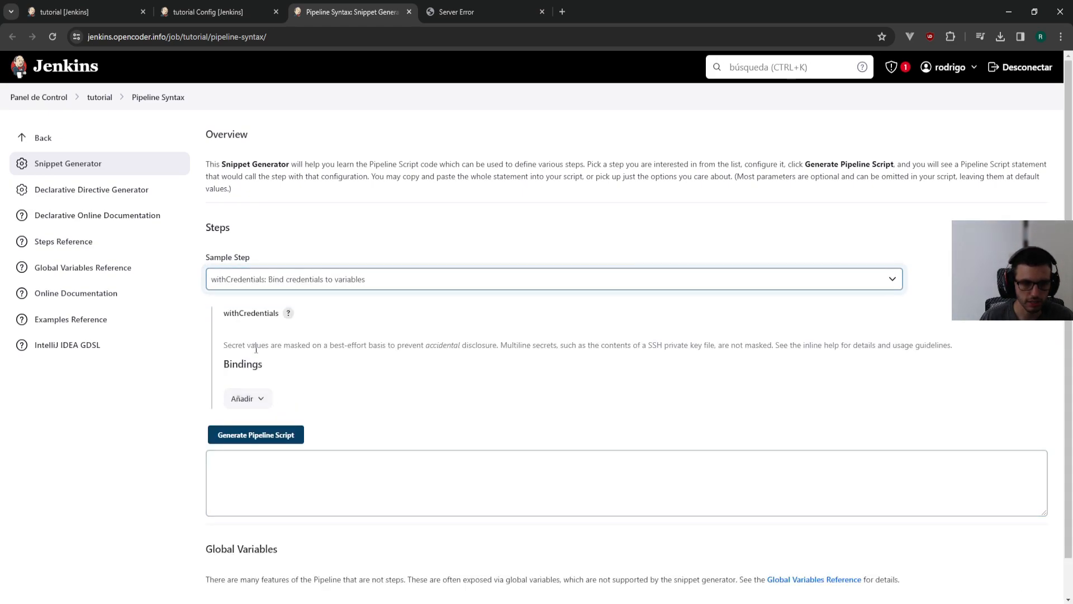
# Add a Secret file binding to the withCredentials step and select the .env credential for it.
pyautogui.click(252, 398)
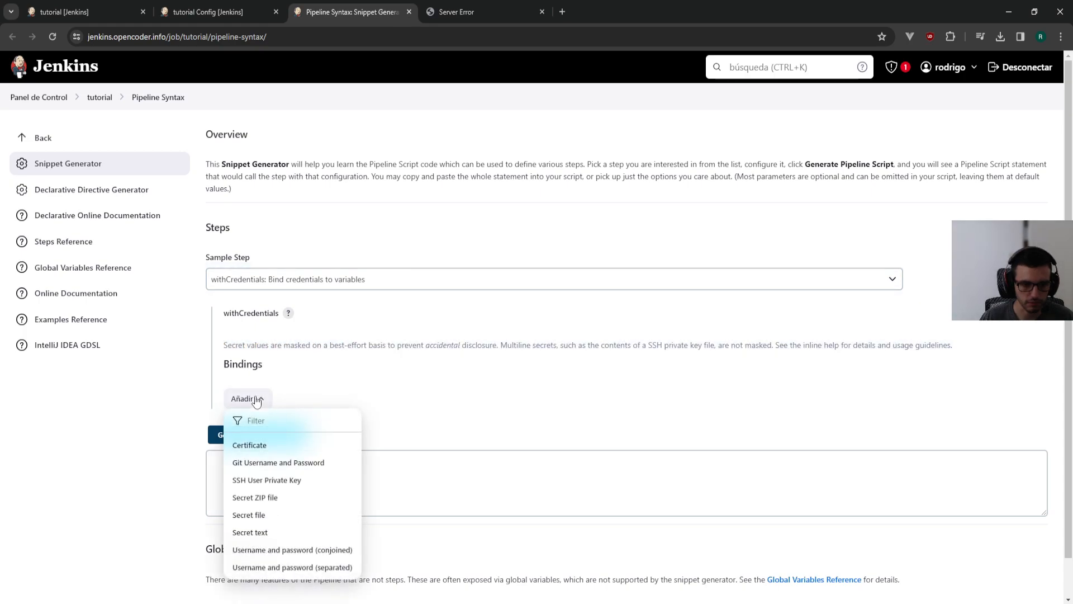
pyautogui.click(258, 520)
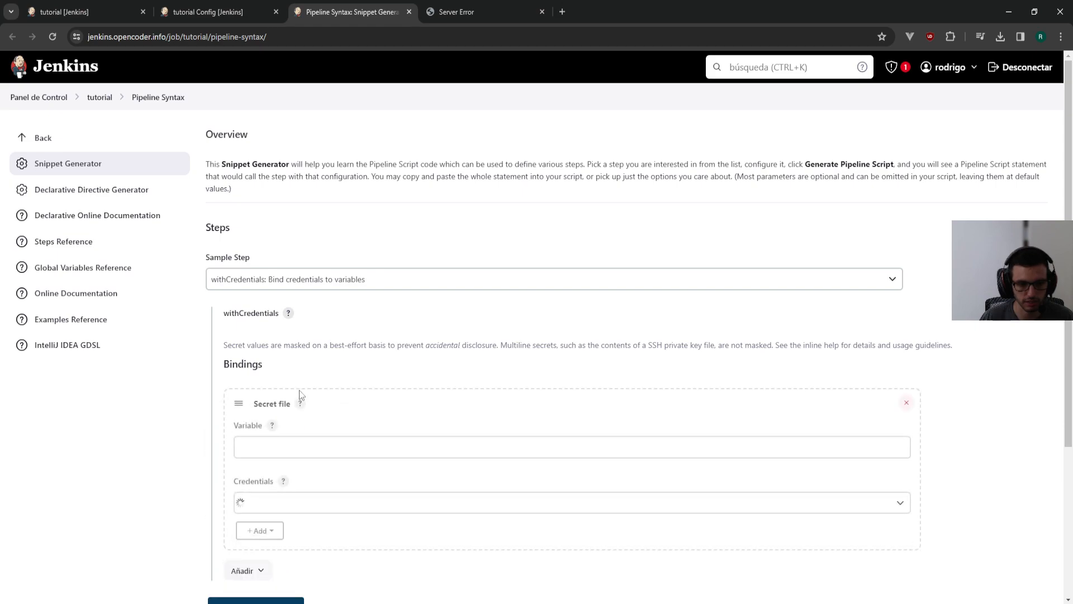
pyautogui.scroll(-1, 275, 385)
pyautogui.click(263, 444)
pyautogui.click(265, 445)
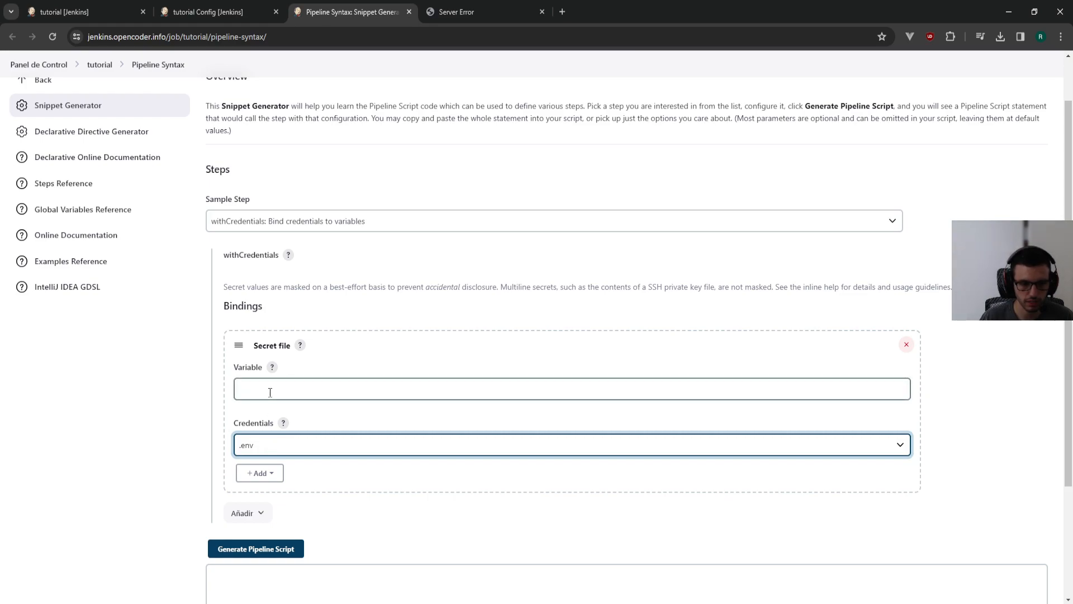
# Name the binding variable envSecretFile, then generate the withCredentials pipeline script and select the whole snippet for copying.
pyautogui.click(329, 393)
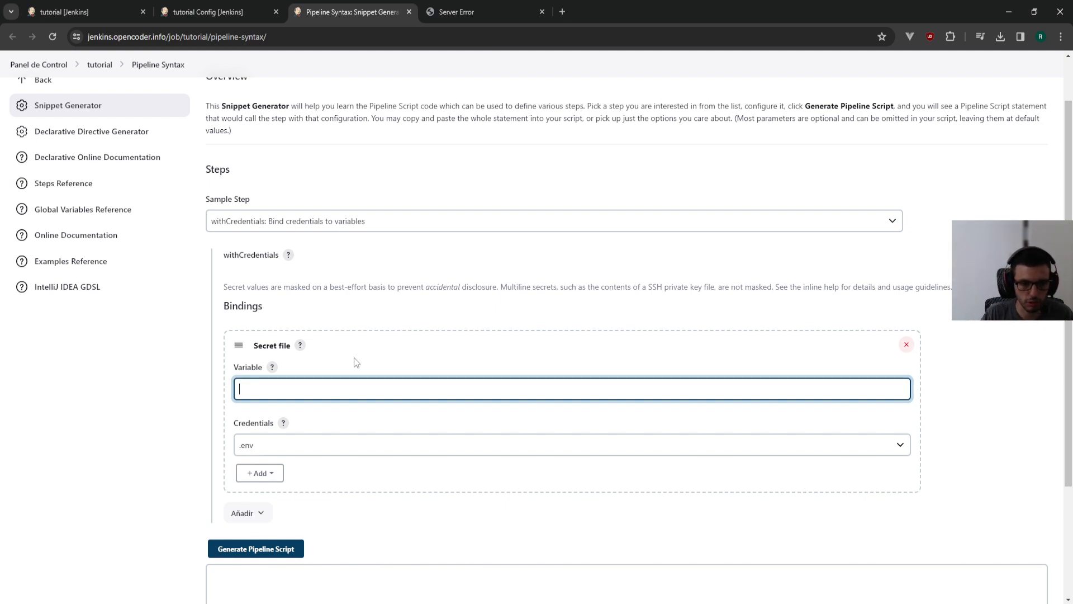
pyautogui.write('envSecretFile')
pyautogui.scroll(-3, 339, 401)
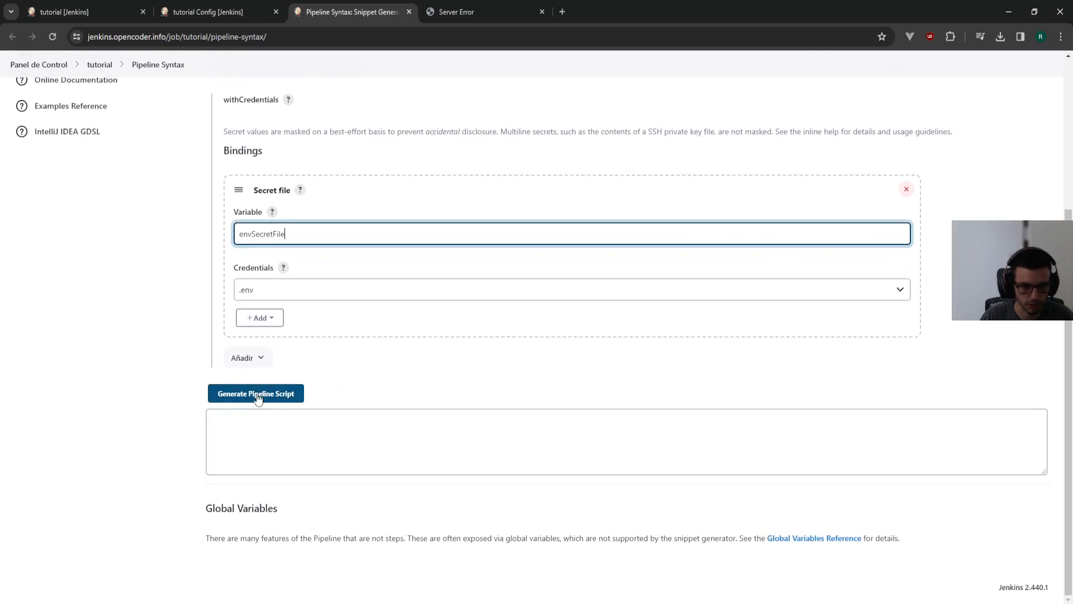
pyautogui.click(258, 399)
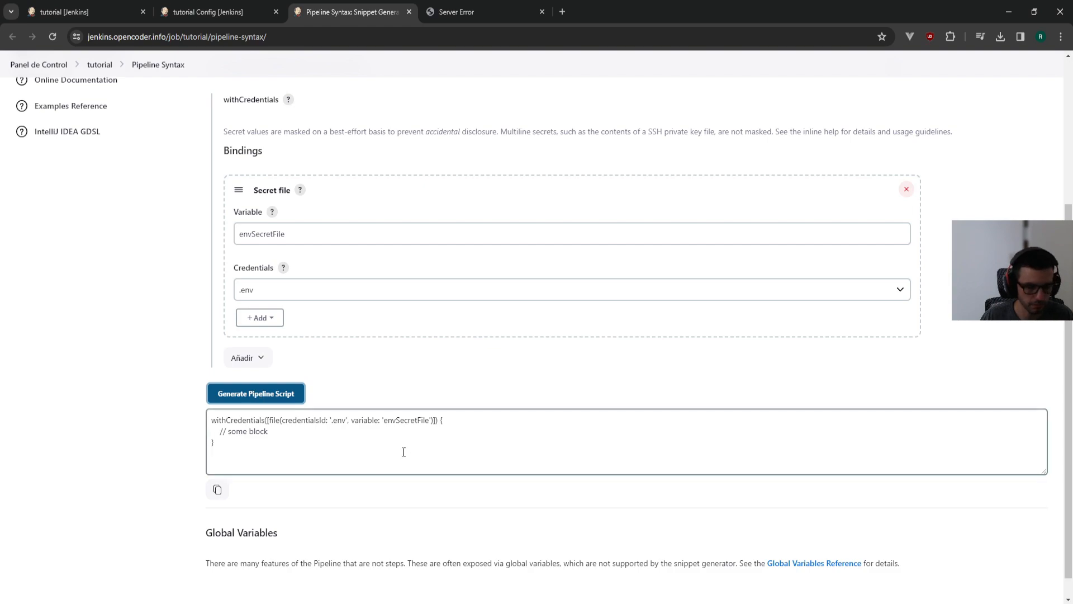
pyautogui.click(321, 446)
pyautogui.moveTo(280, 440); pyautogui.dragTo(202, 420)
pyautogui.hotkey('ctrl', 'c')
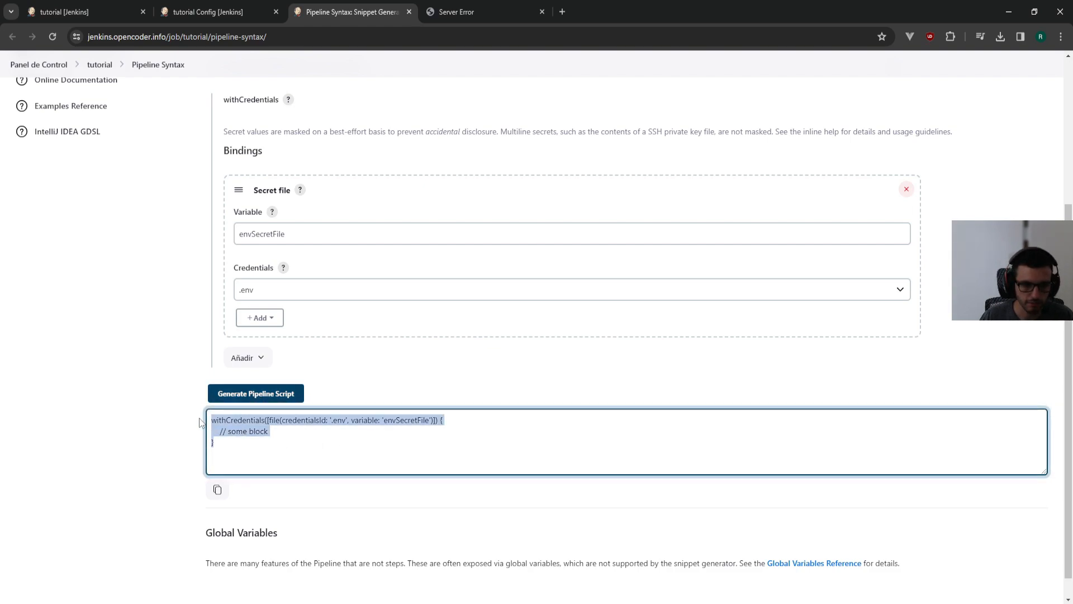
# Paste the withCredentials block after the npm run build line in the tutorial job's construccion stage and indent it to match.
pyautogui.click(240, 6)
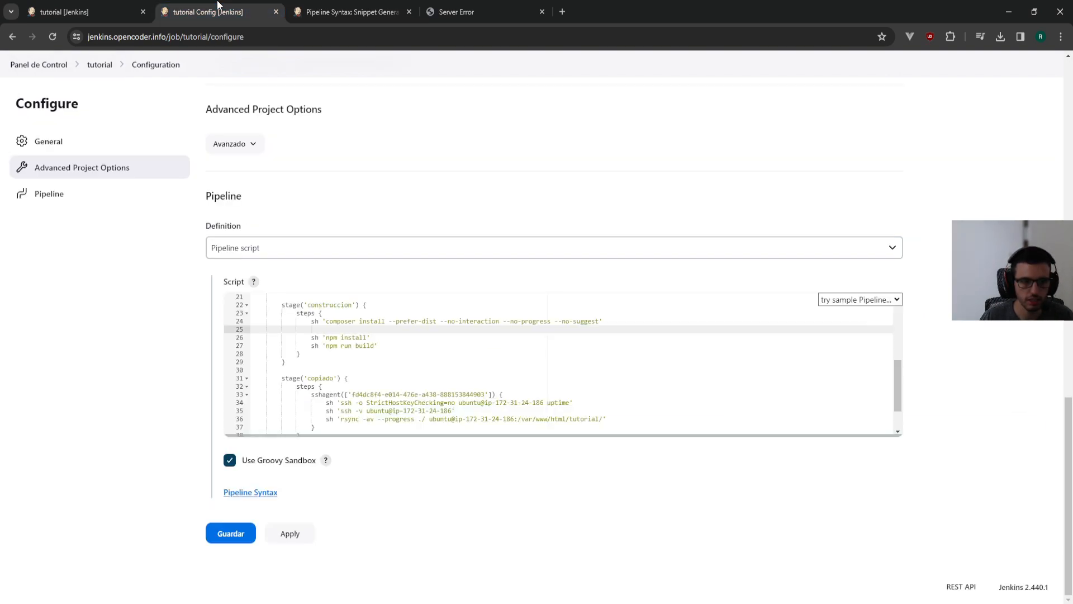
pyautogui.click(404, 347)
pyautogui.press('Return')
pyautogui.press('Return')
pyautogui.hotkey('ctrl', 'v')
pyautogui.moveTo(298, 382); pyautogui.dragTo(266, 370)
pyautogui.press('Tab')
pyautogui.press('Tab')
pyautogui.press('Tab')
pyautogui.press('Tab')
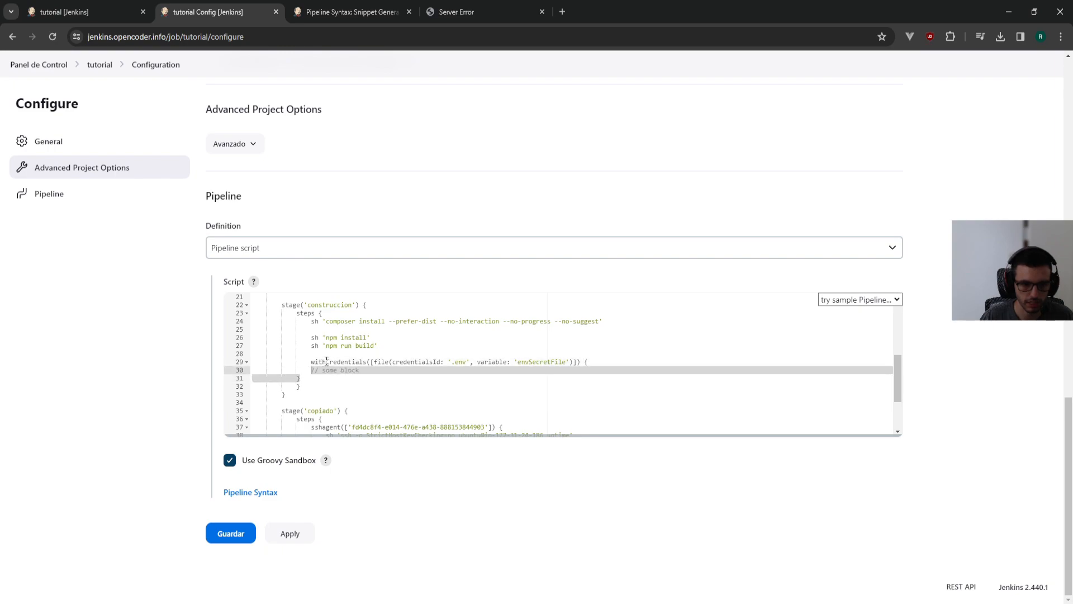
# Replace the placeholder comment inside the withCredentials block with sh 'cp $envSecretFile .env'.
pyautogui.click(393, 370)
pyautogui.moveTo(372, 368); pyautogui.dragTo(326, 370)
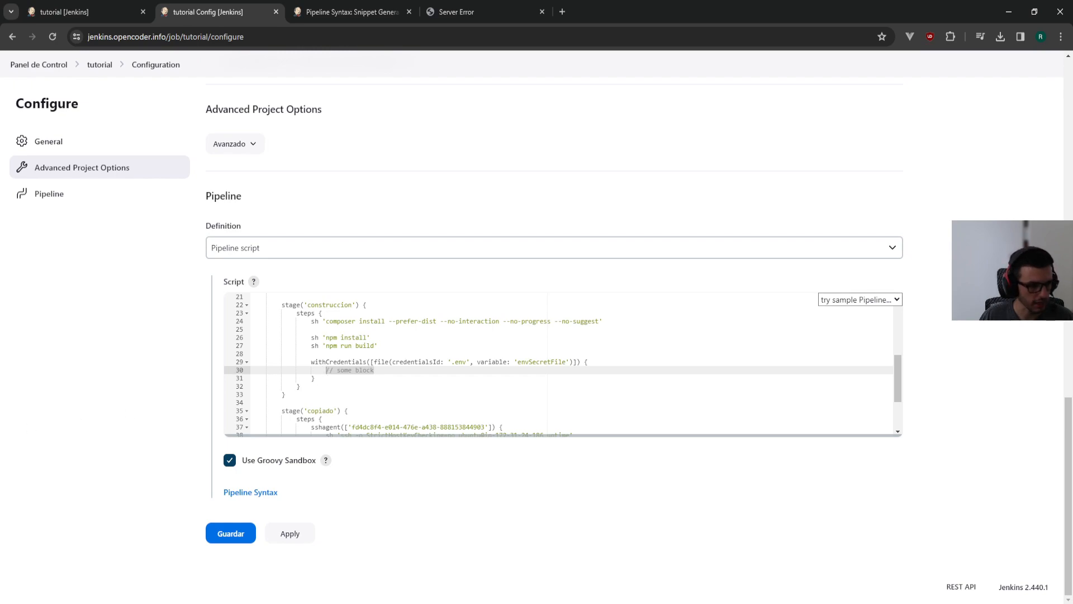
pyautogui.write("sh 'cp")
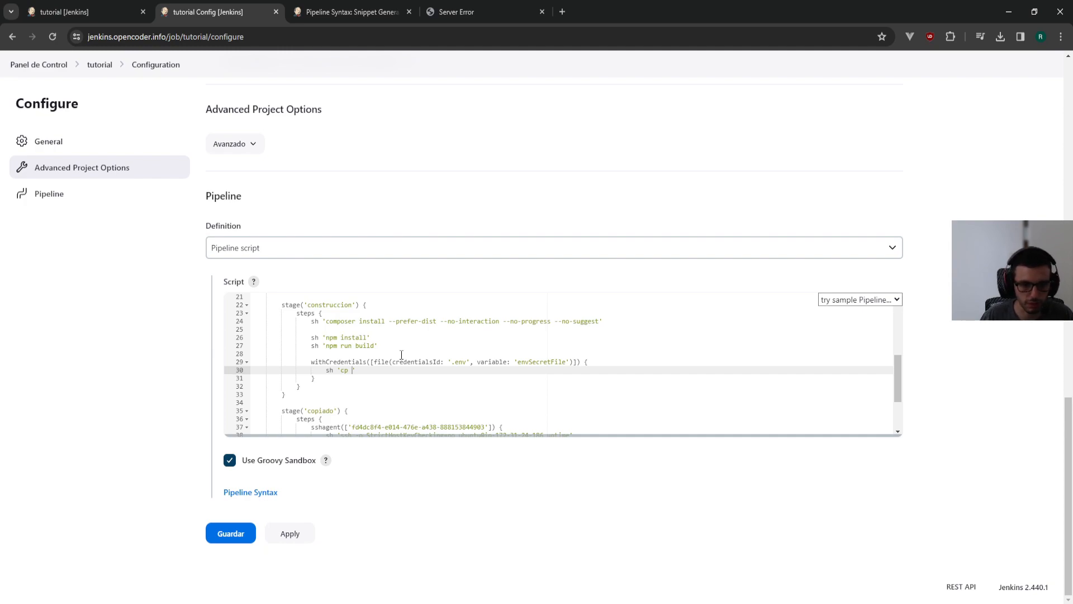
pyautogui.doubleClick(535, 361)
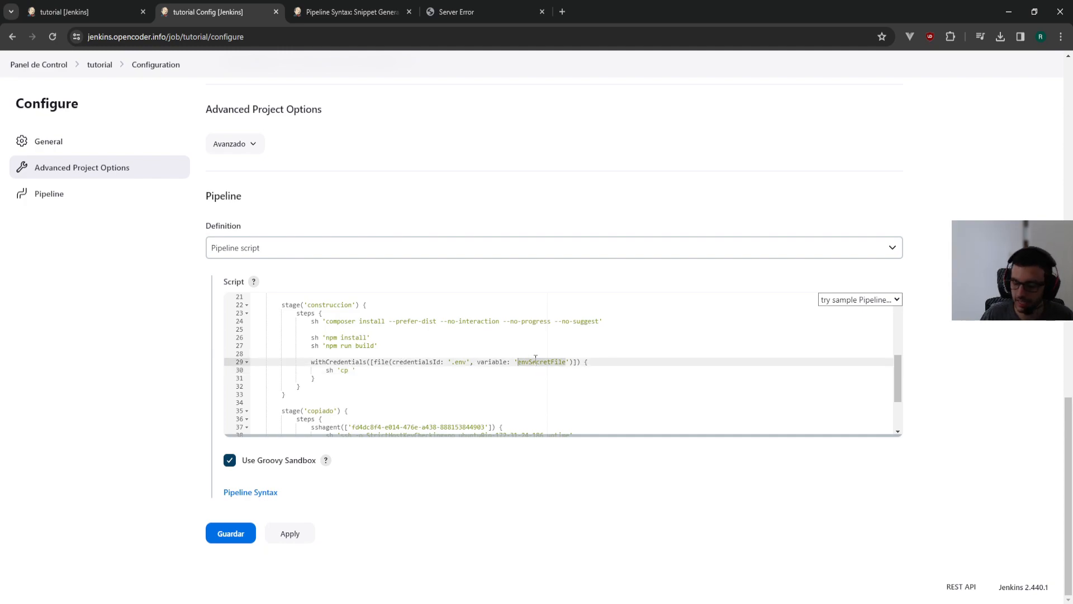
pyautogui.click(352, 373)
pyautogui.write('$envSecretFil')
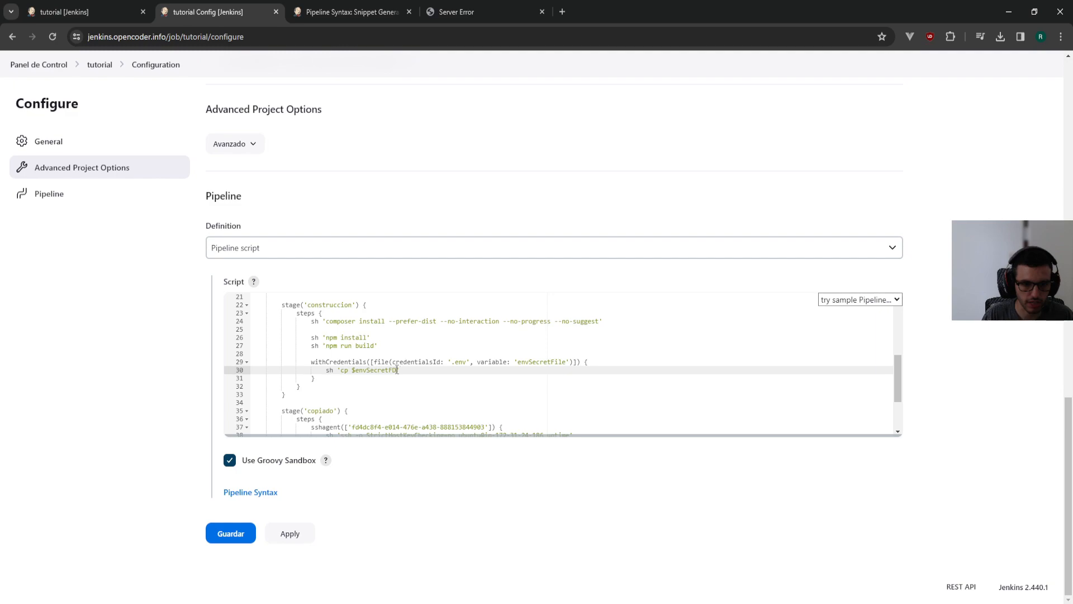
pyautogui.write('e')
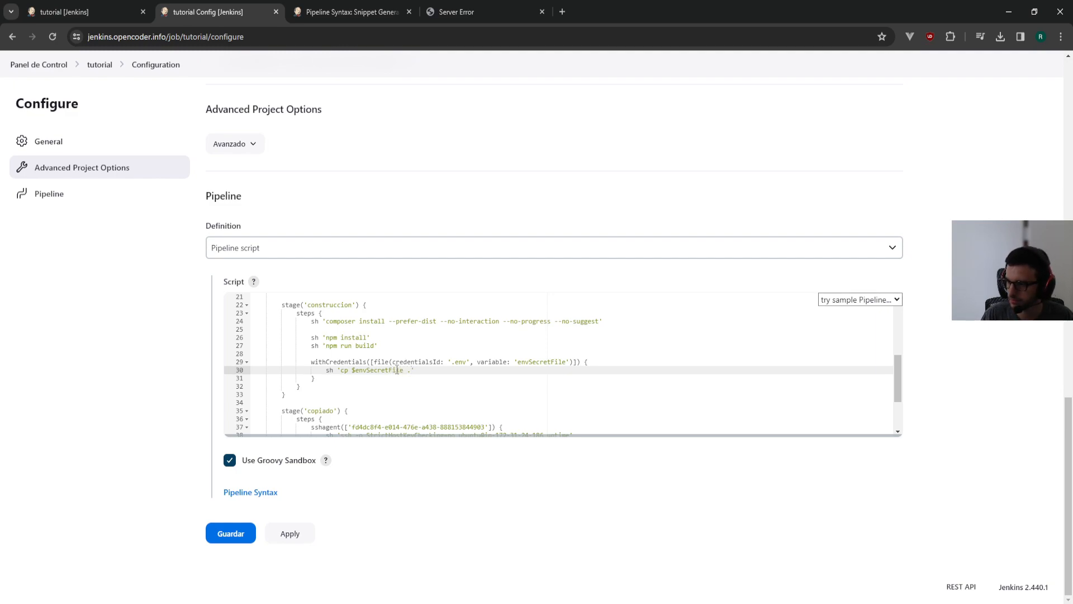
pyautogui.write(' .env')
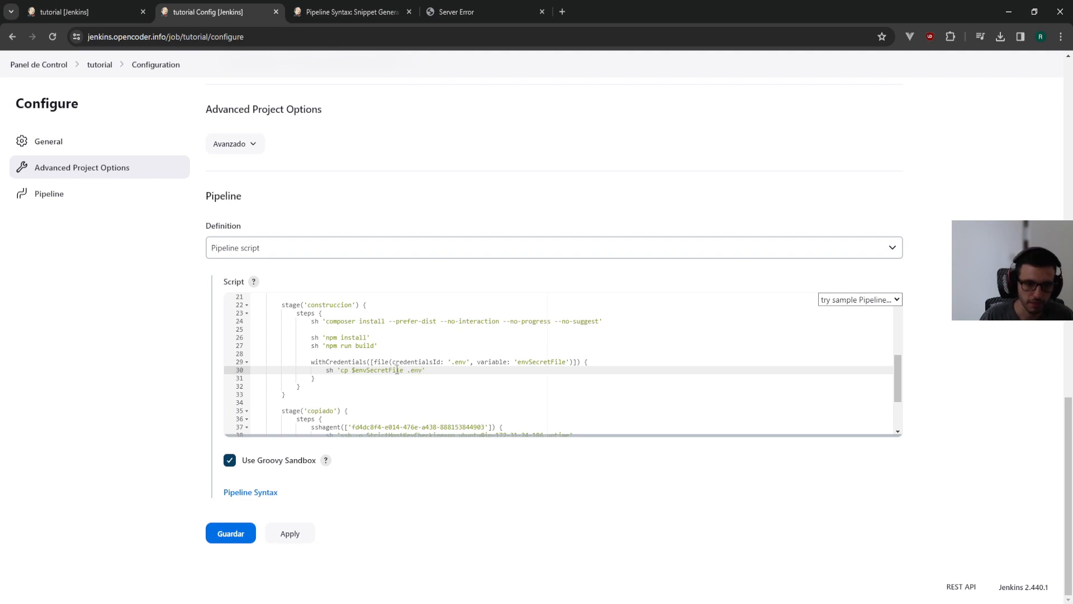
pyautogui.doubleClick(379, 367)
pyautogui.doubleClick(416, 370)
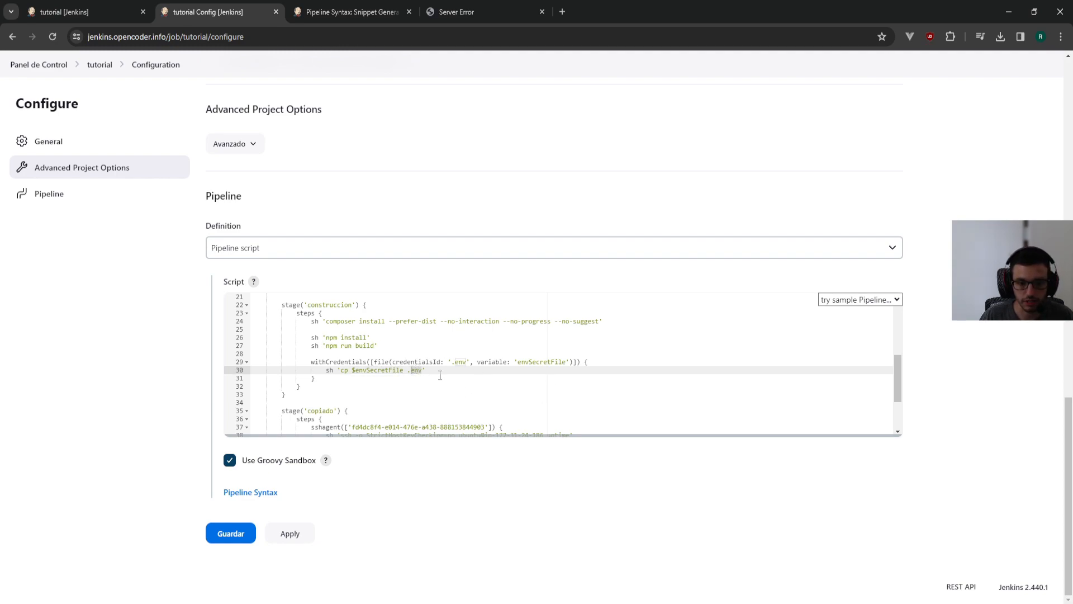
pyautogui.click(423, 371)
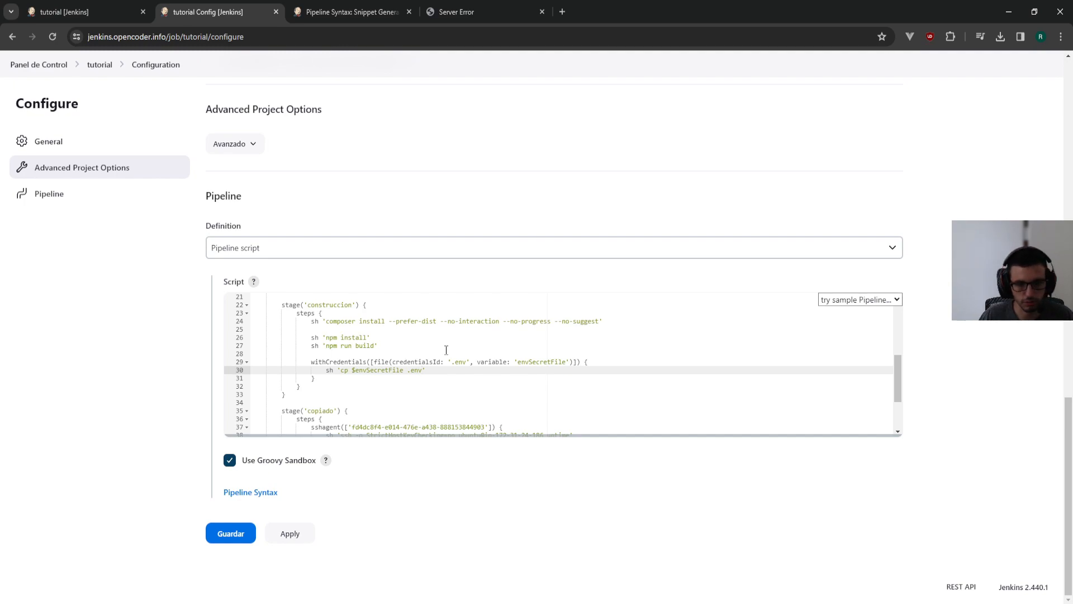
# Apply the pipeline configuration and start a new parameterized build of the tutorial job.
pyautogui.click(299, 533)
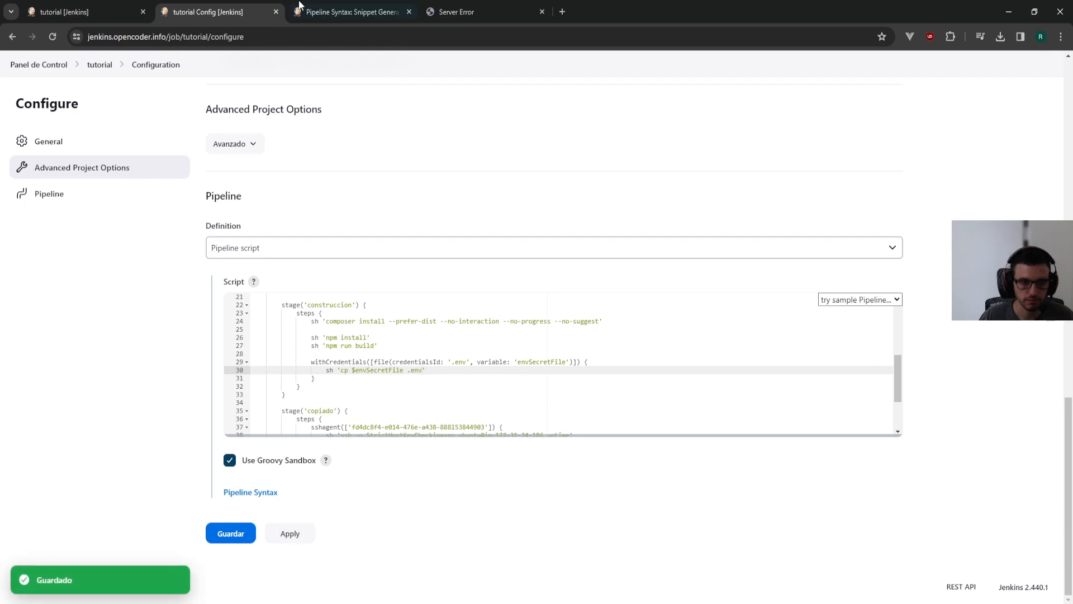
pyautogui.click(119, 5)
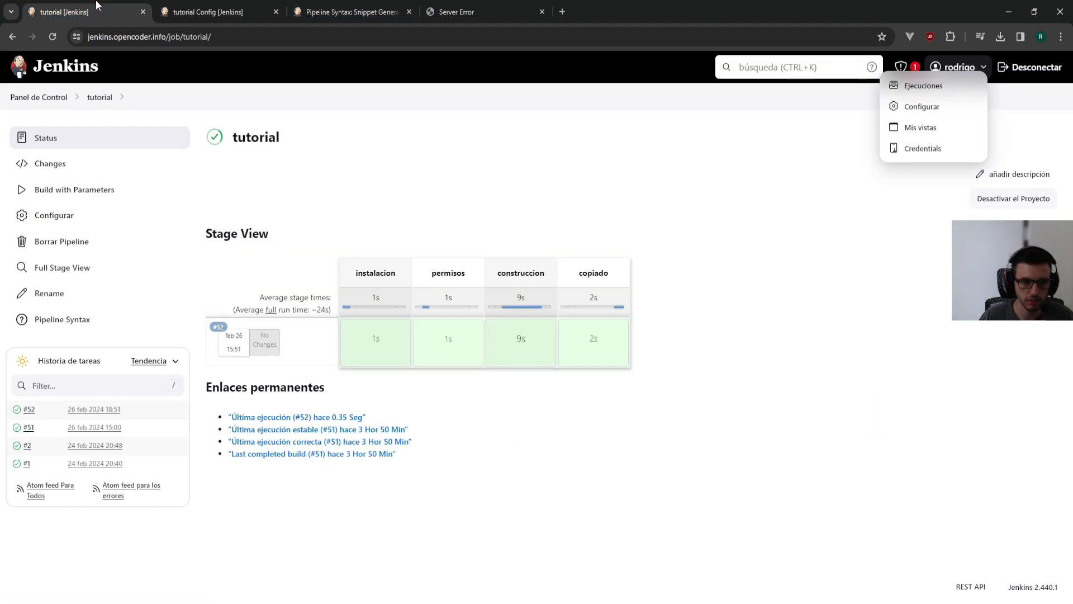
pyautogui.click(98, 200)
pyautogui.click(240, 330)
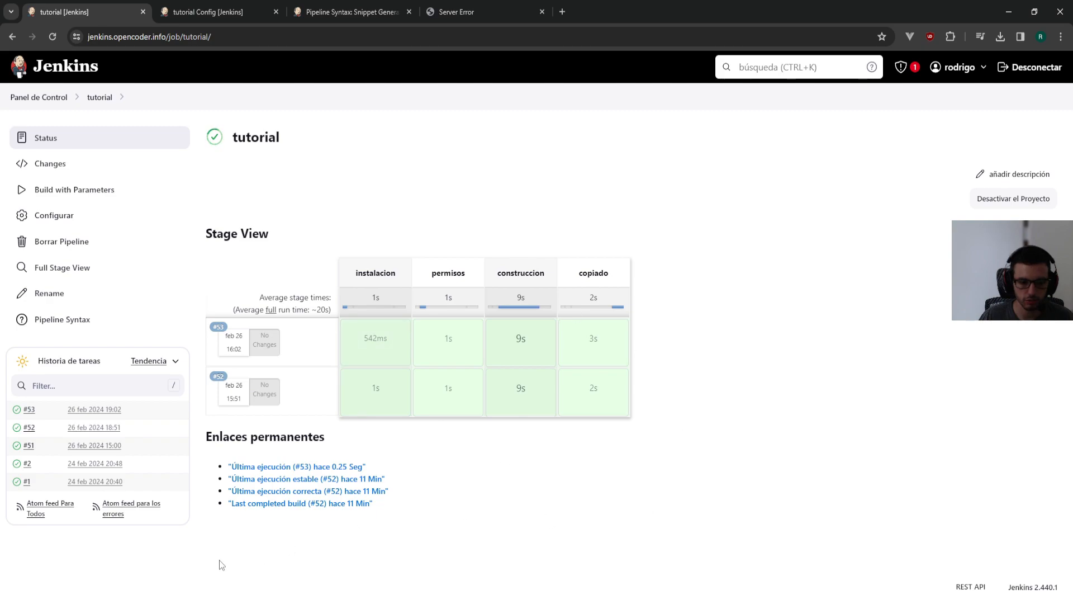
# Switch to the server's terminal and run ls -a in the tutorial folder to check for the .env file.
pyautogui.click(195, 601)
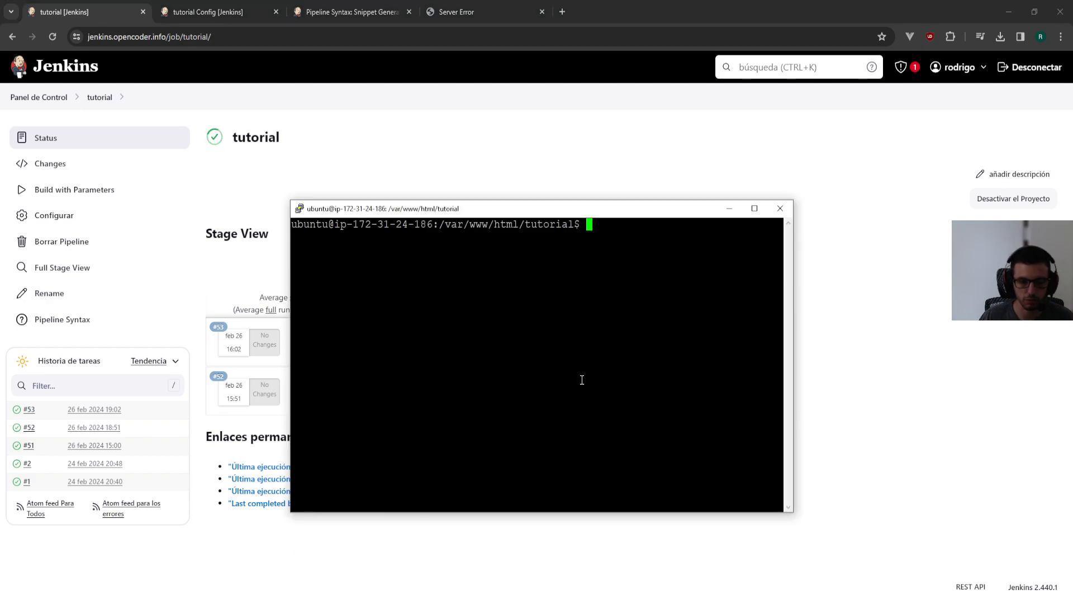
pyautogui.write('ls -a')
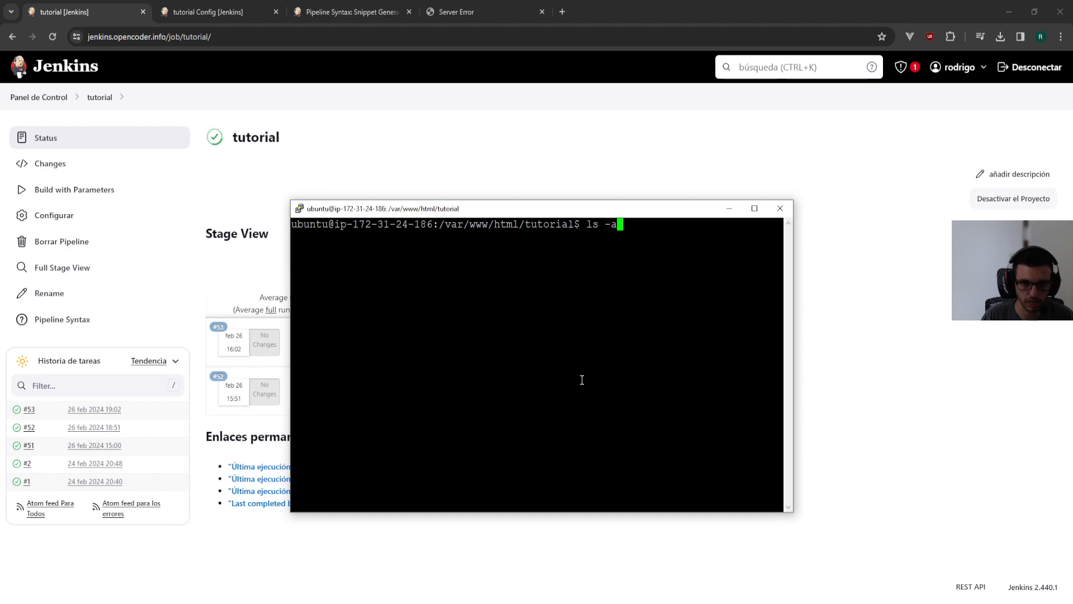
pyautogui.press('Return')
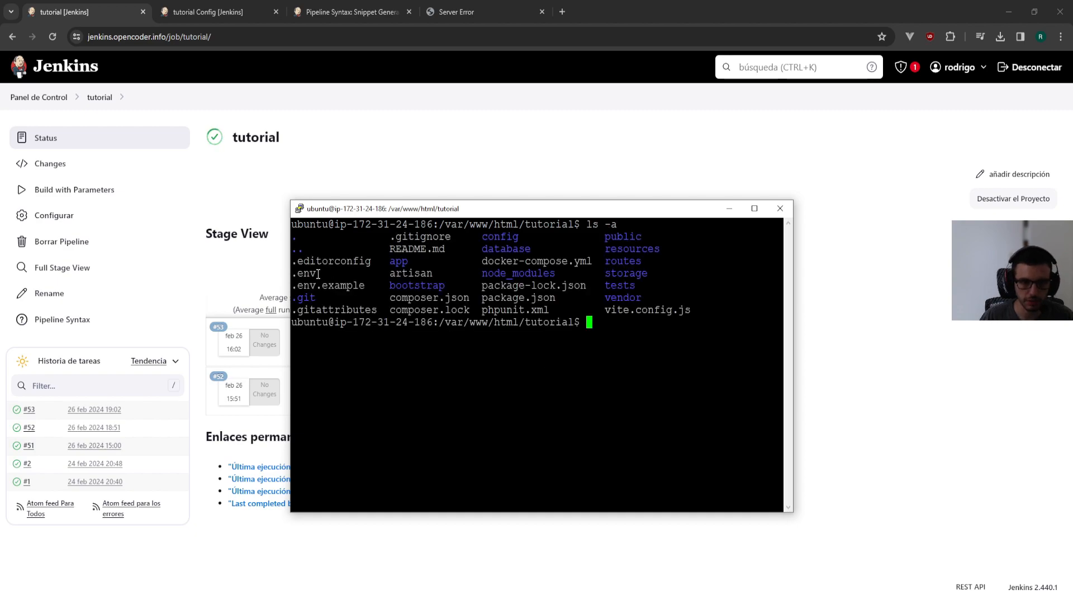
pyautogui.moveTo(316, 273); pyautogui.dragTo(292, 274)
pyautogui.click(663, 334)
# Reload the deployed site at tutorial.opencoder.info and examine the error message it shows.
pyautogui.click(456, 12)
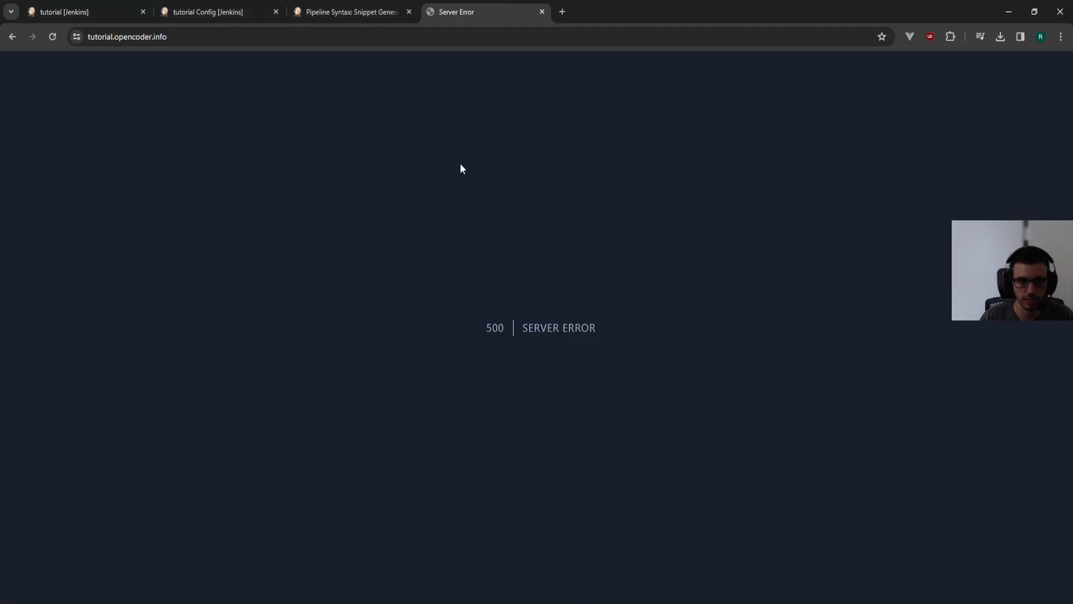
pyautogui.press('F5')
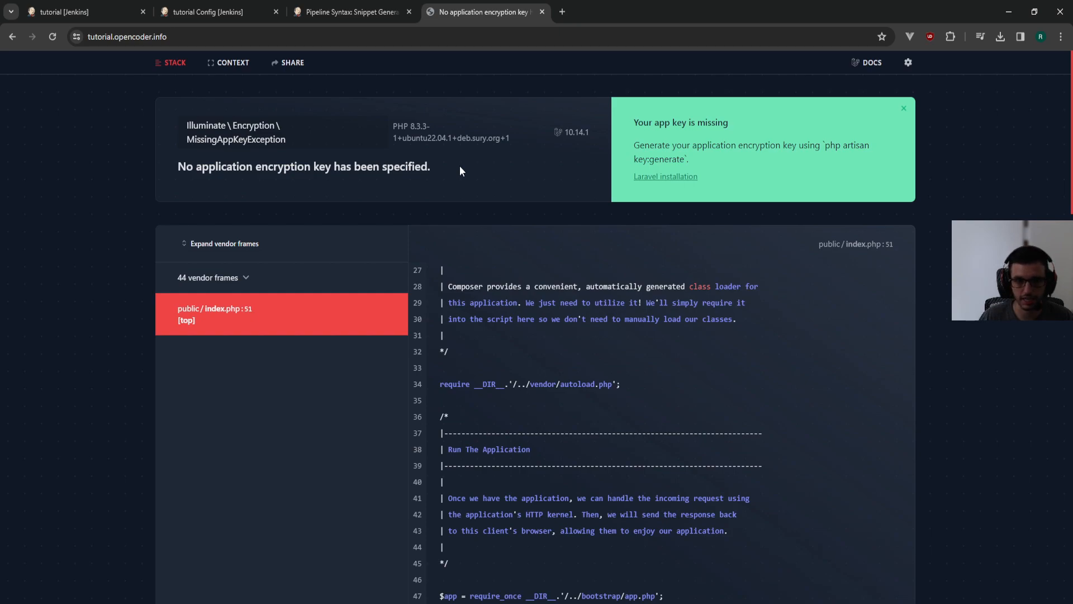
pyautogui.moveTo(460, 165); pyautogui.dragTo(180, 166)
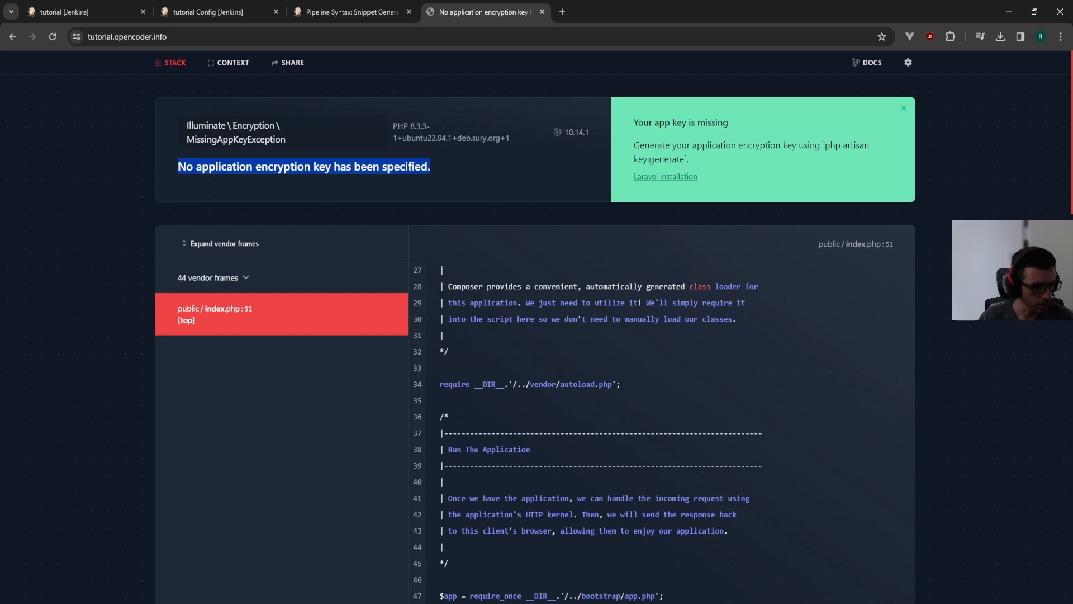
pyautogui.doubleClick(201, 166)
pyautogui.tripleClick(200, 166)
pyautogui.click(200, 164)
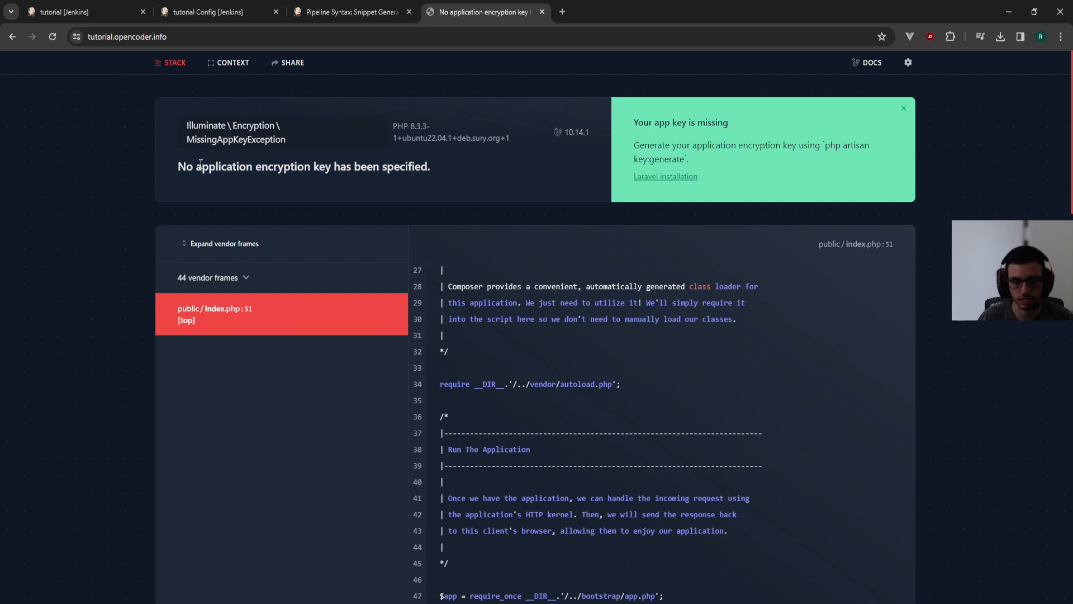
# Add an empty stage('configuracion') block between the construccion and copiado stages of the pipeline script.
pyautogui.hotkey('ctrl', 'Tab')
pyautogui.hotkey('ctrl', 'Tab')
pyautogui.click(331, 386)
pyautogui.click(333, 395)
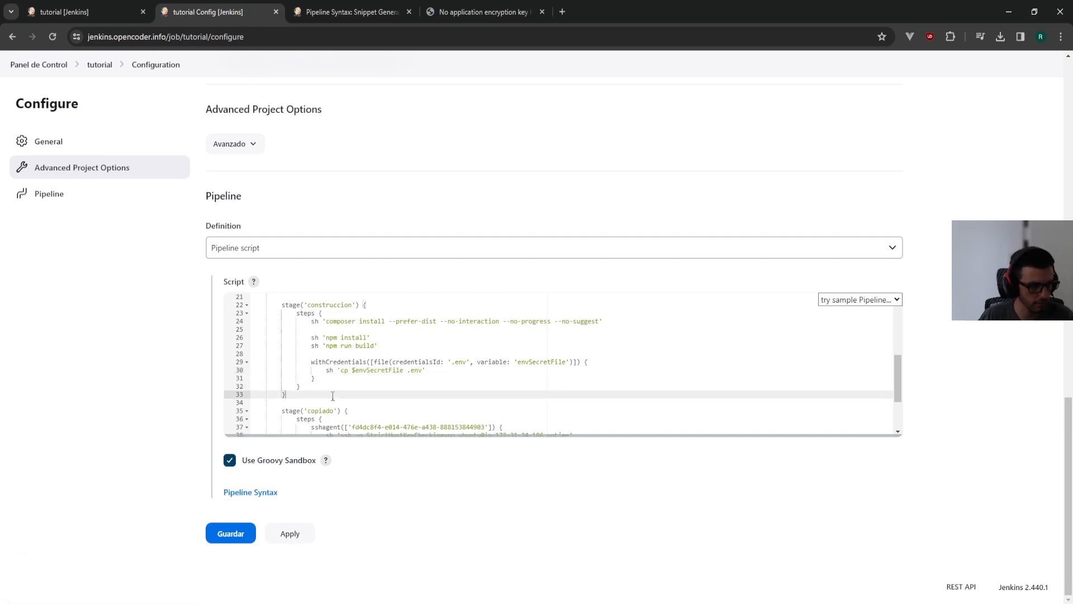
pyautogui.press('Return')
pyautogui.press('Return')
pyautogui.scroll(-1, 336, 398)
pyautogui.scroll(1, 336, 398)
pyautogui.scroll(4, 336, 397)
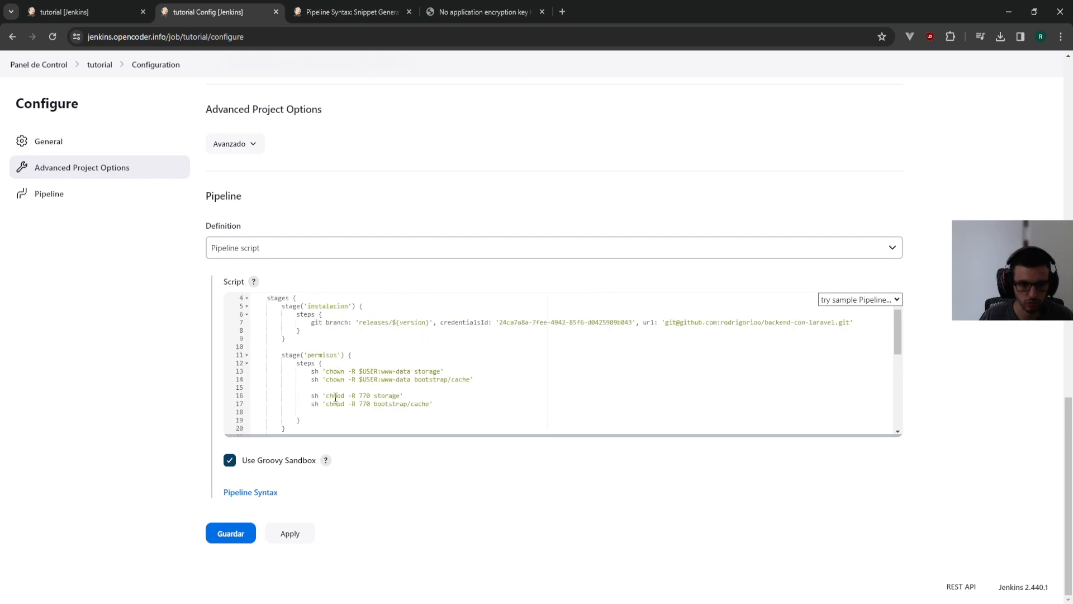
pyautogui.scroll(-5, 336, 397)
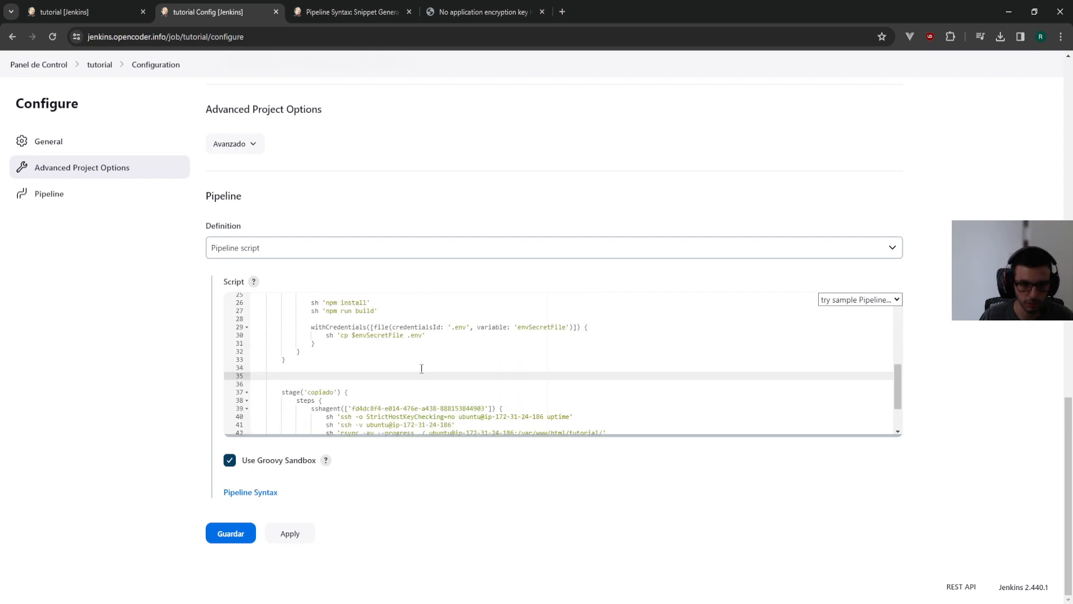
pyautogui.write("stage('configu")
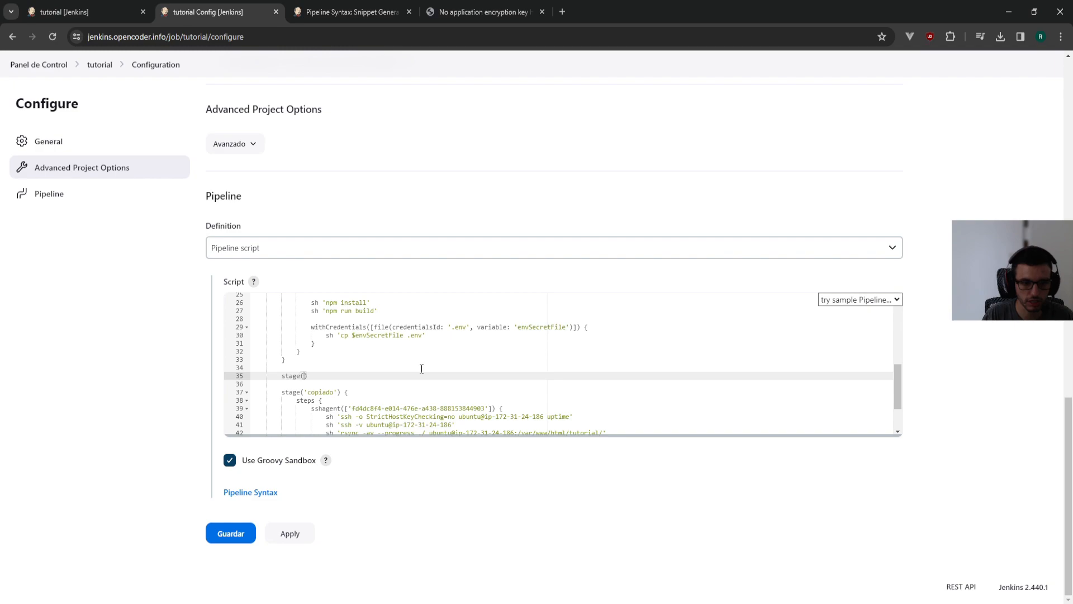
pyautogui.write("racion') {")
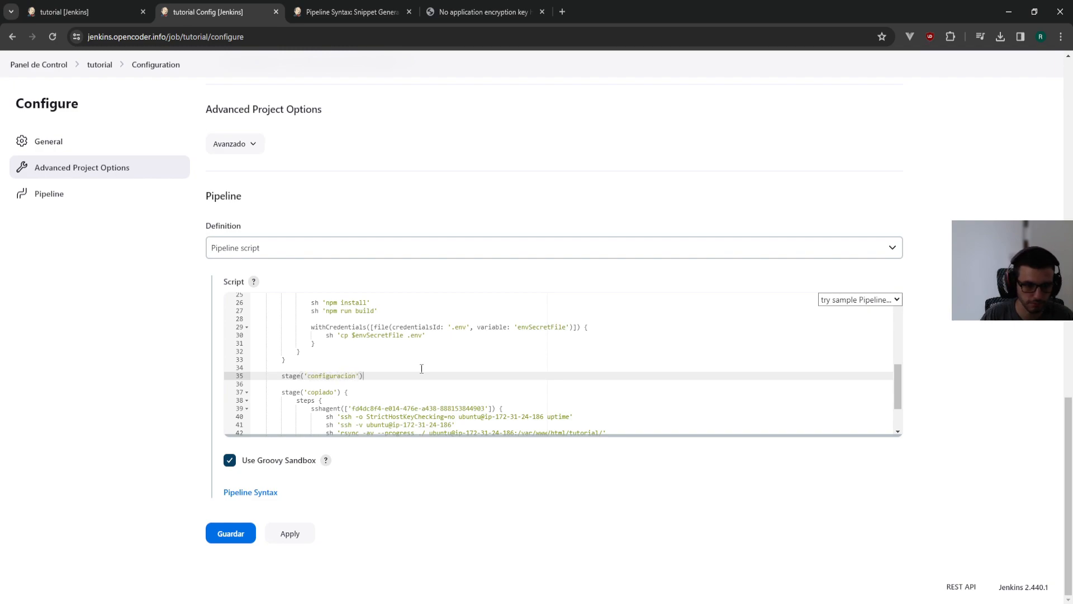
pyautogui.press('Return')
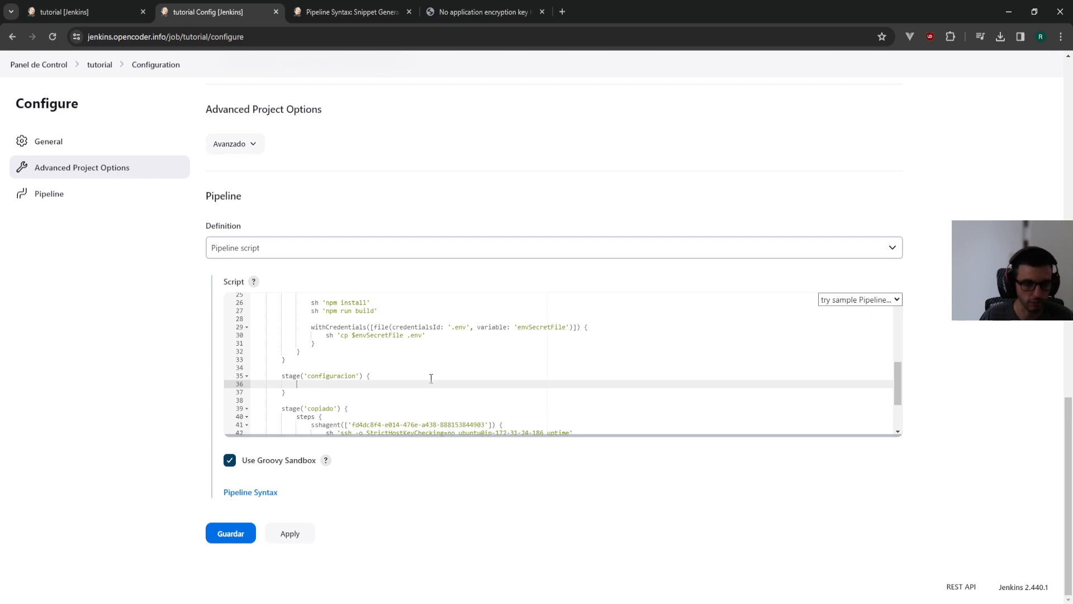
# Add a steps block to the configuracion stage containing sh 'php artisan key:generate'.
pyautogui.scroll(-1, 431, 378)
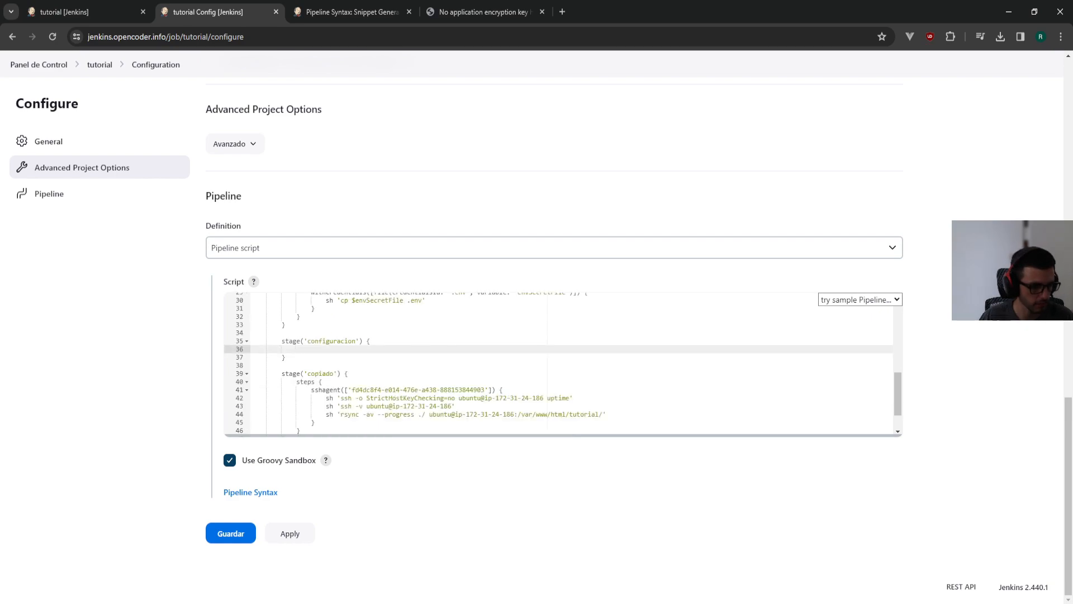
pyautogui.scroll(1, 364, 322)
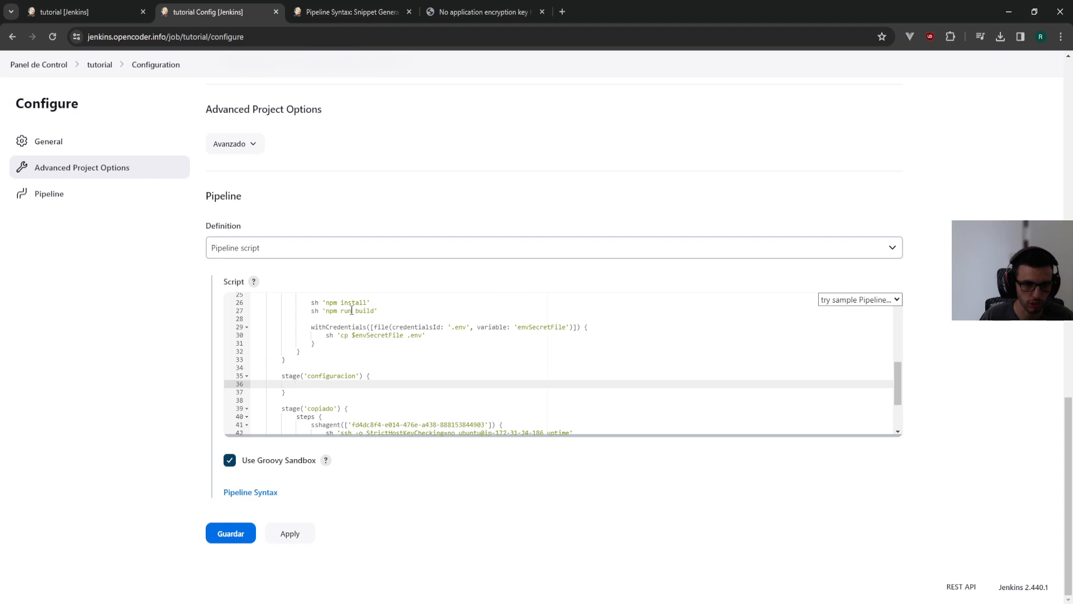
pyautogui.scroll(1, 357, 335)
pyautogui.moveTo(329, 320); pyautogui.dragTo(599, 322)
pyautogui.scroll(-1, 413, 373)
pyautogui.click(383, 385)
pyautogui.write('steps {')
pyautogui.press('Return')
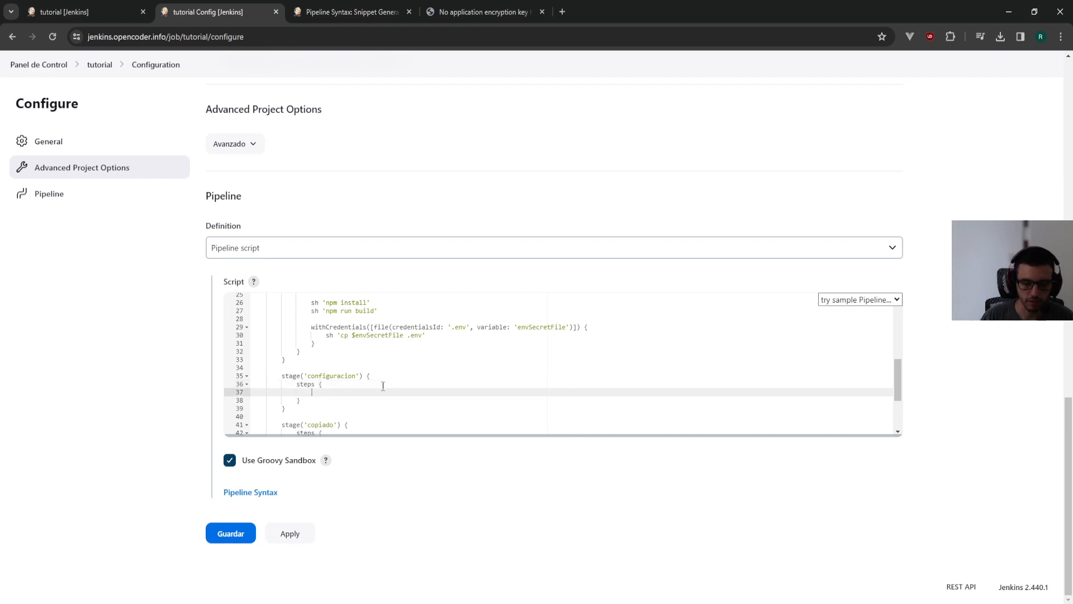
pyautogui.write('s')
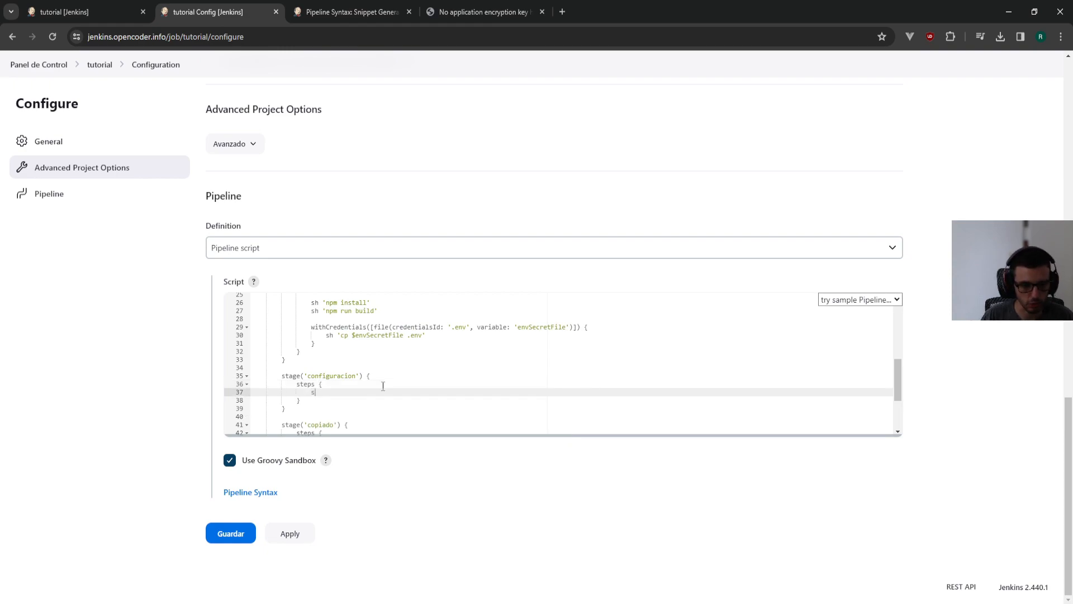
pyautogui.write("h 'php artisan key:generate")
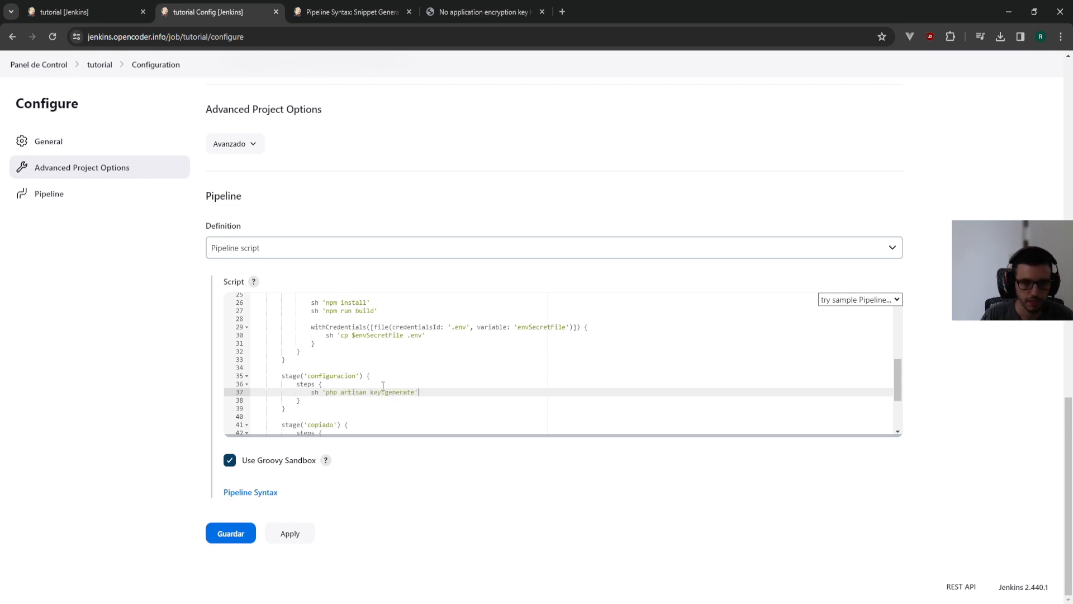
# Add the line sh 'php artisan migrate' below the key:generate command in the configuracion stage.
pyautogui.press('Return')
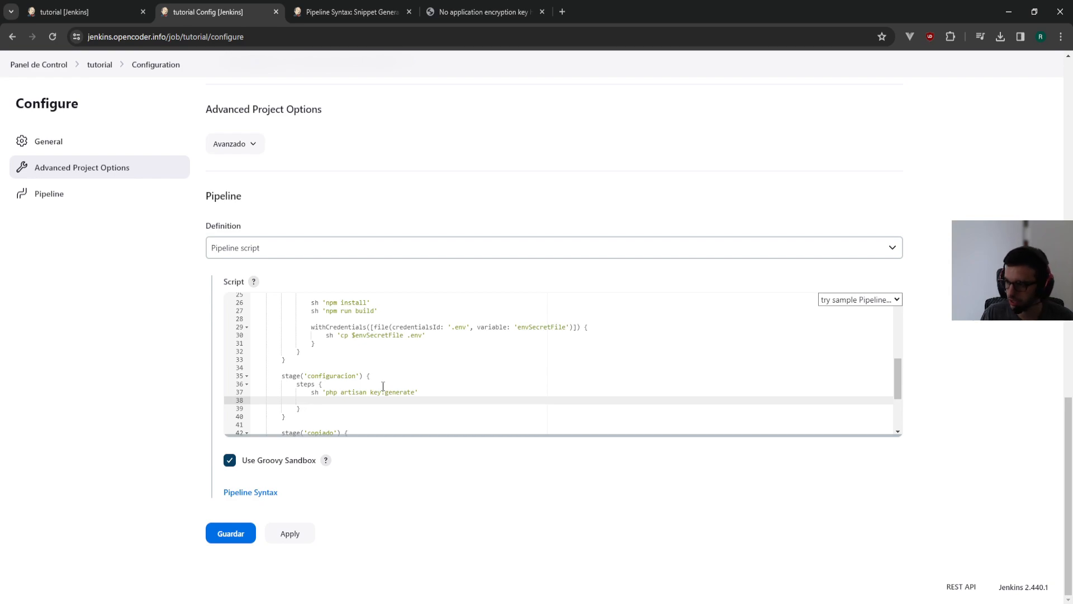
pyautogui.write("sh 'php artisan")
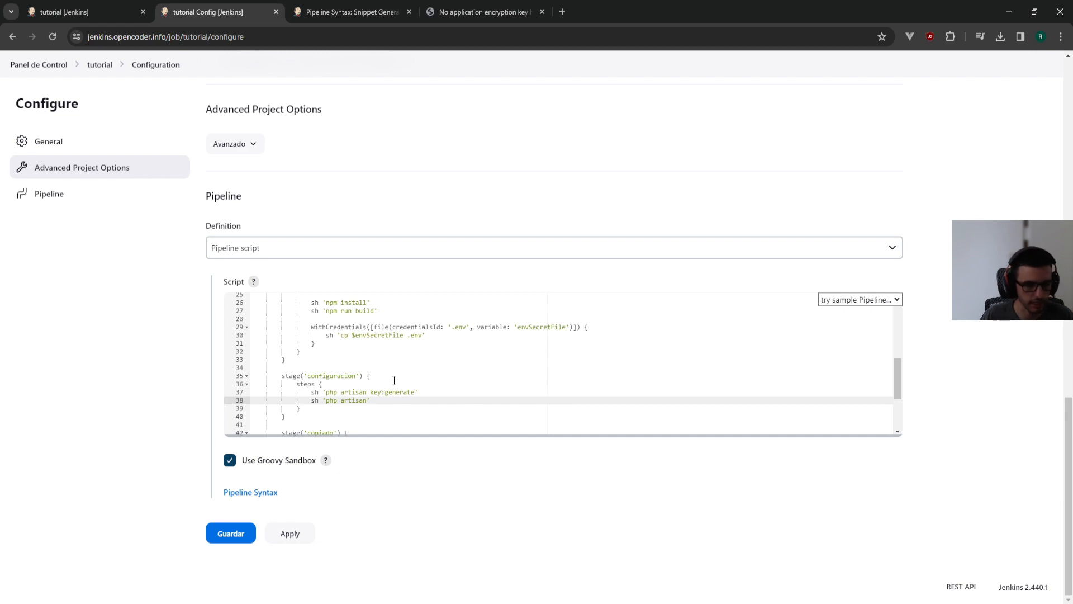
pyautogui.write(' migrate')
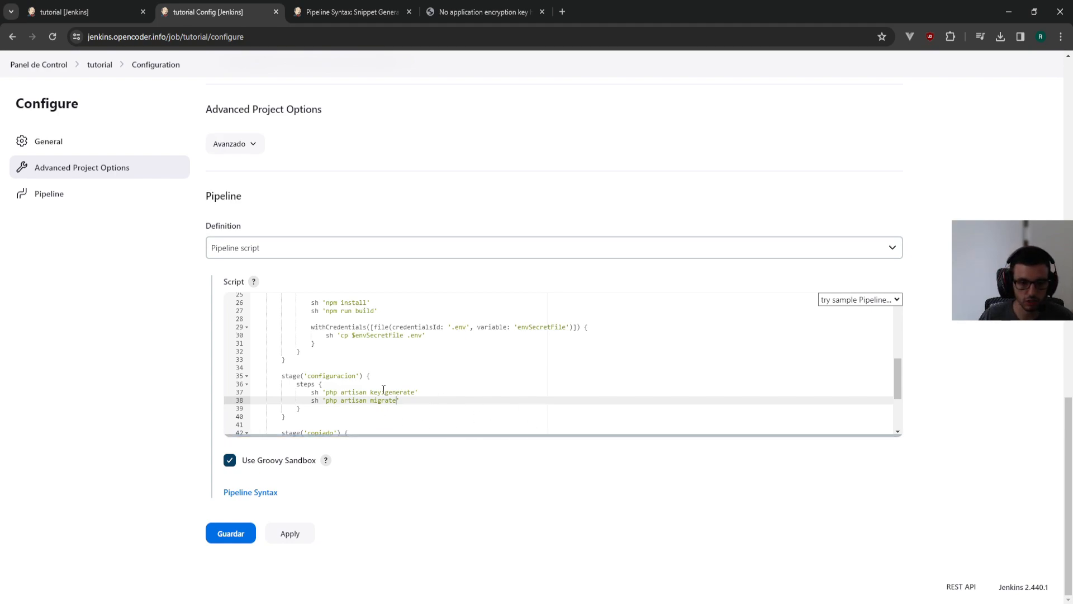
pyautogui.doubleClick(359, 402)
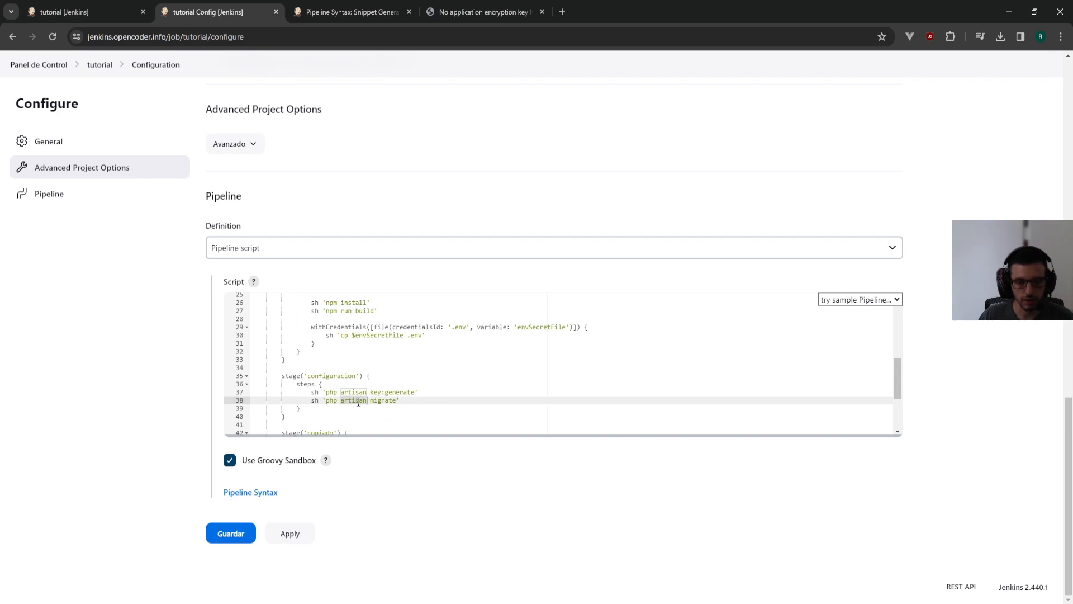
pyautogui.doubleClick(389, 401)
# Add sh 'php artisan optimize:clear' below the migrate command in the configuracion stage and apply the pipeline configuration.
pyautogui.click(438, 398)
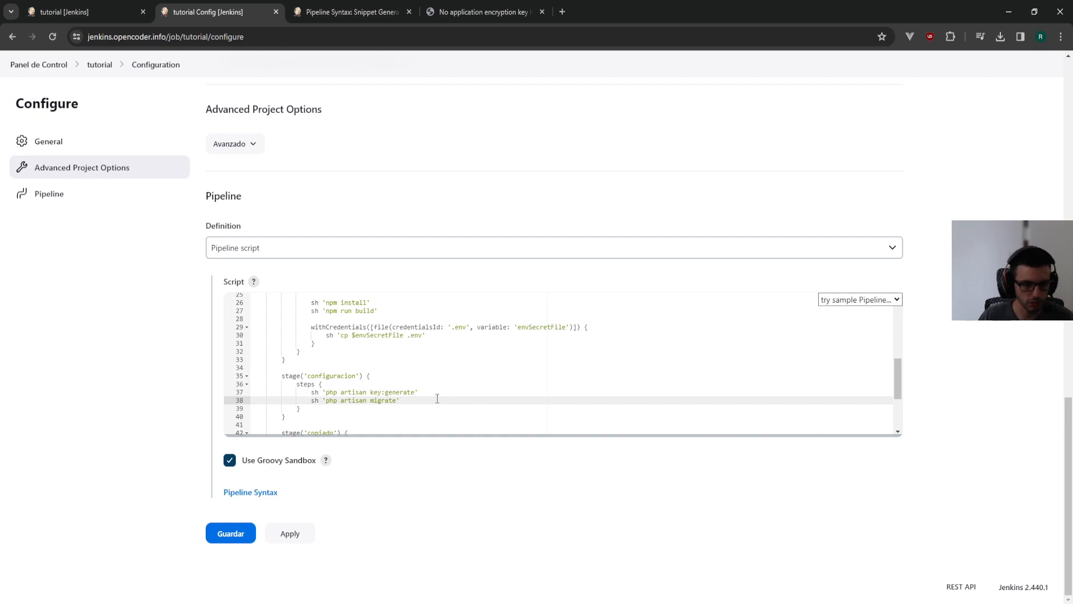
pyautogui.press('Return')
pyautogui.write('sh')
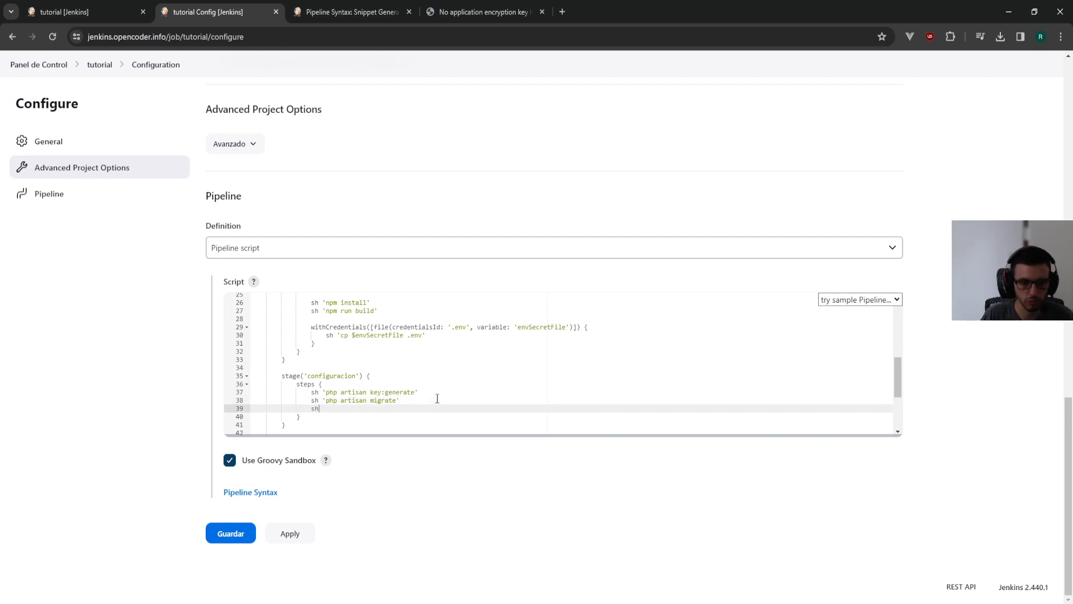
pyautogui.write(" 'php artisan optimize:clear")
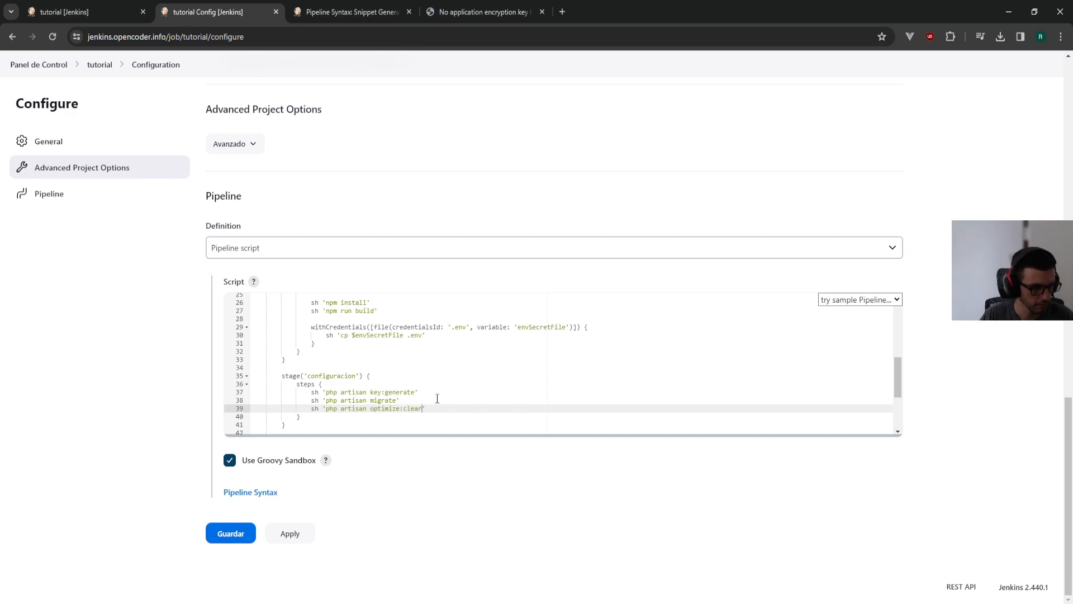
pyautogui.click(290, 534)
# Run the tutorial pipeline with the version parameter 1.0.
pyautogui.hotkey('ctrl', 'shift', 'Tab')
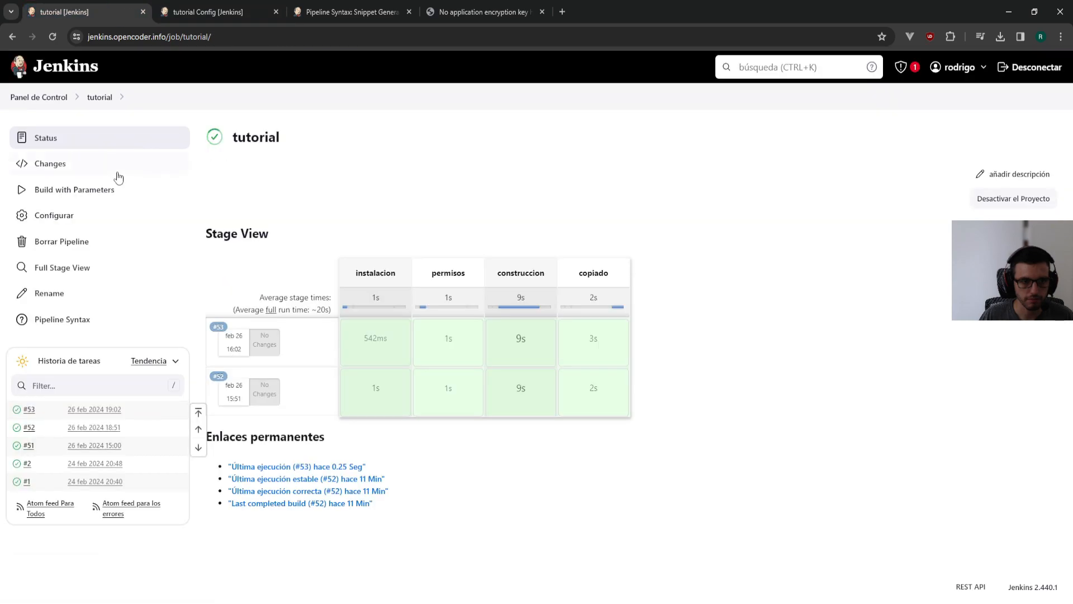
pyautogui.click(114, 199)
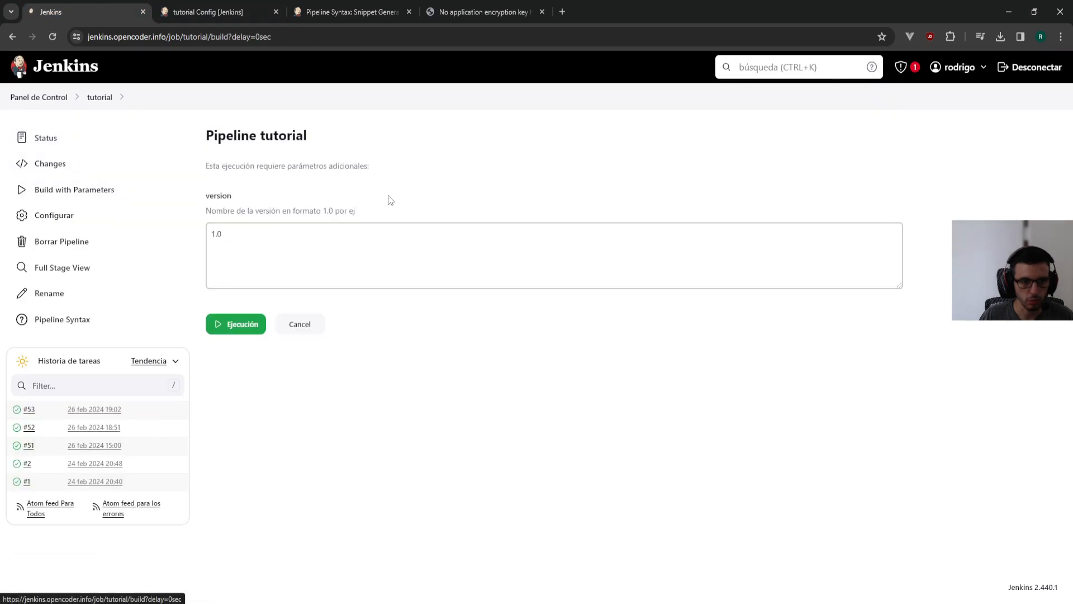
pyautogui.click(250, 322)
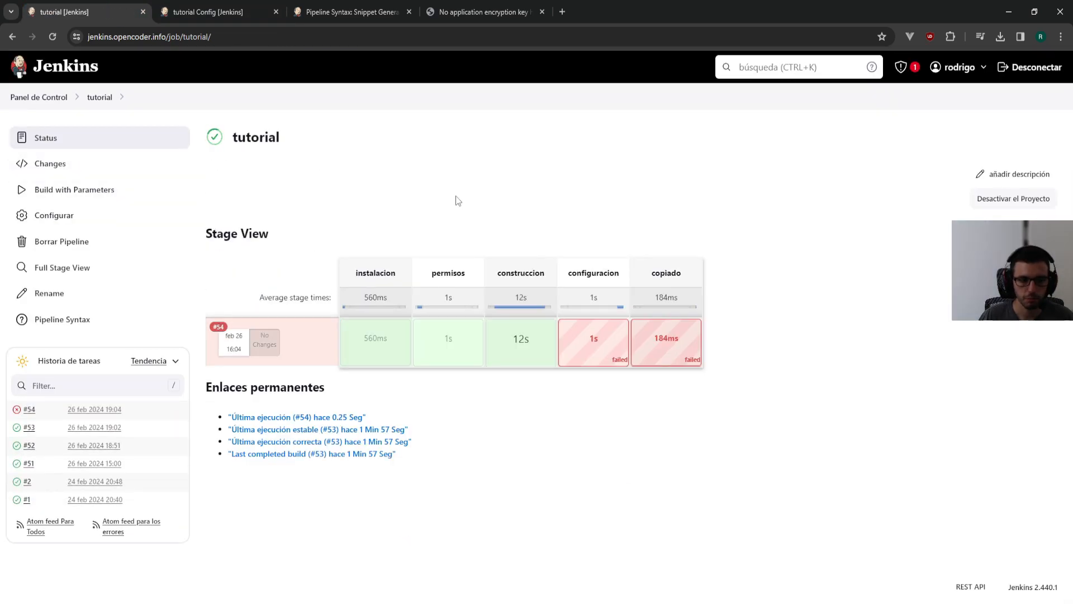
# Open the console output of build #54 separately and examine the log of its configuracion stage.
pyautogui.moveTo(43, 412)
pyautogui.rightClick(97, 225)
pyautogui.click(134, 239)
pyautogui.click(246, 11)
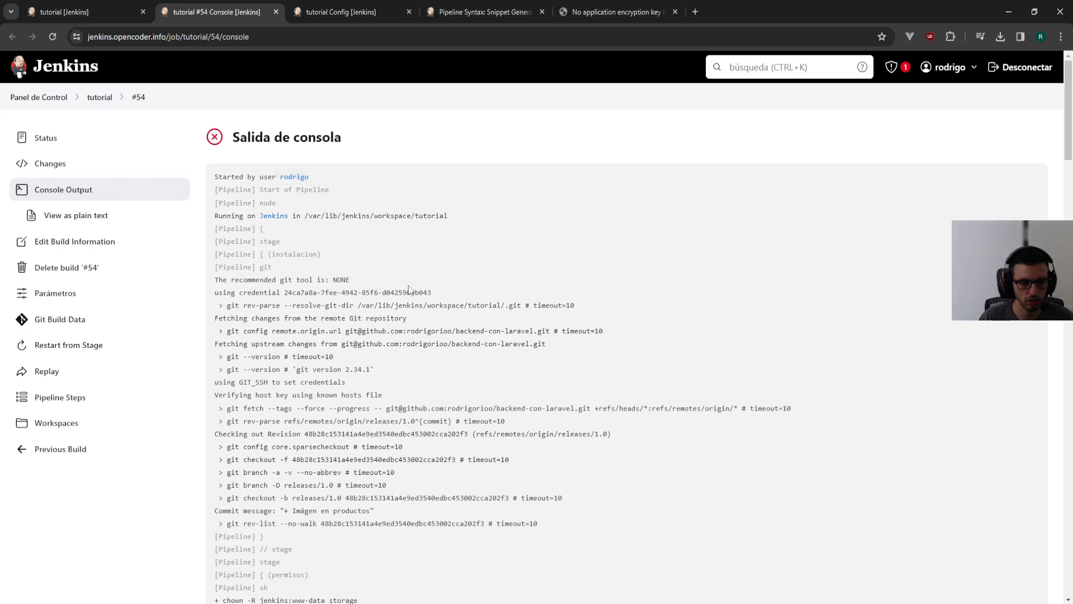
pyautogui.scroll(-20, 407, 302)
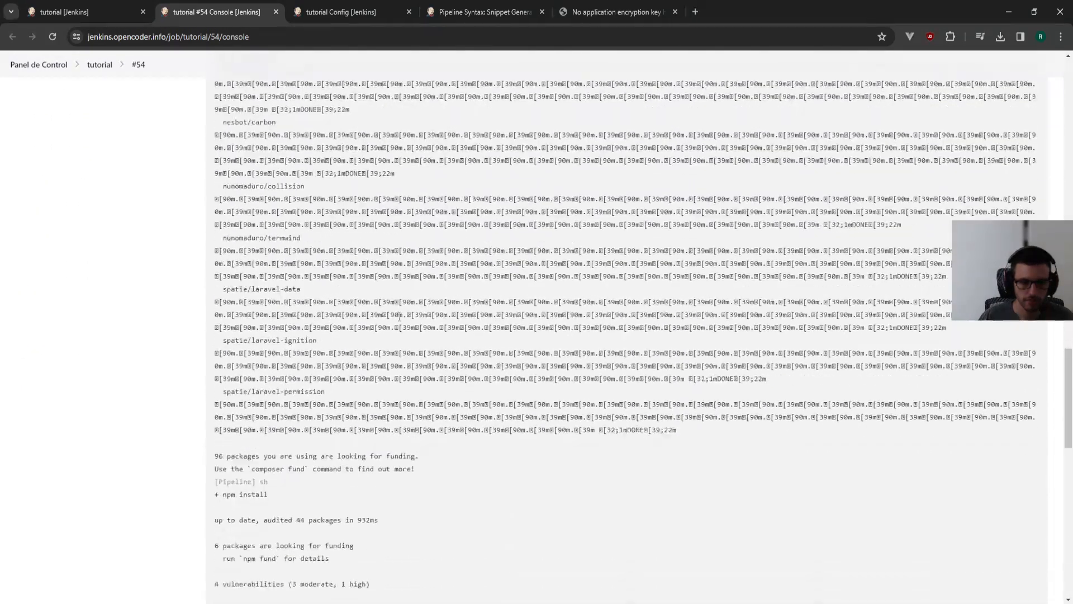
pyautogui.scroll(1, 399, 310)
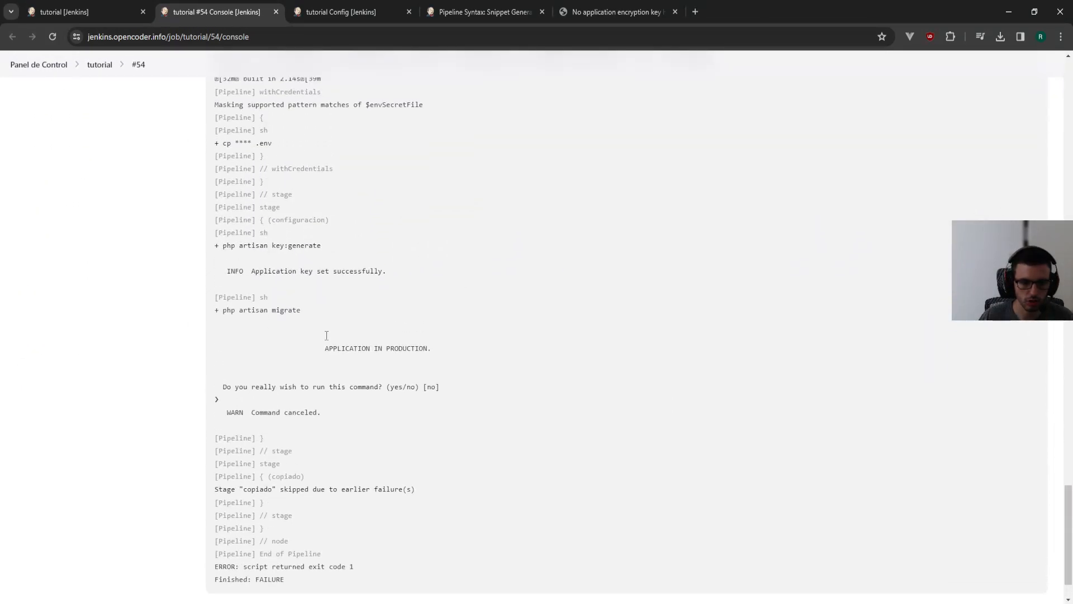
pyautogui.moveTo(327, 348); pyautogui.dragTo(422, 349)
# Switch to the .env file in Sublime Text to check its APP_ENV value, then return to the build's console output.
pyautogui.hotkey('alt', 'Tab')
pyautogui.moveTo(70, 60); pyautogui.dragTo(117, 60)
pyautogui.scroll(2, 170, 79)
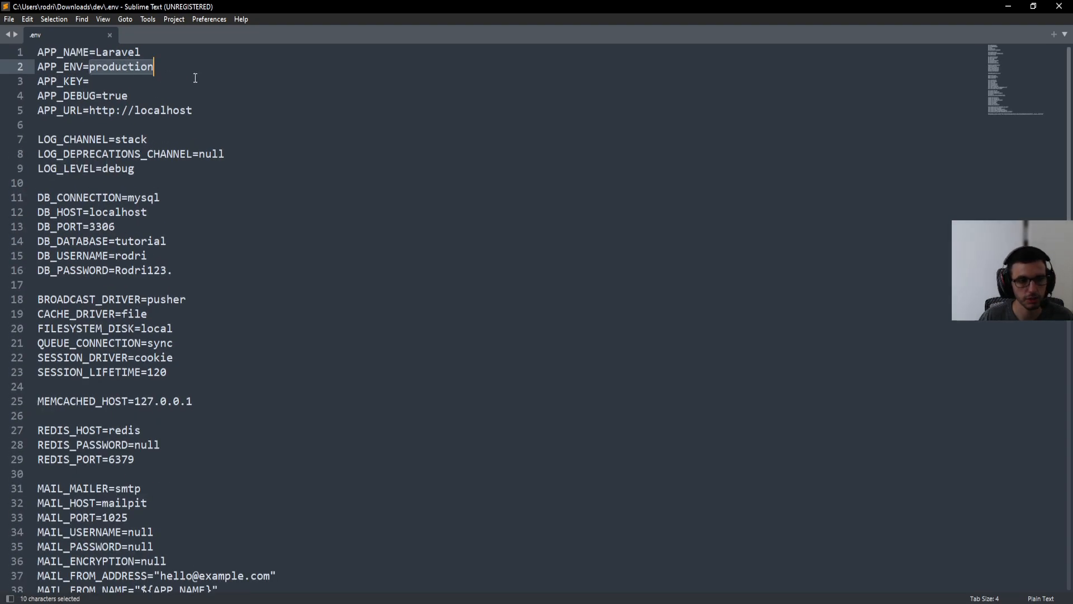
pyautogui.click(1007, 6)
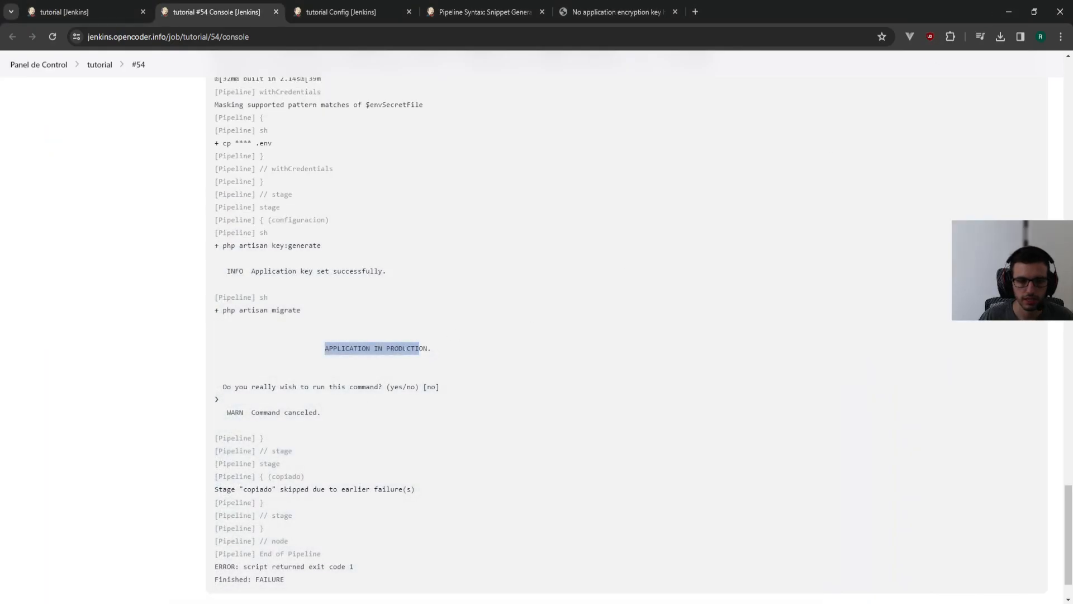
# Examine the output of the php artisan migrate command in build #54's log, then close the log.
pyautogui.doubleClick(405, 348)
pyautogui.doubleClick(285, 310)
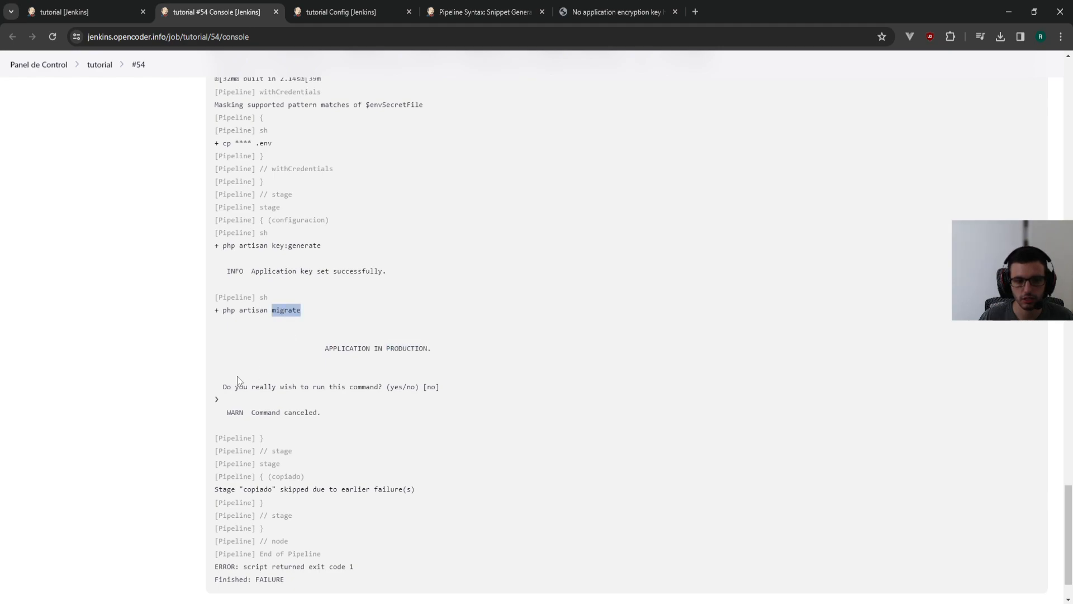
pyautogui.moveTo(221, 387); pyautogui.dragTo(484, 384)
pyautogui.click(484, 384)
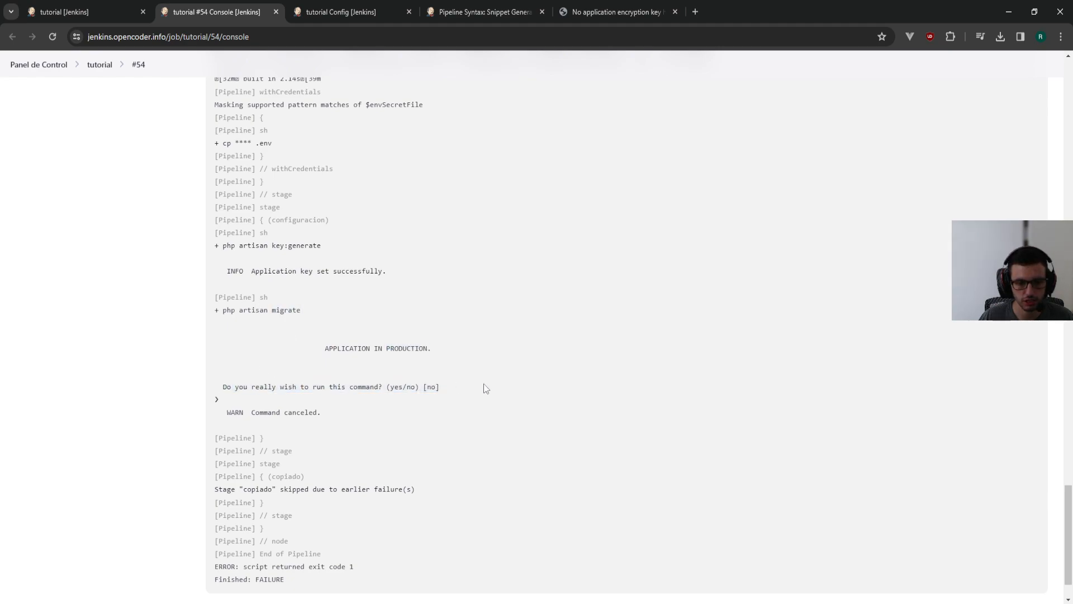
pyautogui.click(277, 11)
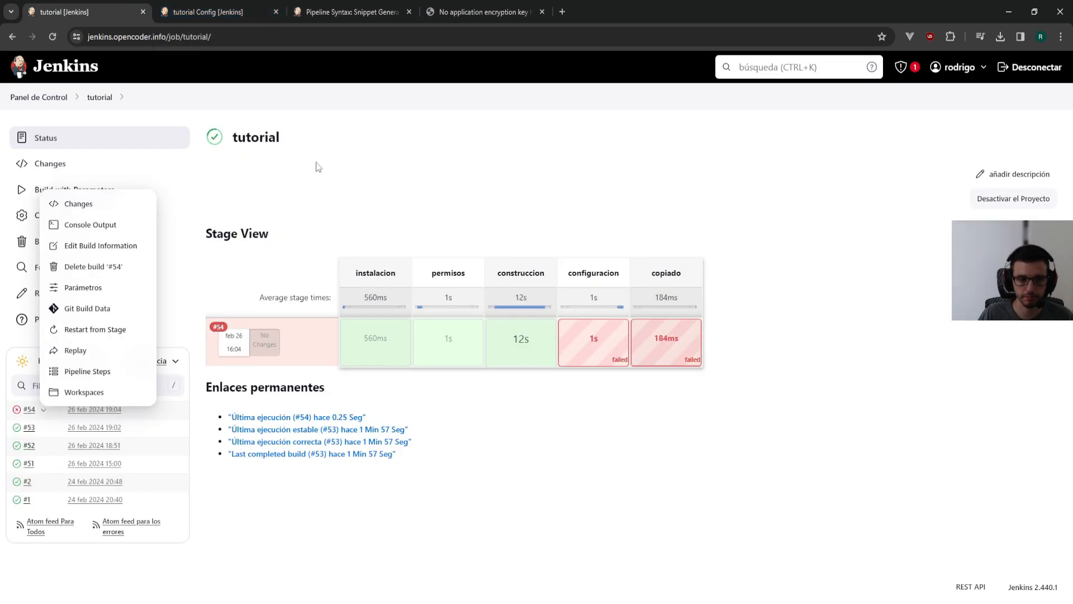
pyautogui.click(351, 182)
# Append --force to the php artisan migrate command in the configuracion stage and apply the configuration.
pyautogui.click(241, 10)
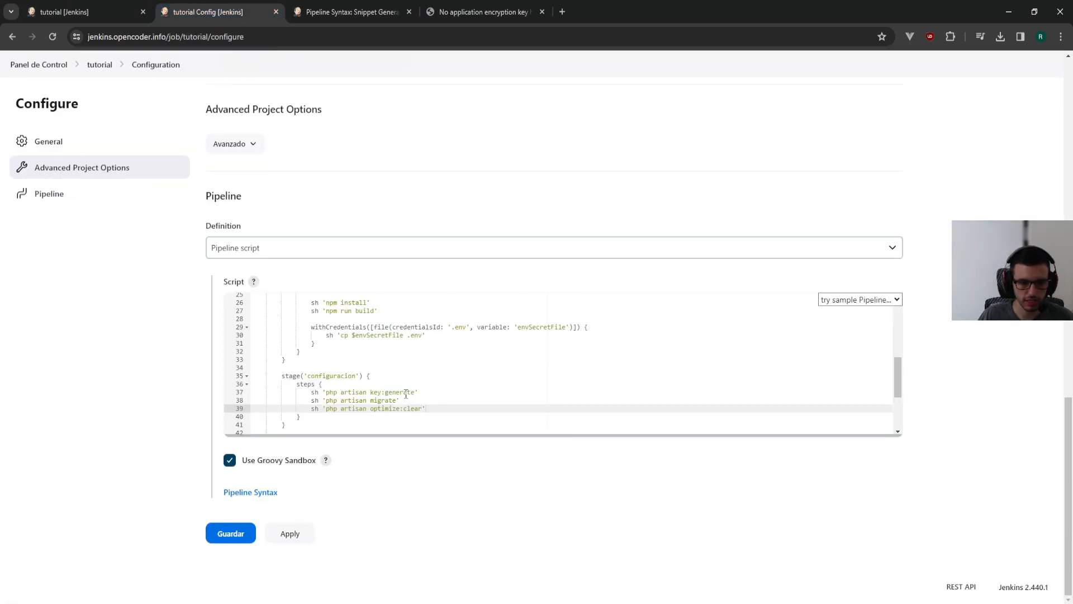
pyautogui.scroll(-2, 406, 393)
pyautogui.click(398, 365)
pyautogui.write('--force')
pyautogui.click(300, 535)
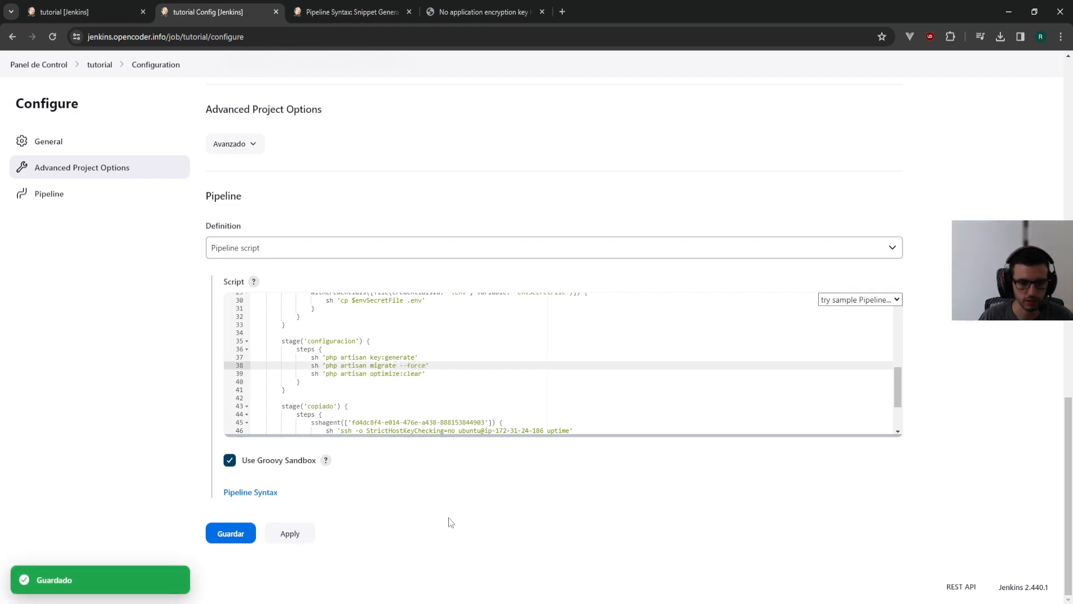
# Run the tutorial pipeline again with its default parameters to test the forced migration.
pyautogui.click(101, 8)
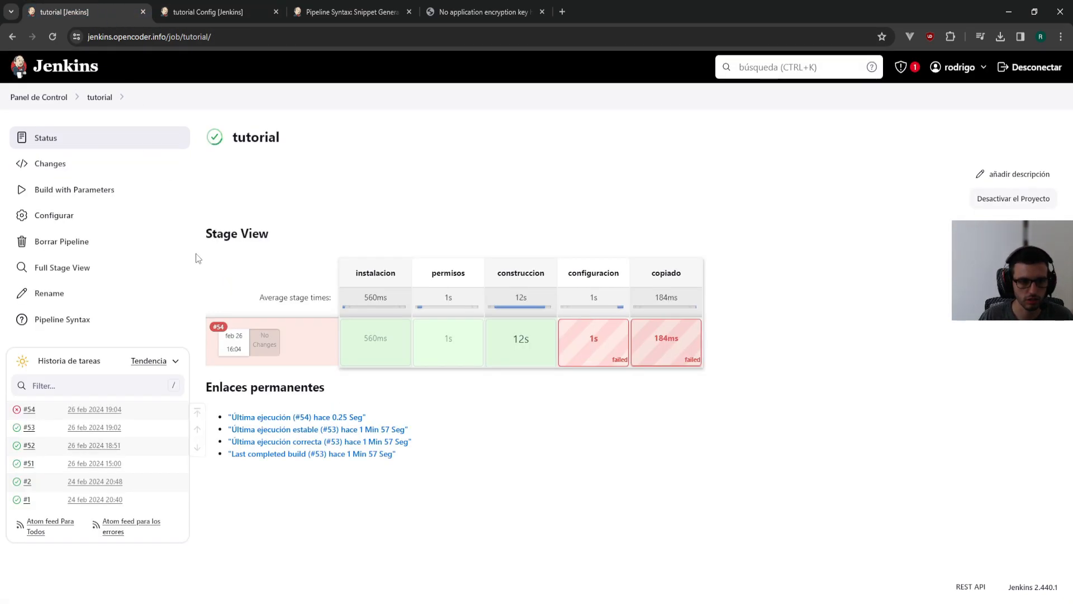
pyautogui.click(91, 190)
pyautogui.click(238, 324)
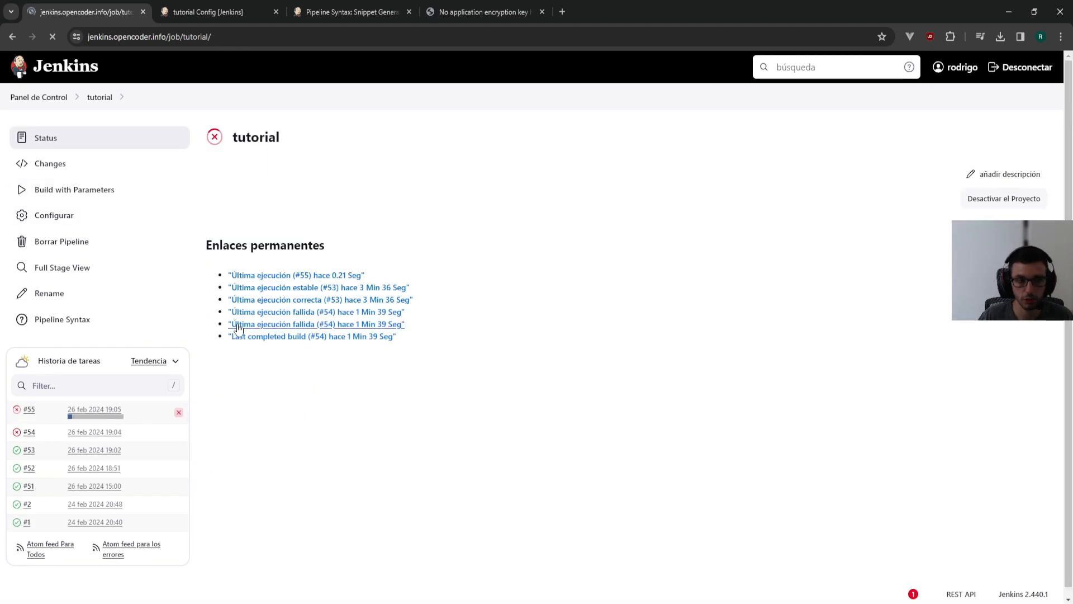
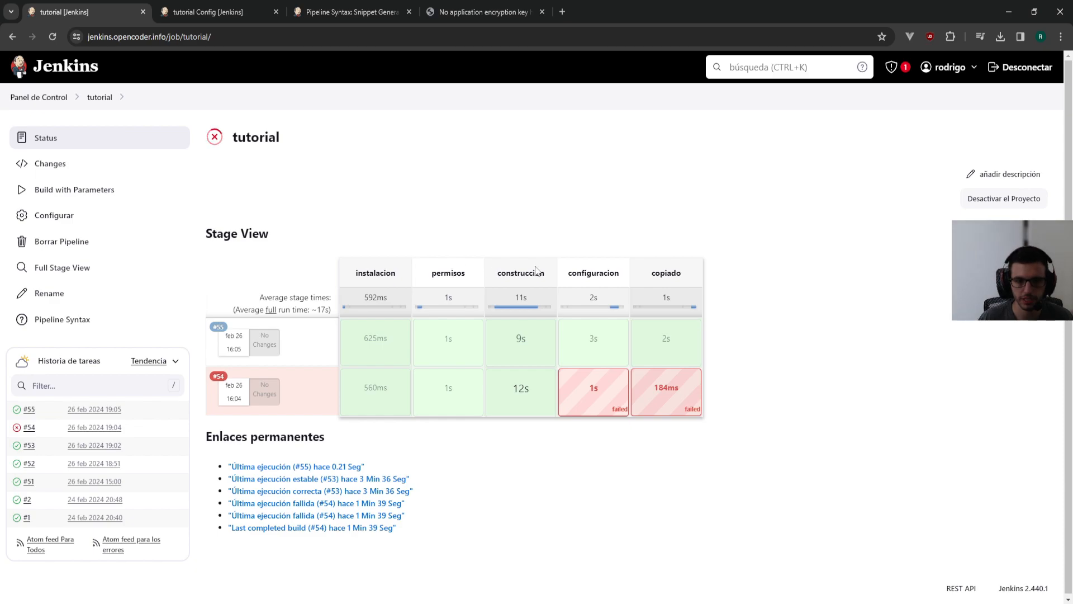
# Check the configuracion and copiado stages of build #55 and review the construccion stage in the pipeline script.
pyautogui.doubleClick(592, 274)
pyautogui.doubleClick(665, 273)
pyautogui.click(674, 253)
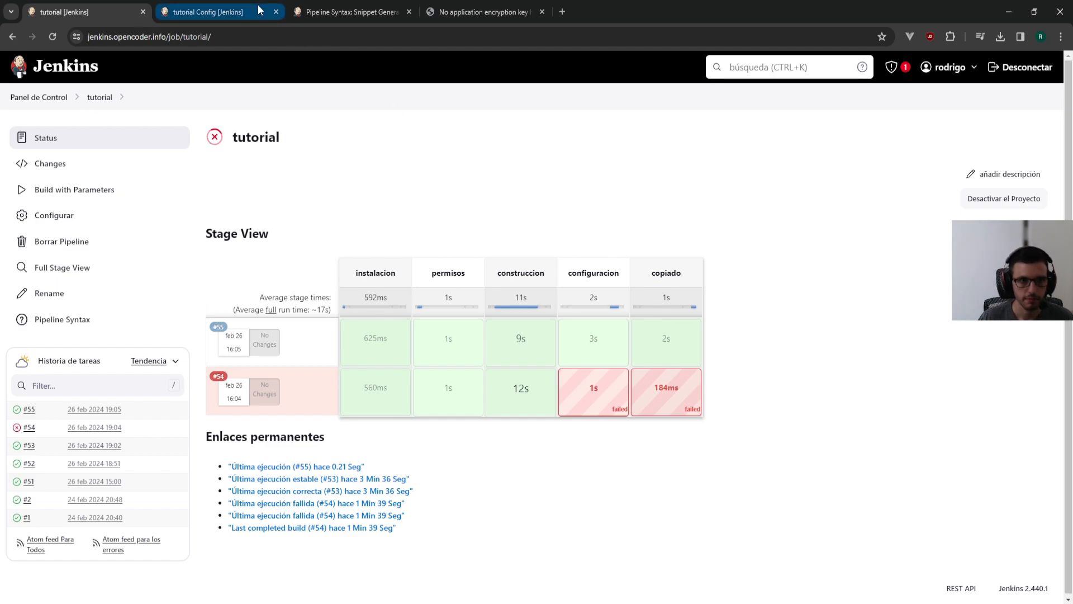
pyautogui.click(207, 12)
pyautogui.scroll(-2, 386, 372)
pyautogui.scroll(3, 386, 372)
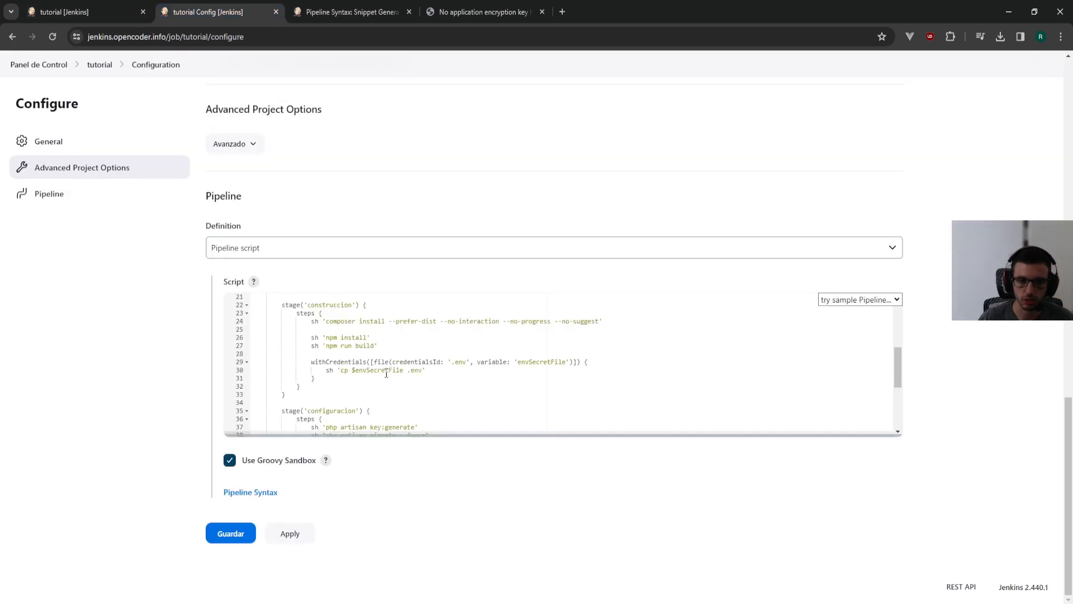
# Reload the deployed tutorial.opencoder.info site and examine the exception about resources/js/carrito.js.
pyautogui.click(478, 11)
pyautogui.press('F5')
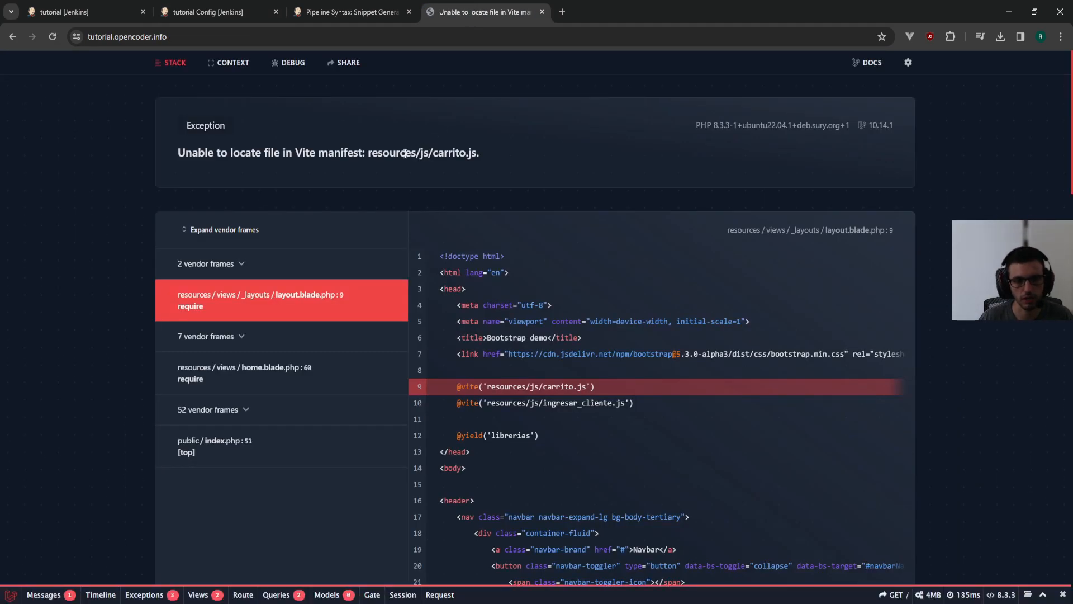
pyautogui.doubleClick(405, 153)
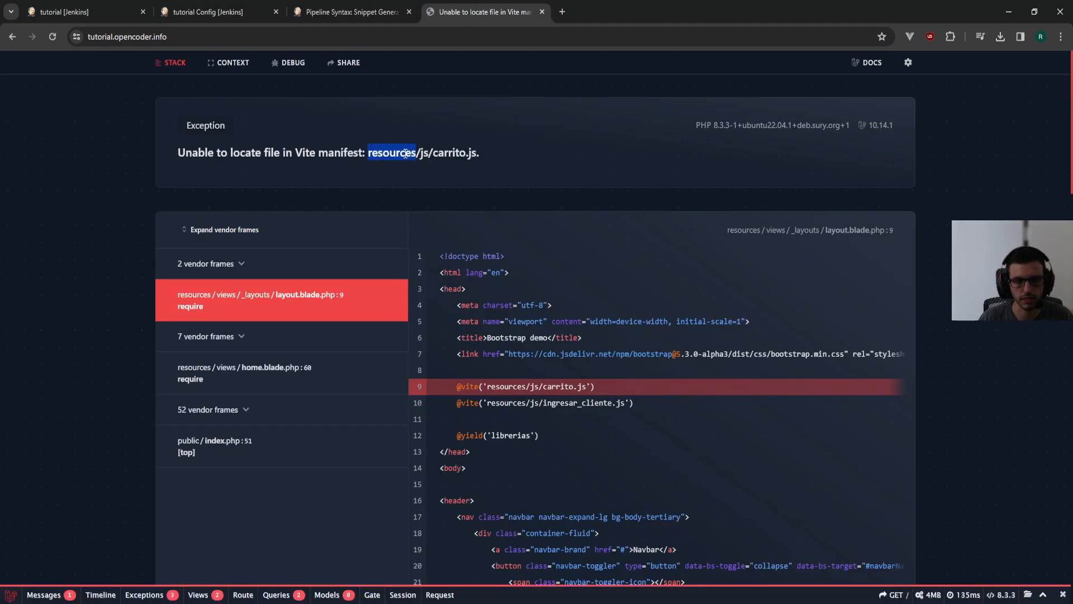
pyautogui.click(406, 153)
pyautogui.doubleClick(405, 153)
pyautogui.click(252, 163)
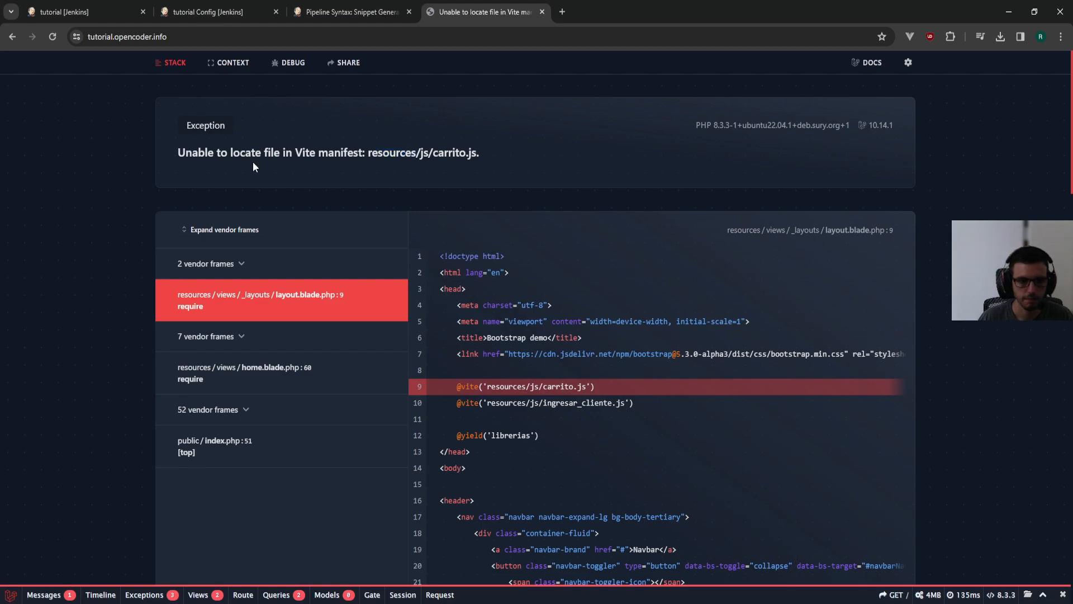
pyautogui.doubleClick(376, 159)
pyautogui.doubleClick(448, 153)
pyautogui.click(496, 154)
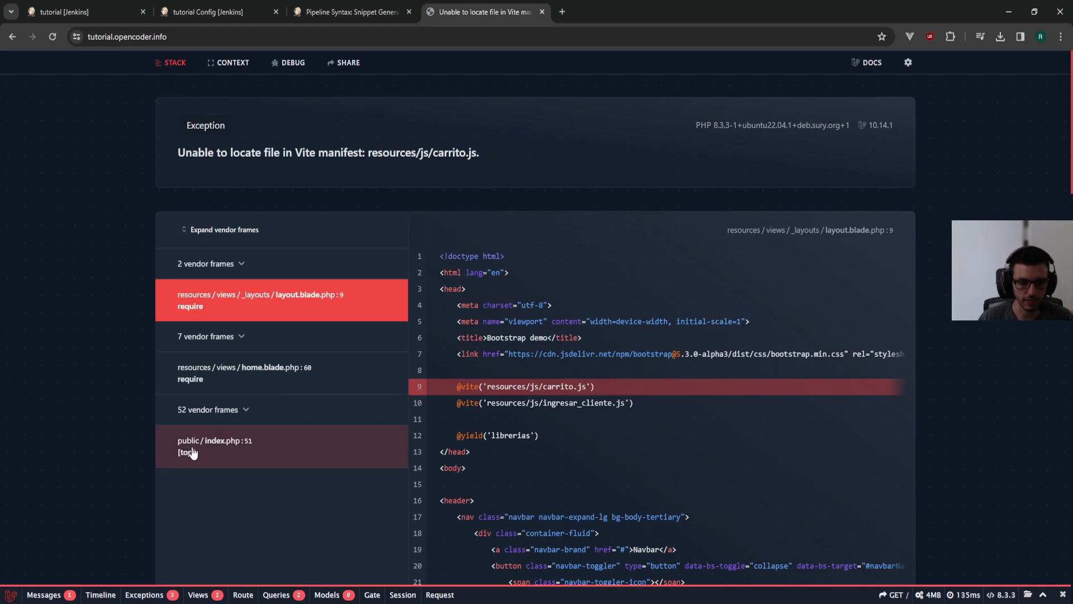
# Switch to PhpStorm and, in vite.config.js, put each Laravel plugin input entry on its own line, adding an empty line for more entries.
pyautogui.hotkey('alt', 'Tab')
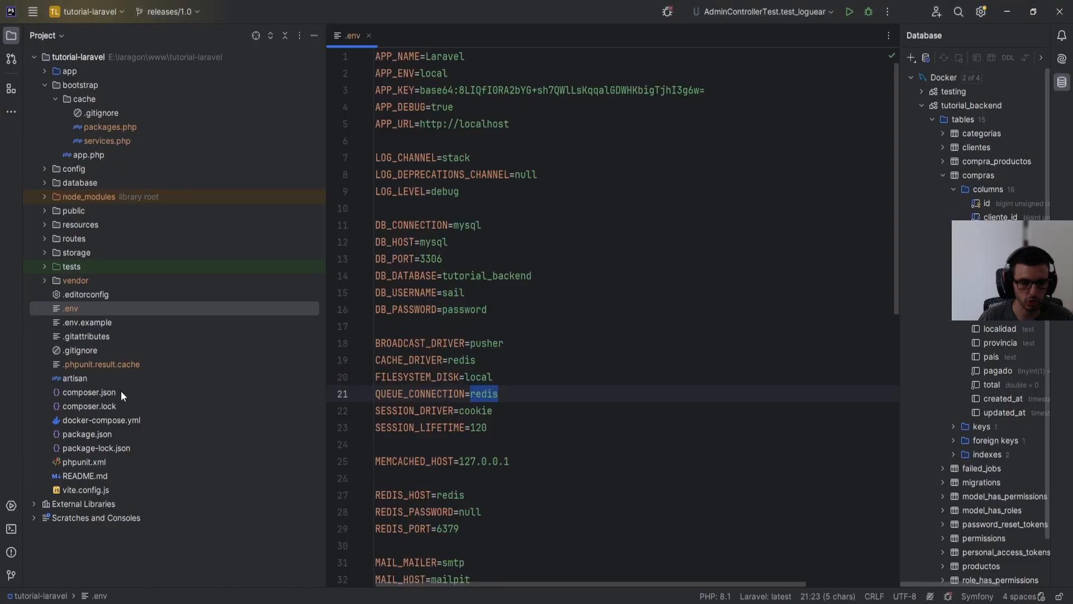
pyautogui.doubleClick(104, 492)
pyautogui.click(490, 193)
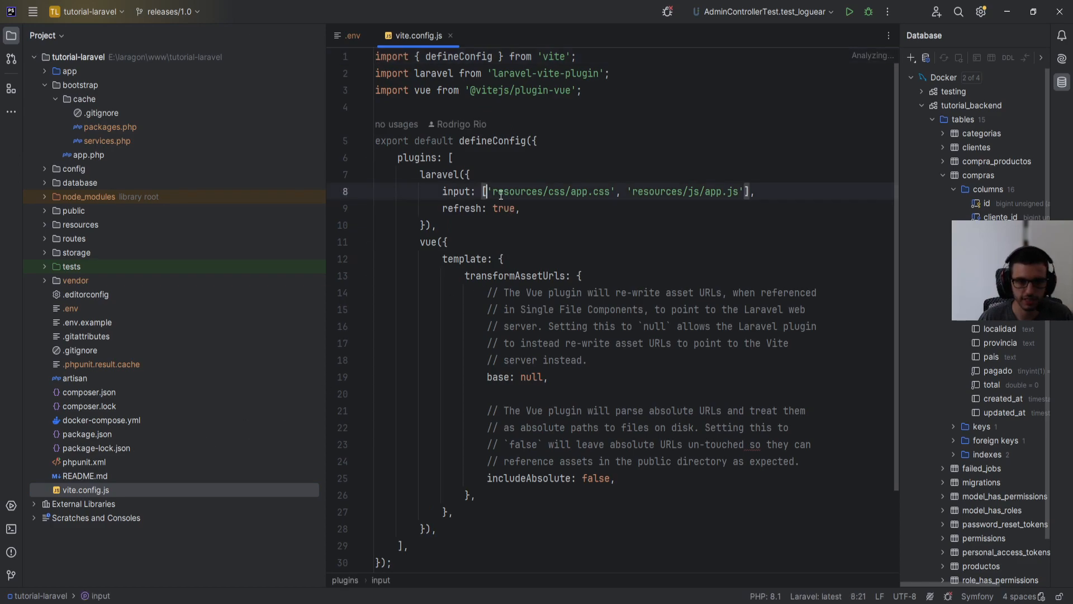
pyautogui.press('Return')
pyautogui.click(598, 208)
pyautogui.press('Return')
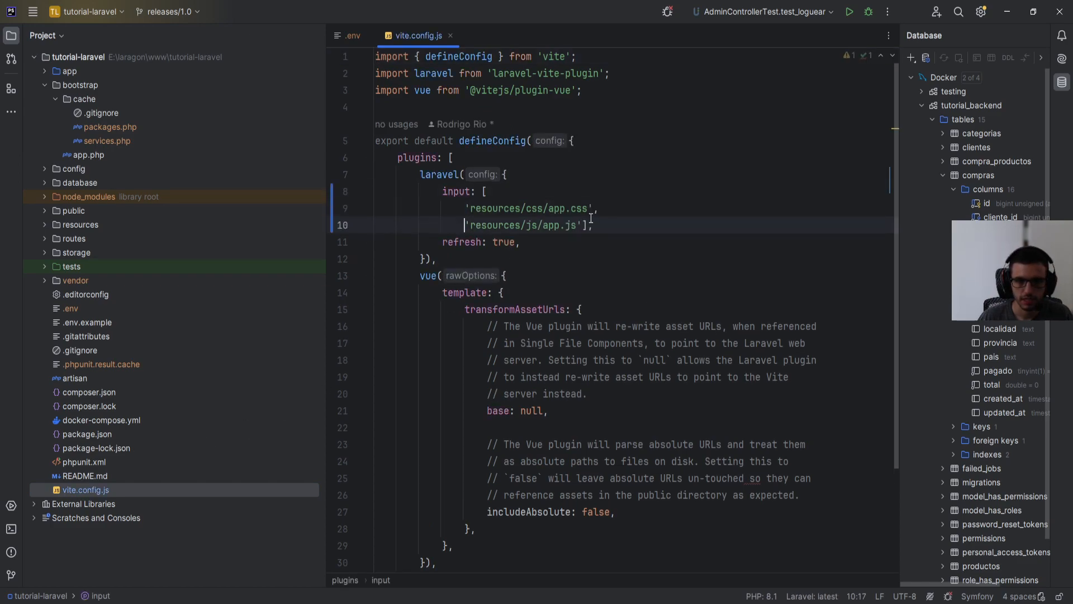
pyautogui.click(584, 226)
pyautogui.press('Return')
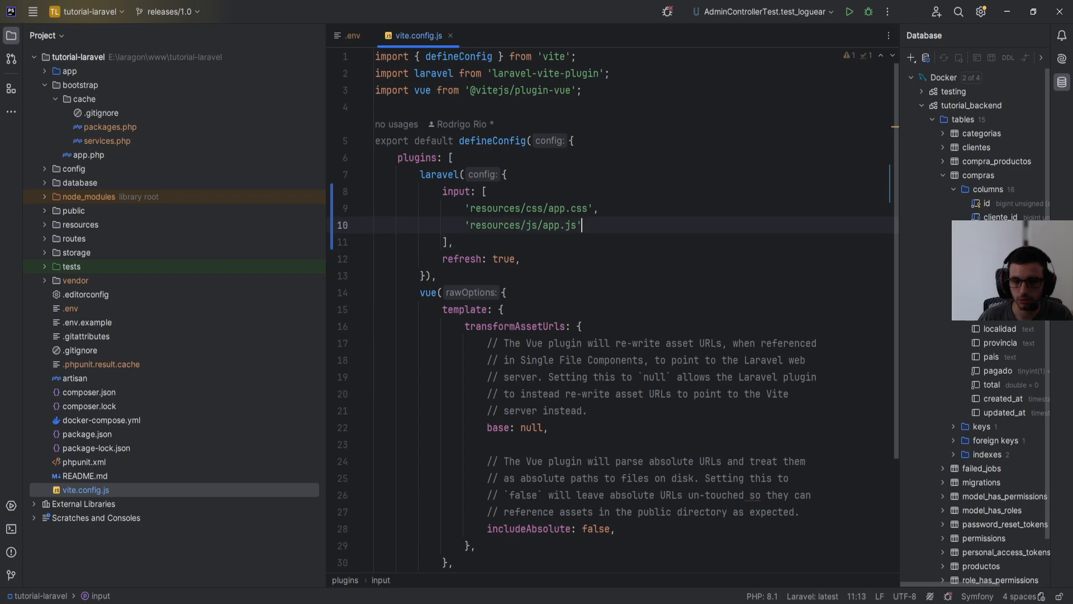
pyautogui.write(',')
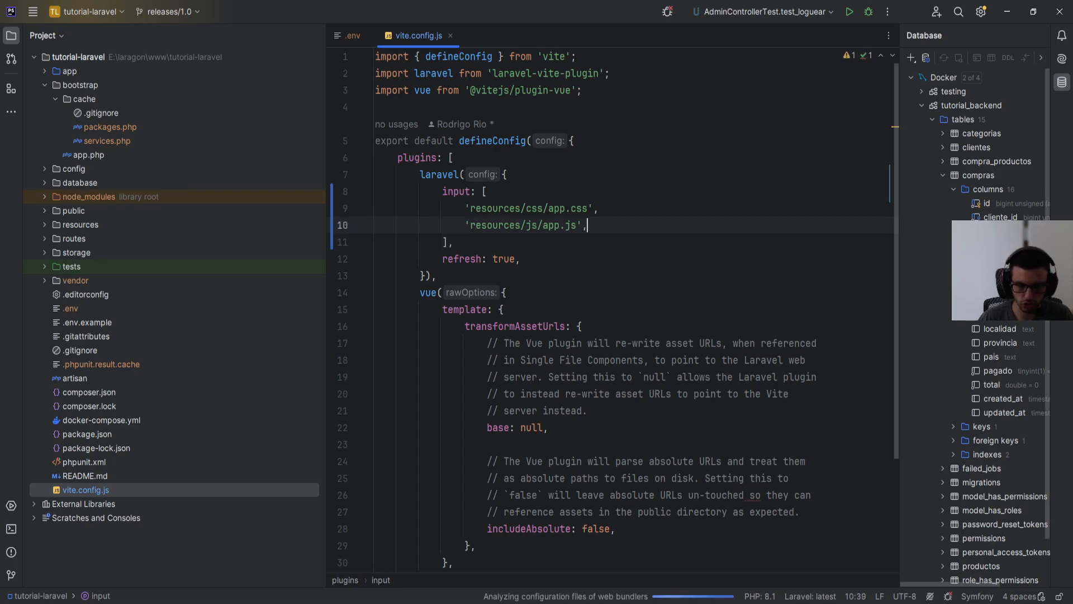
pyautogui.press('Return')
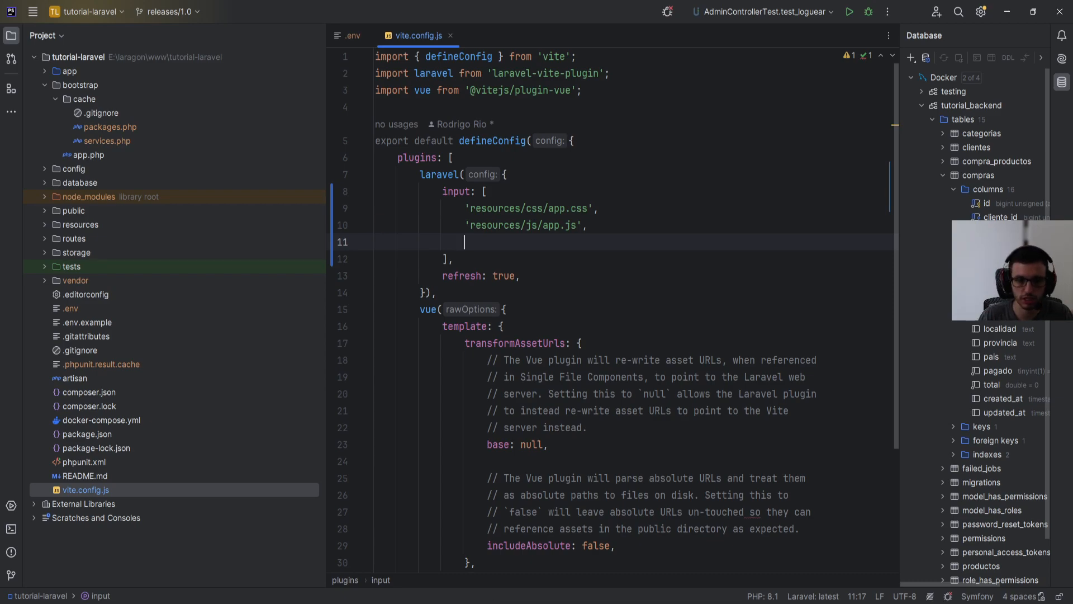
# Browse the resources/js folder, checking app.js and bootstrap.js, and select the scripts from carrito.js through ver_producto.js.
pyautogui.click(42, 89)
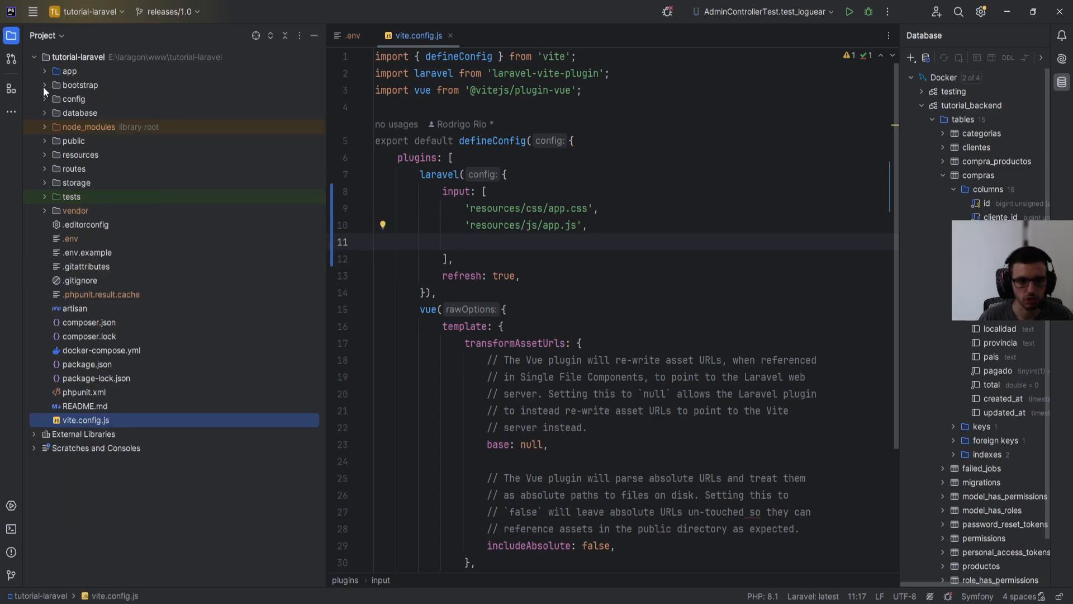
pyautogui.click(44, 155)
pyautogui.click(55, 183)
pyautogui.click(92, 238)
pyautogui.click(93, 227)
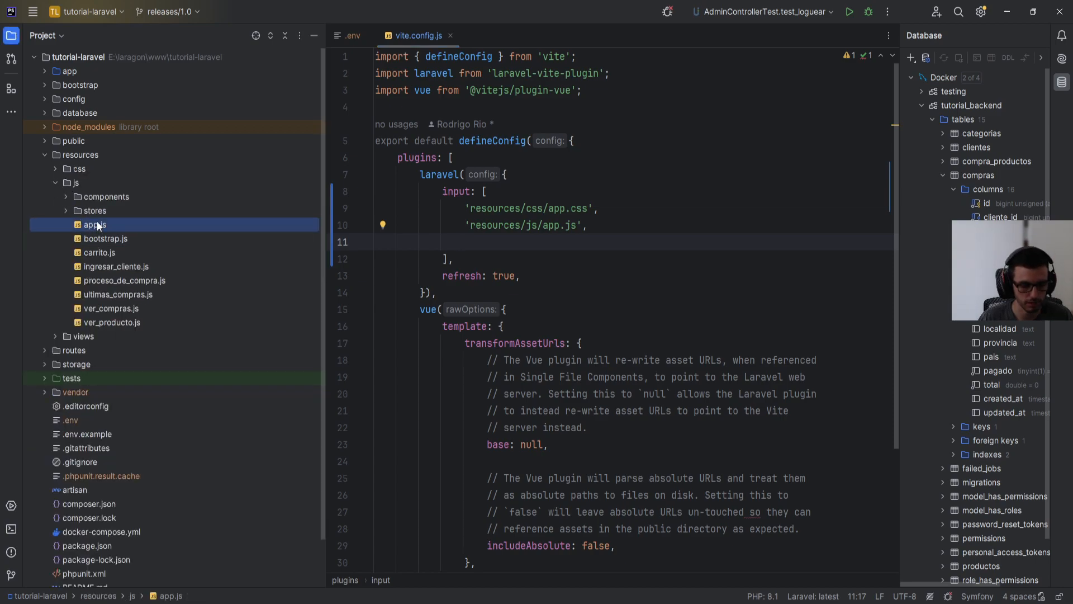
pyautogui.doubleClick(98, 223)
pyautogui.hotkey('ctrl', 'F4')
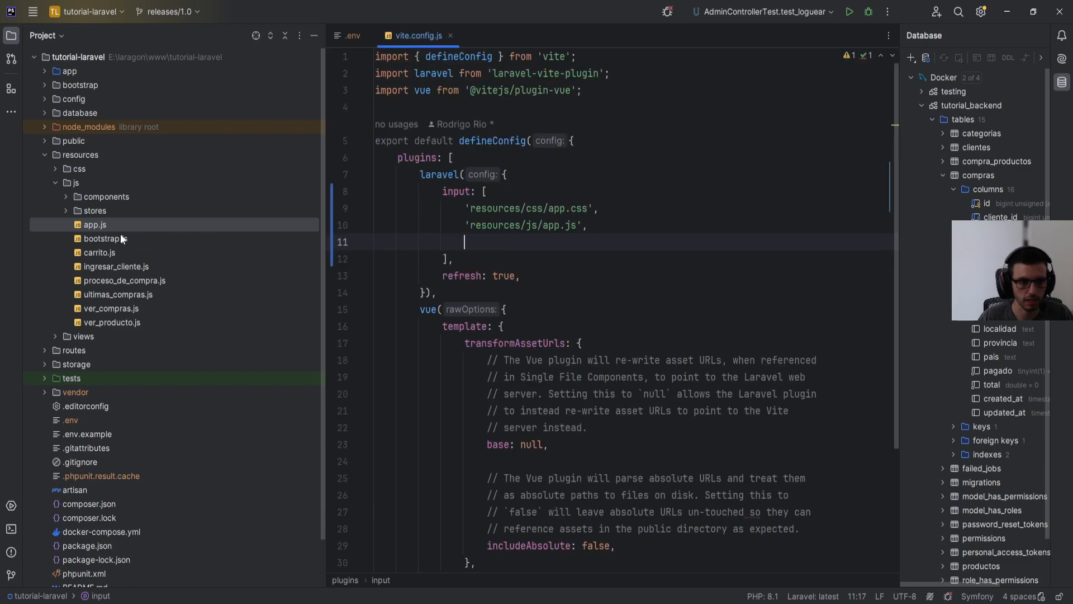
pyautogui.doubleClick(122, 239)
pyautogui.hotkey('ctrl', 'F4')
pyautogui.click(110, 251)
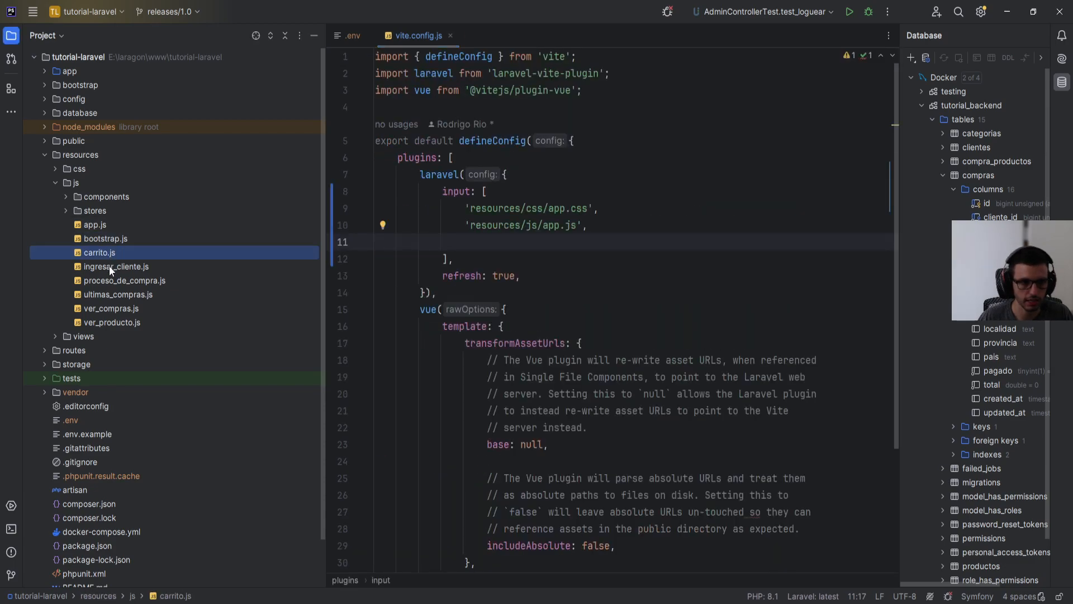
pyautogui.click(107, 320)
pyautogui.keyDown('shift'); pyautogui.click(103, 253); pyautogui.keyUp('shift')
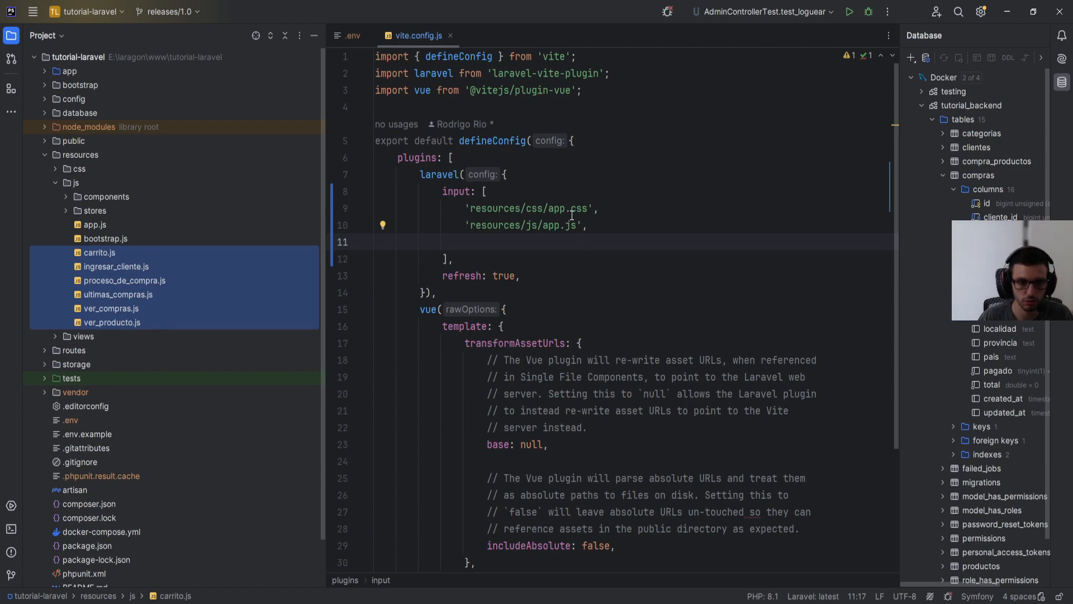
# Add the carrito, ingresar_cliente, proceso_de_compra, ultimas_compras, ver_compras and ver_producto scripts to Vite's input array and push the commit to origin/releases/1.0.
pyautogui.press('Escape')
pyautogui.write("'resources/js/ingresar_cliente.js',")
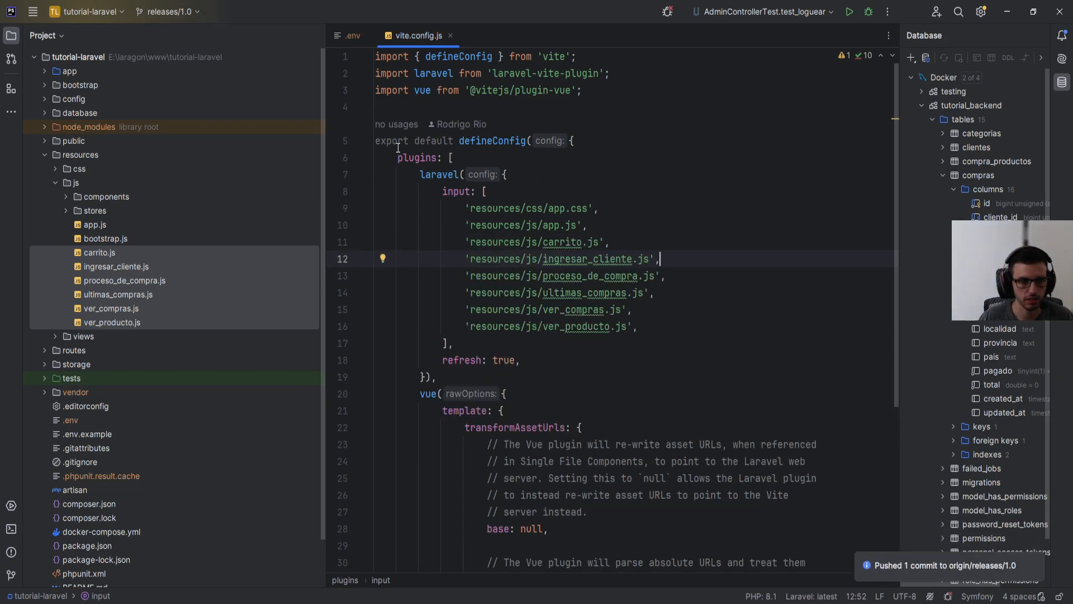
# Return to Jenkins in Chrome and run the tutorial pipeline with version 1.0.
pyautogui.moveTo(572, 298)
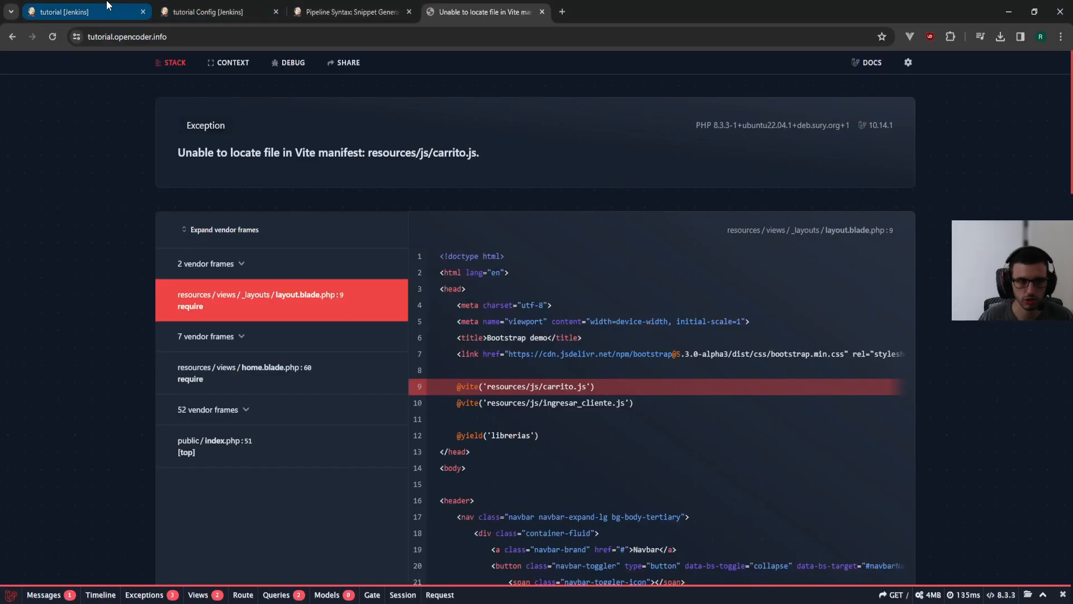
pyautogui.click(84, 12)
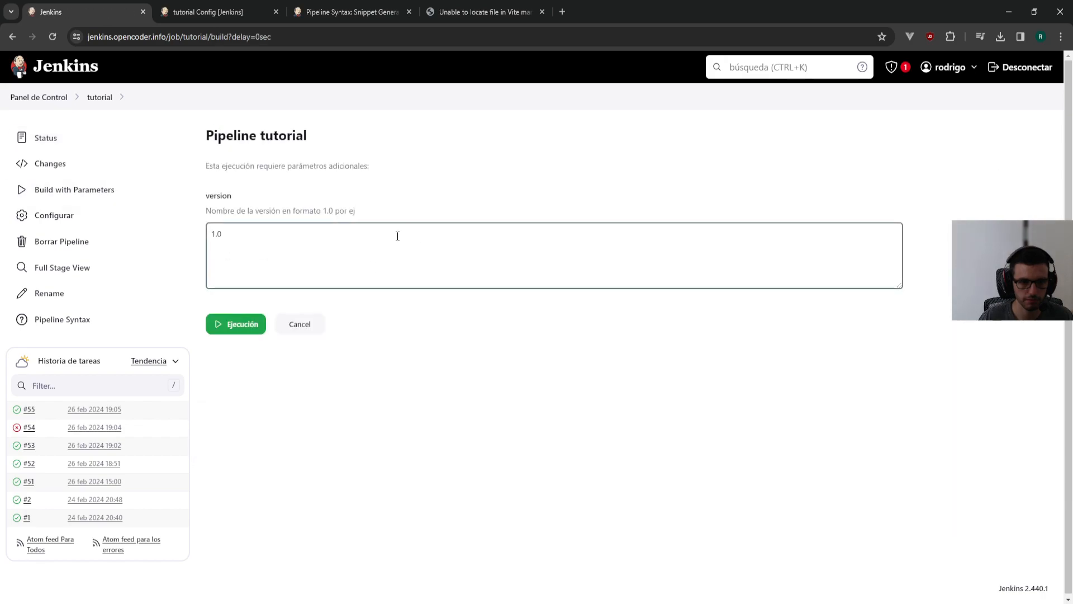
pyautogui.click(252, 321)
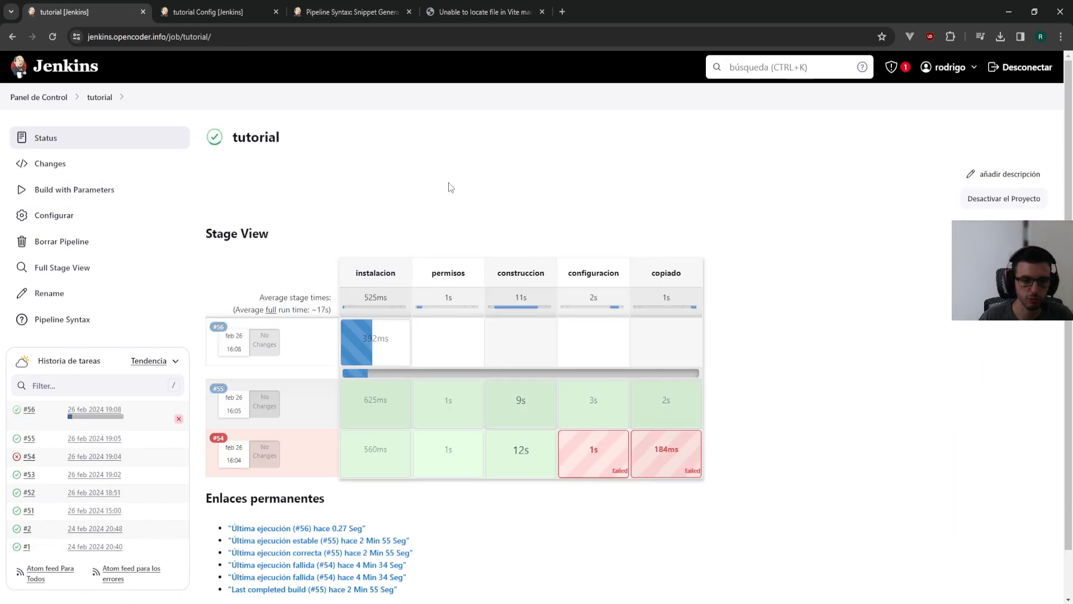
pyautogui.hotkey('alt', 'Tab')
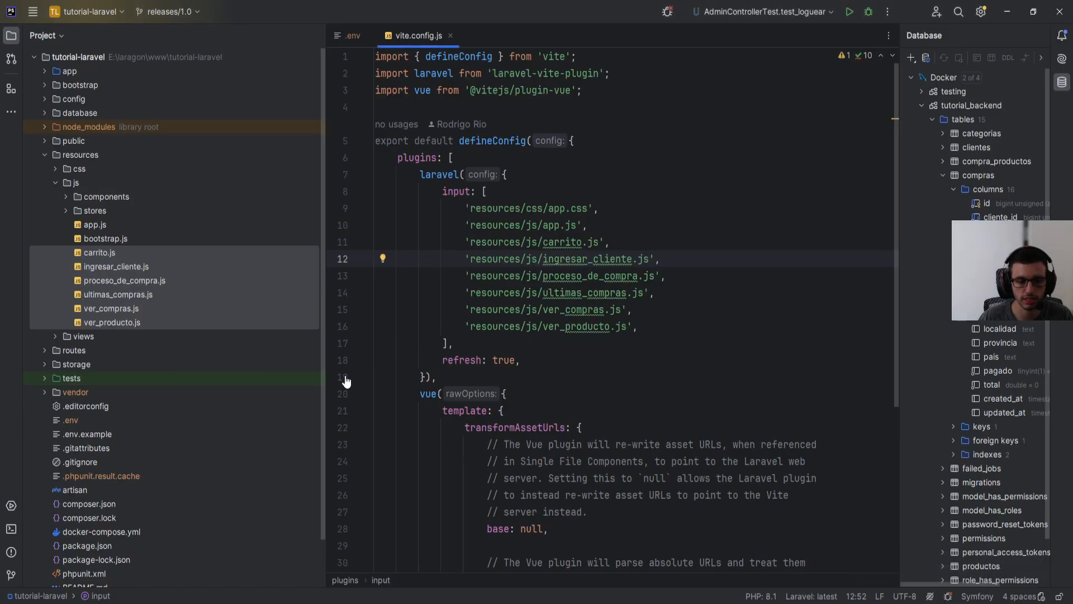
pyautogui.hotkey('alt', 'Tab')
pyautogui.click(242, 14)
pyautogui.scroll(3, 375, 383)
pyautogui.click(356, 380)
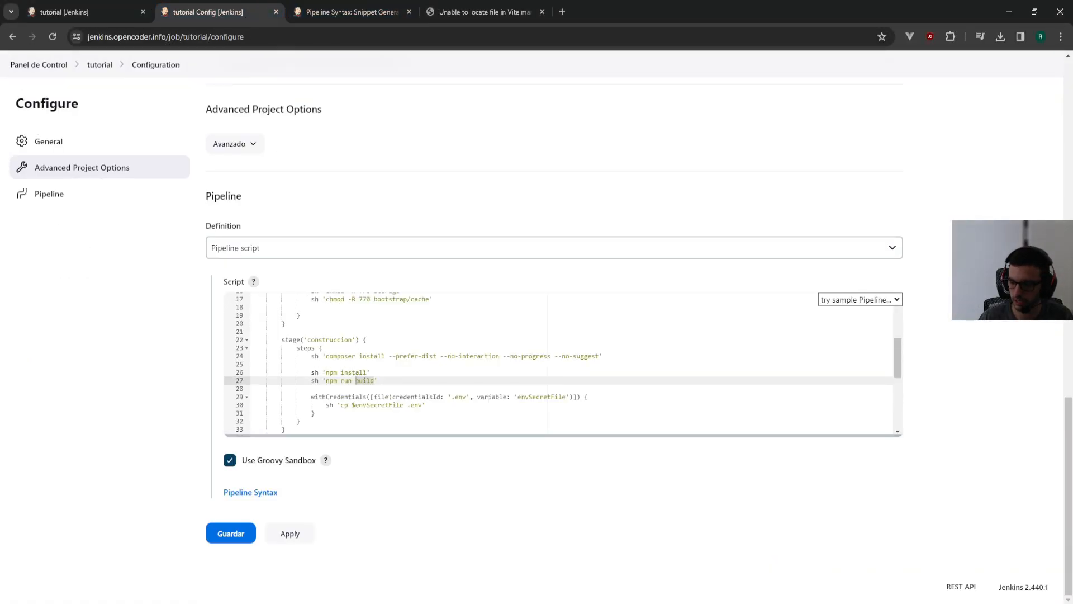
pyautogui.hotkey('alt', 'Tab')
pyautogui.click(464, 241)
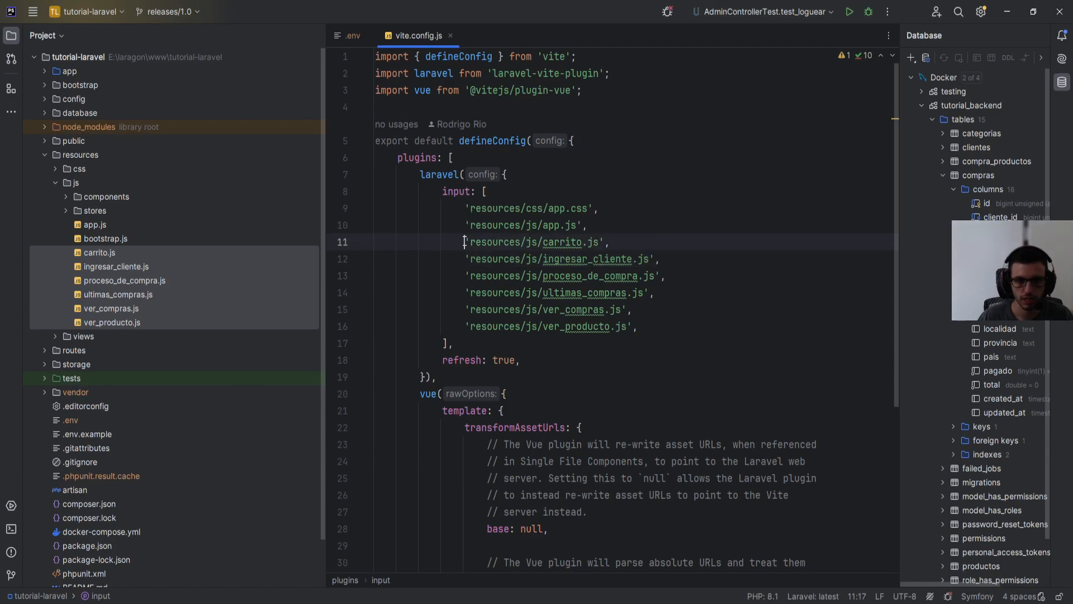
pyautogui.moveTo(465, 242); pyautogui.dragTo(654, 326)
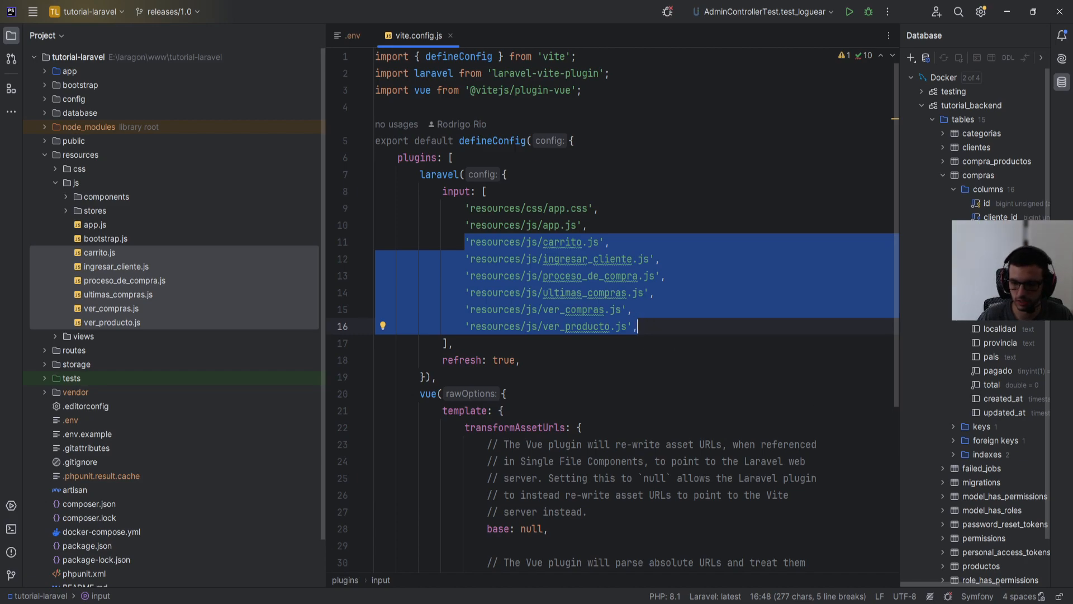
pyautogui.hotkey('alt', 'Tab')
pyautogui.click(469, 12)
pyautogui.moveTo(459, 386); pyautogui.dragTo(477, 390)
pyautogui.click(477, 390)
pyautogui.doubleClick(471, 389)
# Check the stages of build #56 and reload the deployed tutorial.opencoder.info site.
pyautogui.hotkey('ctrl', '1')
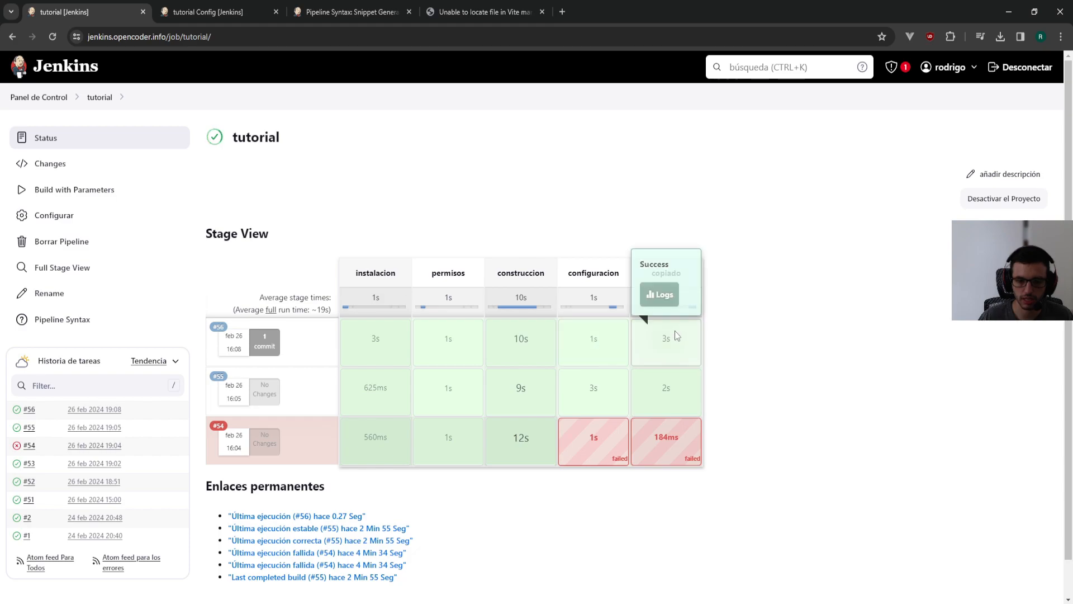
pyautogui.click(486, 12)
pyautogui.press('F5')
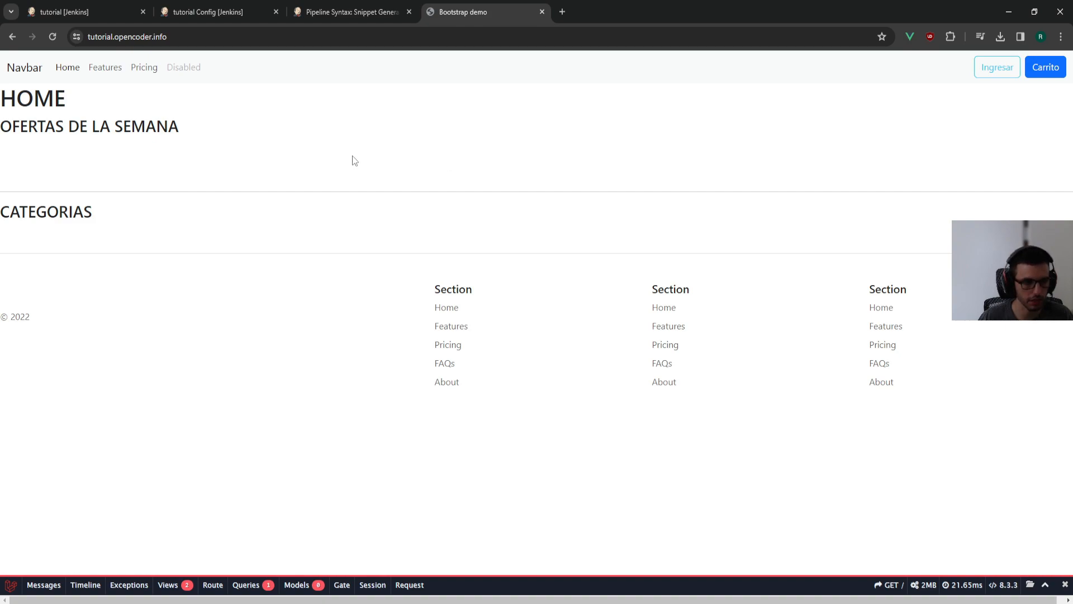
# Open the /admin/ path of the deployed site.
pyautogui.click(234, 40)
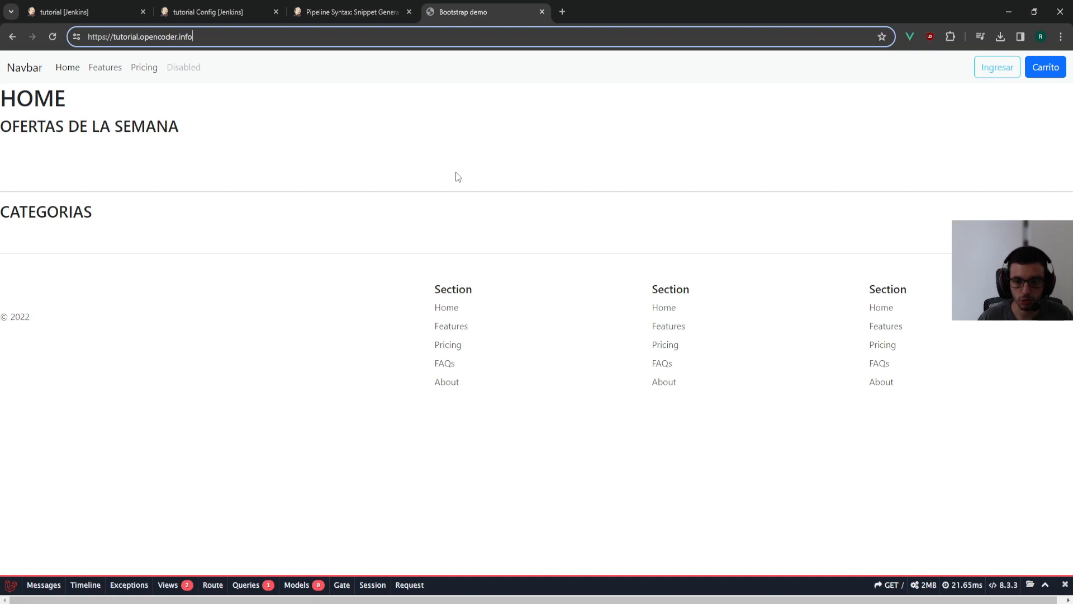
pyautogui.write('/admin/')
pyautogui.press('Return')
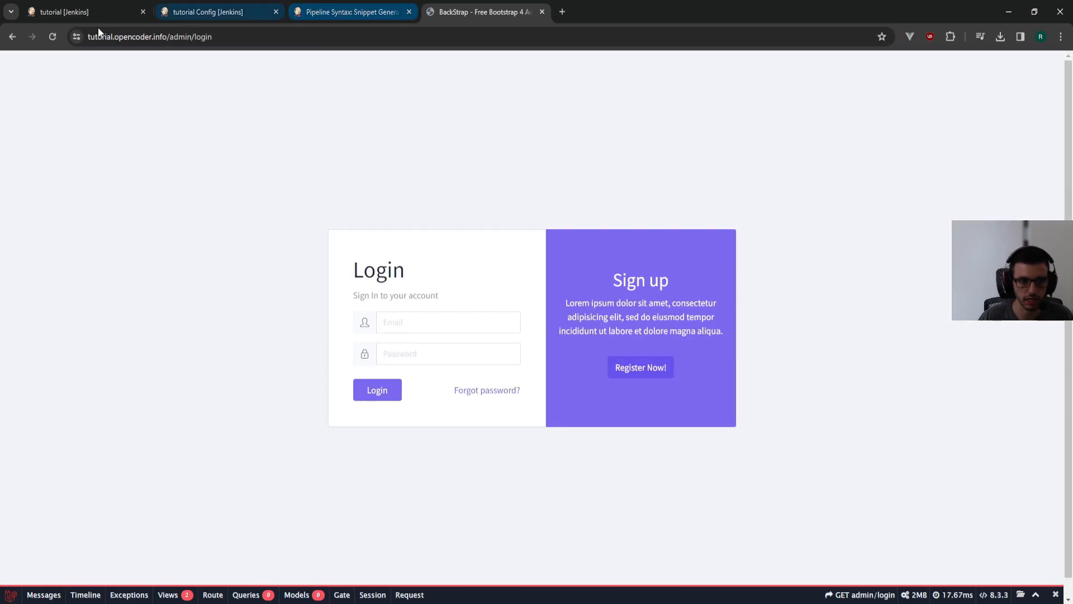
# Try to log in to the admin panel with the administrator's e-mail and account password, and read the response.
pyautogui.click(452, 322)
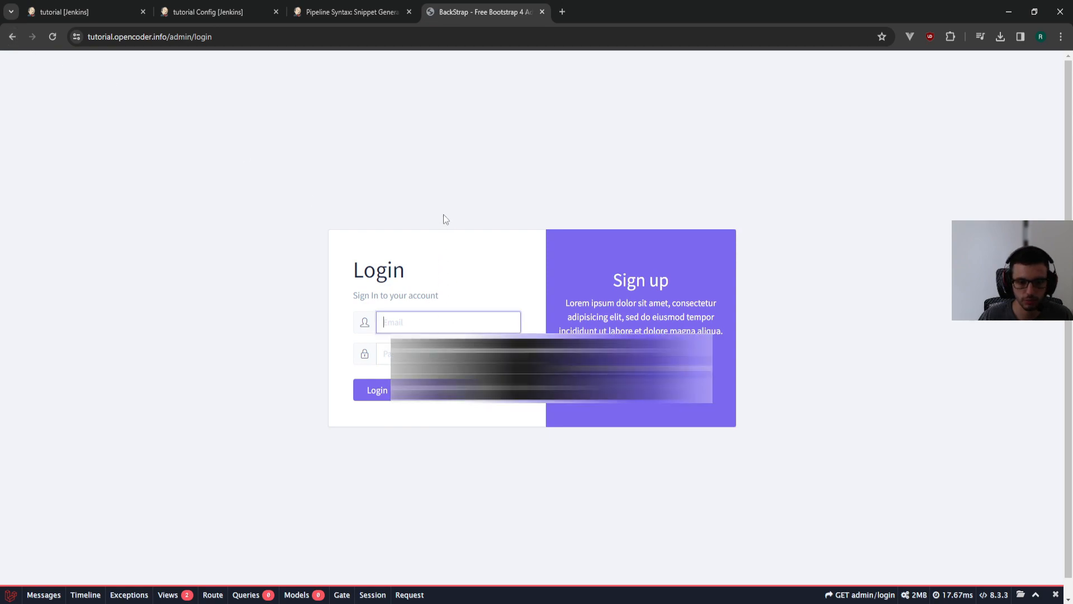
pyautogui.write('admin@')
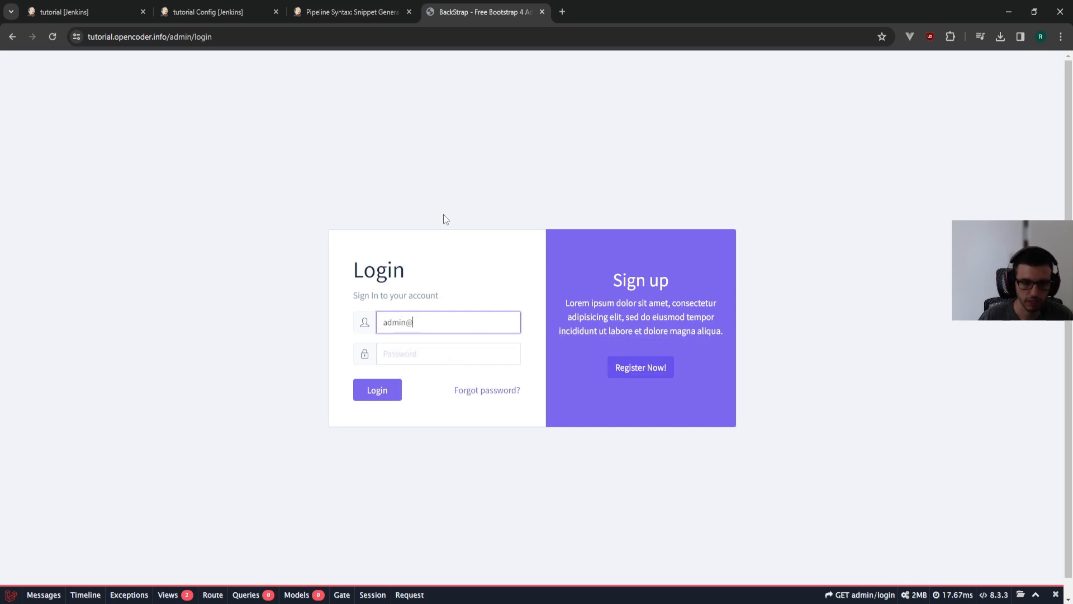
pyautogui.hotkey('ctrl', 'a')
pyautogui.press('Tab')
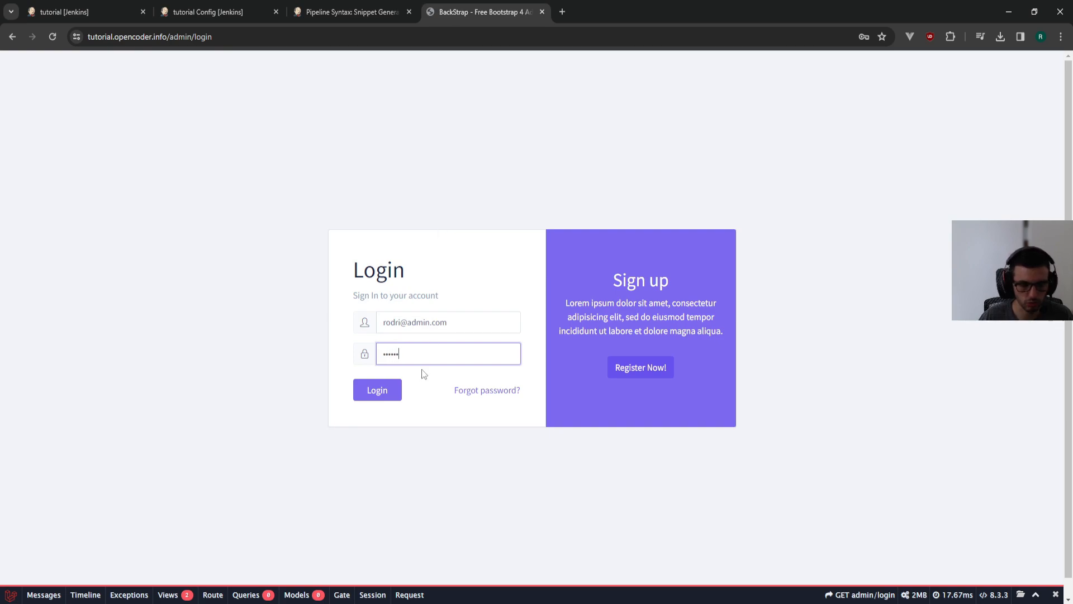
pyautogui.click(377, 394)
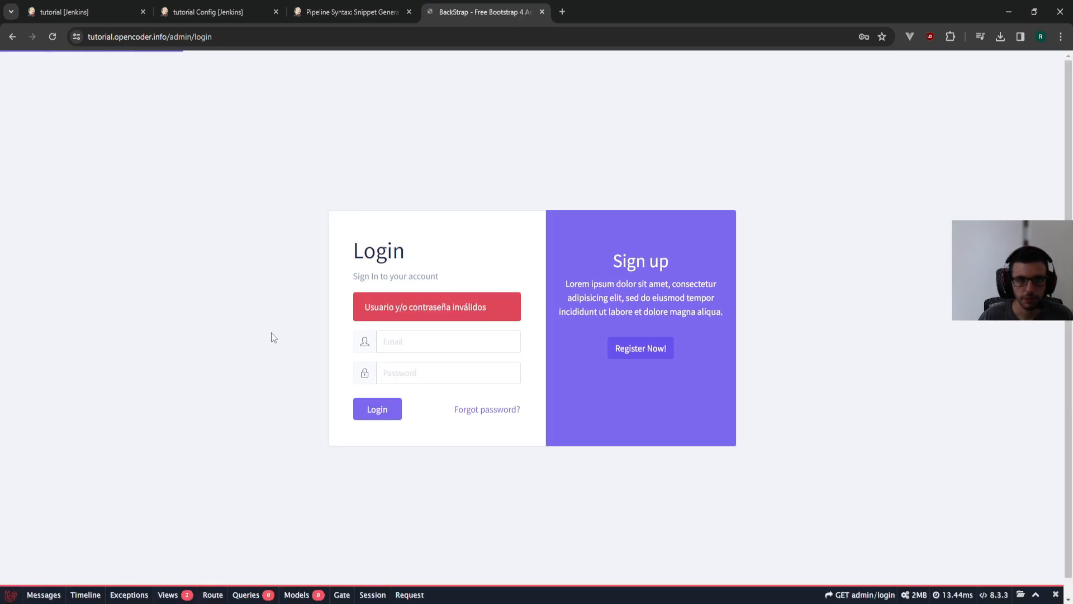
pyautogui.moveTo(362, 307); pyautogui.dragTo(496, 317)
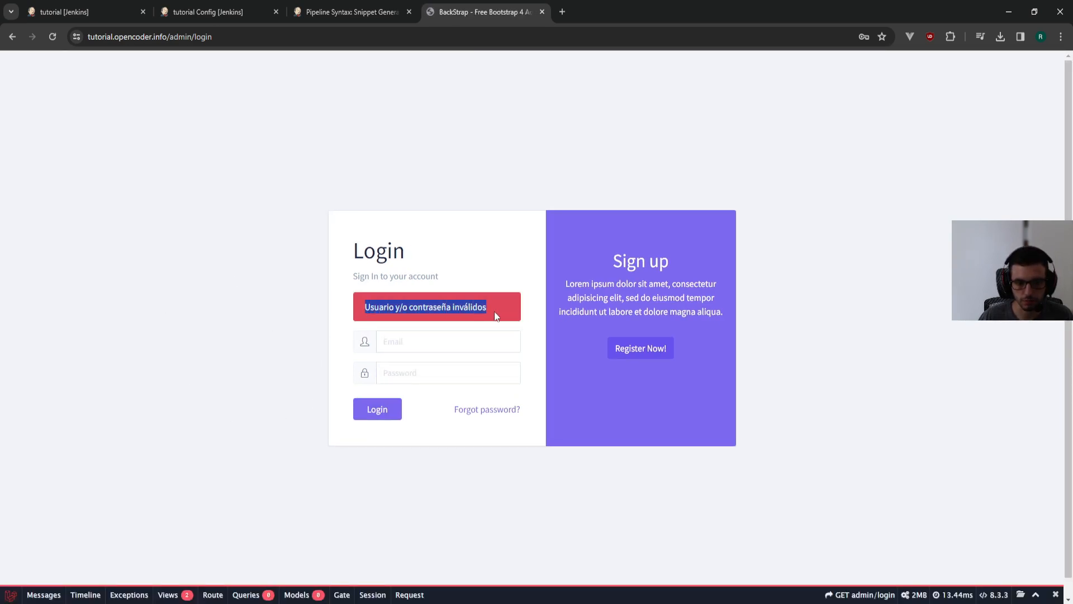
pyautogui.click(342, 228)
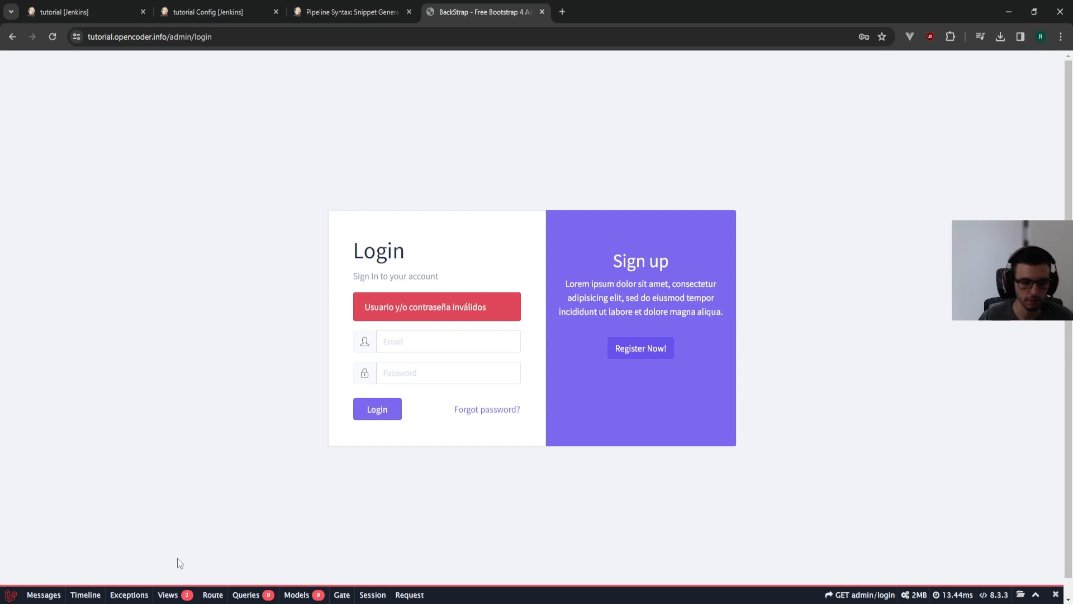
# Switch to PhpStorm, open DatabaseSeeder.php in the database/seeders folder and review which seeder classes it calls.
pyautogui.click(155, 597)
pyautogui.click(46, 156)
pyautogui.click(45, 115)
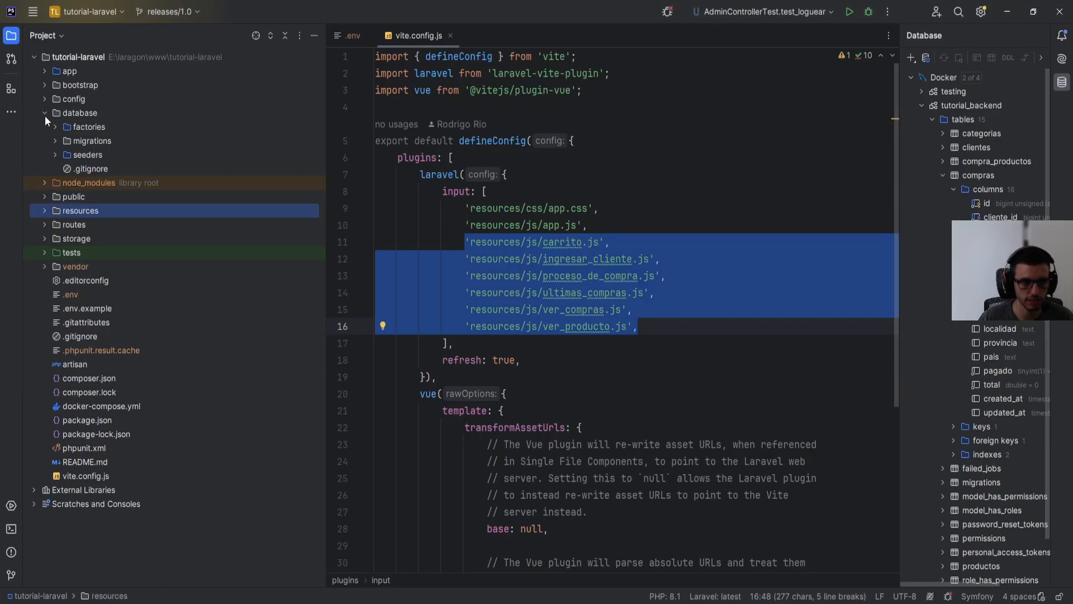
pyautogui.click(56, 154)
pyautogui.click(109, 182)
pyautogui.doubleClick(109, 183)
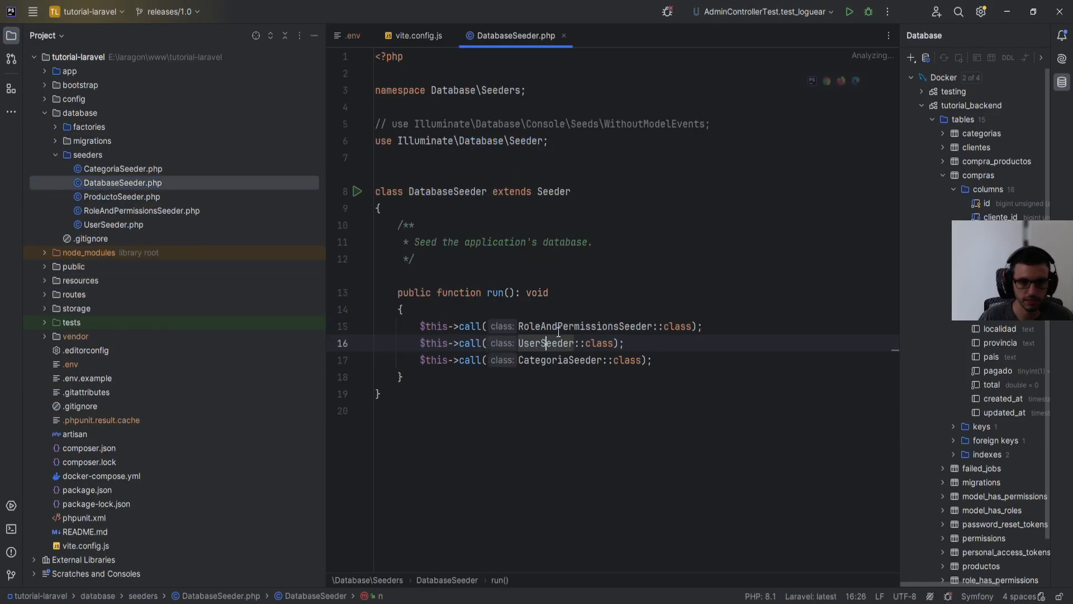
pyautogui.click(563, 327)
pyautogui.click(546, 343)
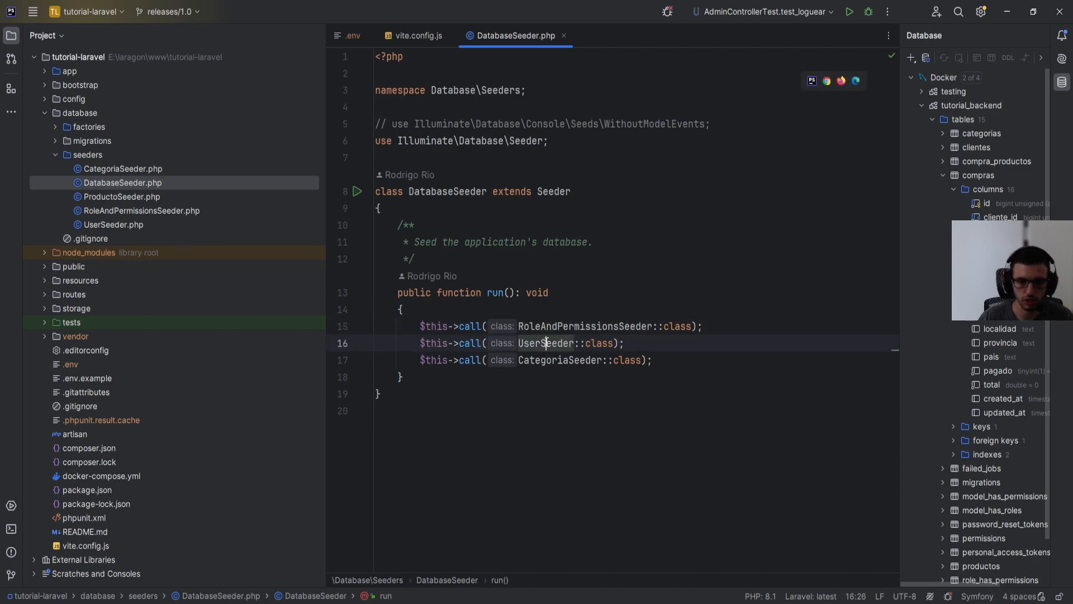
# Inspect the roles and permissions created by the RoleAndPermissionsSeeder class, and return to DatabaseSeeder.php.
pyautogui.keyDown('ctrl'); pyautogui.click(543, 324); pyautogui.keyUp('ctrl')
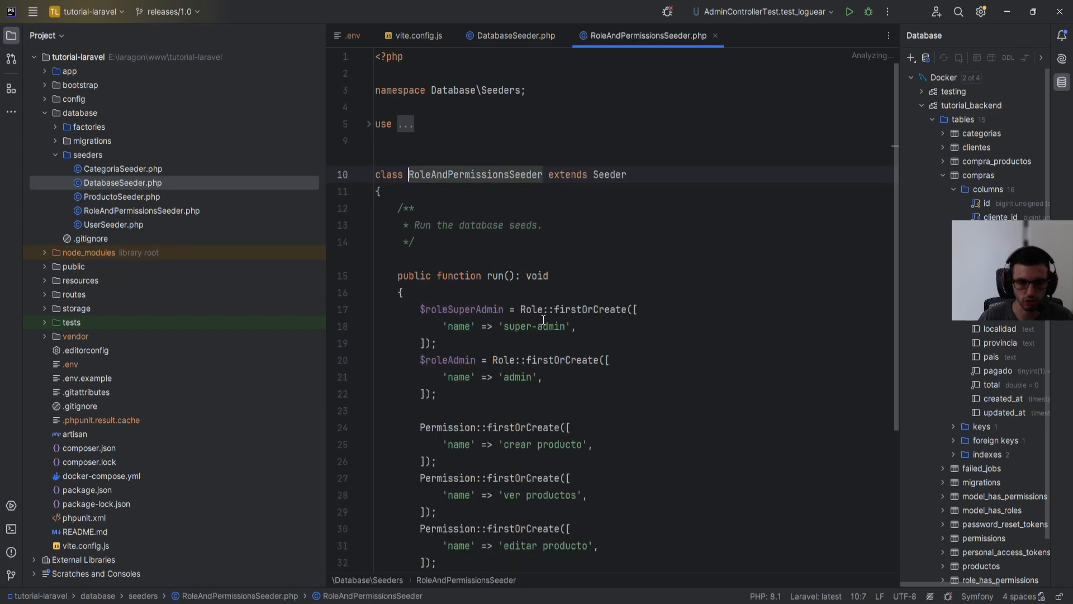
pyautogui.scroll(-4, 543, 319)
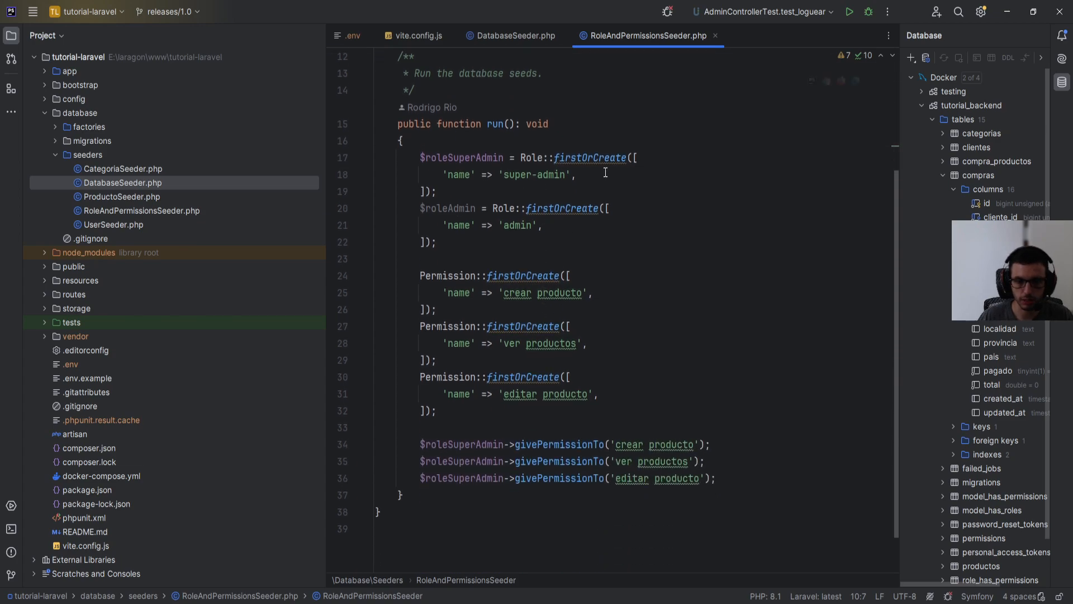
pyautogui.click(715, 36)
pyautogui.click(538, 343)
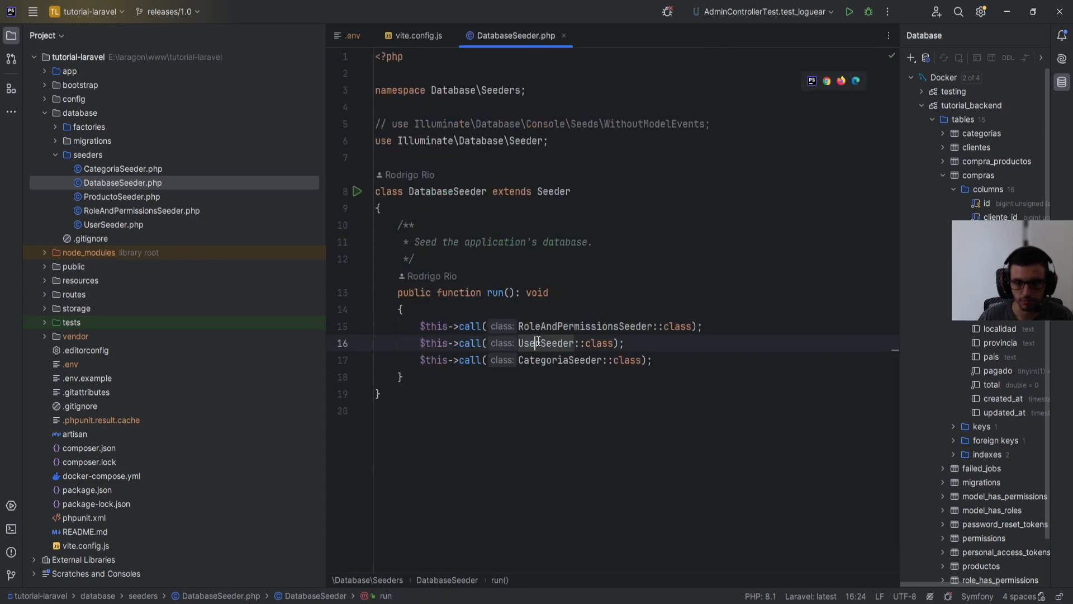
# Open the CategoriaSeeder class from its call in DatabaseSeeder.php and inspect how it creates categories.
pyautogui.hotkey('alt', 'Tab')
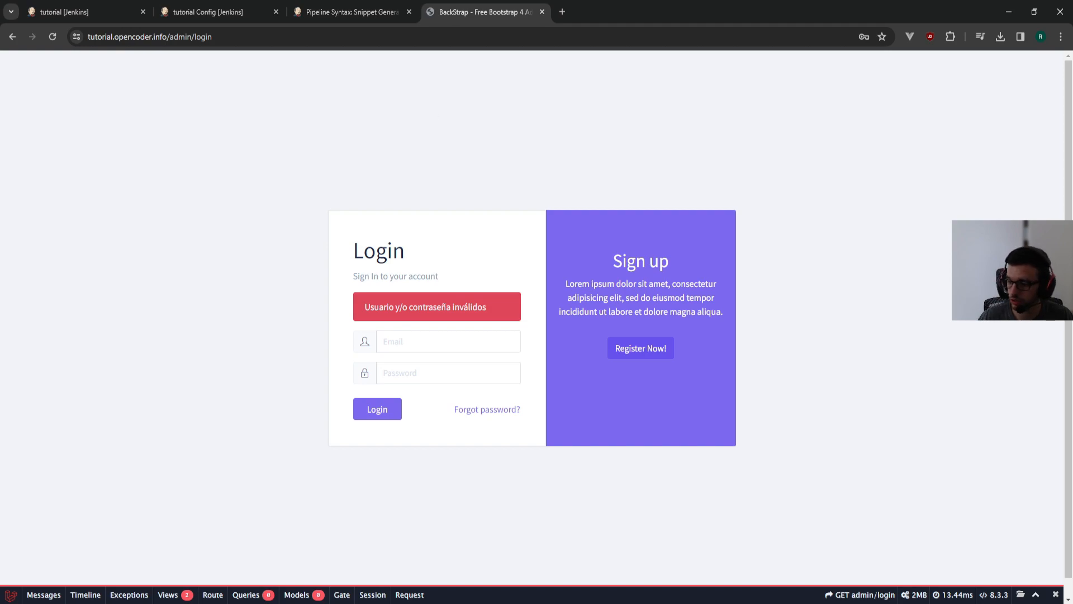
pyautogui.hotkey('alt', 'Tab')
pyautogui.click(551, 357)
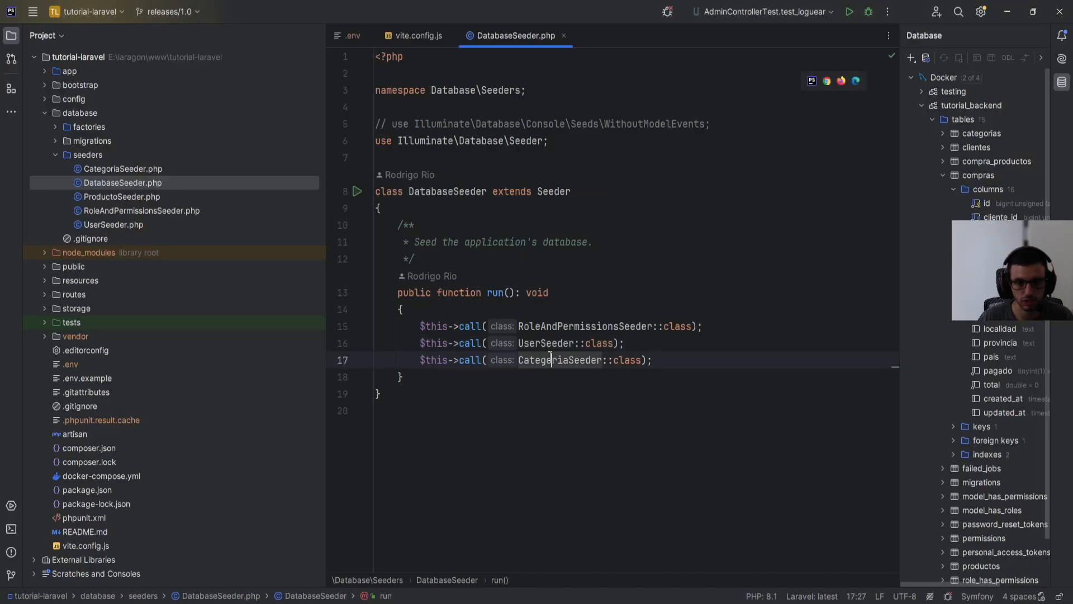
pyautogui.hotkey('ctrl', 'b')
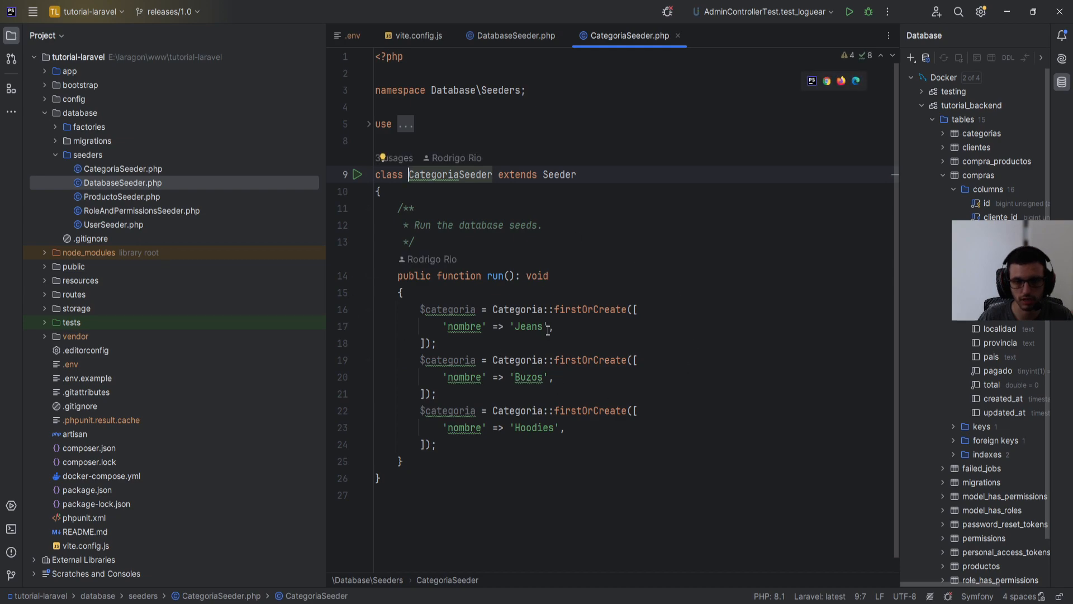
pyautogui.click(560, 309)
pyautogui.click(532, 326)
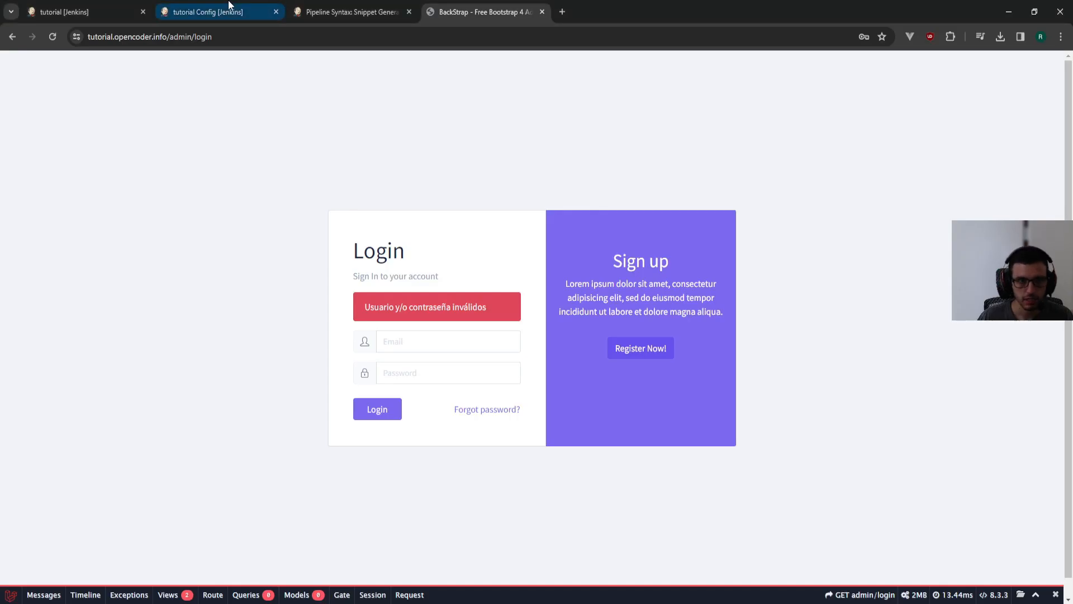
# Add sh 'php artisan db:seed' after optimize:clear in the Jenkins pipeline's configuracion stage, and run a new build with the updated configuration.
pyautogui.click(84, 11)
pyautogui.click(233, 11)
pyautogui.scroll(-3, 429, 373)
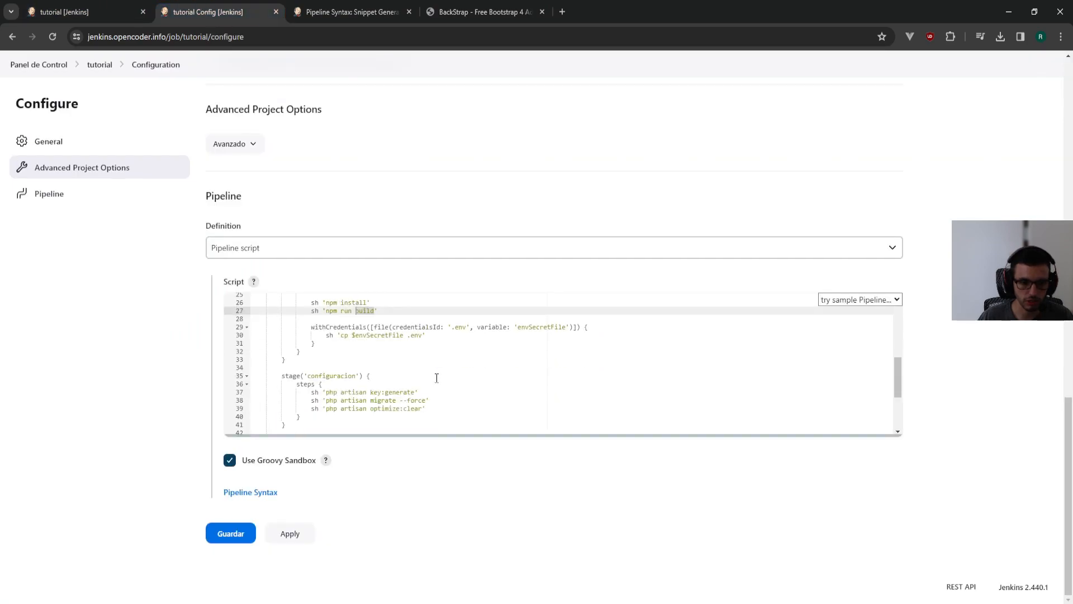
pyautogui.click(445, 375)
pyautogui.press('Return')
pyautogui.press('Return')
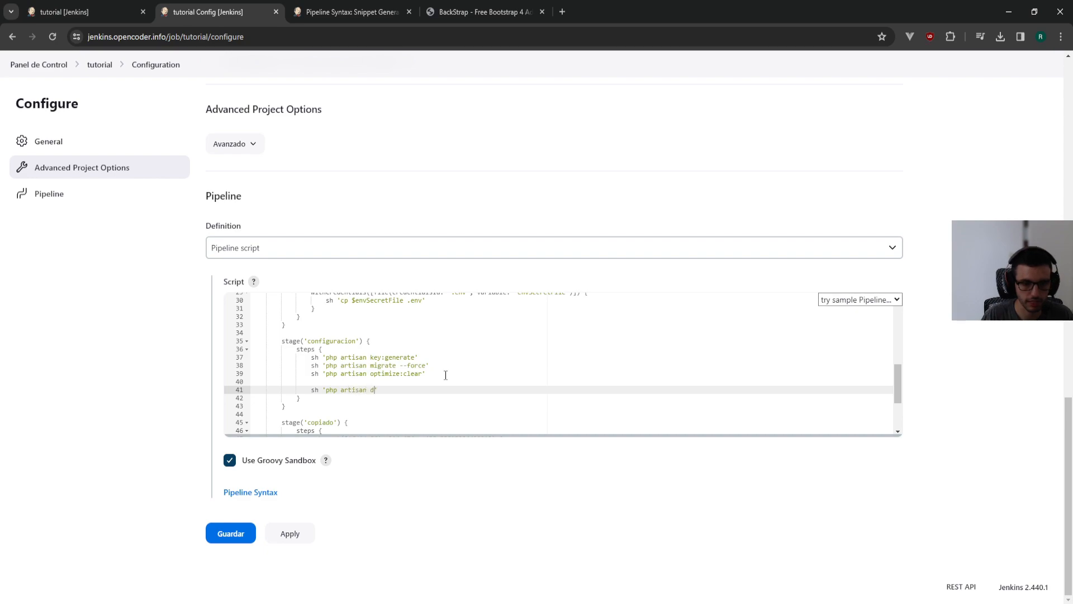
pyautogui.click(311, 534)
pyautogui.click(231, 533)
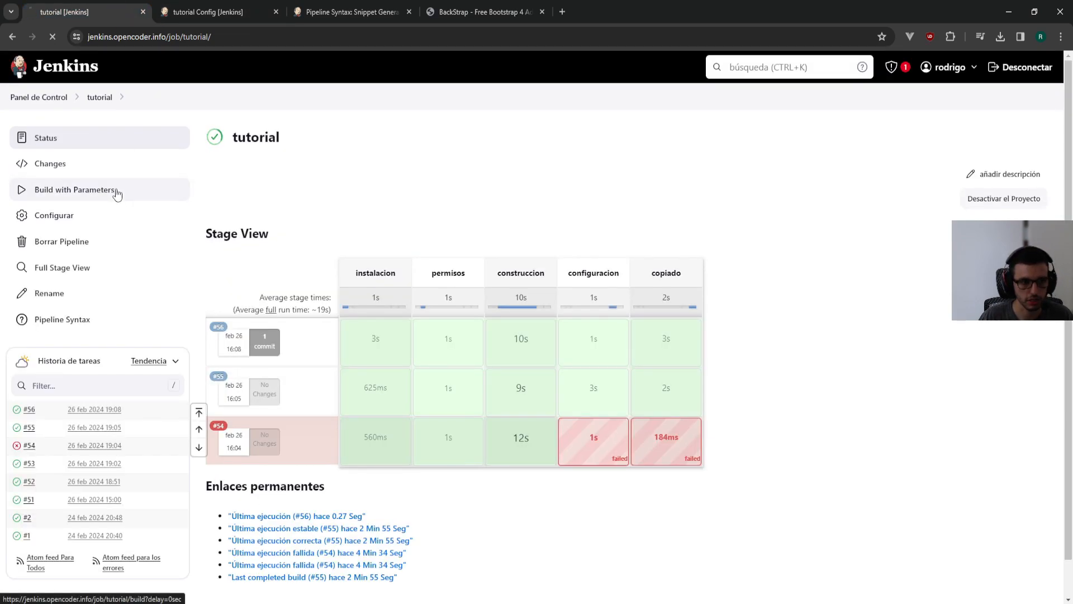
pyautogui.click(115, 191)
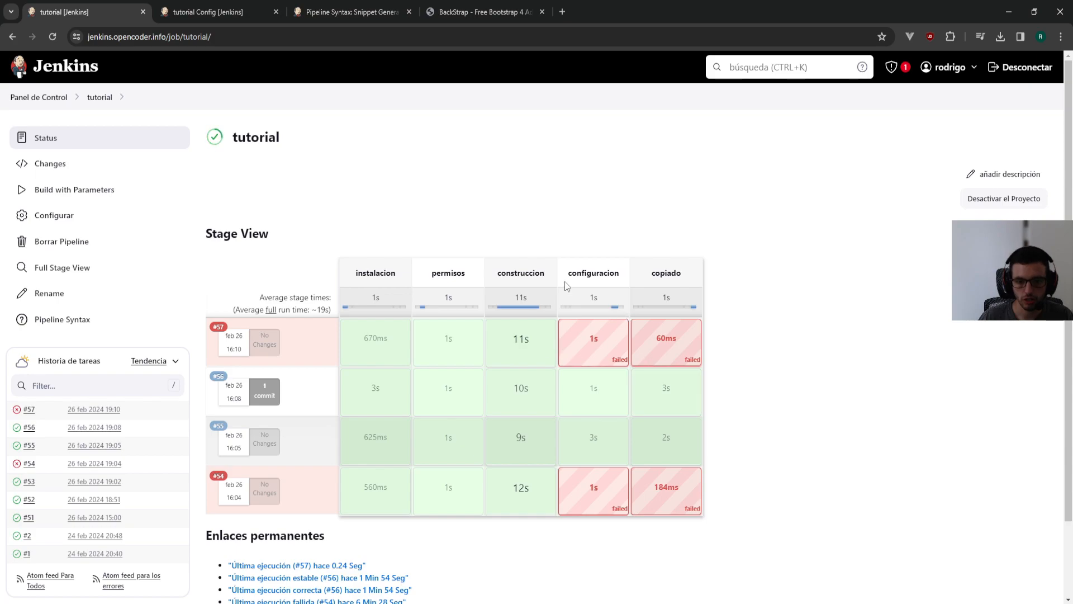
# Open the console output of build #57 in a separate tab and examine the php artisan db:seed section.
pyautogui.click(42, 409)
pyautogui.rightClick(89, 229)
pyautogui.click(136, 239)
pyautogui.click(217, 12)
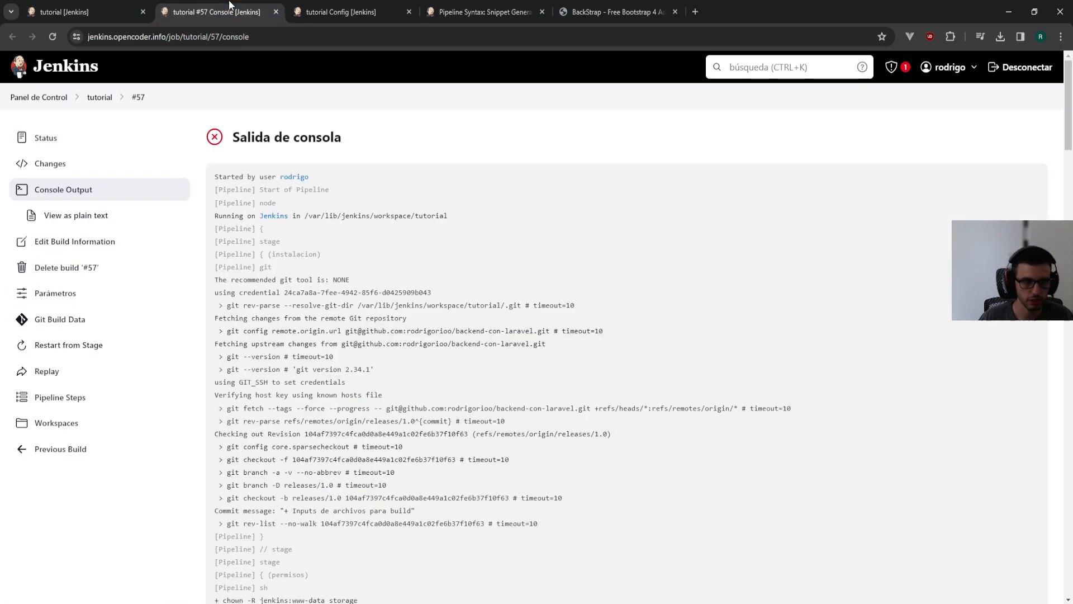
pyautogui.scroll(-10, 379, 356)
pyautogui.scroll(-20, 379, 356)
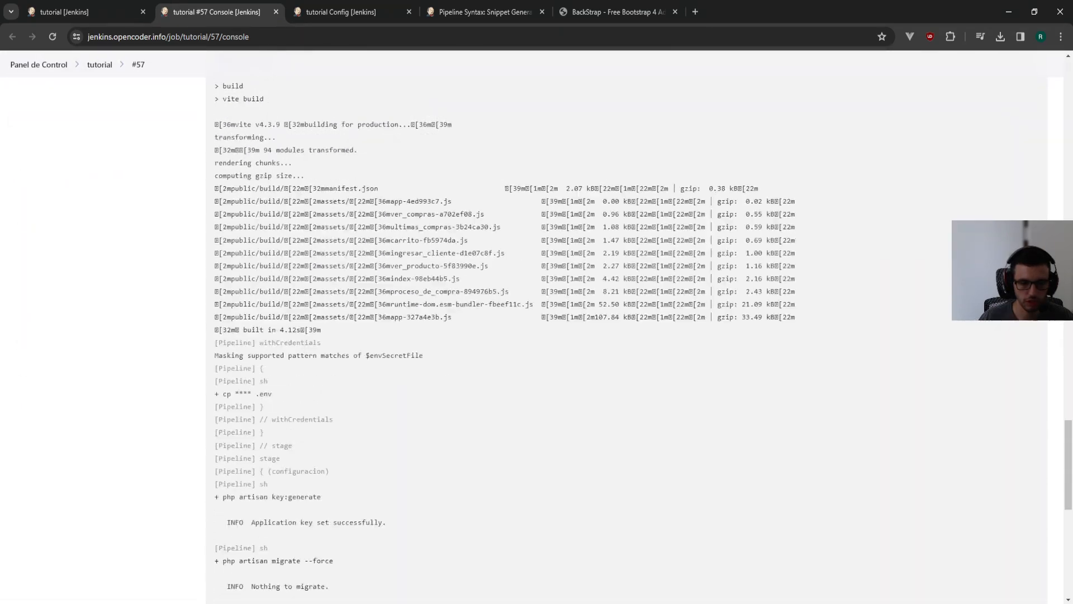
pyautogui.scroll(3, 321, 404)
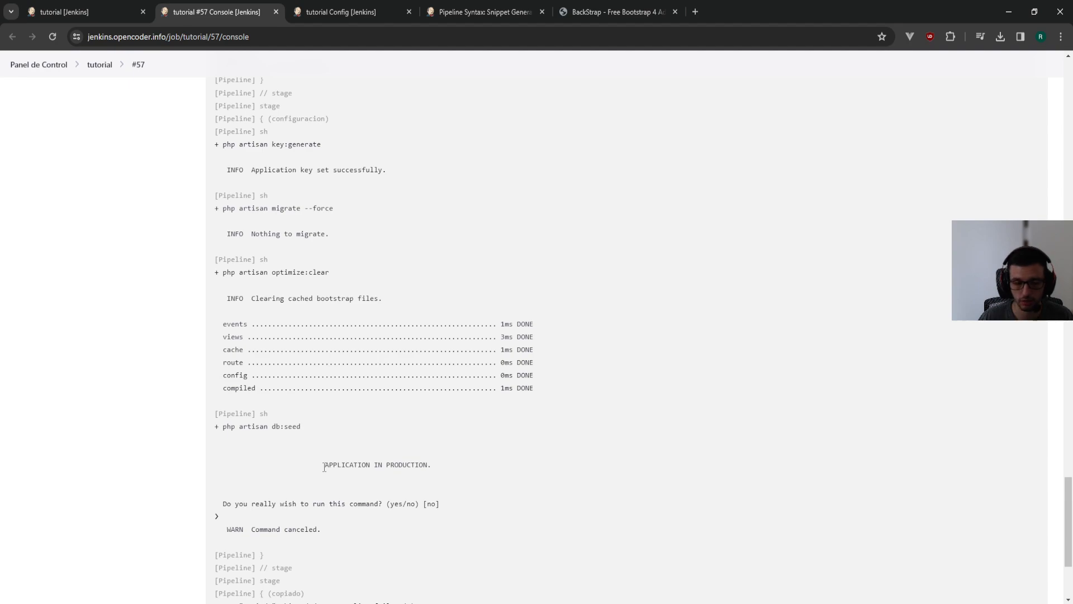
# Make the pipeline's php artisan db:seed command skip the production confirmation, apply the configuration and start another build.
pyautogui.middleClick(242, 6)
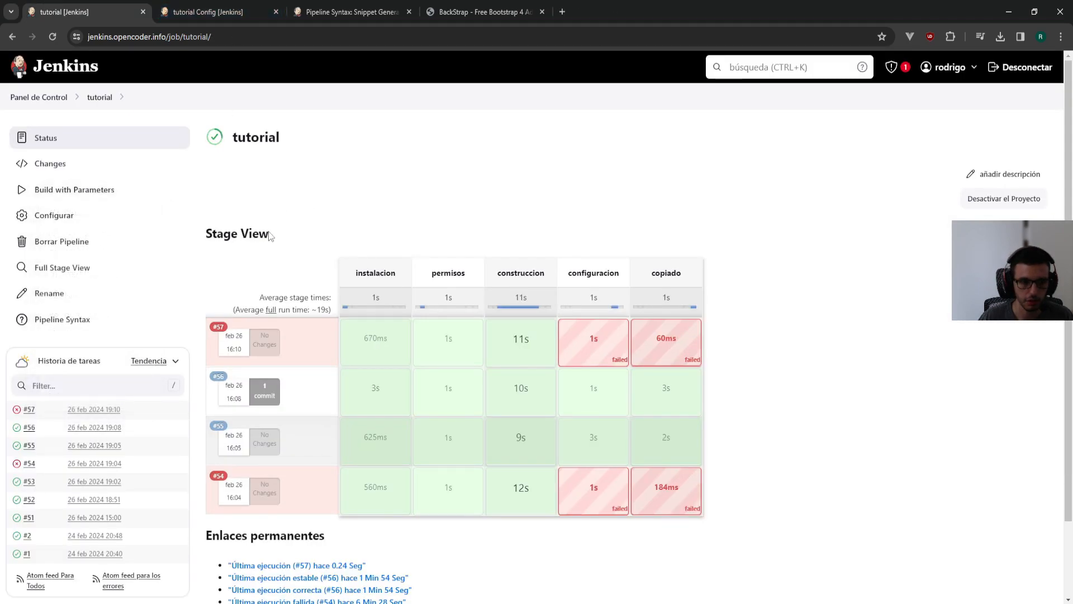
pyautogui.click(208, 12)
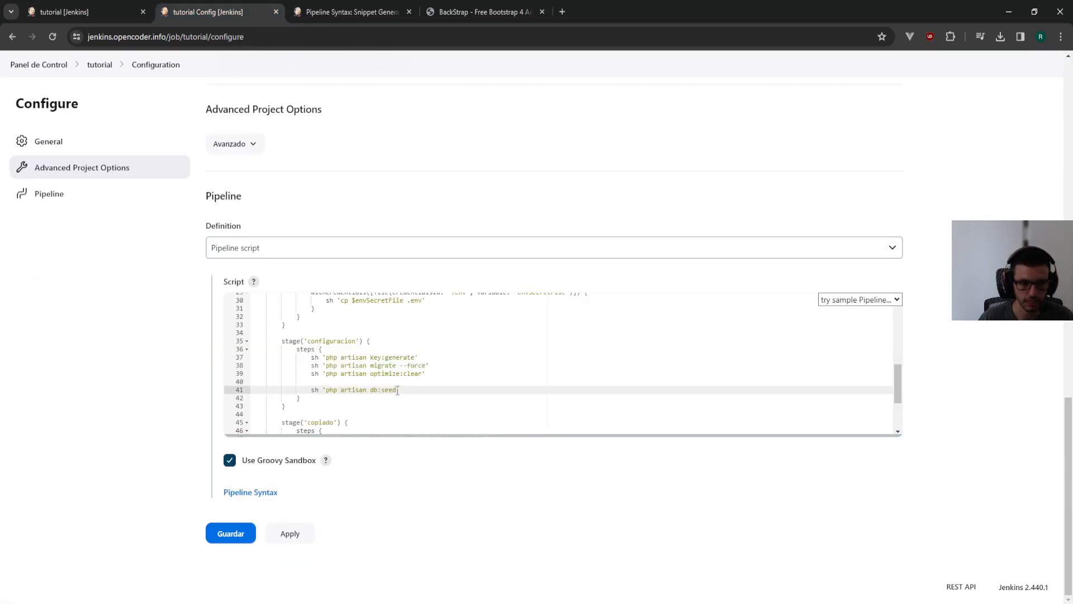
pyautogui.click(292, 537)
pyautogui.click(116, 5)
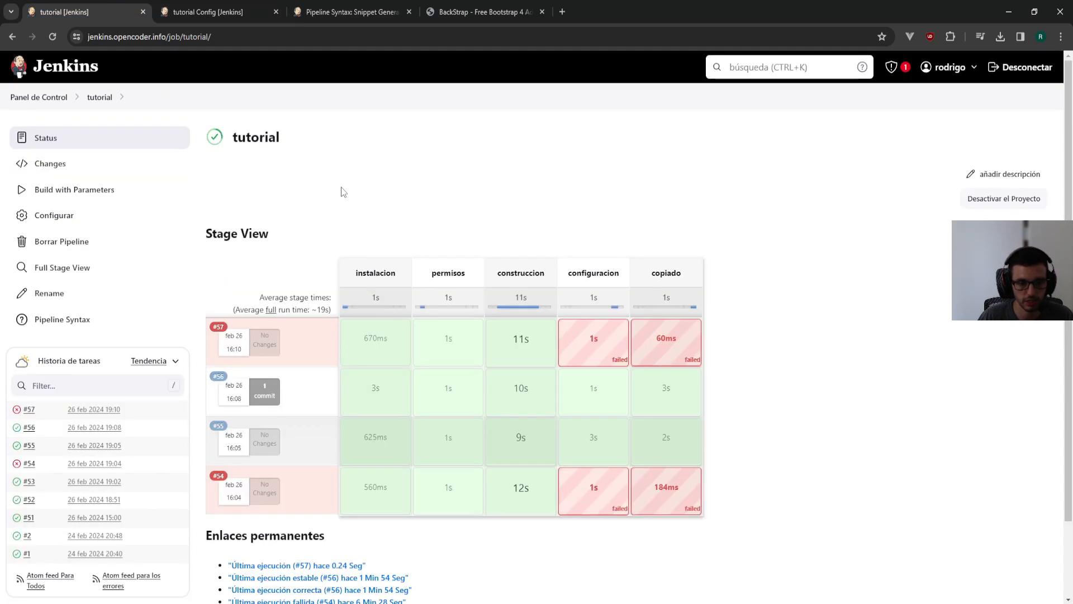
pyautogui.click(108, 190)
pyautogui.click(243, 324)
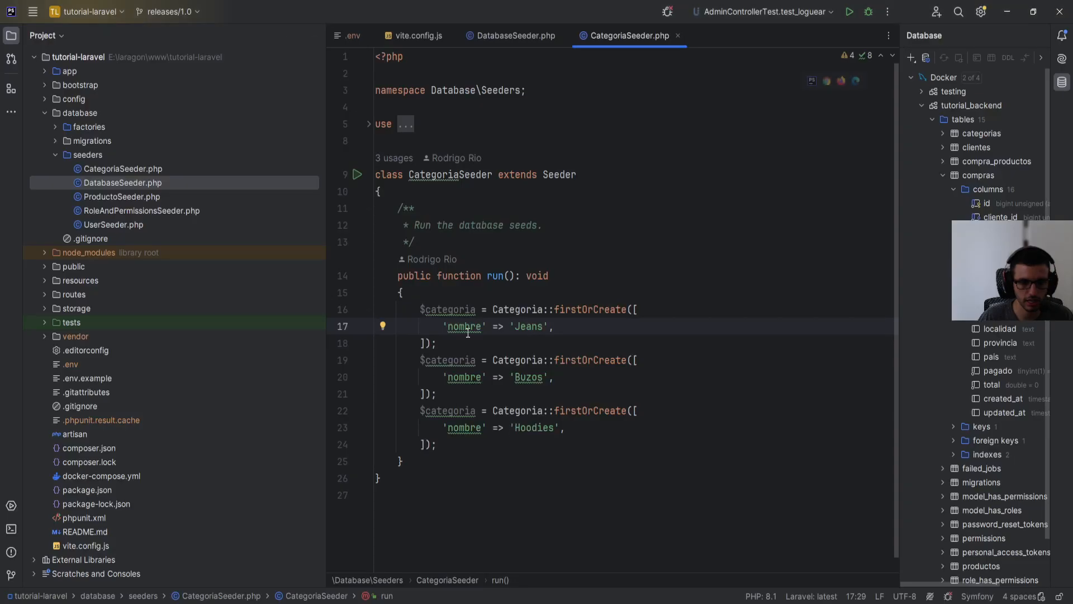
# Open the UserSeeder class from DatabaseSeeder.php in PhpStorm and review the users and roles it creates.
pyautogui.click(565, 311)
pyautogui.click(520, 326)
pyautogui.click(515, 35)
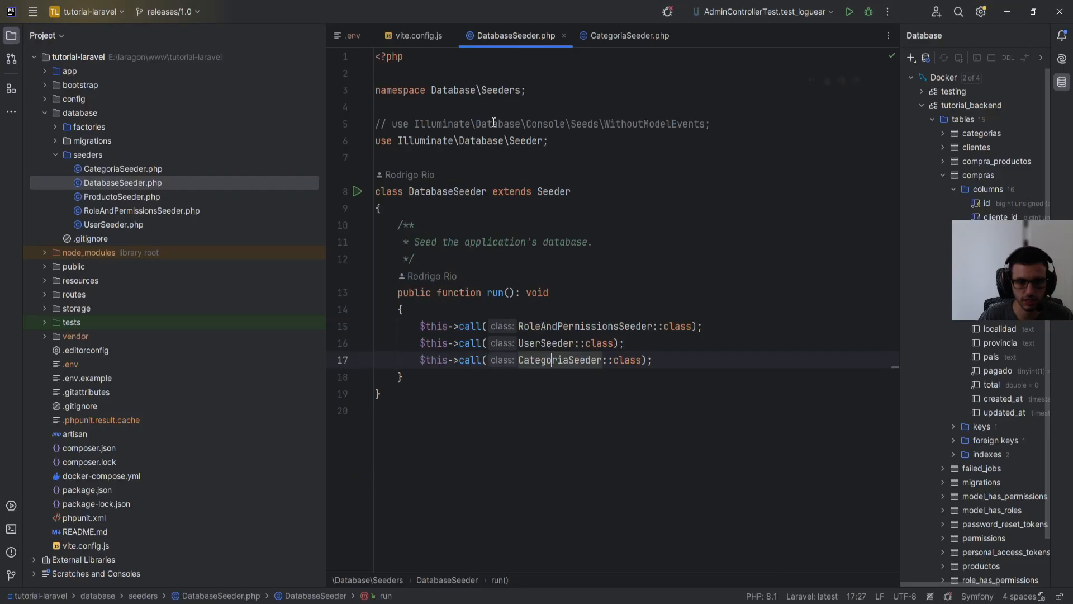
pyautogui.keyDown('ctrl'); pyautogui.click(534, 334); pyautogui.keyUp('ctrl')
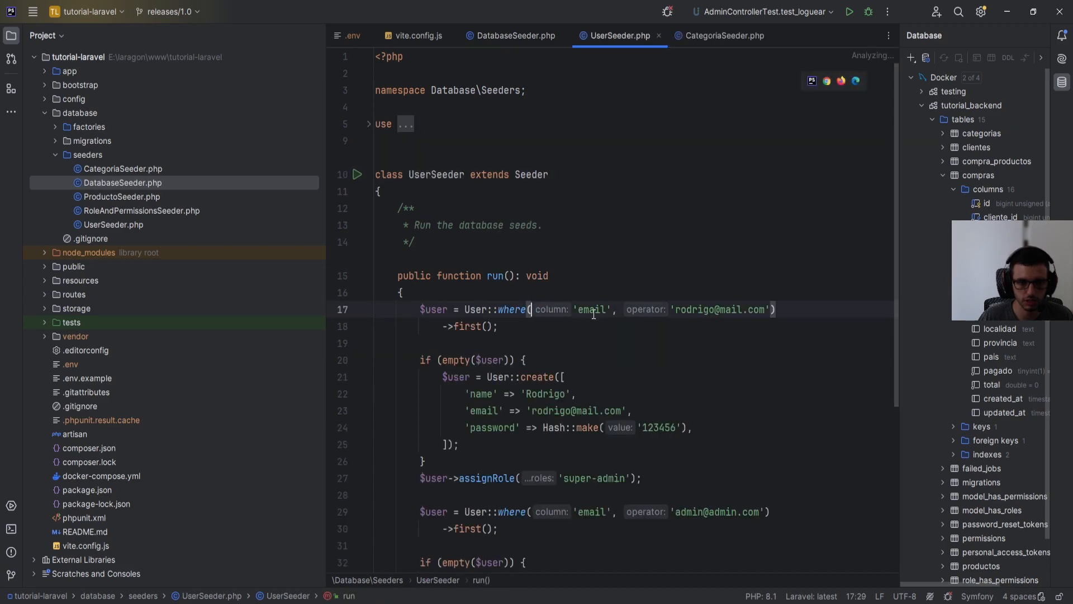
pyautogui.doubleClick(707, 311)
pyautogui.click(702, 276)
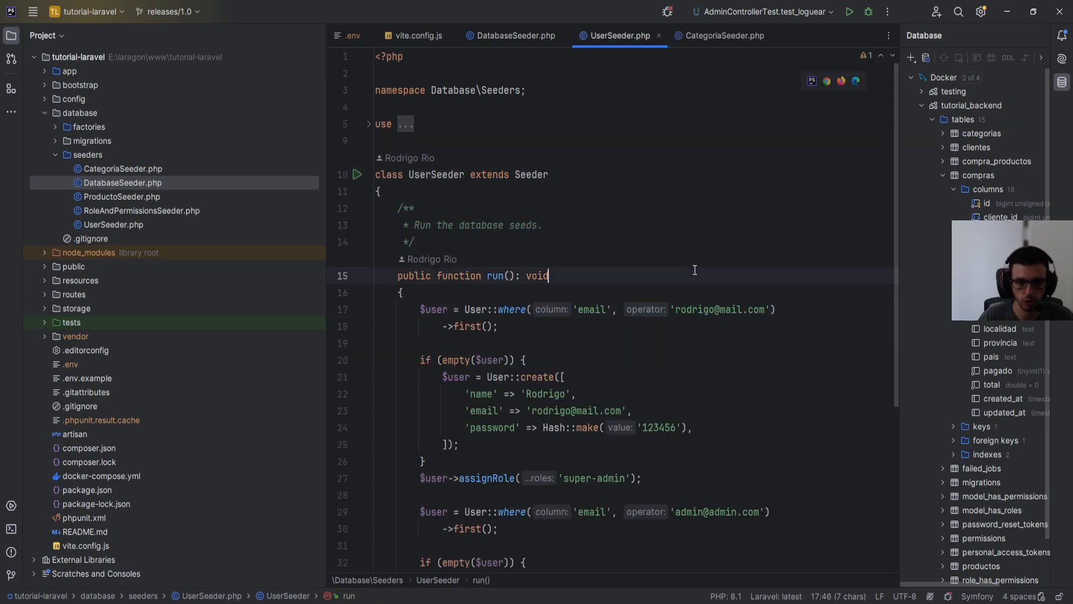
pyautogui.scroll(-3, 696, 276)
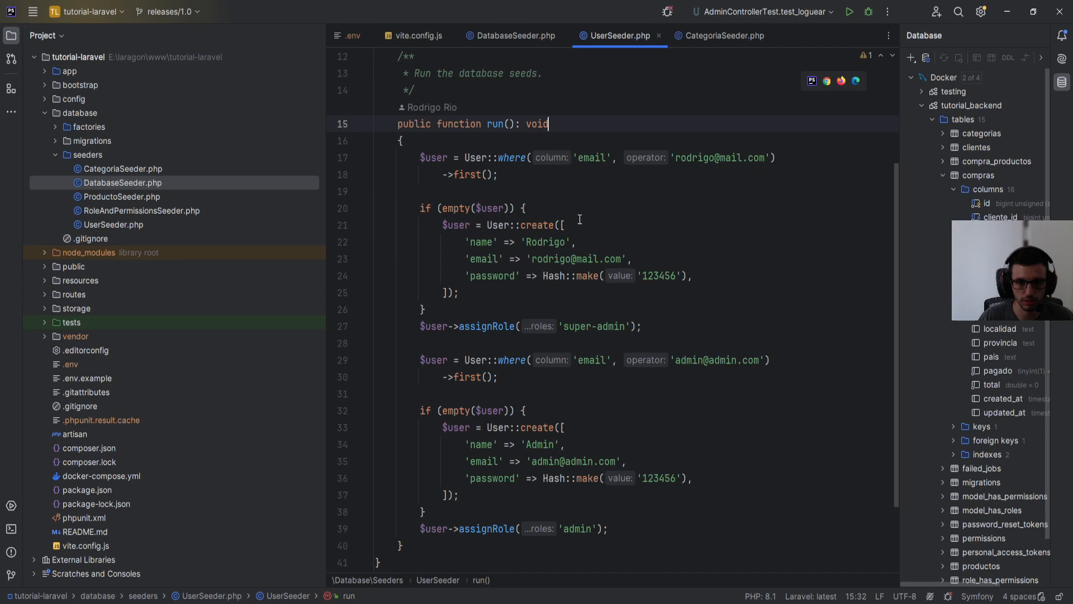
pyautogui.scroll(1, 693, 270)
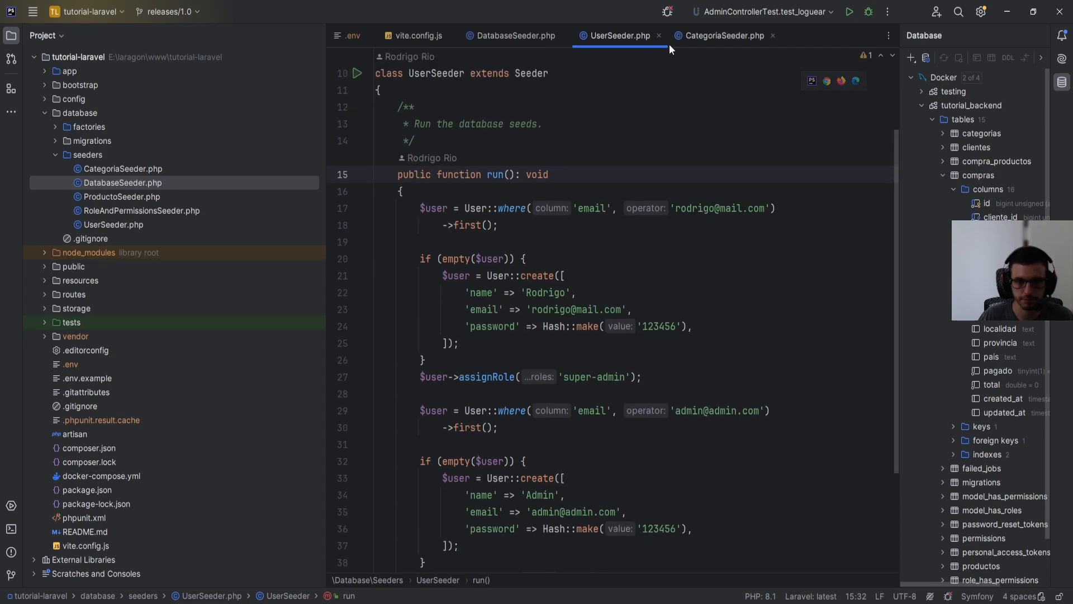
# Check the stages of build #58 in Jenkins and reload the admin login page of the deployed site.
pyautogui.hotkey('alt', 'Tab')
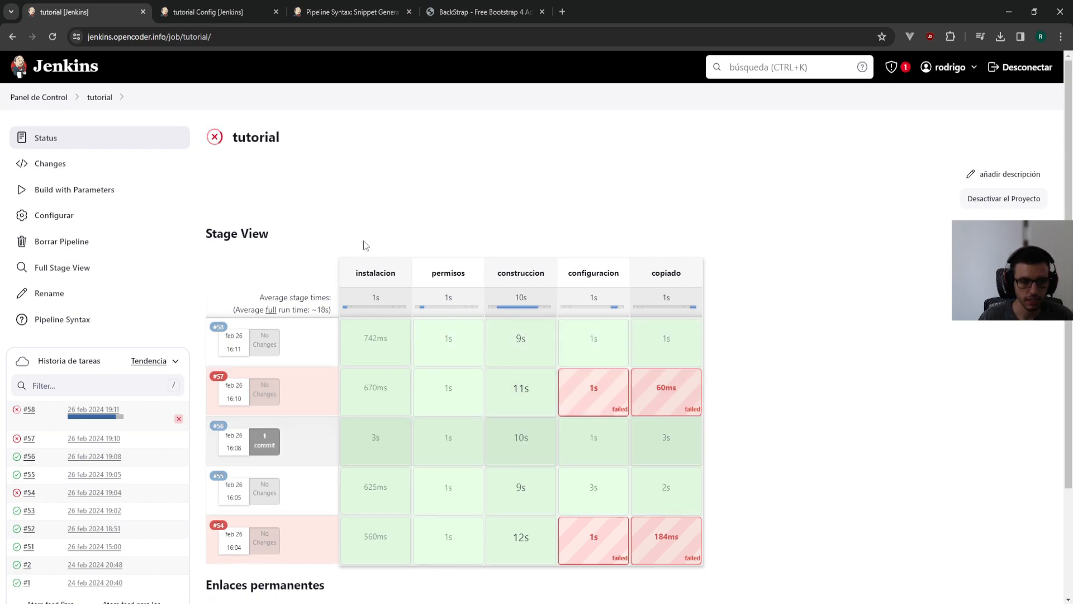
pyautogui.click(481, 12)
pyautogui.press('F5')
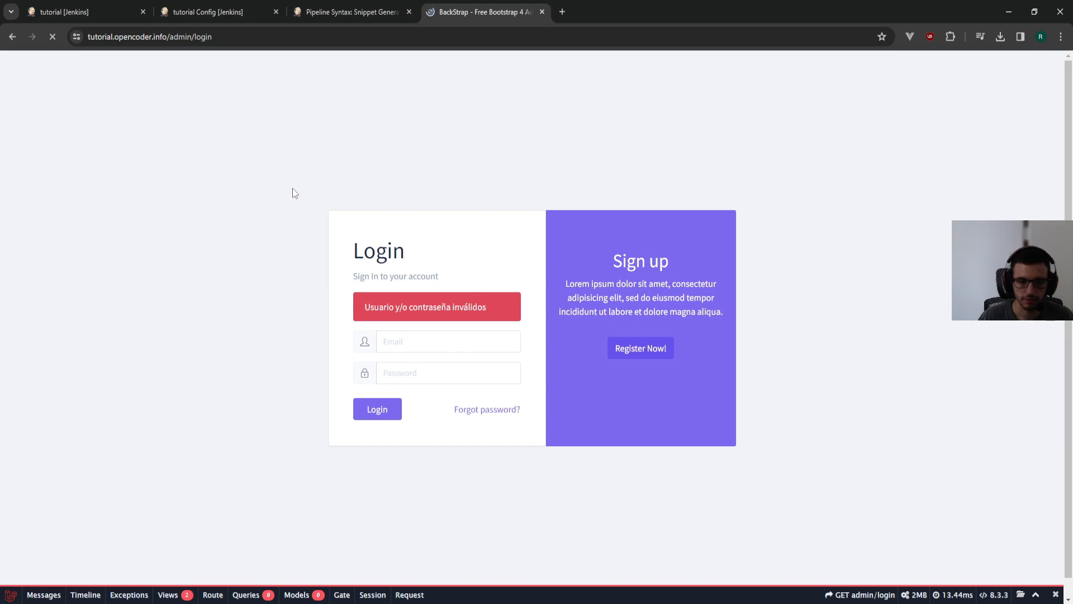
# Log in to the admin panel with the super-admin's e-mail copied from UserSeeder and the account password, and decline saving the password.
pyautogui.hotkey('alt', 'Tab')
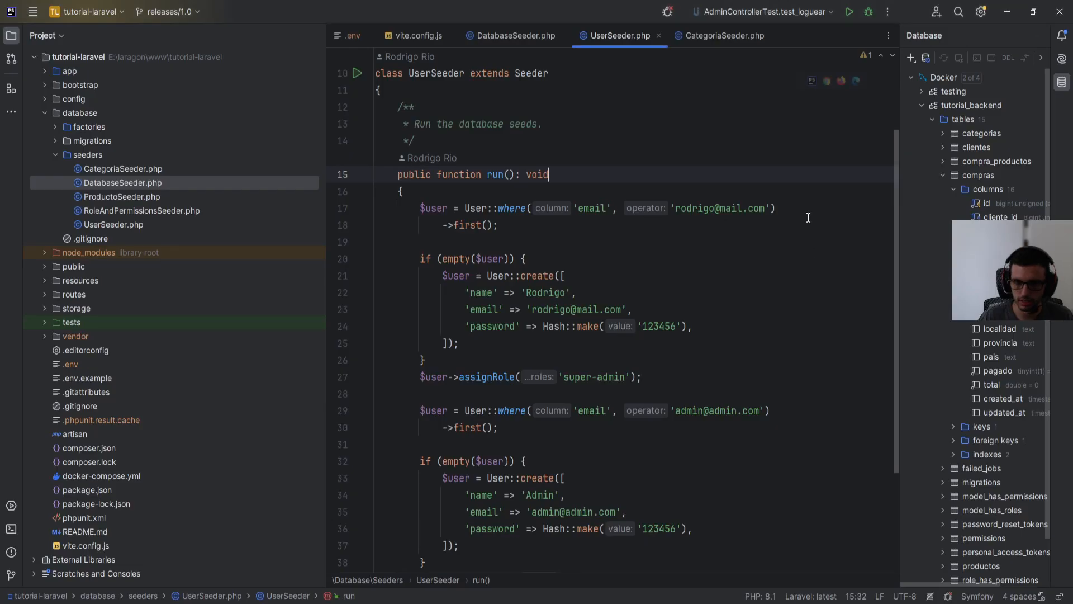
pyautogui.moveTo(675, 208); pyautogui.dragTo(766, 208)
pyautogui.hotkey('ctrl', 'c')
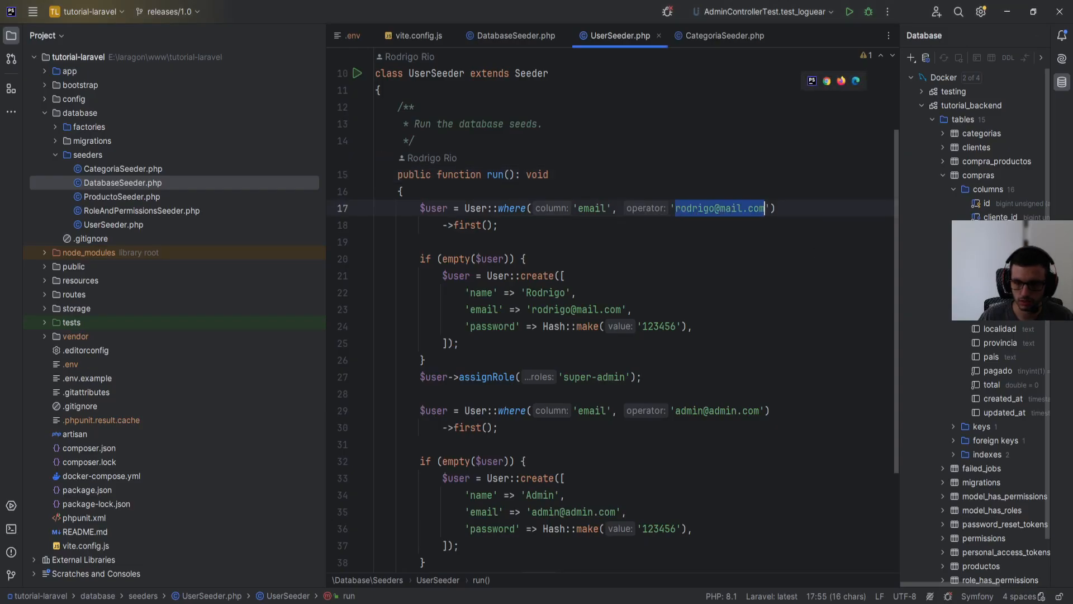
pyautogui.hotkey('alt', 'Tab')
pyautogui.click(424, 322)
pyautogui.hotkey('ctrl', 'v')
pyautogui.click(379, 353)
pyautogui.write('••••••')
pyautogui.press('Return')
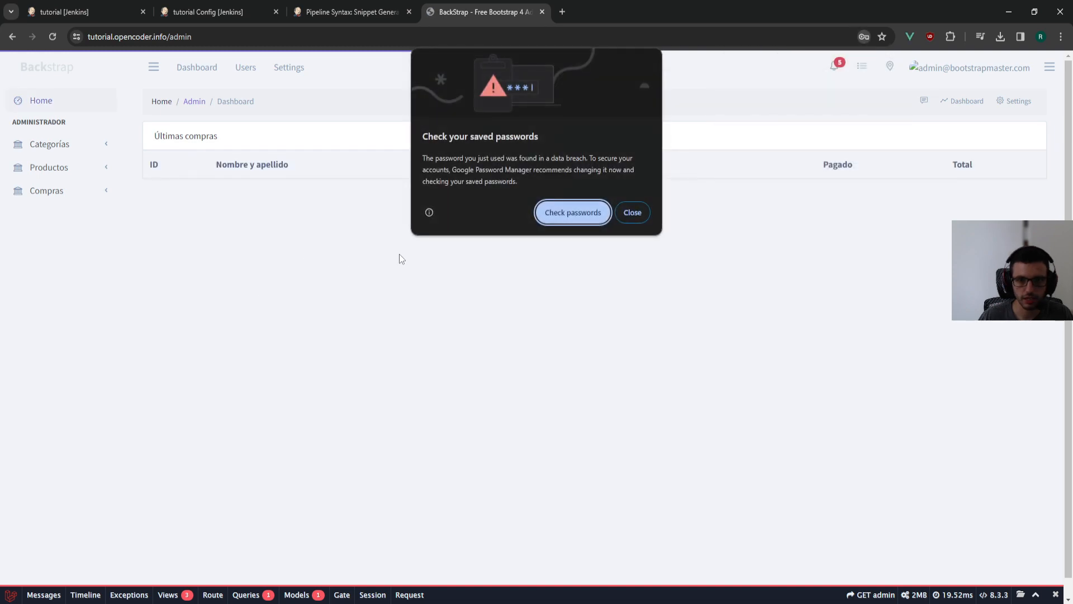
pyautogui.click(627, 216)
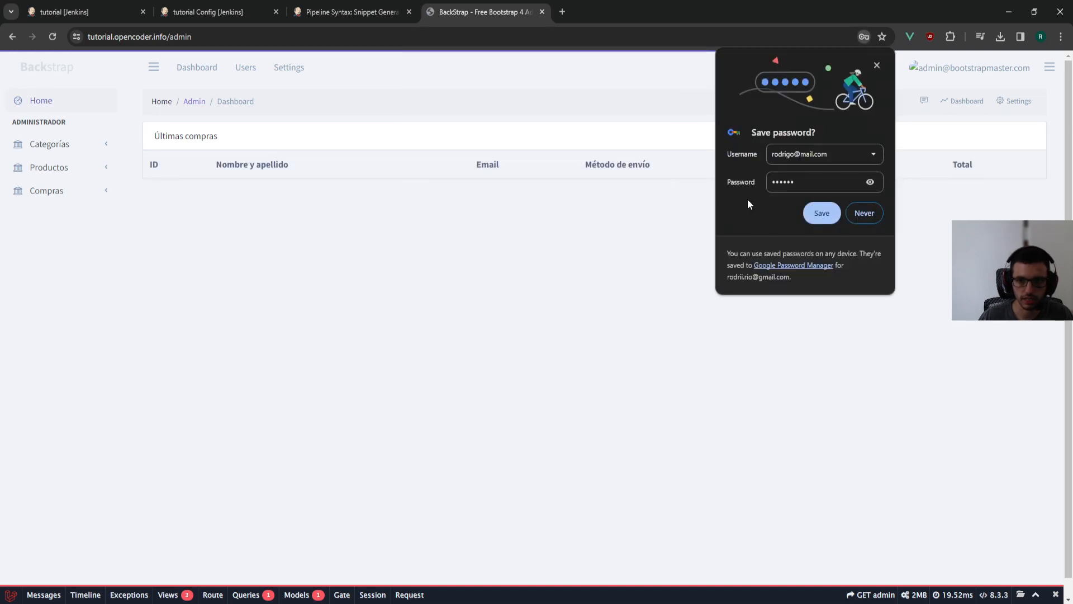
pyautogui.click(875, 209)
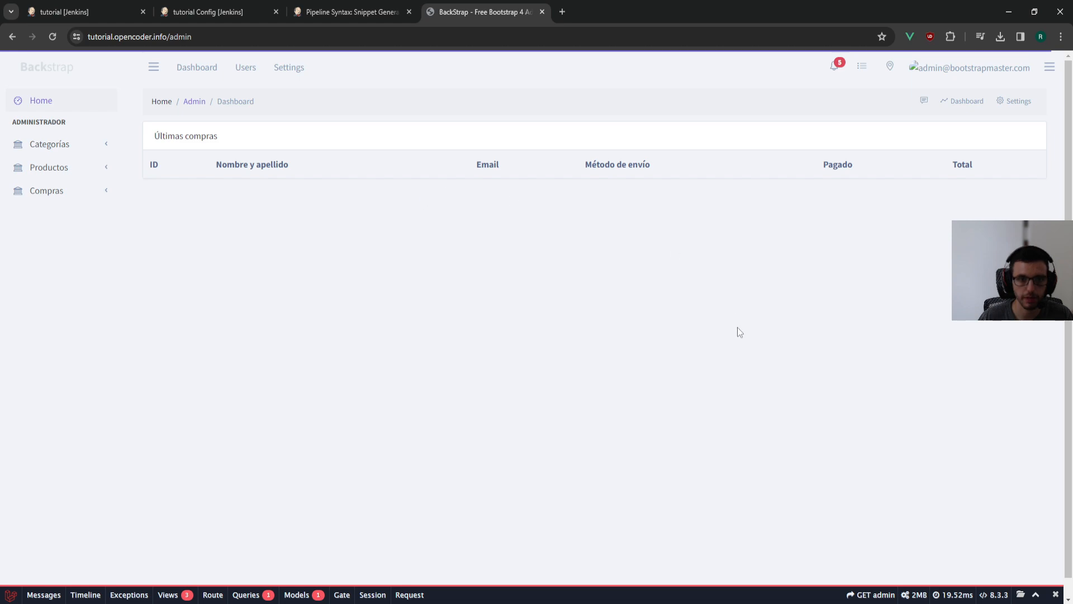
# Expand Categorías in the admin panel, and open the tutorial.opencoder.info home page to check its category list.
pyautogui.click(97, 144)
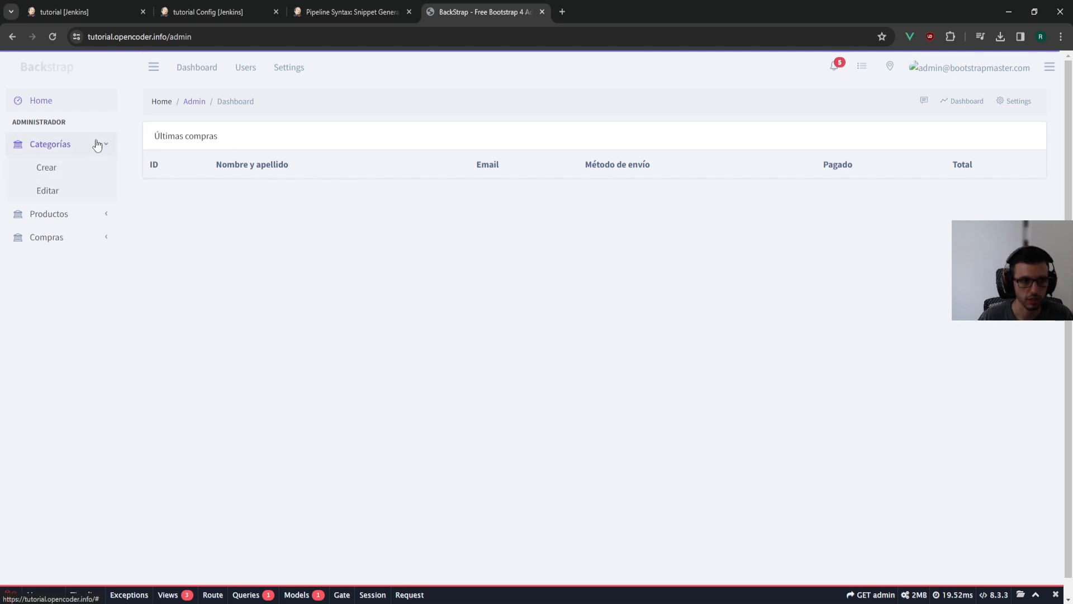
pyautogui.doubleClick(167, 36)
pyautogui.doubleClick(205, 37)
pyautogui.press('BackSpace')
pyautogui.press('Return')
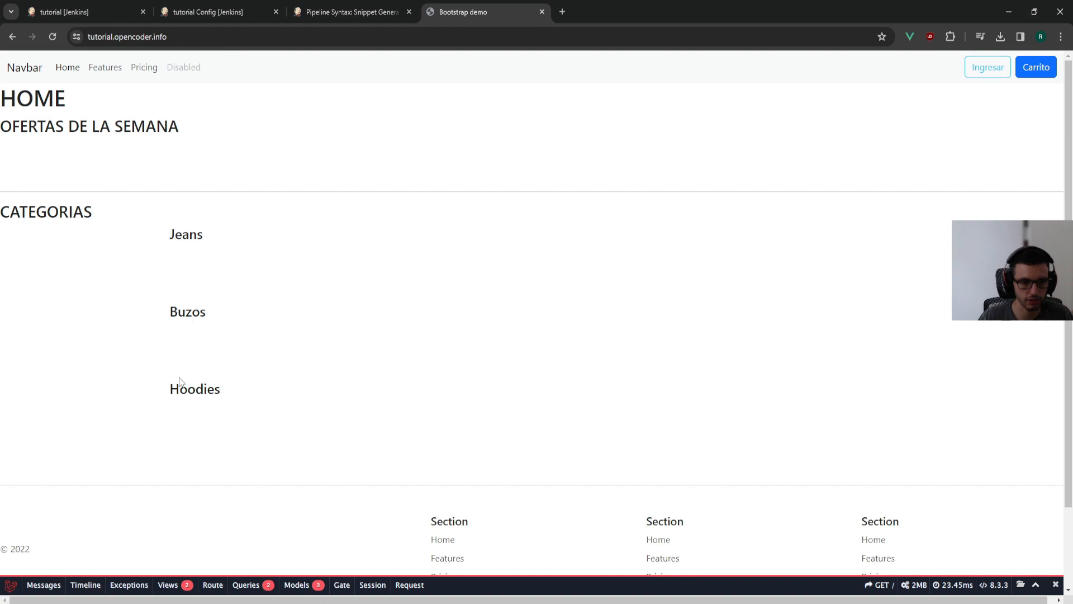
pyautogui.doubleClick(176, 236)
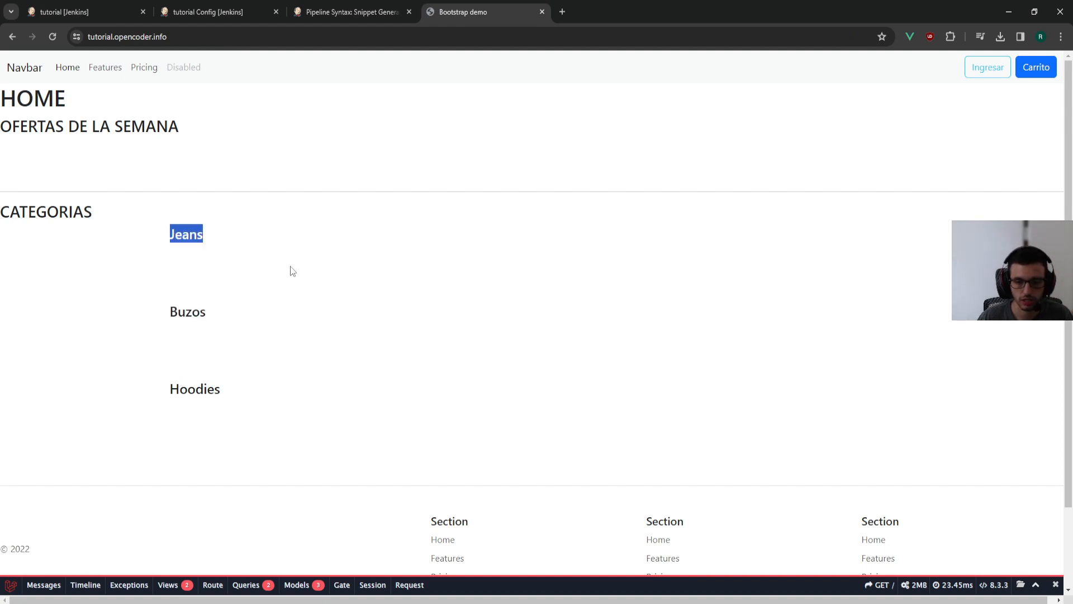
# Go to the tutorial job's configuration in Jenkins and start an environment block below "agent any" in the pipeline script.
pyautogui.hotkey('alt', 'Tab')
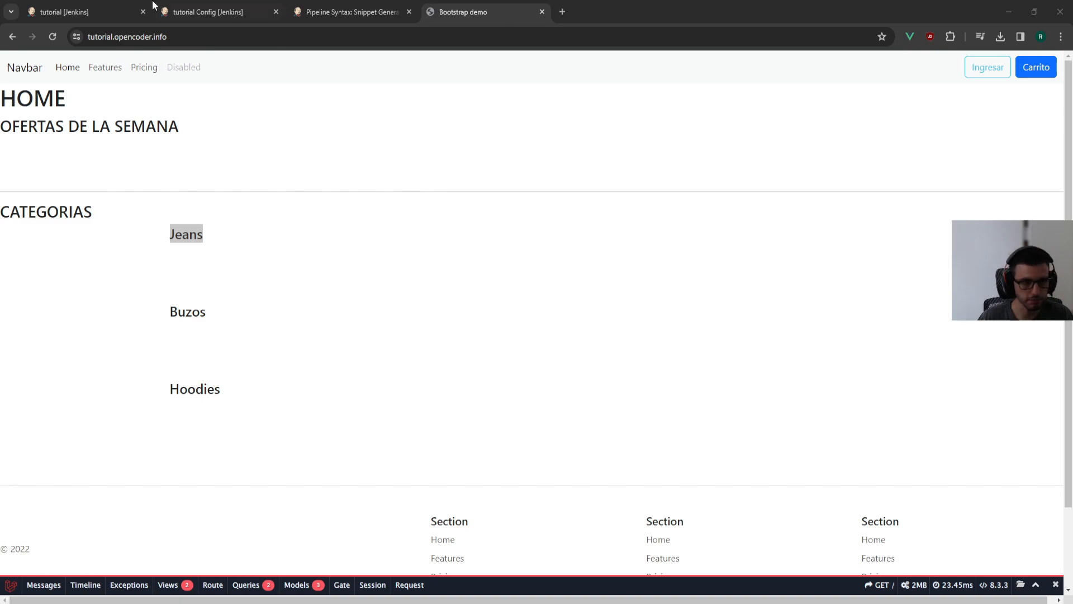
pyautogui.click(243, 12)
pyautogui.scroll(3, 410, 371)
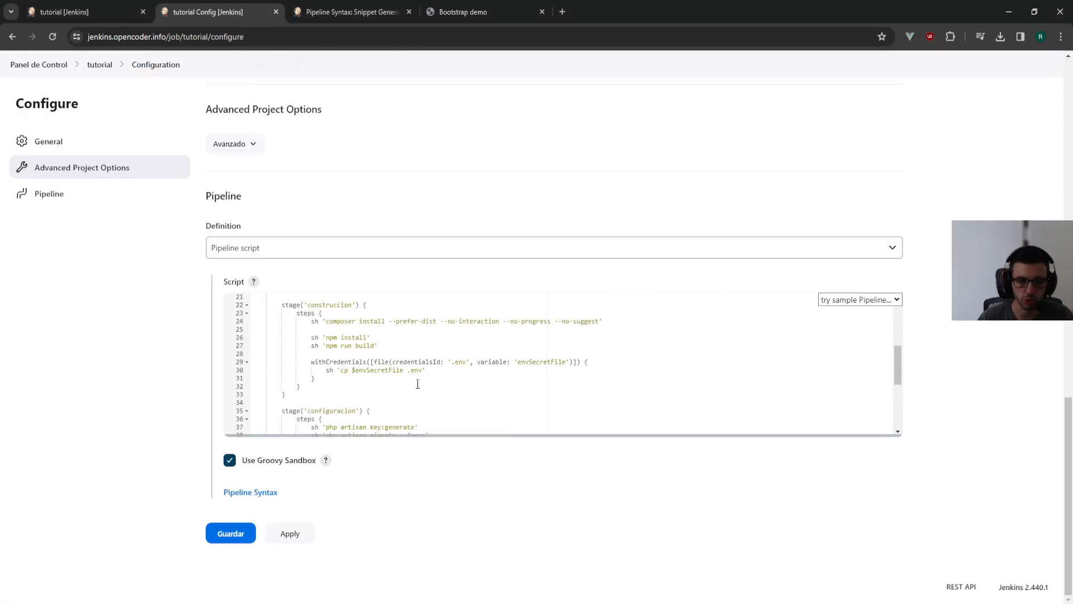
pyautogui.scroll(5, 406, 391)
pyautogui.scroll(3, 406, 391)
pyautogui.click(341, 364)
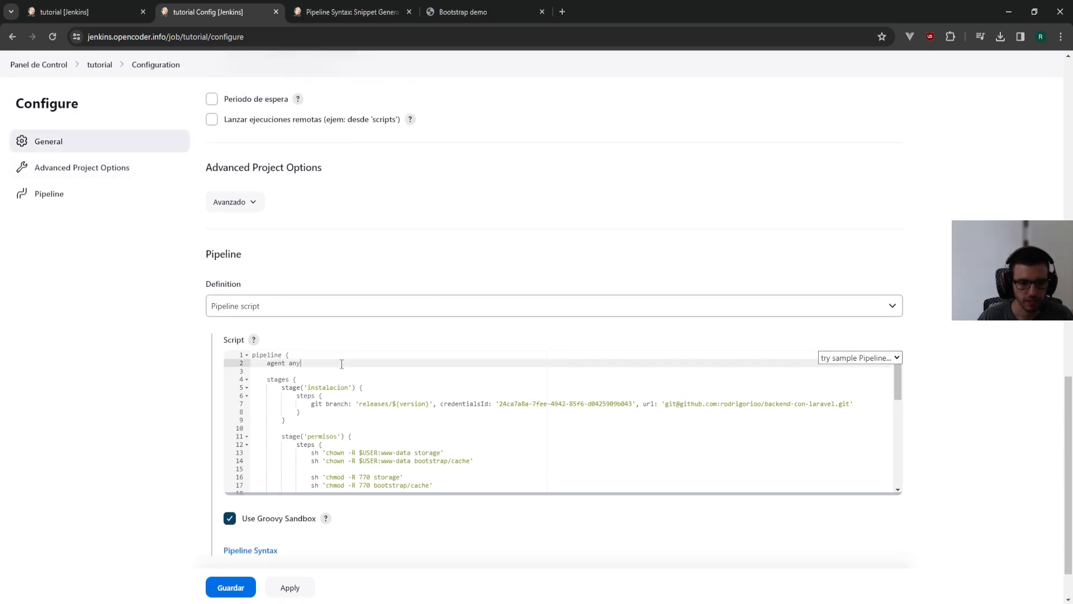
pyautogui.press('Return')
pyautogui.press('Return')
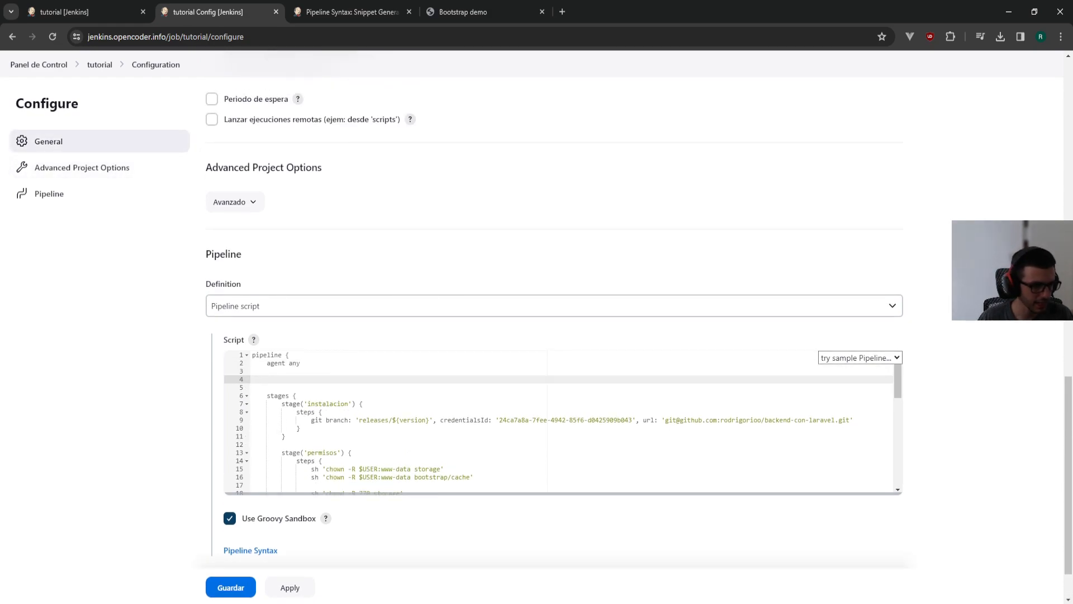
pyautogui.write('environment {')
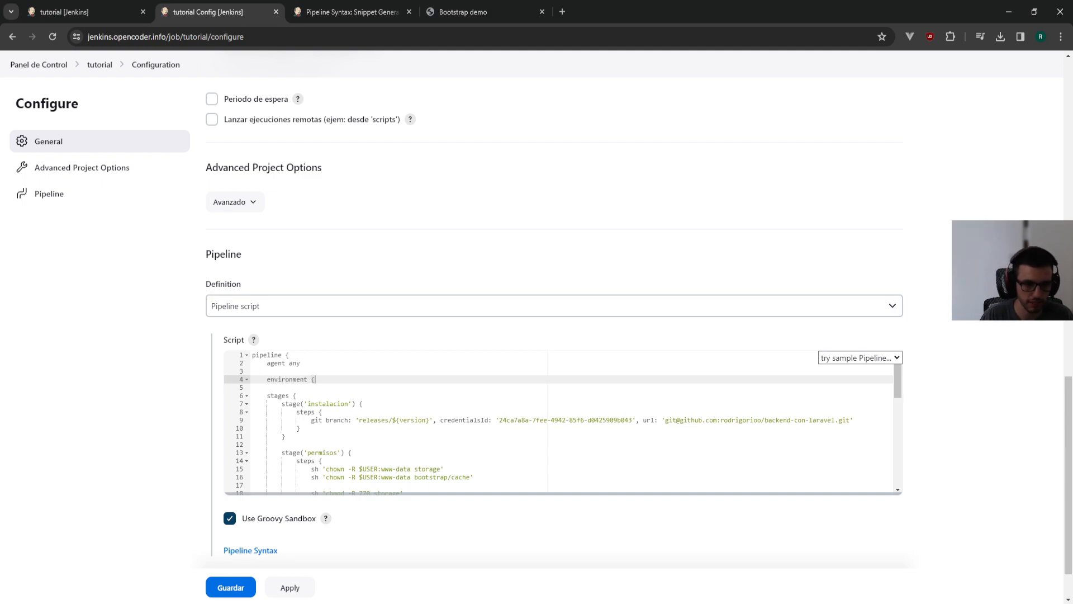
# Define the variable PHP = '/usr/bin/php8.2' inside the environment block.
pyautogui.press('Return')
pyautogui.write('PHP =')
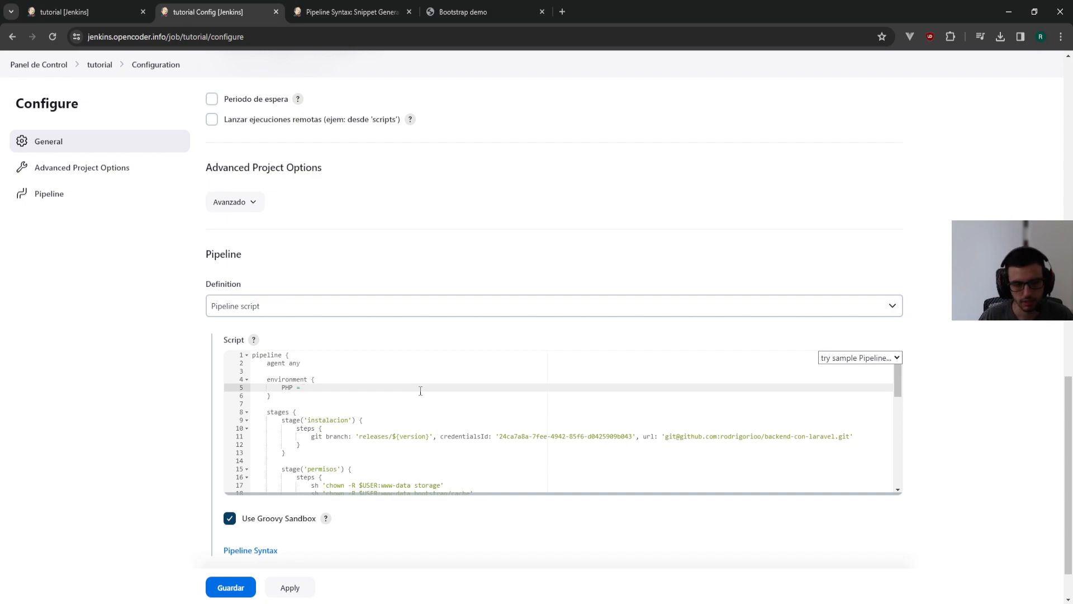
pyautogui.write("'/usr/")
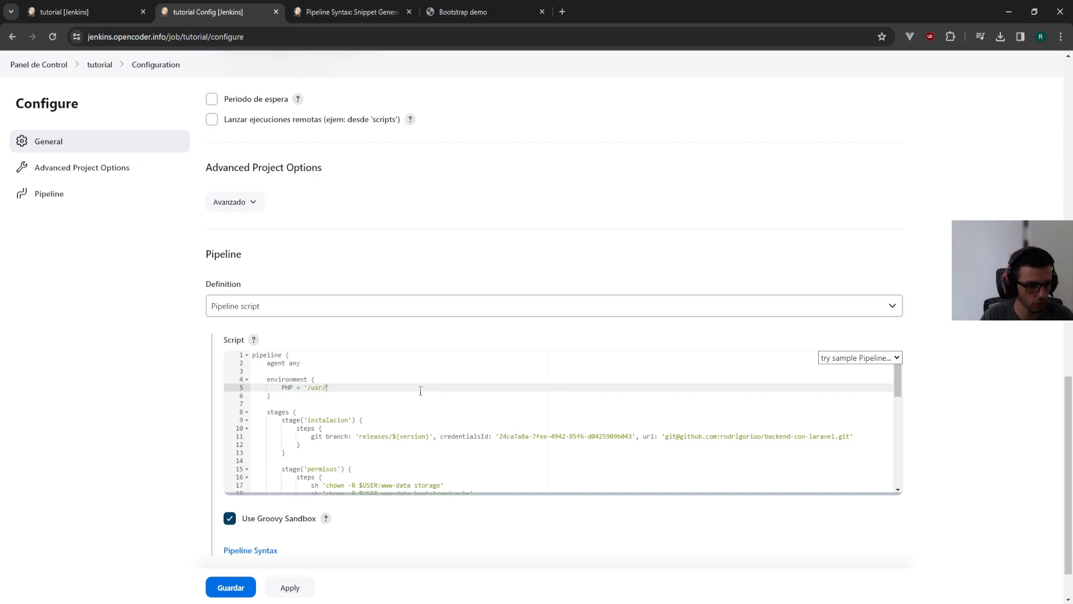
pyautogui.write('bin/php8')
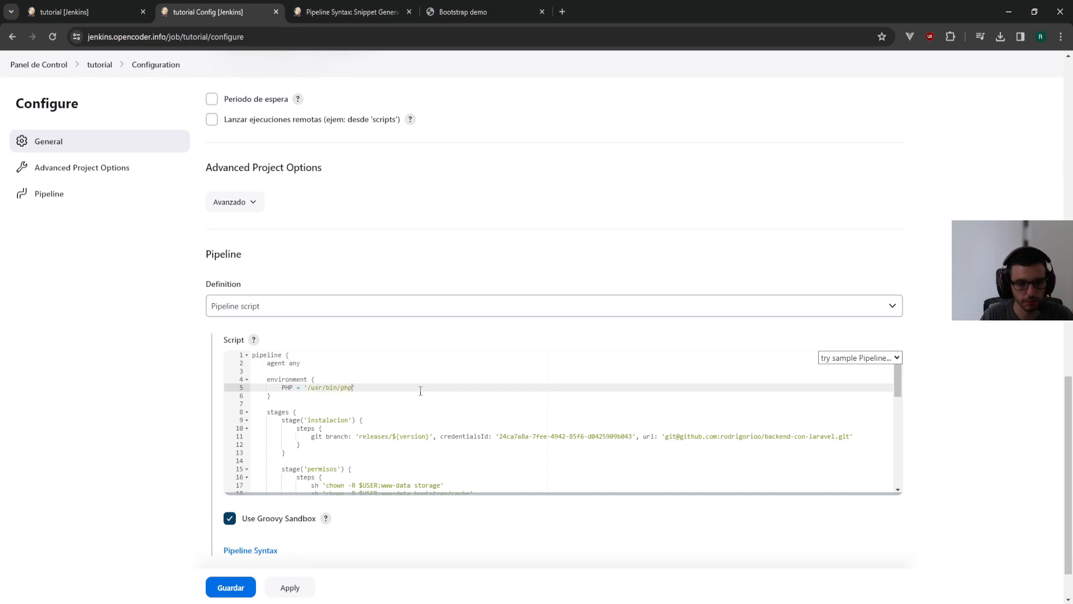
pyautogui.write('.')
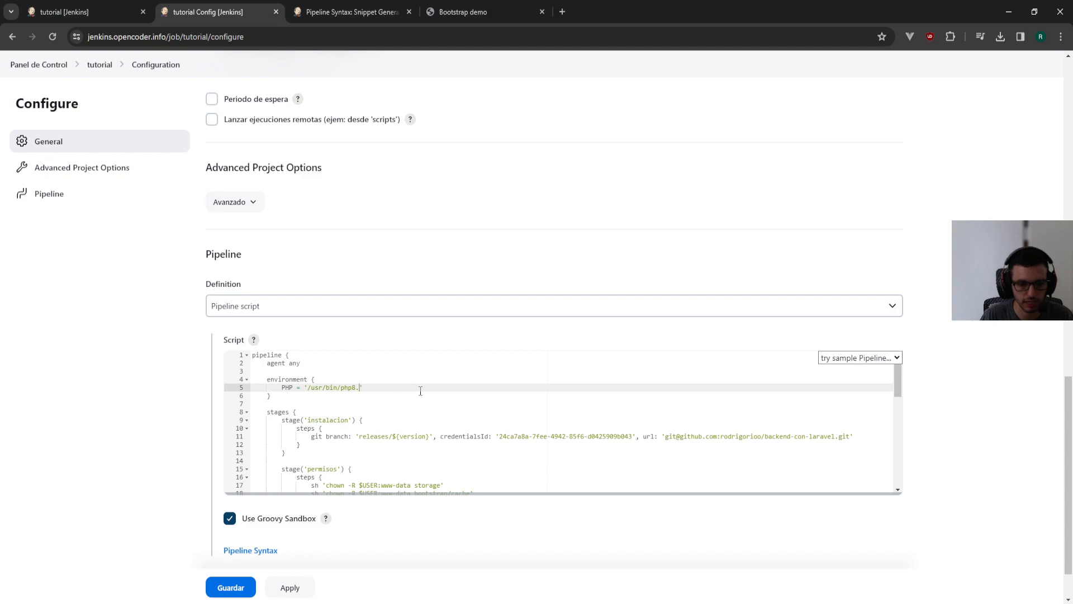
pyautogui.write('2')
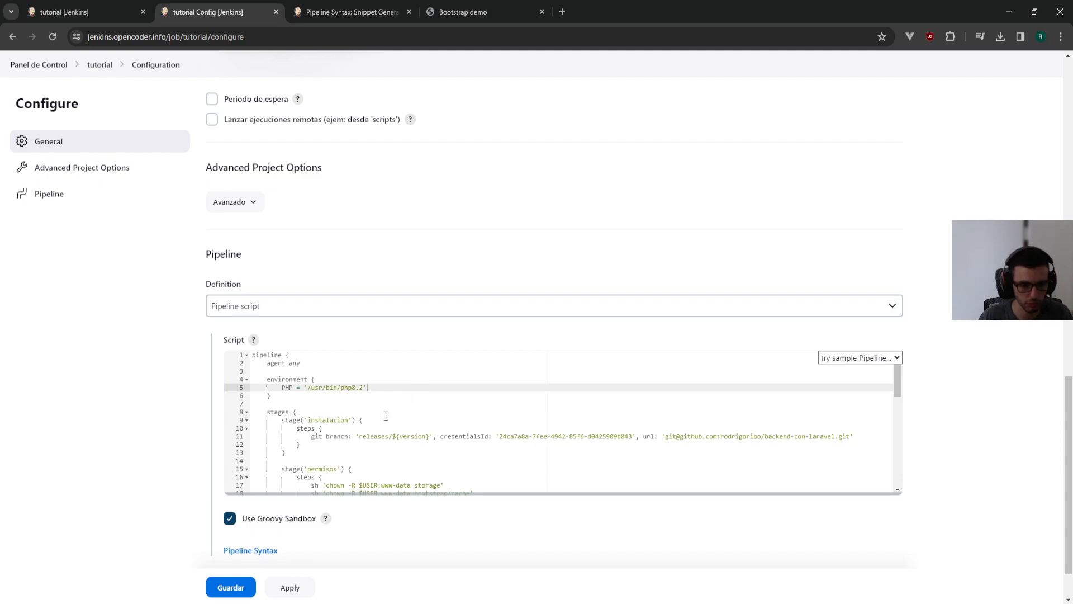
# Run php -v in the server's SSH terminal, and review the php artisan commands in the pipeline script's configuracion stage.
pyautogui.hotkey('alt', 'Tab')
pyautogui.write('php -v')
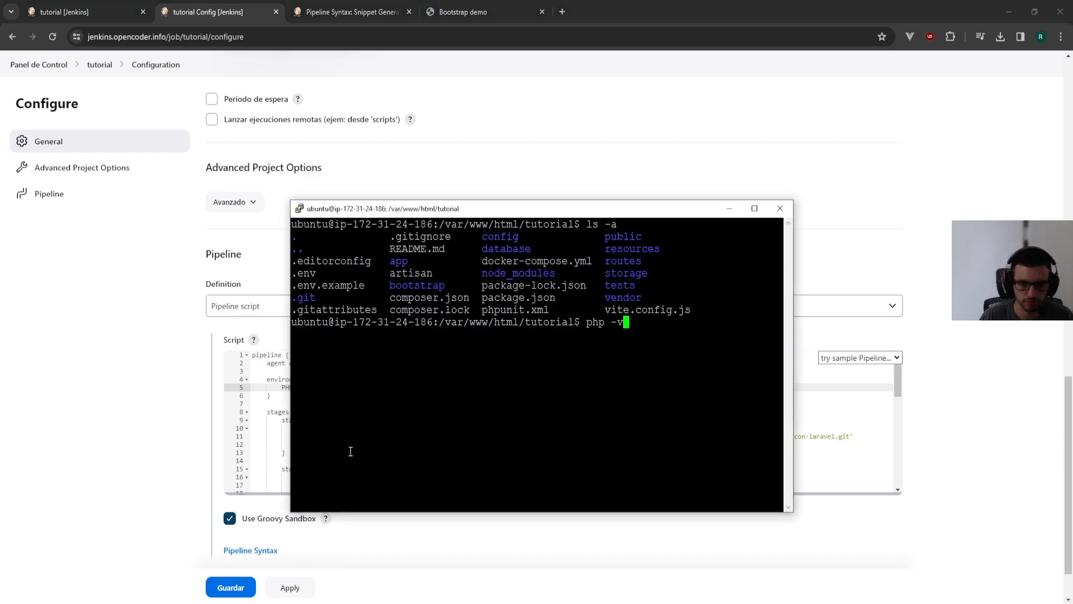
pyautogui.press('Return')
pyautogui.click(396, 388)
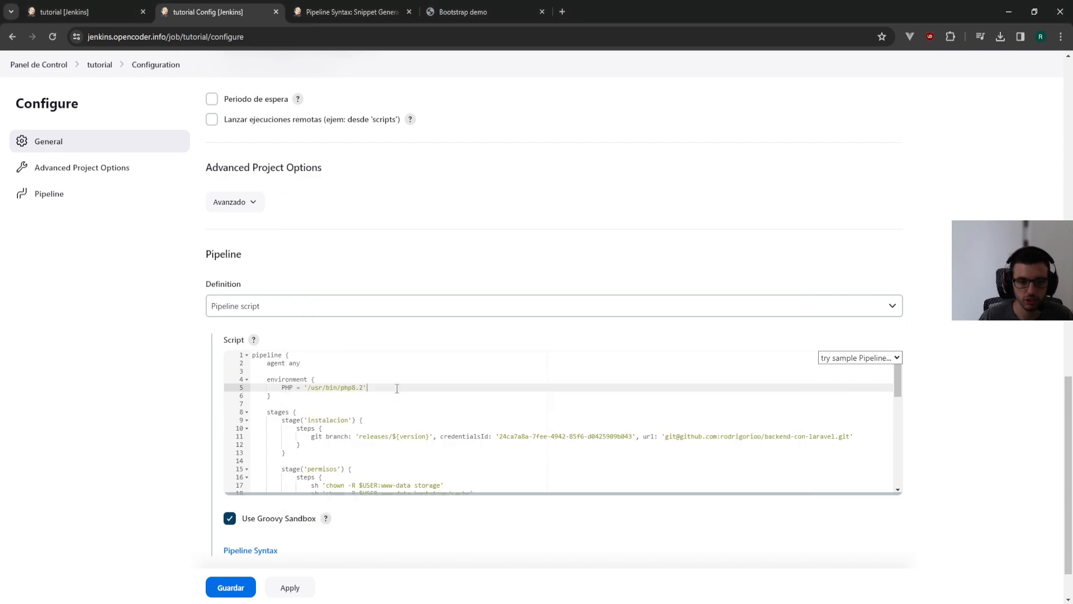
pyautogui.scroll(-8, 377, 389)
pyautogui.doubleClick(331, 375)
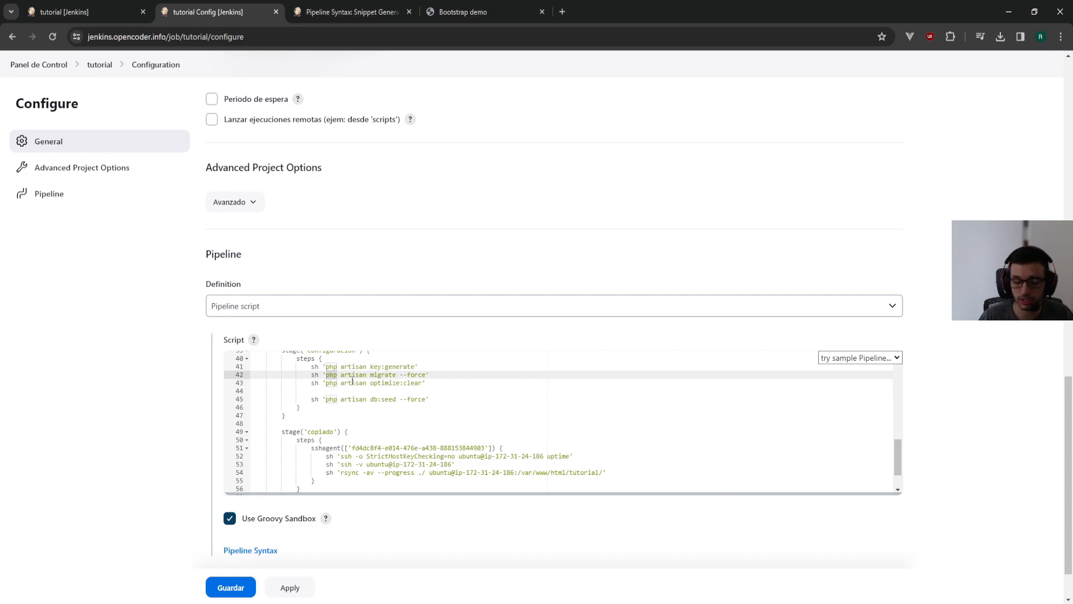
pyautogui.scroll(8, 352, 381)
# Add the variable PROJECT_DIRECTORY = '/var/www/html/tutorial/' below PHP in the environment block.
pyautogui.click(375, 388)
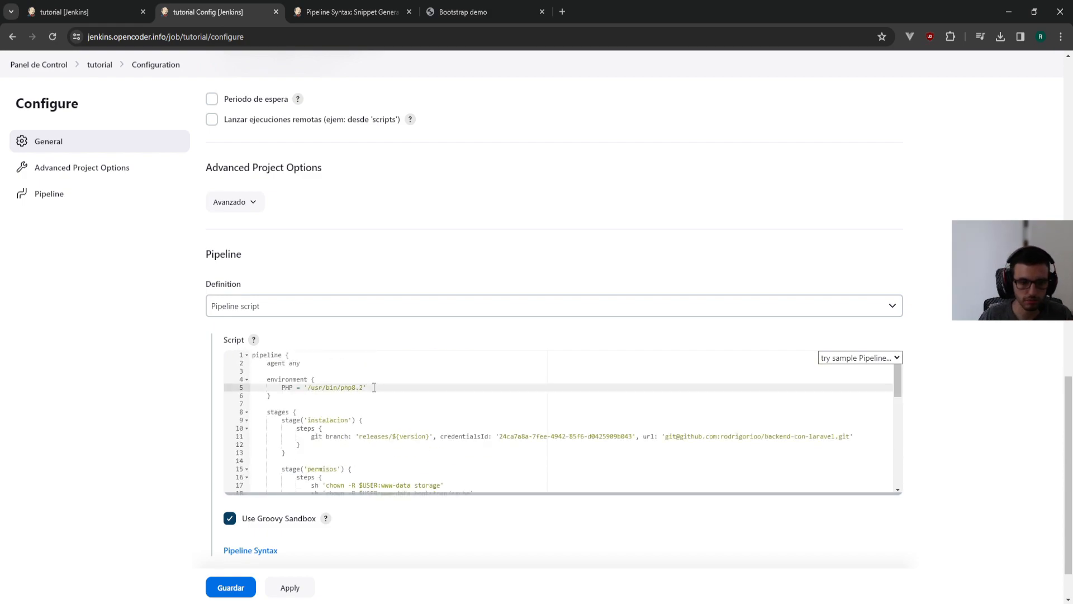
pyautogui.press('Return')
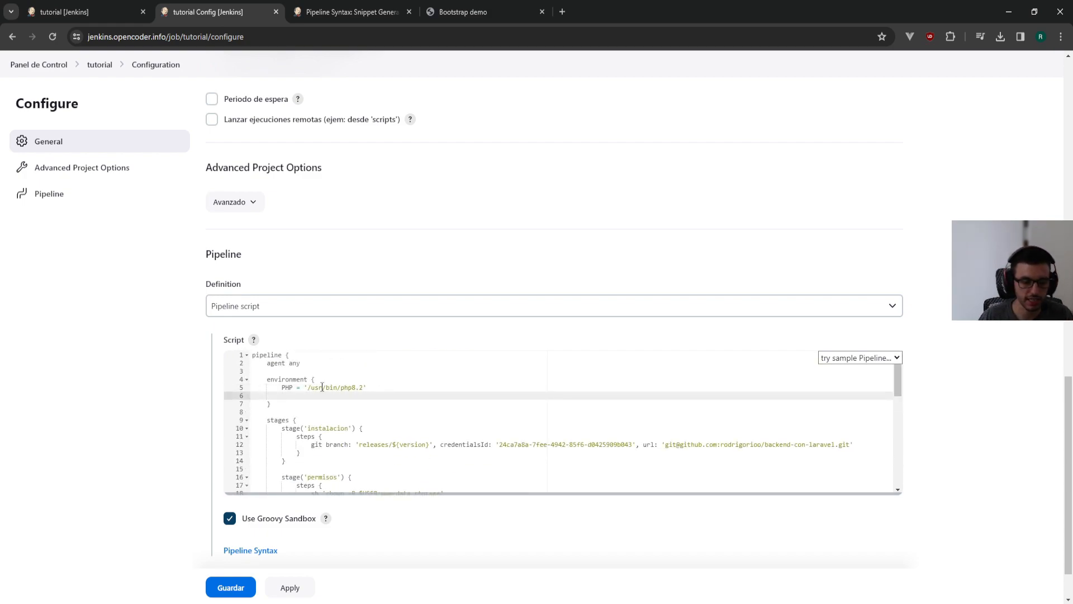
pyautogui.write('PROJECT_')
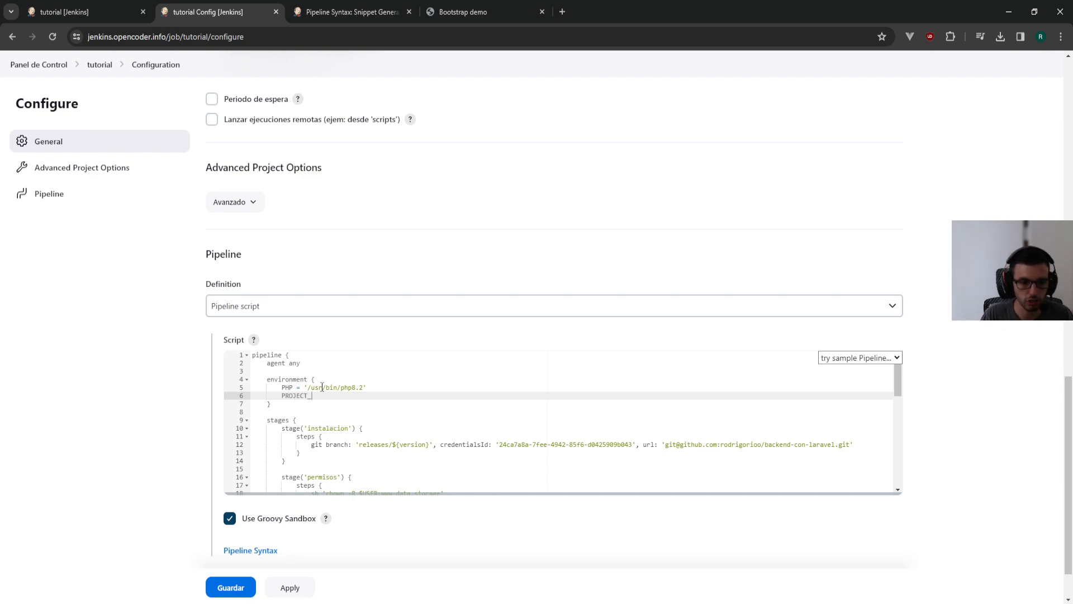
pyautogui.write('DIRECTORY')
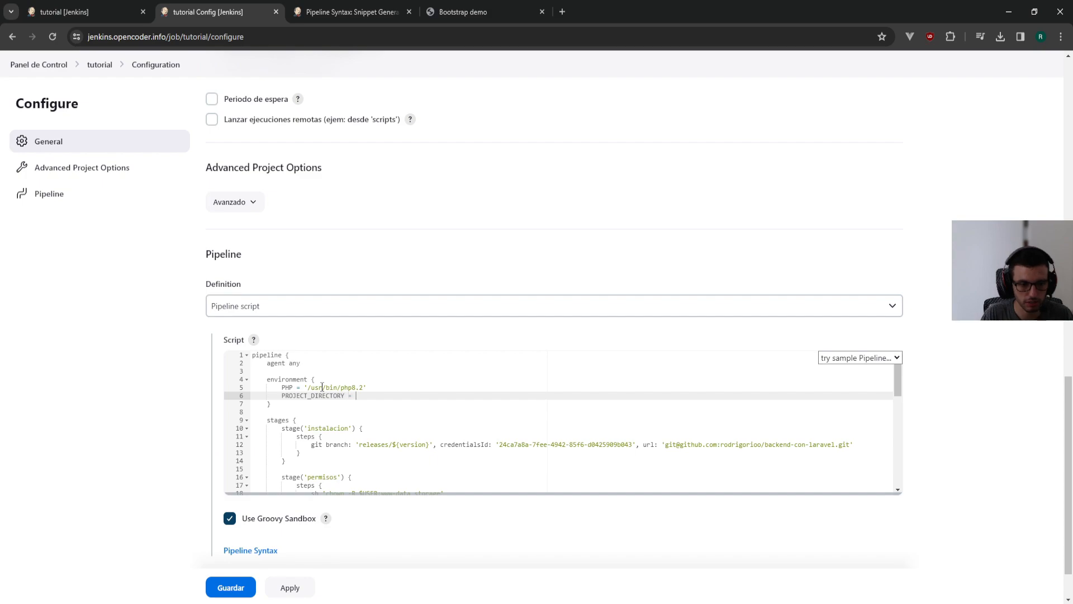
pyautogui.write(" = '/var/www/")
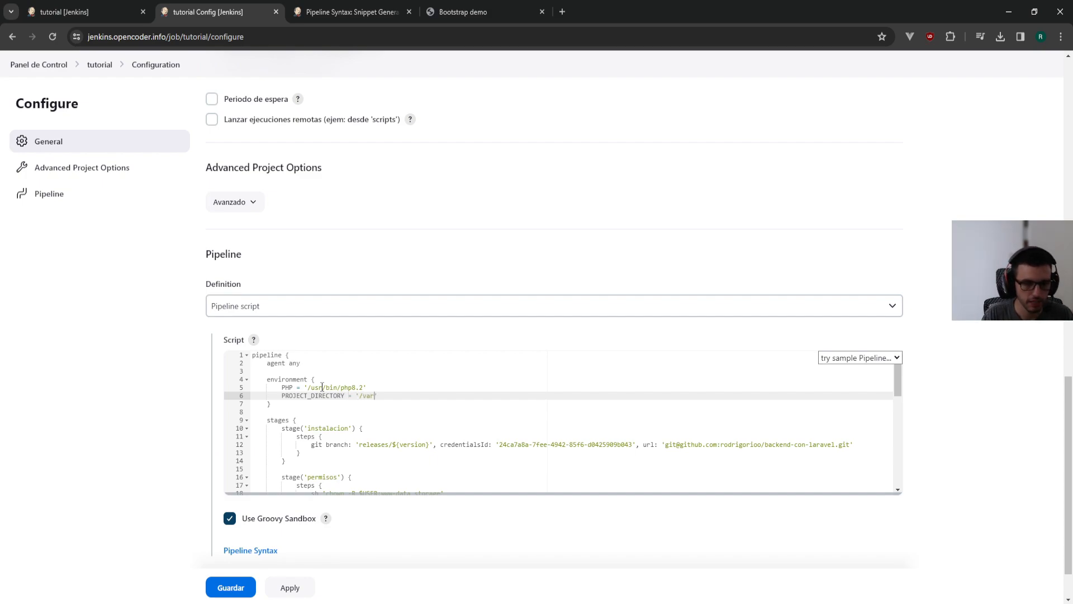
pyautogui.write('html/')
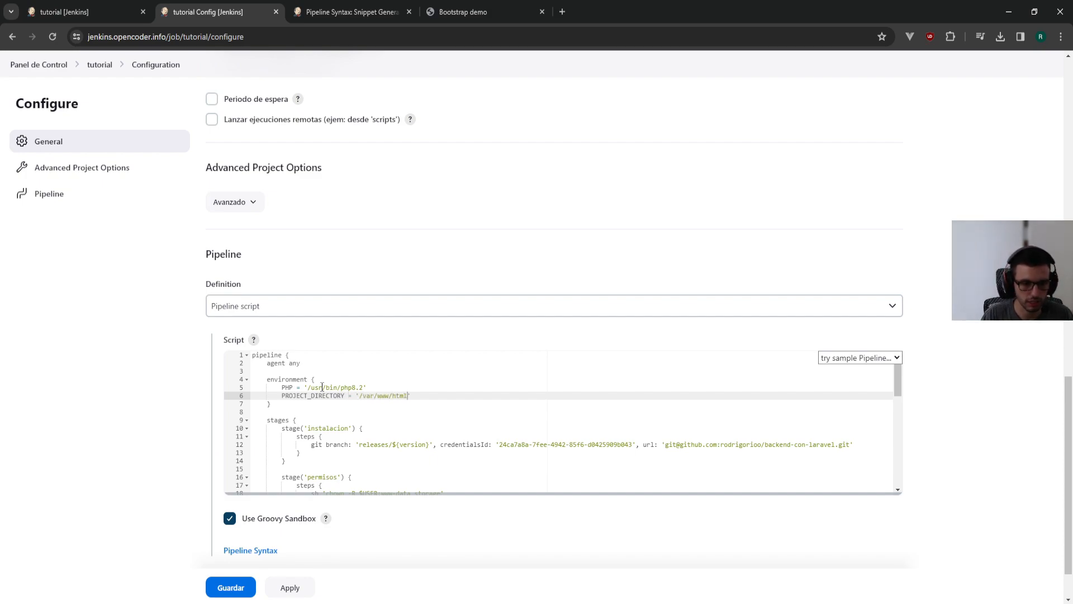
pyautogui.write('tutorial/')
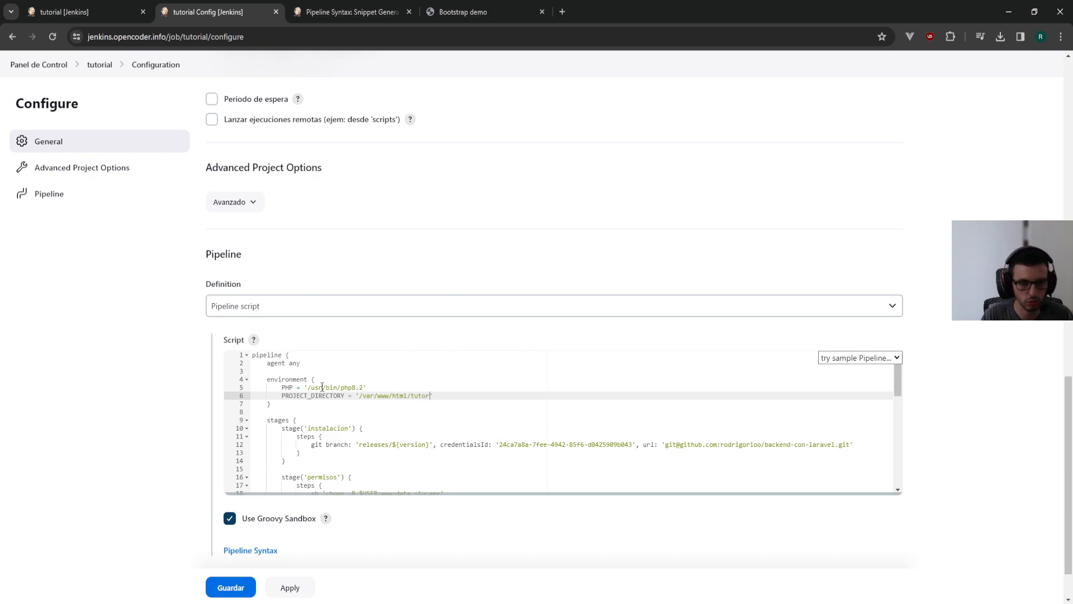
pyautogui.doubleClick(310, 395)
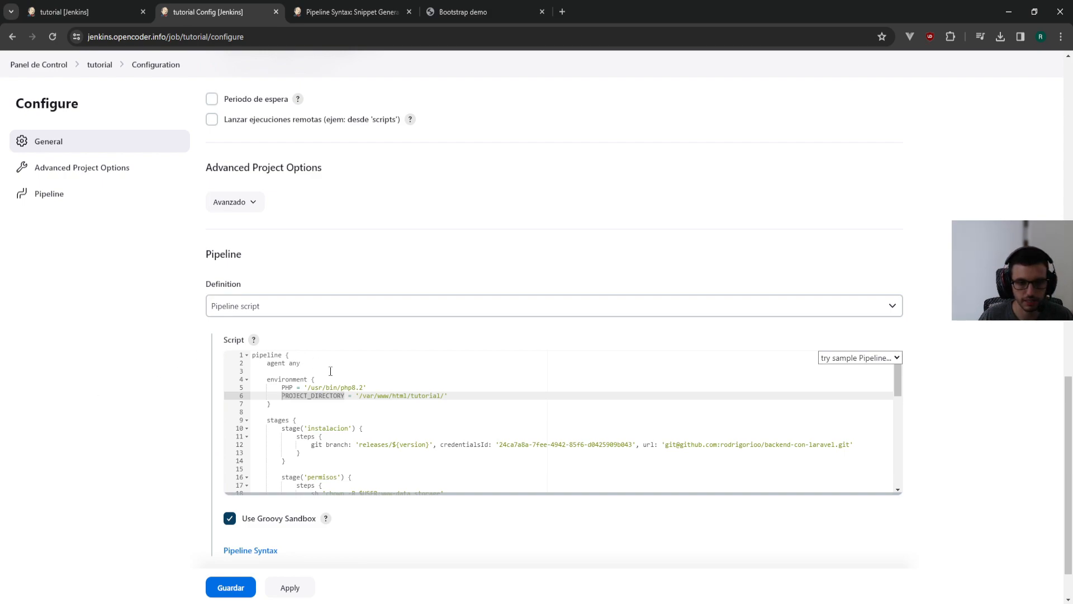
# Replace php with ${PHP} in the artisan key:generate command of the configuracion stage.
pyautogui.scroll(-2, 376, 408)
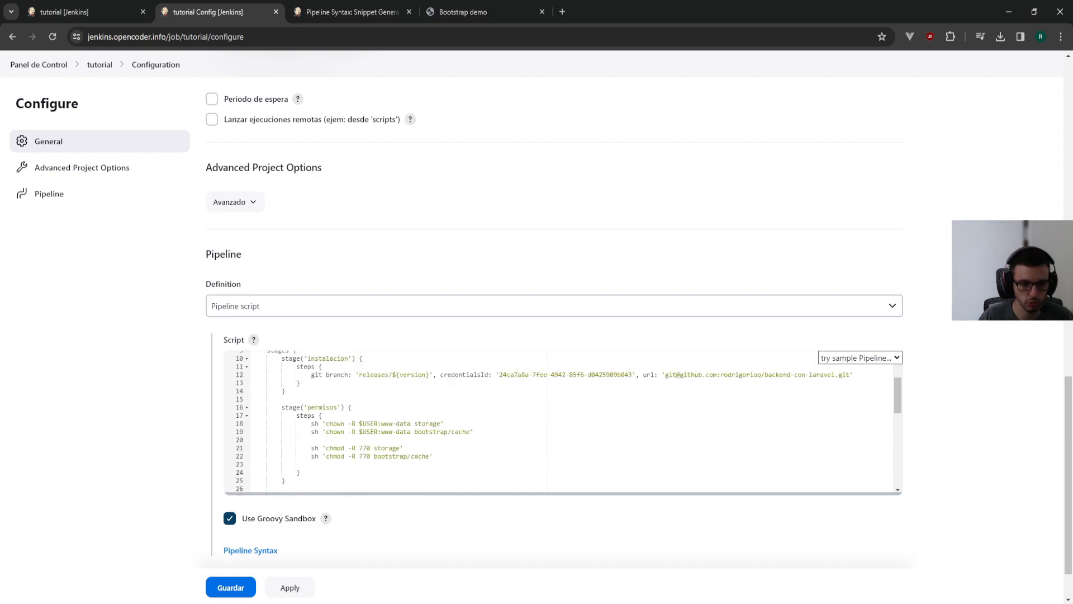
pyautogui.scroll(-3, 338, 420)
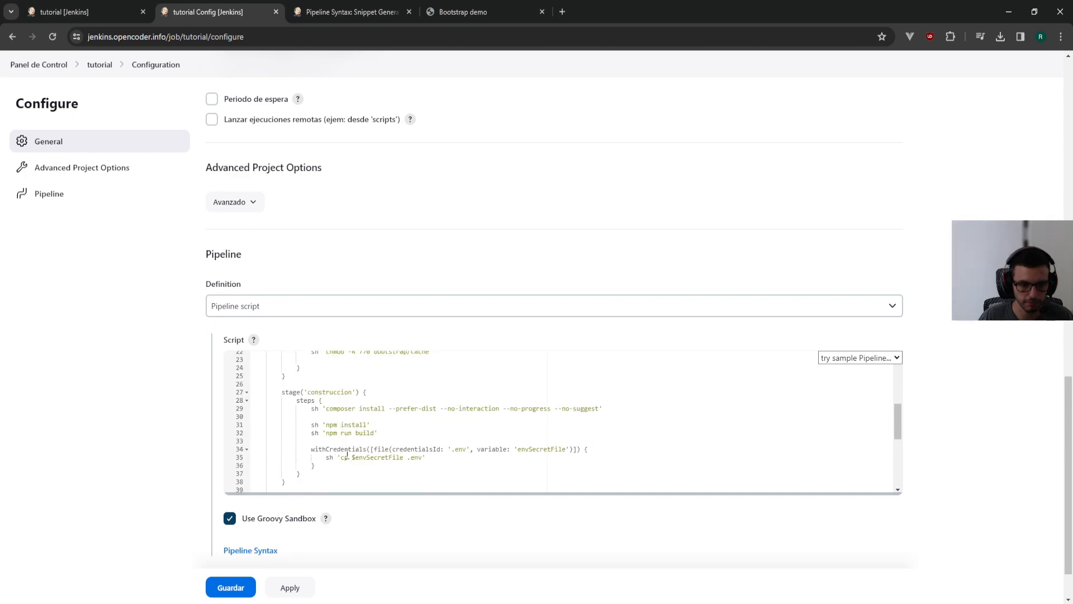
pyautogui.scroll(-3, 351, 420)
pyautogui.click(337, 444)
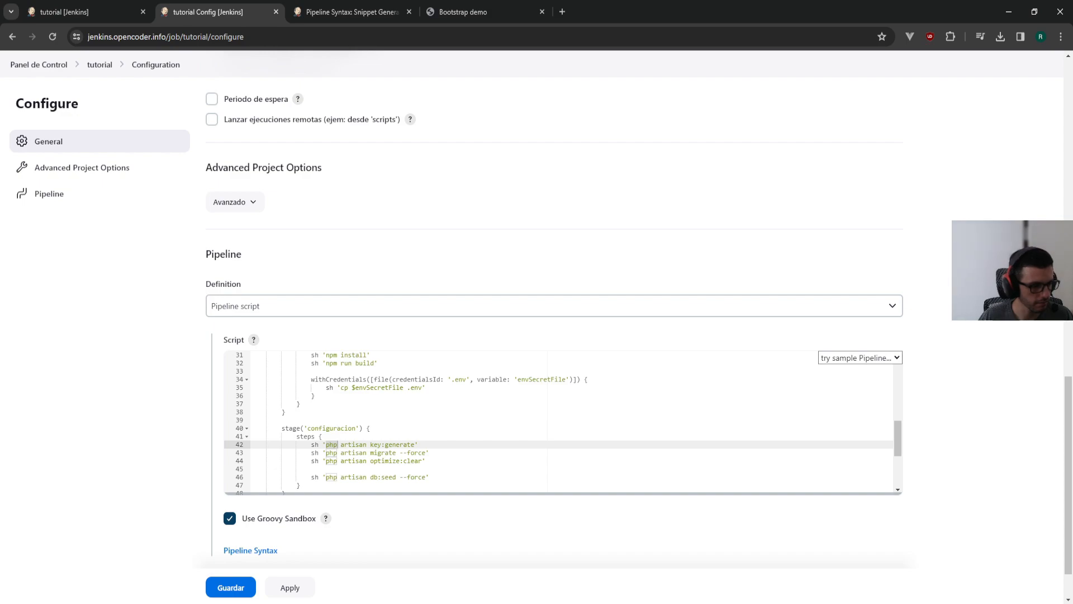
pyautogui.press('BackSpace')
pyautogui.press('BackSpace')
pyautogui.press('BackSpace')
pyautogui.write('${PHP}')
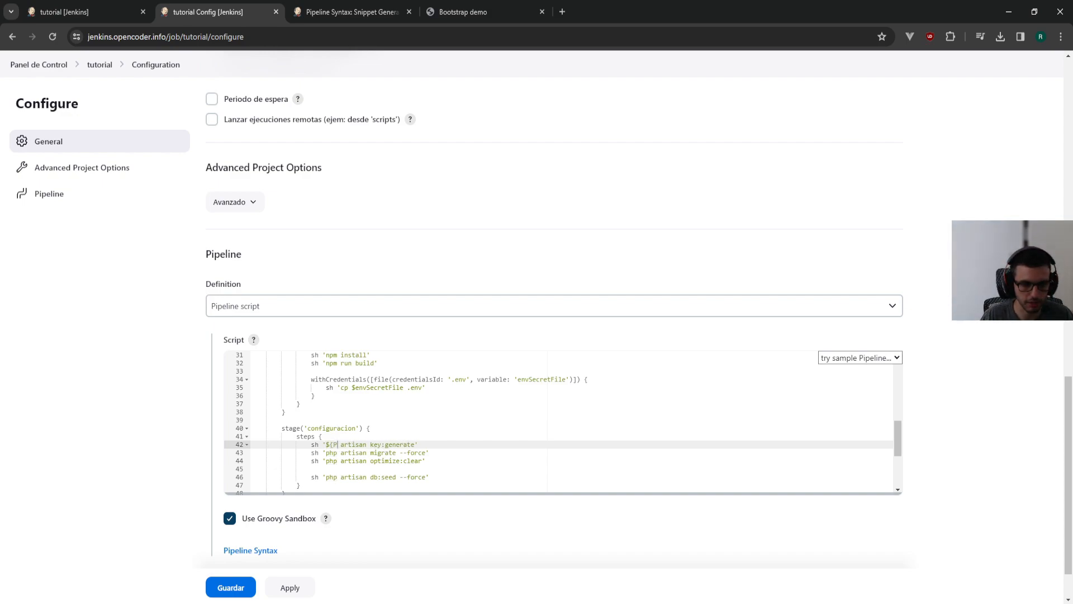
# Replace php with ${PHP} in the artisan migrate, optimize:clear and db:seed commands of the configuracion stage.
pyautogui.doubleClick(332, 453)
pyautogui.write('${PHP}')
pyautogui.doubleClick(331, 460)
pyautogui.write('${PHP}')
pyautogui.doubleClick(330, 477)
pyautogui.write('${PHP}')
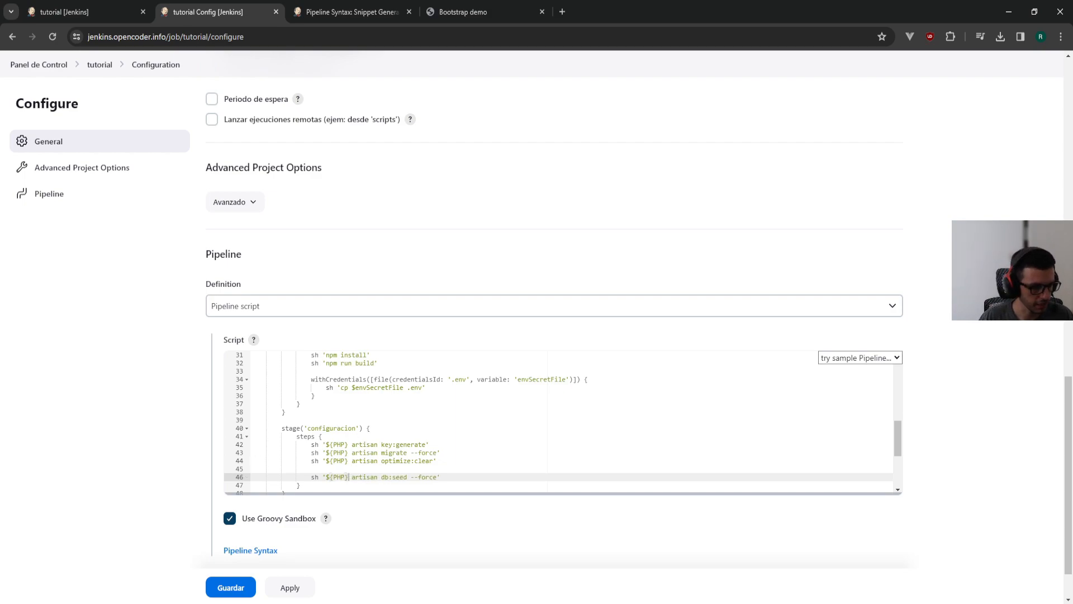
# Replace the rsync destination path in the copiado stage with ${PROJECT_DIRECTORY} and apply the job configuration.
pyautogui.scroll(-3, 475, 446)
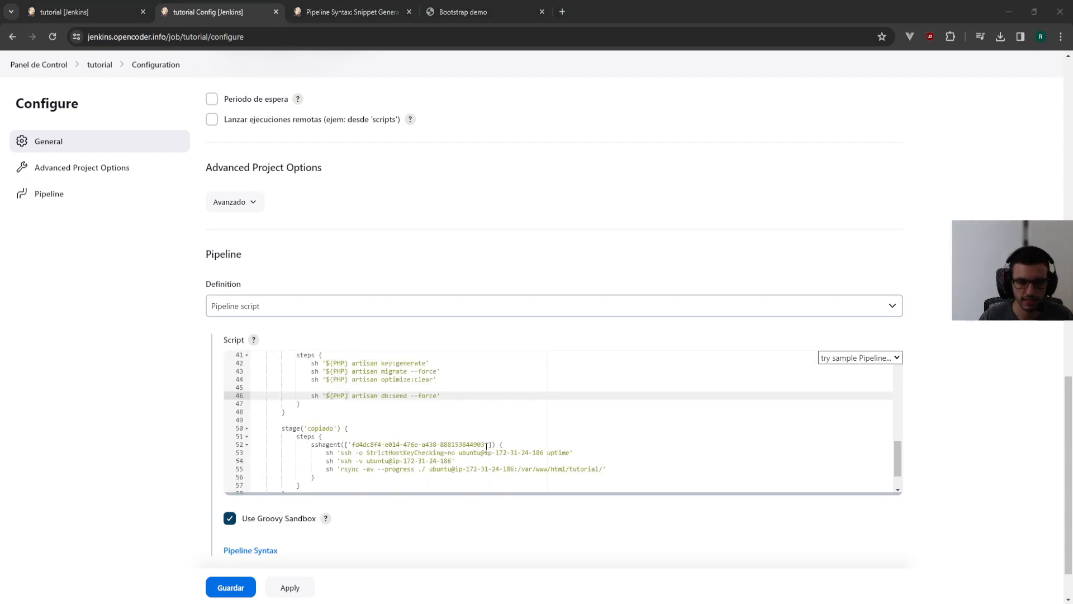
pyautogui.moveTo(518, 469); pyautogui.dragTo(607, 469)
pyautogui.scroll(10, 539, 423)
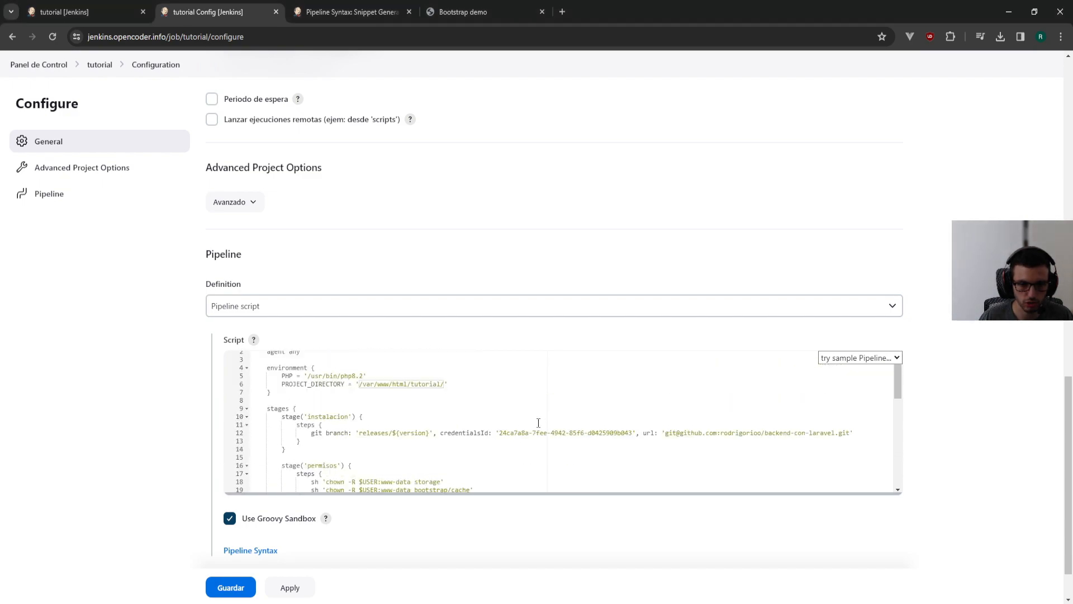
pyautogui.scroll(-11, 534, 431)
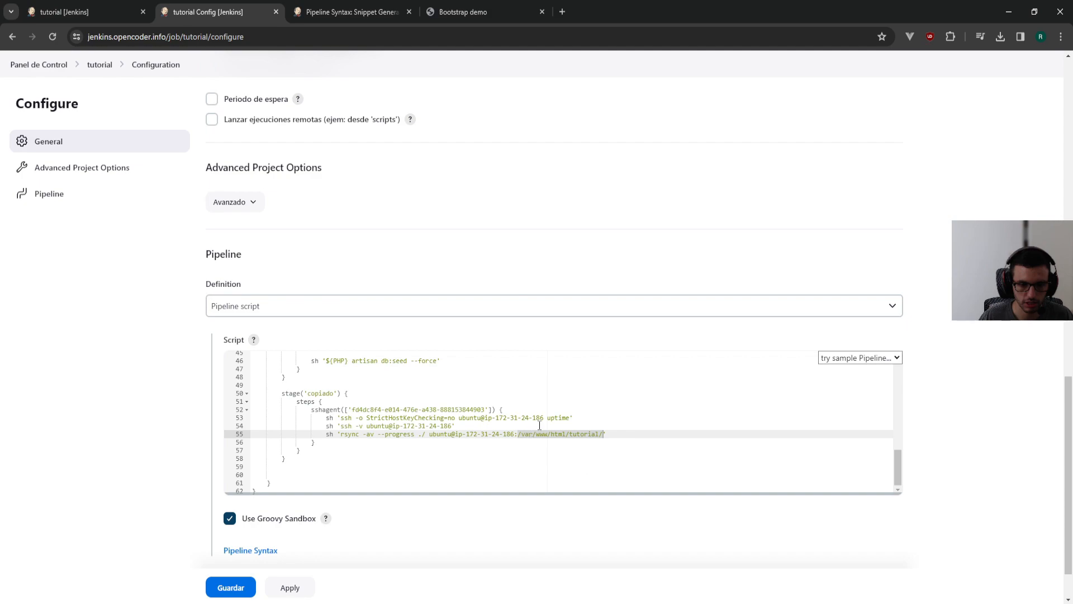
pyautogui.write('${PROJEC')
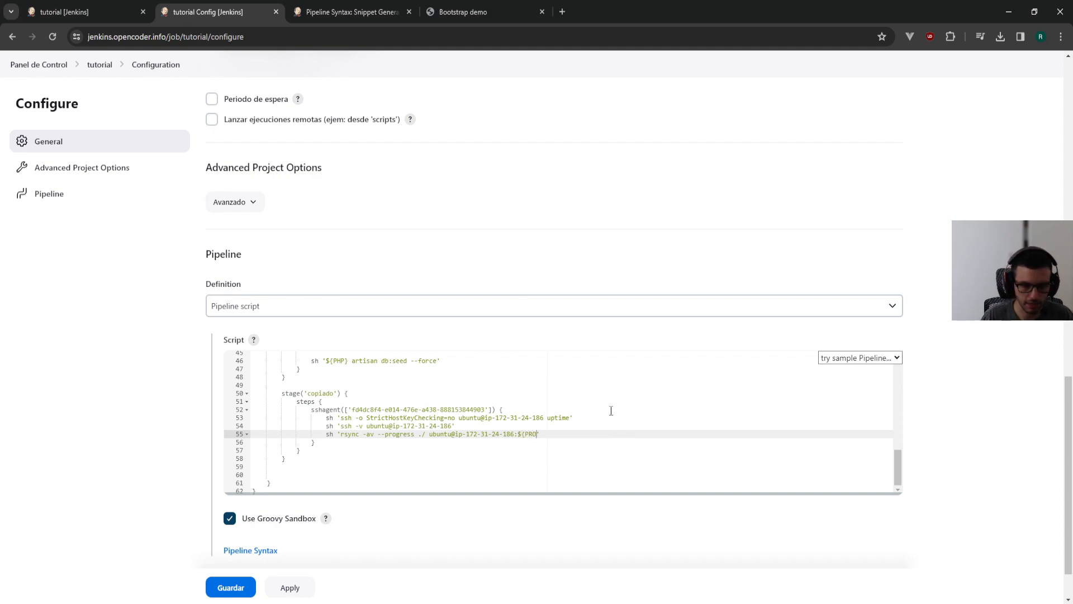
pyautogui.write('T_DIRECTORY}')
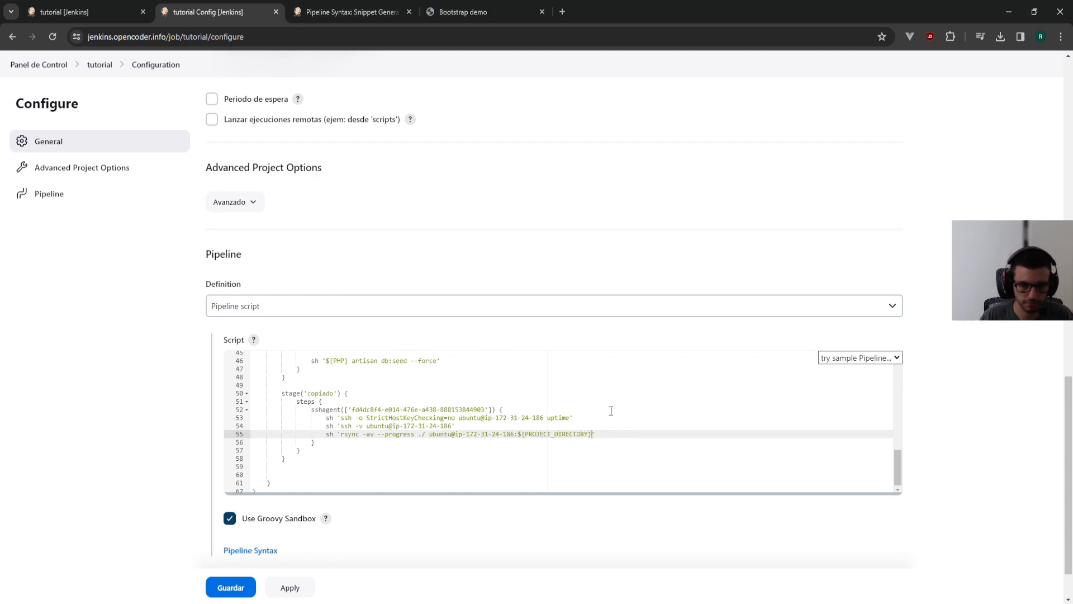
pyautogui.click(288, 585)
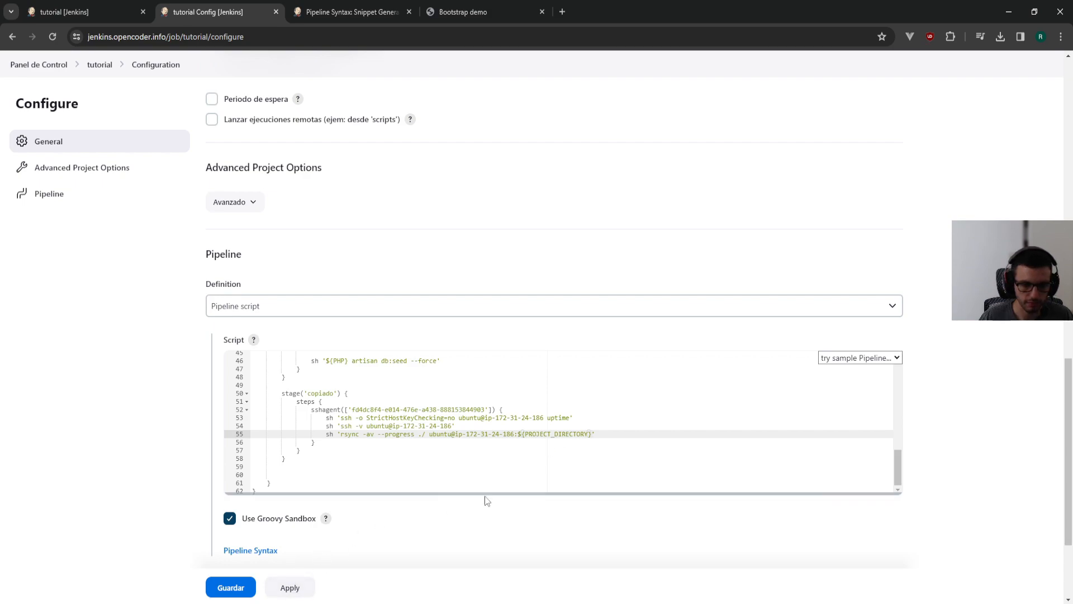
# Review where the PROJECT_DIRECTORY and PHP variables are used in the copiado and configuracion stages.
pyautogui.click(443, 454)
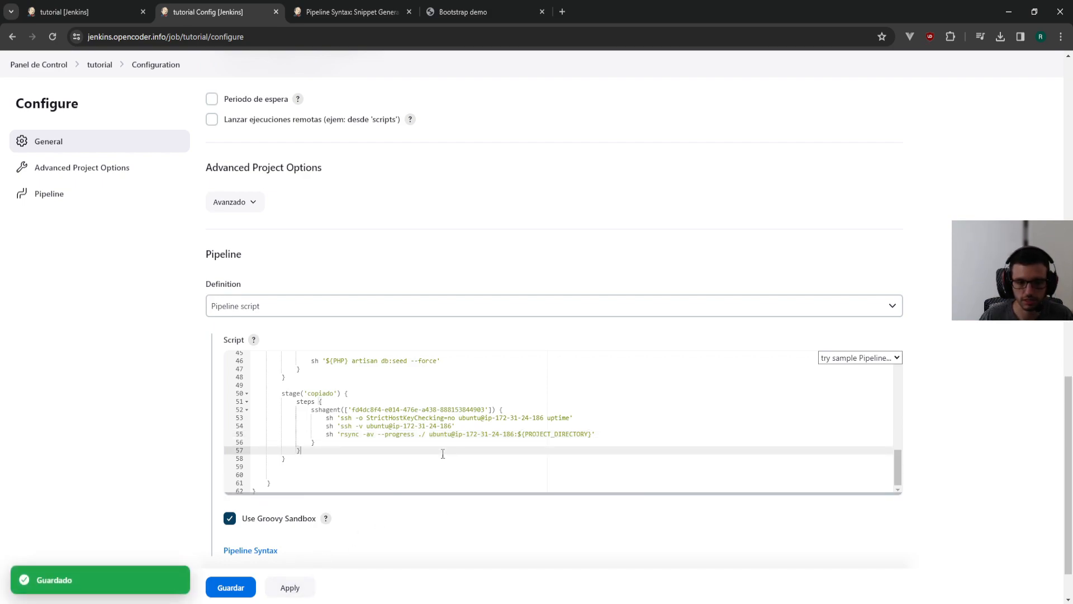
pyautogui.doubleClick(534, 435)
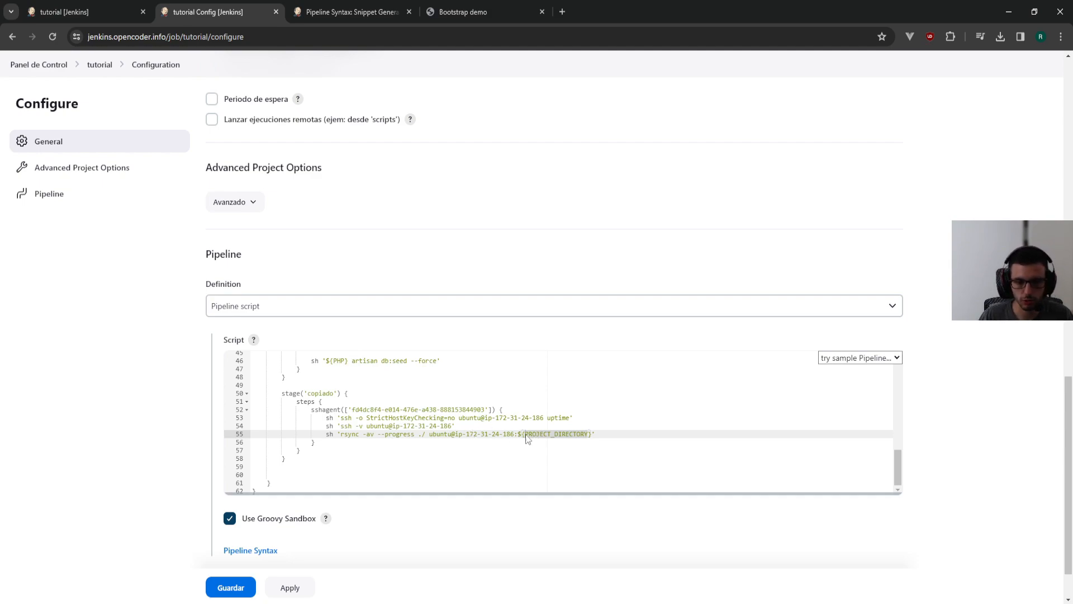
pyautogui.scroll(1, 408, 424)
pyautogui.scroll(2, 354, 413)
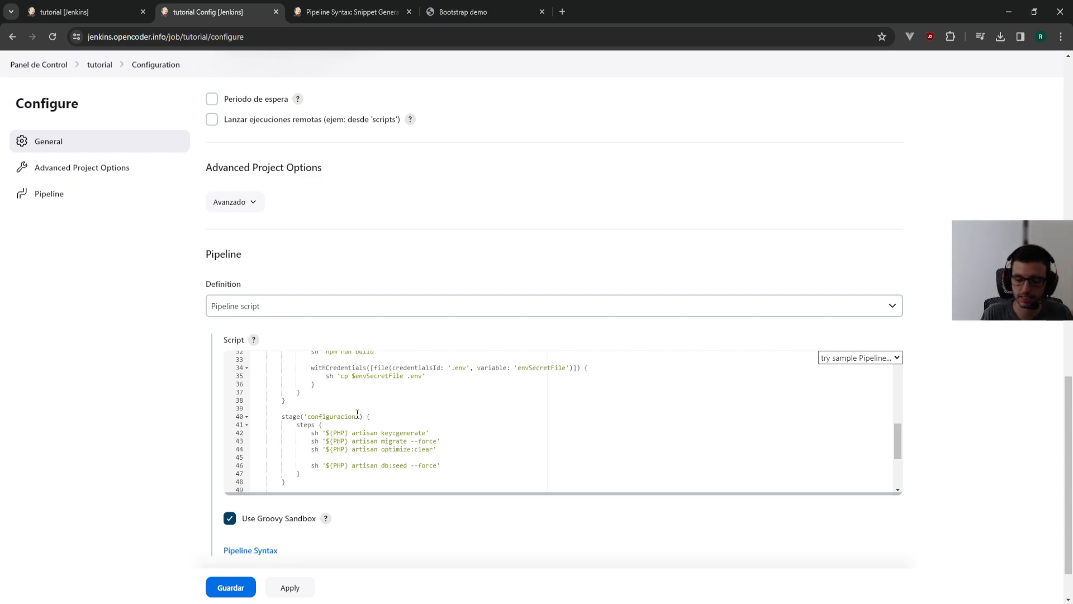
pyautogui.click(339, 433)
pyautogui.scroll(10, 338, 441)
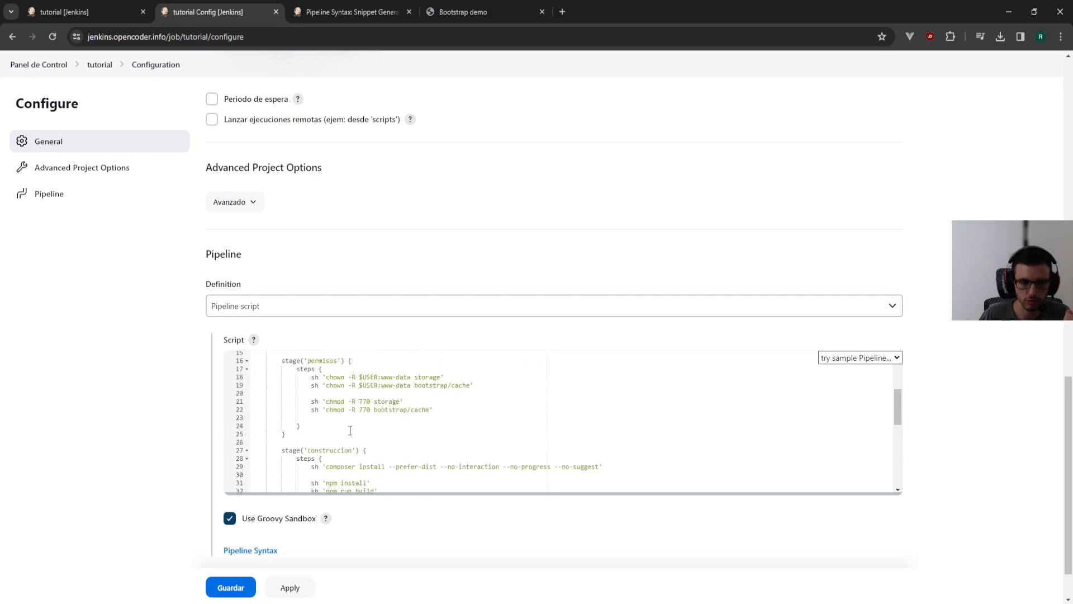
pyautogui.scroll(-3, 334, 487)
pyautogui.scroll(1, 339, 495)
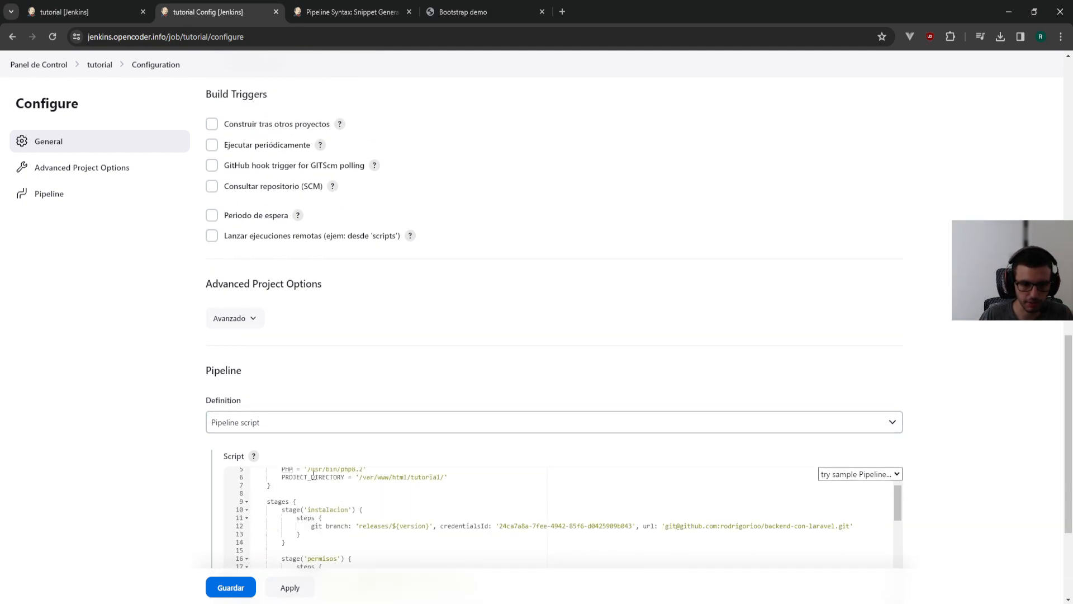
pyautogui.scroll(-2, 407, 386)
pyautogui.scroll(-3, 408, 412)
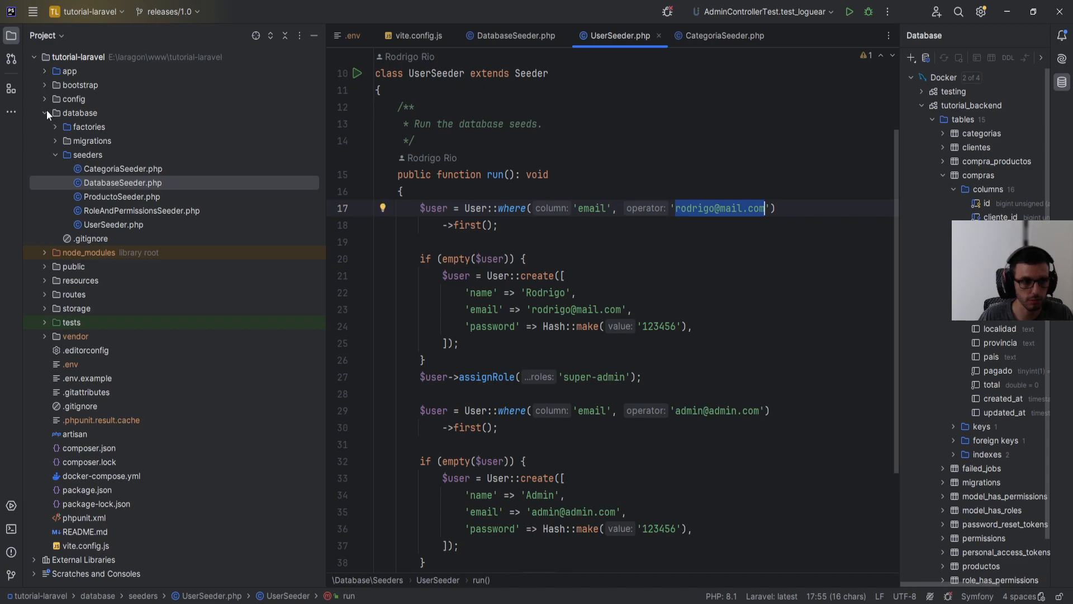
# Switch to PhpStorm and examine the project's tests folder down to the controller tests in Feature/Http/Controllers/Backend.
pyautogui.click(45, 113)
pyautogui.click(44, 196)
pyautogui.click(55, 210)
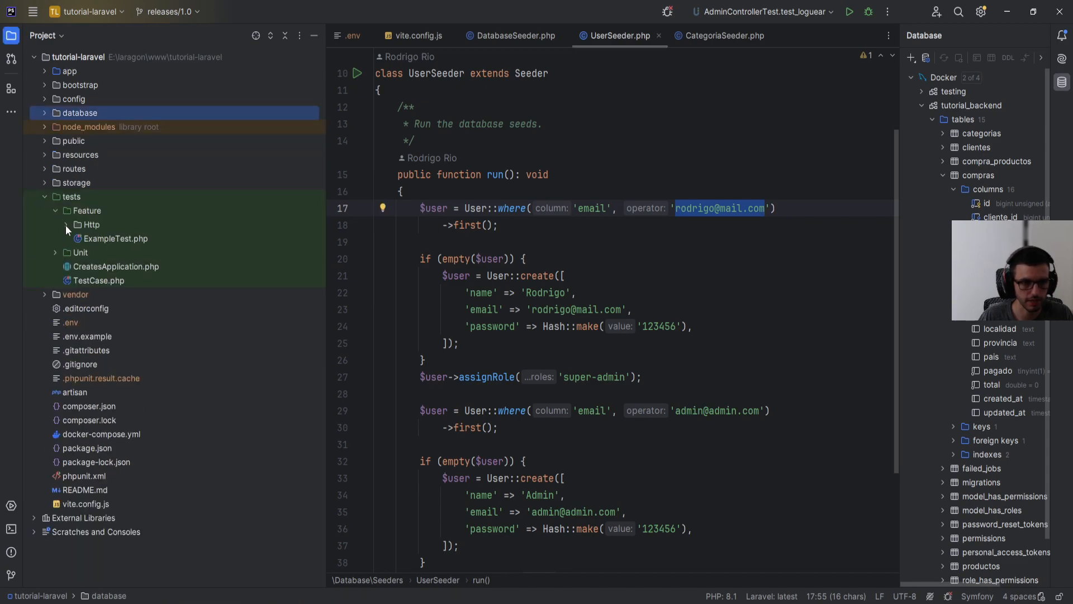
pyautogui.click(66, 224)
pyautogui.click(90, 251)
pyautogui.click(90, 252)
pyautogui.click(88, 266)
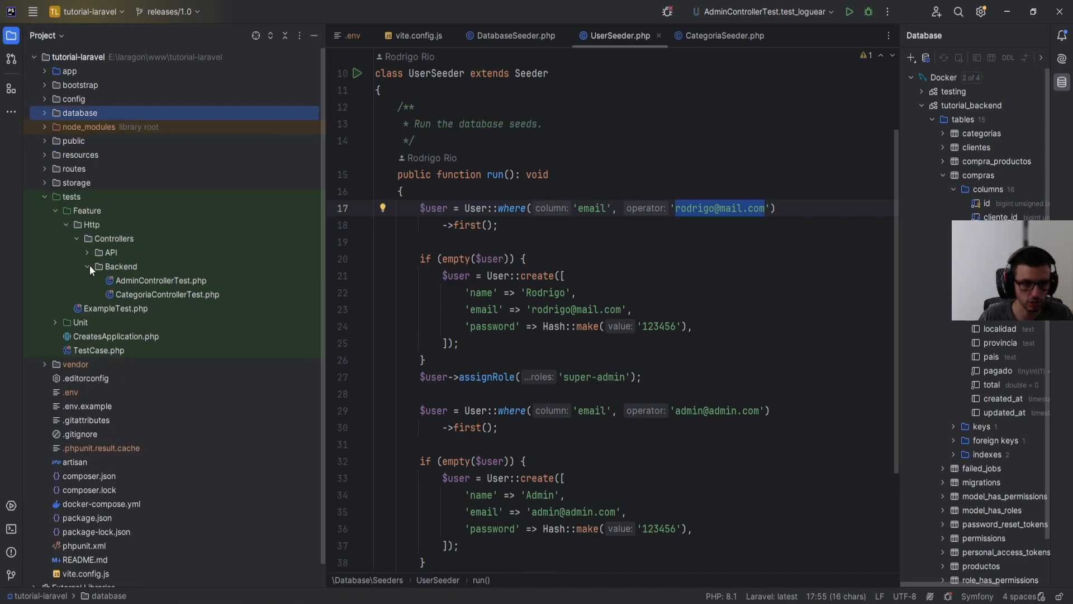
pyautogui.click(89, 266)
pyautogui.click(45, 198)
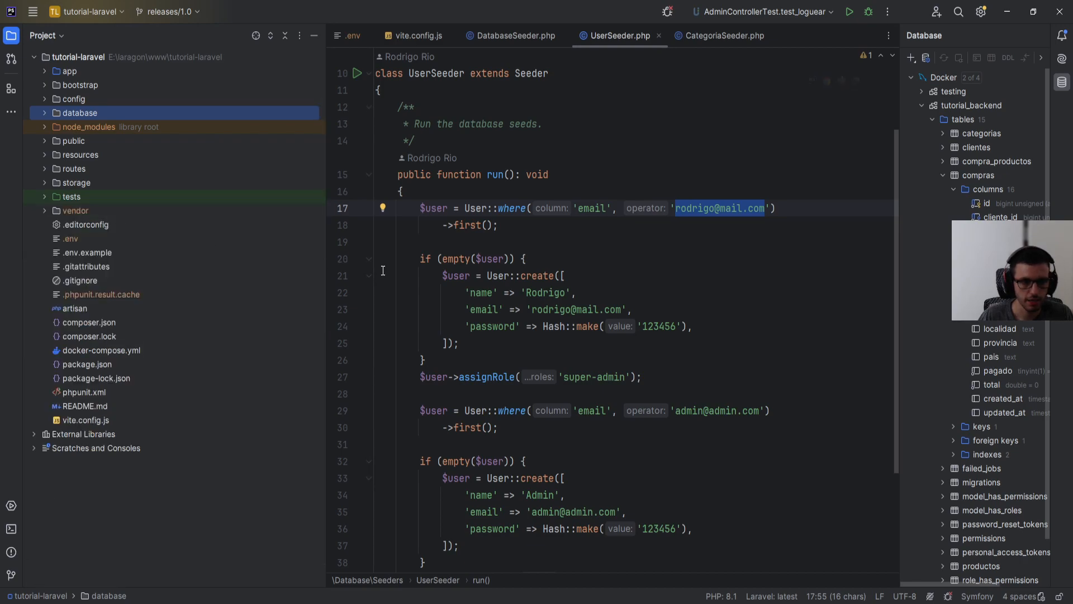
# Switch back to the Jenkins job configuration and start a new stage('') declaration between the configuracion and copiado stages.
pyautogui.hotkey('alt', 'Tab')
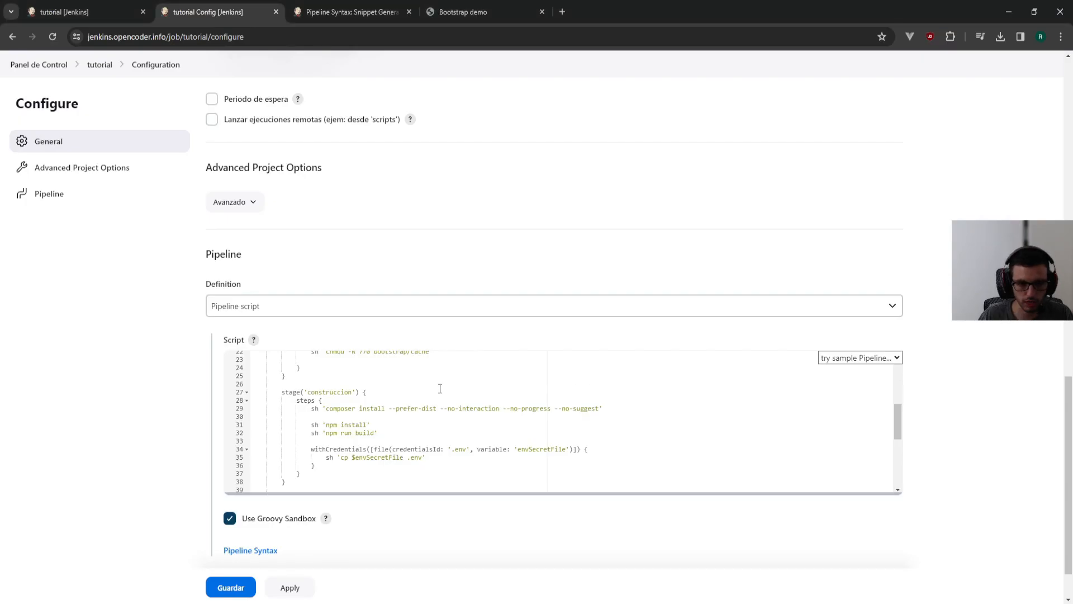
pyautogui.scroll(-3, 430, 380)
pyautogui.scroll(4, 358, 412)
pyautogui.scroll(-5, 359, 412)
pyautogui.click(331, 422)
pyautogui.press('Return')
pyautogui.press('Return')
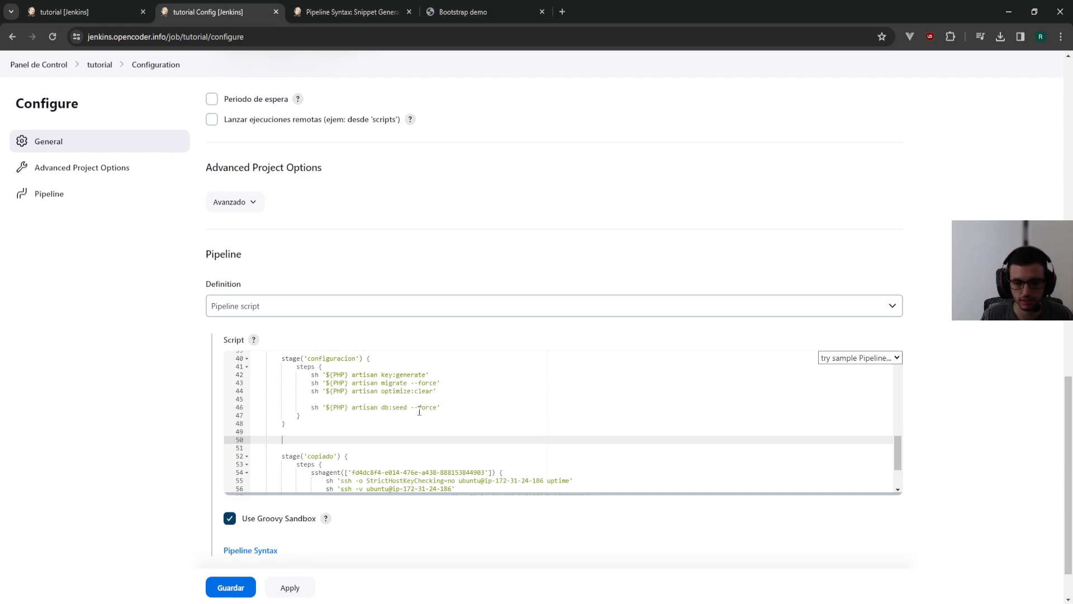
pyautogui.write("stage('")
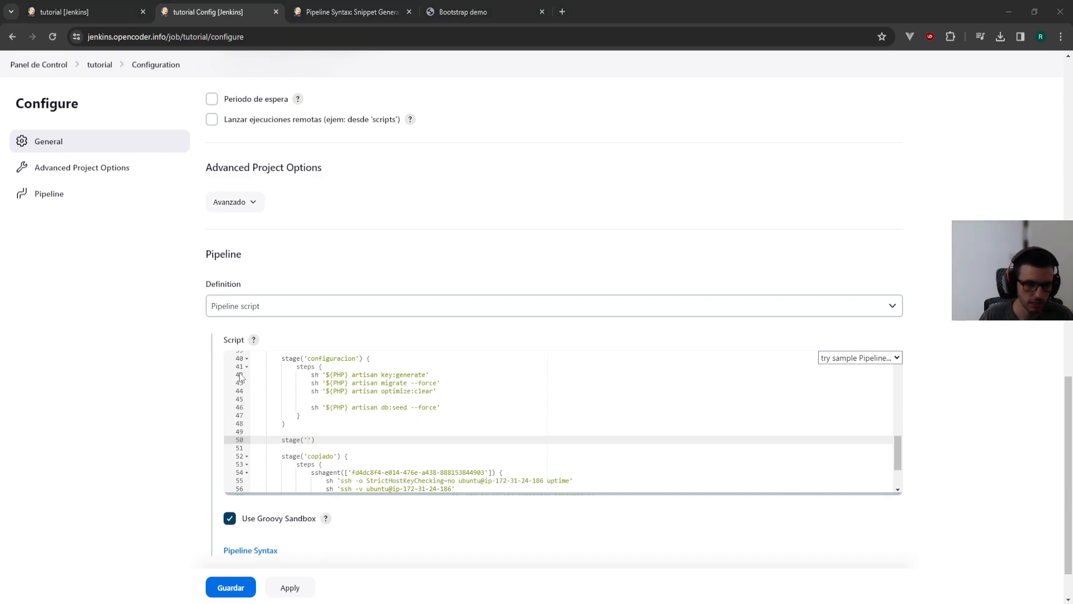
pyautogui.click(303, 440)
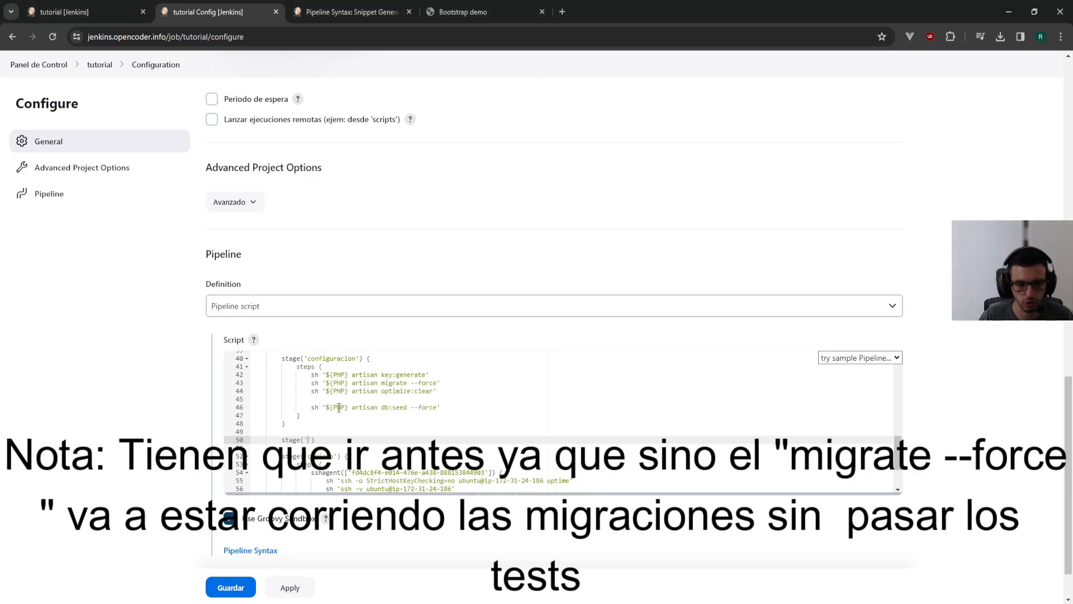
pyautogui.click(373, 383)
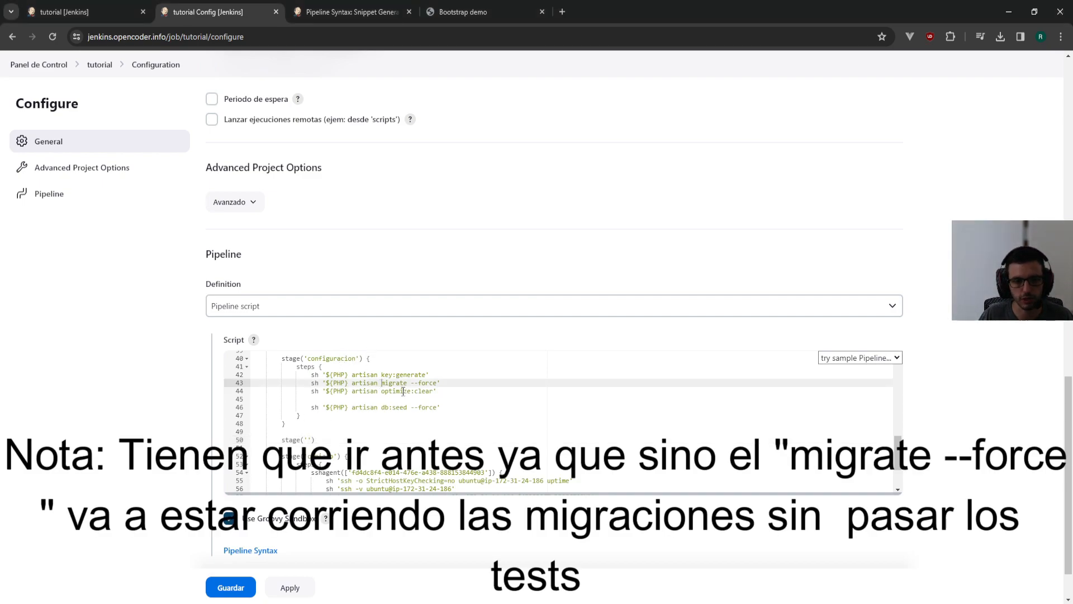
# Name the new stage test and give it a block containing a nested stage { } block.
pyautogui.click(307, 439)
pyautogui.write("test') {")
pyautogui.press('Return')
pyautogui.write('stage {')
pyautogui.press('Return')
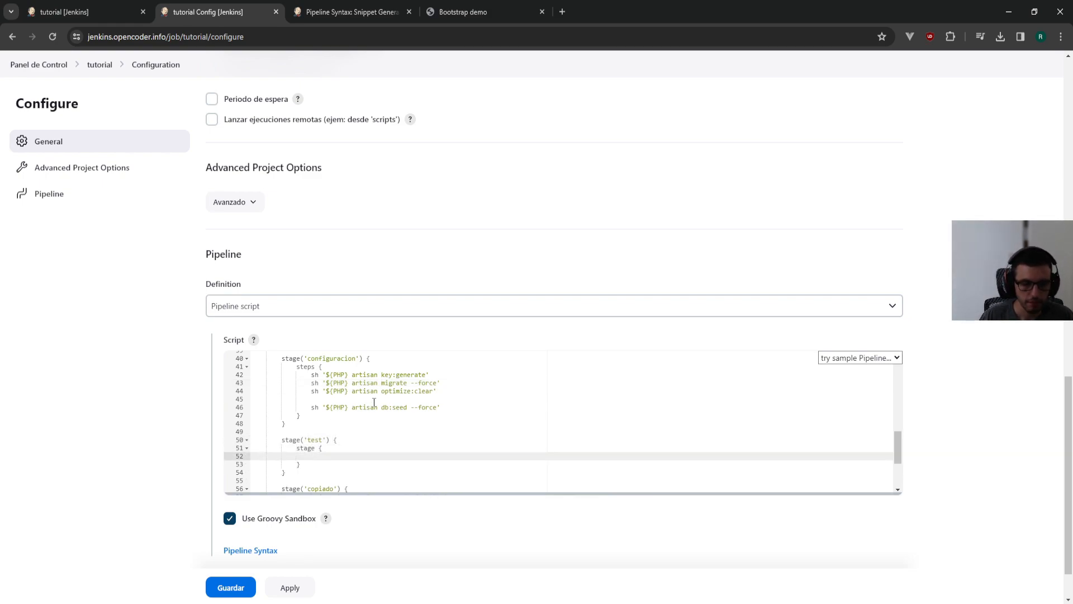
# Add the command sh '${PHP} artisan test' inside the test stage and apply the job configuration.
pyautogui.write("sh '")
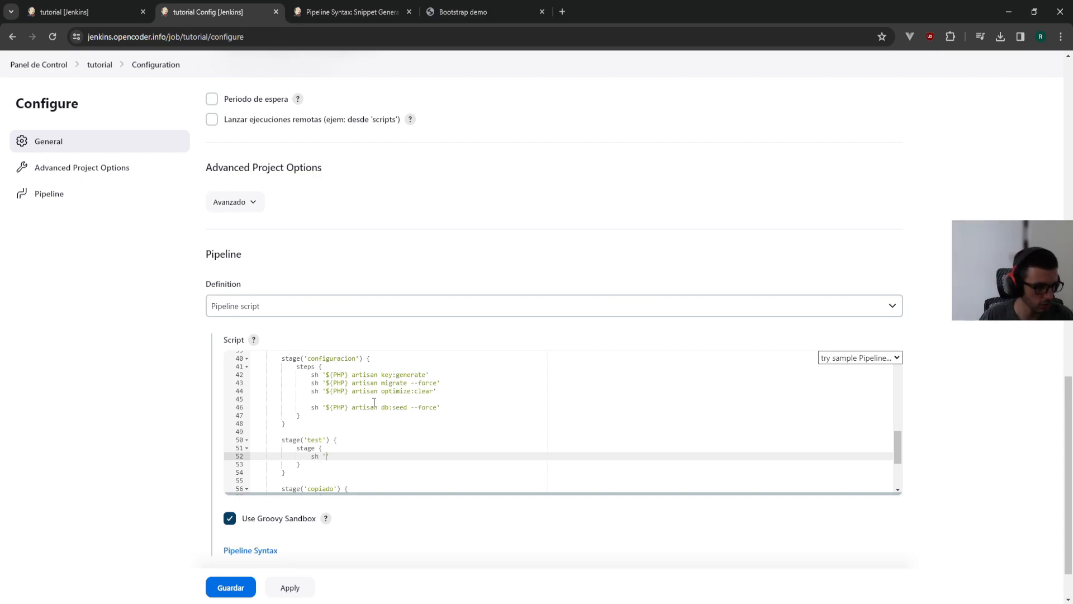
pyautogui.write('$')
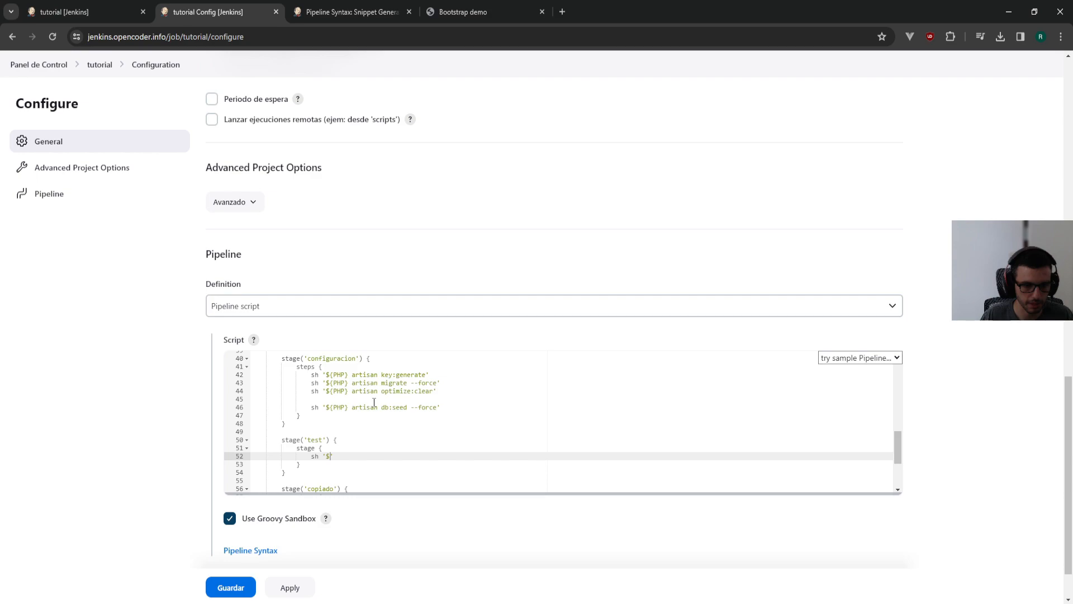
pyautogui.write('{PHP} artisan test')
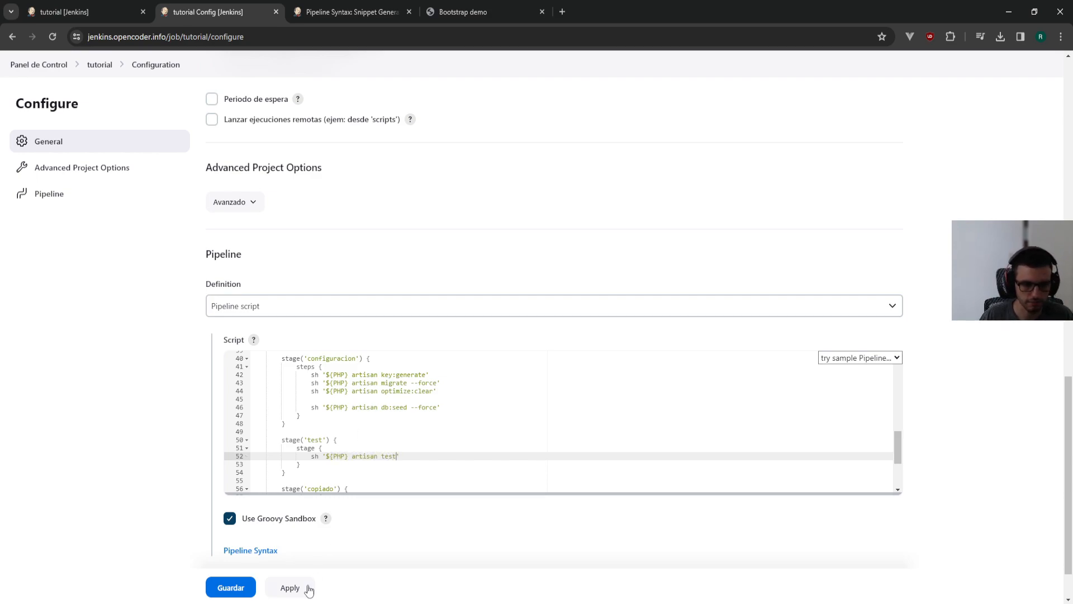
pyautogui.click(297, 587)
# Run the tutorial pipeline with the version parameter 1.0.
pyautogui.click(132, 8)
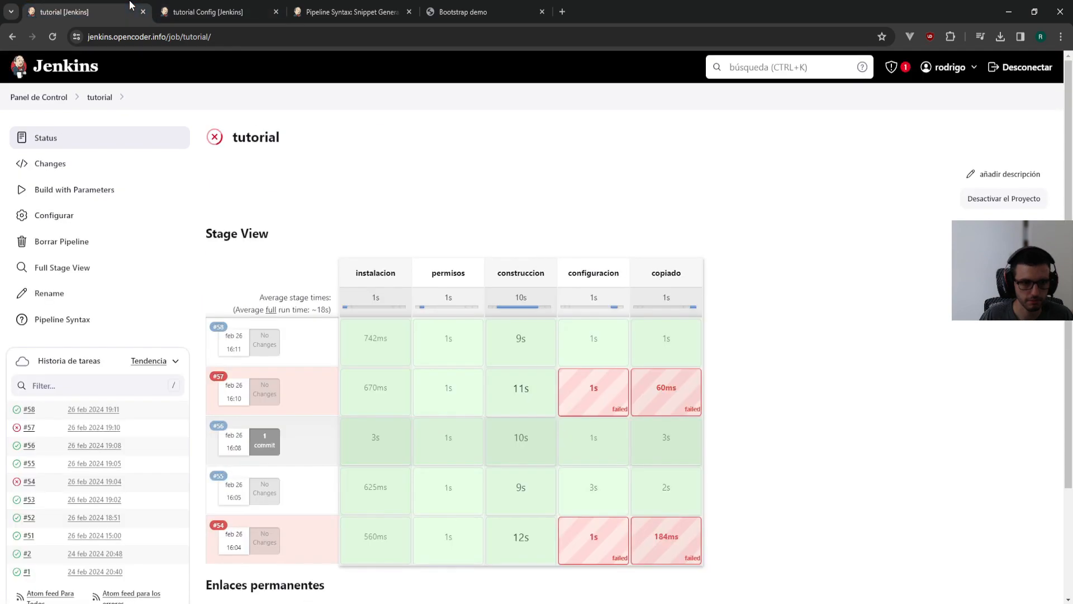
pyautogui.click(105, 195)
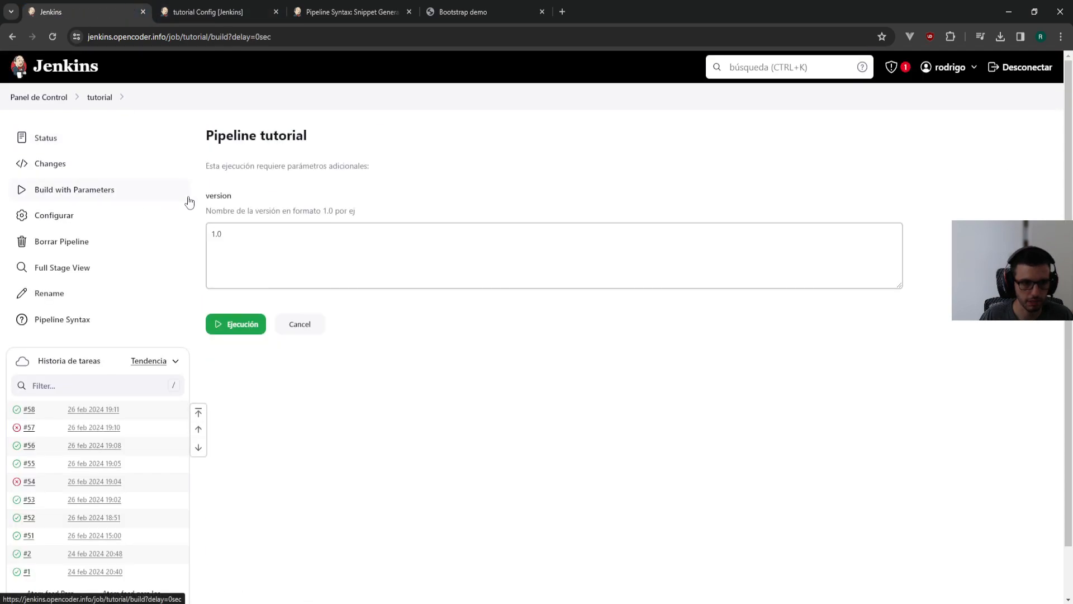
pyautogui.click(247, 327)
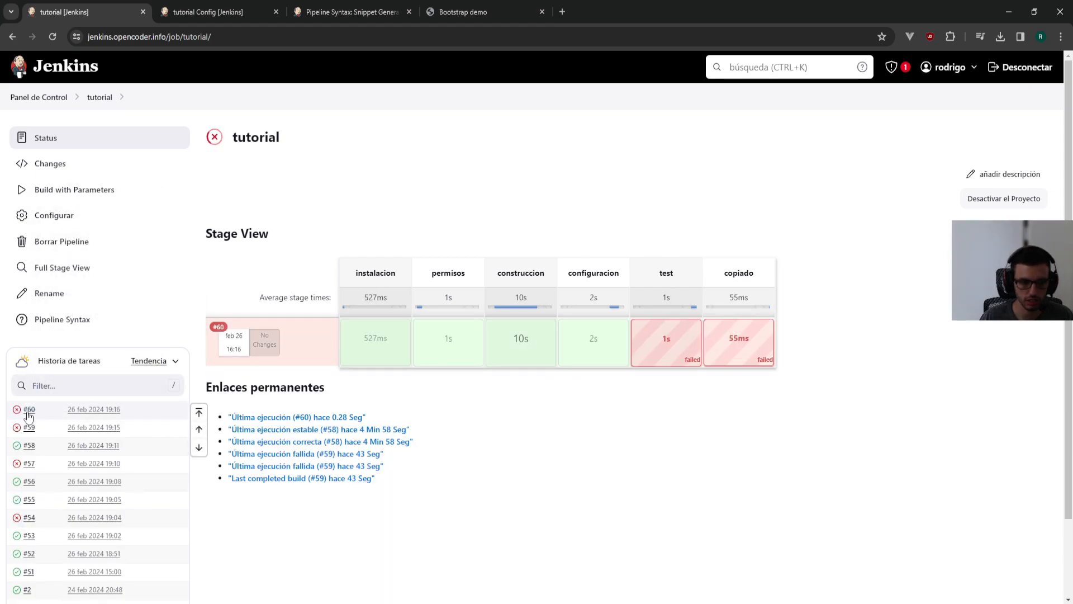
# Open the console output of build #60 in a new tab and examine the results of the artisan test command.
pyautogui.click(43, 409)
pyautogui.rightClick(86, 224)
pyautogui.click(110, 231)
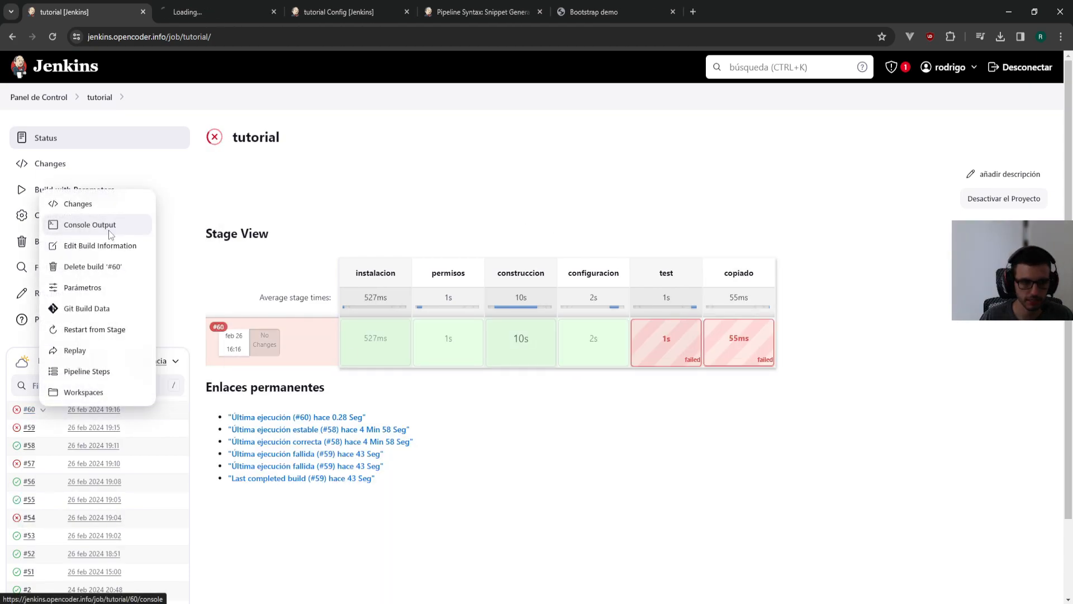
pyautogui.click(234, 7)
pyautogui.scroll(-6, 393, 345)
pyautogui.scroll(-20, 392, 344)
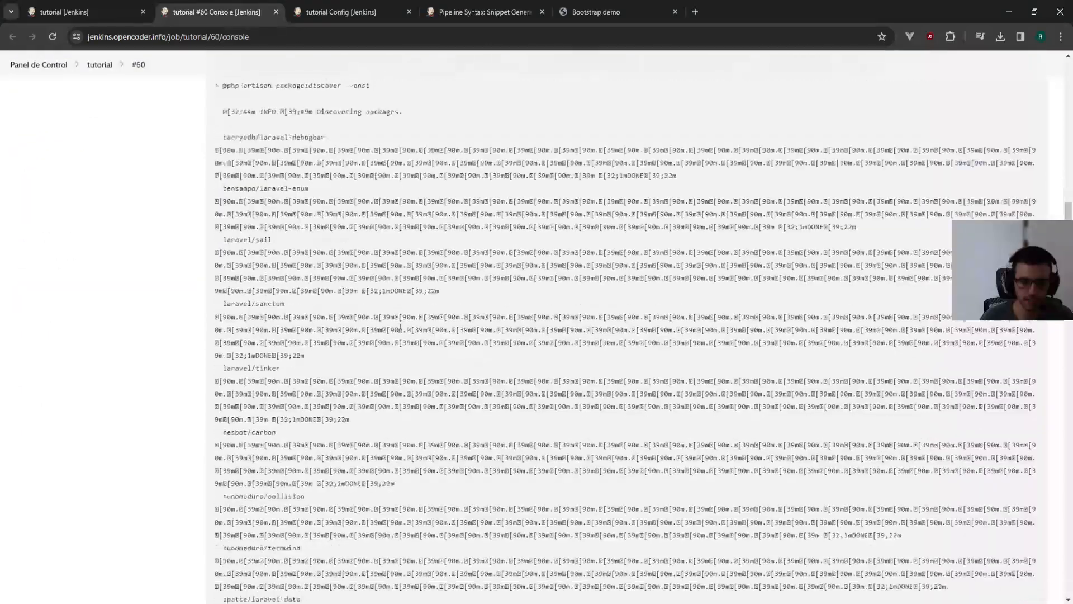
pyautogui.scroll(-2, 411, 324)
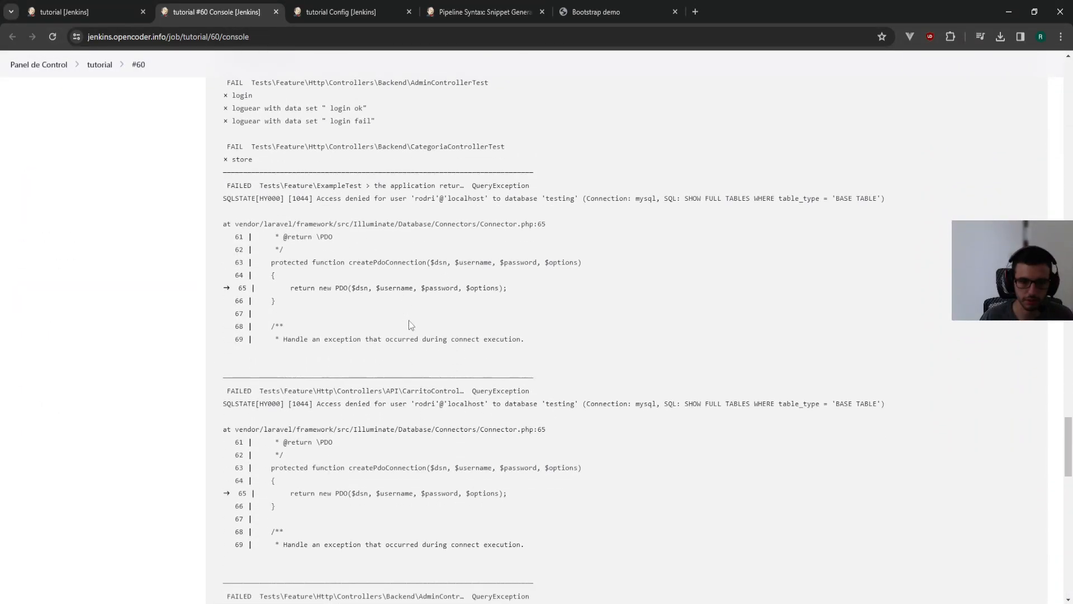
pyautogui.scroll(3, 411, 325)
pyautogui.doubleClick(554, 371)
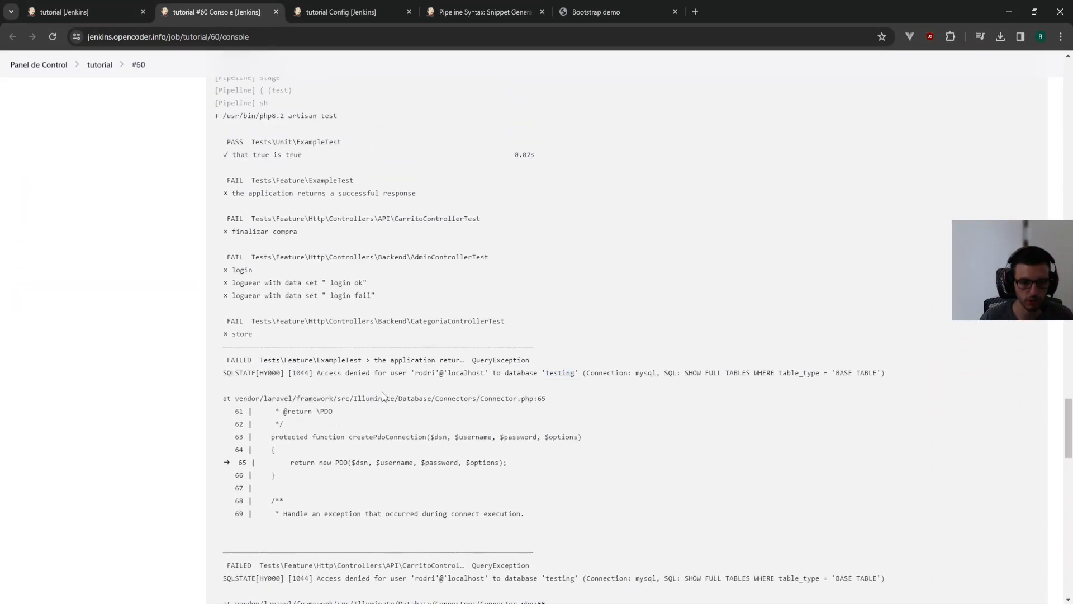
# Switch to PhpStorm, open phpunit.xml and examine which database the DB_DATABASE environment entry assigns to the tests.
pyautogui.hotkey('alt', 'Tab')
pyautogui.doubleClick(83, 393)
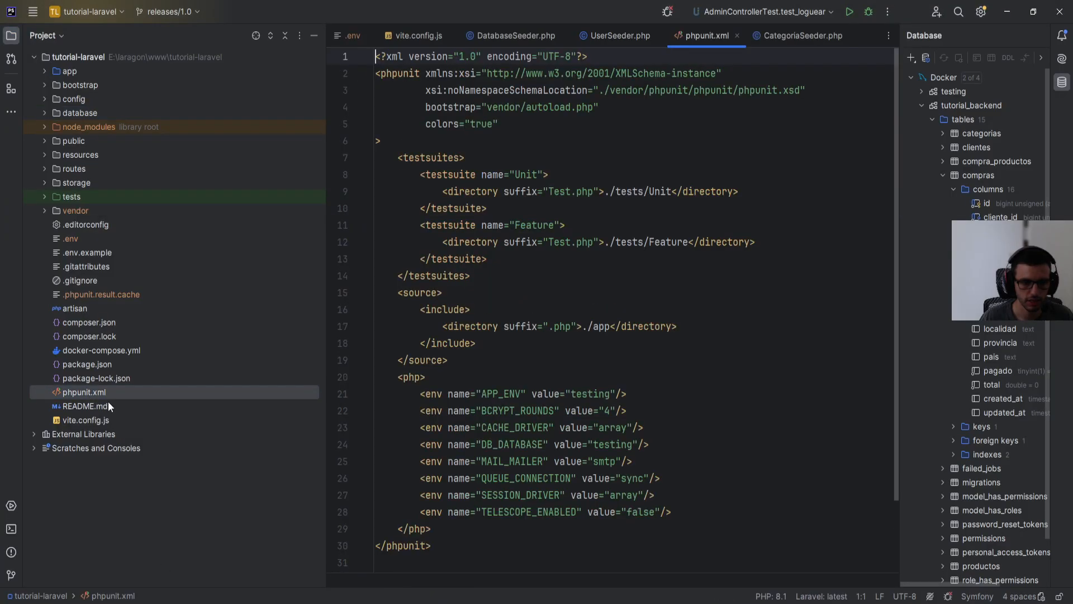
pyautogui.doubleClick(607, 445)
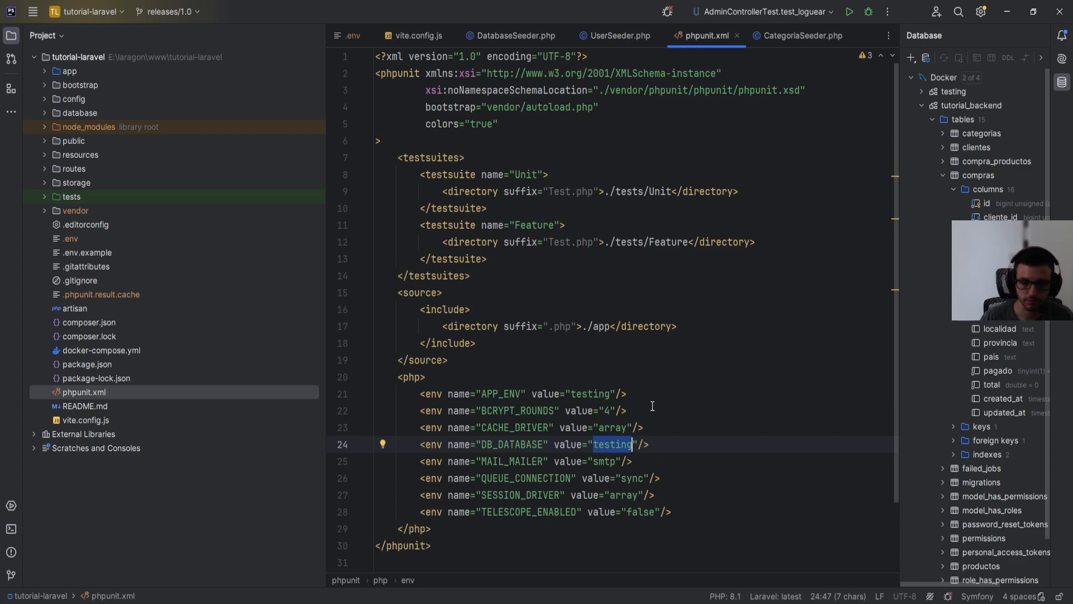
pyautogui.click(520, 444)
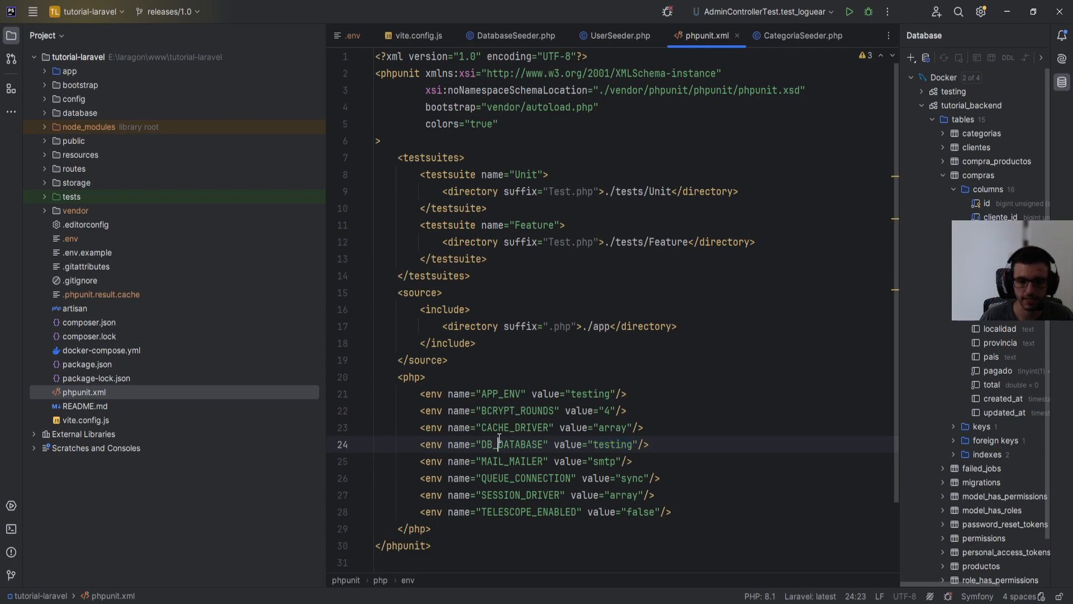
pyautogui.doubleClick(500, 443)
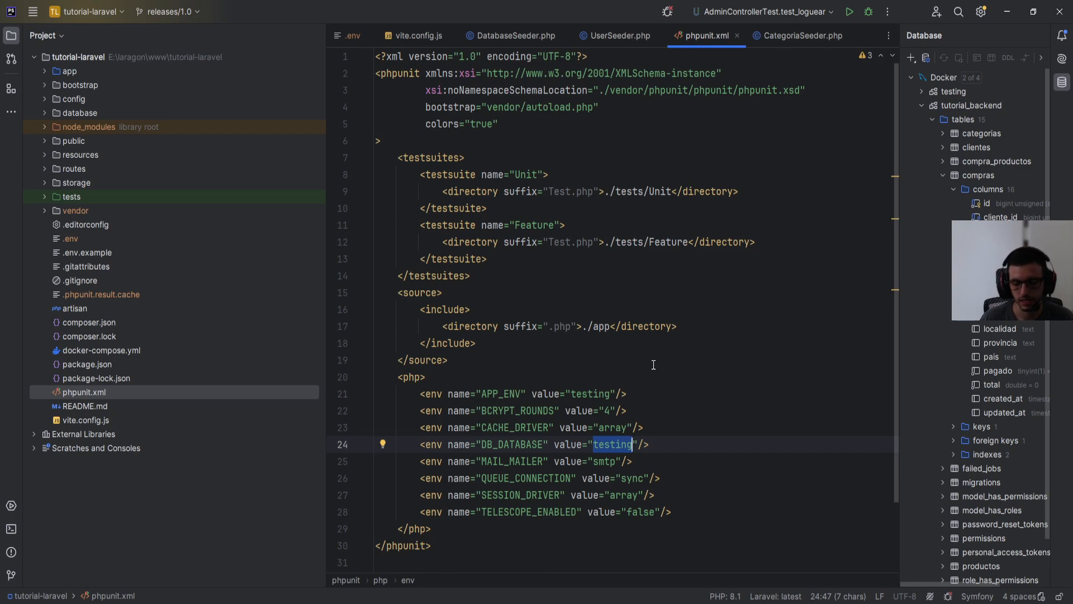
pyautogui.doubleClick(516, 444)
pyautogui.doubleClick(630, 444)
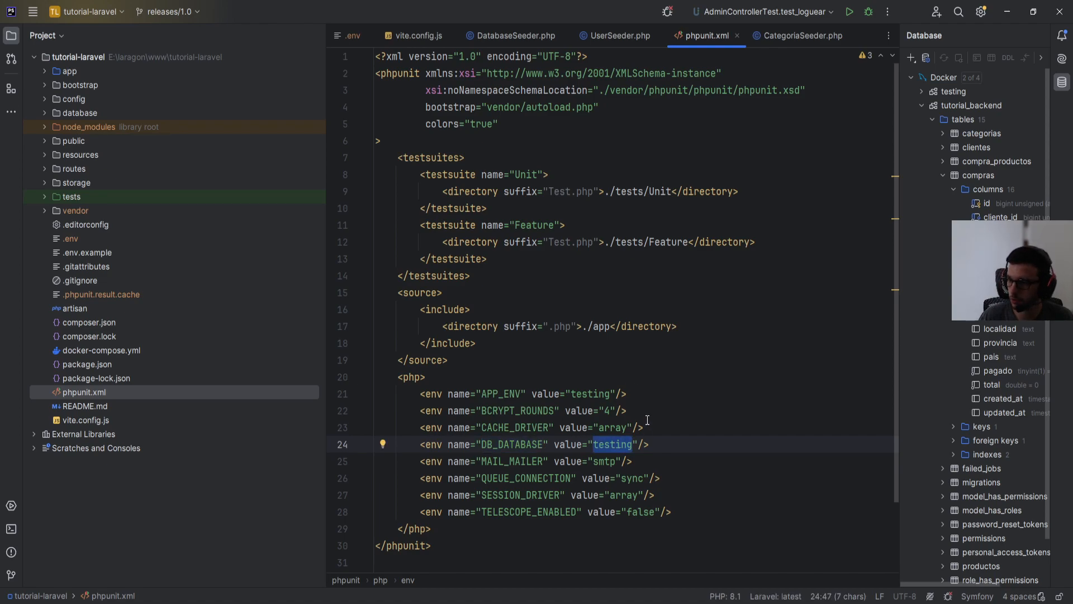
pyautogui.doubleClick(613, 438)
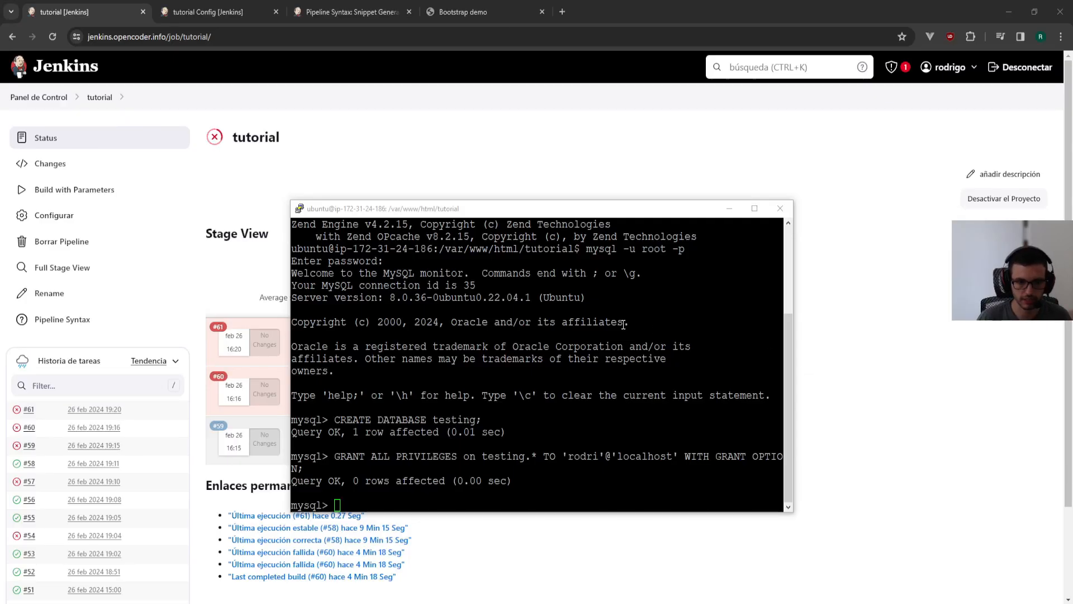
# Review the MySQL statements in the server terminal that create the testing database and grant privileges on it.
pyautogui.click(654, 330)
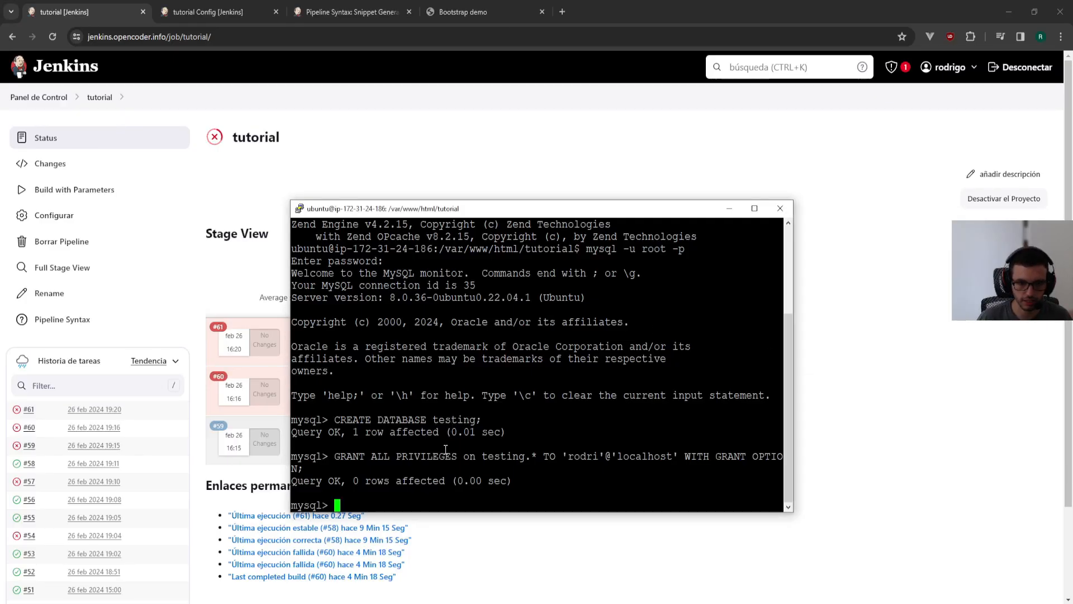
pyautogui.doubleClick(577, 457)
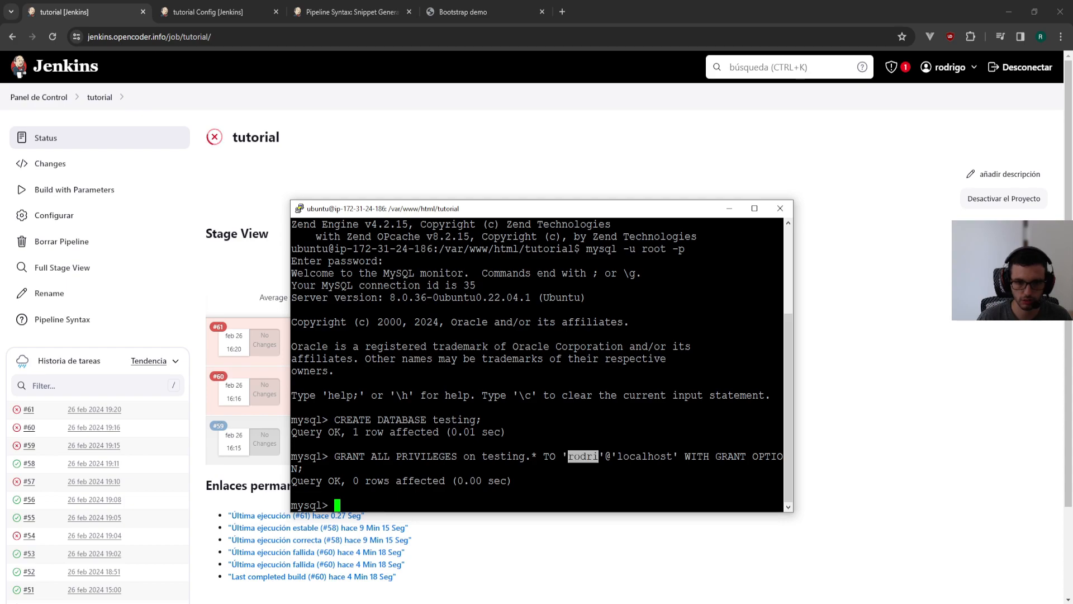
pyautogui.doubleClick(472, 456)
pyautogui.doubleClick(498, 457)
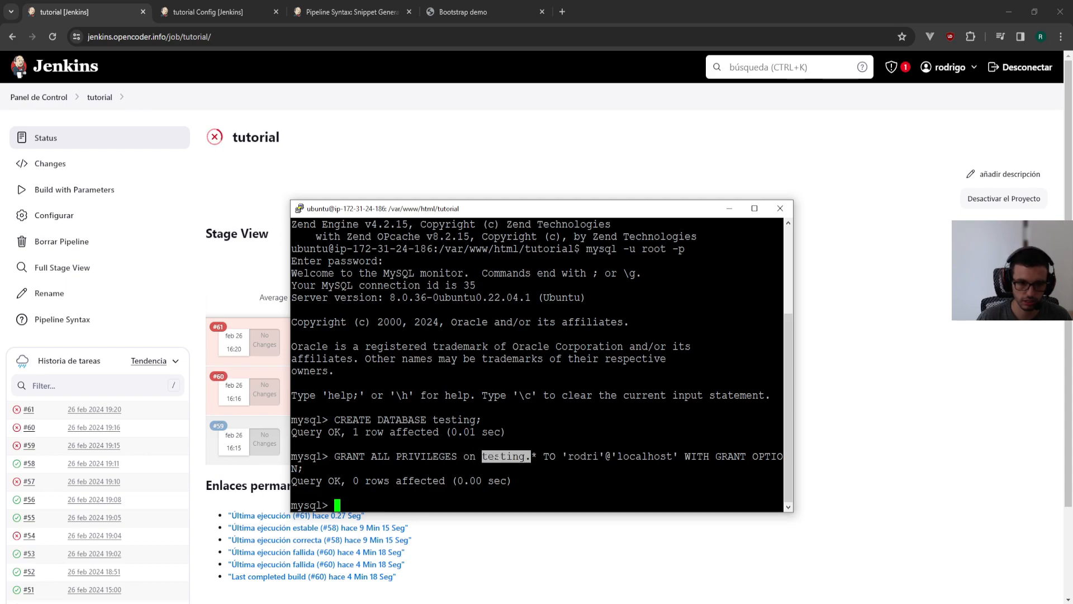
pyautogui.click(456, 460)
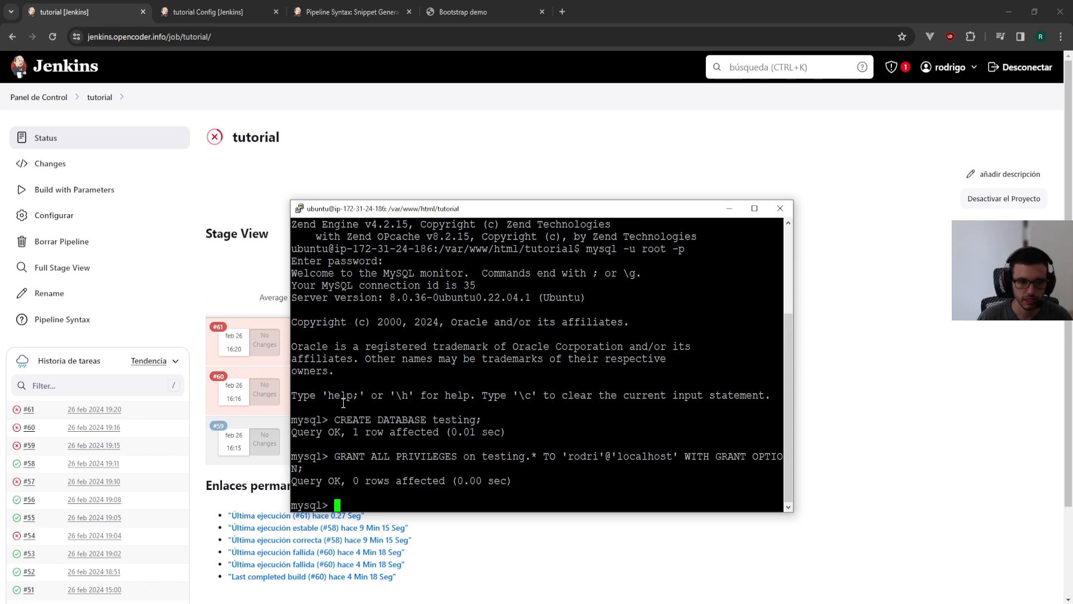
# Return to Jenkins, open the console output of build #61 in a new tab and examine its test results.
pyautogui.click(222, 277)
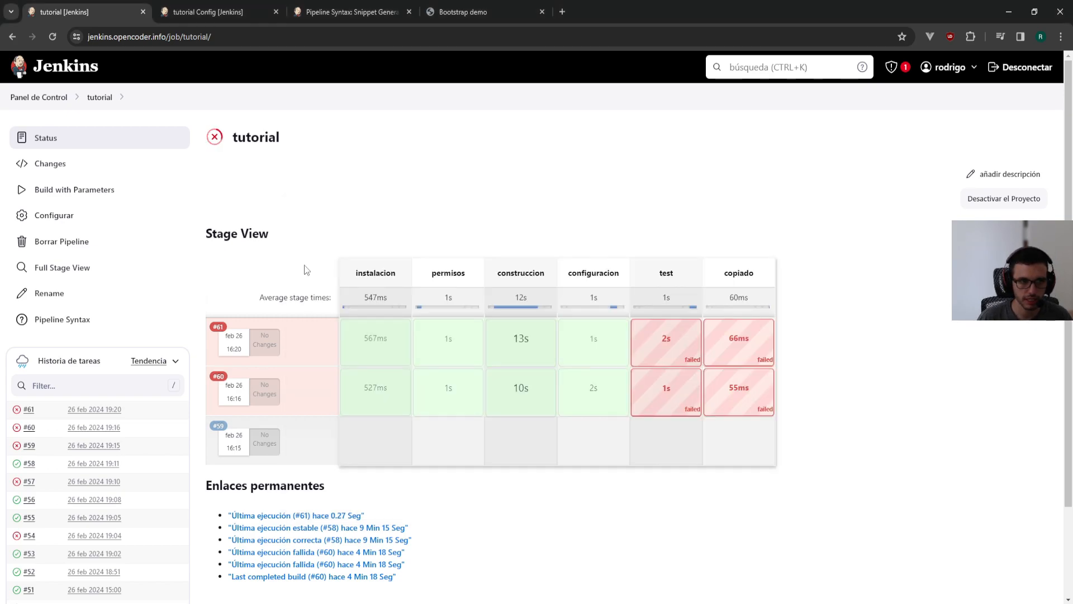
pyautogui.click(42, 409)
pyautogui.rightClick(92, 225)
pyautogui.click(116, 234)
pyautogui.click(235, 10)
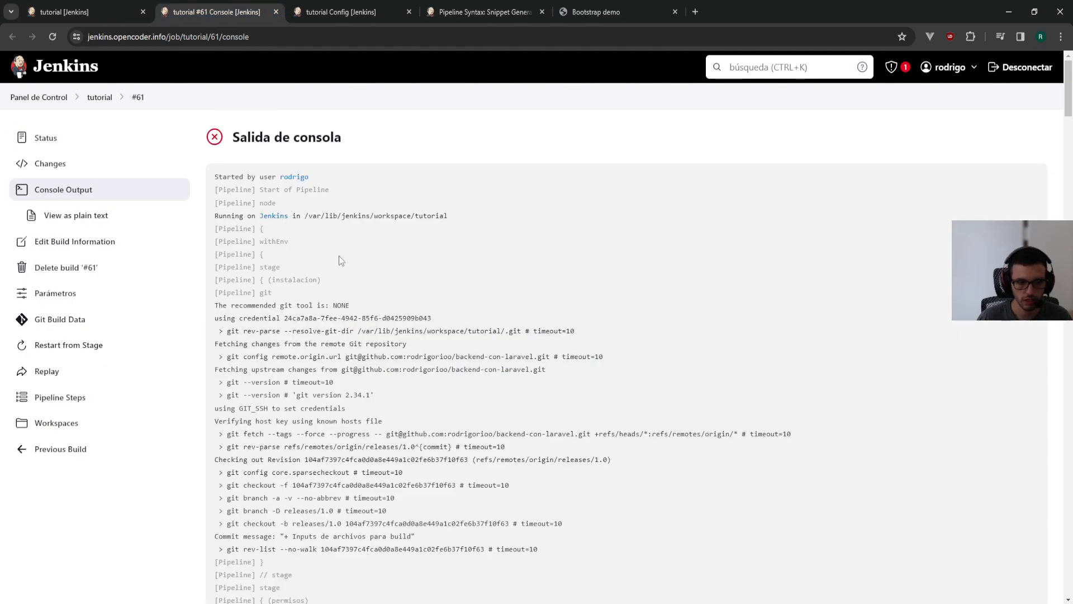
pyautogui.scroll(-20, 338, 256)
pyautogui.scroll(-10, 340, 257)
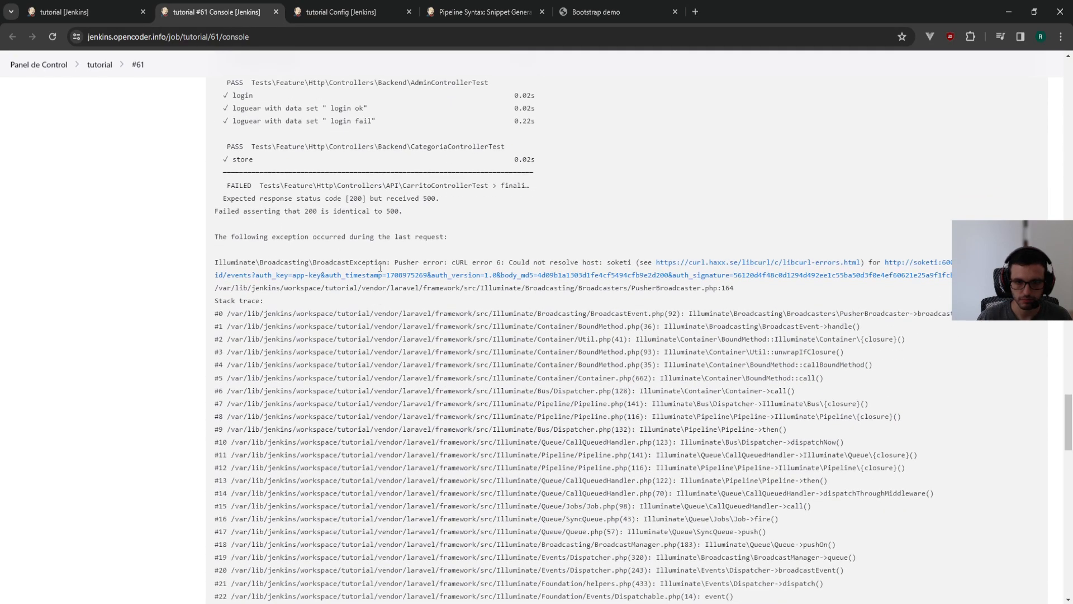
# Highlight the soketi host error in build #61's console output and review the broadcast channels in CompraFinalizada.php in PhpStorm, closing the file.
pyautogui.moveTo(509, 264); pyautogui.dragTo(636, 263)
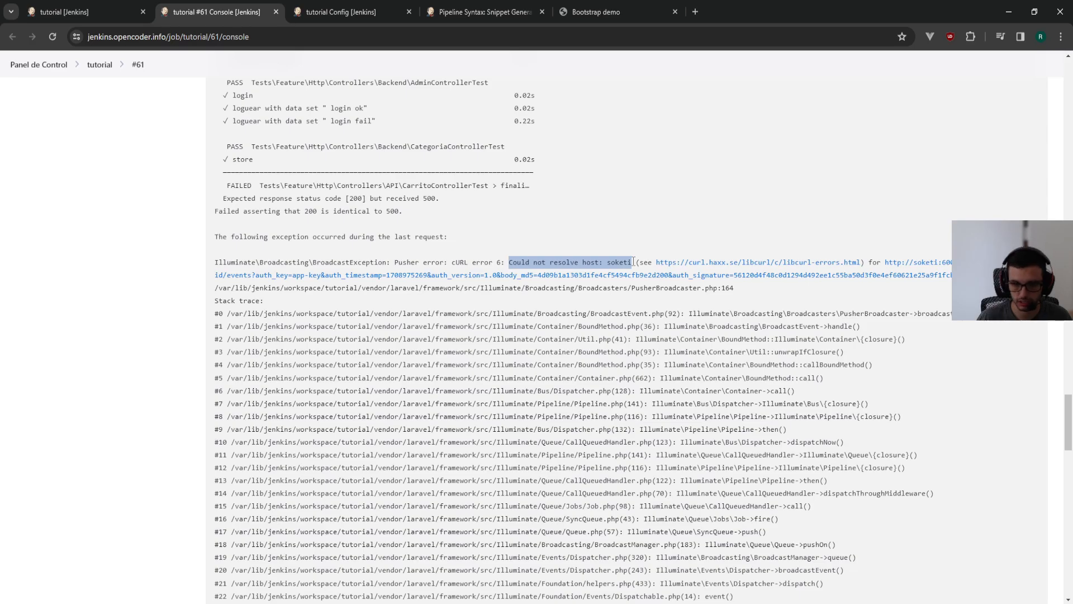
pyautogui.scroll(-15, 453, 353)
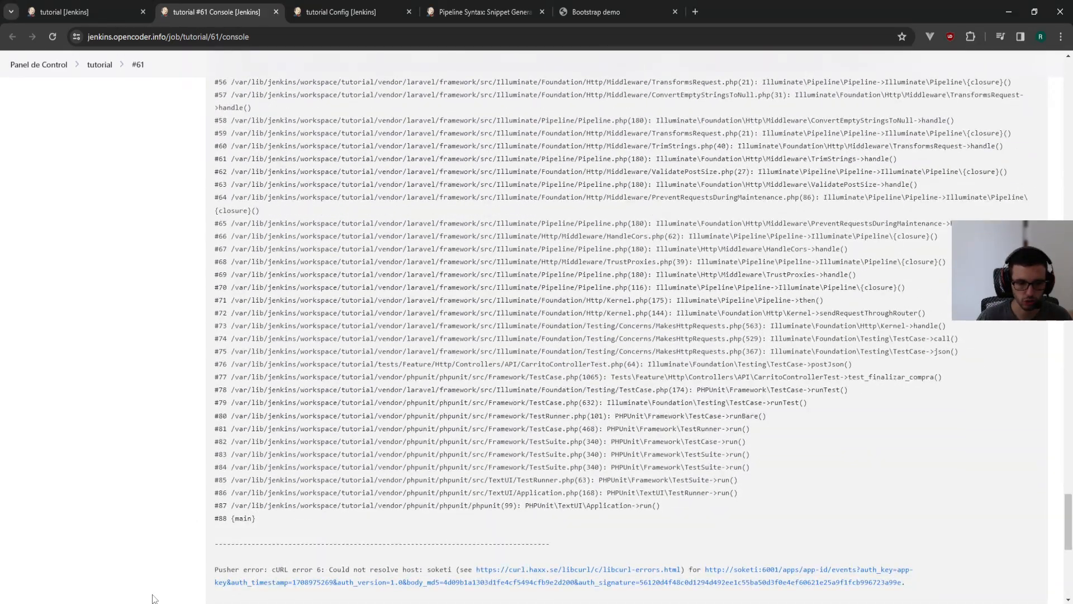
pyautogui.hotkey('alt', 'Tab')
pyautogui.scroll(2, 587, 252)
pyautogui.scroll(-2, 531, 335)
pyautogui.doubleClick(485, 395)
pyautogui.click(498, 378)
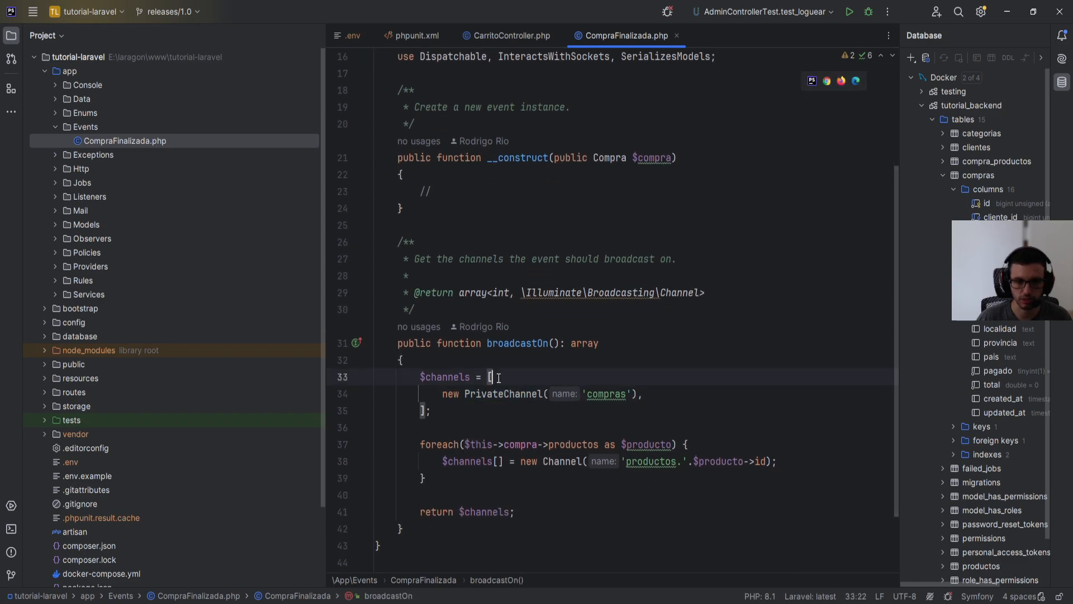
pyautogui.doubleClick(506, 394)
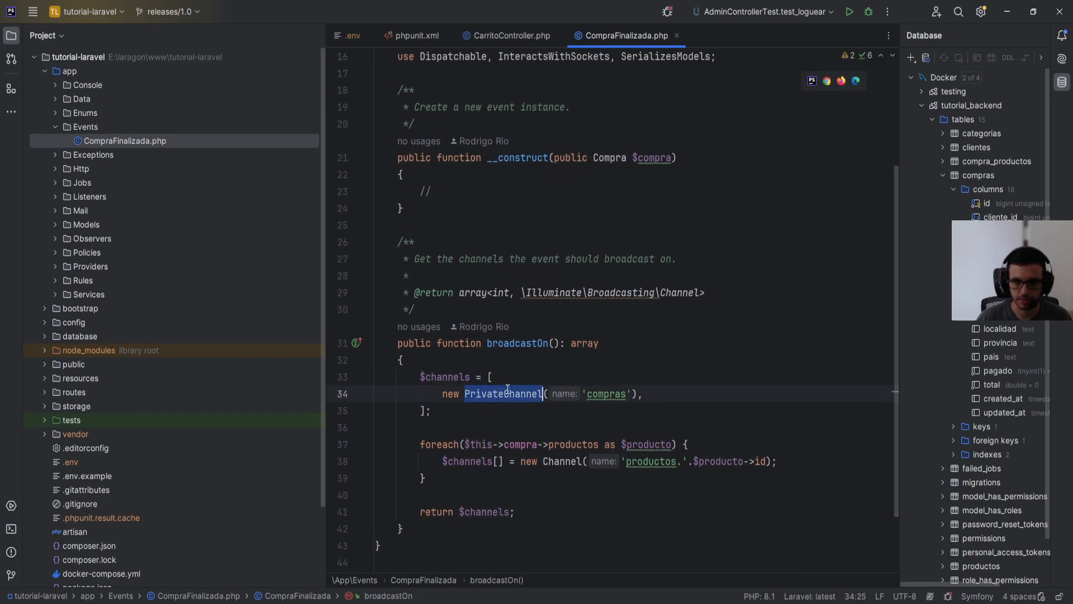
pyautogui.doubleClick(593, 395)
pyautogui.click(563, 386)
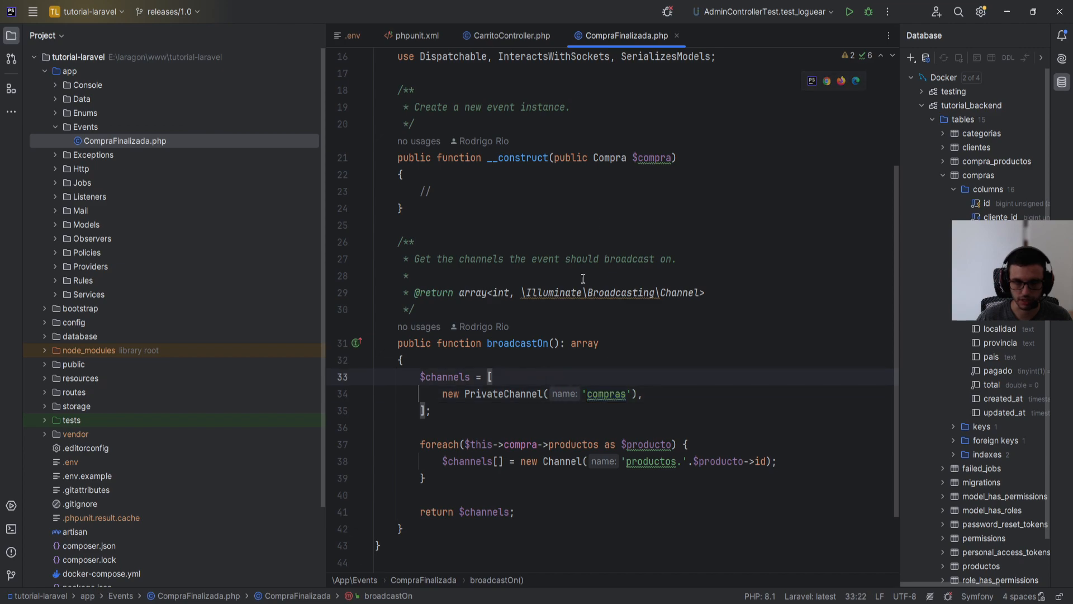
pyautogui.click(676, 35)
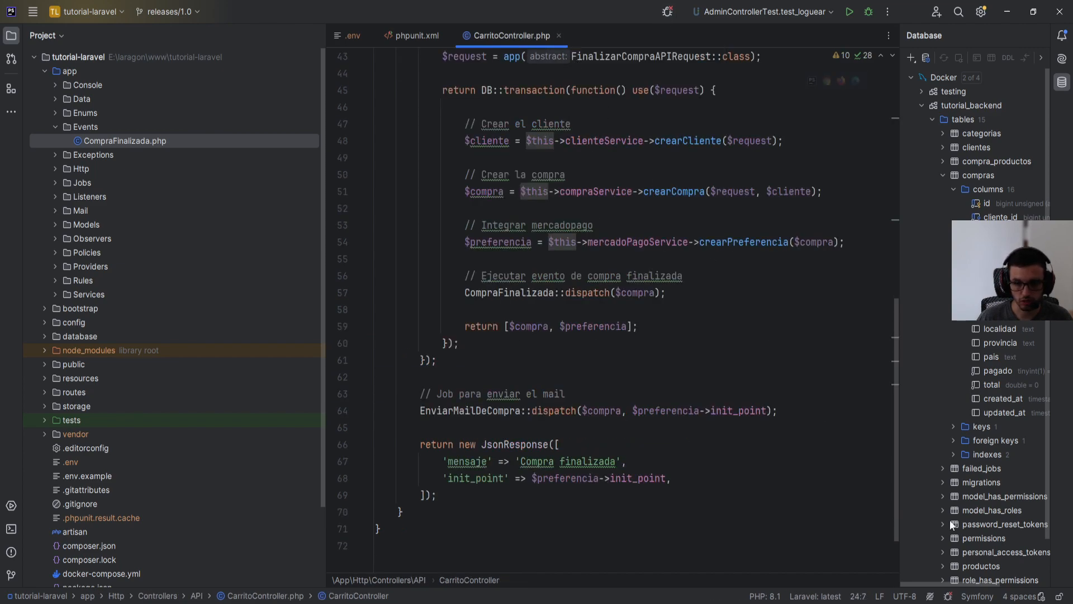
# Return to the console output of build #61 in Jenkins and examine the stack trace of the failed test.
pyautogui.hotkey('alt', 'Tab')
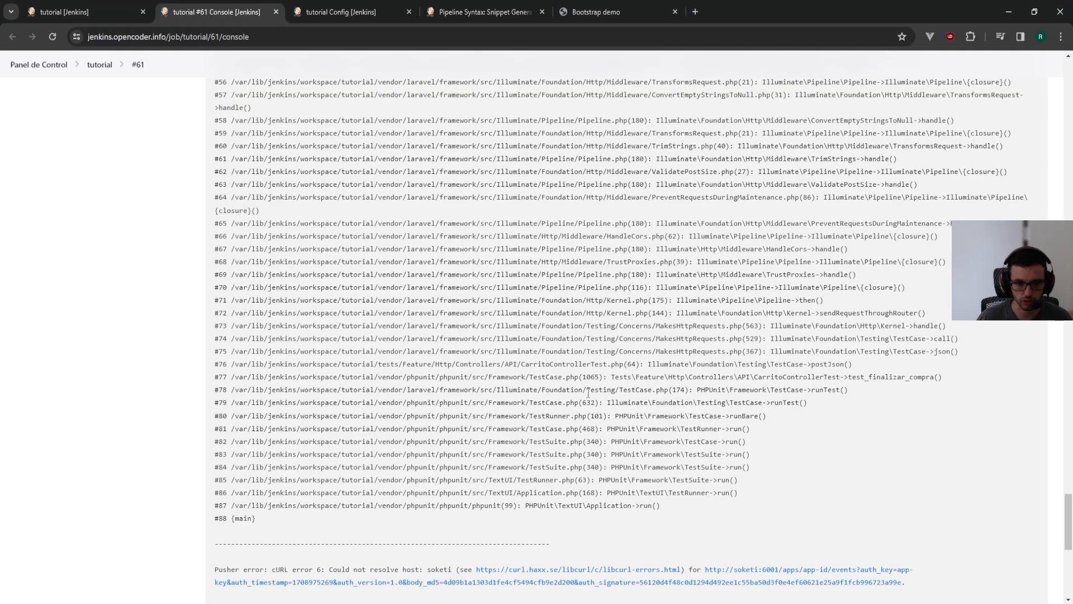
pyautogui.scroll(-4, 588, 393)
pyautogui.scroll(3, 588, 394)
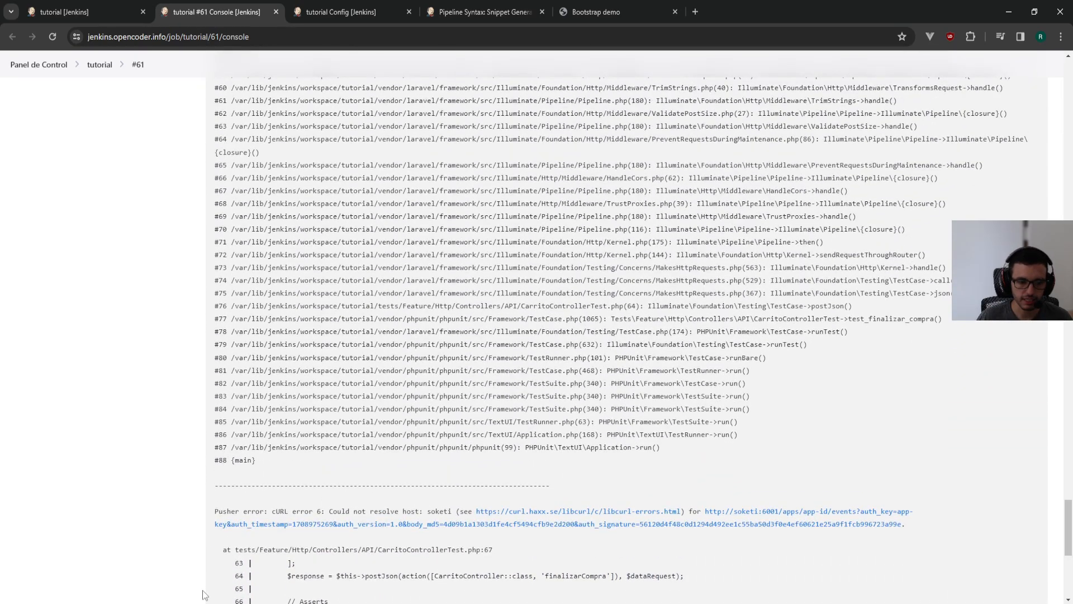
# Switch to PhpStorm and close the CarritoController.php and phpunit.xml files.
pyautogui.hotkey('alt', 'Tab')
pyautogui.click(559, 37)
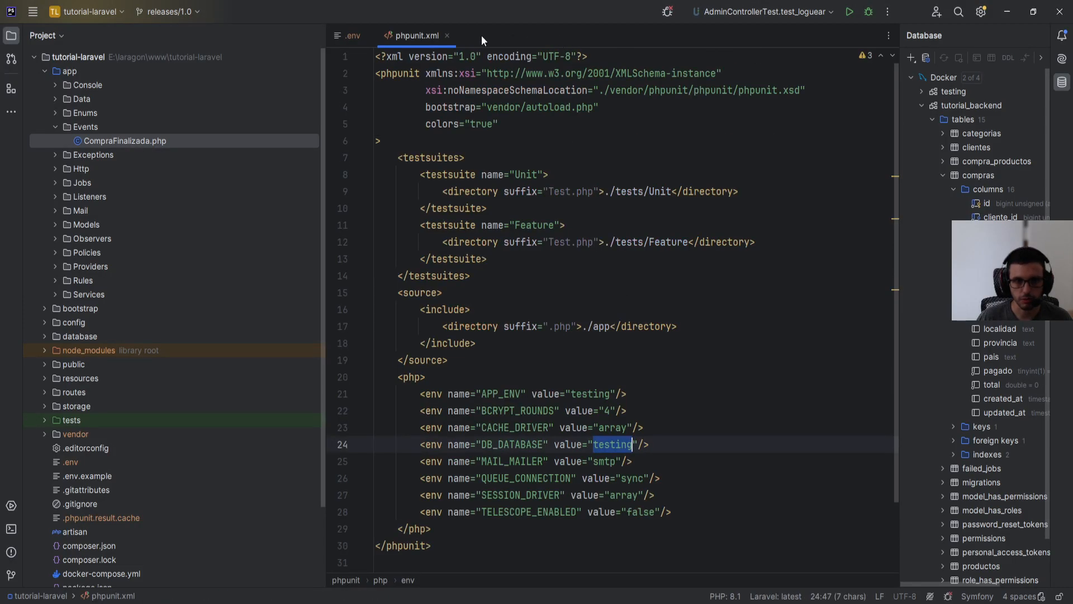
pyautogui.click(446, 36)
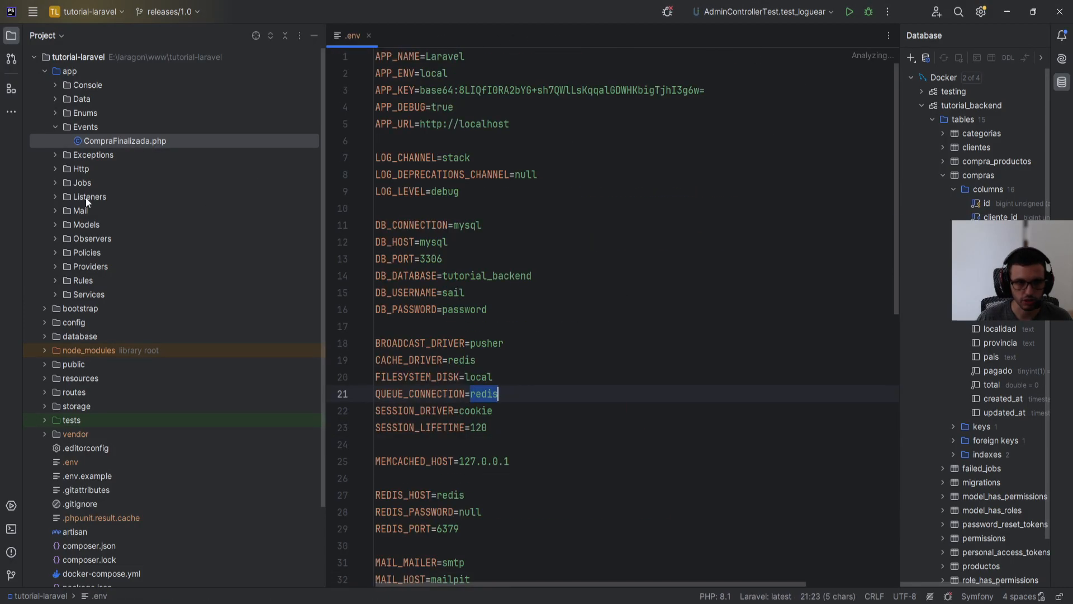
# Collapse the app folder and open CarritoControllerTest.php from tests/Feature/Http/Controllers/API.
pyautogui.click(45, 71)
pyautogui.click(44, 196)
pyautogui.click(56, 210)
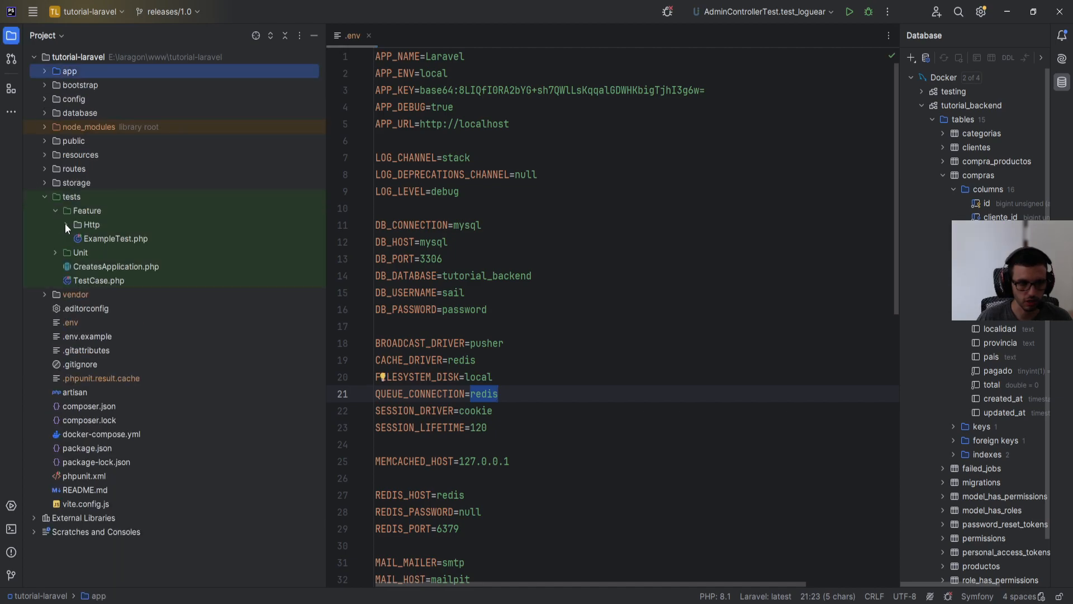
pyautogui.click(66, 224)
pyautogui.click(76, 238)
pyautogui.click(87, 252)
pyautogui.click(112, 266)
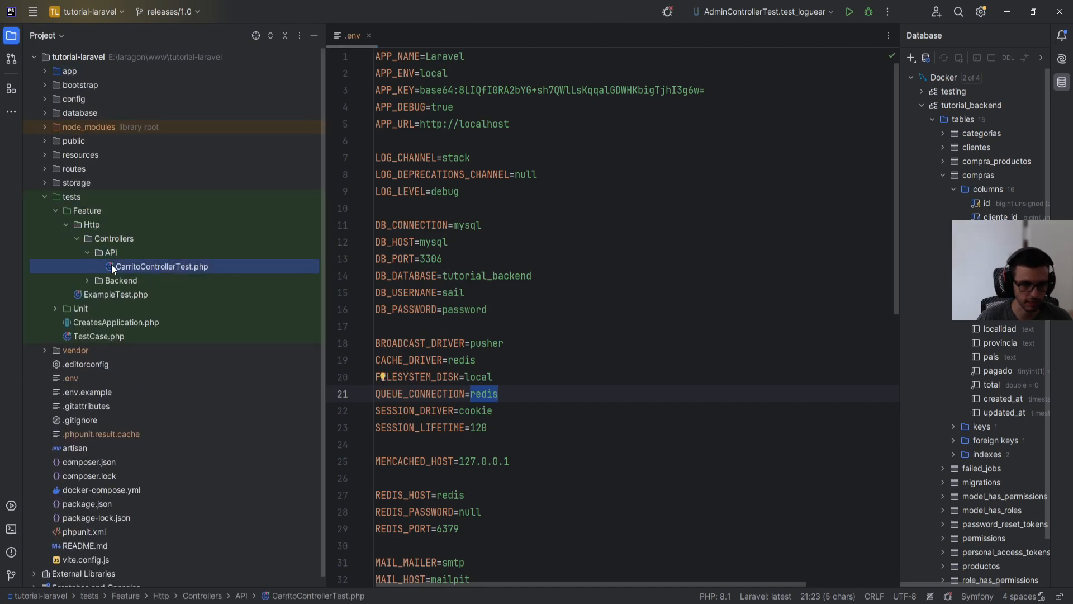
pyautogui.doubleClick(112, 267)
pyautogui.scroll(-15, 531, 391)
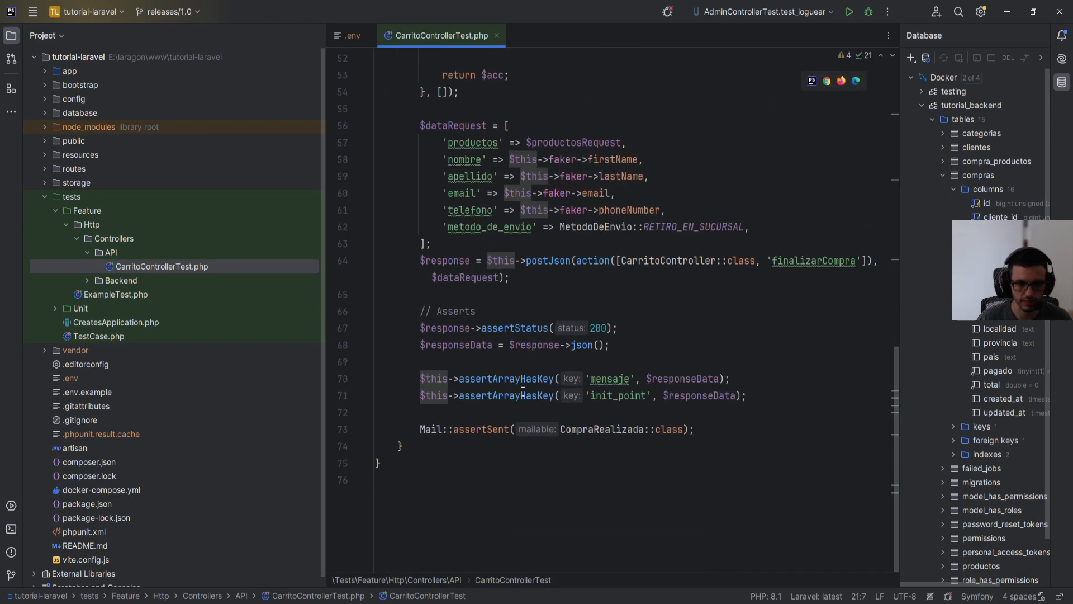
# Comment out the assertions in test_finalizar_compra, from assertStatus(200) through the Mail::assertSent line.
pyautogui.scroll(1, 501, 386)
pyautogui.click(423, 378)
pyautogui.moveTo(423, 379); pyautogui.dragTo(693, 479)
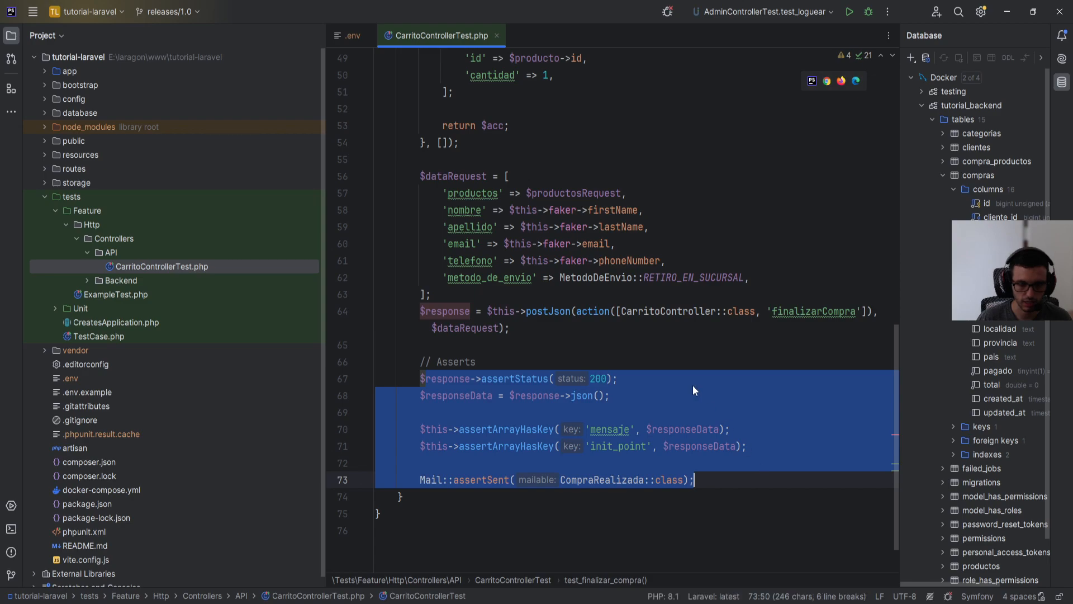
pyautogui.hotkey('ctrl', '/')
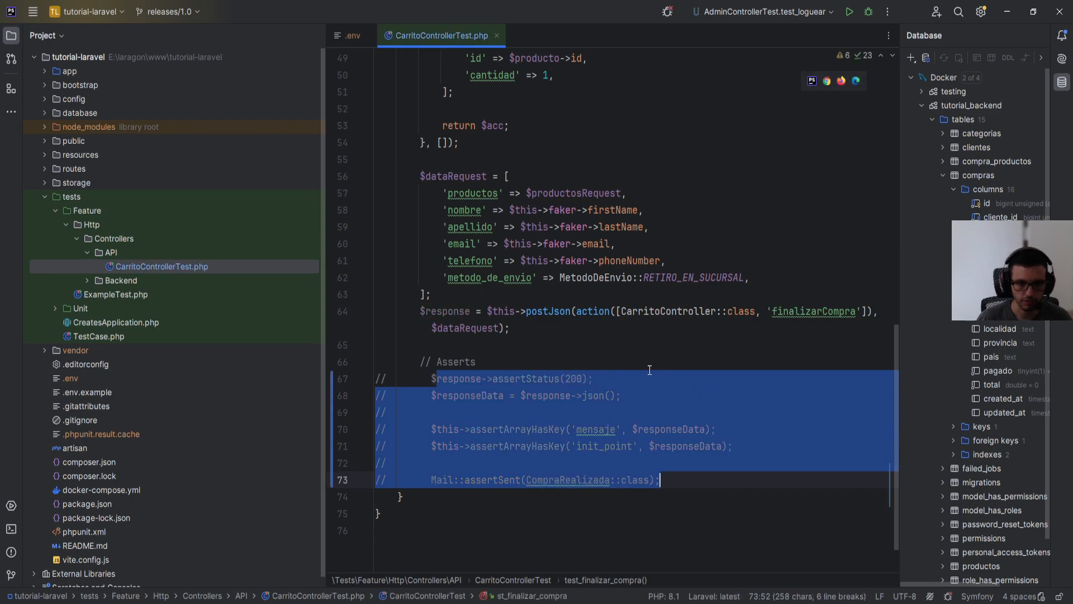
# Add the line $this->assertTrue(true); directly below the Asserts comment in the test.
pyautogui.click(634, 364)
pyautogui.press('Return')
pyautogui.write('$re')
pyautogui.press('Return')
pyautogui.write('->a')
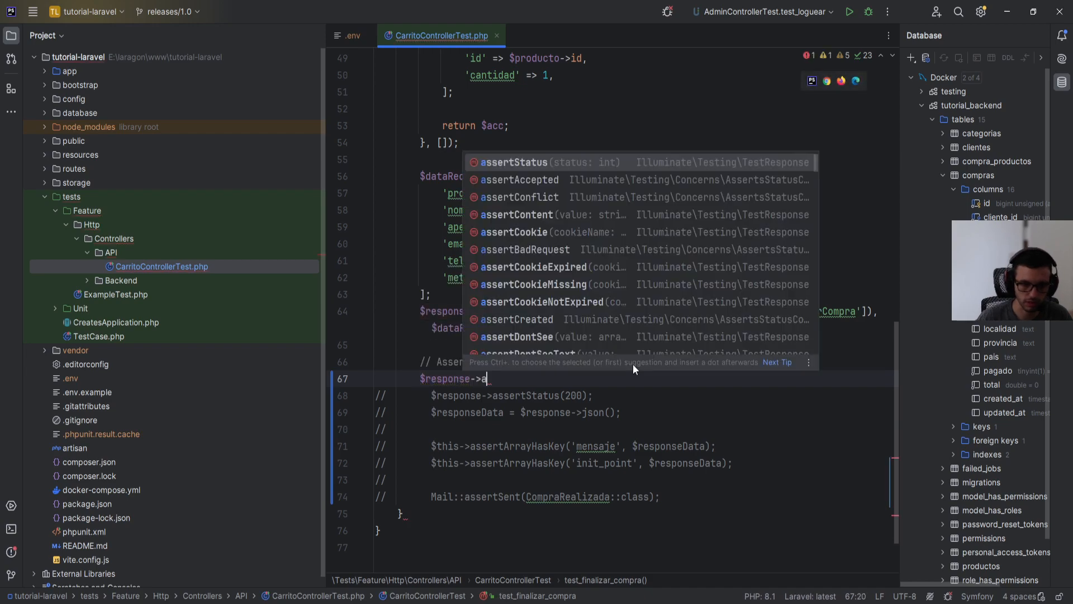
pyautogui.write('ssertTrue')
pyautogui.press('BackSpace')
pyautogui.press('BackSpace')
pyautogui.press('BackSpace')
pyautogui.press('BackSpace')
pyautogui.press('BackSpace')
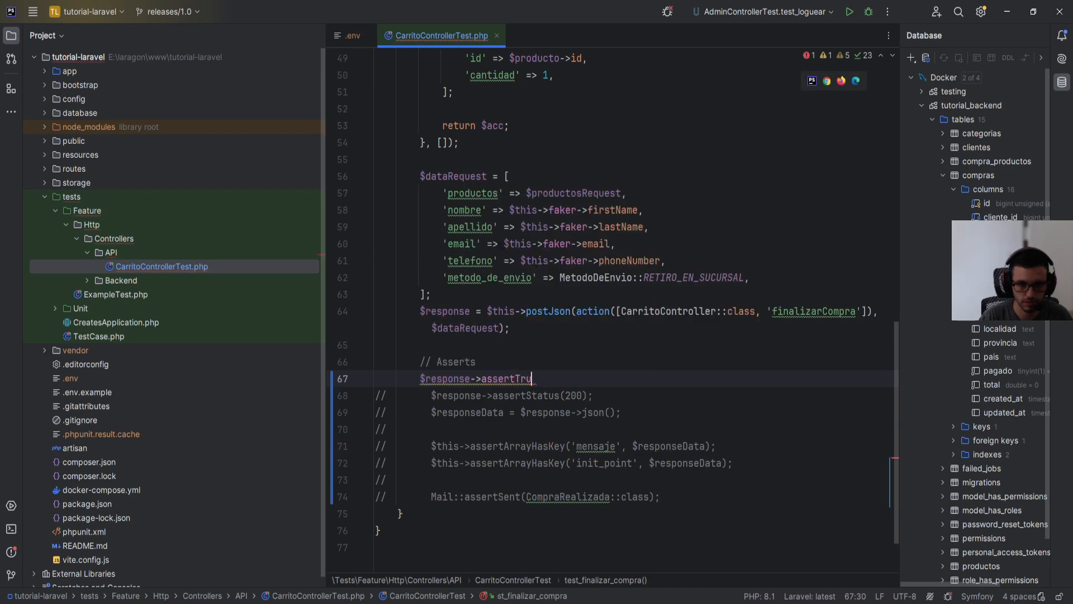
pyautogui.press('BackSpace')
pyautogui.press('BackSpace')
pyautogui.press('BackSpace')
pyautogui.press('BackSpace')
pyautogui.press('BackSpace')
pyautogui.press('BackSpace')
pyautogui.press('BackSpace')
pyautogui.press('BackSpace')
pyautogui.press('BackSpace')
pyautogui.press('BackSpace')
pyautogui.press('BackSpace')
pyautogui.press('BackSpace')
pyautogui.press('BackSpace')
pyautogui.press('BackSpace')
pyautogui.press('BackSpace')
pyautogui.press('BackSpace')
pyautogui.write('$this->assertTrue(true);')
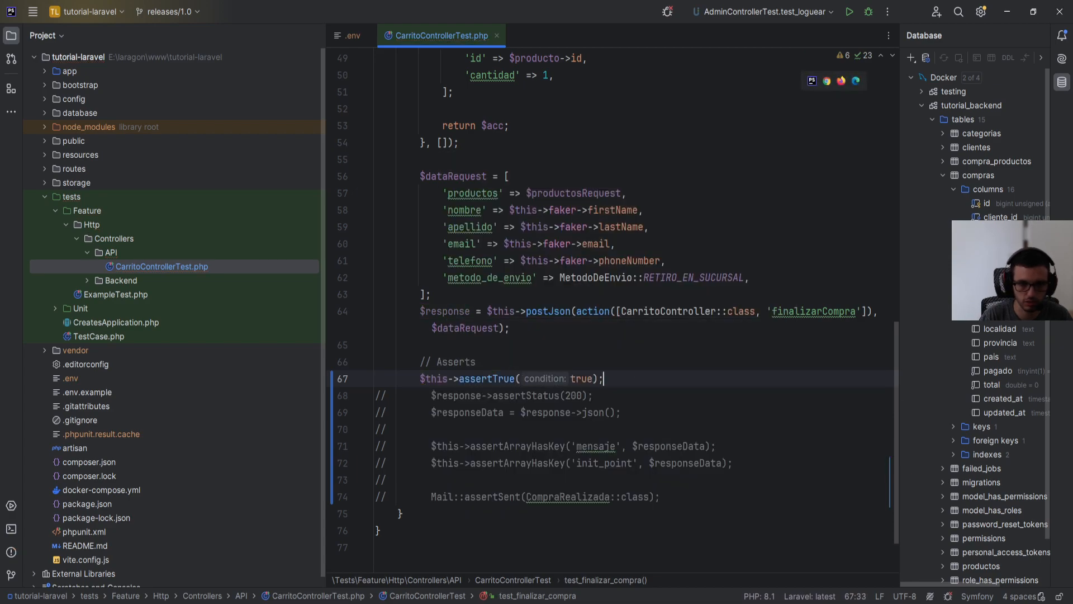
# Commit the CarritoControllerTest.php change with the message "Reemplazar test".
pyautogui.hotkey('ctrl', 'k')
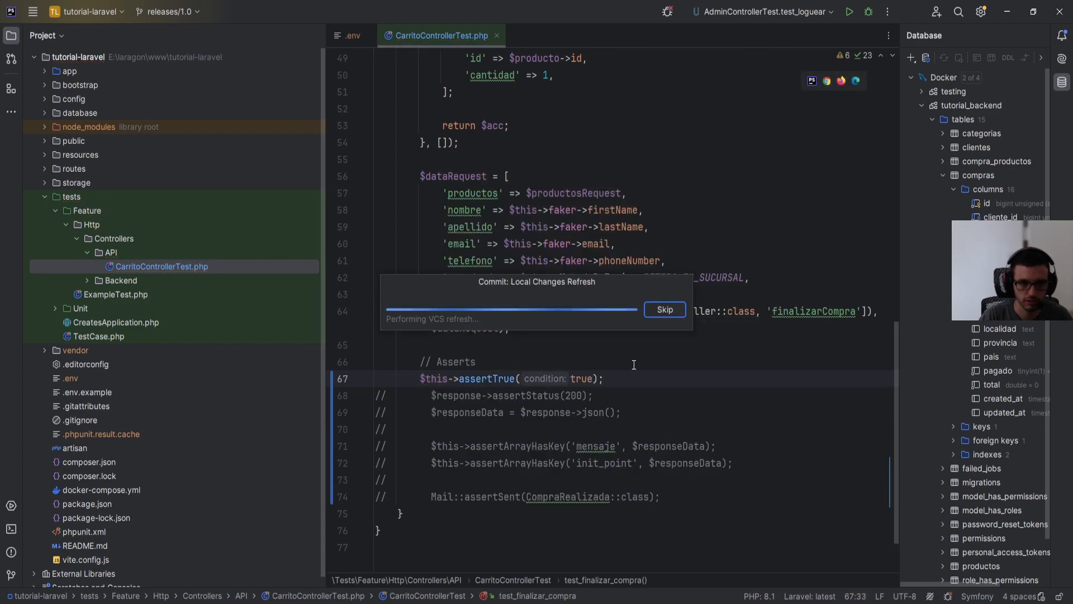
pyautogui.write('Reempla')
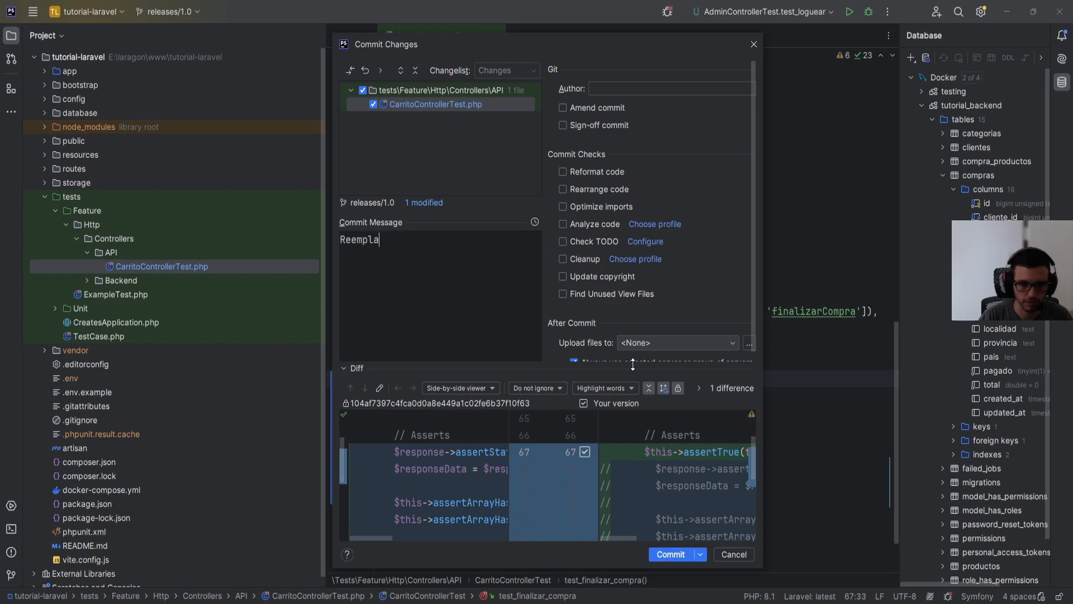
pyautogui.write('zar test')
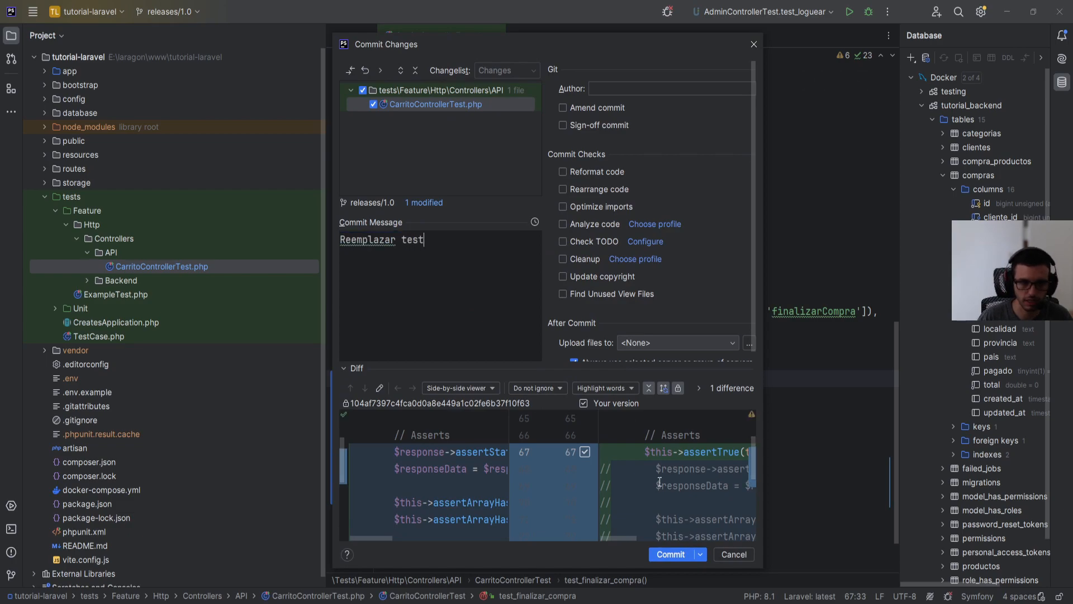
pyautogui.click(670, 554)
# Push the commit on the releases/1.0 branch to origin.
pyautogui.click(168, 12)
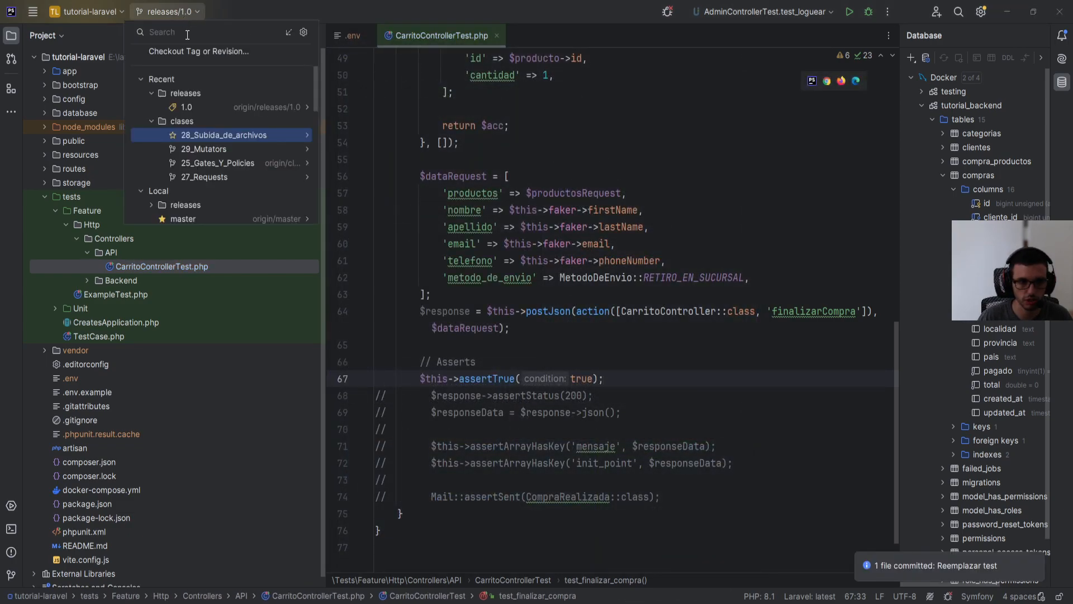
pyautogui.scroll(2, 192, 107)
pyautogui.click(194, 85)
pyautogui.click(667, 442)
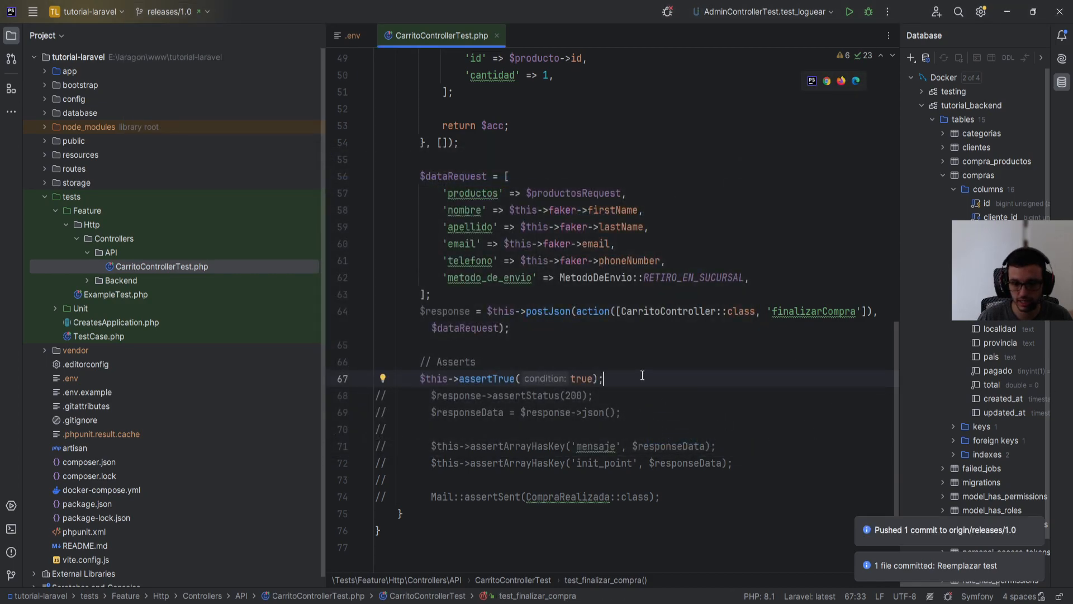
pyautogui.click(590, 349)
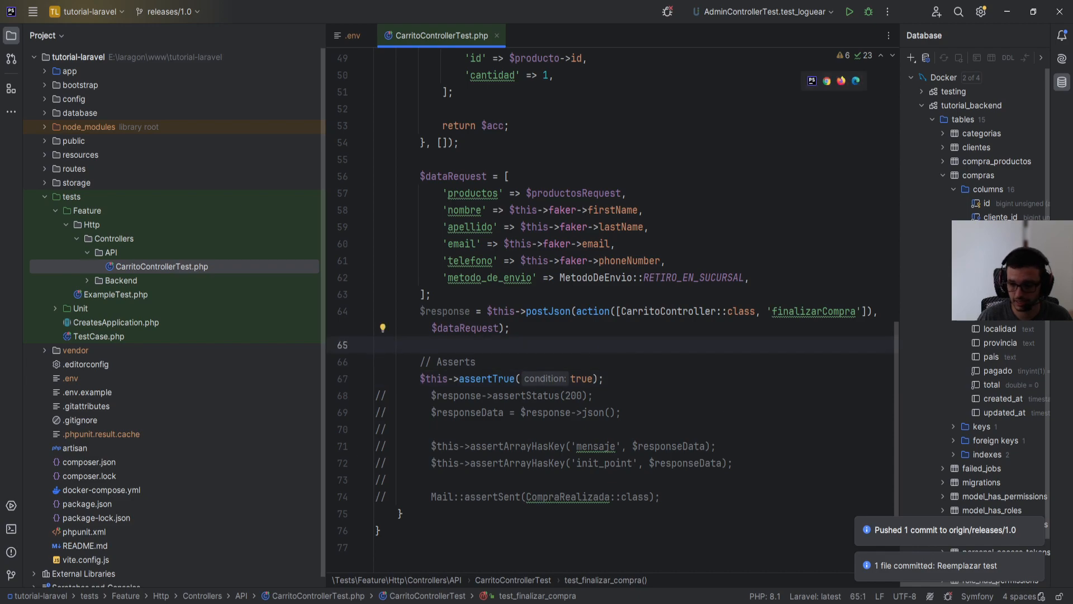
# Switch to Jenkins, close the console output of build #61 and run the tutorial pipeline with parameters.
pyautogui.hotkey('alt', 'Tab')
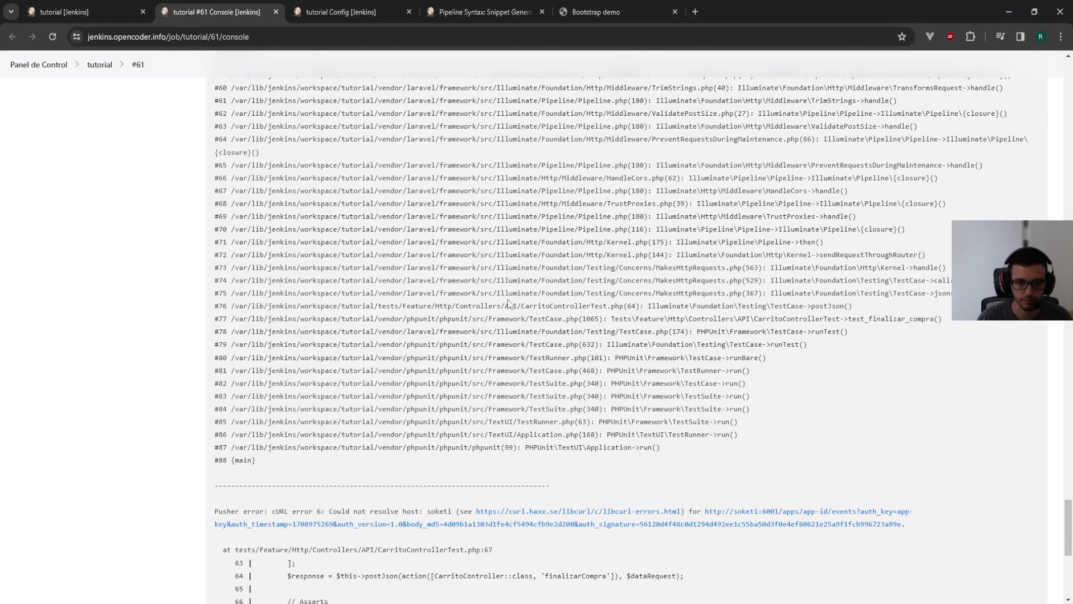
pyautogui.click(115, 12)
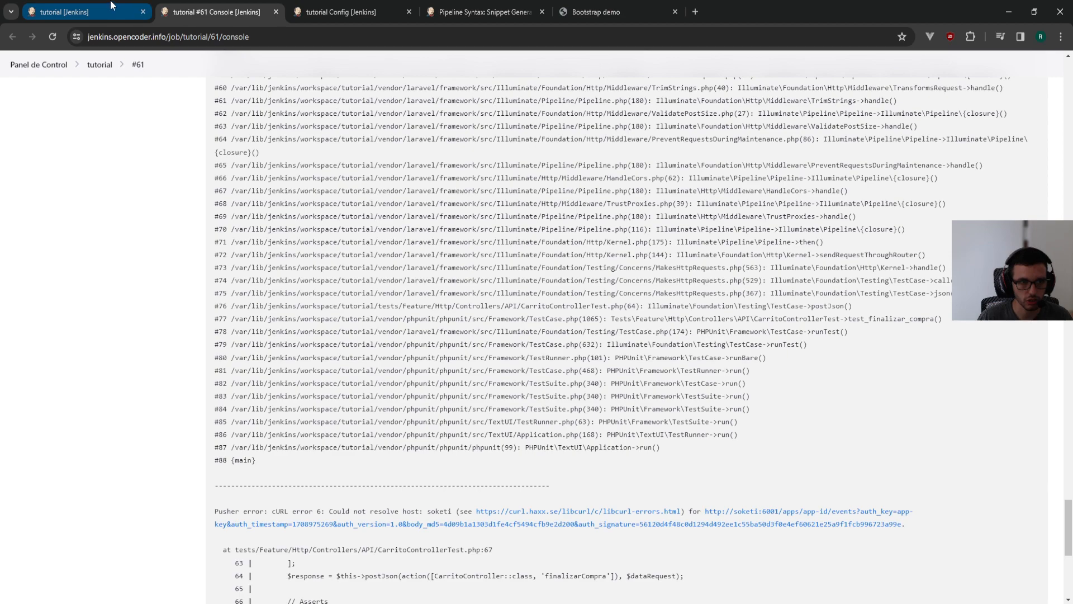
pyautogui.click(276, 15)
pyautogui.click(413, 197)
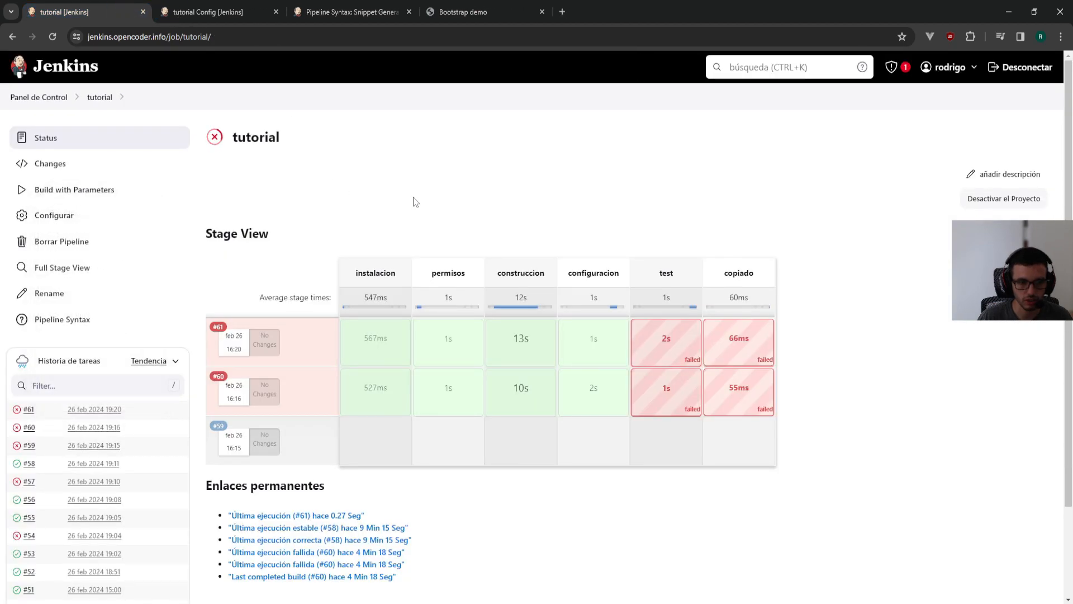
pyautogui.click(119, 189)
pyautogui.click(231, 323)
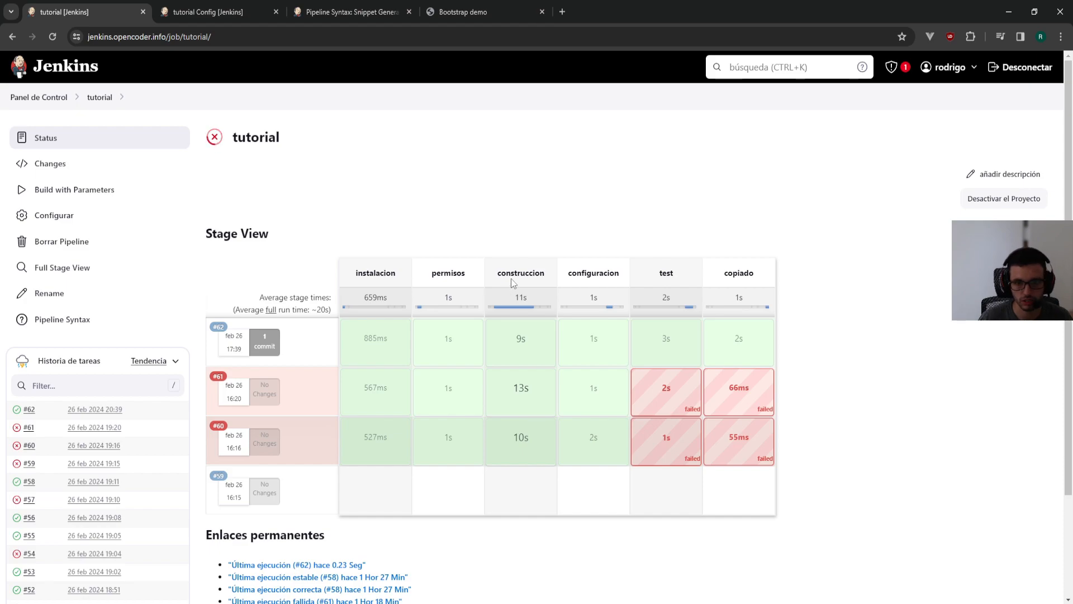
# Review the stages of build #62, highlighting configuracion, and glance at the edited test in PhpStorm.
pyautogui.doubleClick(576, 276)
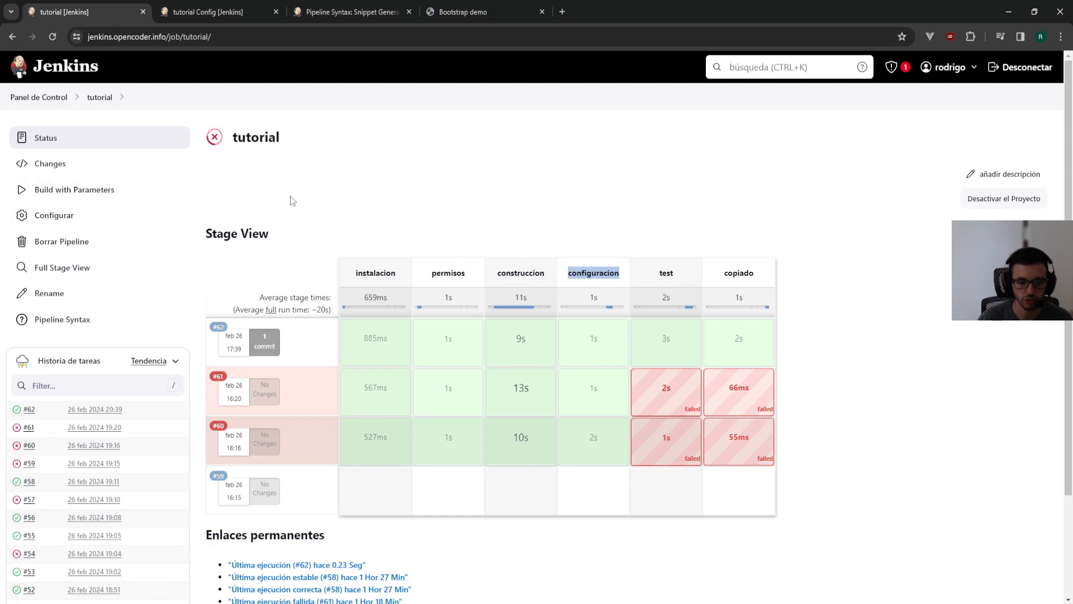
pyautogui.hotkey('alt', 'Tab')
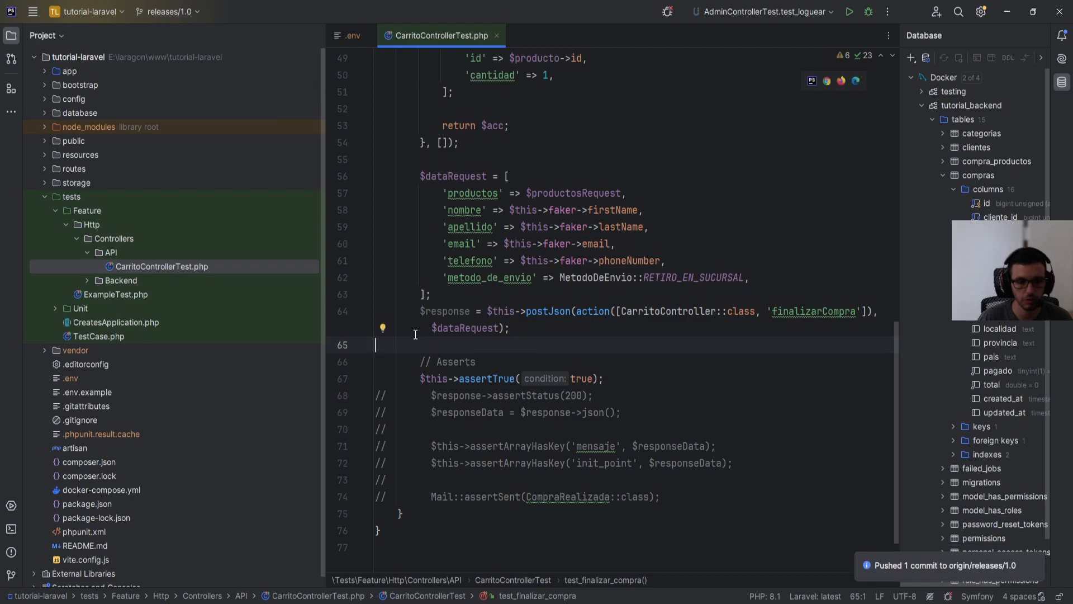
pyautogui.hotkey('alt', 'Tab')
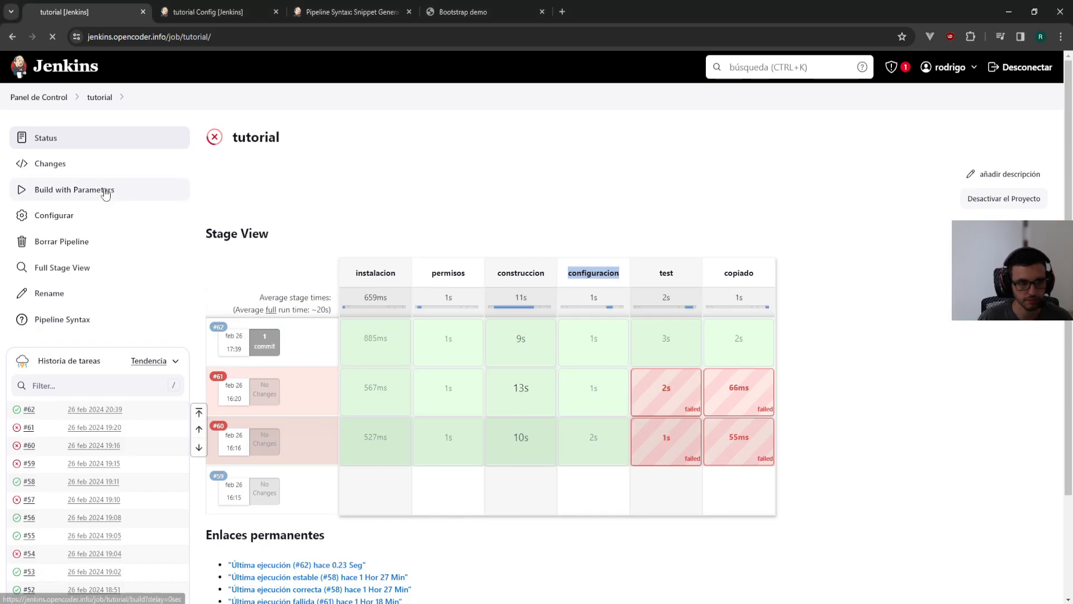
# Open the parameterized build form of the tutorial pipeline and start editing its version value.
pyautogui.click(103, 189)
pyautogui.click(317, 246)
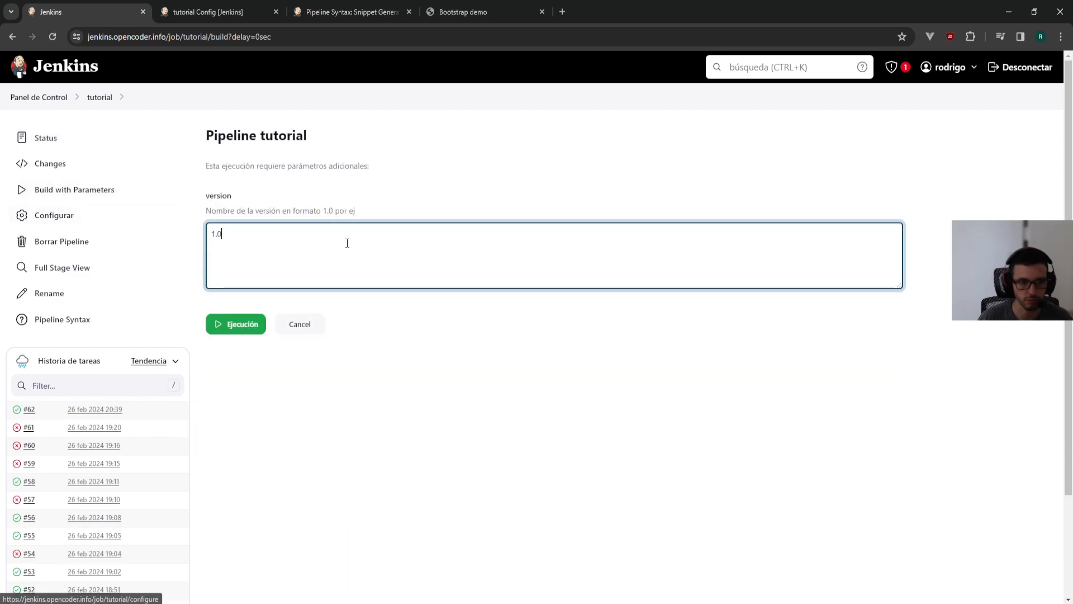
pyautogui.press('BackSpace')
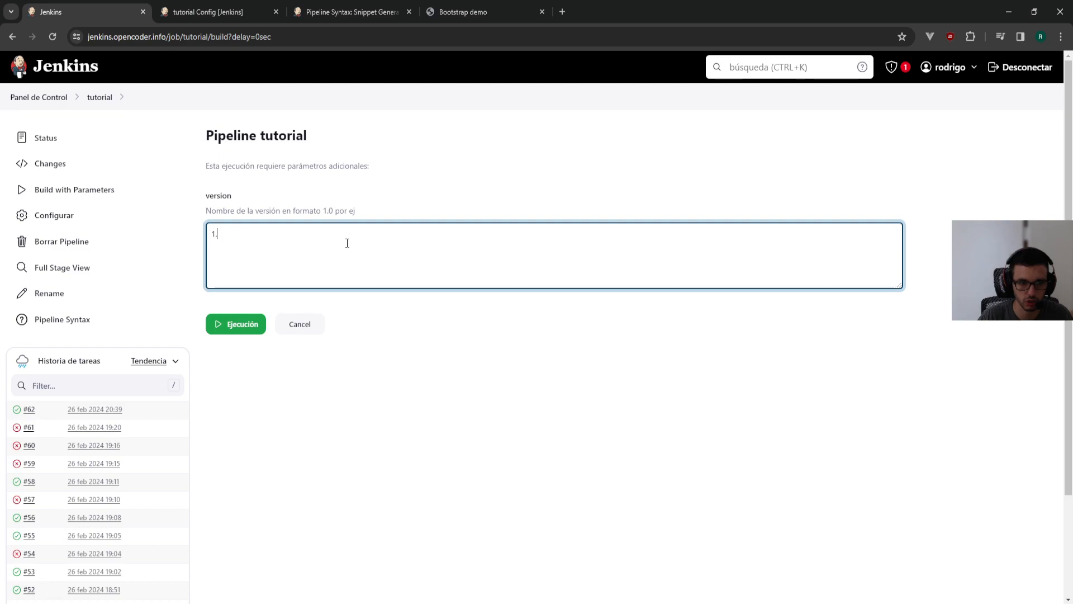